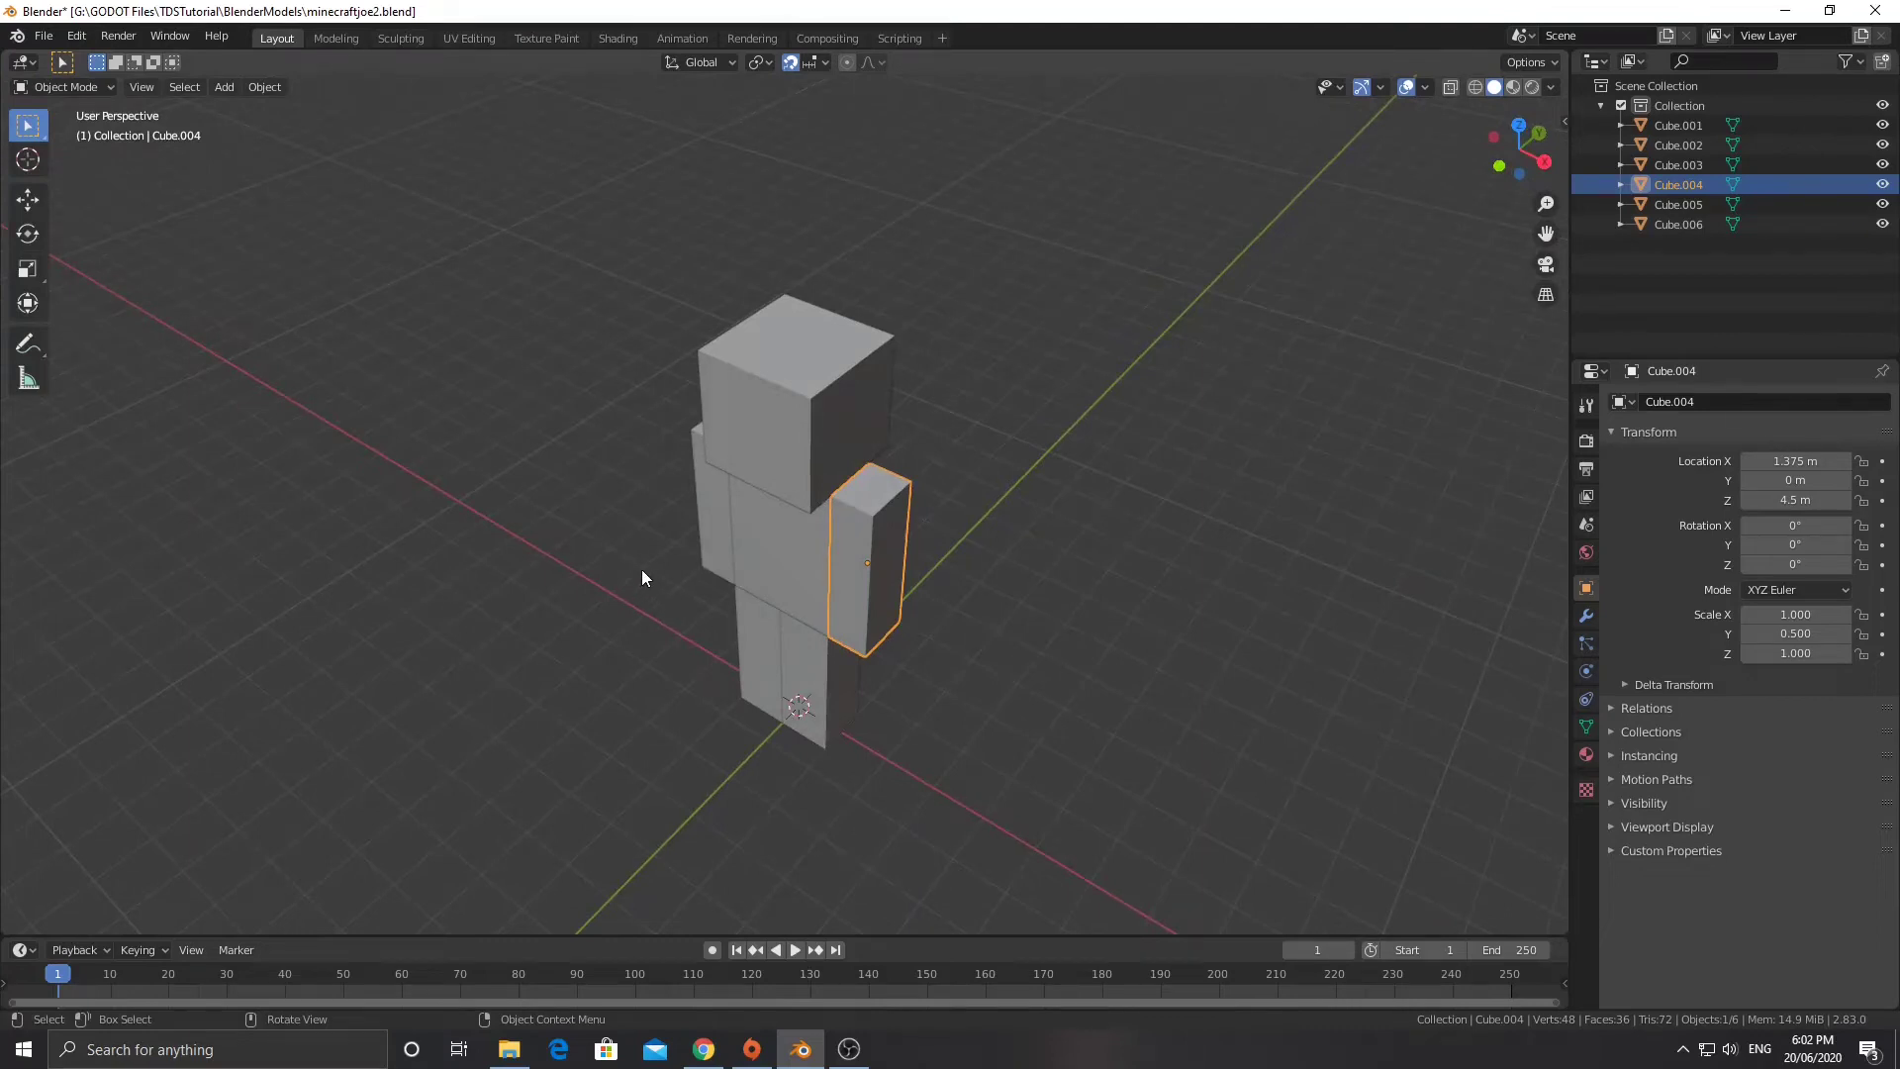
Orbit and zoom around the six-cube blocky character to inspect the arm cube.
{"action": "middle_click_drag", "start_coordinate": [642, 568], "coordinate": [673, 539]}
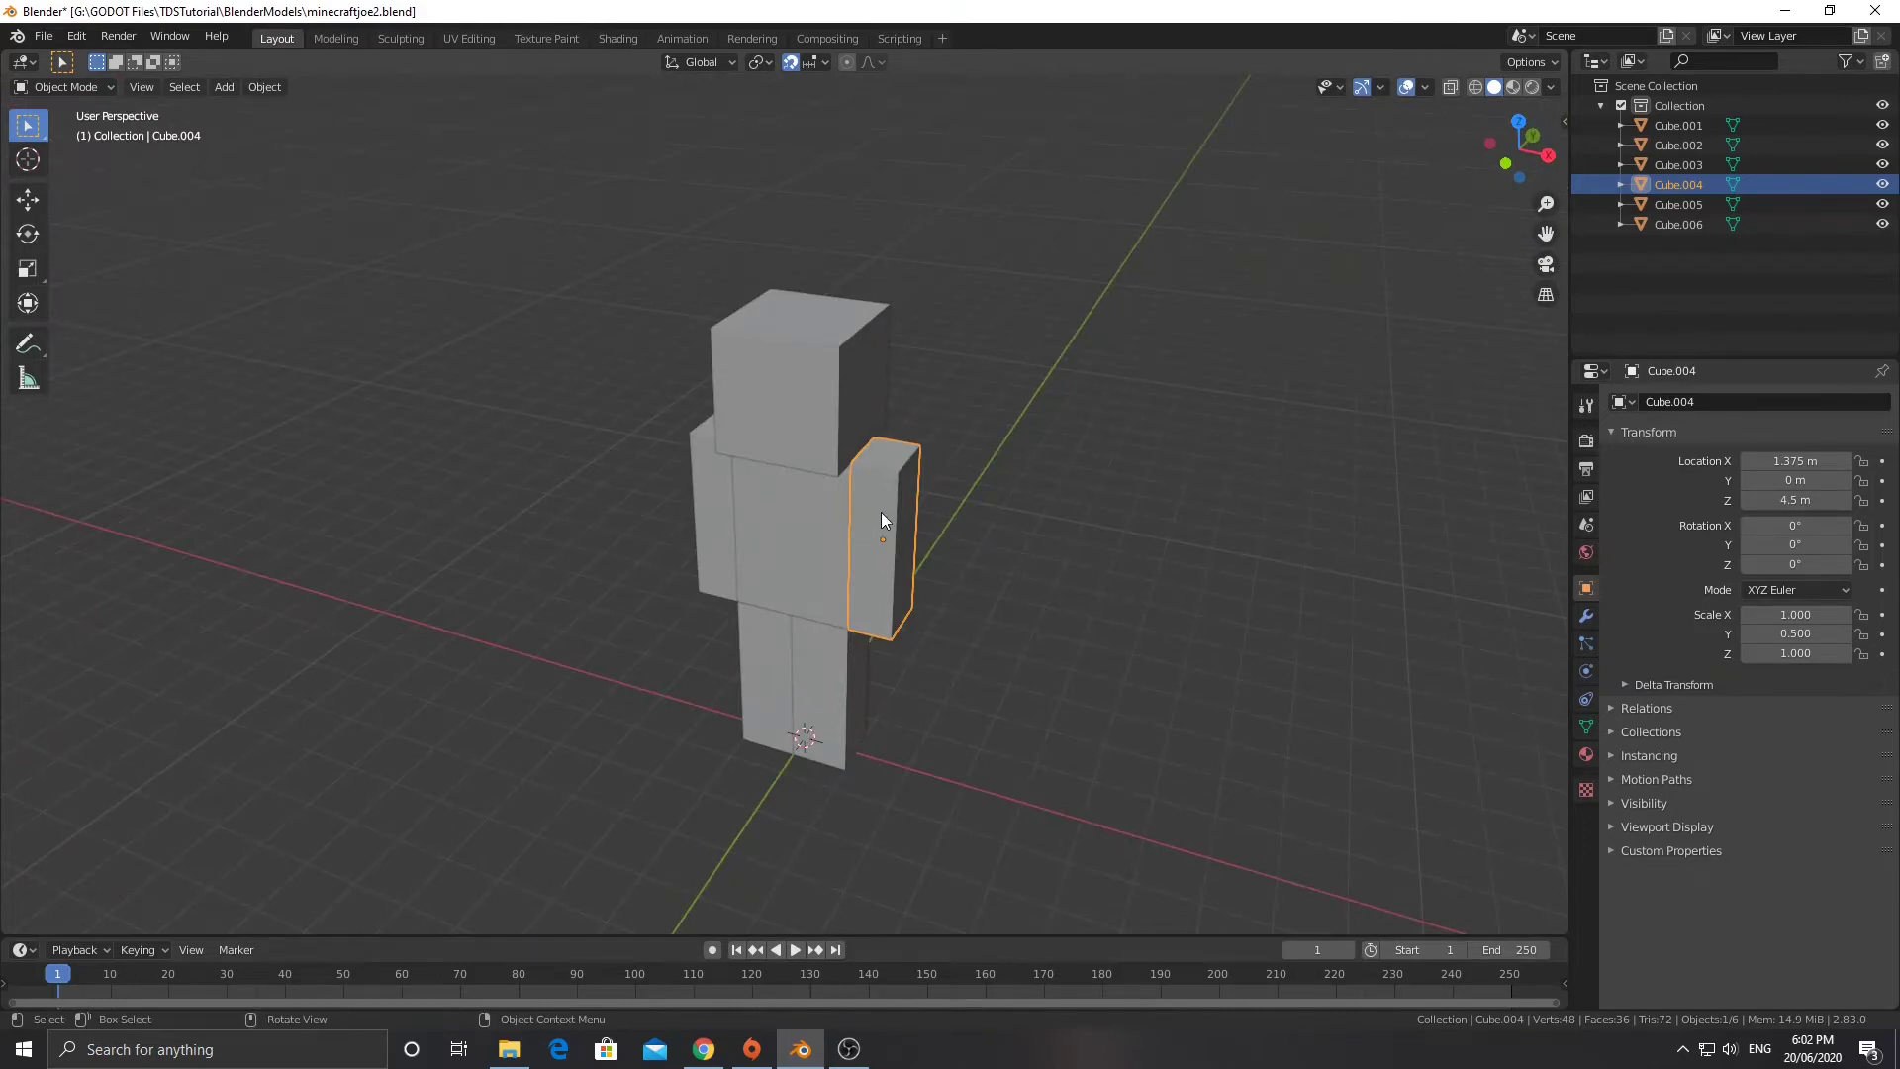
{"action": "scroll", "coordinate": [880, 519], "scroll_direction": "up", "scroll_amount": 2}
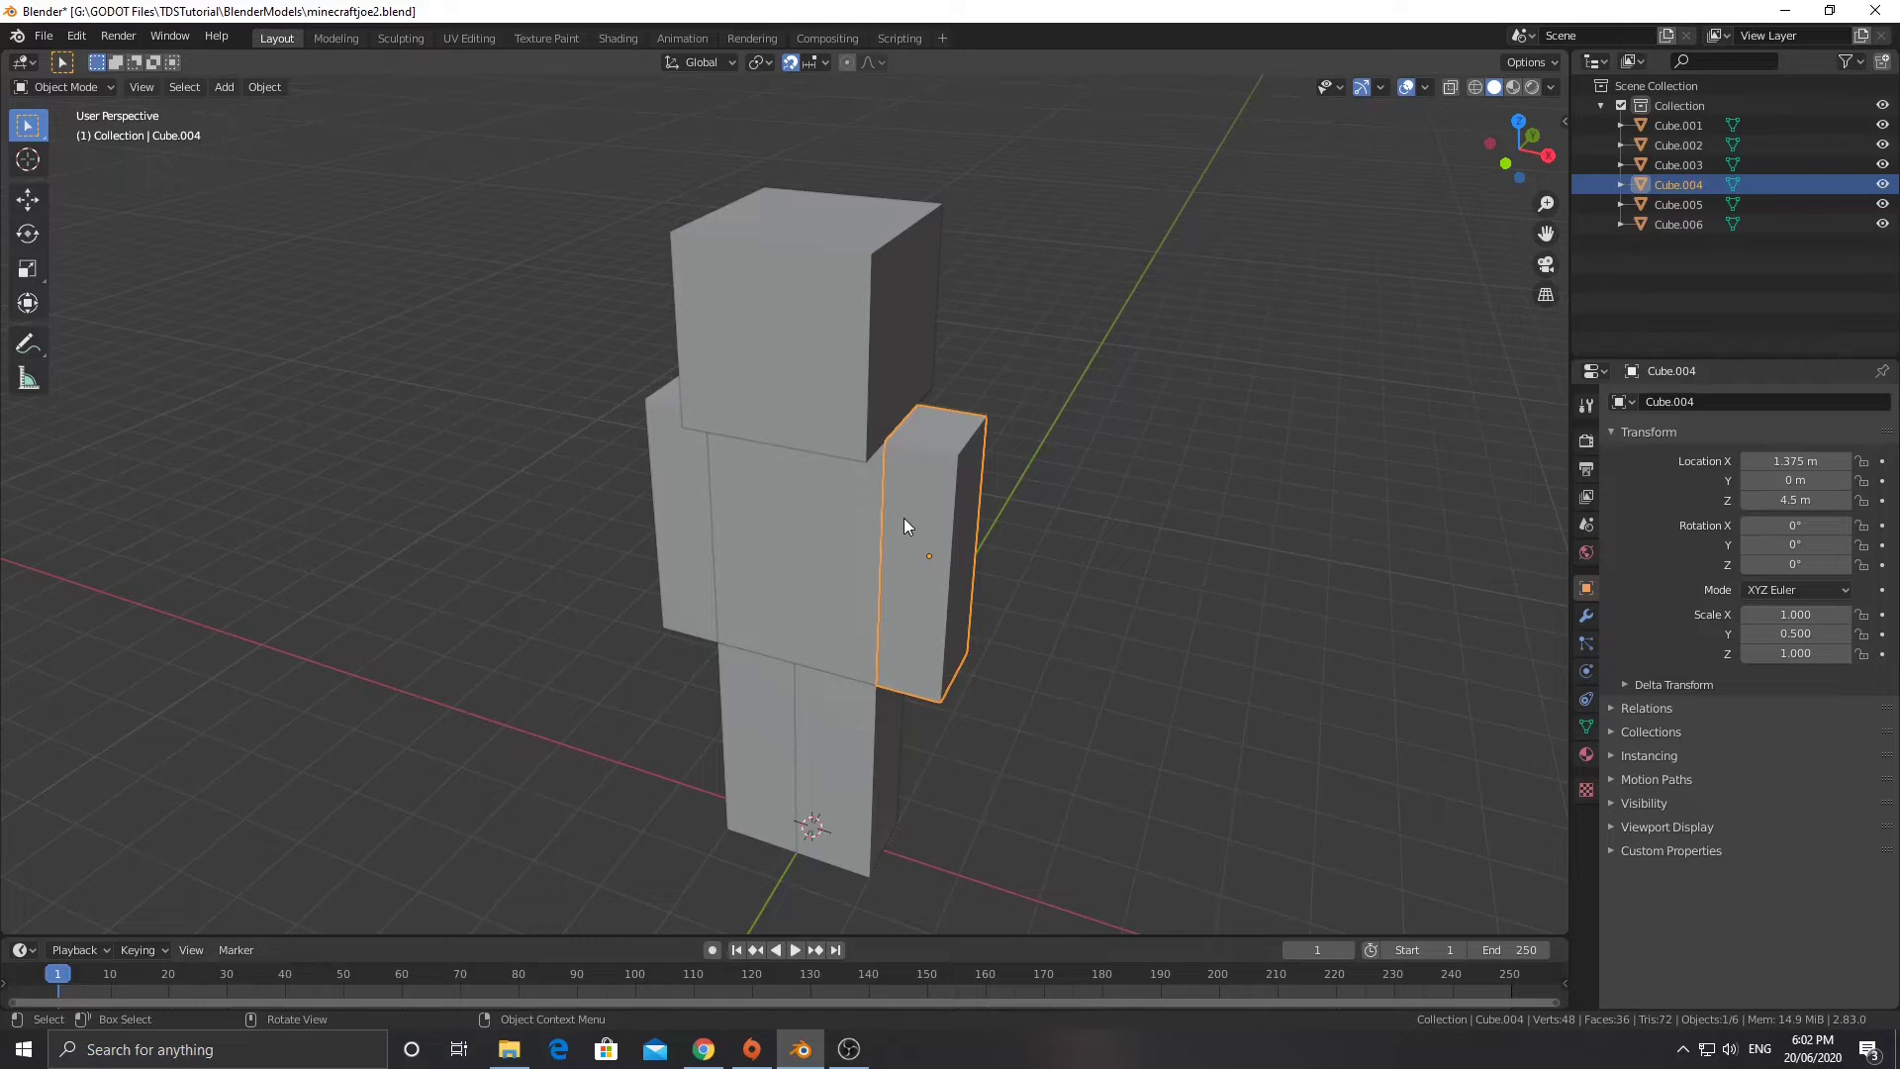
{"action": "middle_click_drag", "start_coordinate": [908, 515], "coordinate": [952, 518]}
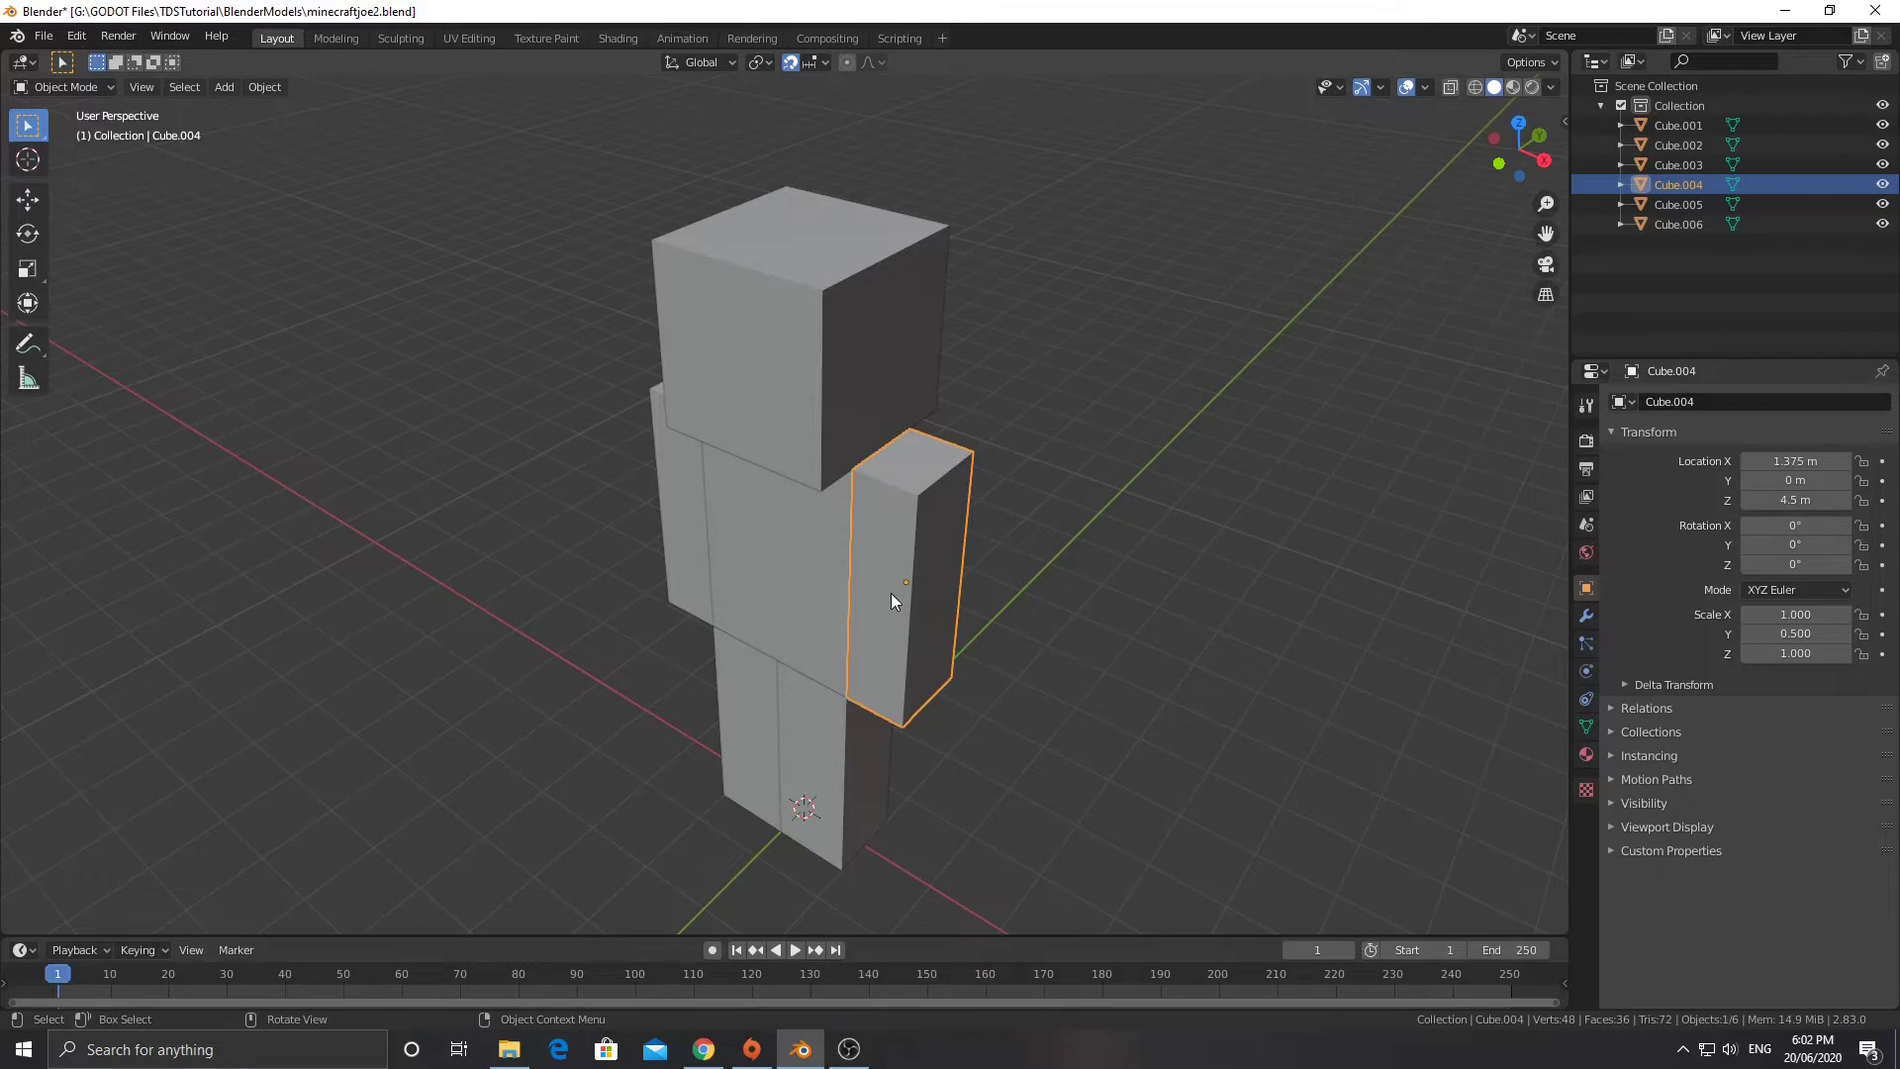
{"action": "mouse_move", "coordinate": [840, 553]}
{"action": "middle_mouse_down"}
{"action": "mouse_move", "coordinate": [1057, 520]}
{"action": "mouse_move", "coordinate": [821, 527]}
{"action": "middle_mouse_up"}
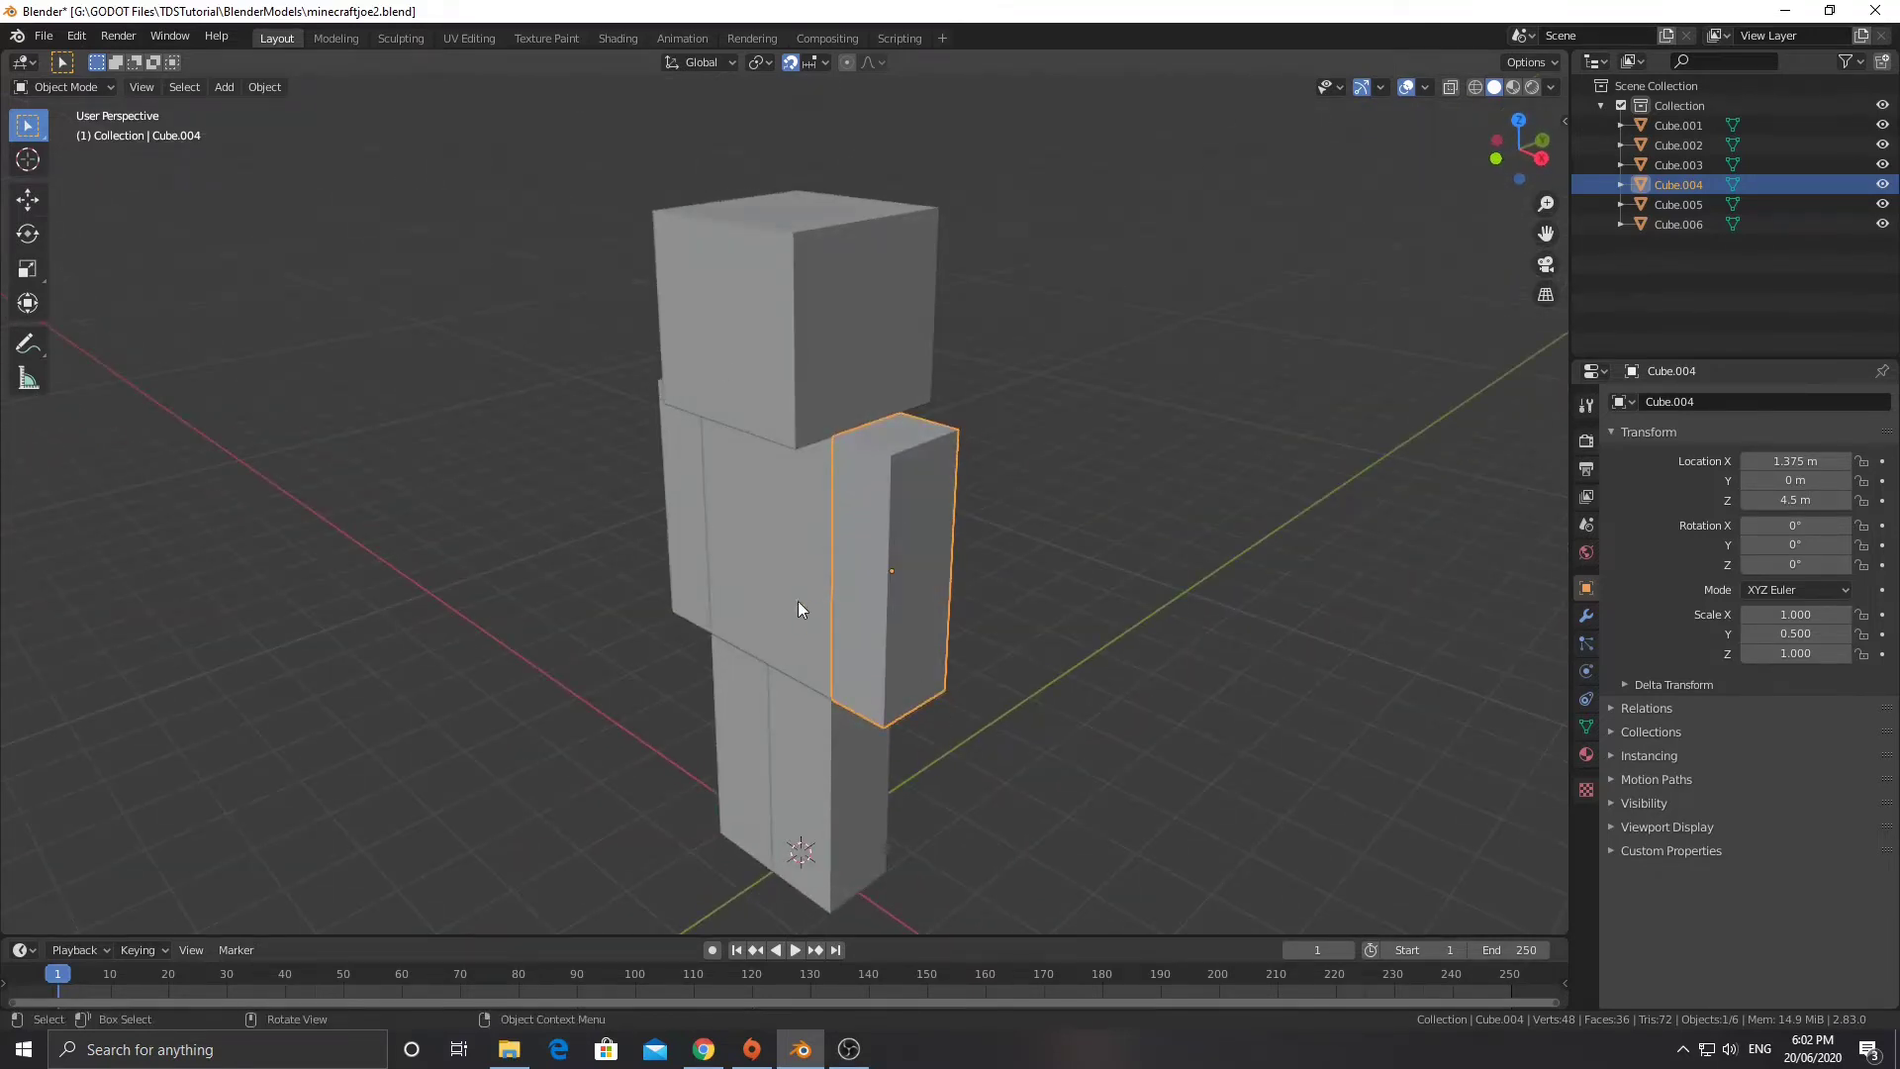
{"action": "mouse_move", "coordinate": [798, 602]}
{"action": "middle_mouse_down"}
{"action": "mouse_move", "coordinate": [954, 597]}
{"action": "mouse_move", "coordinate": [787, 594]}
{"action": "middle_mouse_up"}
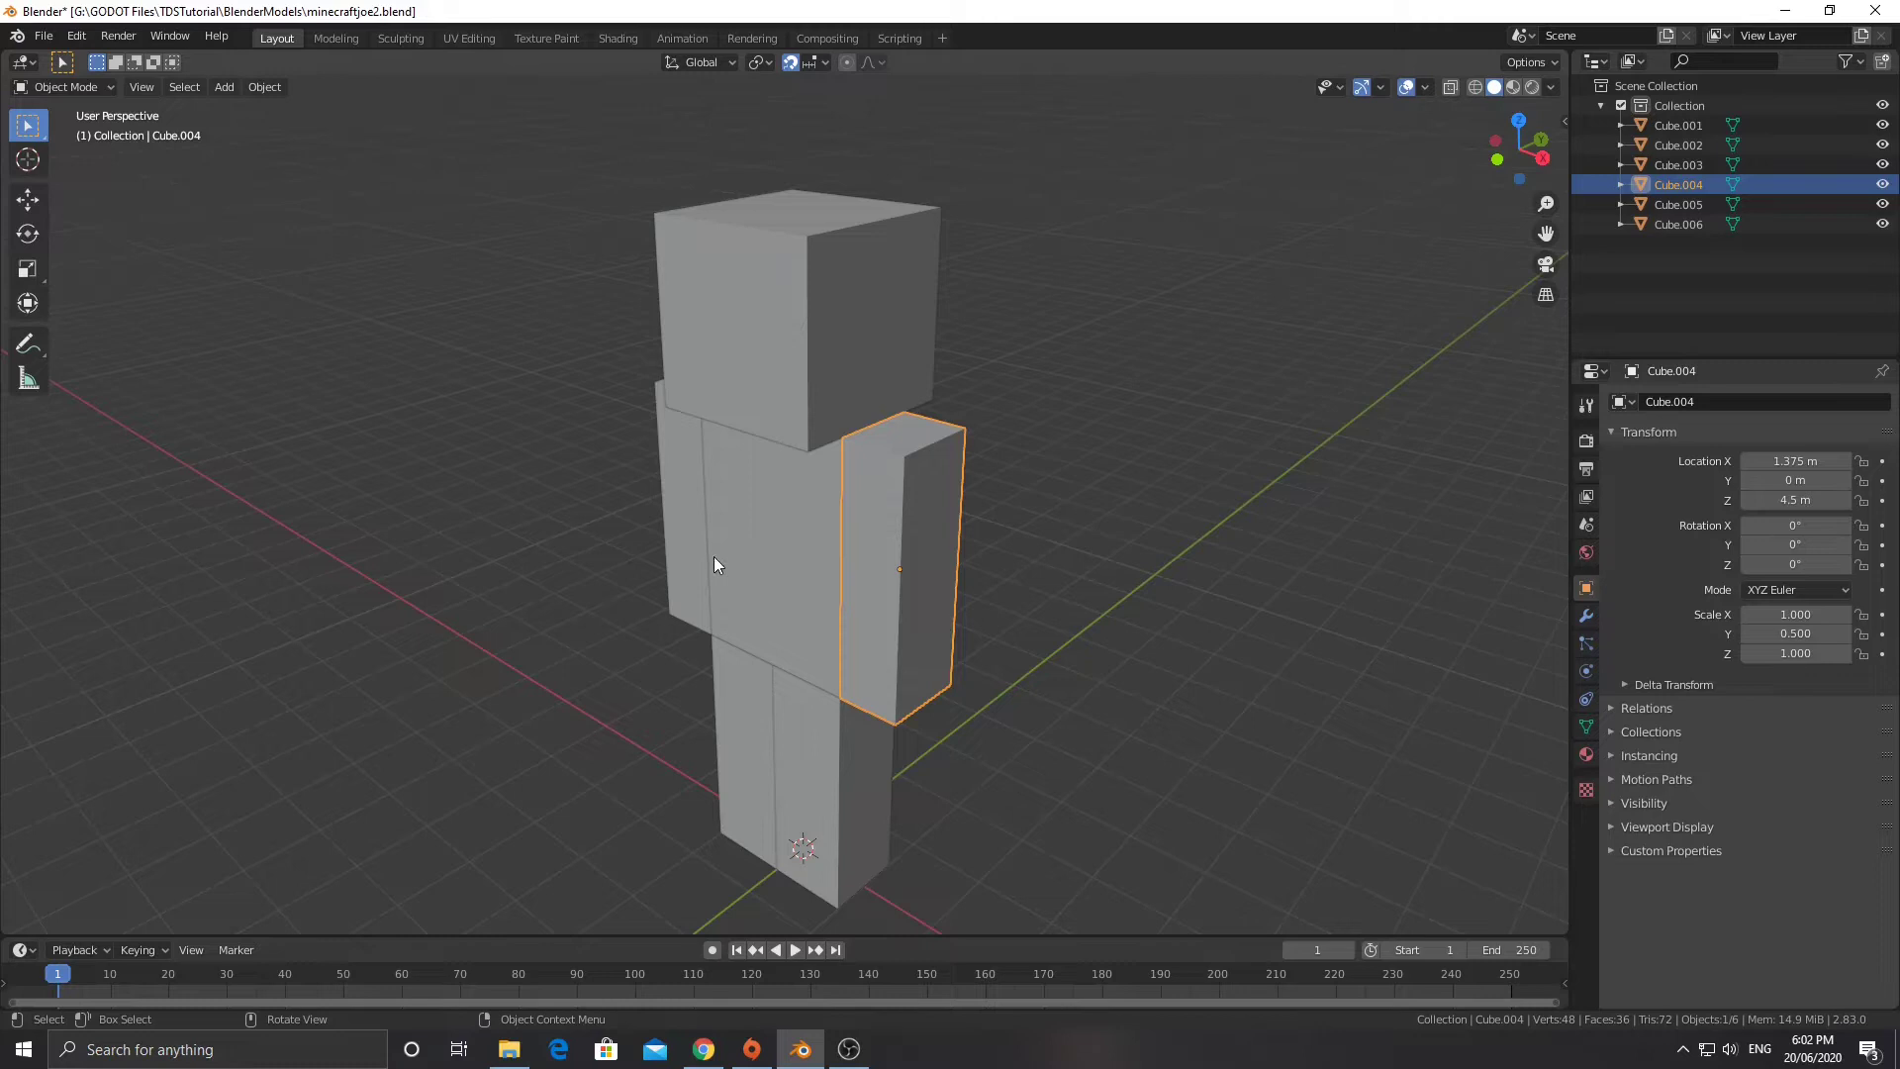
{"action": "middle_click_drag", "start_coordinate": [716, 556], "coordinate": [871, 555]}
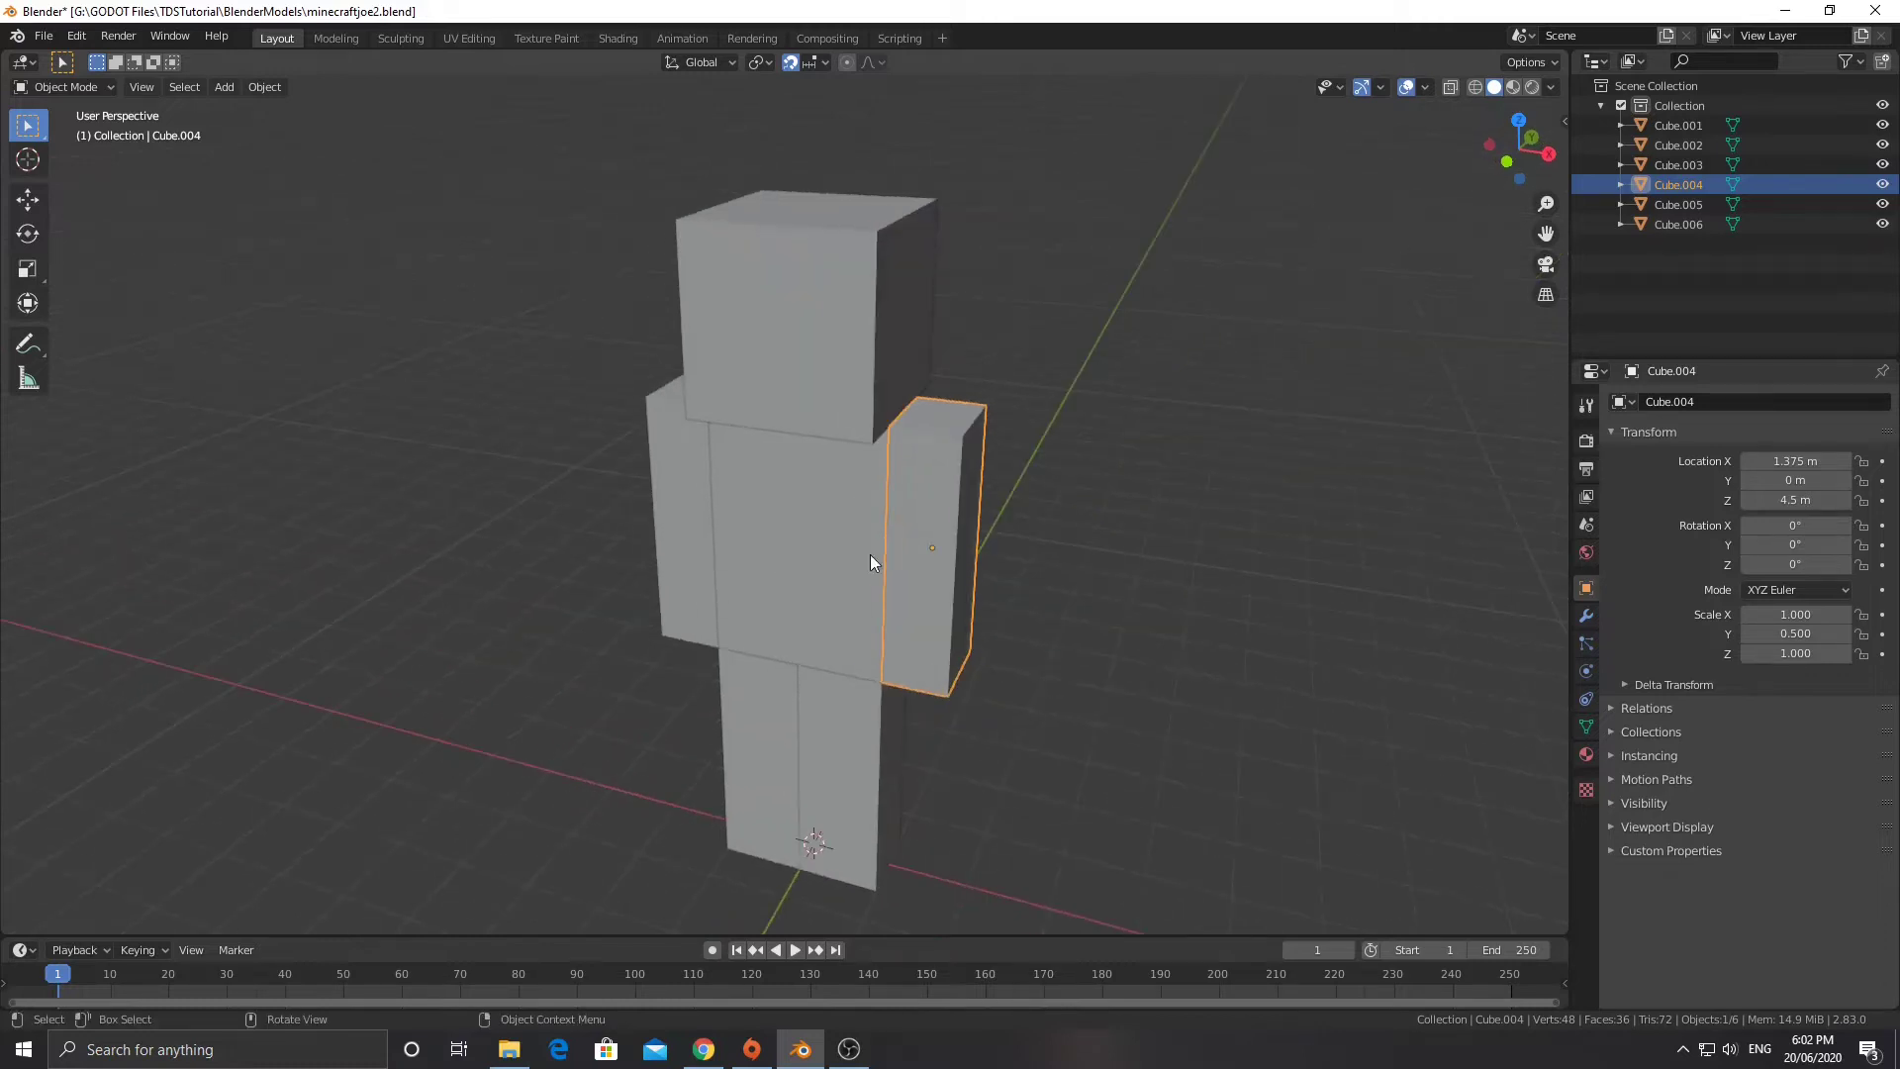
In the UV Editing workspace, rename the material to UVTextureMap.
{"action": "left_click", "coordinate": [453, 35]}
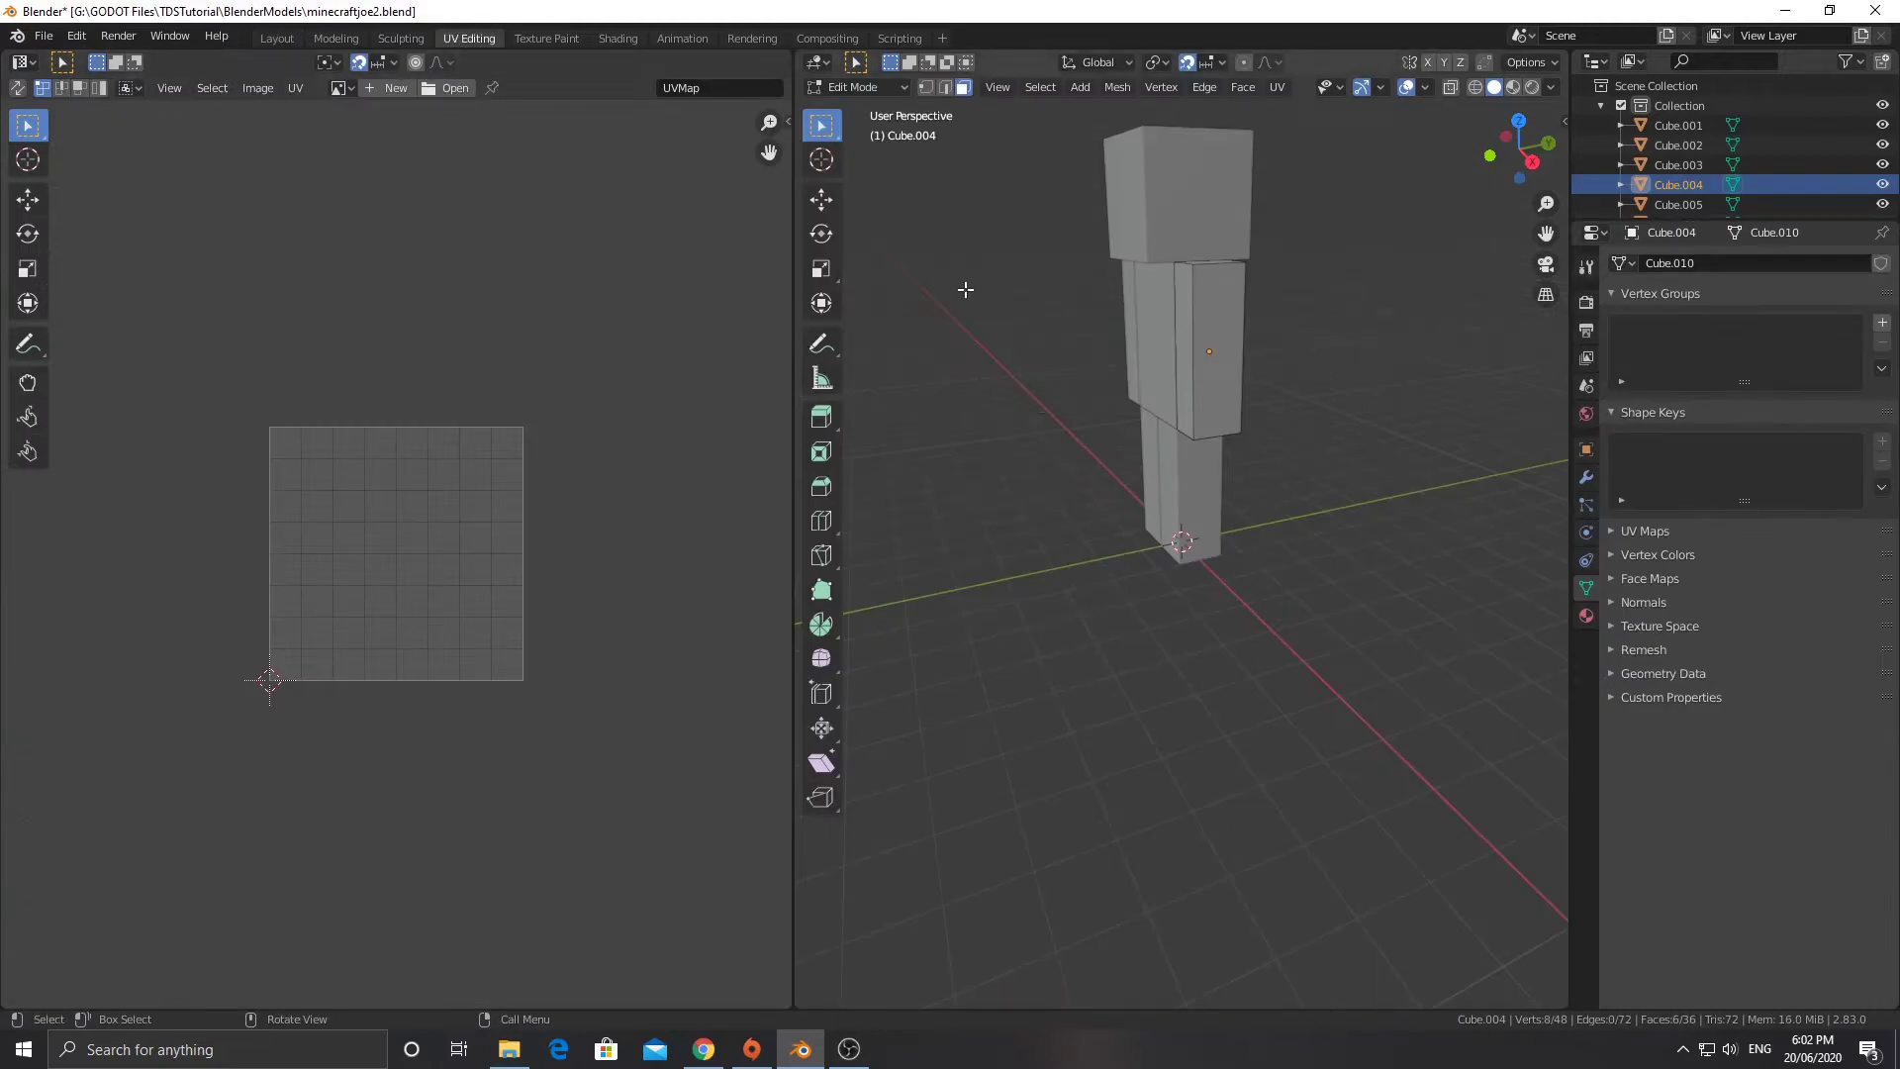
{"action": "left_click", "coordinate": [1587, 615]}
{"action": "double_click", "coordinate": [1670, 268]}
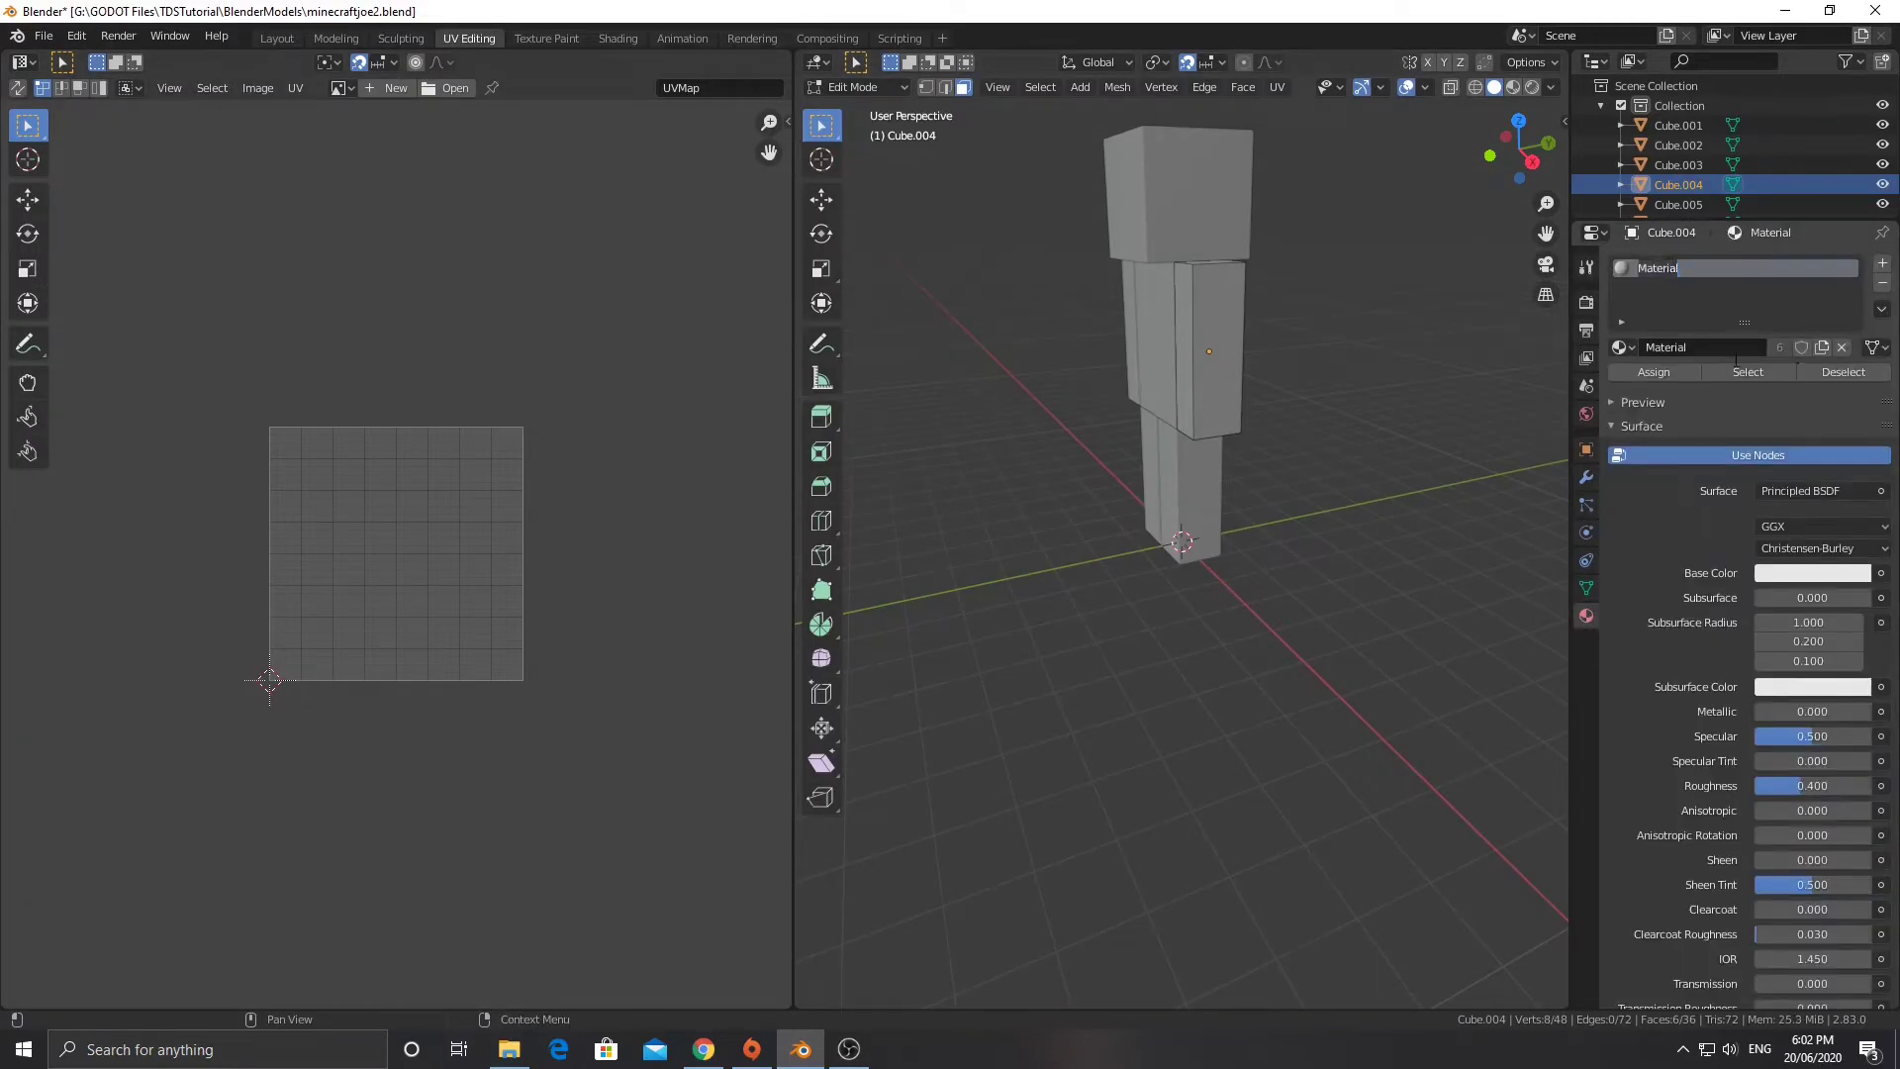
{"action": "type", "text": "UVTextureMap"}
{"action": "key", "text": "Return"}
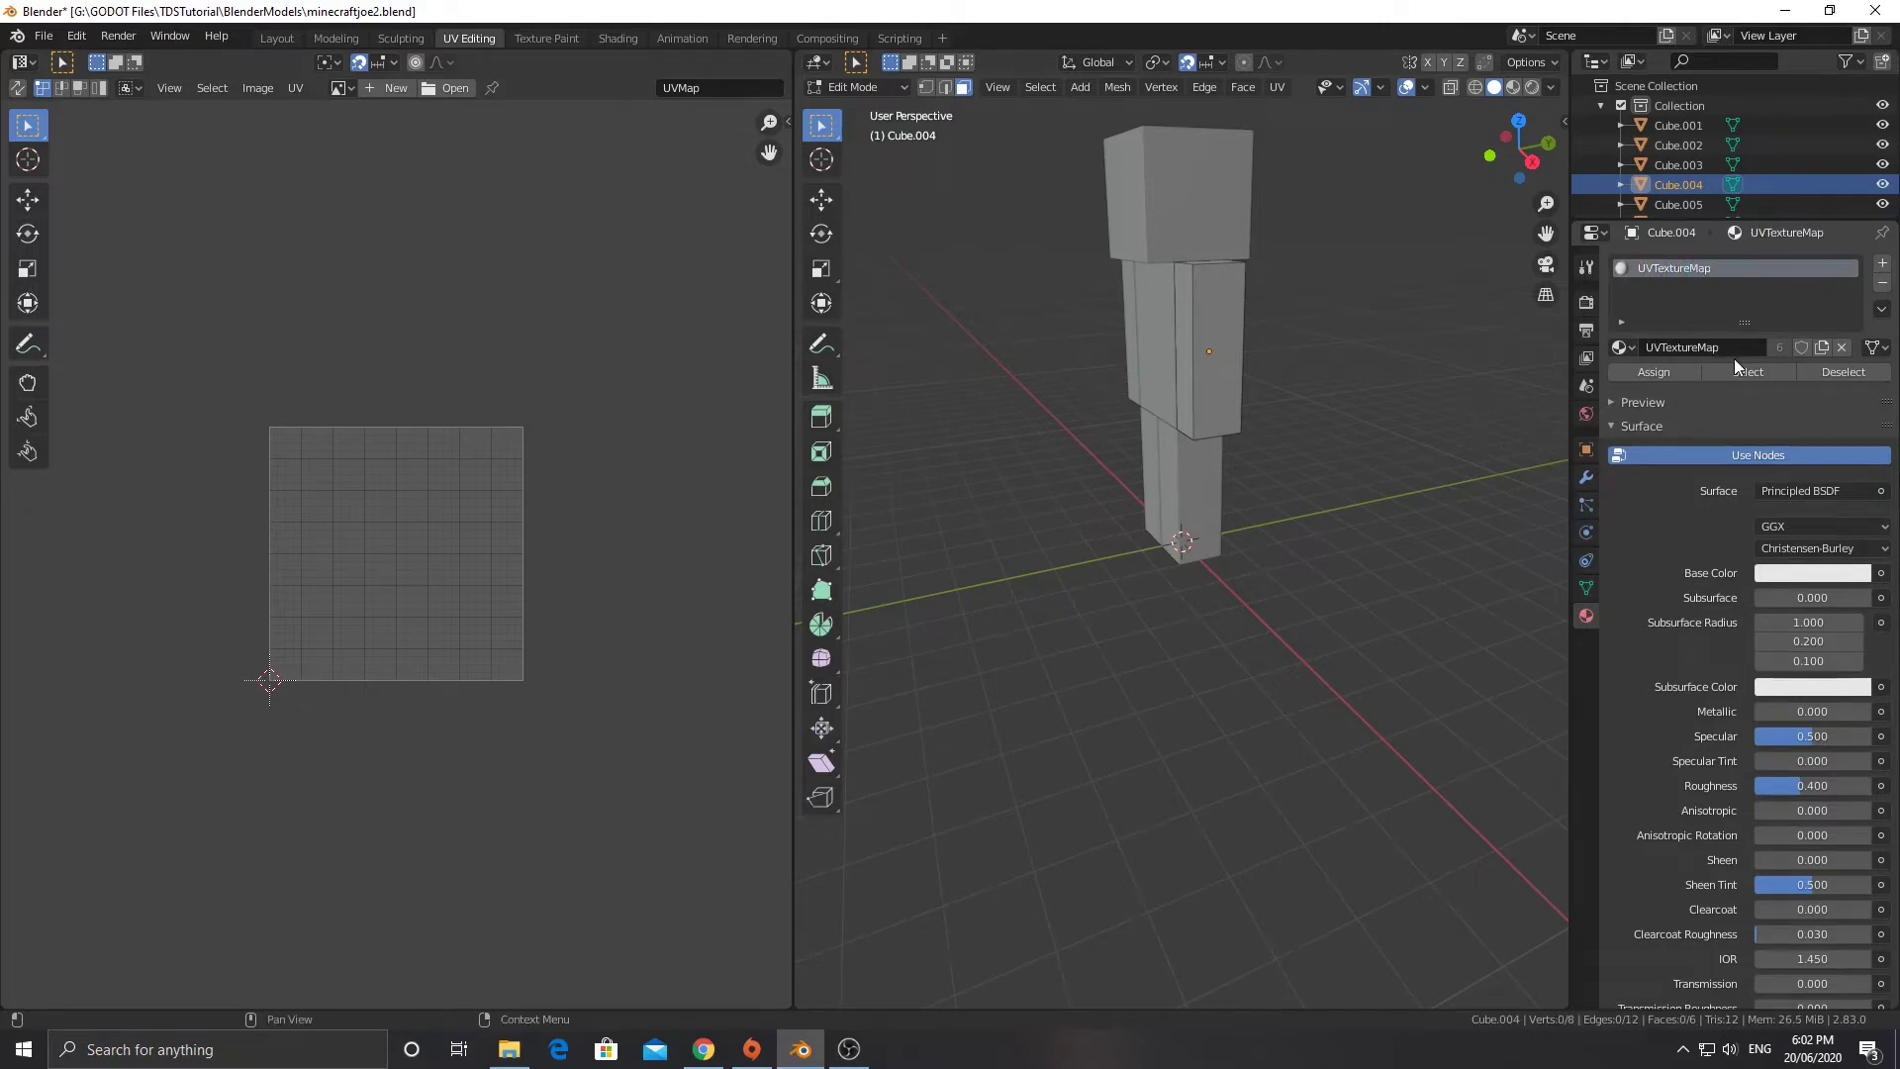
Set Base Color to an Image Texture using the 59982726 image from Downloads.
{"action": "left_click", "coordinate": [1881, 573]}
{"action": "left_click", "coordinate": [1484, 704]}
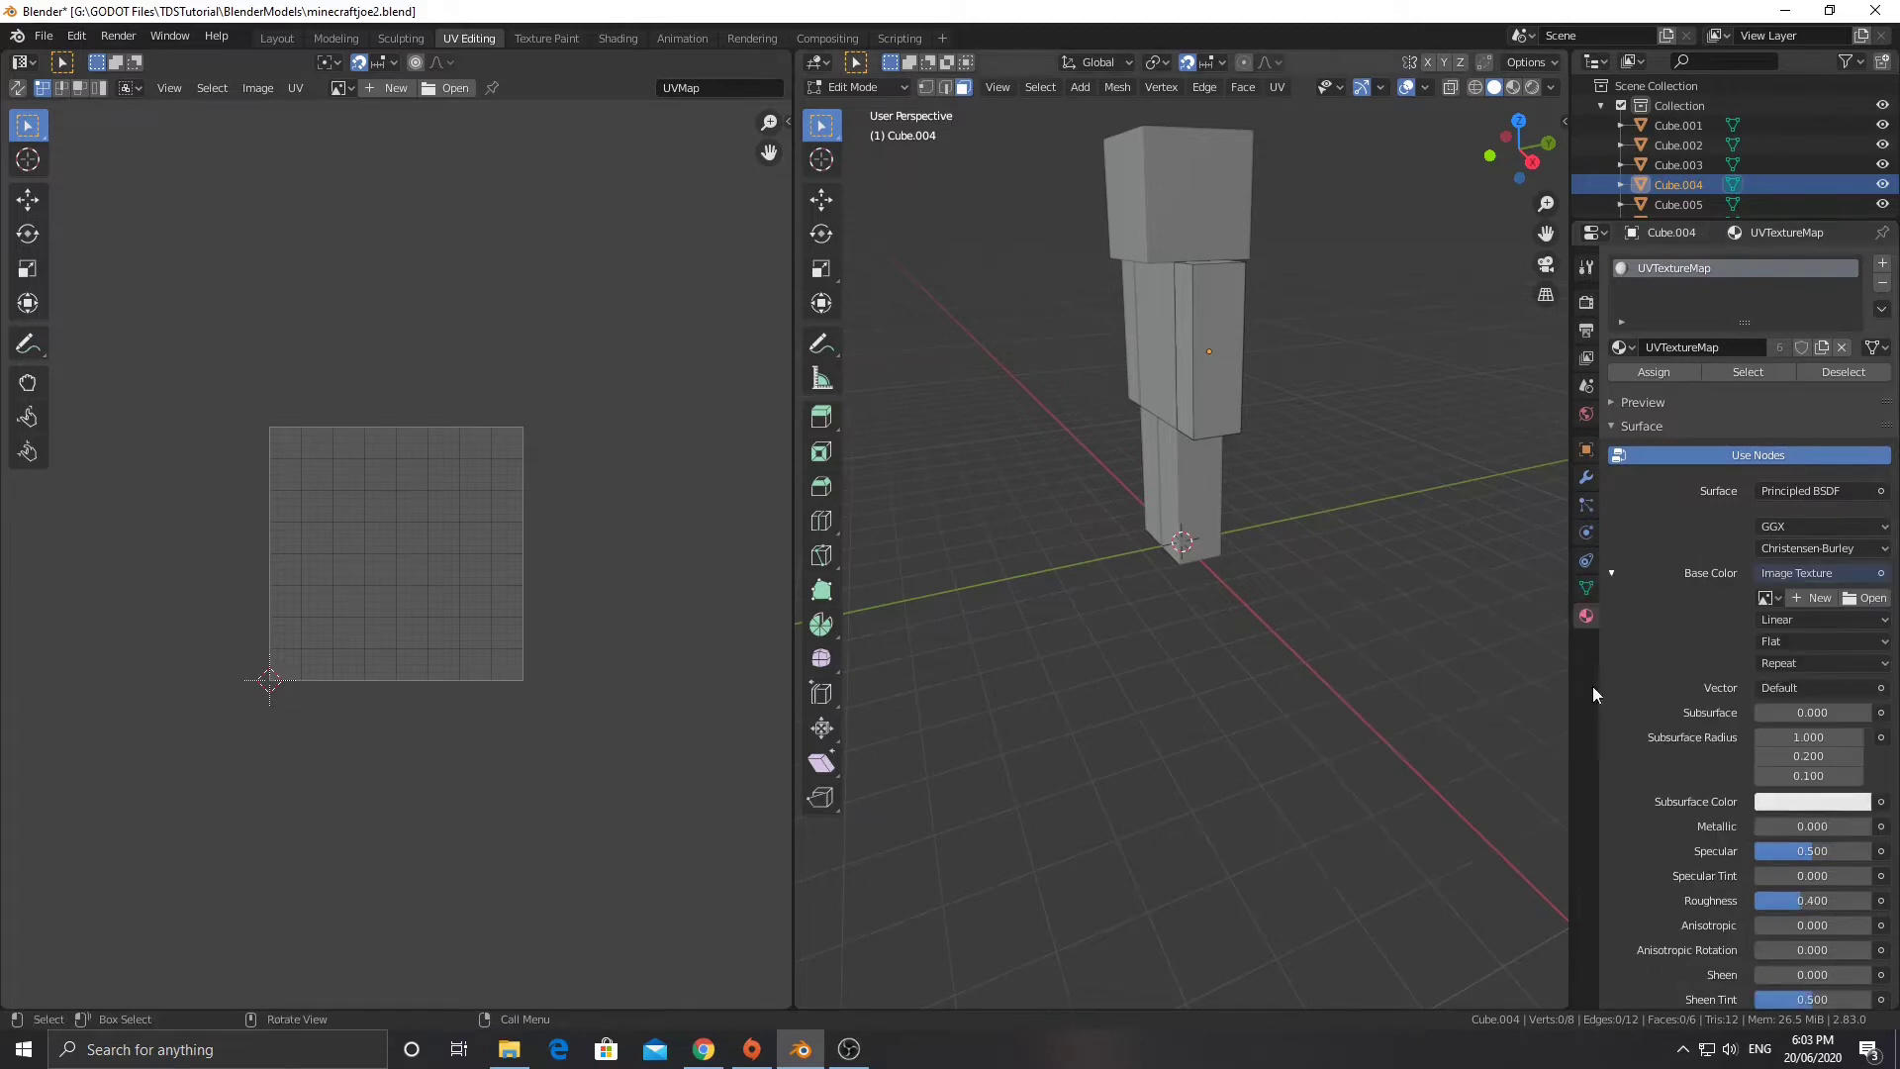
{"action": "left_click", "coordinate": [1865, 598]}
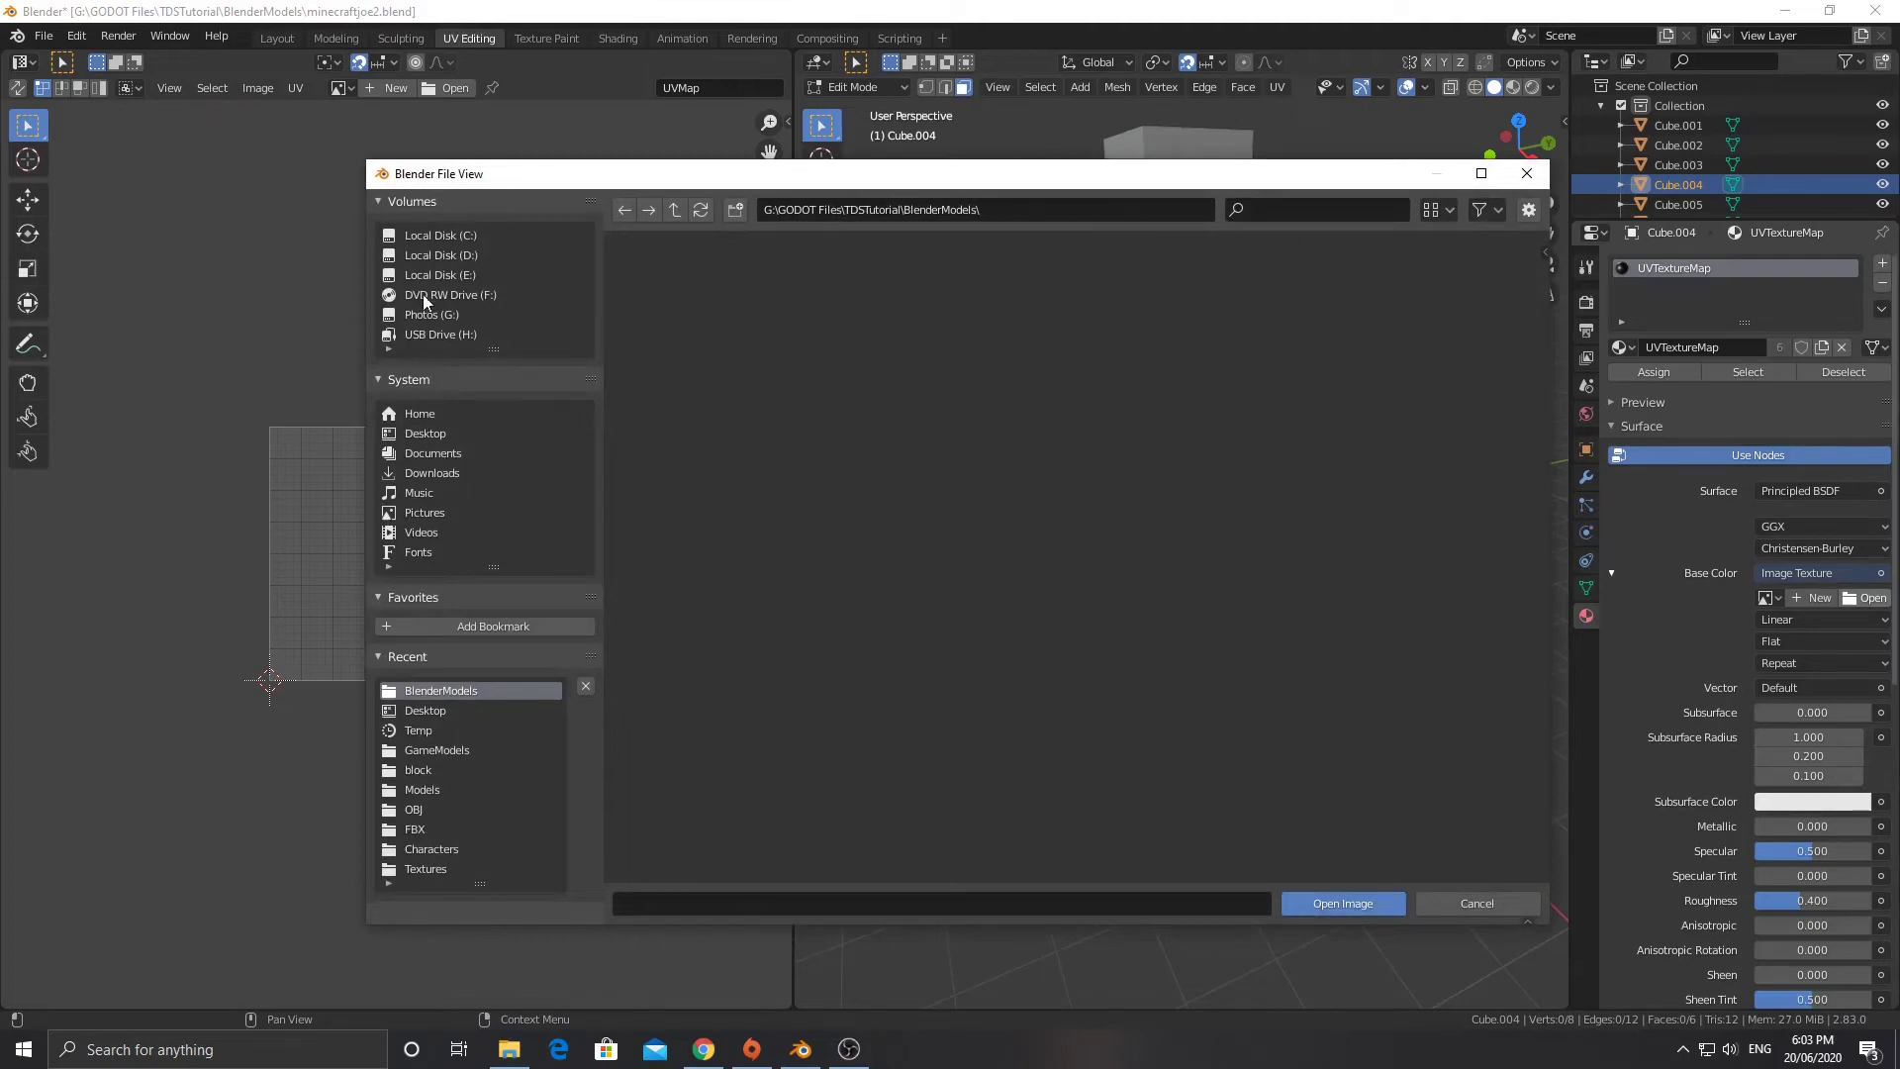
{"action": "left_click", "coordinate": [438, 472]}
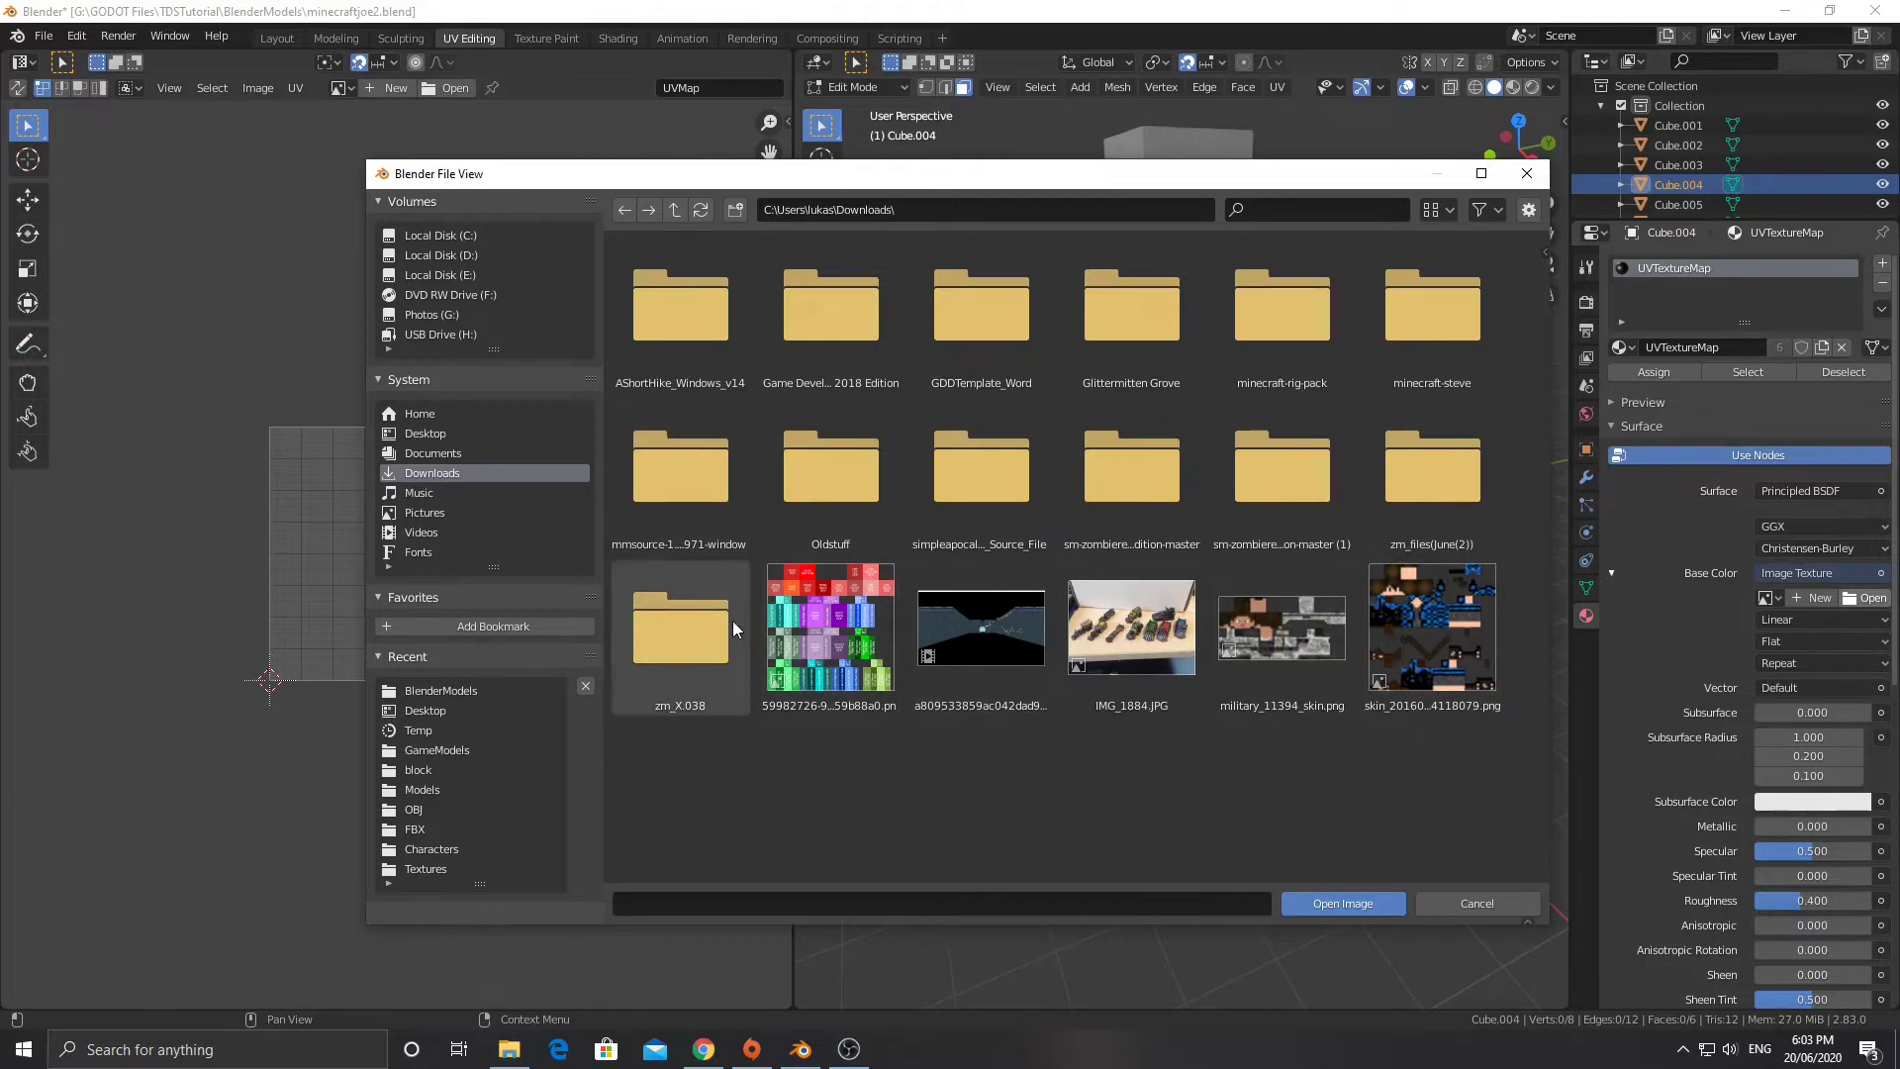
{"action": "double_click", "coordinate": [837, 638]}
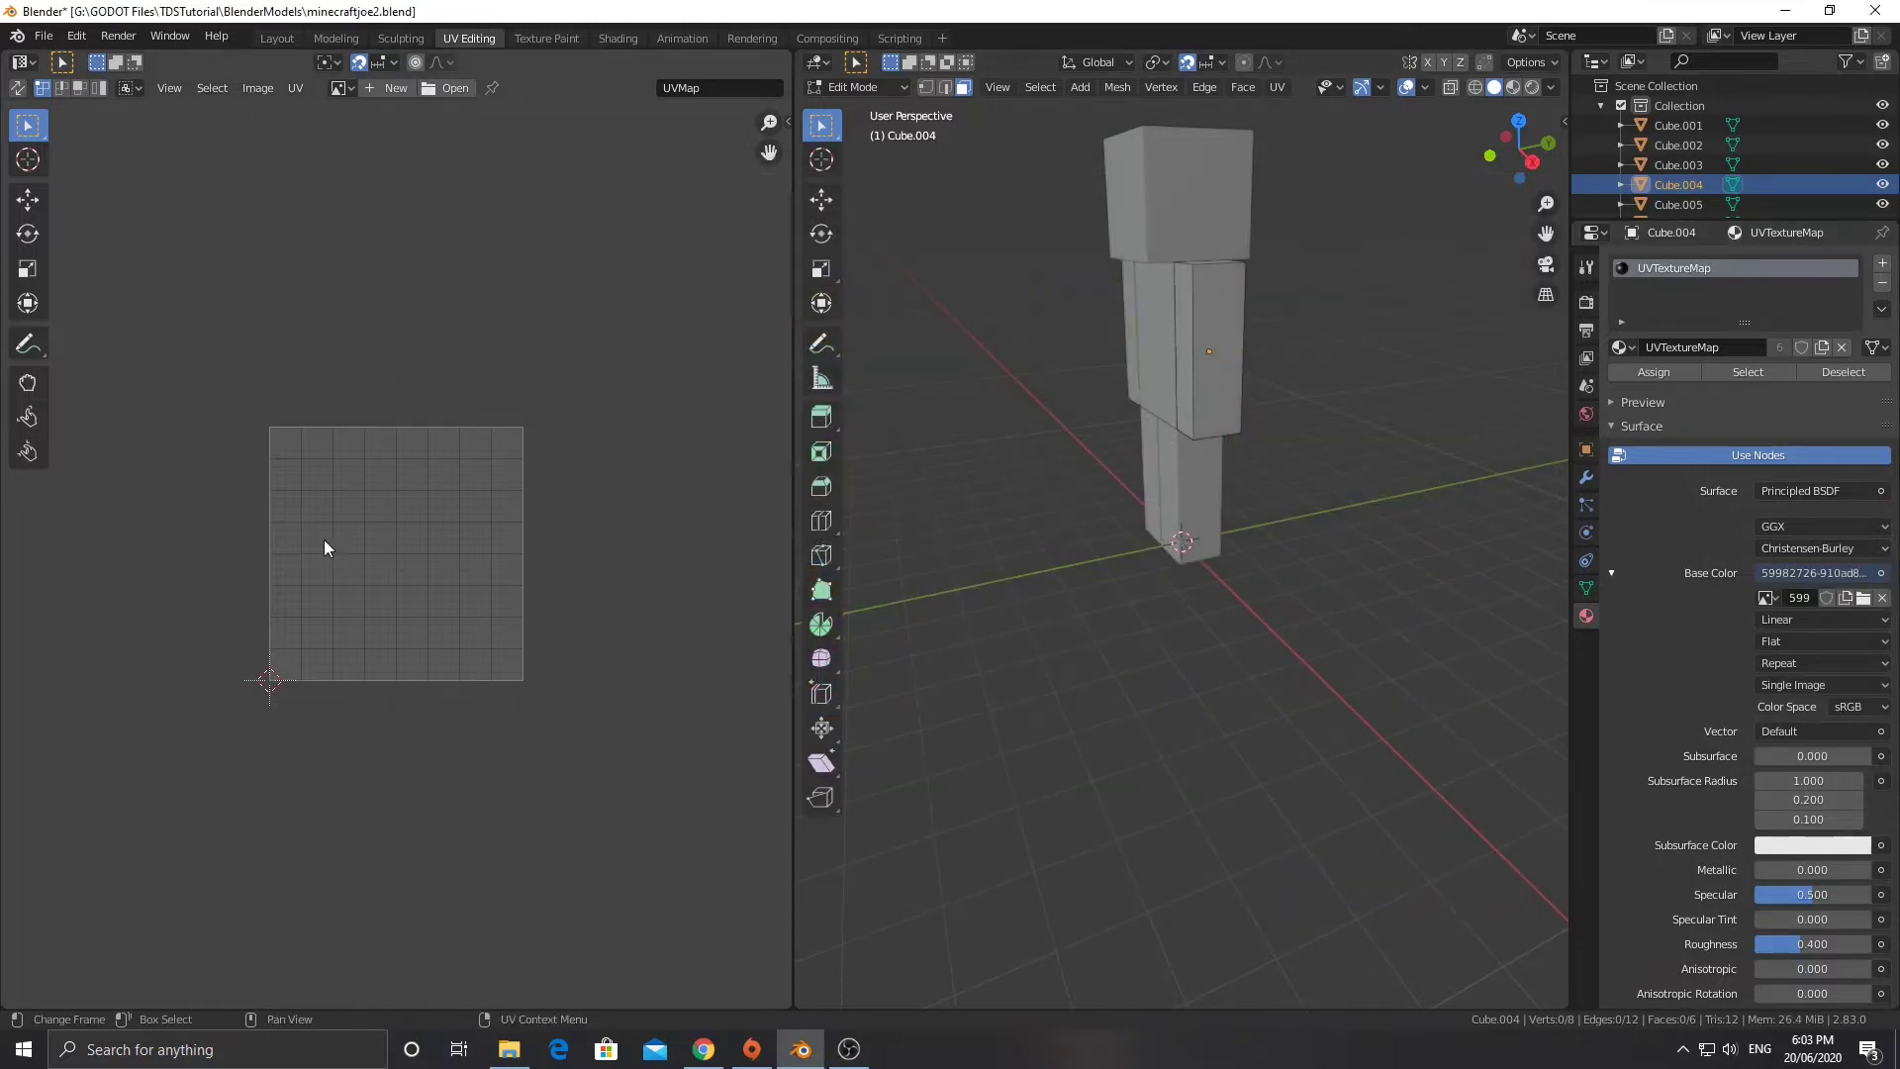
Display the 59982726 png skin template in the UV editor.
{"action": "left_click", "coordinate": [341, 89]}
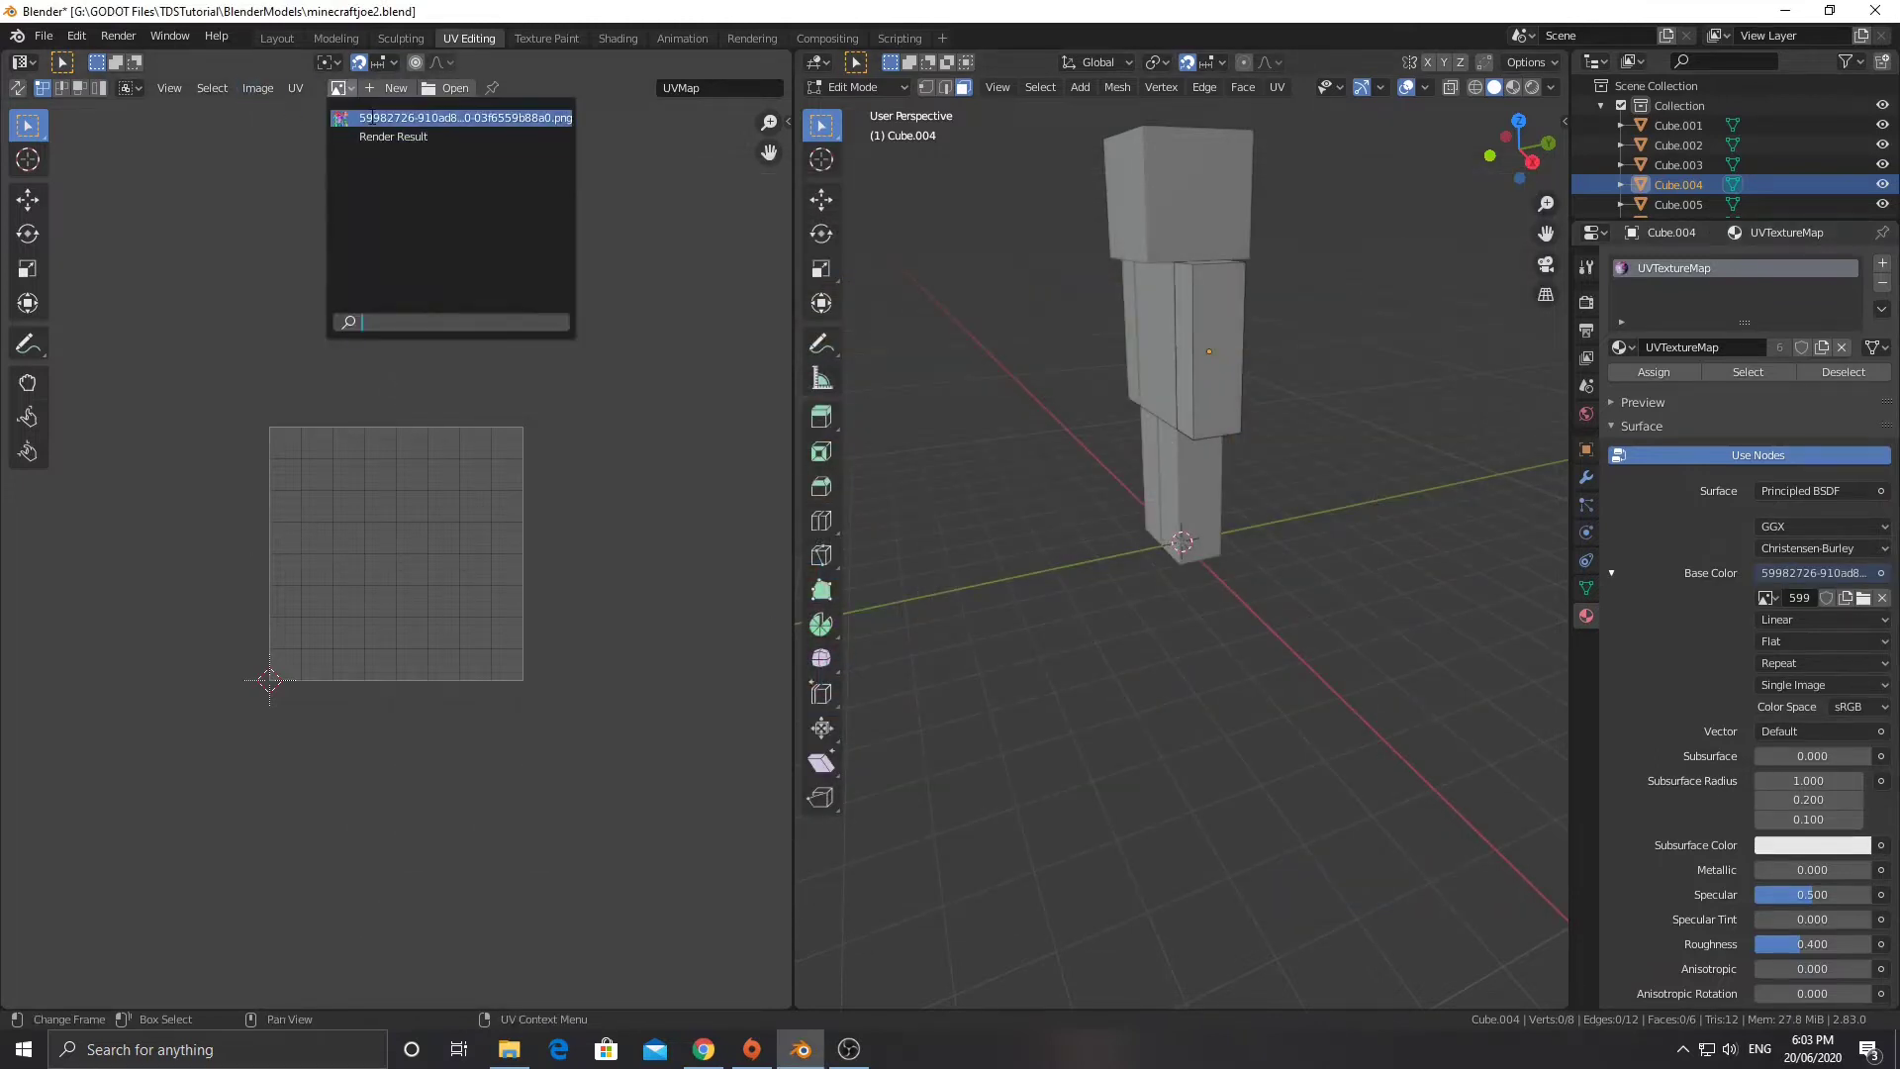
{"action": "left_click", "coordinate": [371, 120]}
{"action": "scroll", "coordinate": [304, 572], "scroll_direction": "up", "scroll_amount": 1}
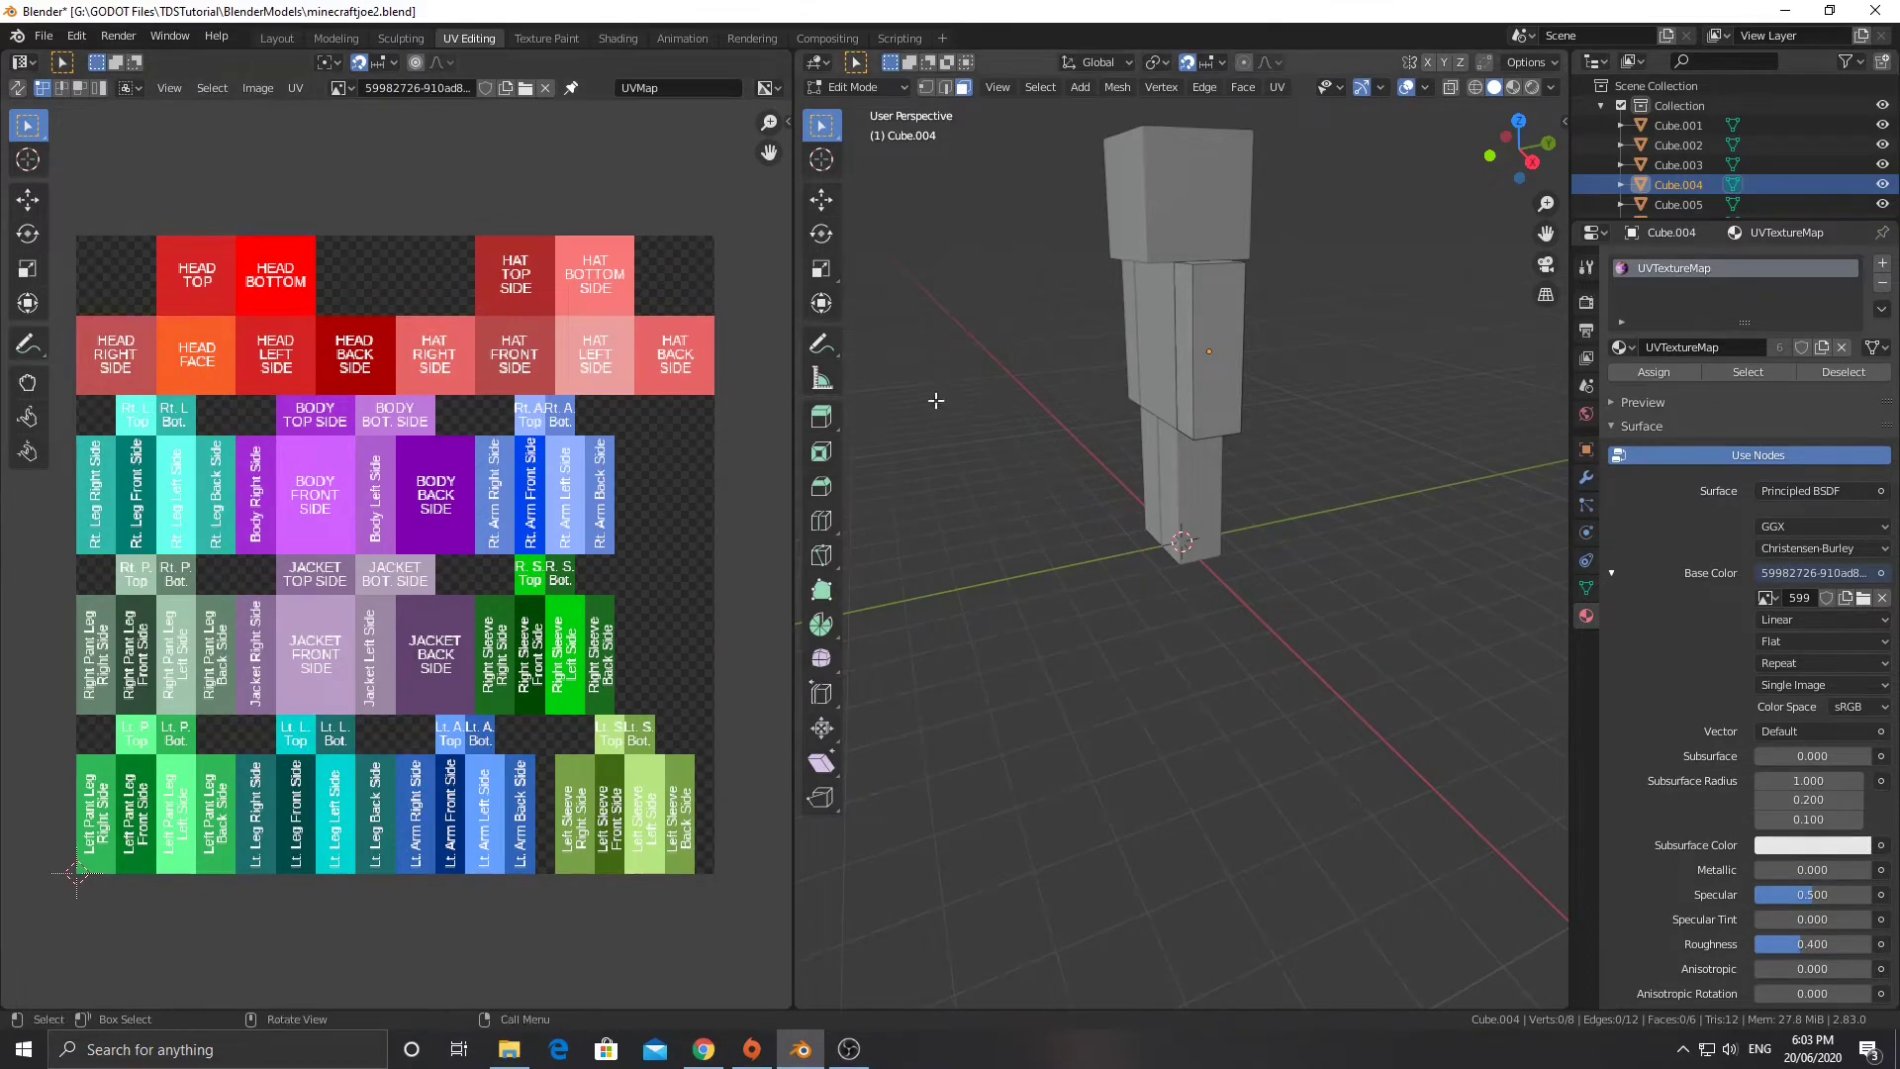
Orbit and zoom the 3D viewport to inspect the character from near the front.
{"action": "middle_click_drag", "start_coordinate": [1138, 456], "coordinate": [1198, 460]}
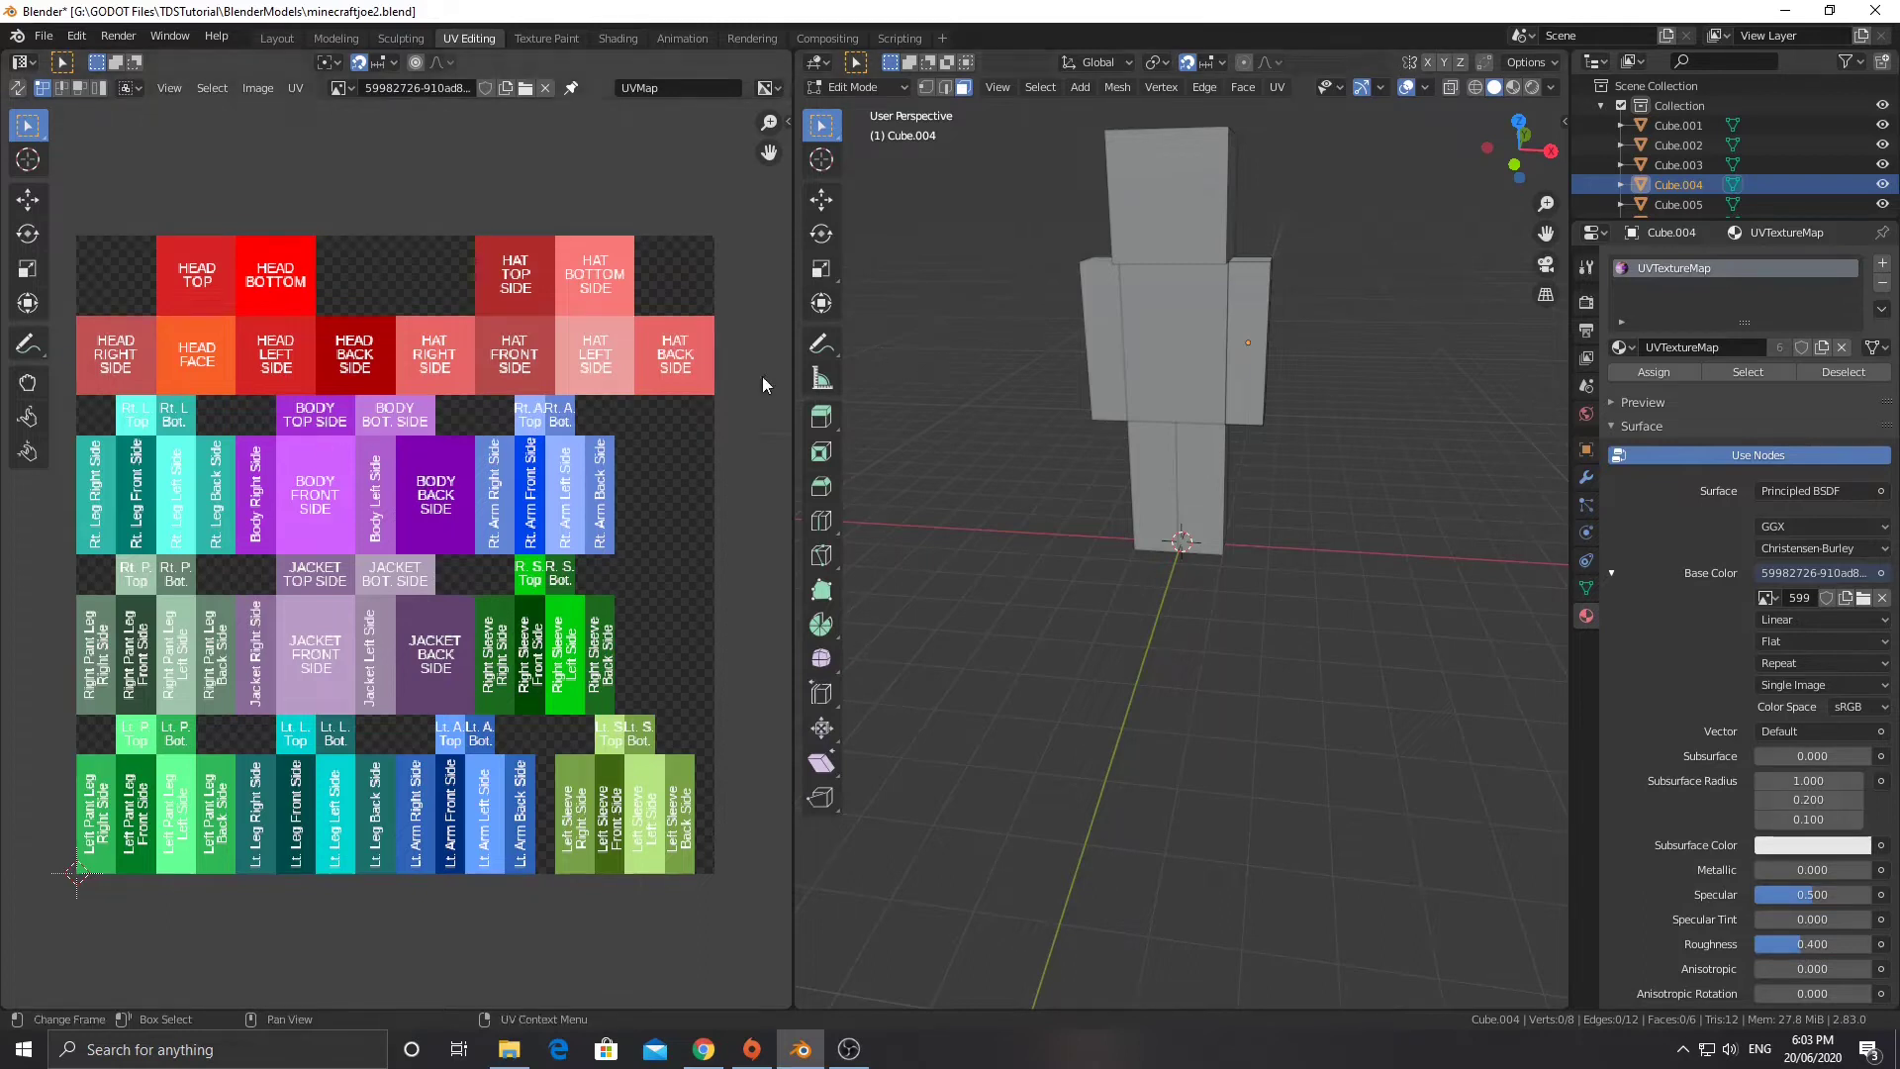
{"action": "middle_click_drag", "start_coordinate": [1042, 356], "coordinate": [1055, 465]}
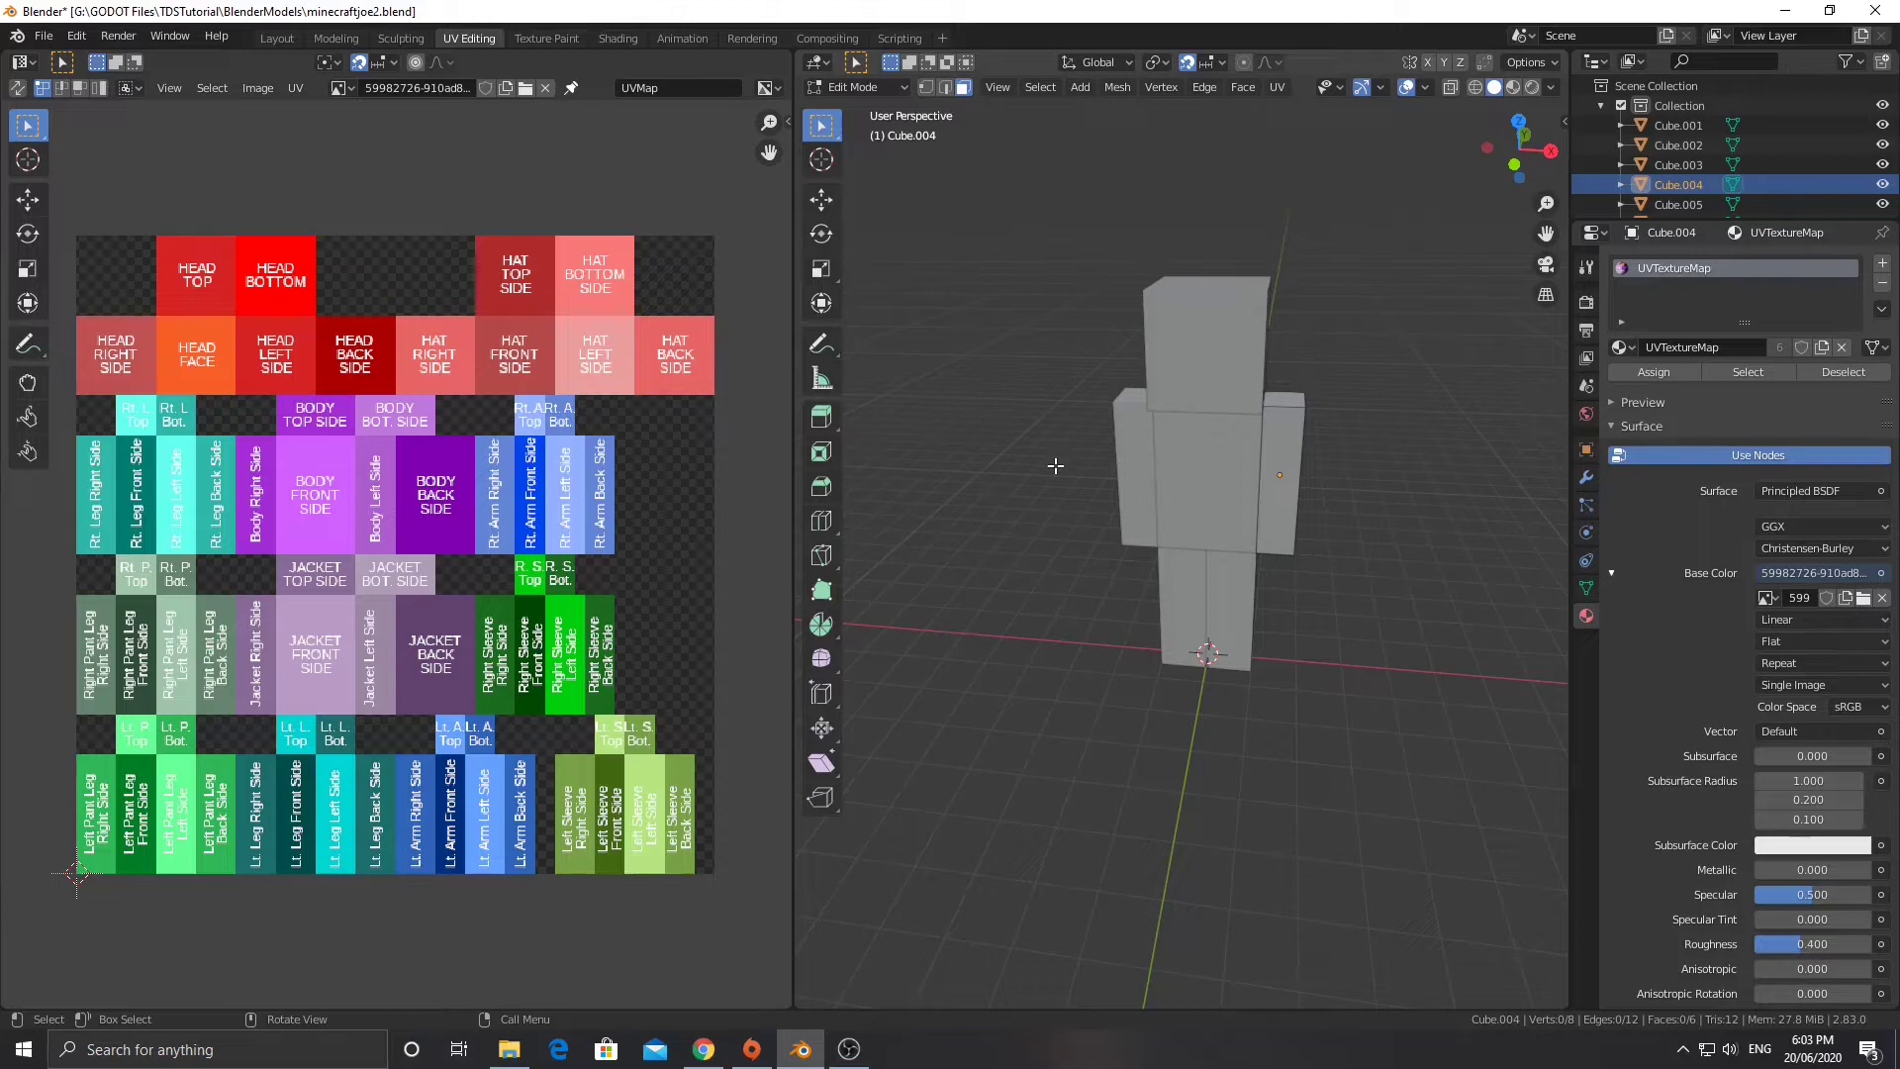
{"action": "scroll", "coordinate": [1088, 455], "scroll_direction": "up", "scroll_amount": 2}
{"action": "scroll", "coordinate": [1086, 406], "scroll_direction": "down", "scroll_amount": 2}
{"action": "middle_click_drag", "start_coordinate": [1085, 407], "coordinate": [1020, 416]}
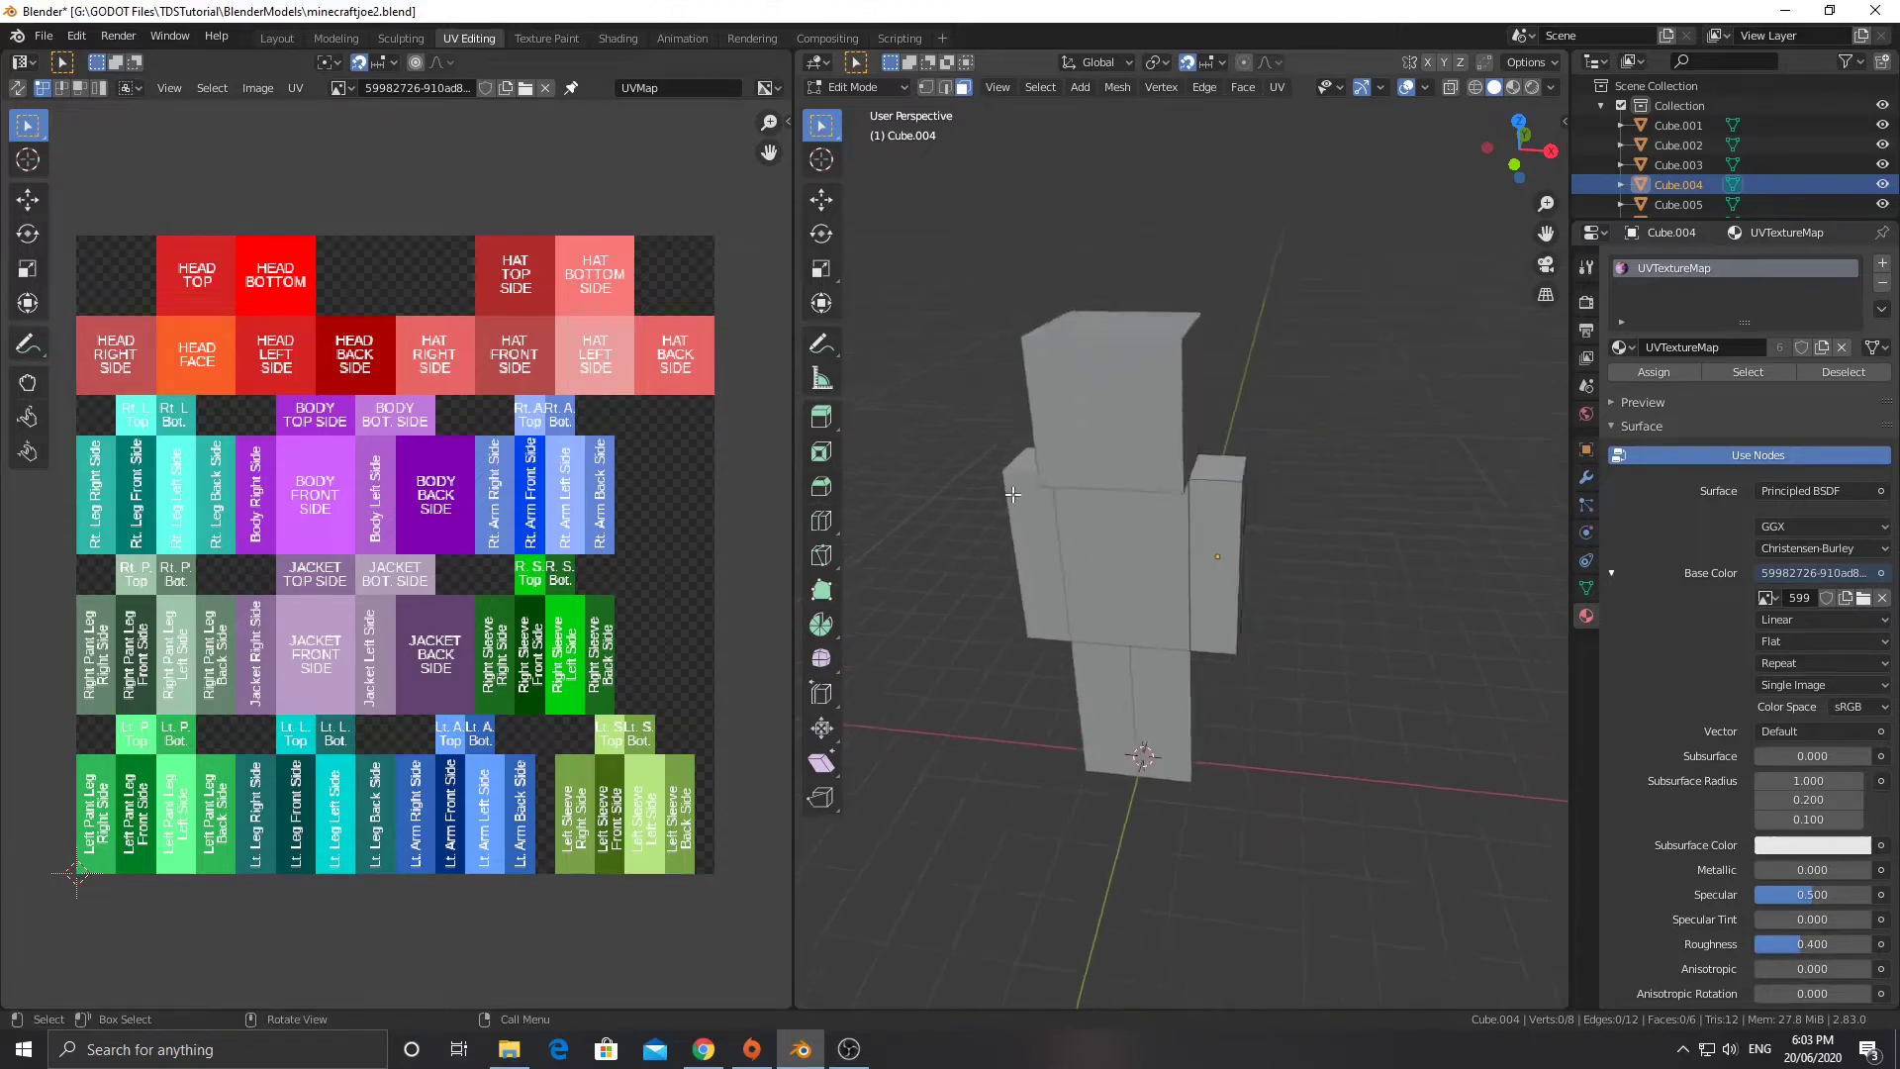
{"action": "scroll", "coordinate": [1011, 495], "scroll_direction": "up", "scroll_amount": 4}
{"action": "scroll", "coordinate": [1011, 494], "scroll_direction": "down", "scroll_amount": 2}
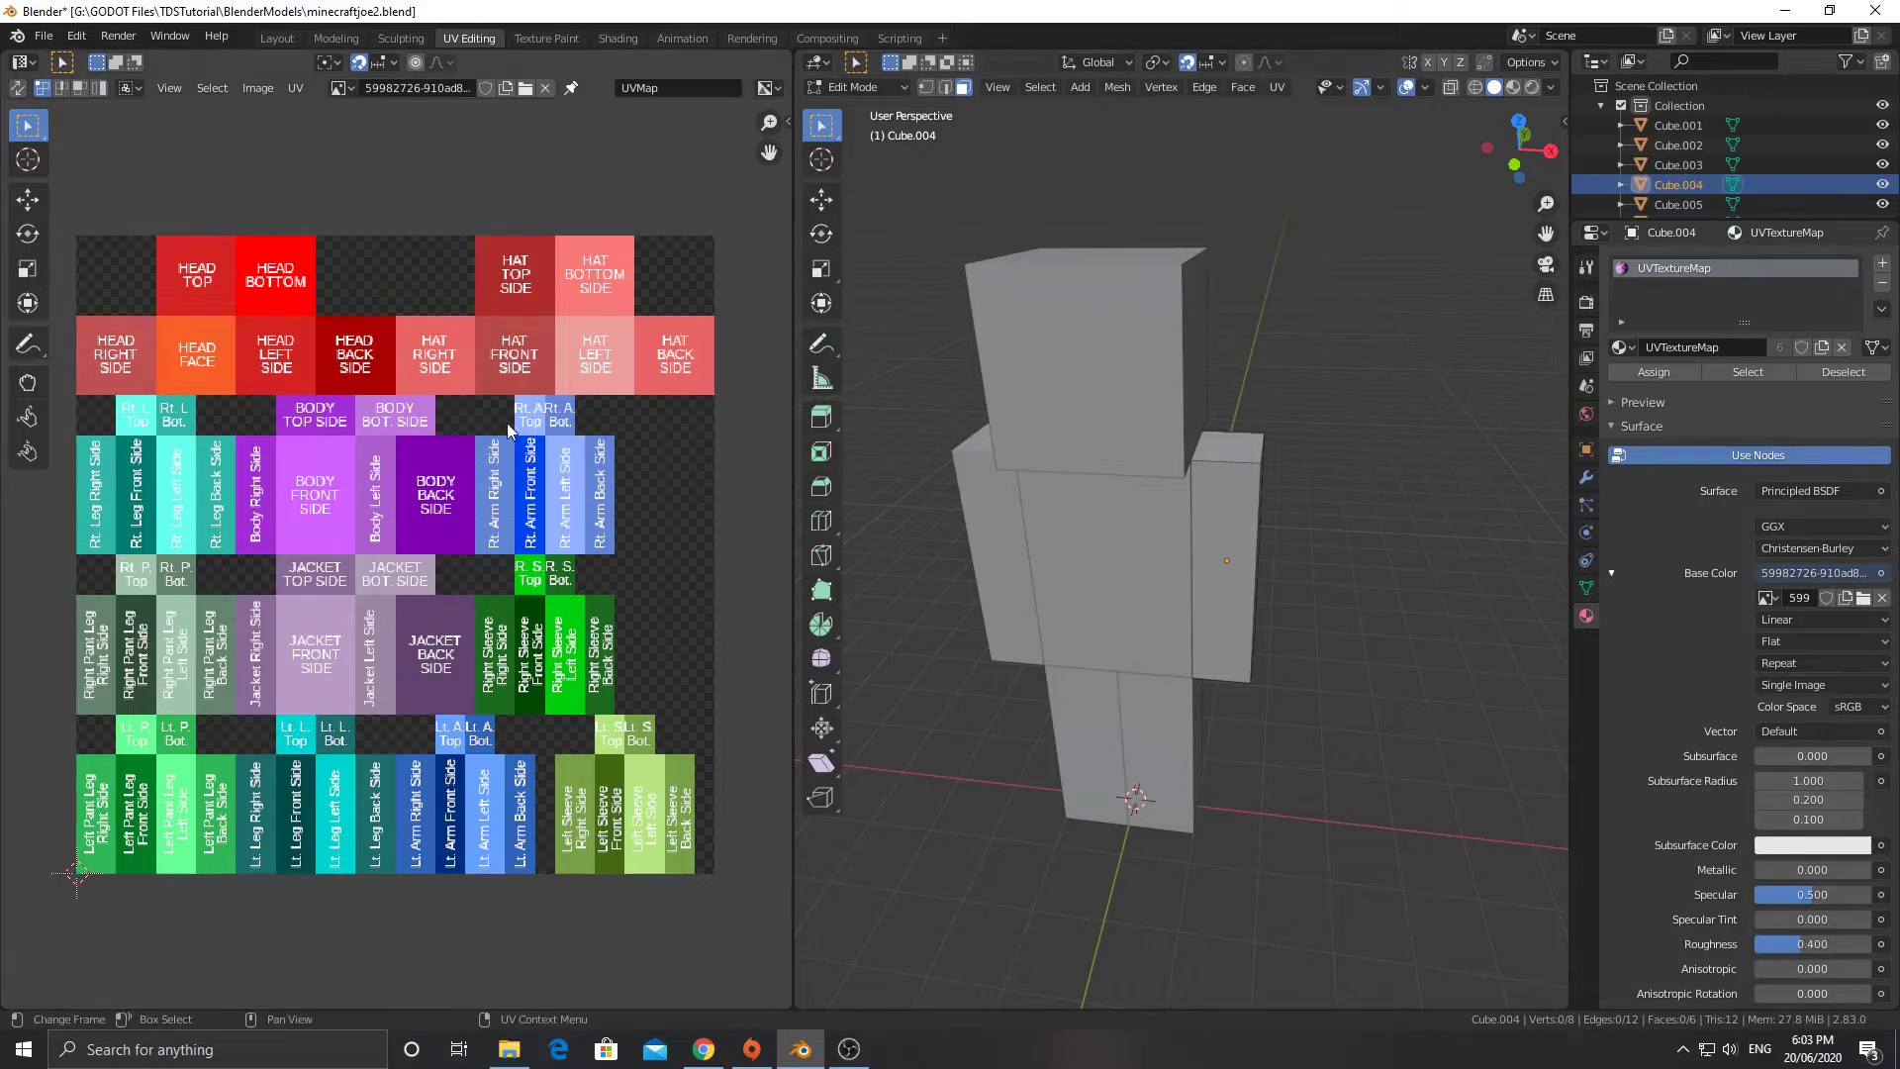
{"action": "scroll", "coordinate": [450, 426], "scroll_direction": "up", "scroll_amount": 2}
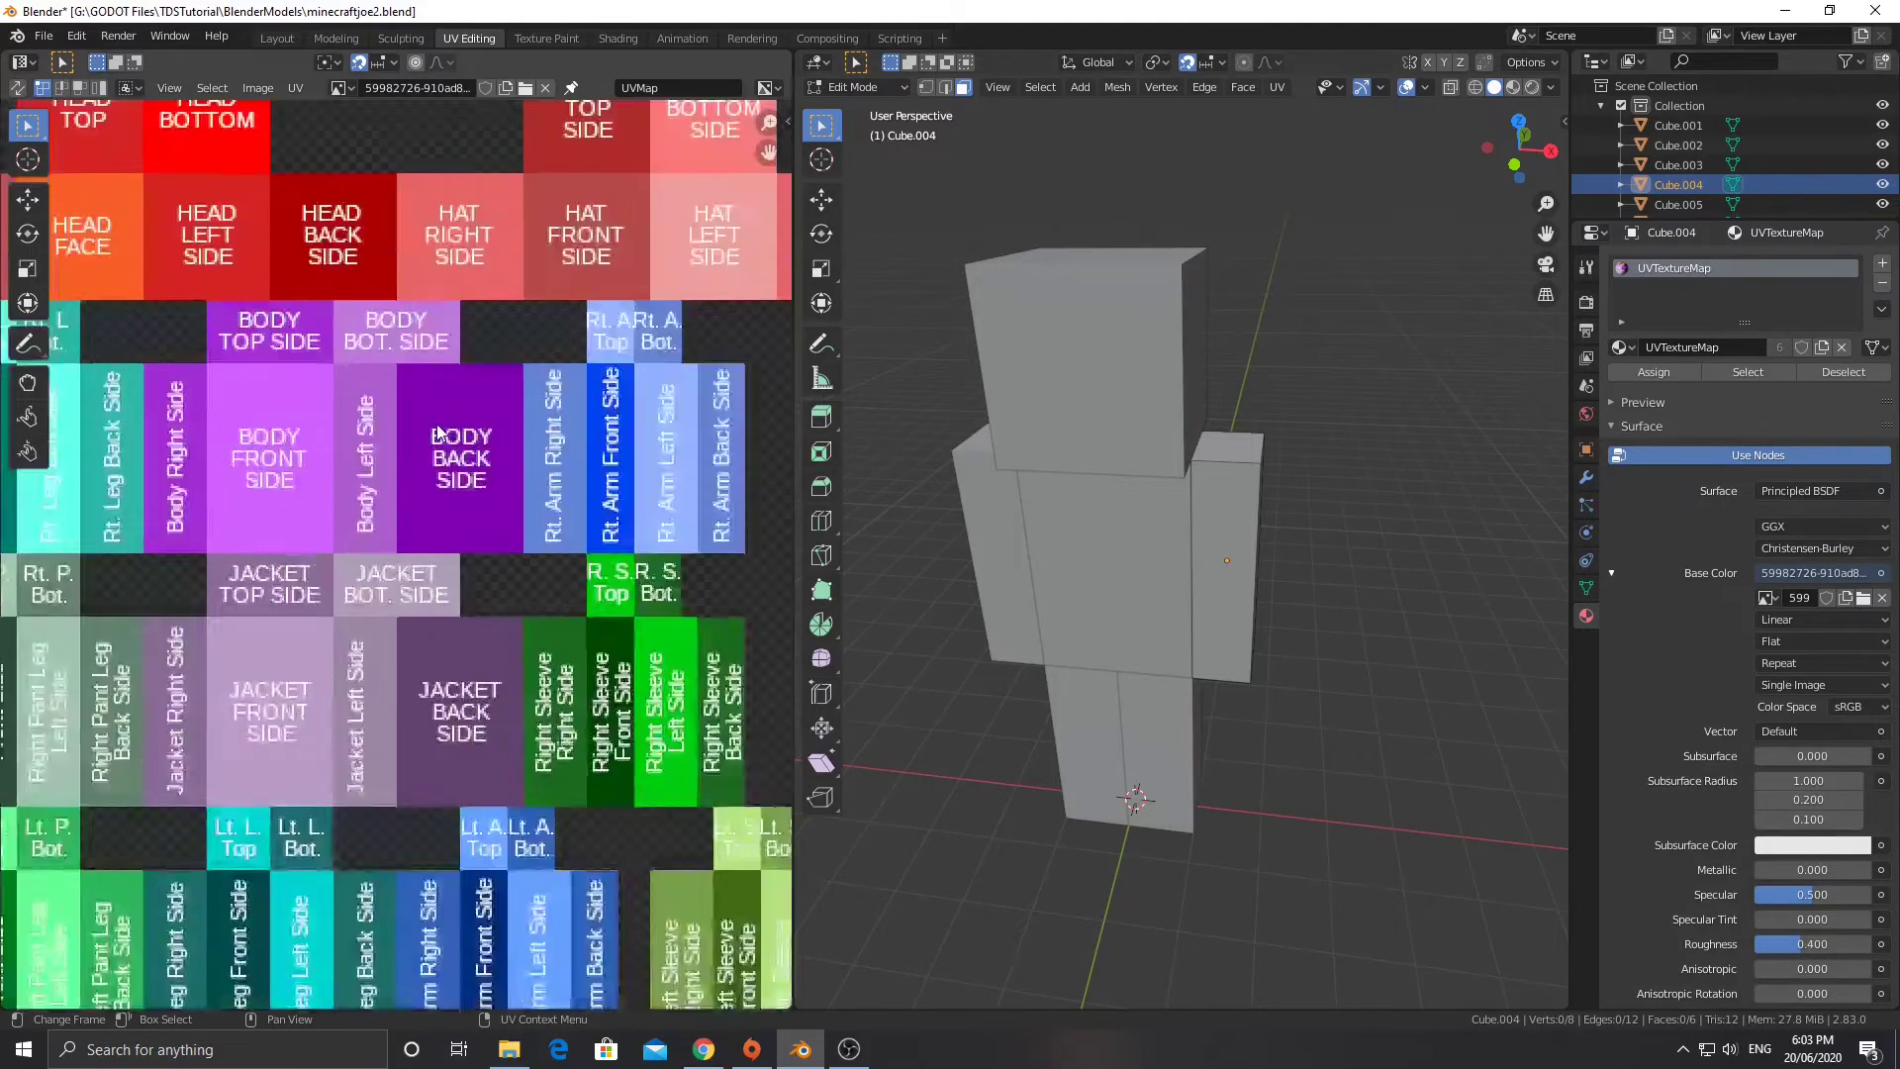
{"action": "scroll", "coordinate": [436, 426], "scroll_direction": "down", "scroll_amount": 2}
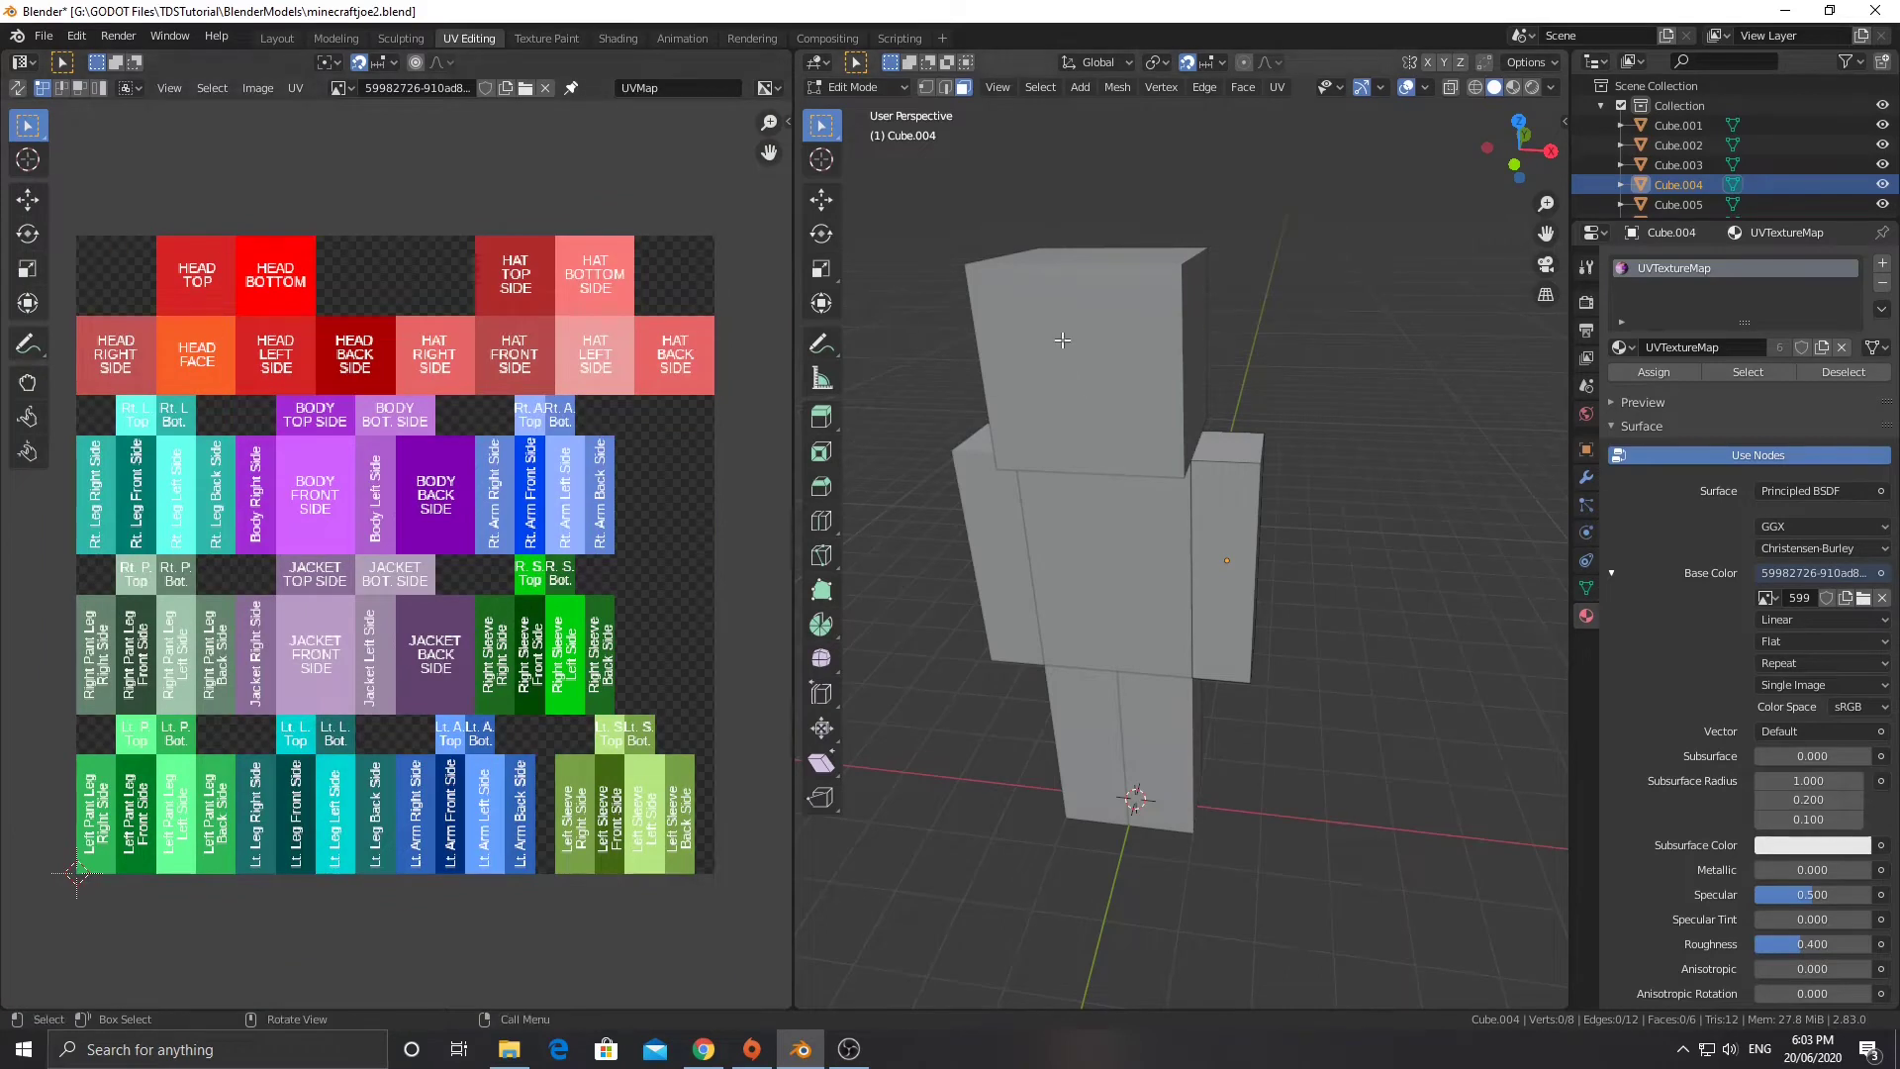
Make the head cube active and enter Edit Mode on its mesh.
{"action": "key", "text": "Tab"}
{"action": "key", "text": "Tab"}
{"action": "key", "text": "Tab"}
{"action": "left_click", "coordinate": [1069, 376]}
{"action": "key", "text": "Tab"}
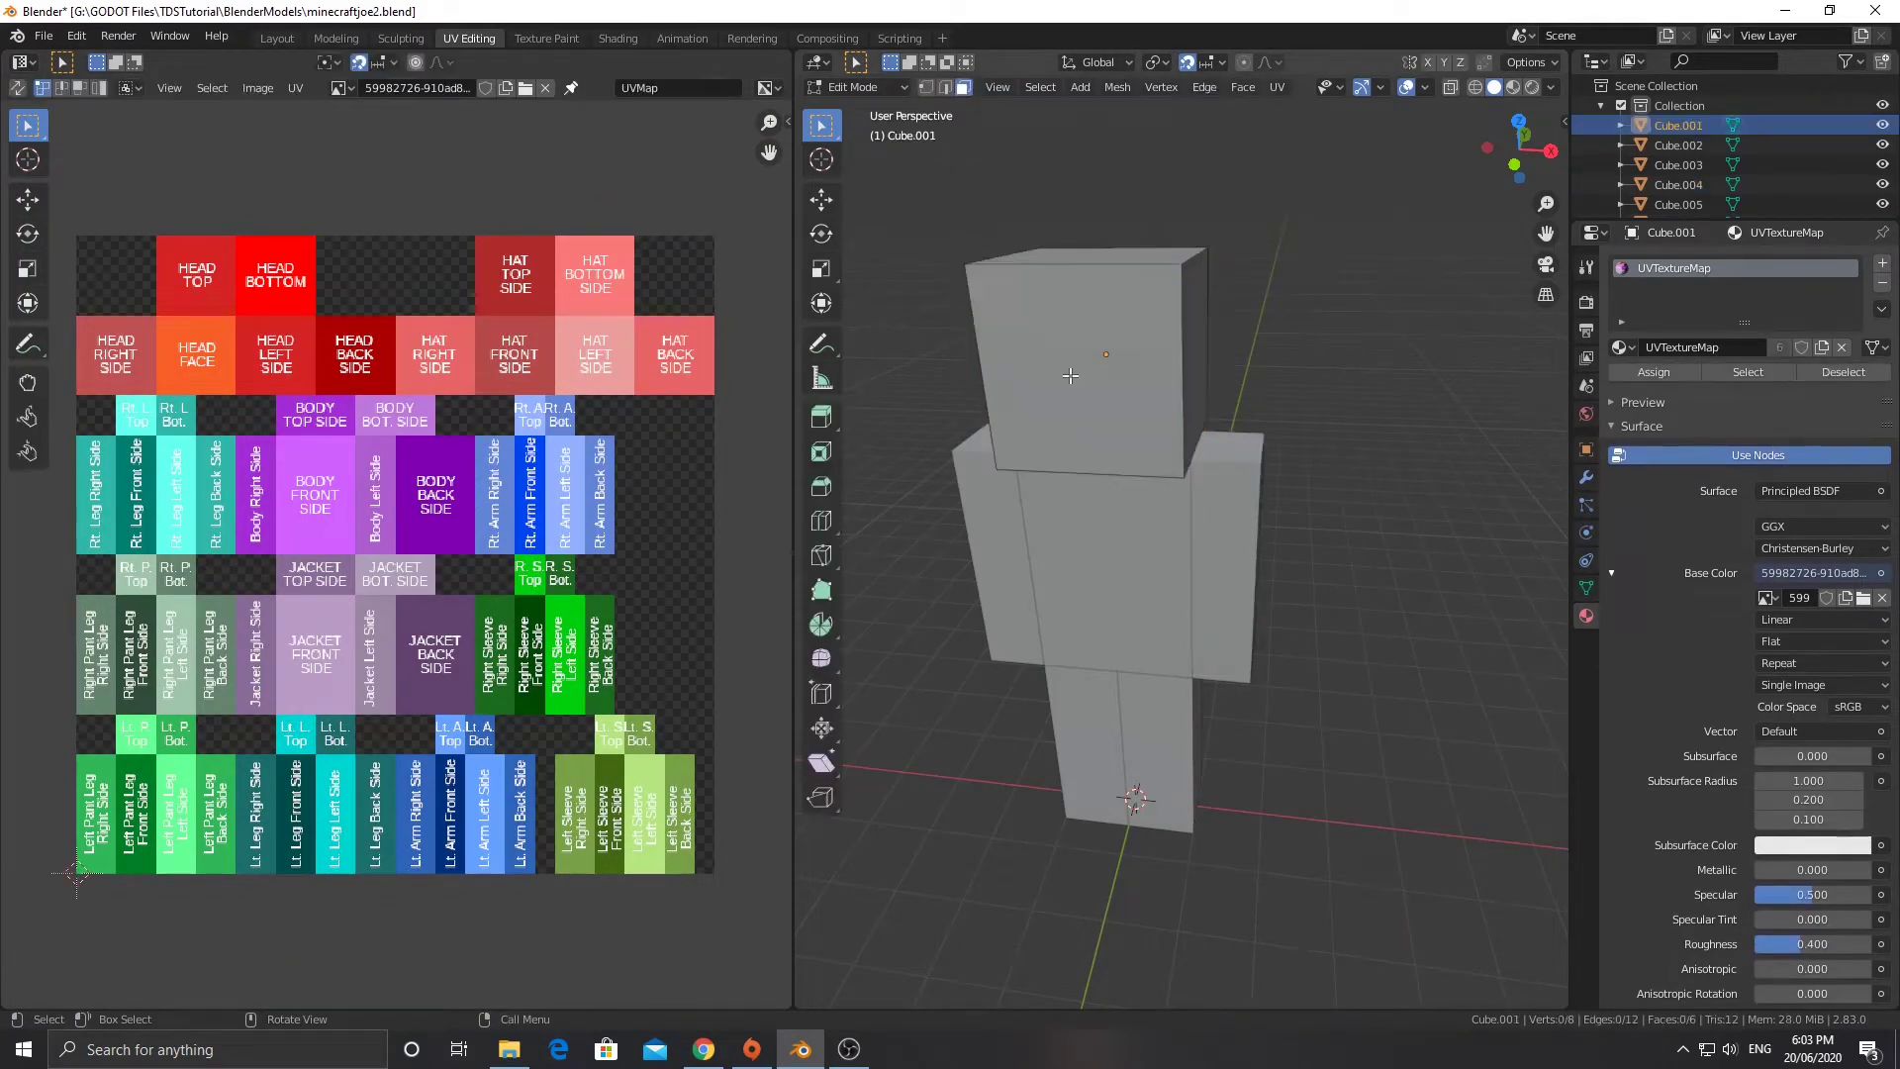
{"action": "key", "text": "Tab"}
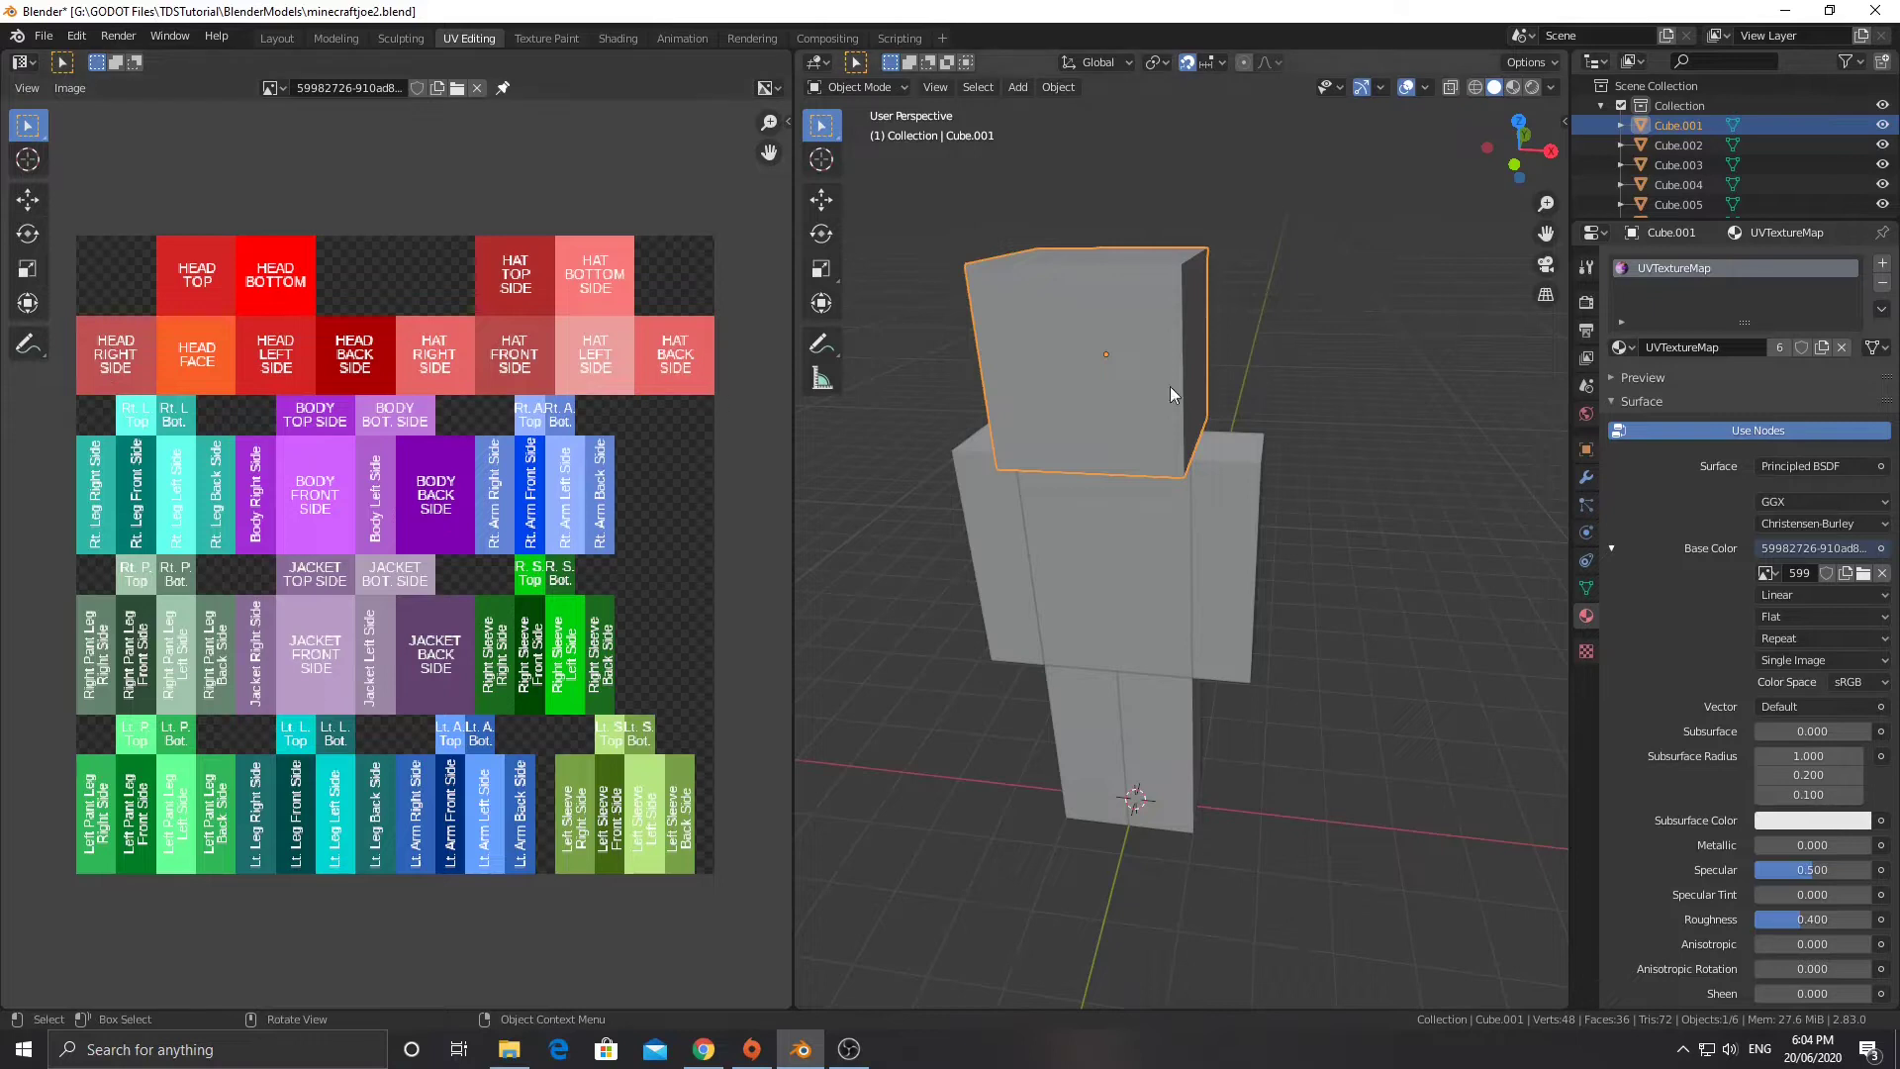
{"action": "mouse_move", "coordinate": [1186, 372]}
{"action": "middle_mouse_down"}
{"action": "mouse_move", "coordinate": [1233, 382]}
{"action": "mouse_move", "coordinate": [1077, 368]}
{"action": "mouse_move", "coordinate": [1271, 365]}
{"action": "mouse_move", "coordinate": [1169, 386]}
{"action": "middle_mouse_up"}
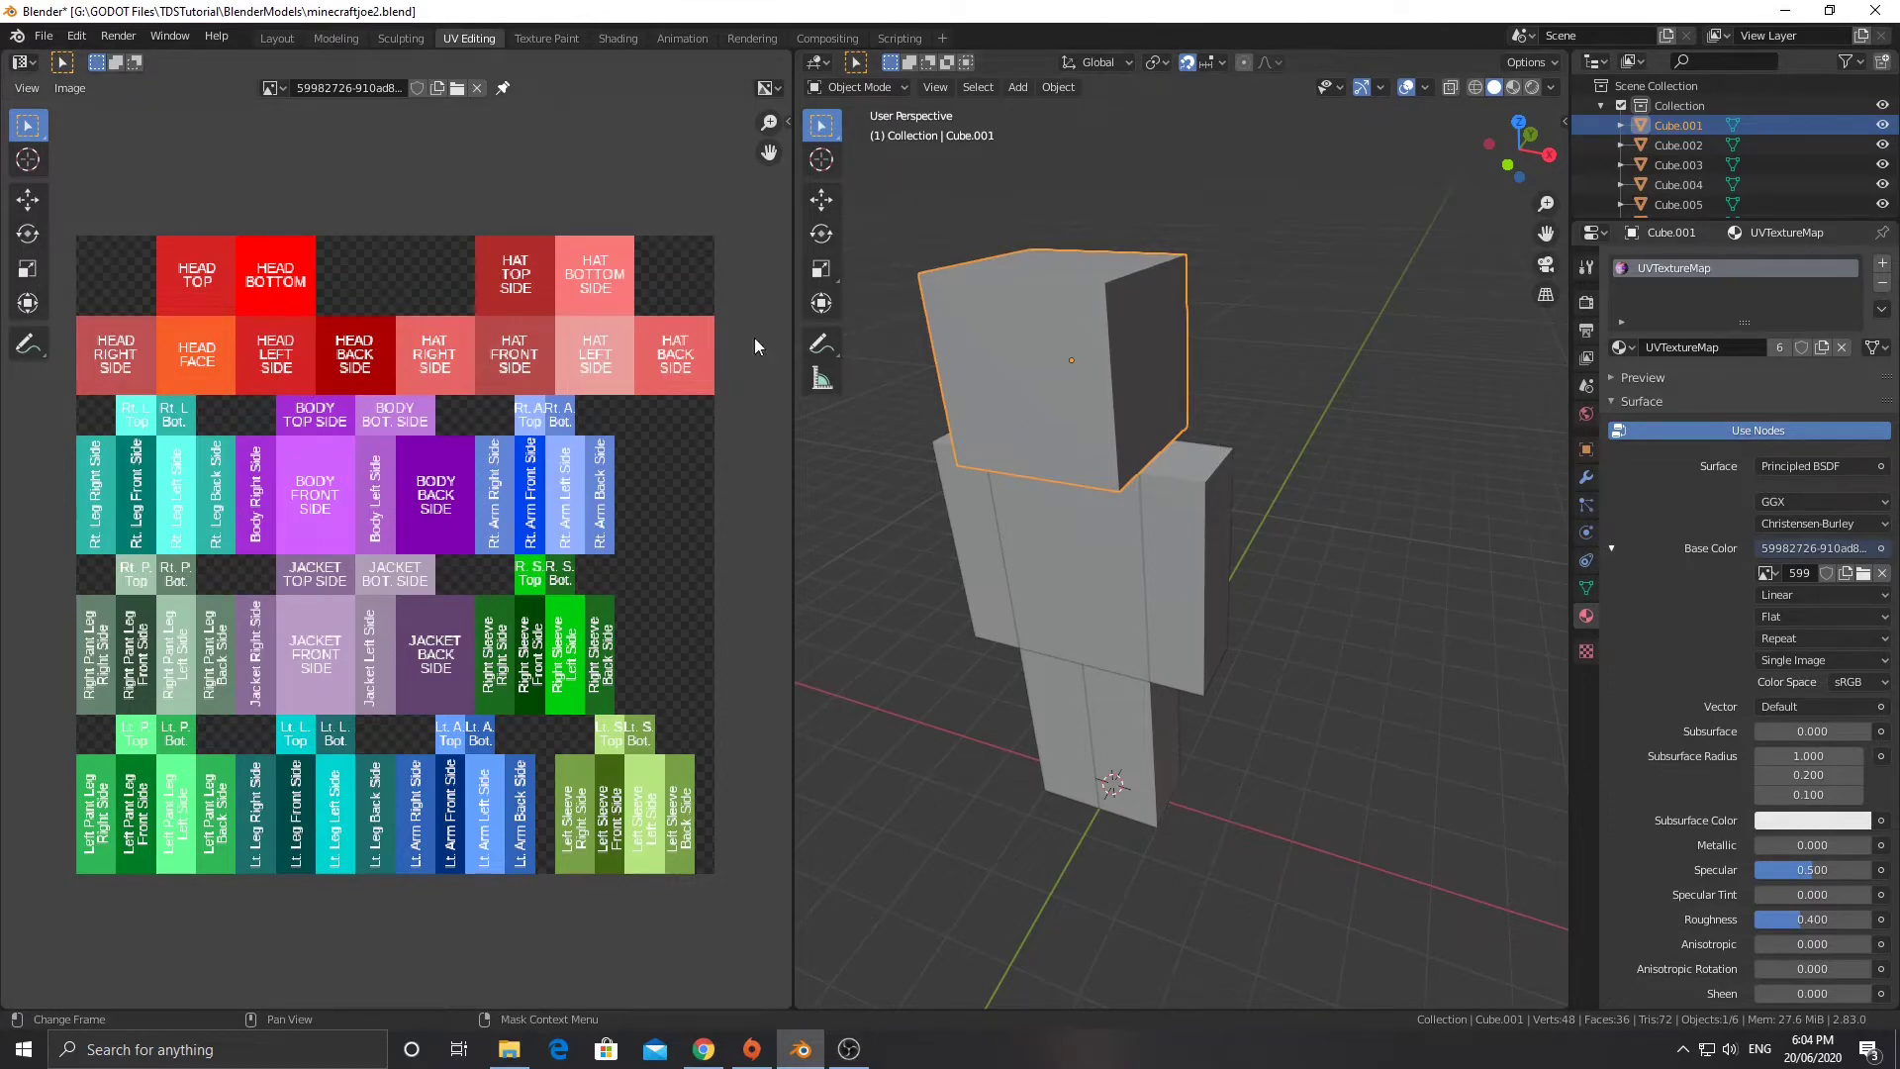
{"action": "key", "text": "Tab"}
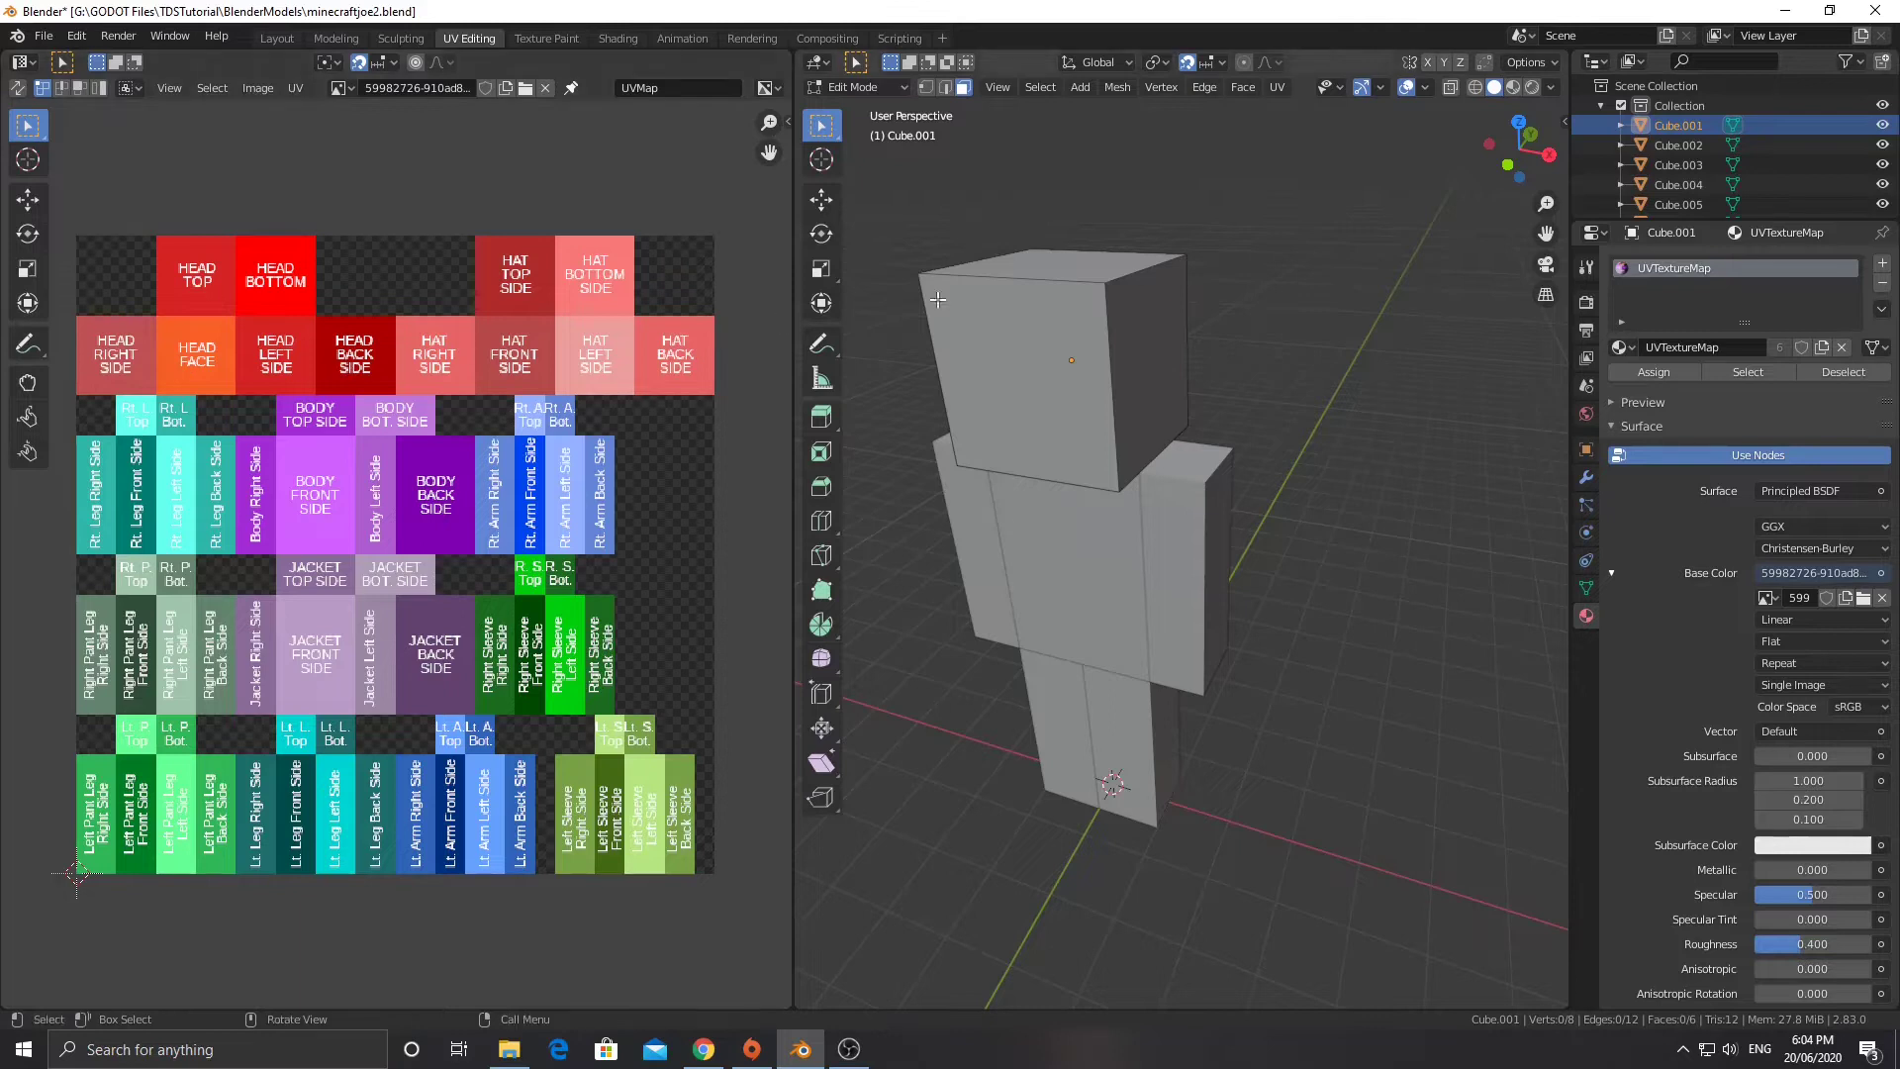
Select head faces and mark seams along their edges.
{"action": "left_click", "coordinate": [1089, 264]}
{"action": "middle_click_drag", "start_coordinate": [1089, 264], "coordinate": [1087, 318]}
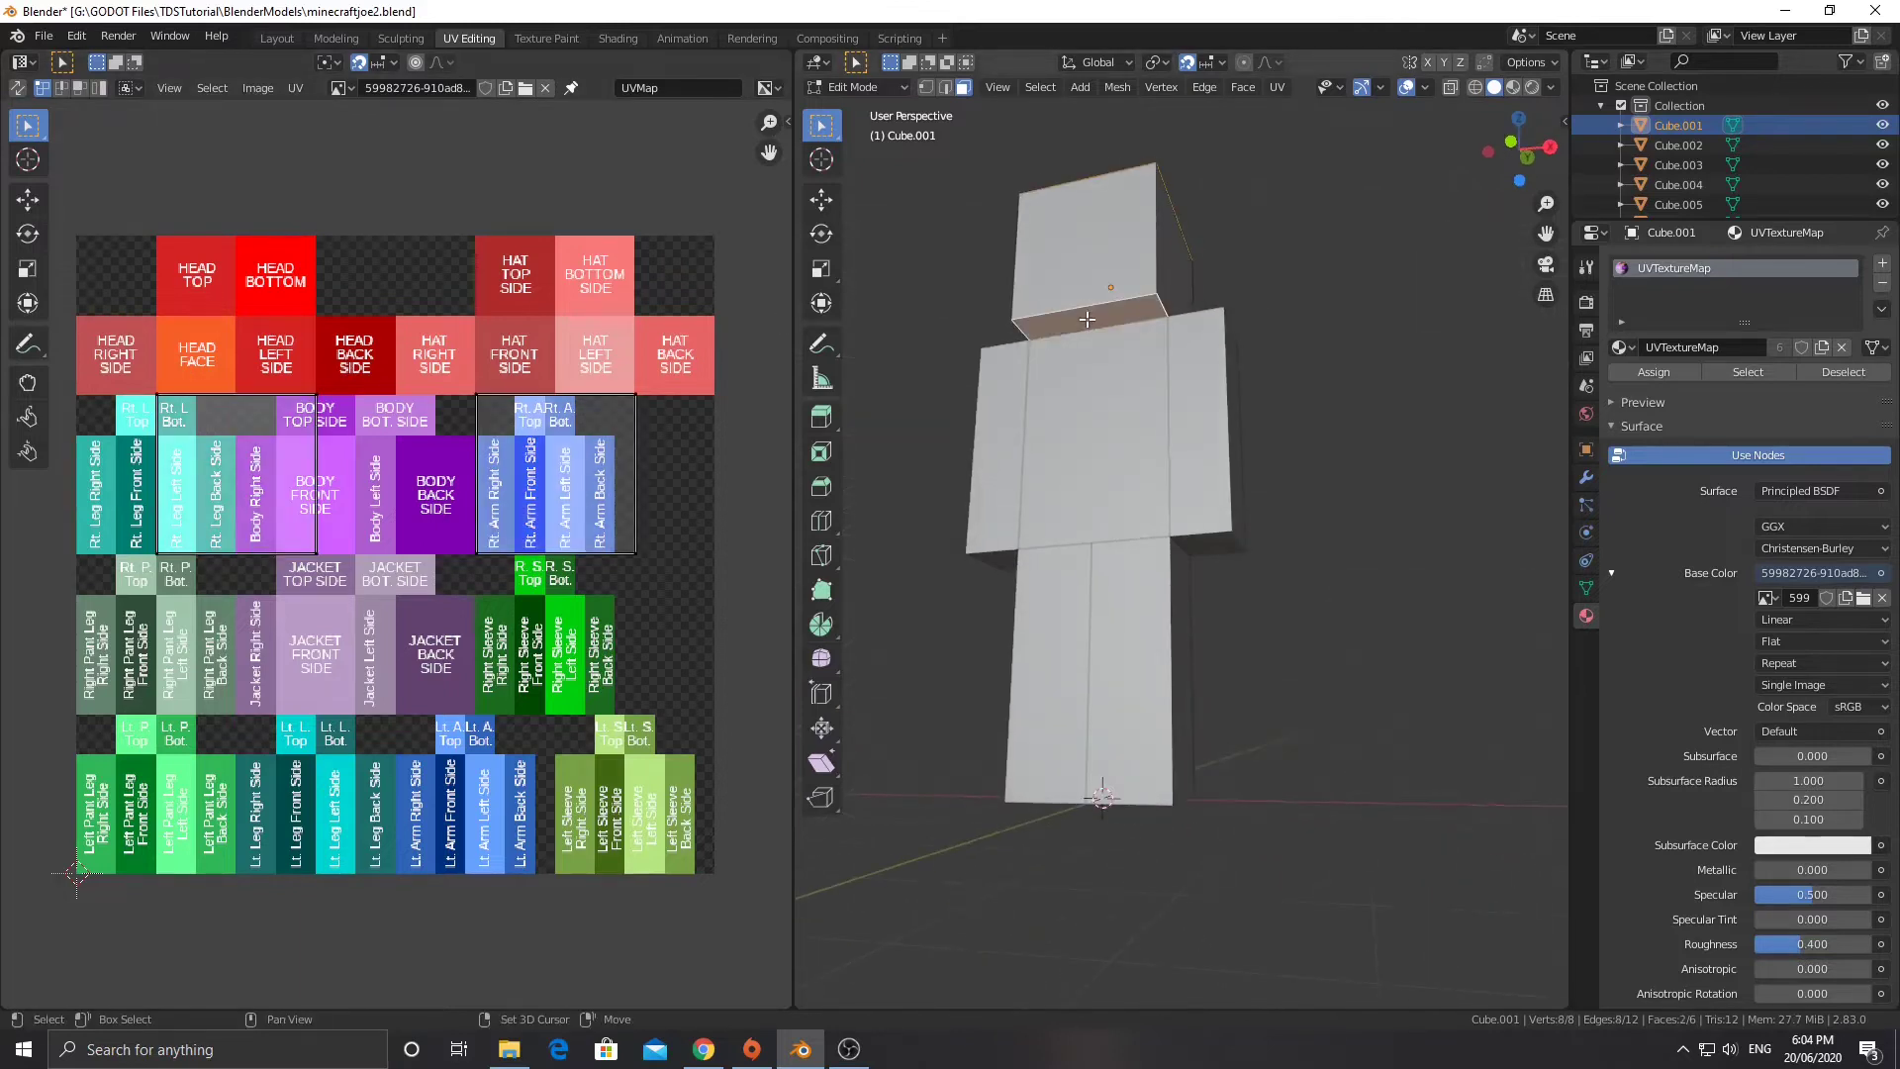
{"action": "left_click", "coordinate": [1087, 318], "text": "shift"}
{"action": "right_click", "coordinate": [1087, 318]}
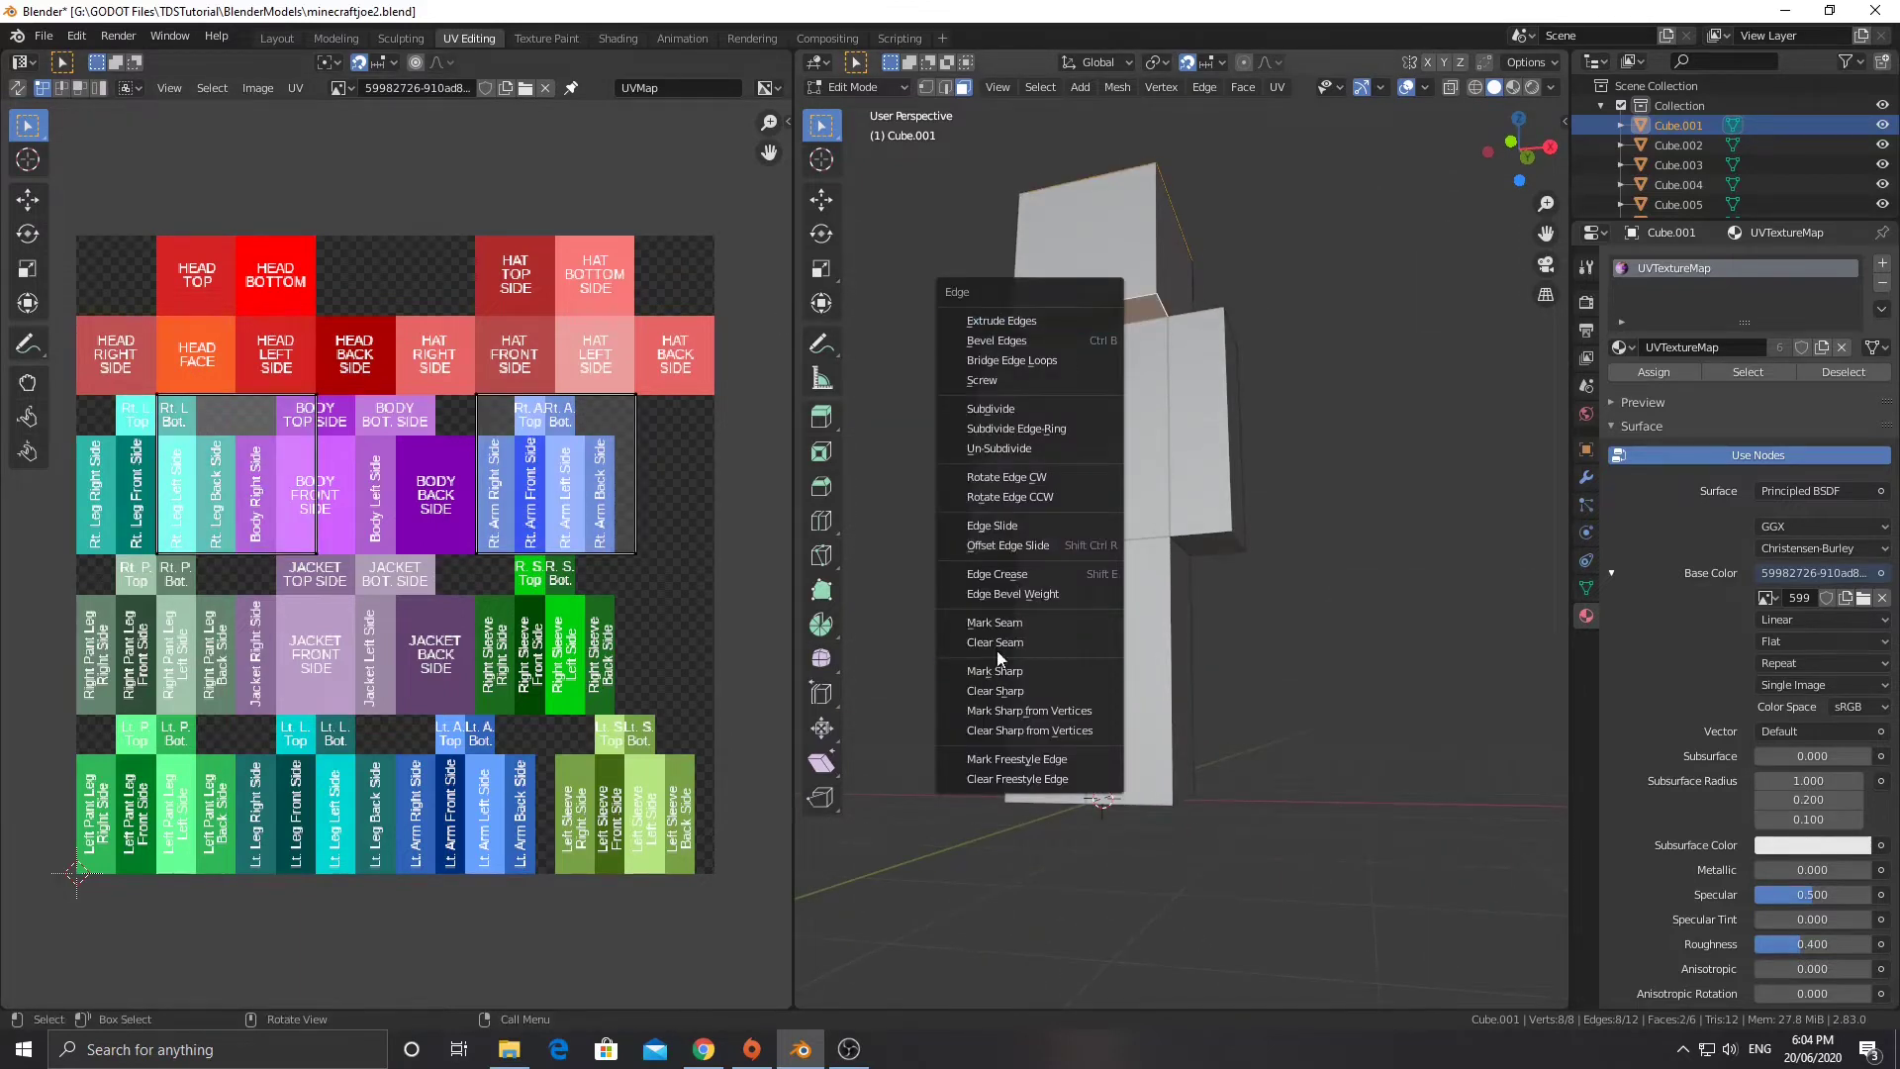
{"action": "left_click", "coordinate": [1015, 620]}
In edge select mode, mark one vertical edge of the head as a seam.
{"action": "middle_click_drag", "start_coordinate": [1089, 164], "coordinate": [1089, 301]}
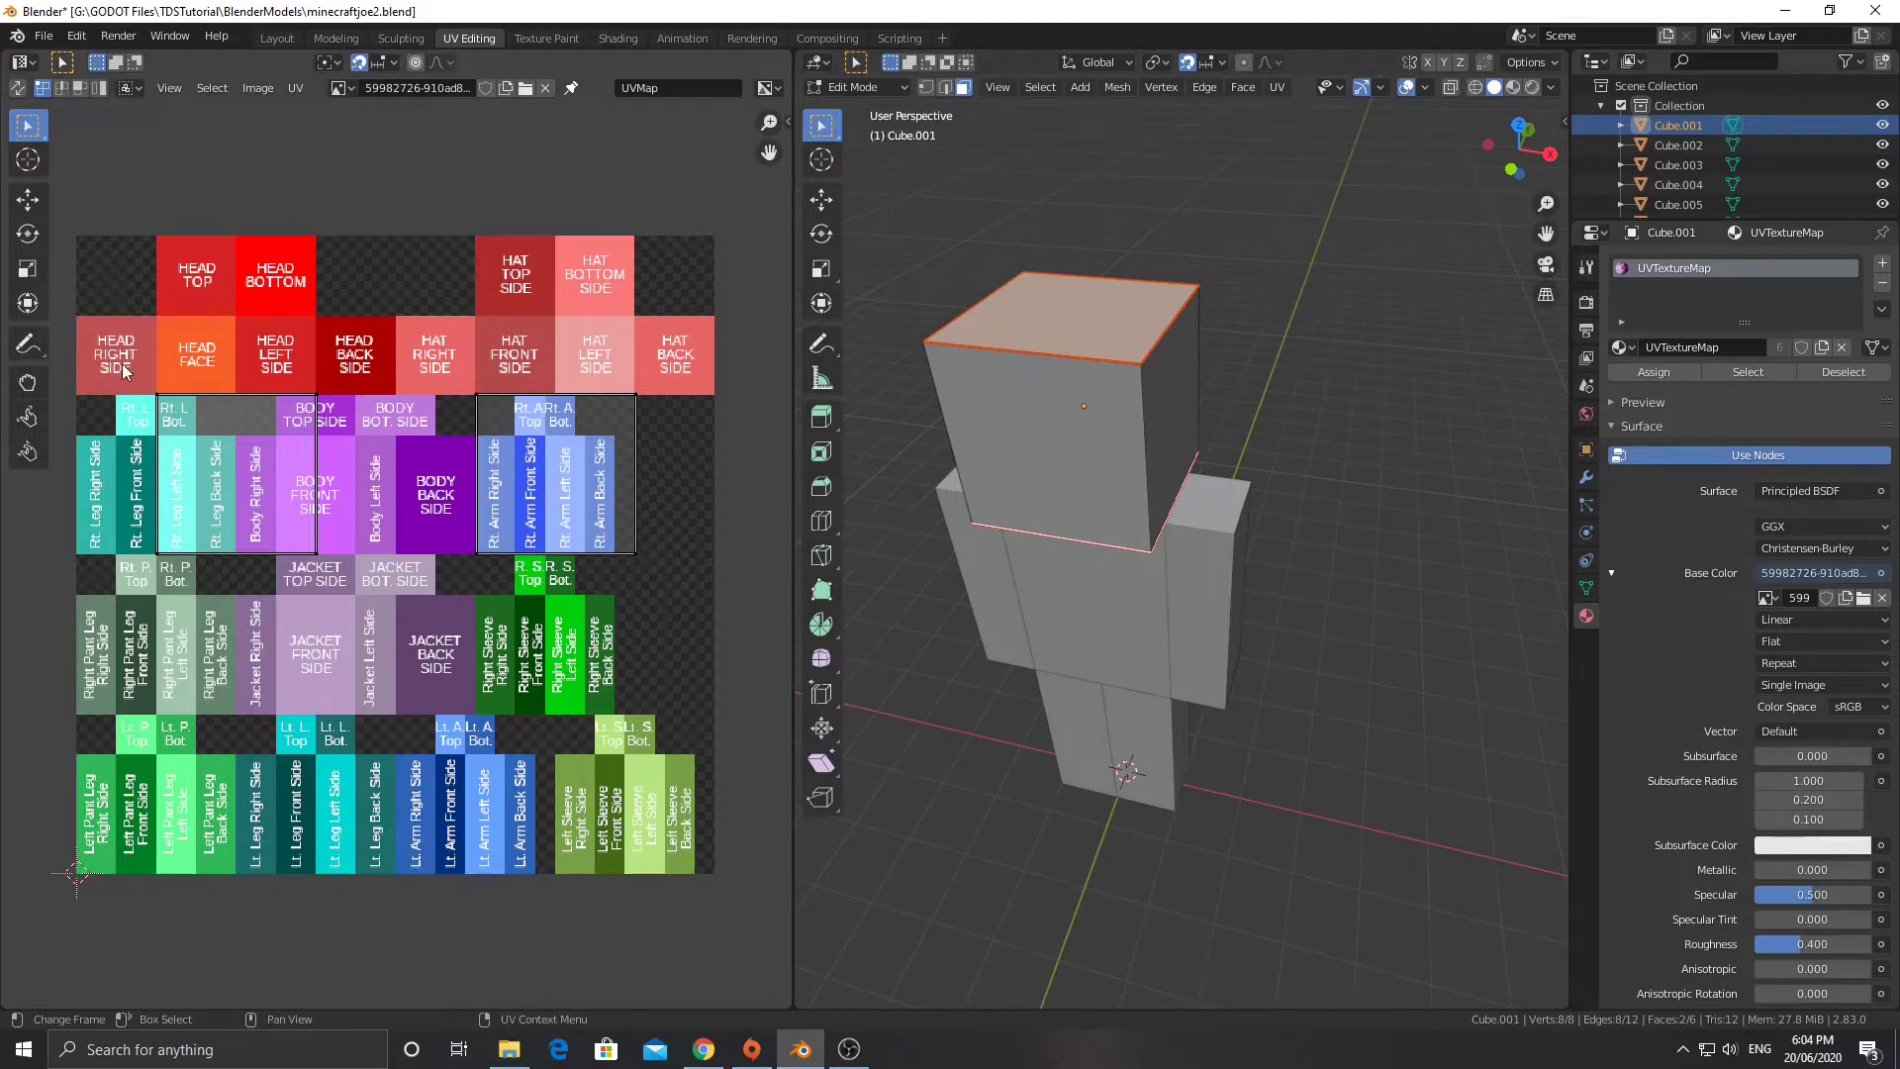
{"action": "middle_click_drag", "start_coordinate": [989, 475], "coordinate": [1321, 495]}
{"action": "left_click", "coordinate": [1366, 356]}
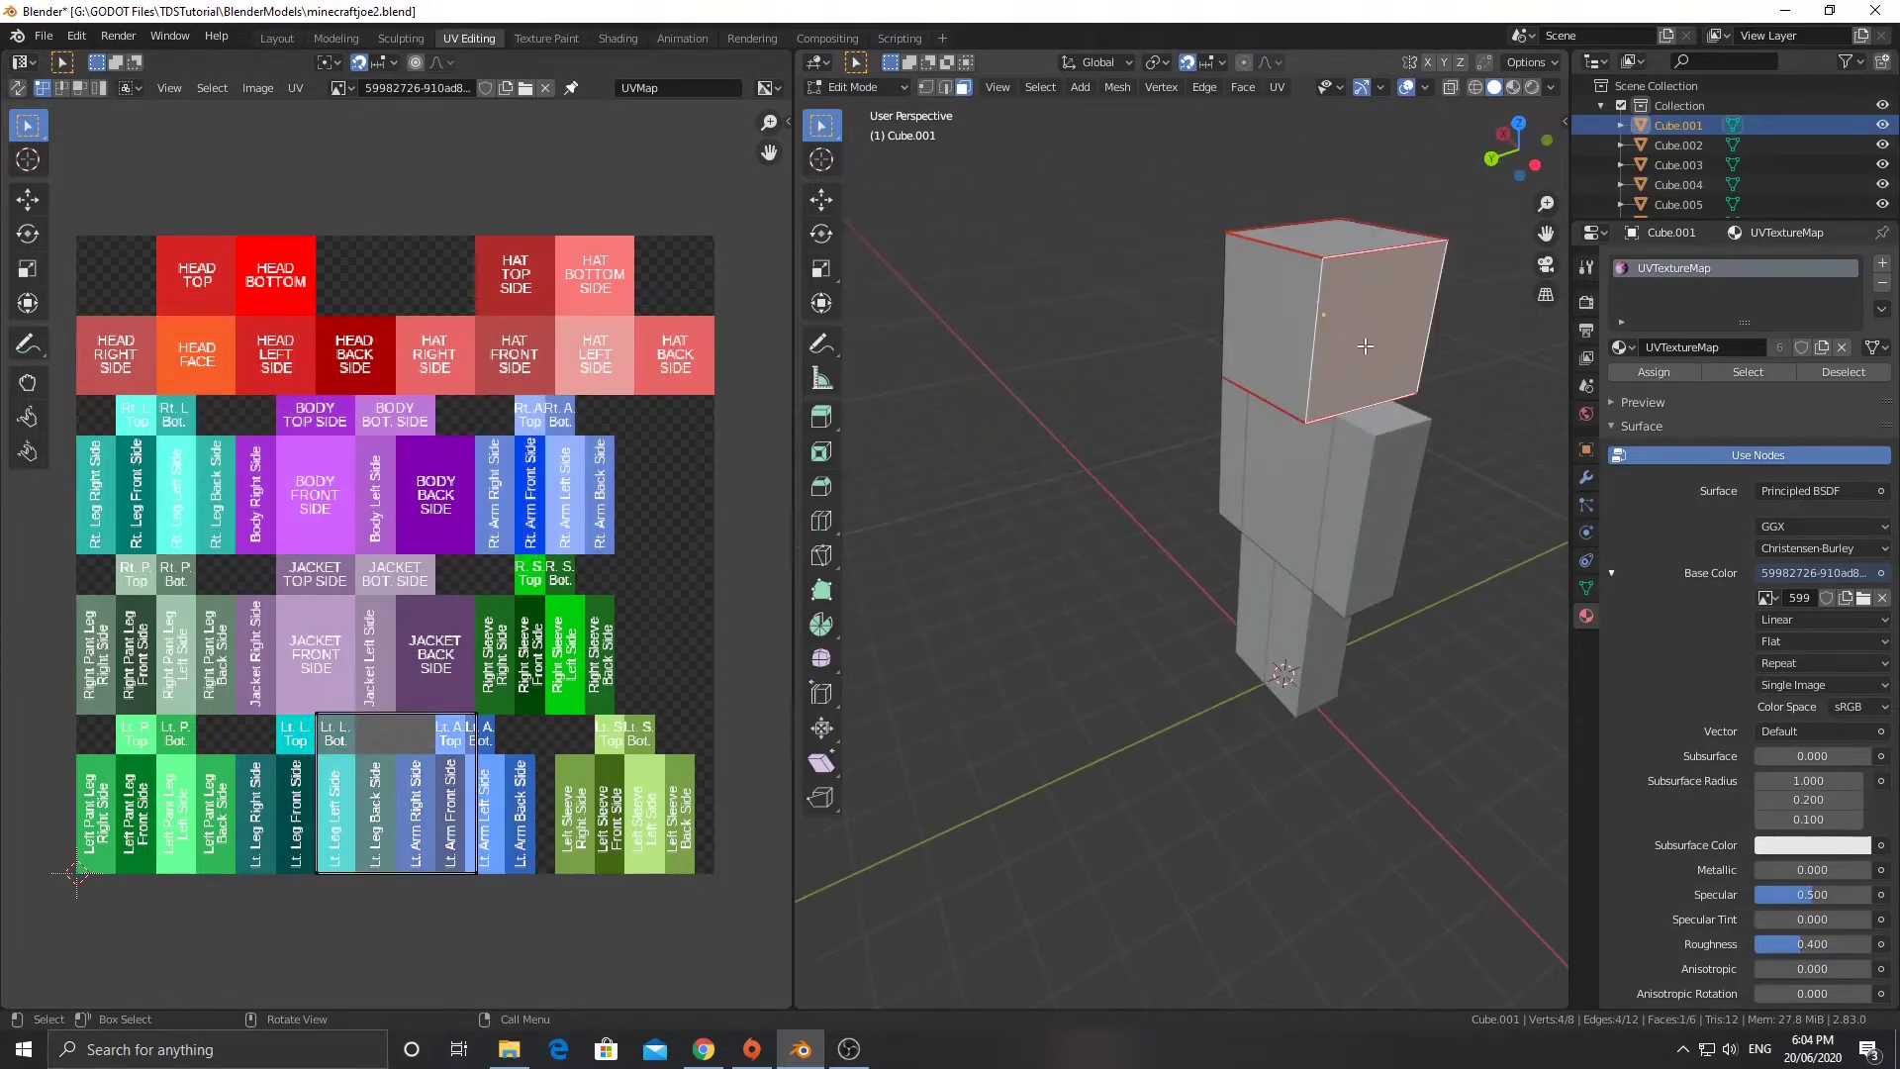
{"action": "middle_click_drag", "start_coordinate": [1375, 340], "coordinate": [1301, 376]}
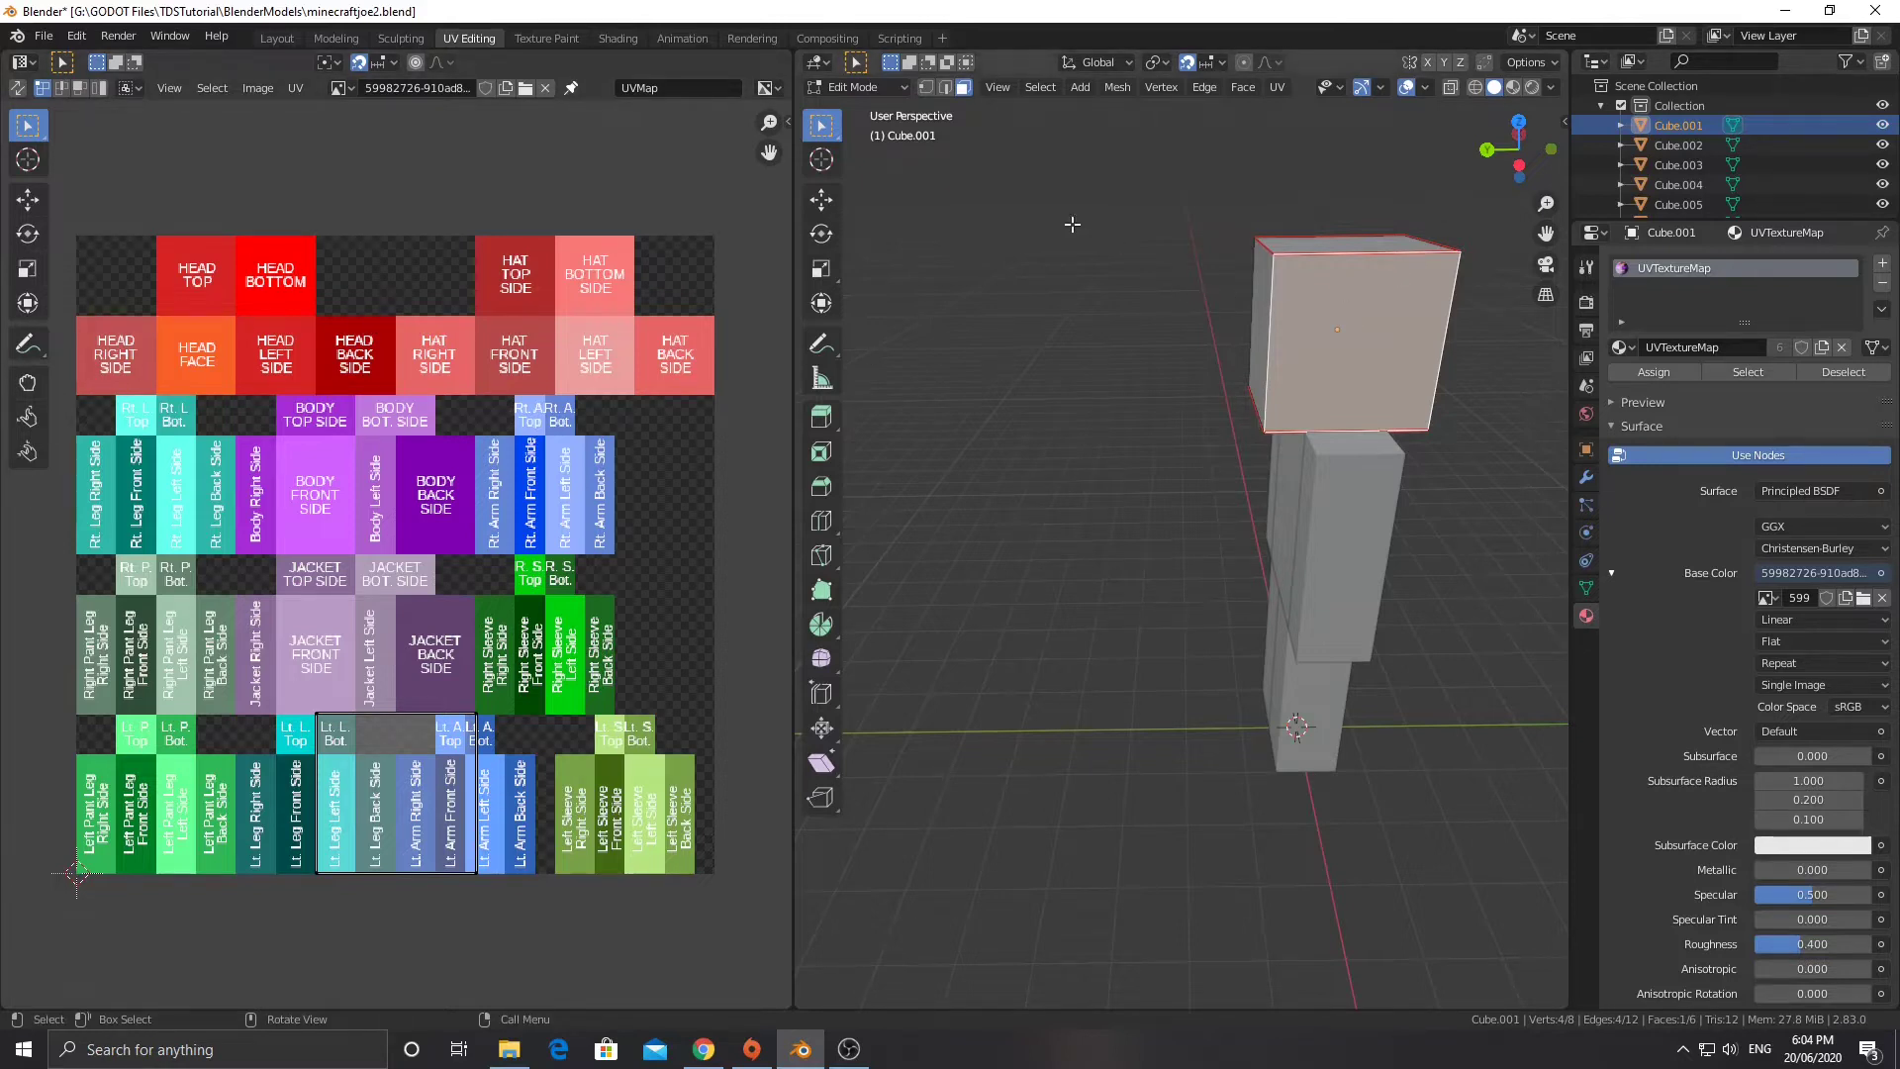
{"action": "left_click", "coordinate": [945, 87]}
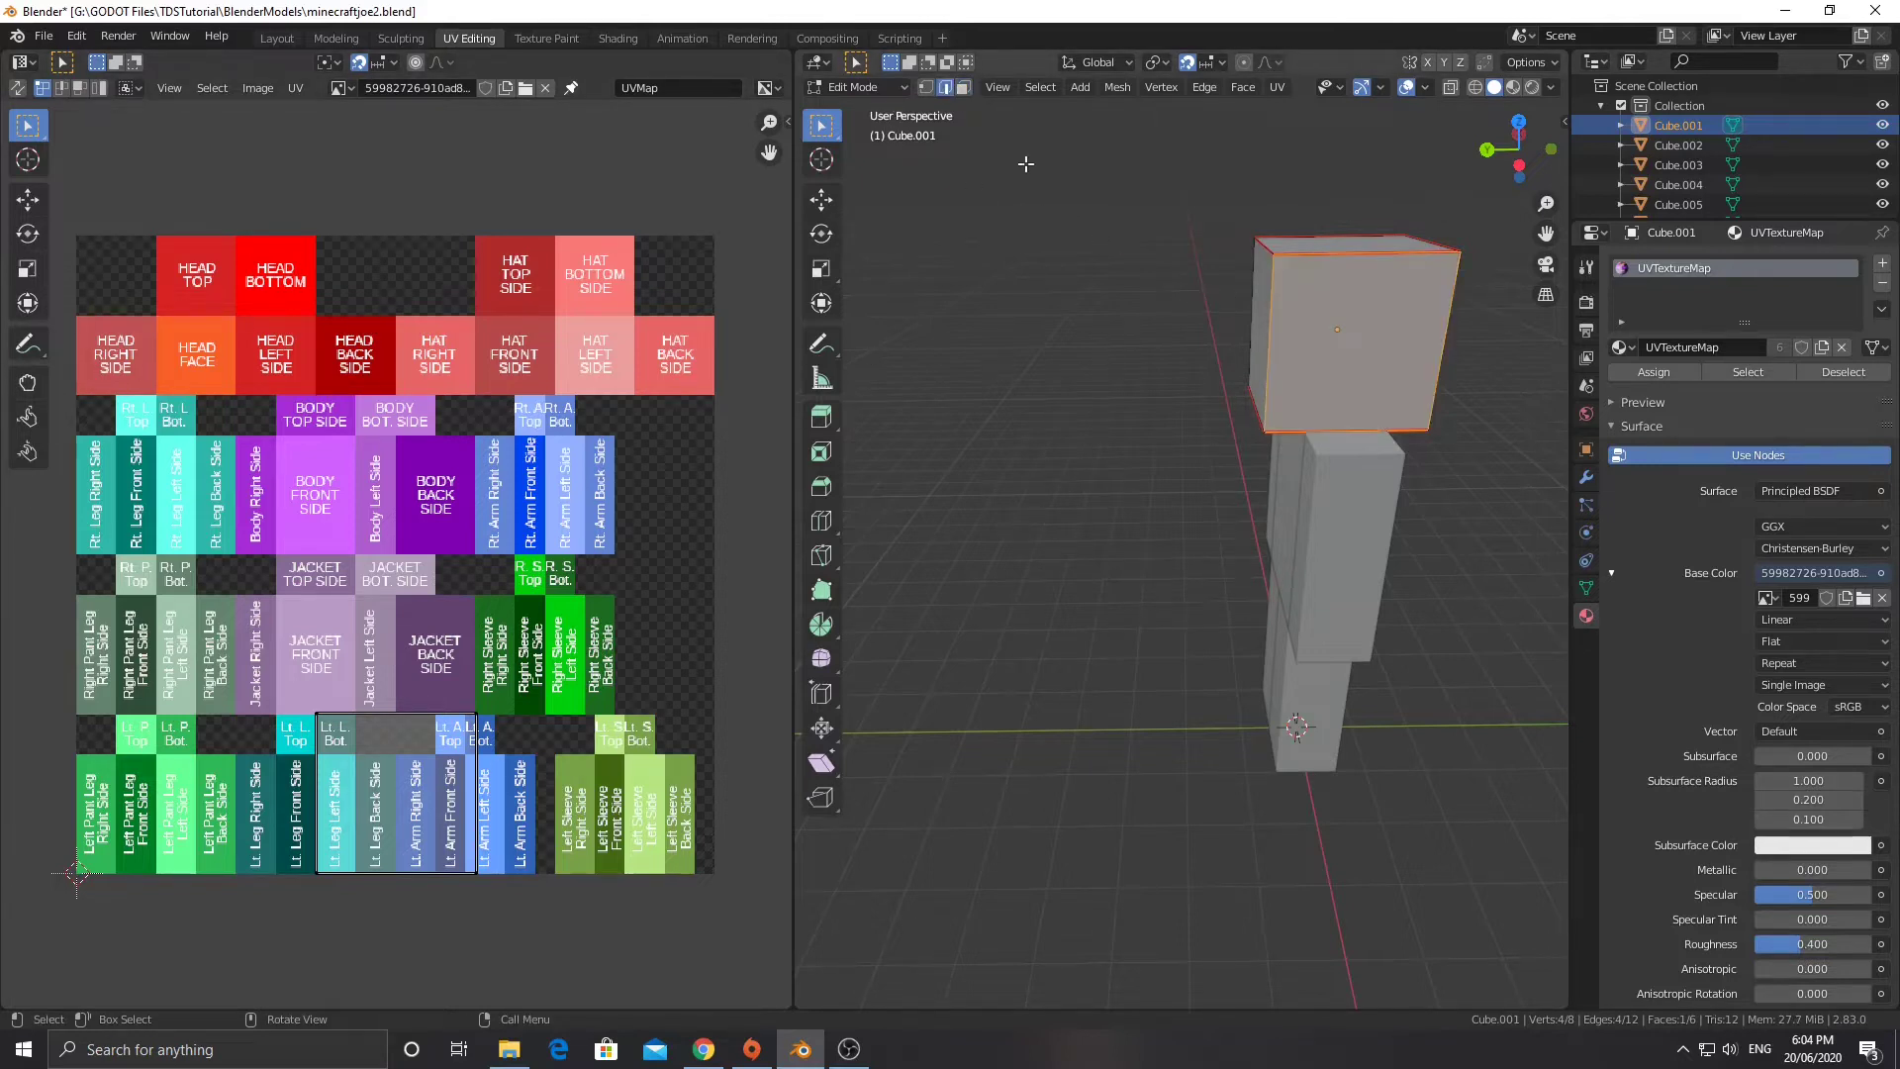
{"action": "left_click", "coordinate": [1268, 330]}
{"action": "key", "text": "ctrl+e"}
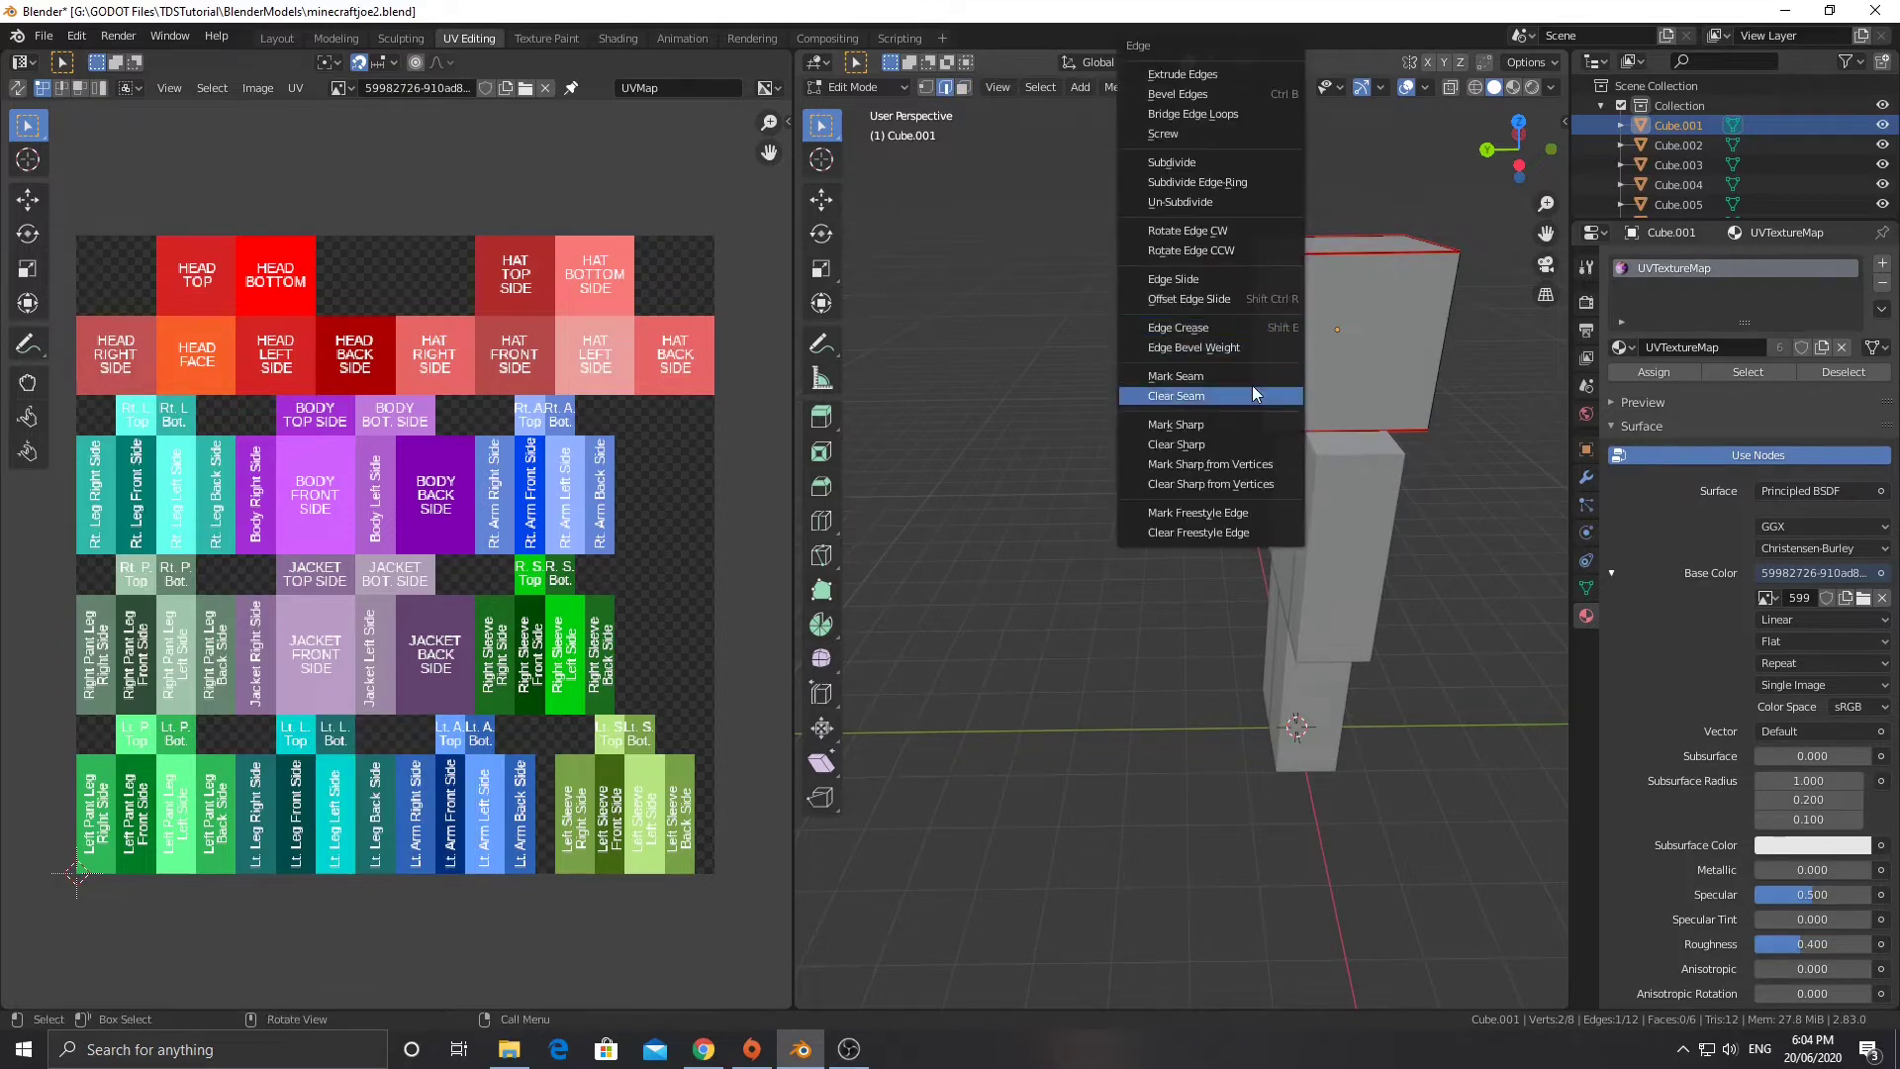
{"action": "left_click", "coordinate": [1251, 376]}
{"action": "middle_click_drag", "start_coordinate": [1291, 322], "coordinate": [1247, 347]}
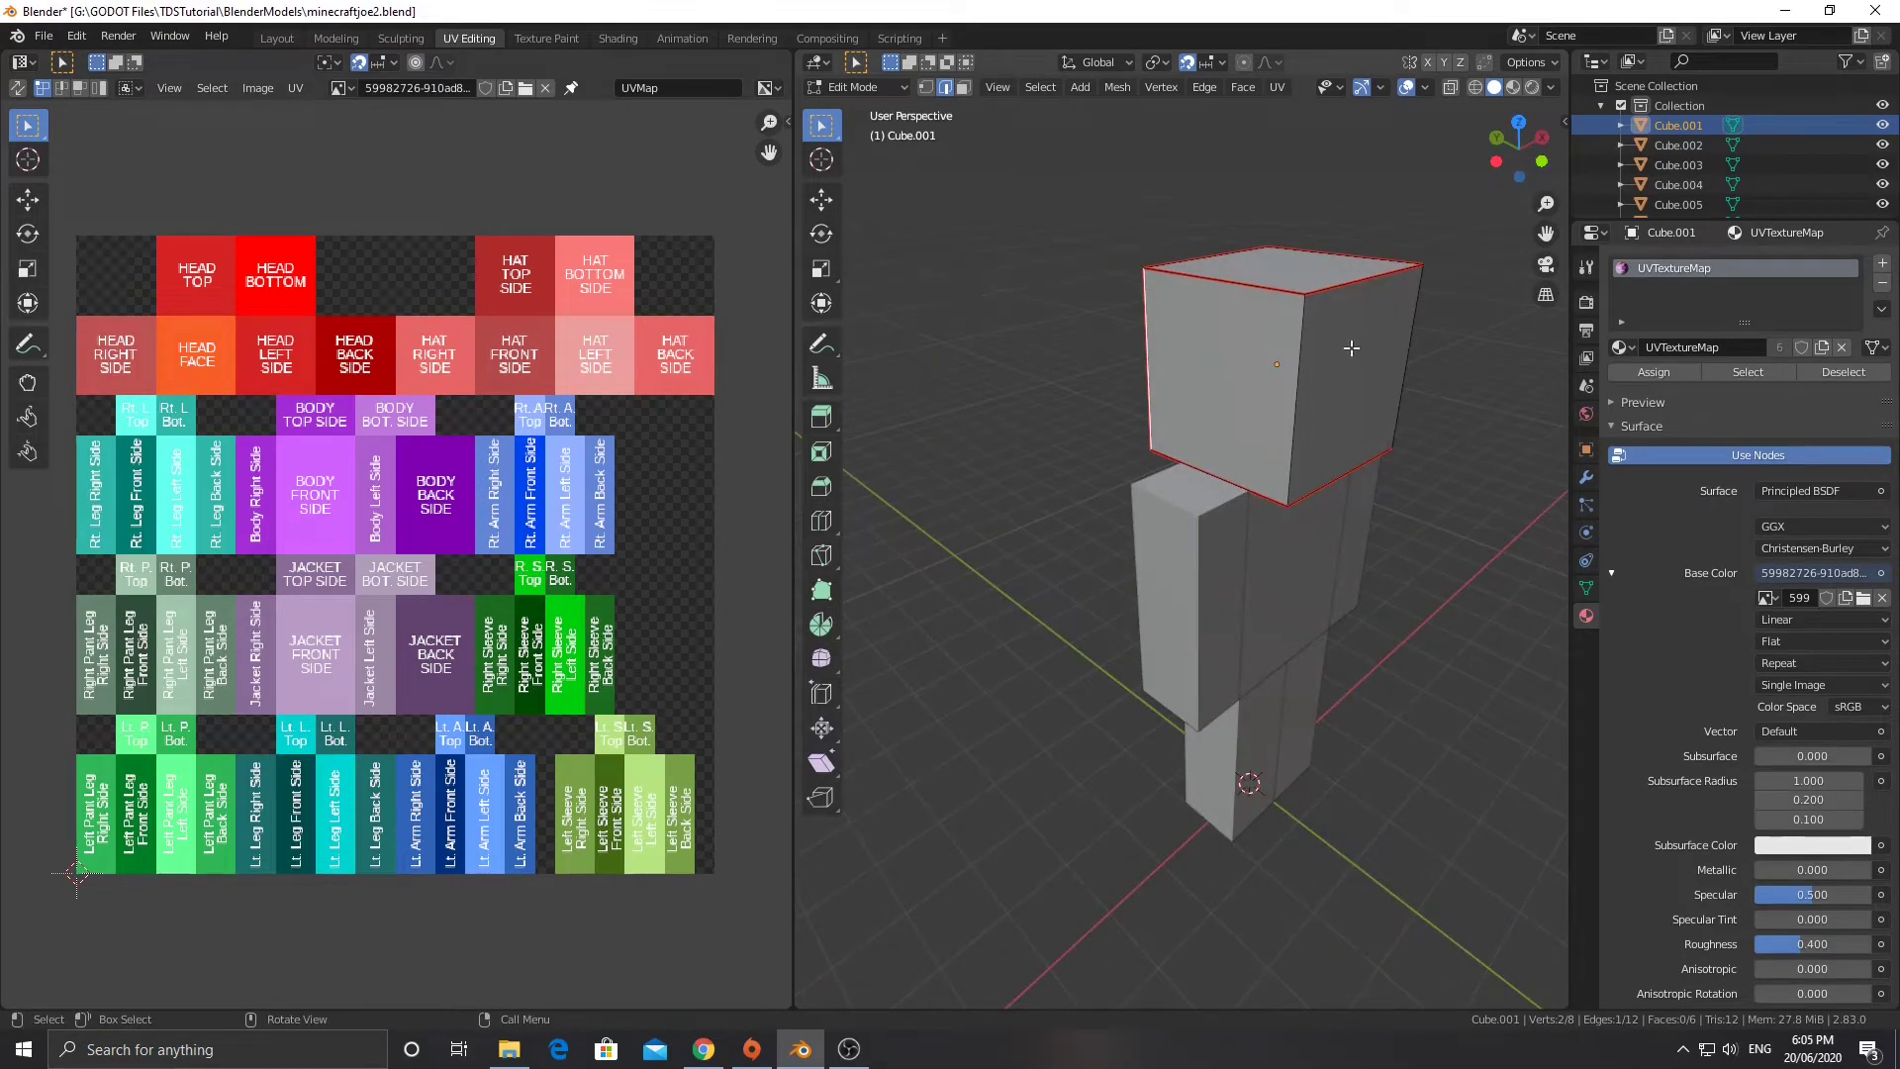
Select the entire head mesh, unwrap it twice along its seams, then return to Object Mode.
{"action": "key", "text": "a"}
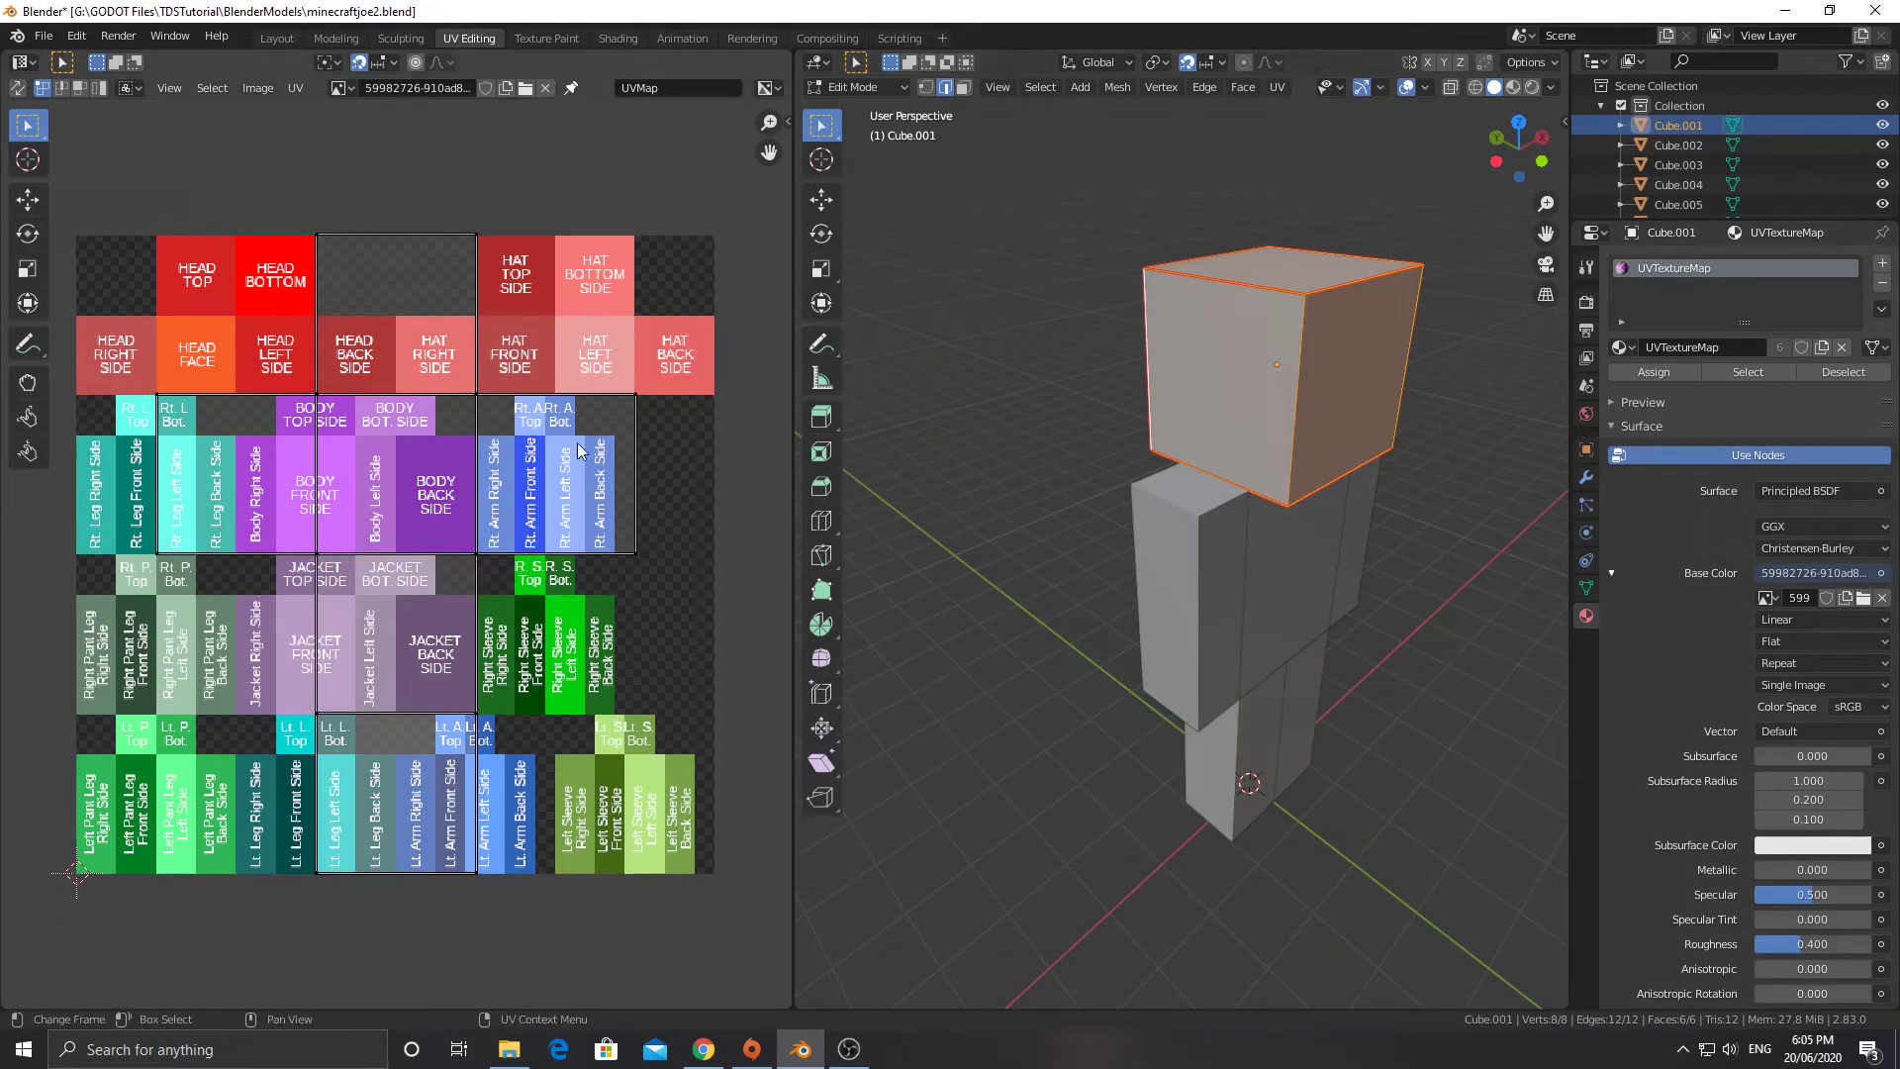
{"action": "key", "text": "u"}
{"action": "left_click", "coordinate": [540, 420]}
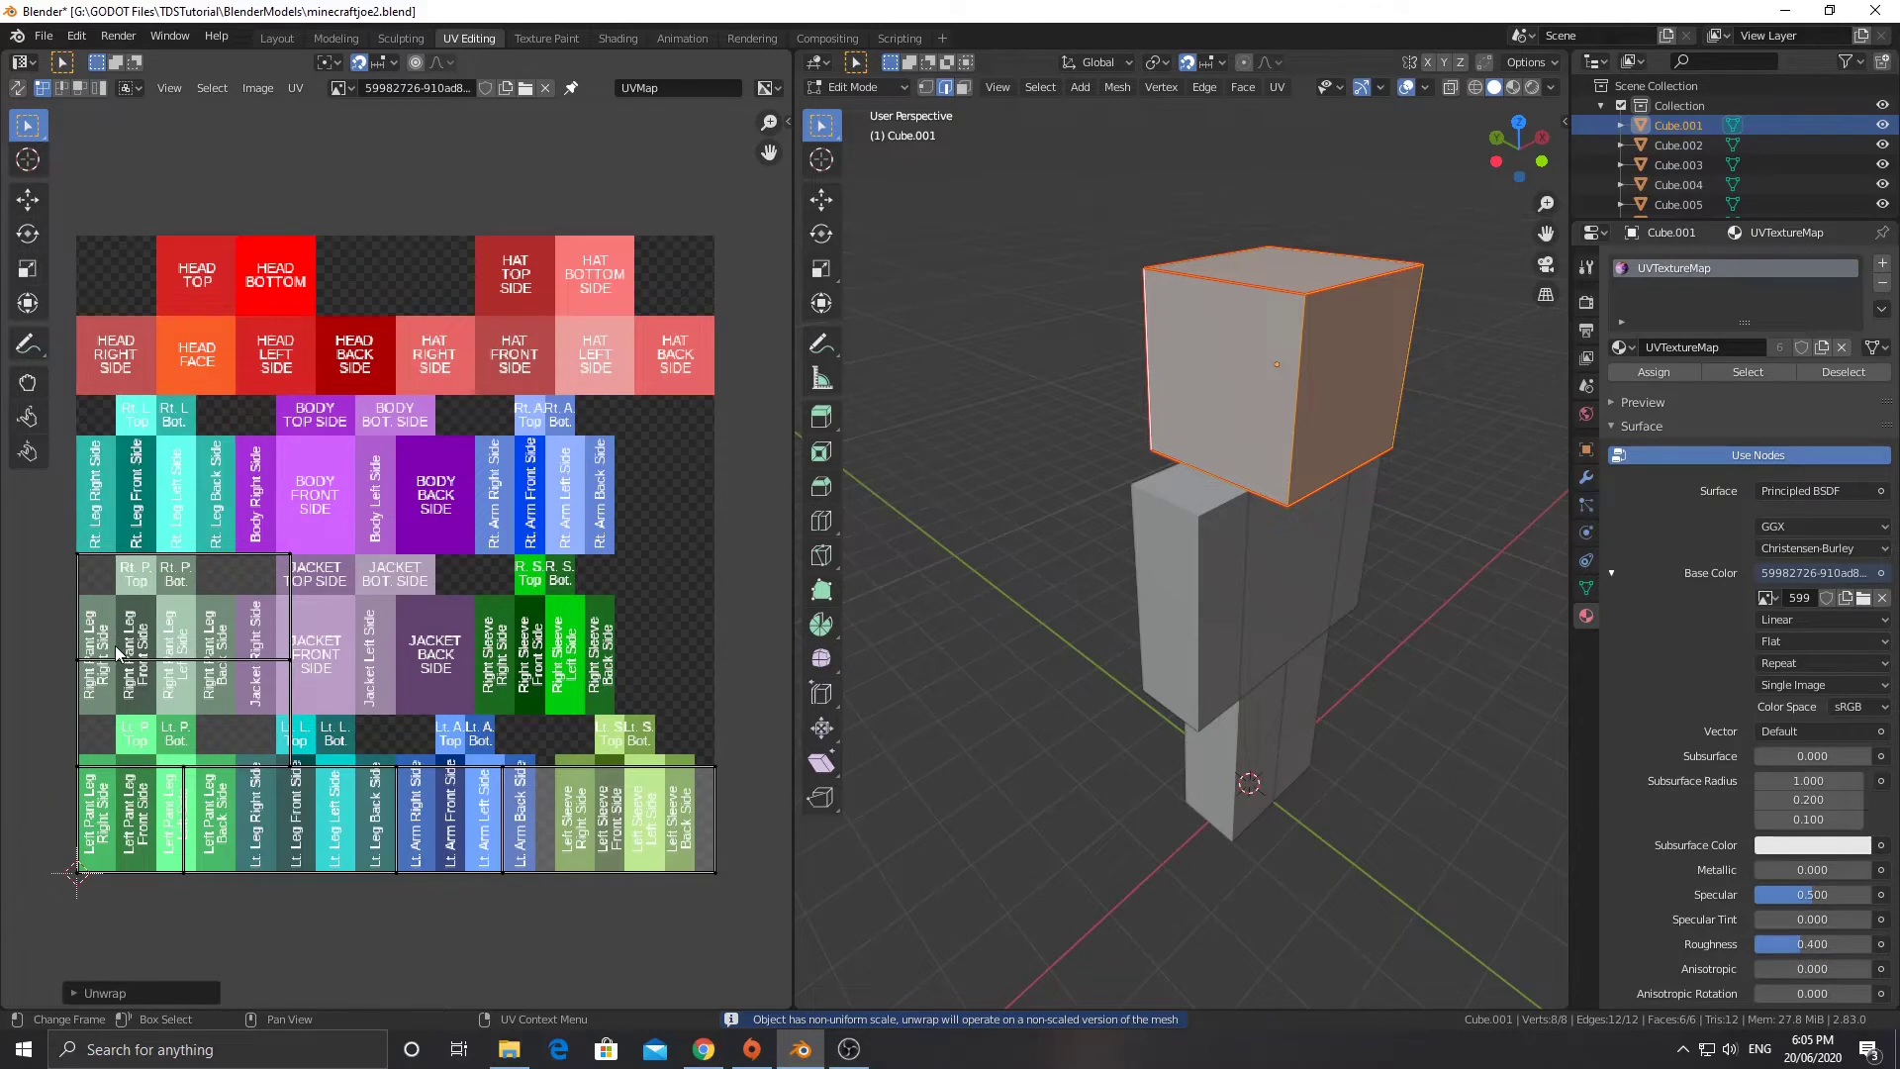
{"action": "key", "text": "u"}
{"action": "left_click", "coordinate": [1227, 433]}
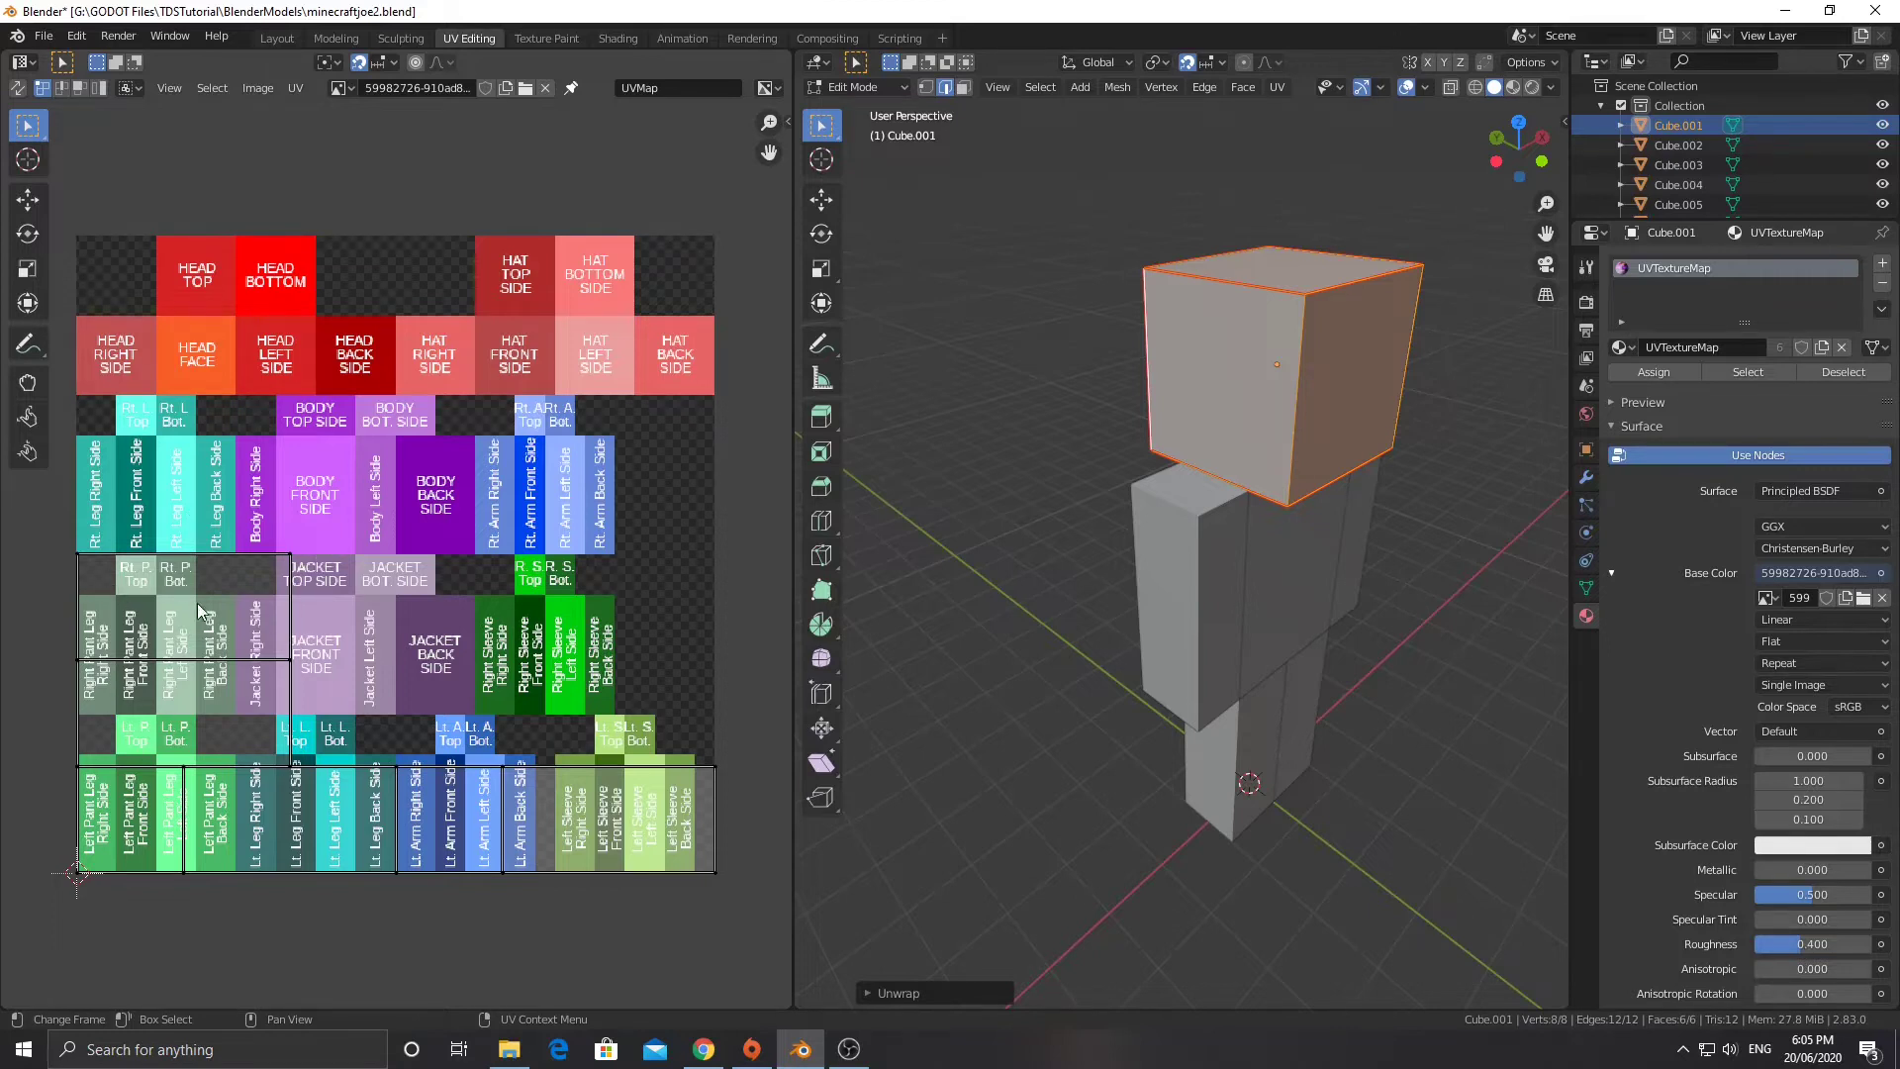
{"action": "middle_click_drag", "start_coordinate": [1356, 331], "coordinate": [1267, 440]}
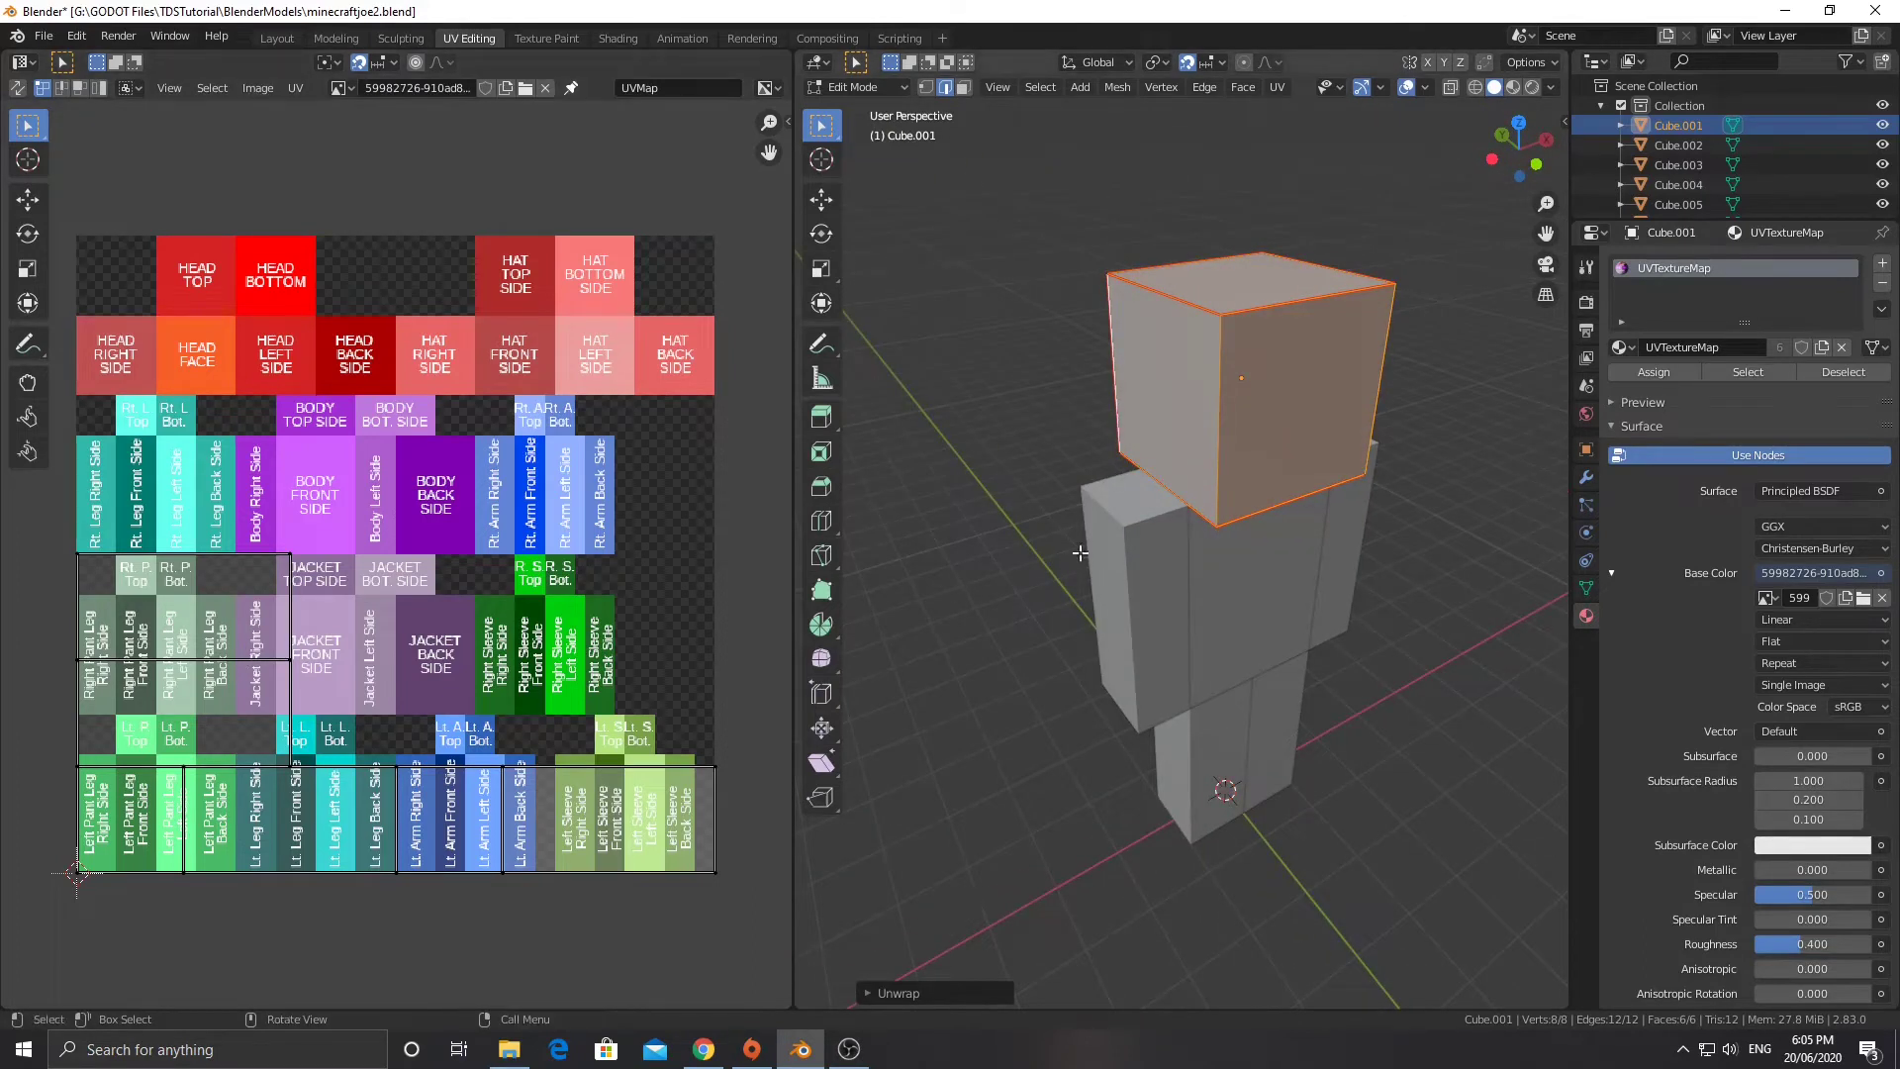
{"action": "key", "text": "Tab"}
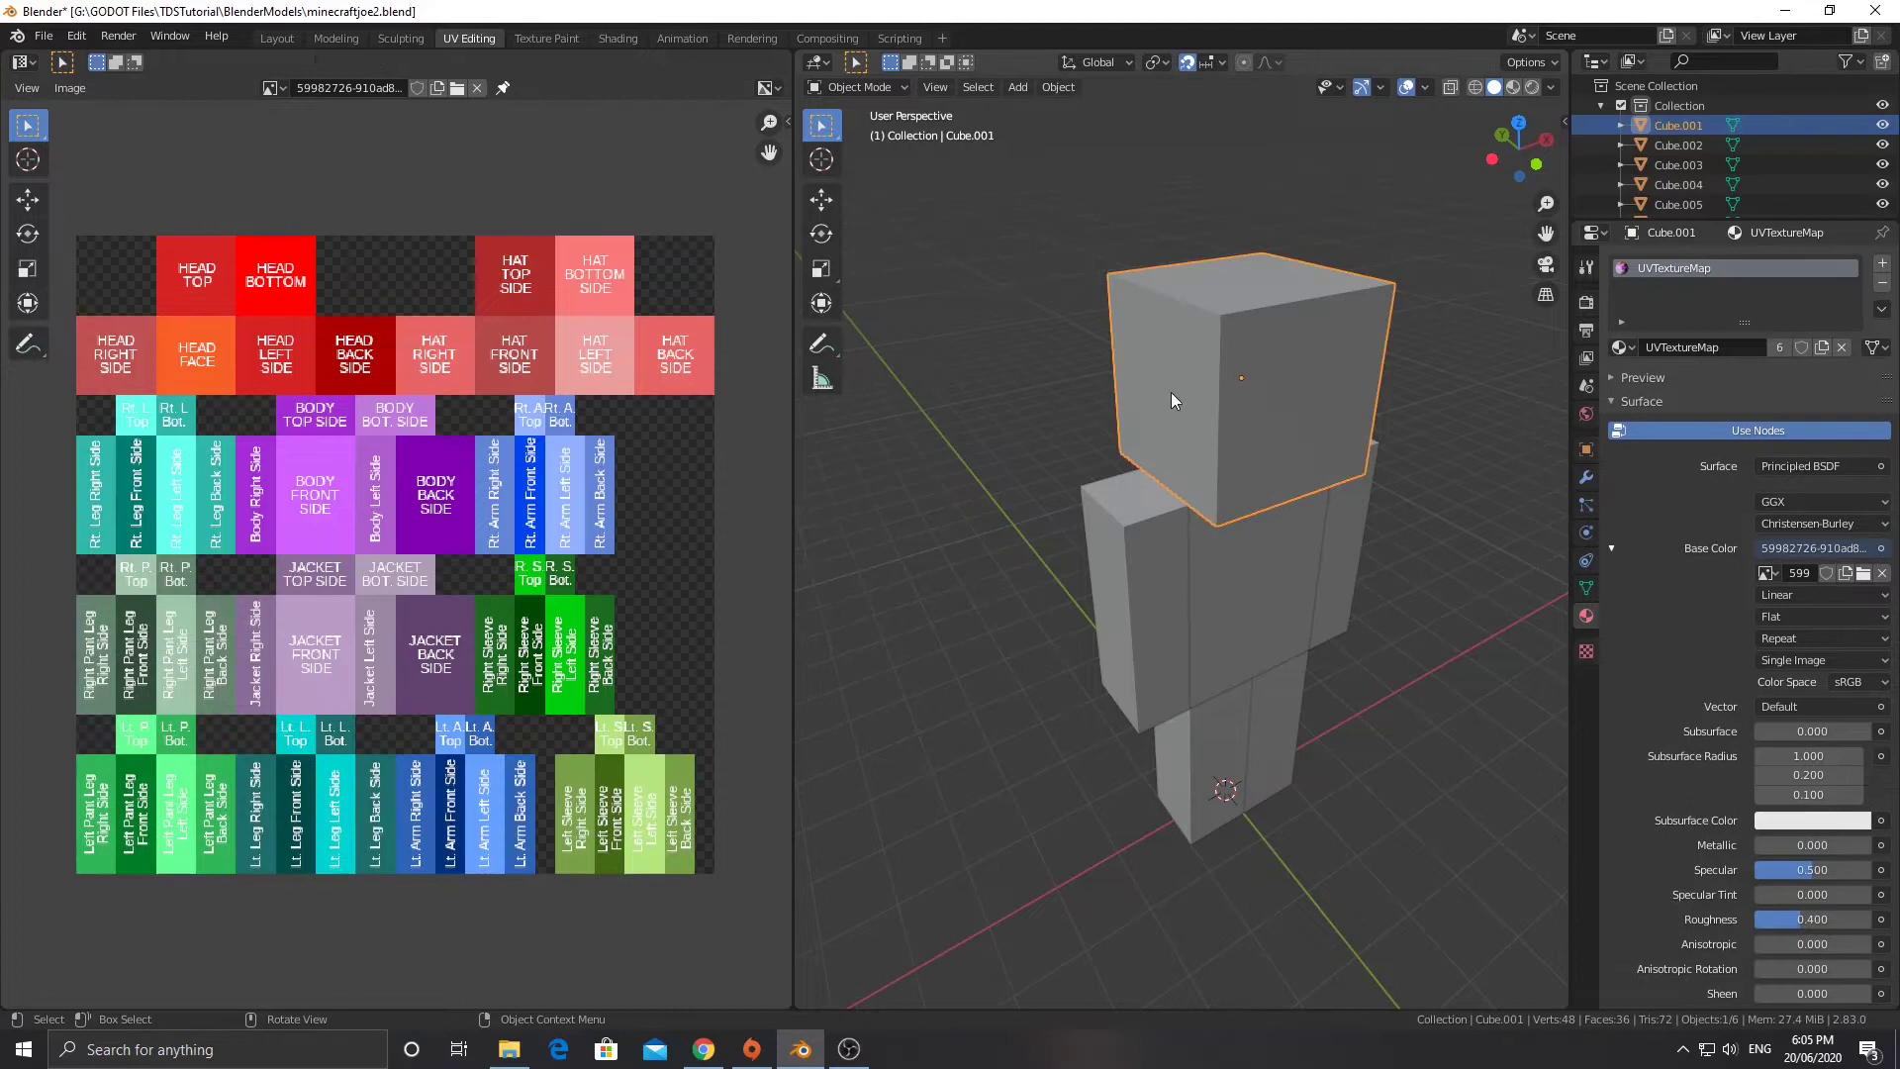
Apply All Transforms to the head cube, then unwrap it again in Edit Mode.
{"action": "left_click", "coordinate": [1058, 87]}
{"action": "mouse_move", "coordinate": [1079, 190]}
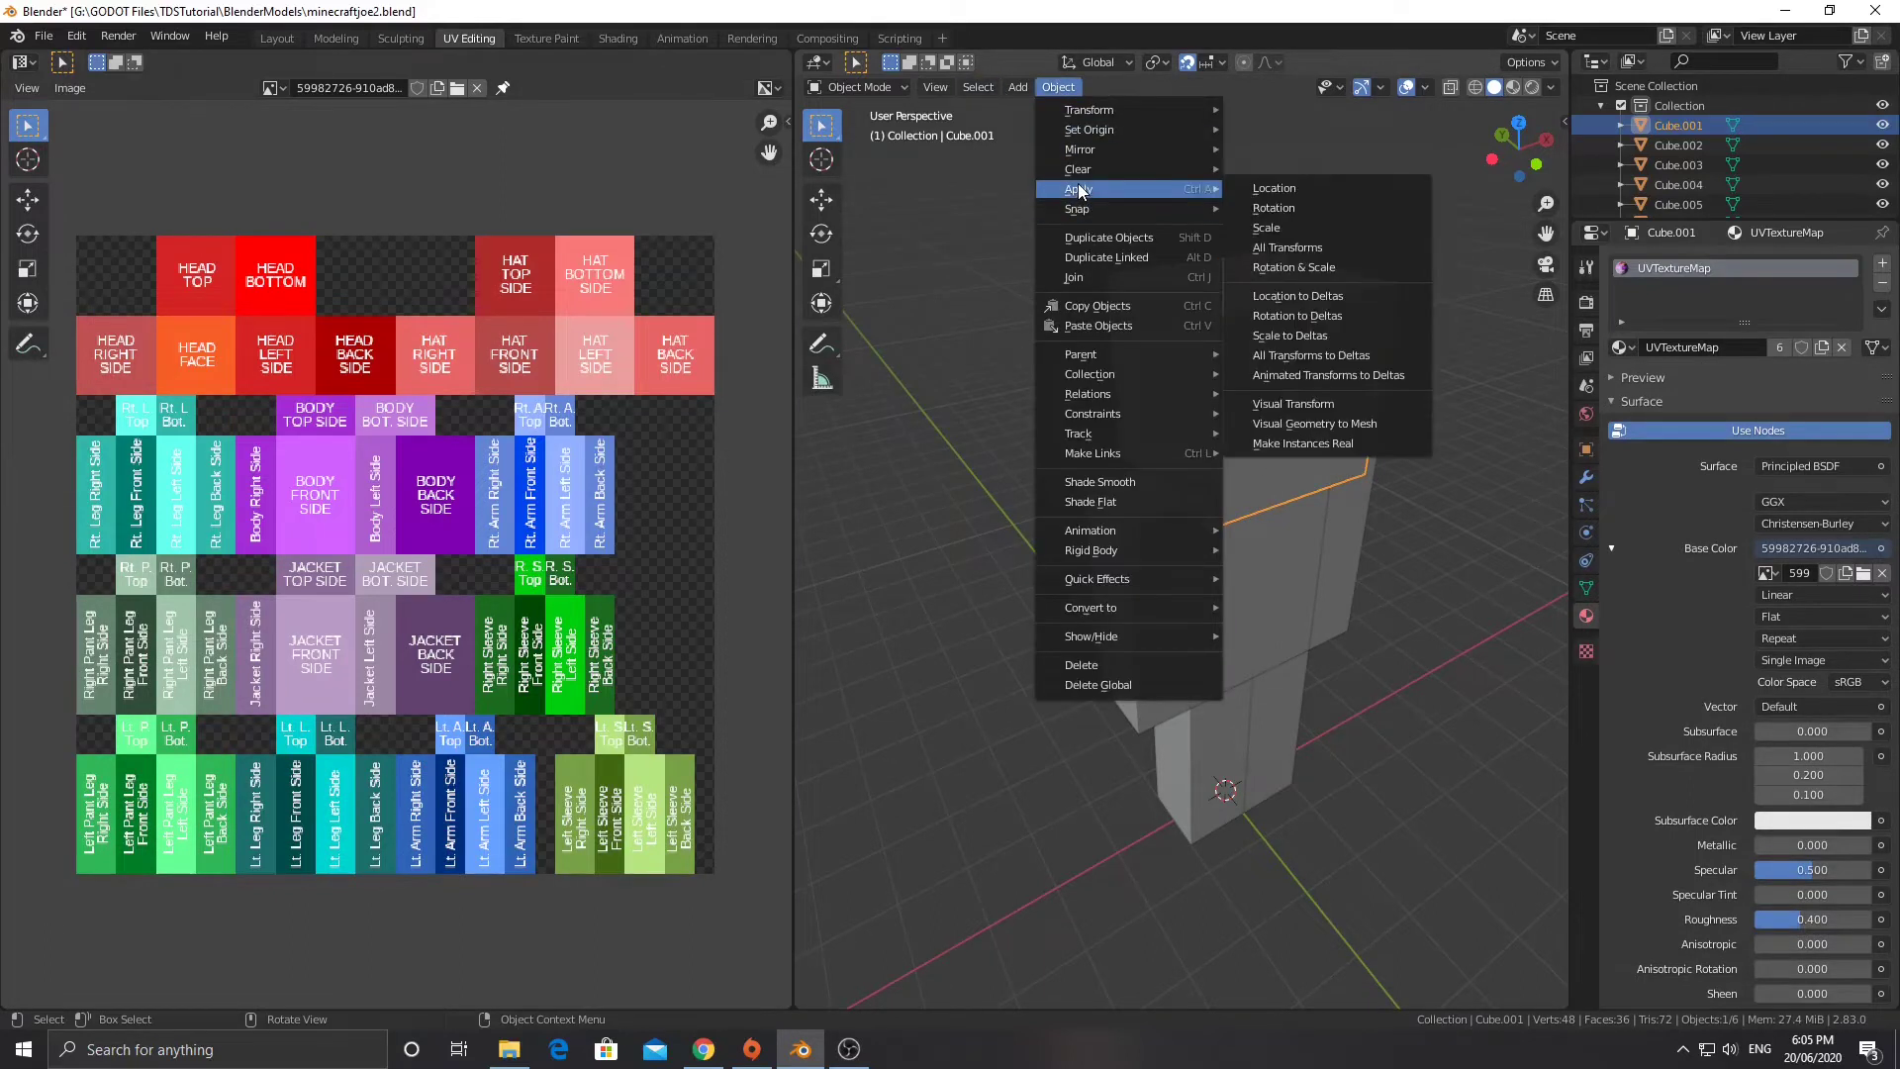
{"action": "left_click", "coordinate": [1282, 247]}
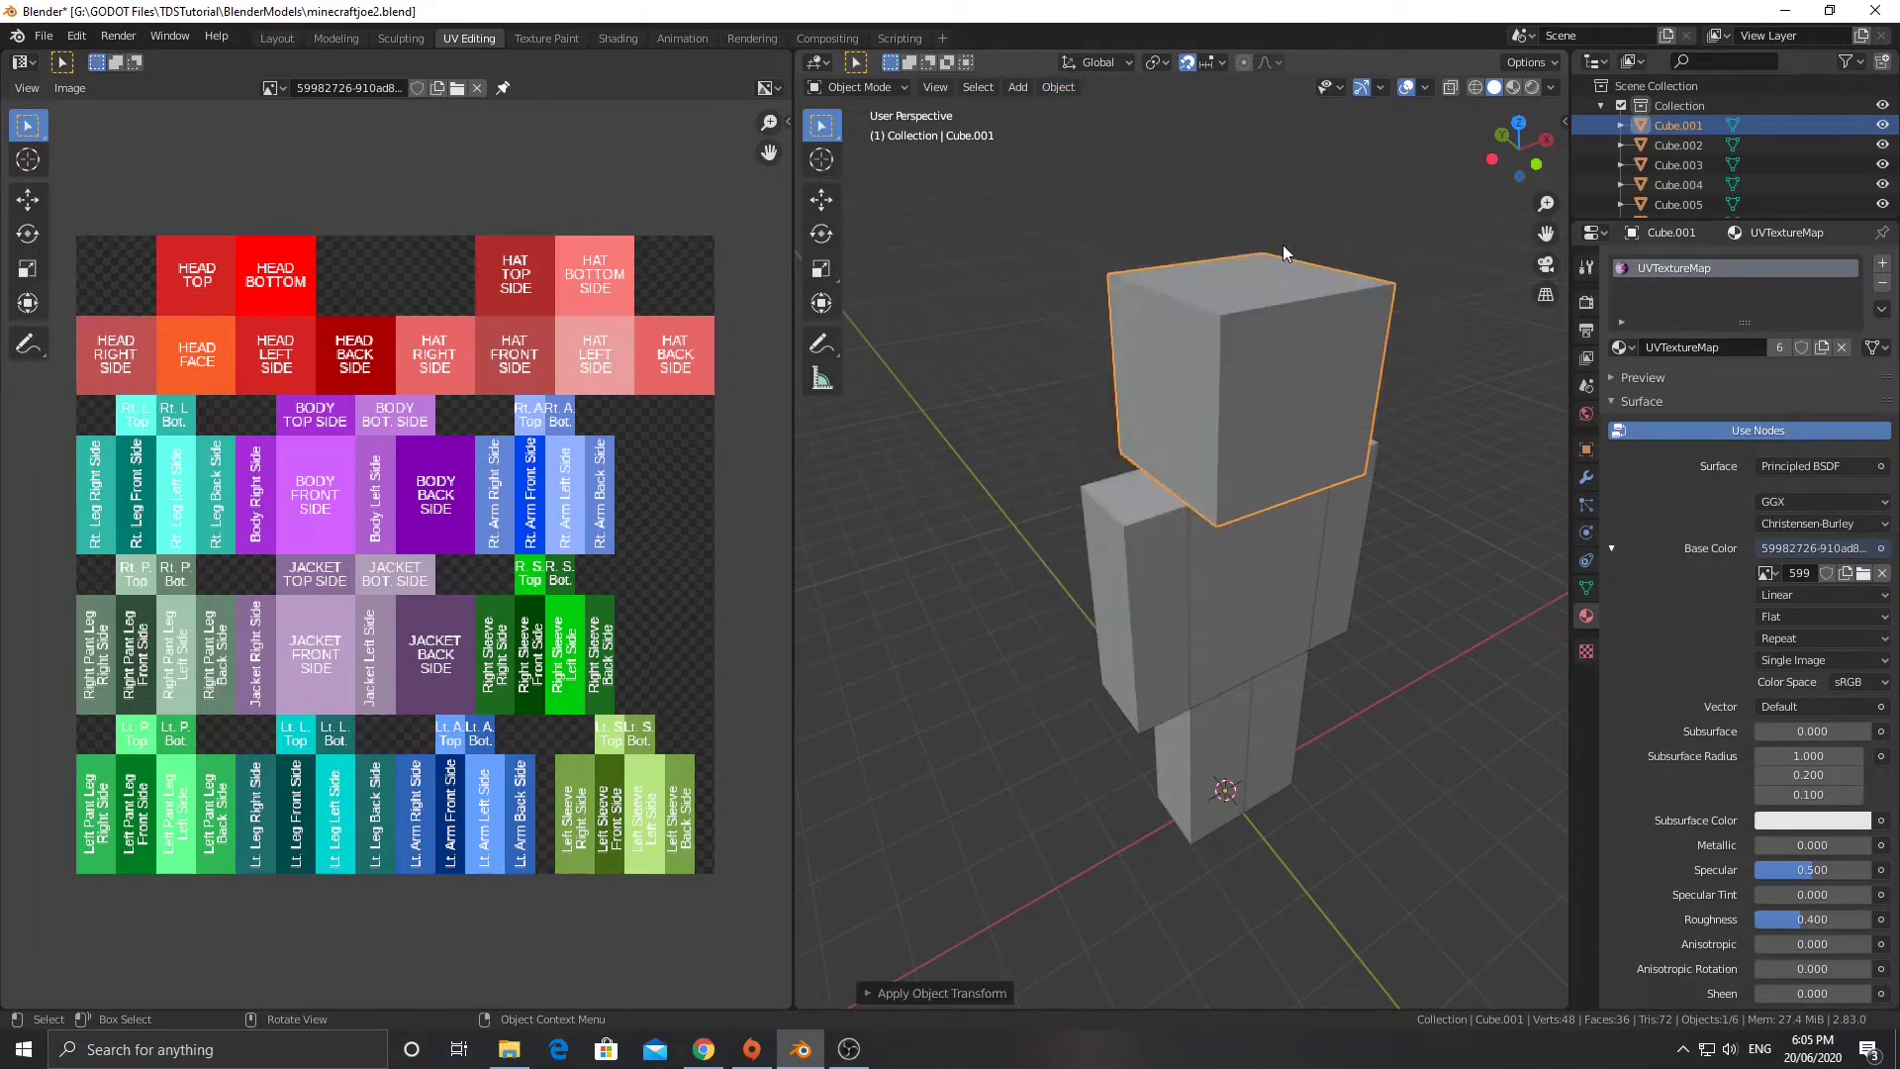
{"action": "key", "text": "Tab"}
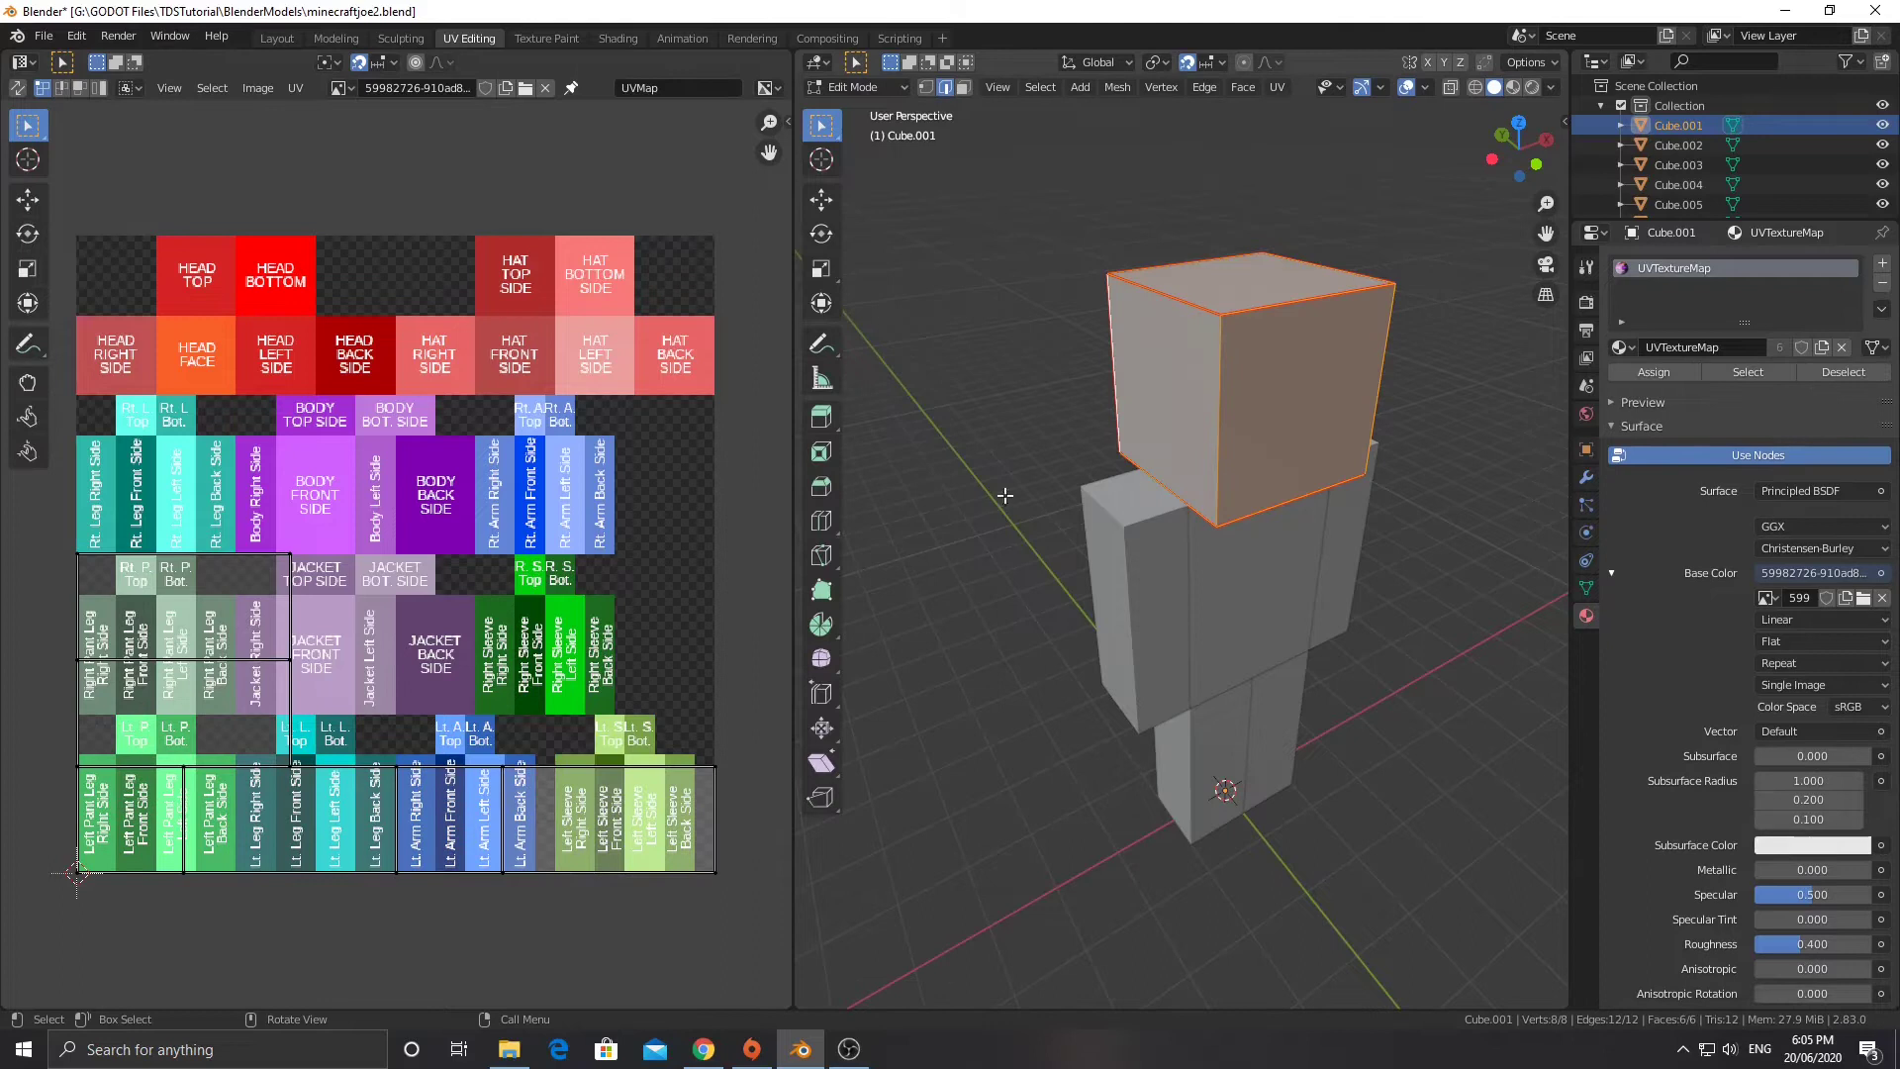
{"action": "key", "text": "u"}
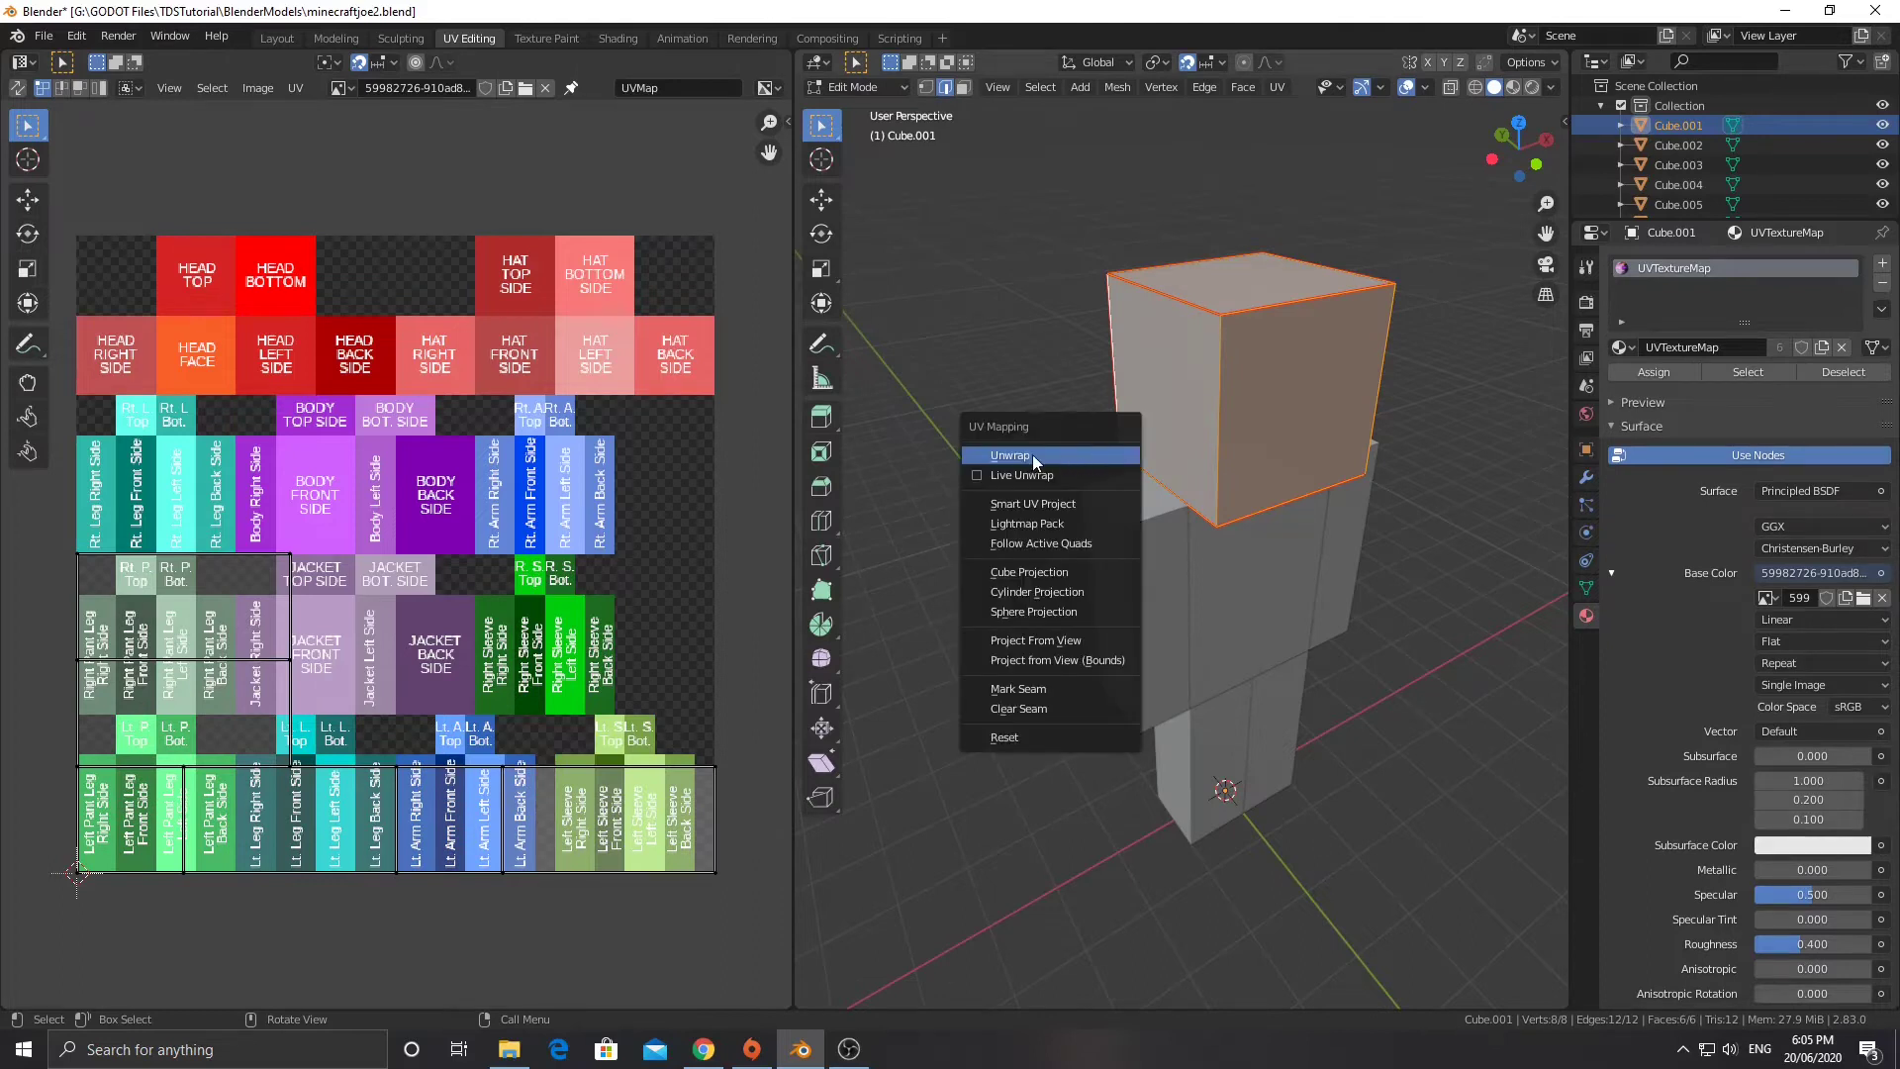
{"action": "left_click", "coordinate": [1032, 455]}
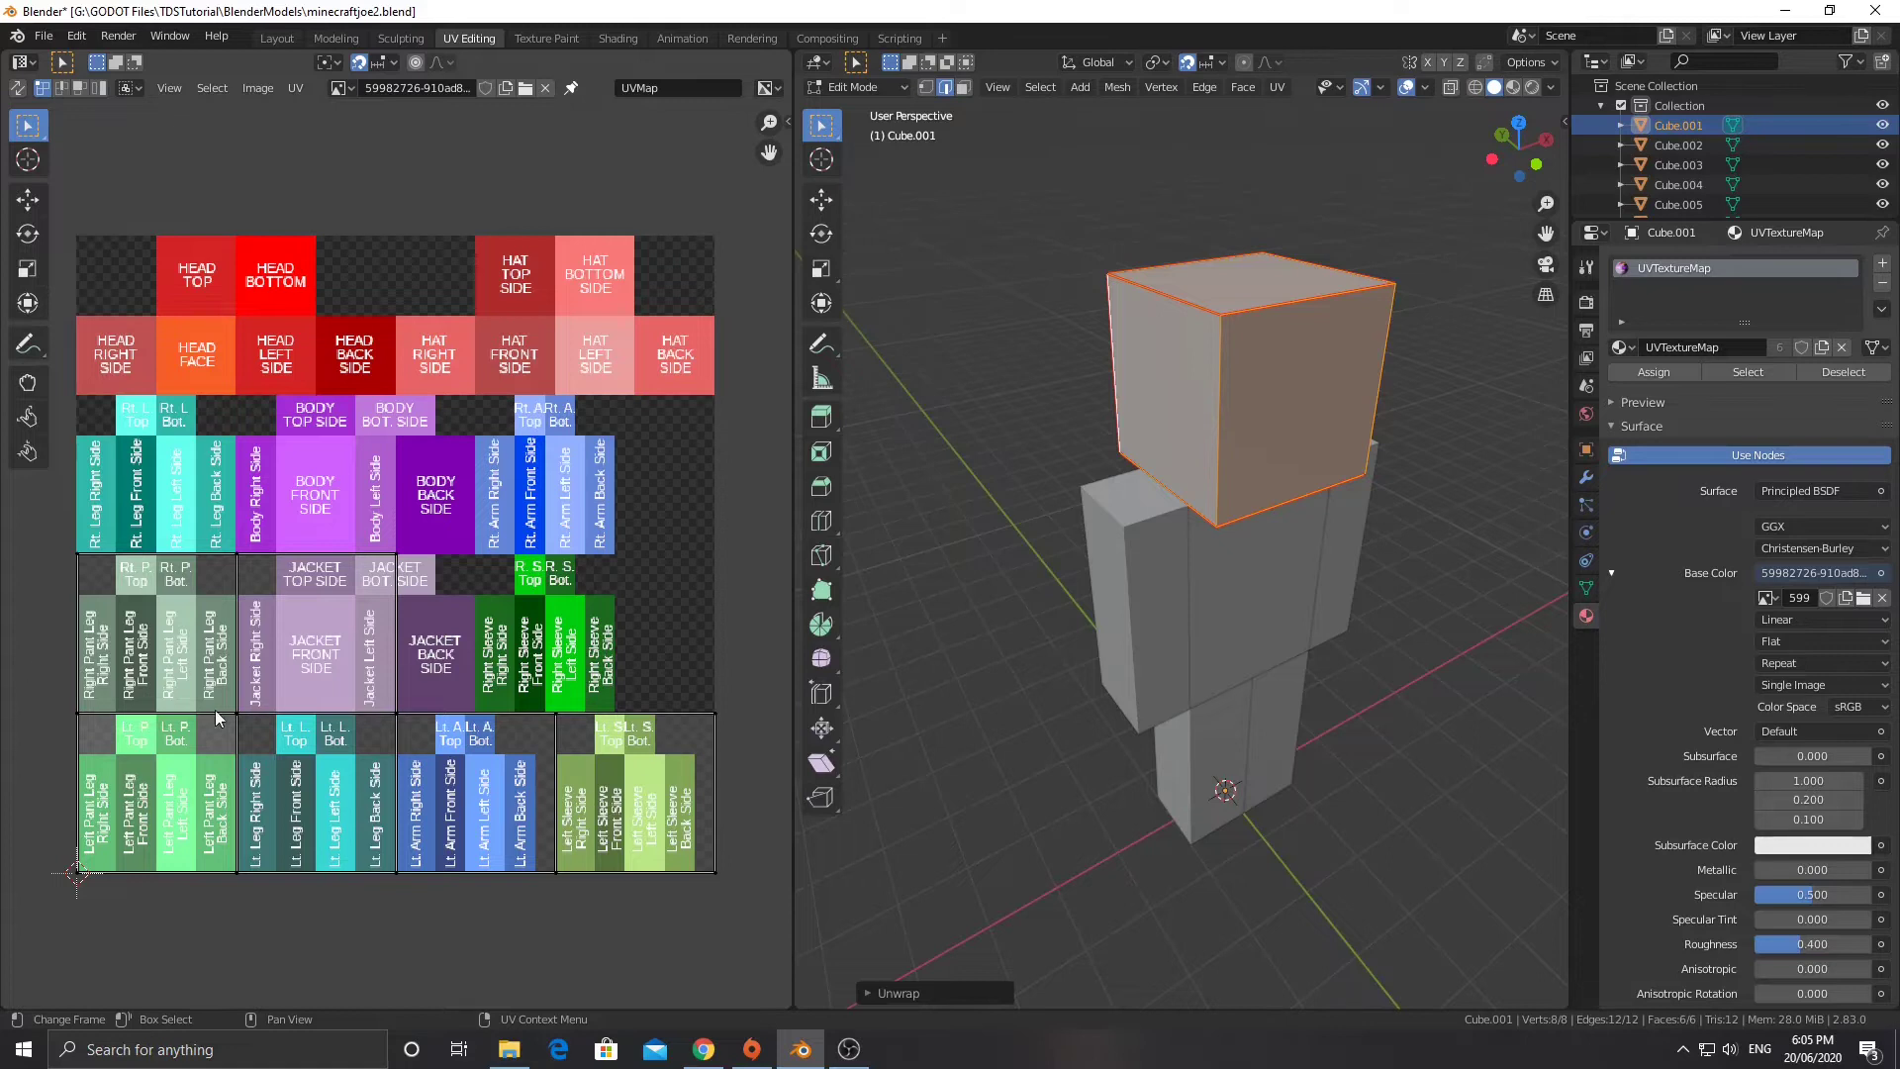
Select all head UVs and set UV snapping to pixel corners.
{"action": "key", "text": "a"}
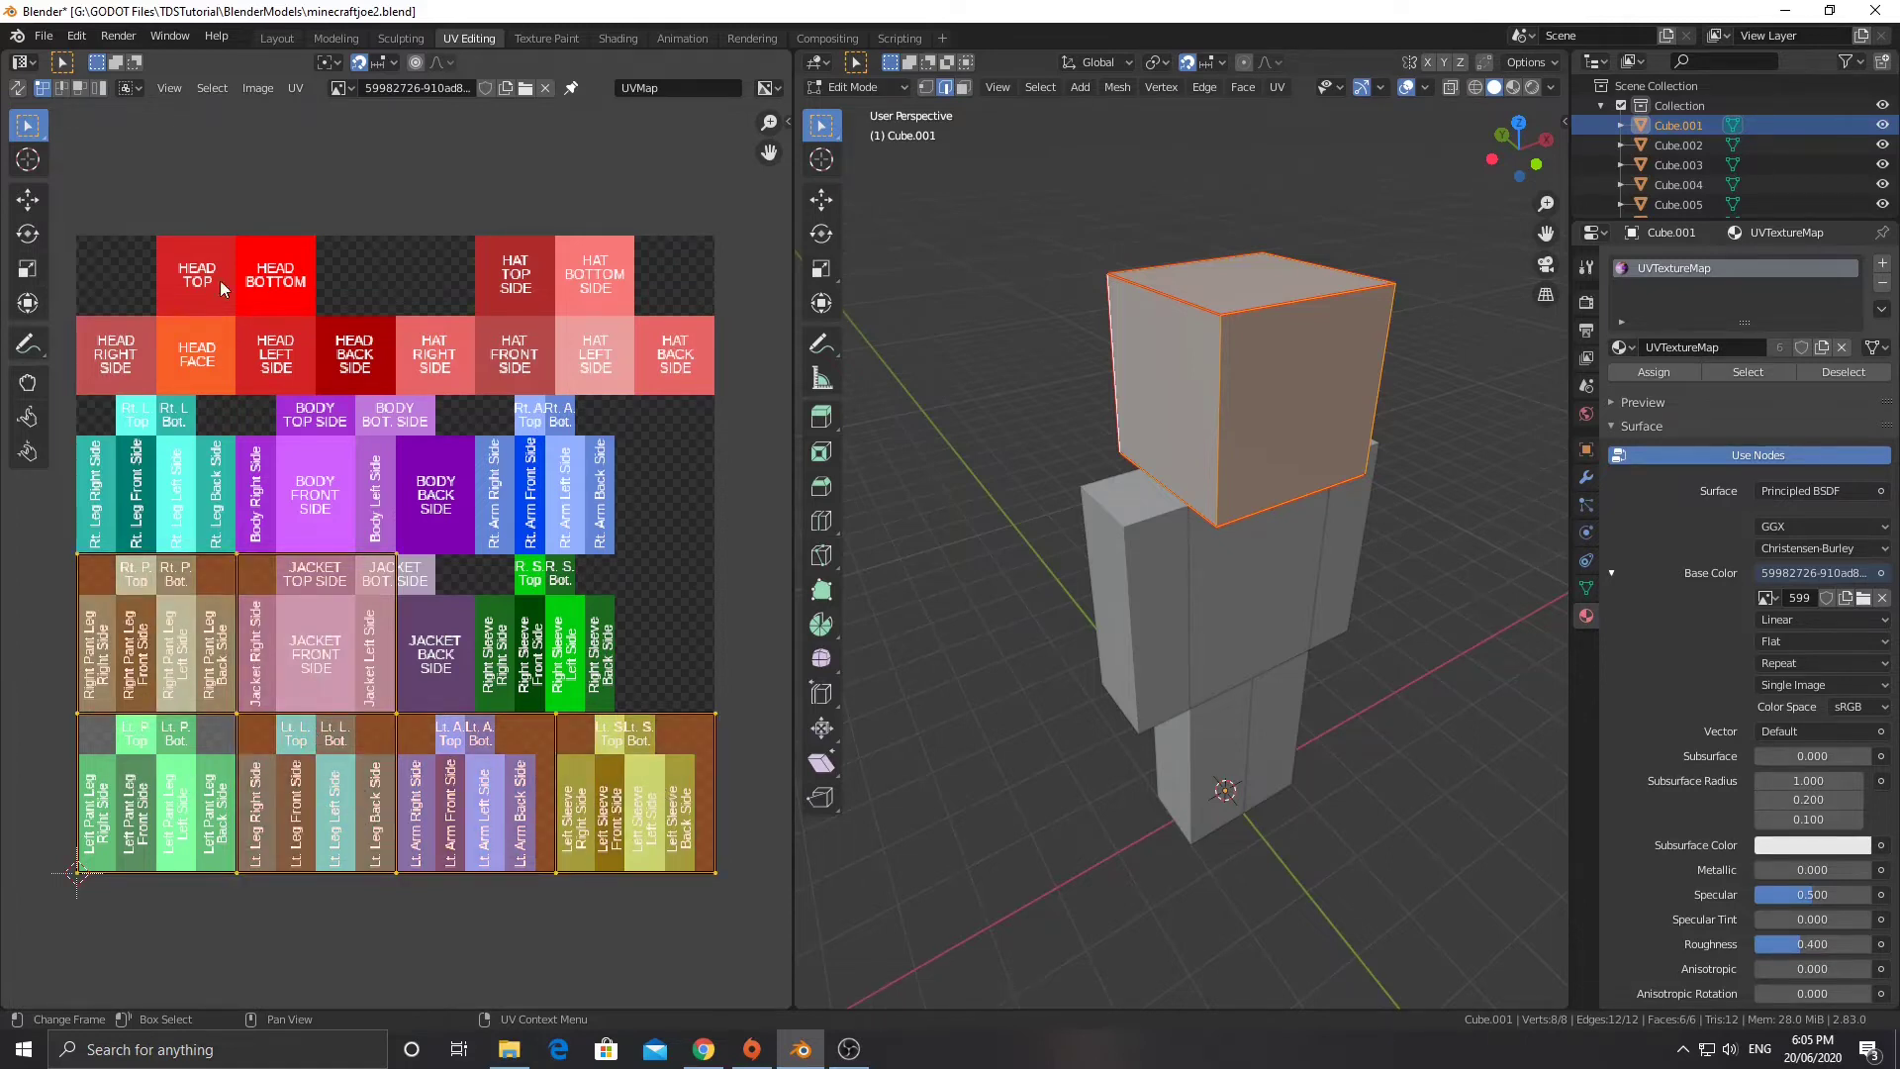
{"action": "left_click", "coordinate": [297, 88]}
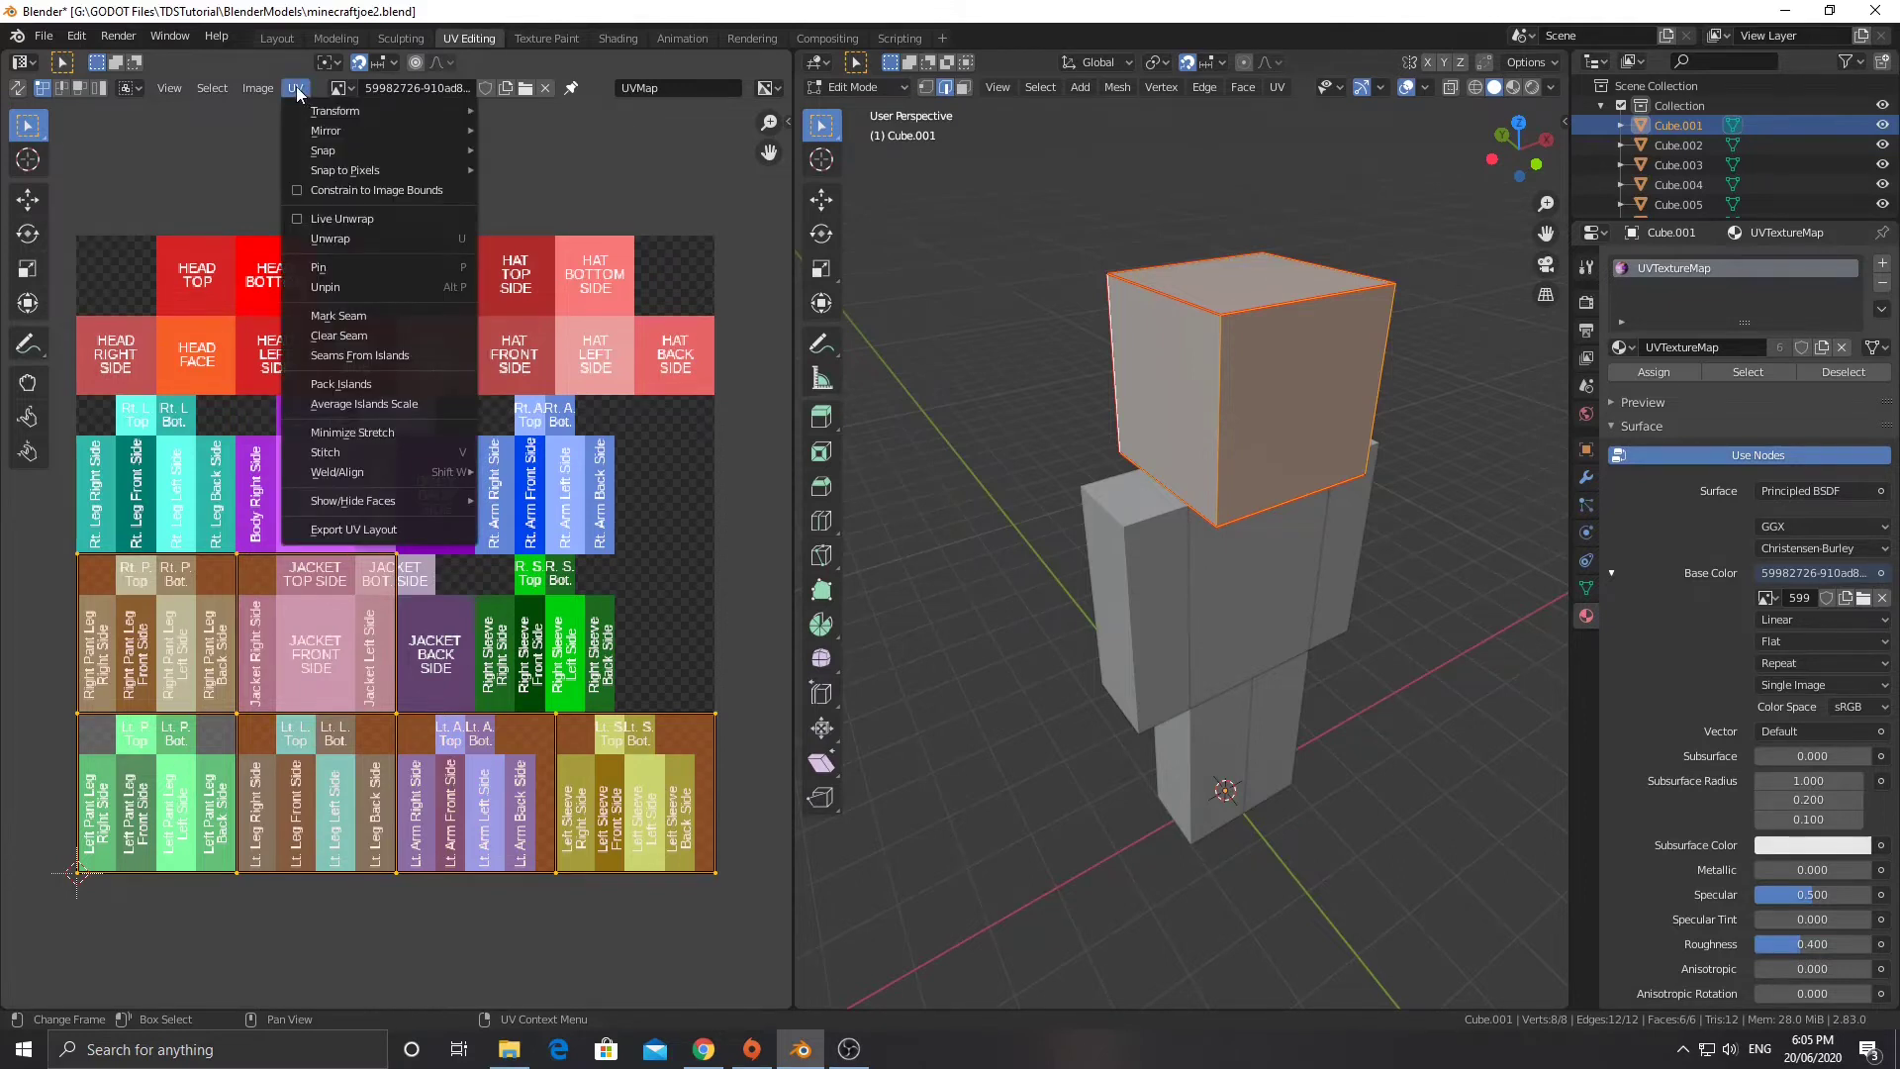
{"action": "mouse_move", "coordinate": [261, 91]}
{"action": "mouse_move", "coordinate": [323, 169]}
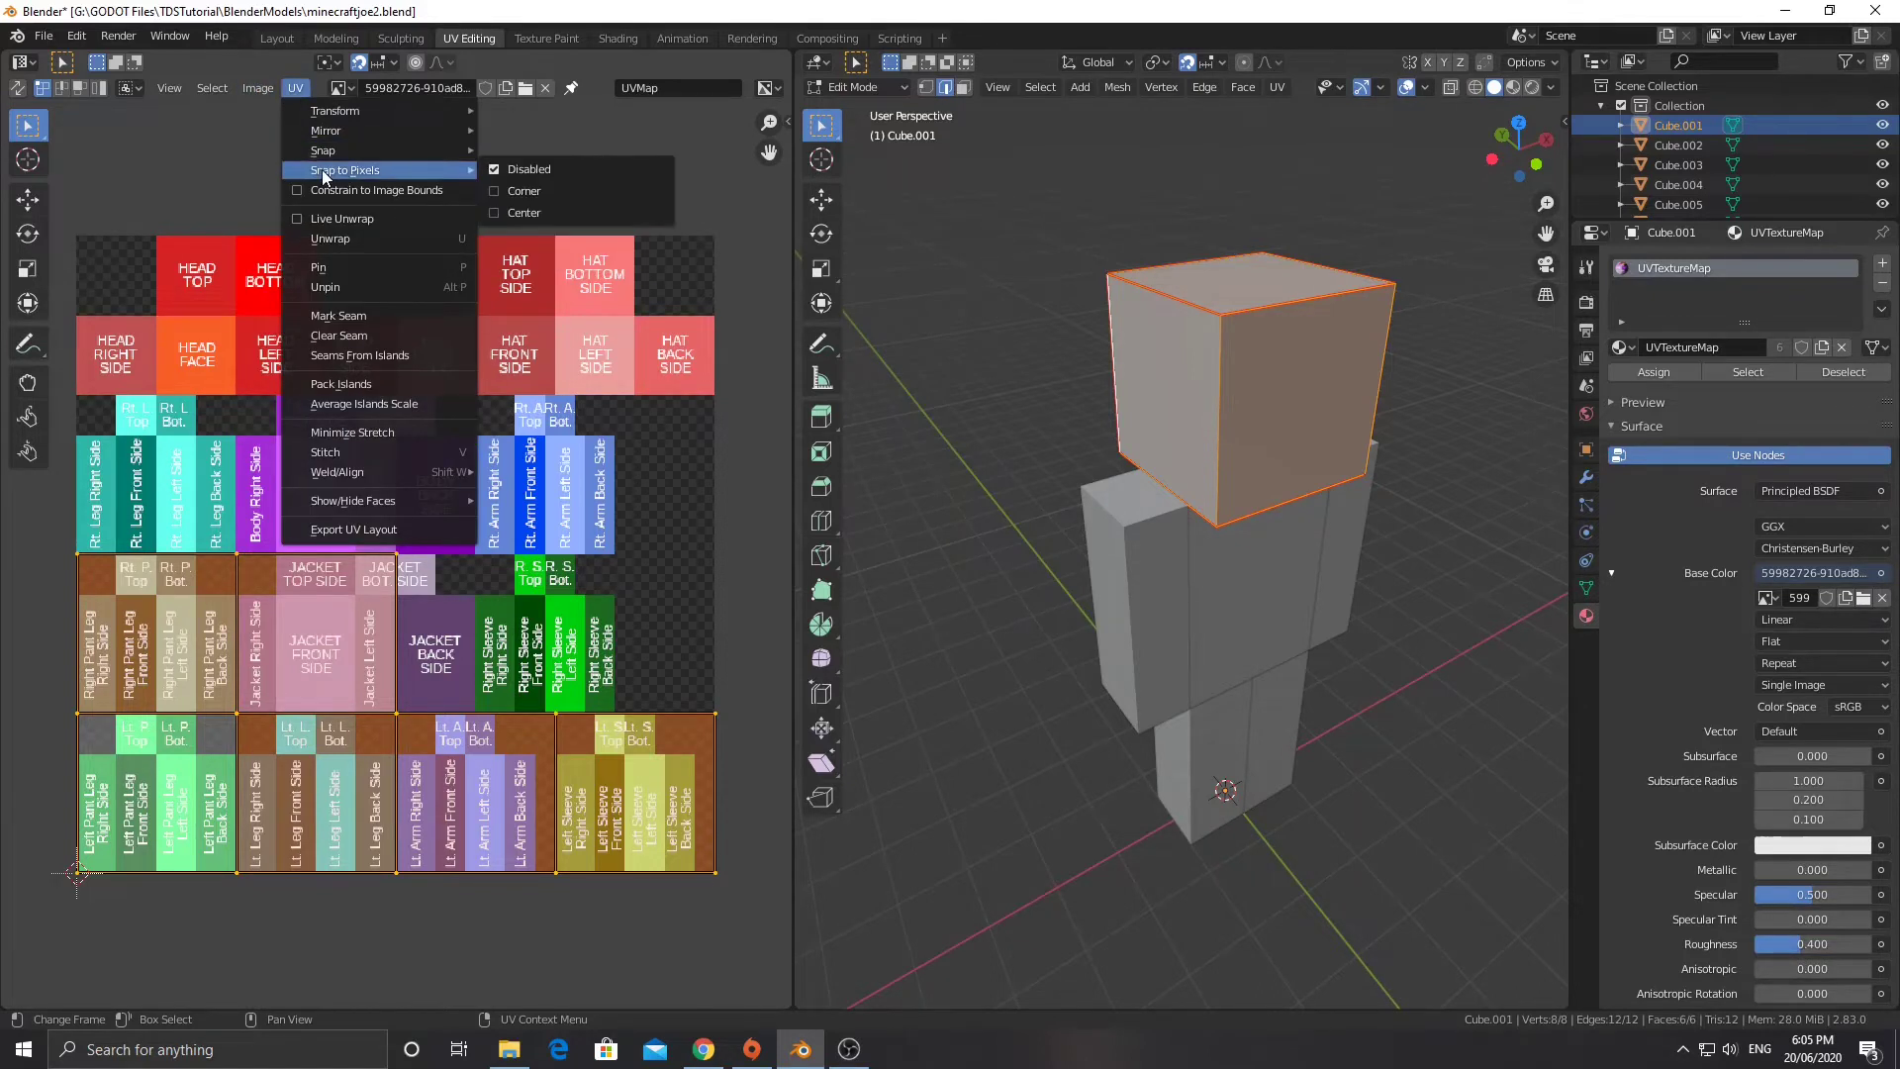
{"action": "left_click", "coordinate": [493, 196]}
Move the UV islands across the template, turning snapping off before nudging them again.
{"action": "scroll", "coordinate": [411, 634], "scroll_direction": "up", "scroll_amount": 7}
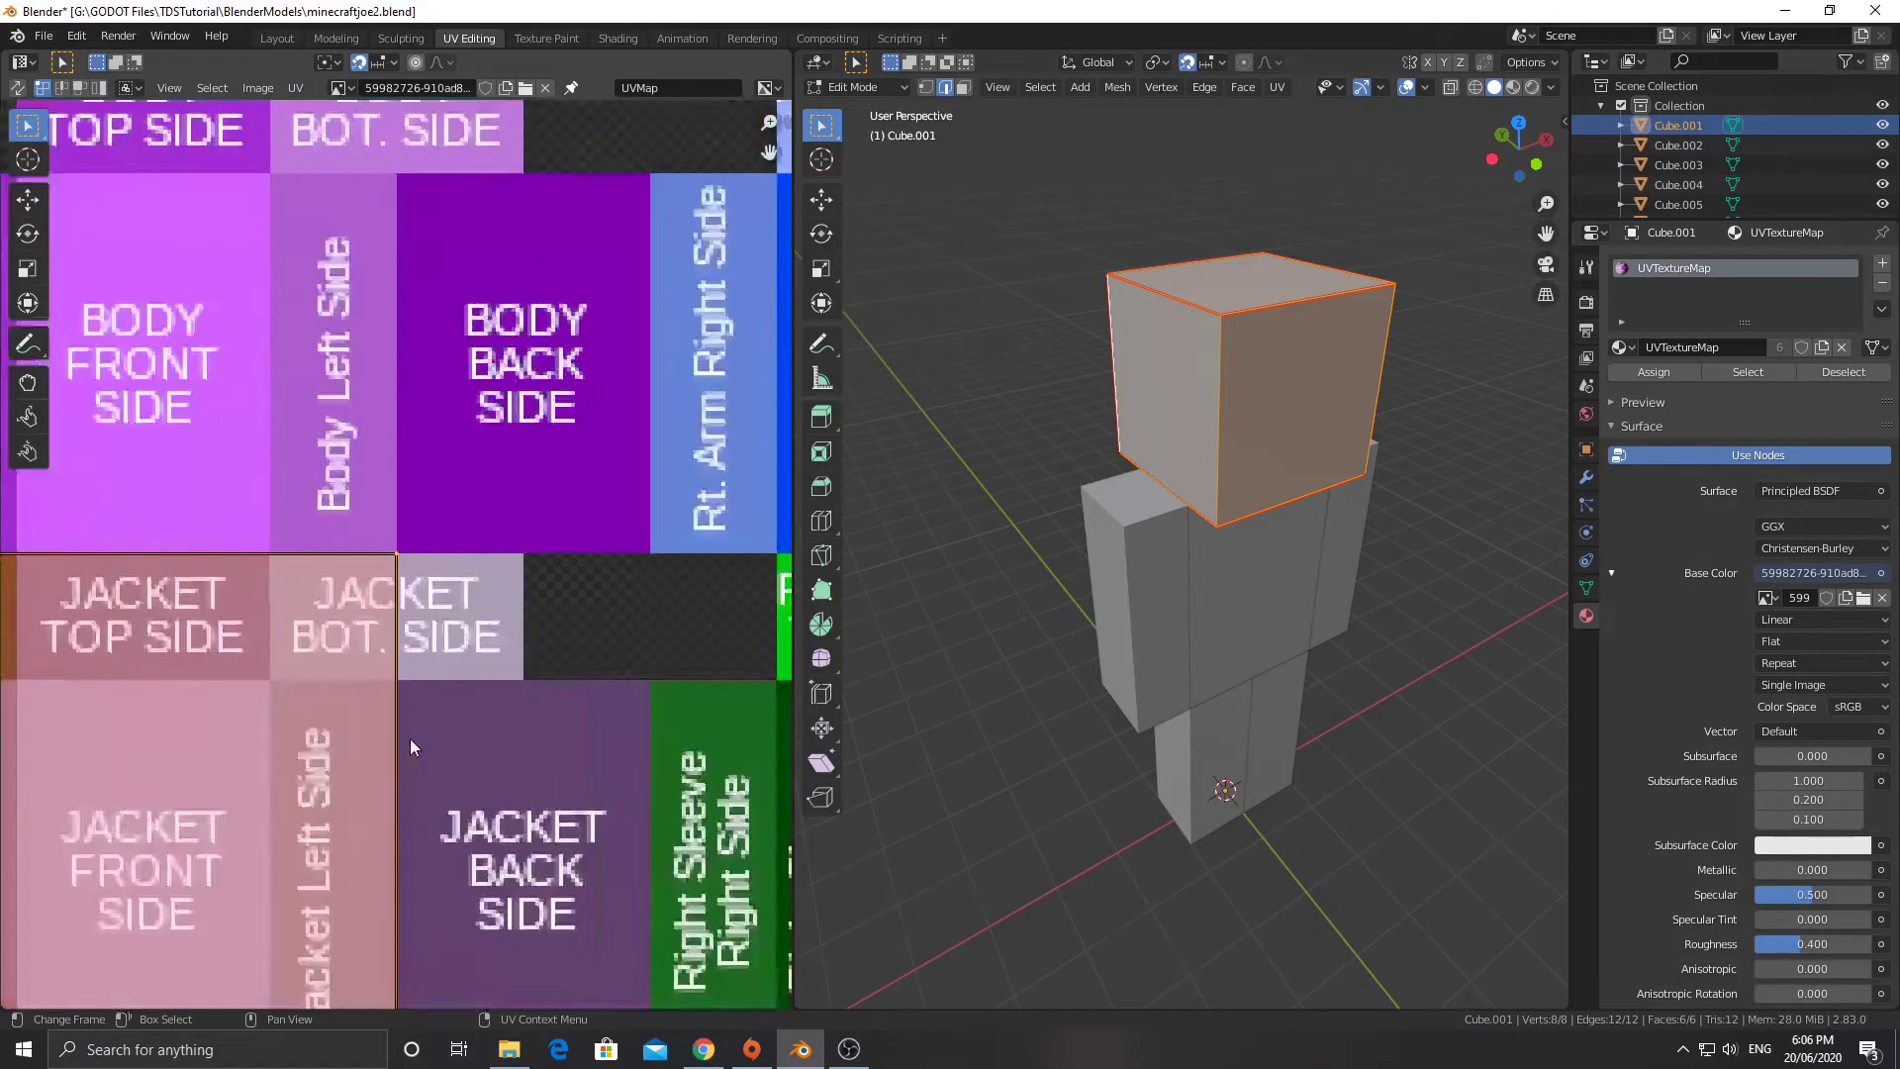
{"action": "key", "text": "g"}
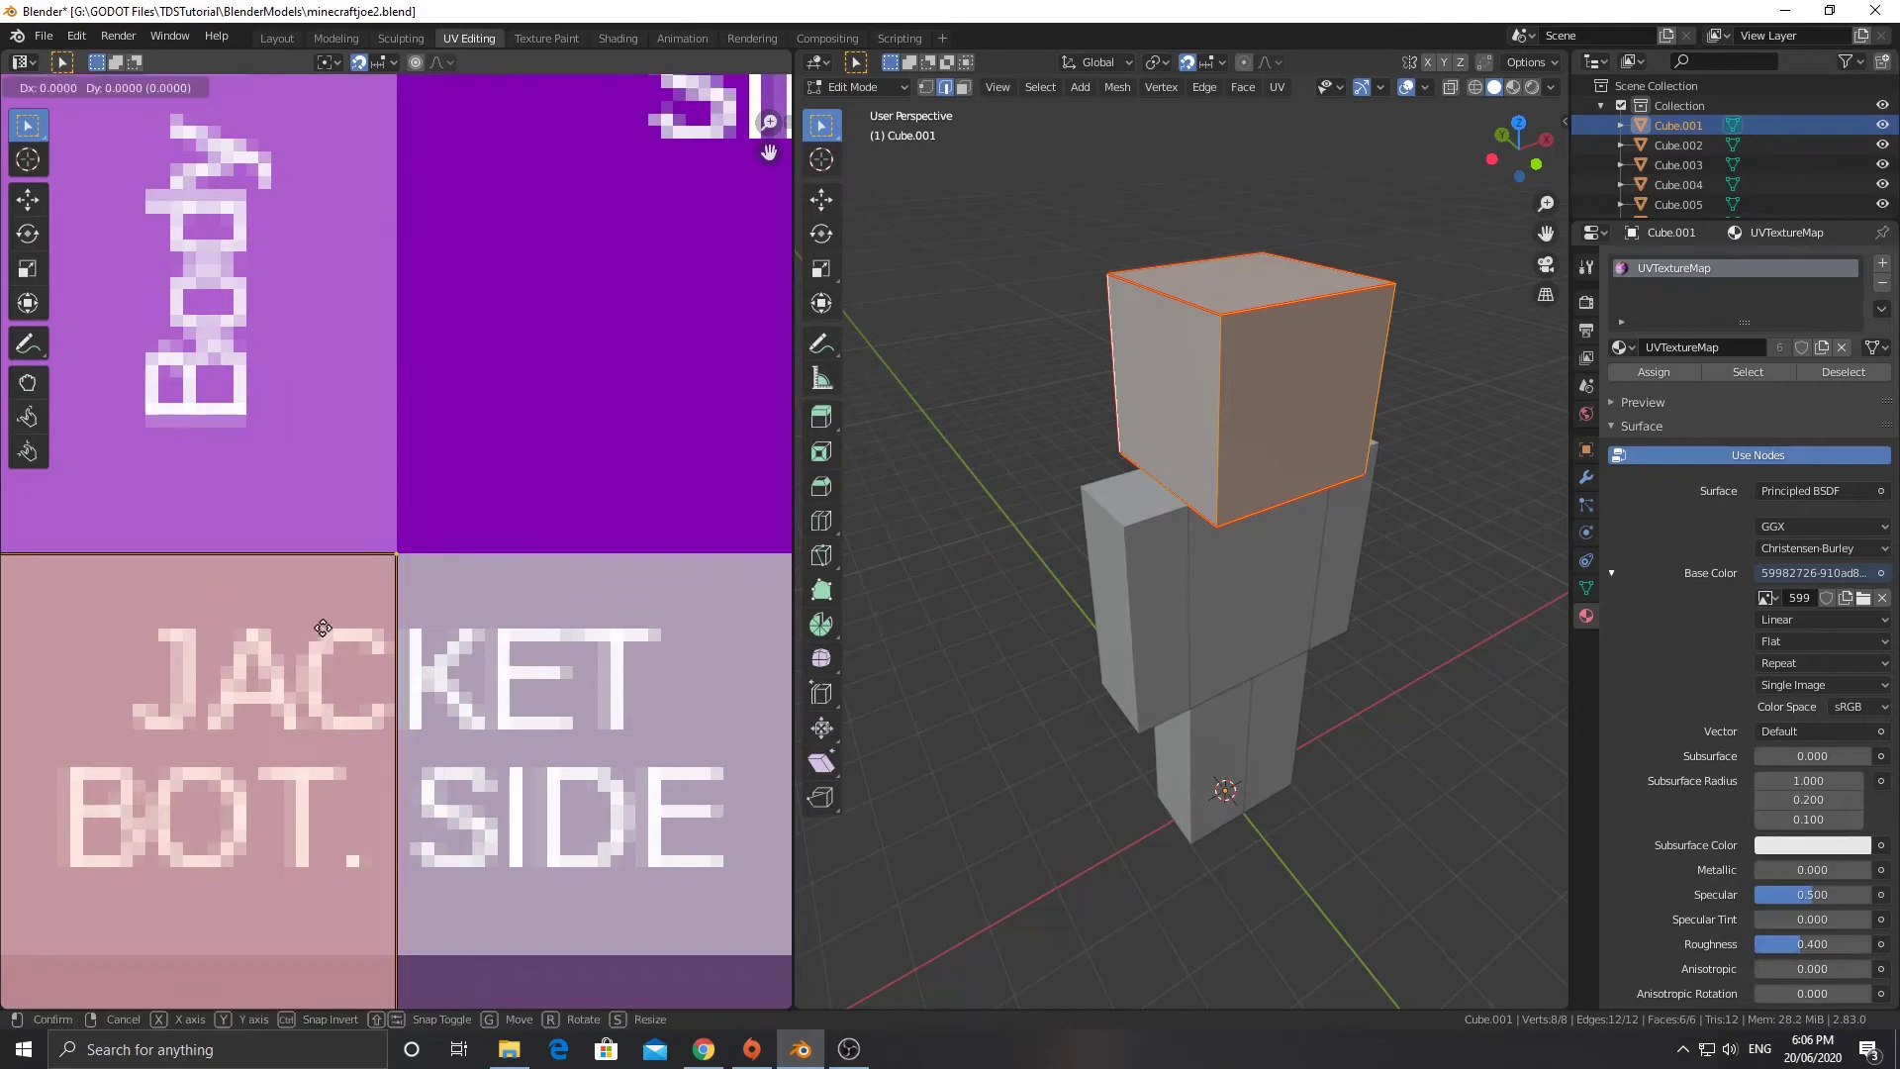
{"action": "left_click", "coordinate": [483, 388]}
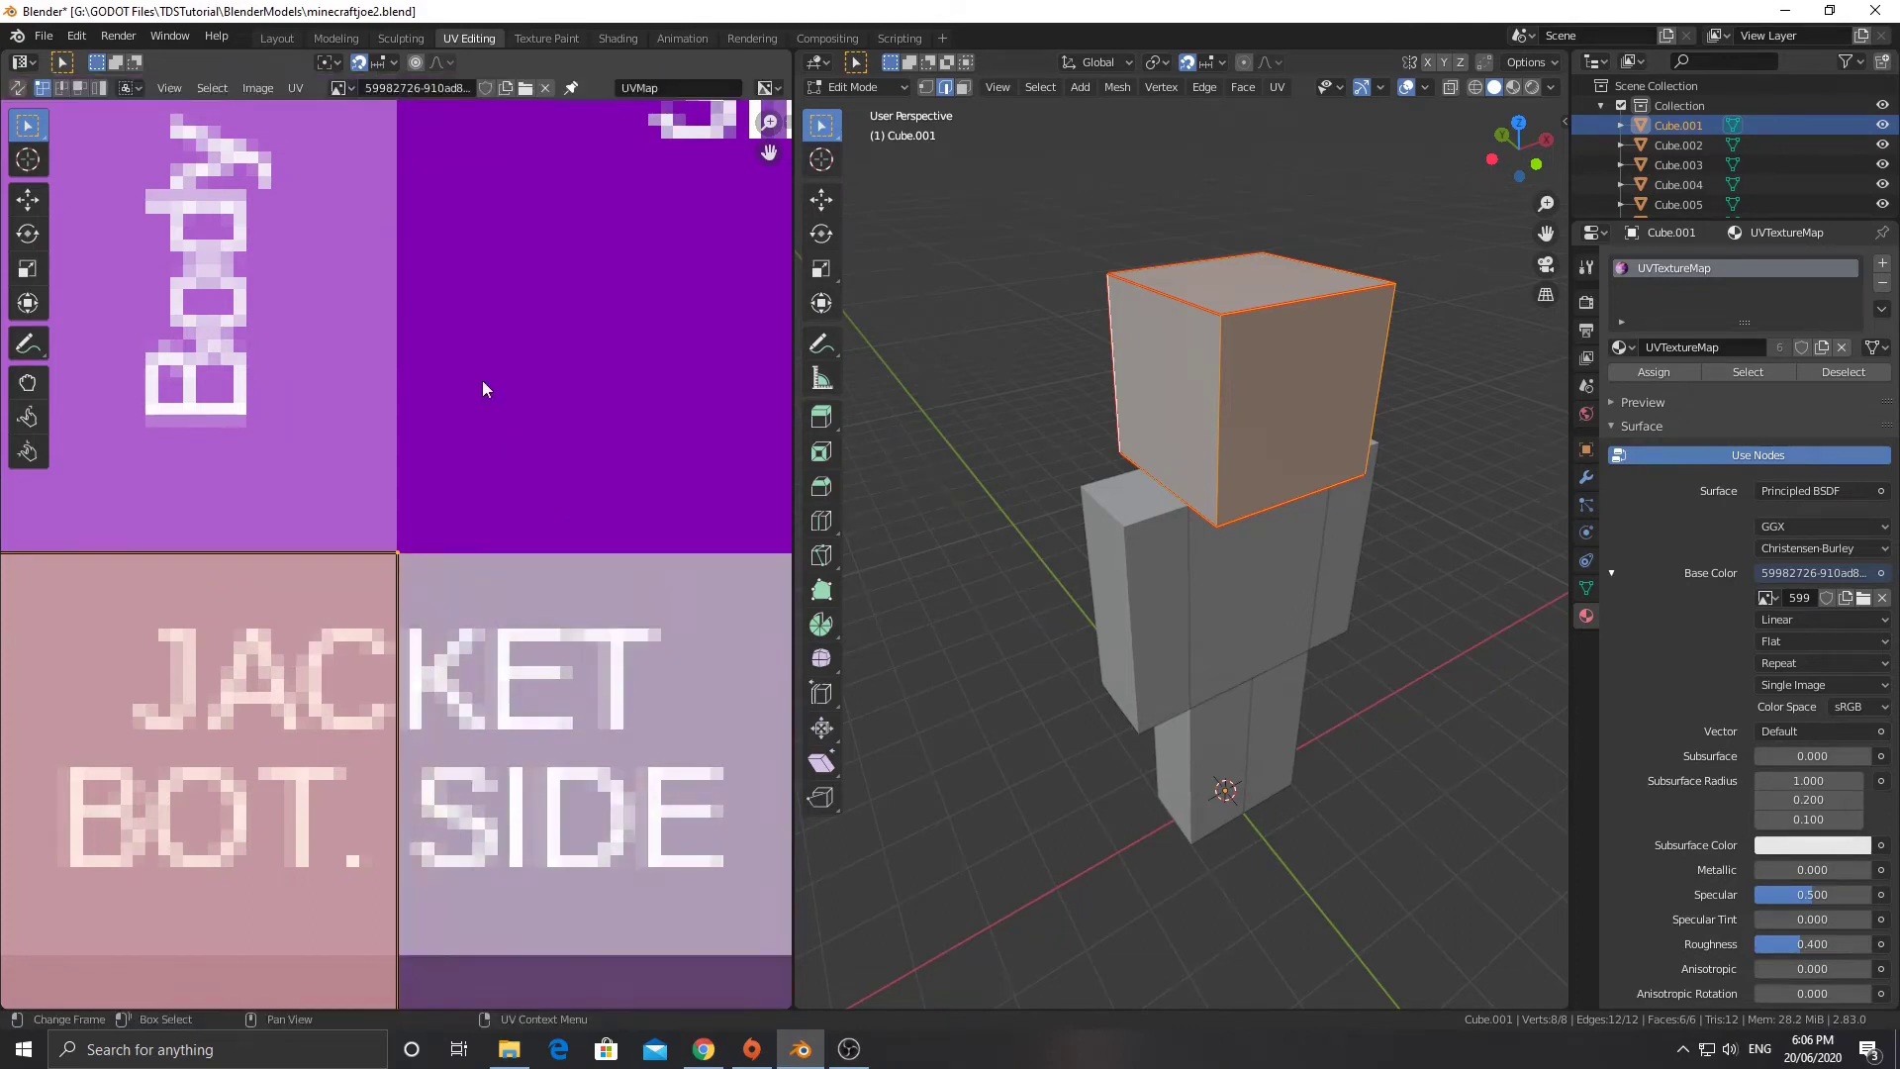
{"action": "left_click", "coordinate": [360, 63]}
{"action": "key", "text": "g"}
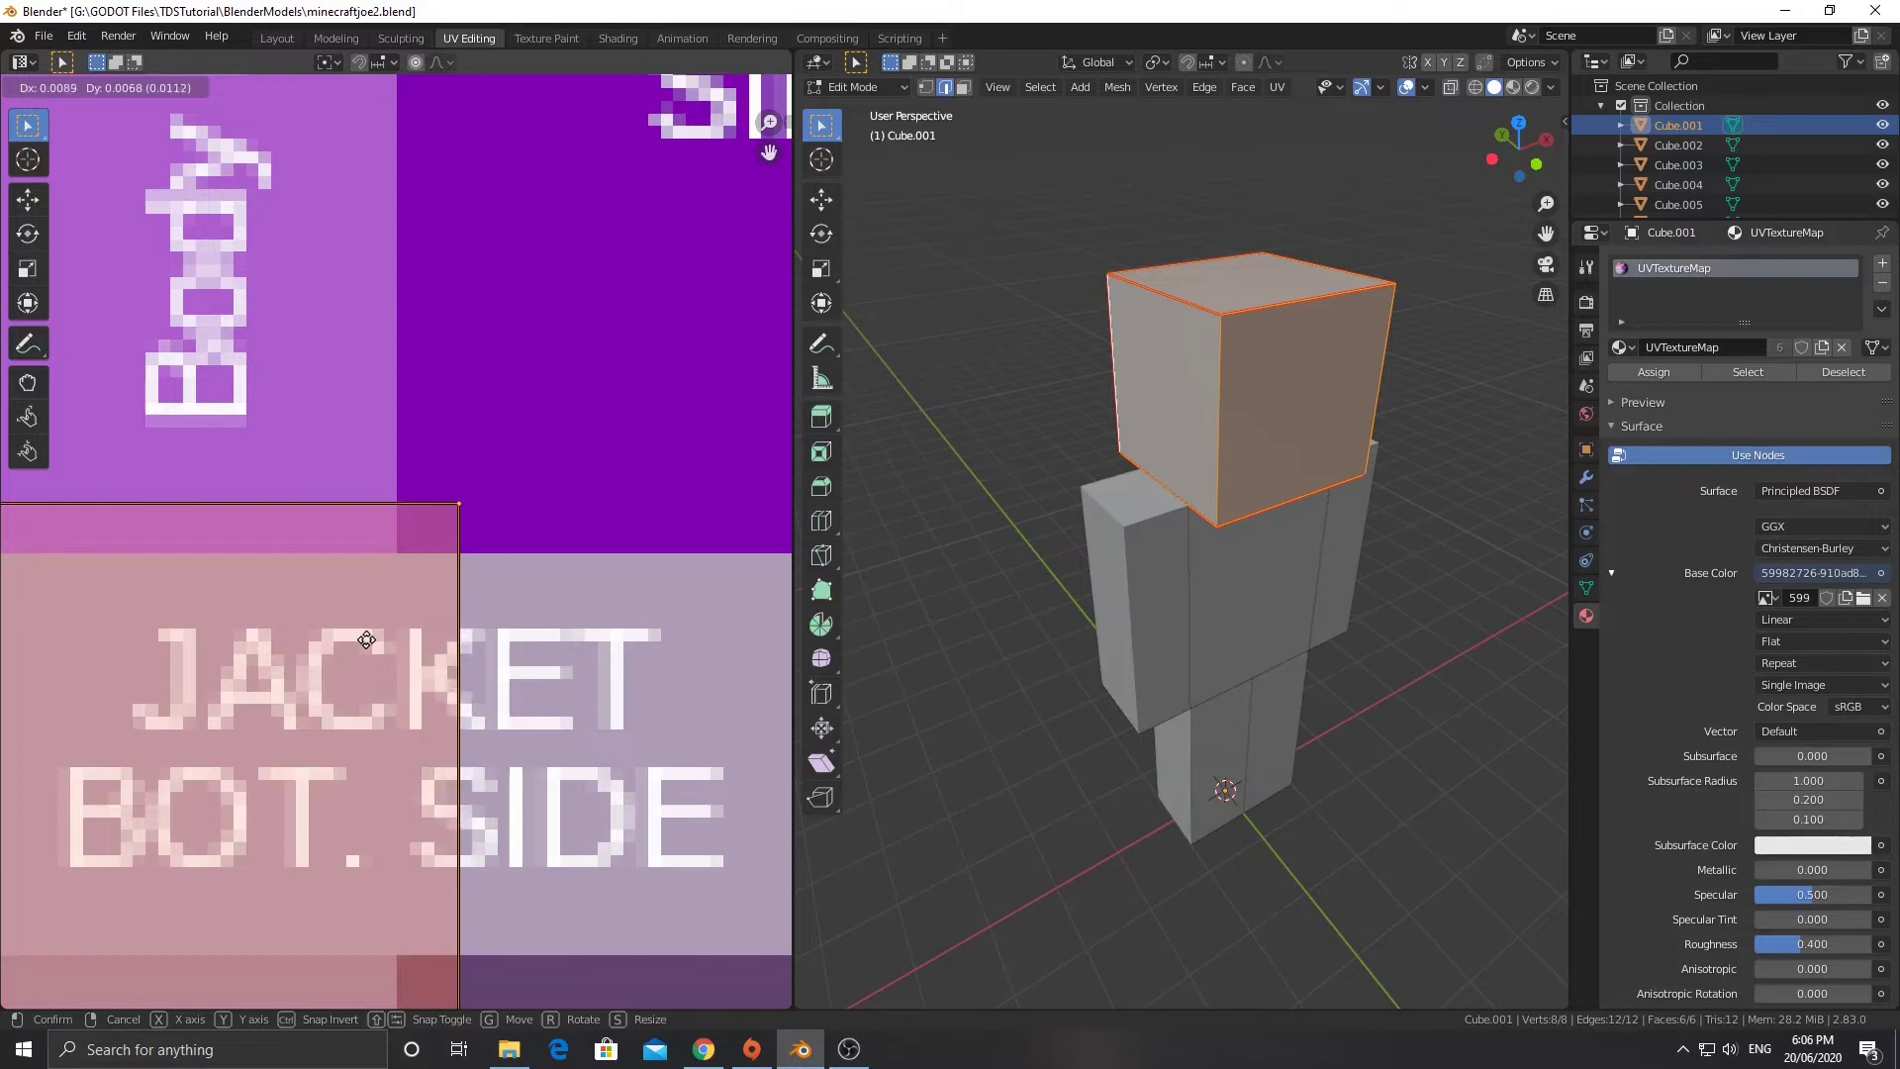
Select the bottom-row UV islands and scale them.
{"action": "left_click", "coordinate": [316, 639]}
{"action": "scroll", "coordinate": [320, 619], "scroll_direction": "down", "scroll_amount": 6}
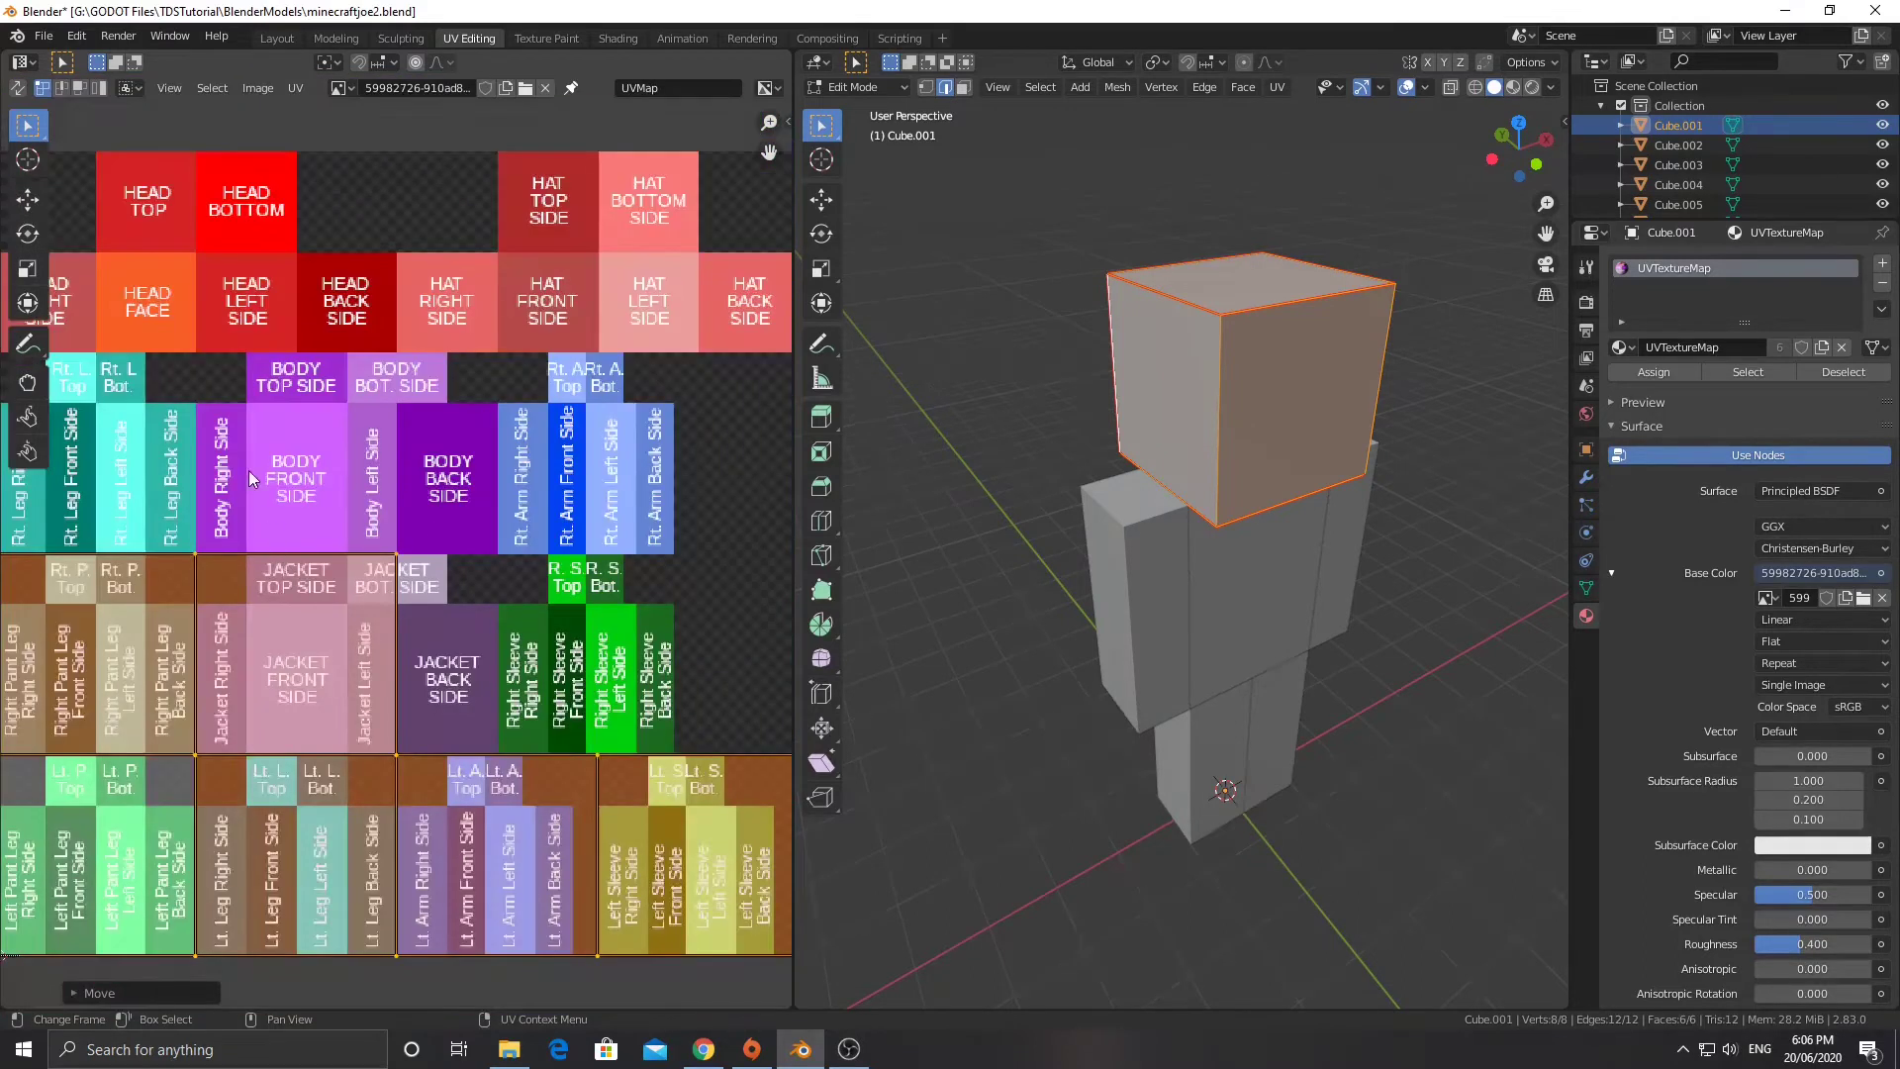
{"action": "scroll", "coordinate": [479, 599], "scroll_direction": "down", "scroll_amount": 2}
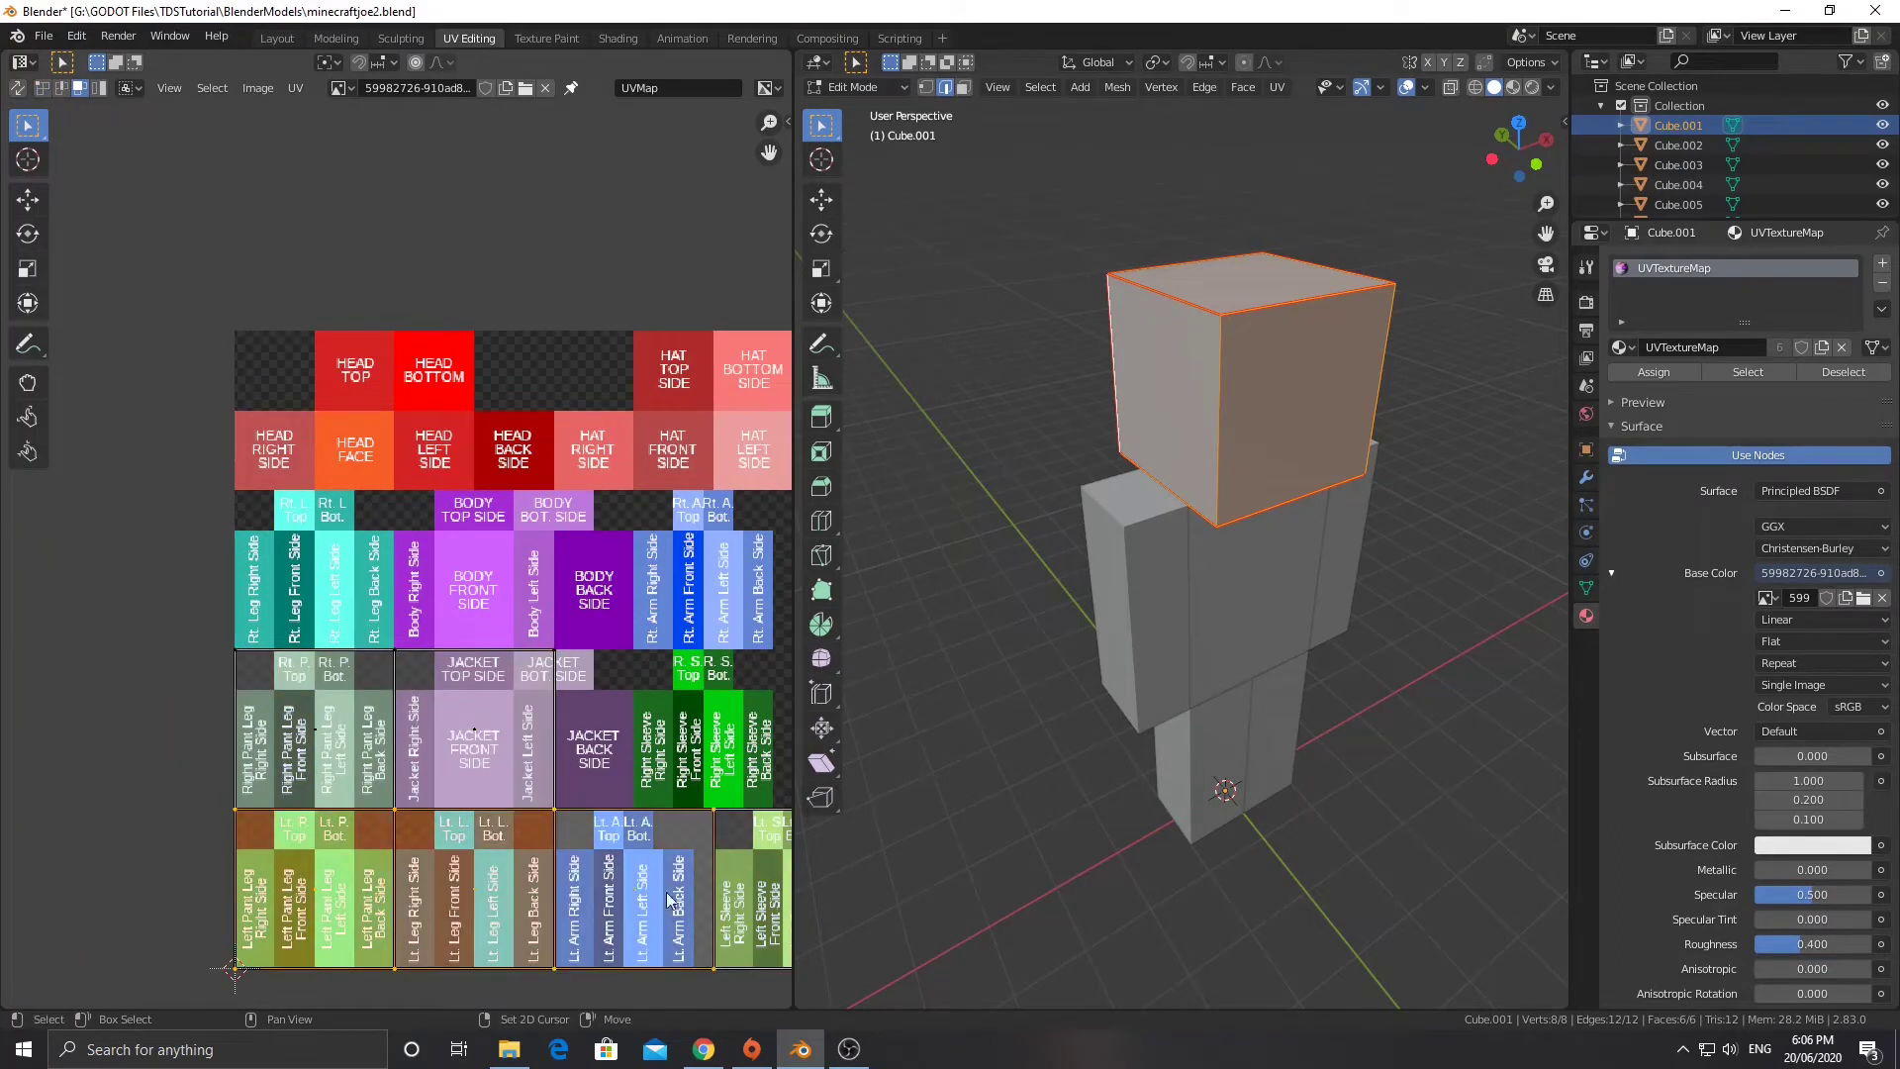
{"action": "middle_click_drag", "start_coordinate": [616, 857], "coordinate": [469, 817]}
{"action": "left_click", "coordinate": [469, 818], "text": "shift"}
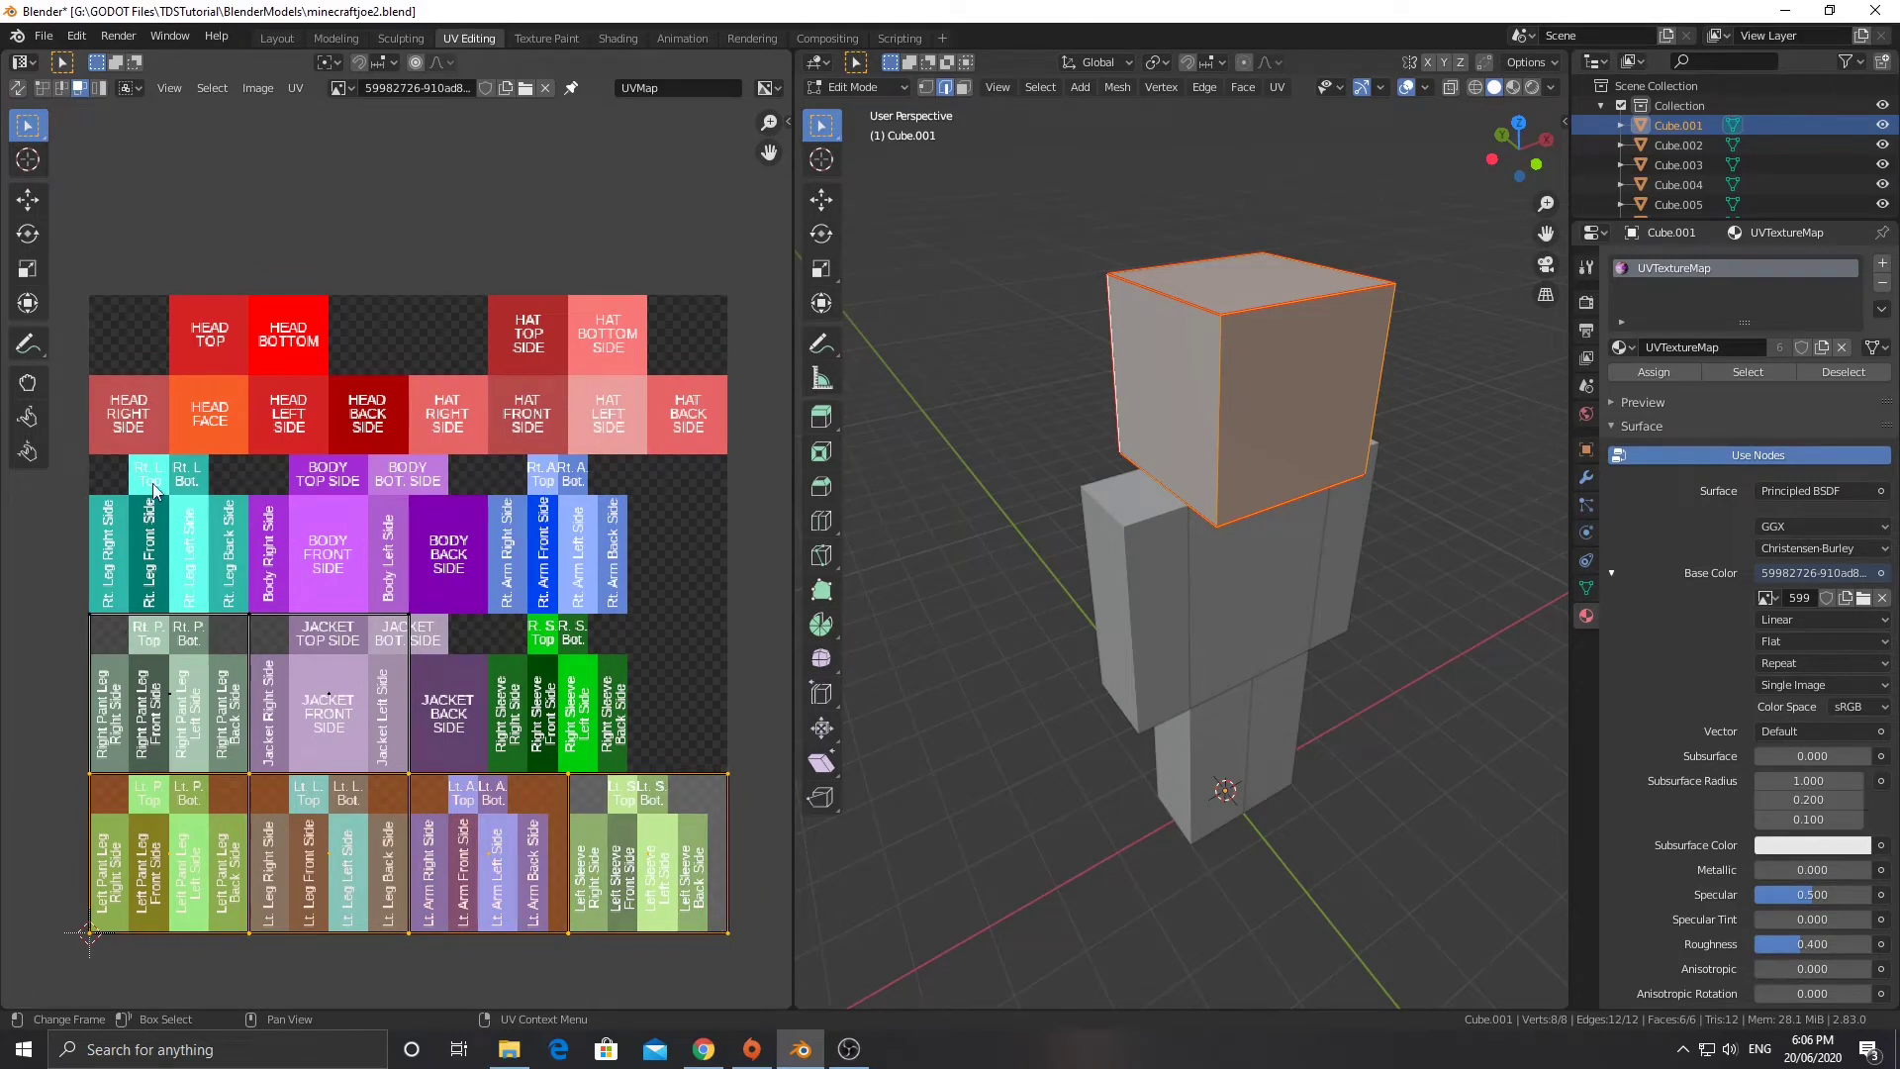
{"action": "key", "text": "s"}
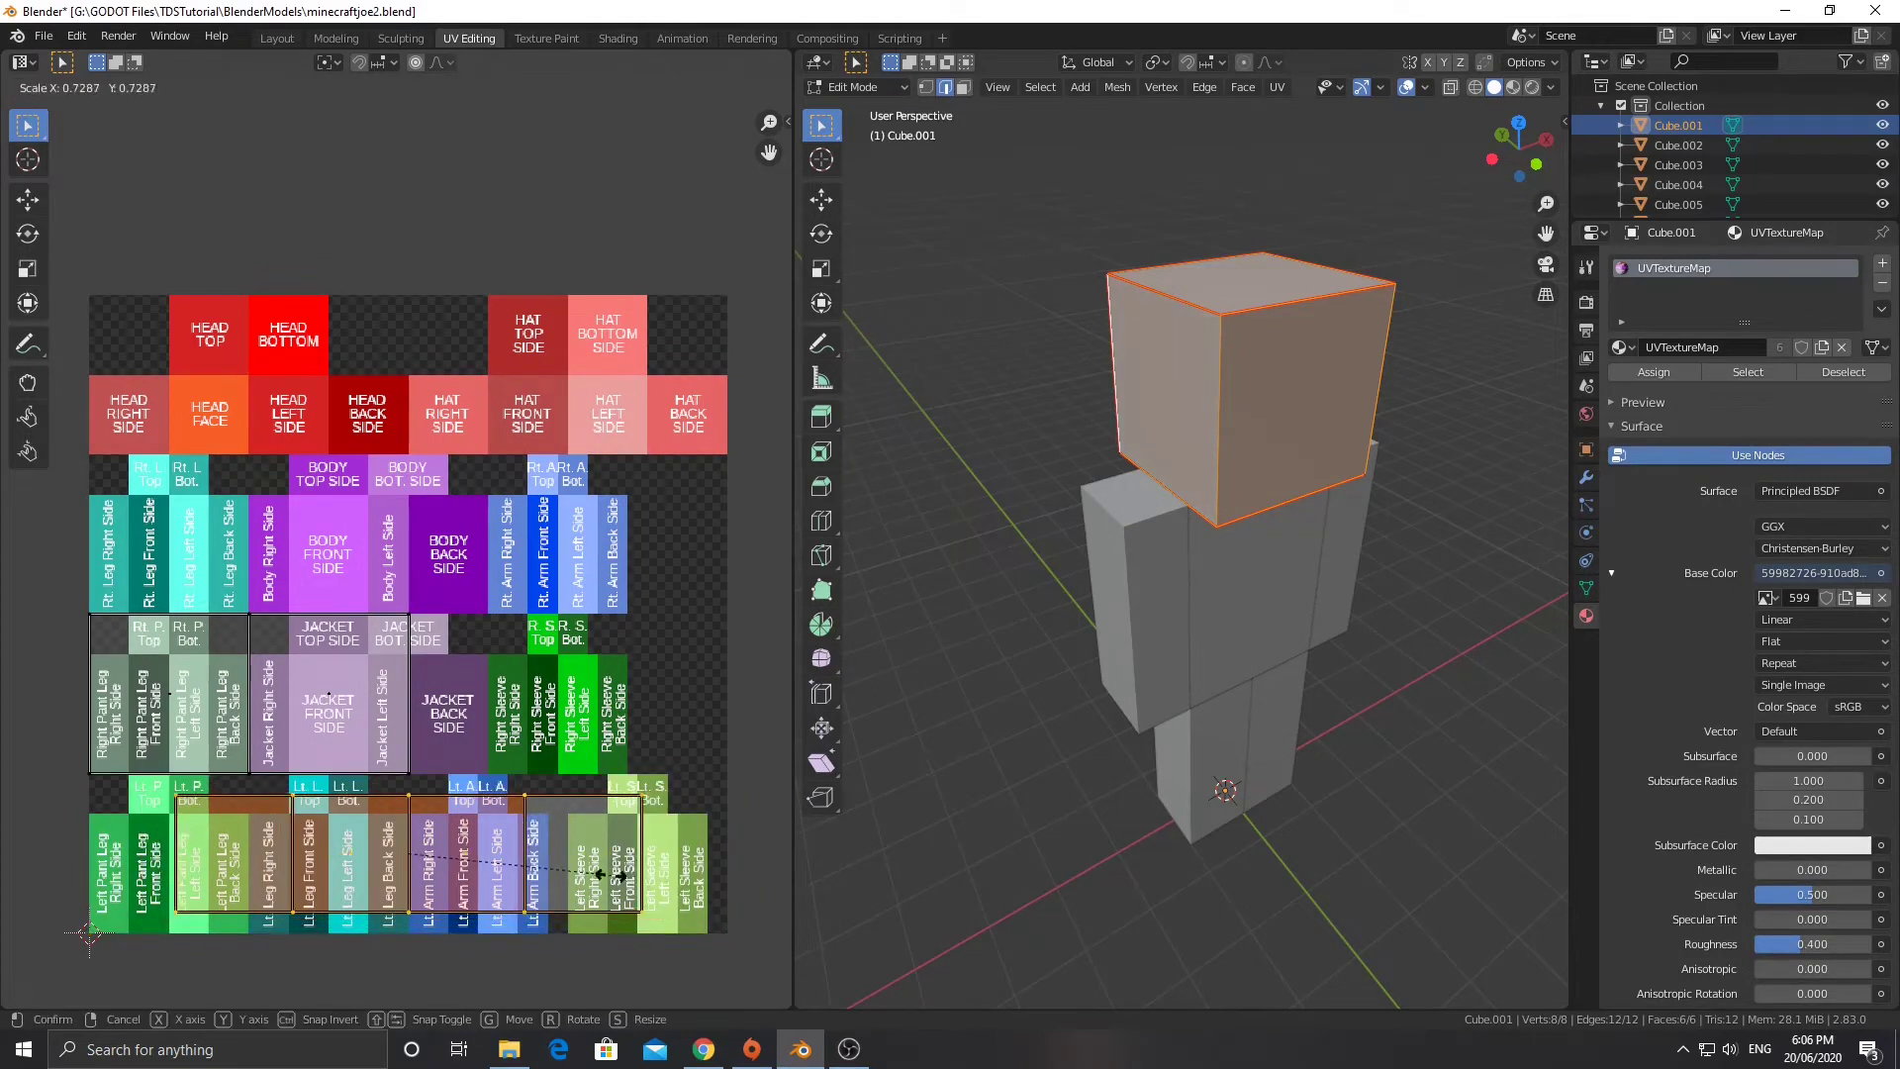
{"action": "left_click", "coordinate": [594, 871]}
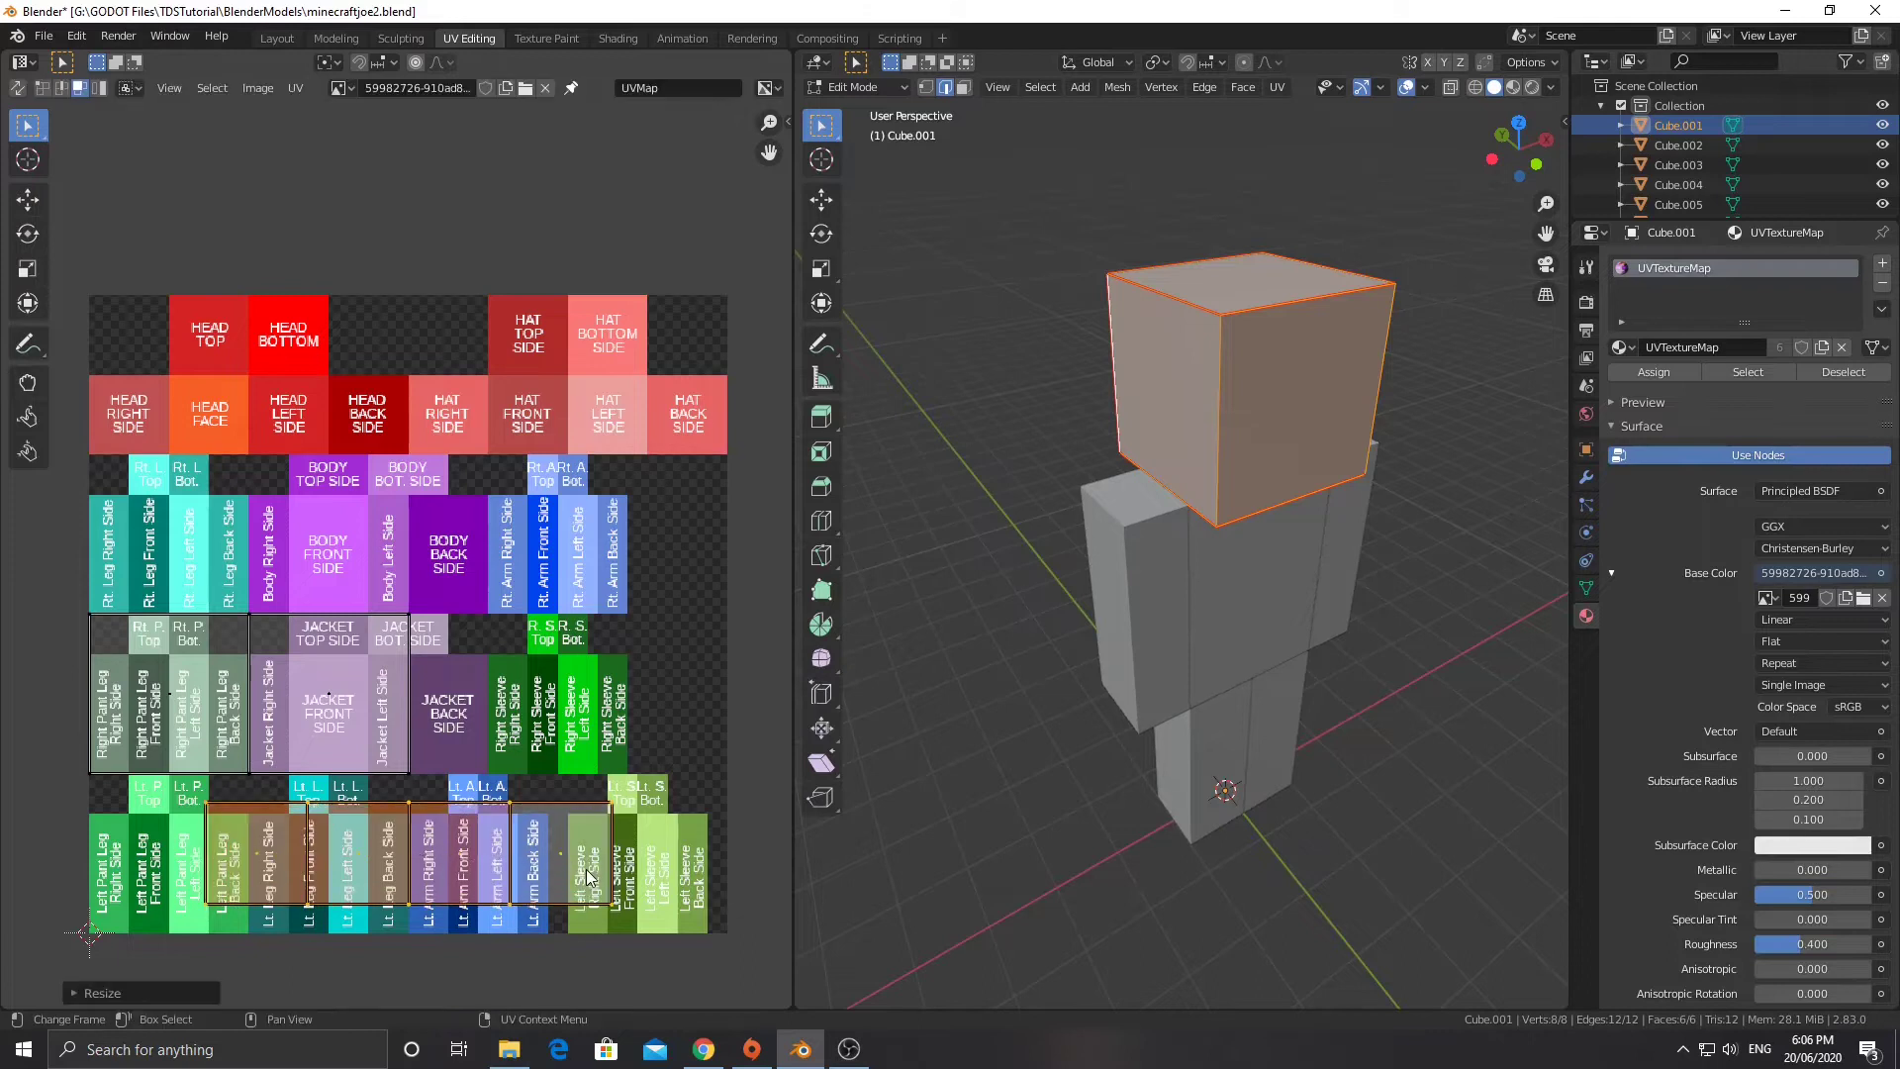
Move and shrink the islands up onto the template's HEAD row.
{"action": "key", "text": "g"}
{"action": "left_click", "coordinate": [464, 436]}
{"action": "key", "text": "s"}
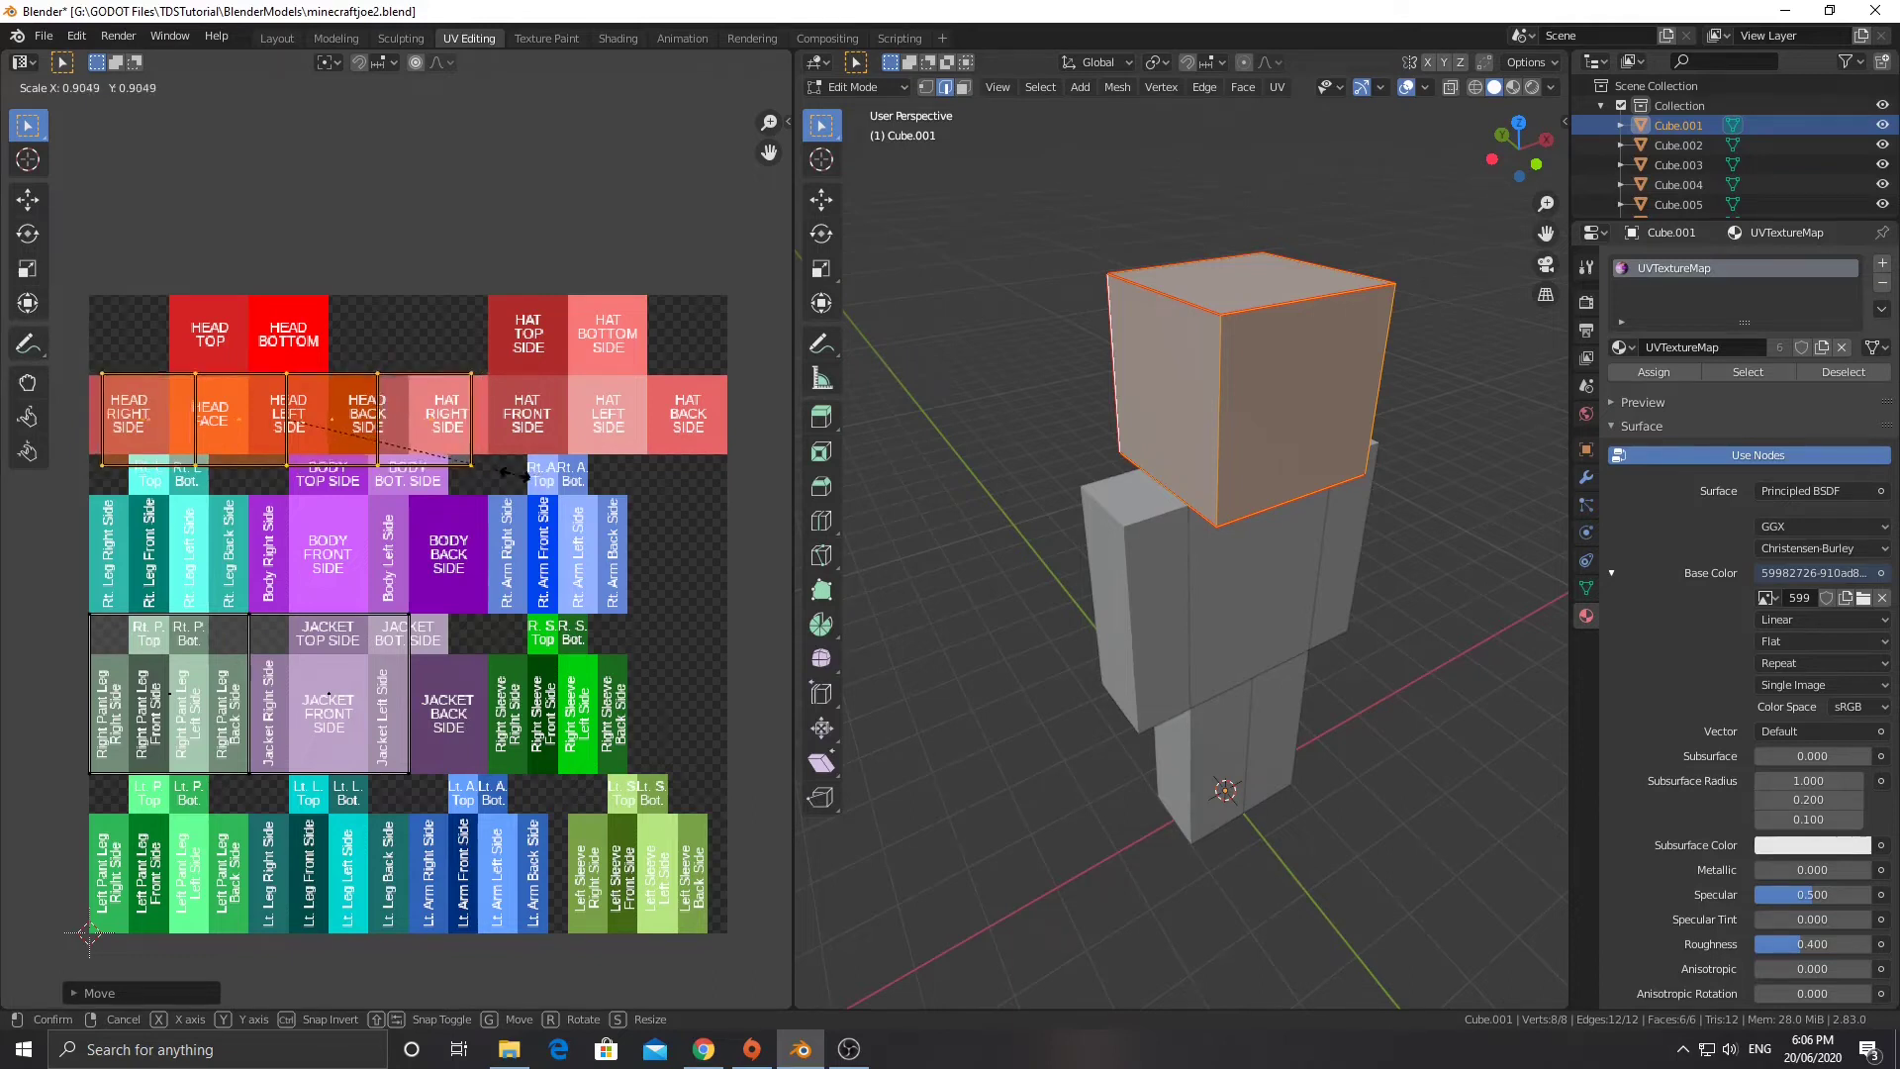
{"action": "left_click", "coordinate": [427, 463]}
{"action": "key", "text": "g"}
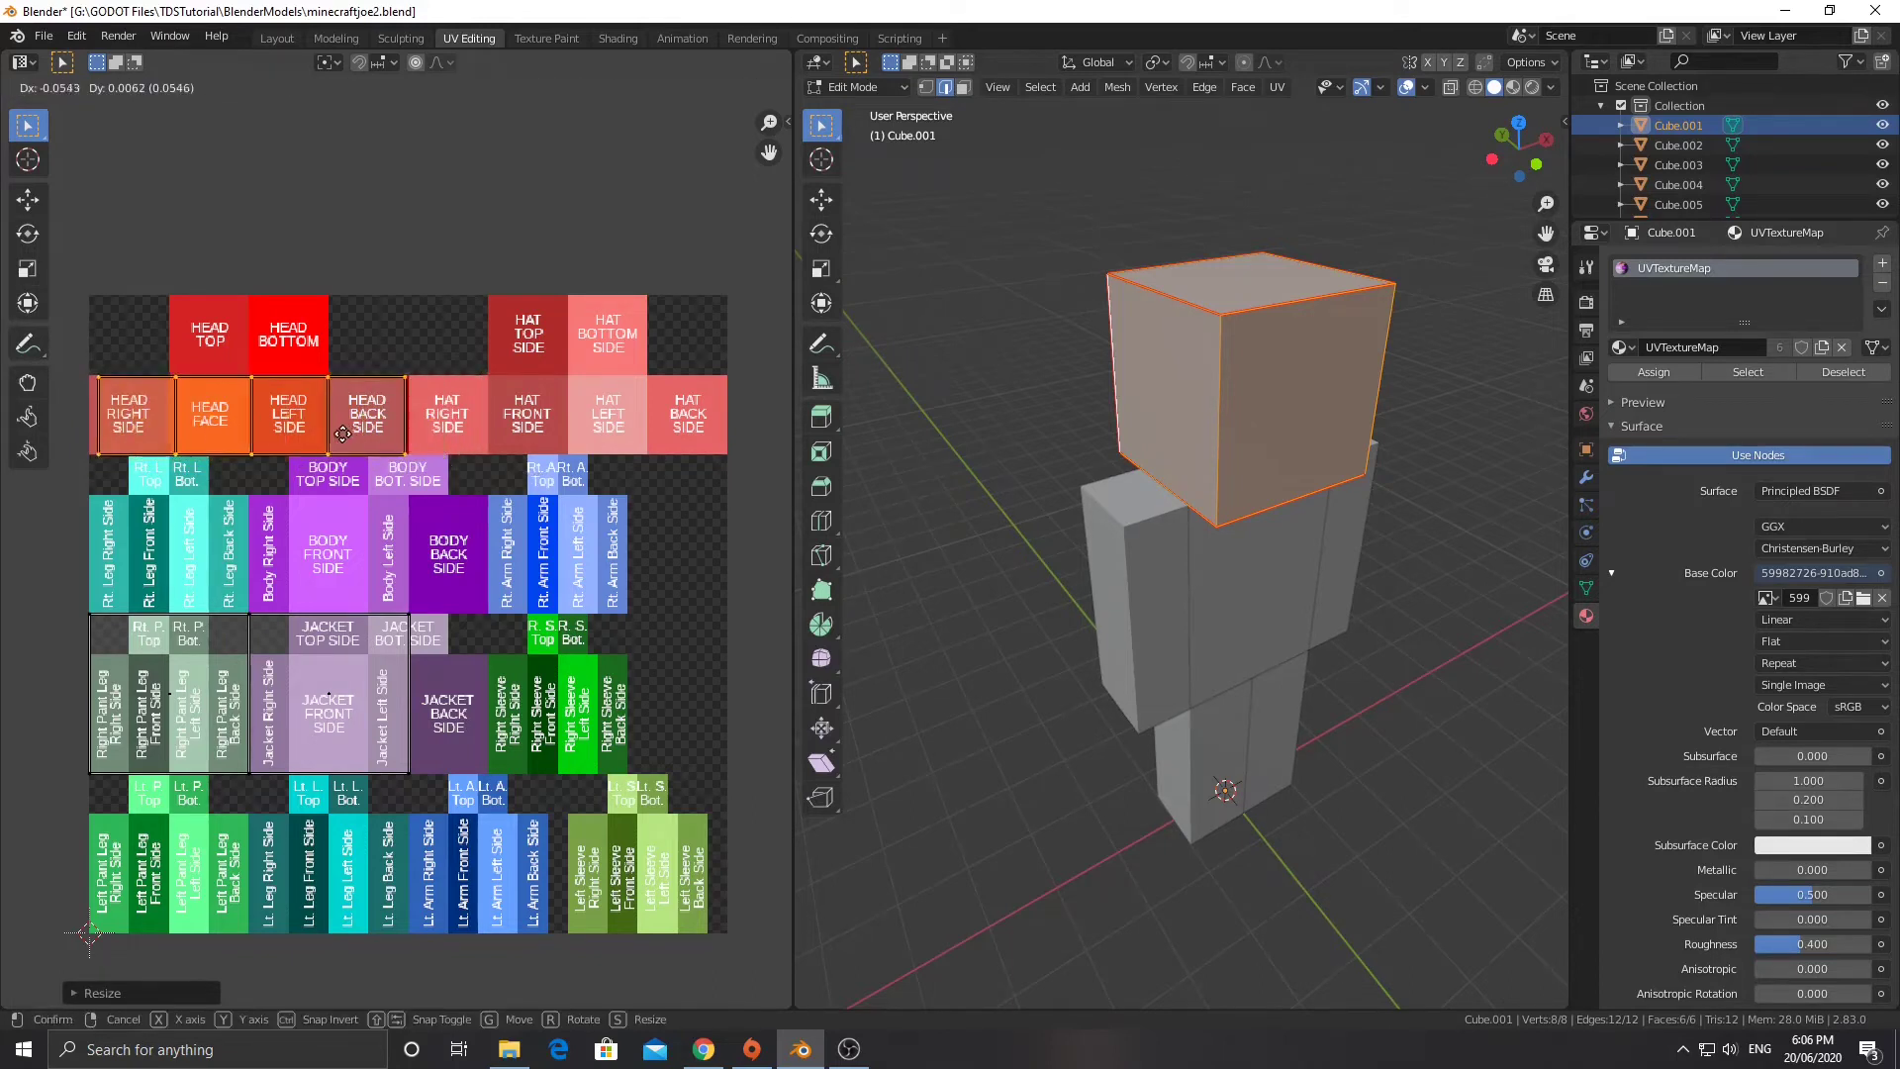
{"action": "left_click", "coordinate": [412, 430]}
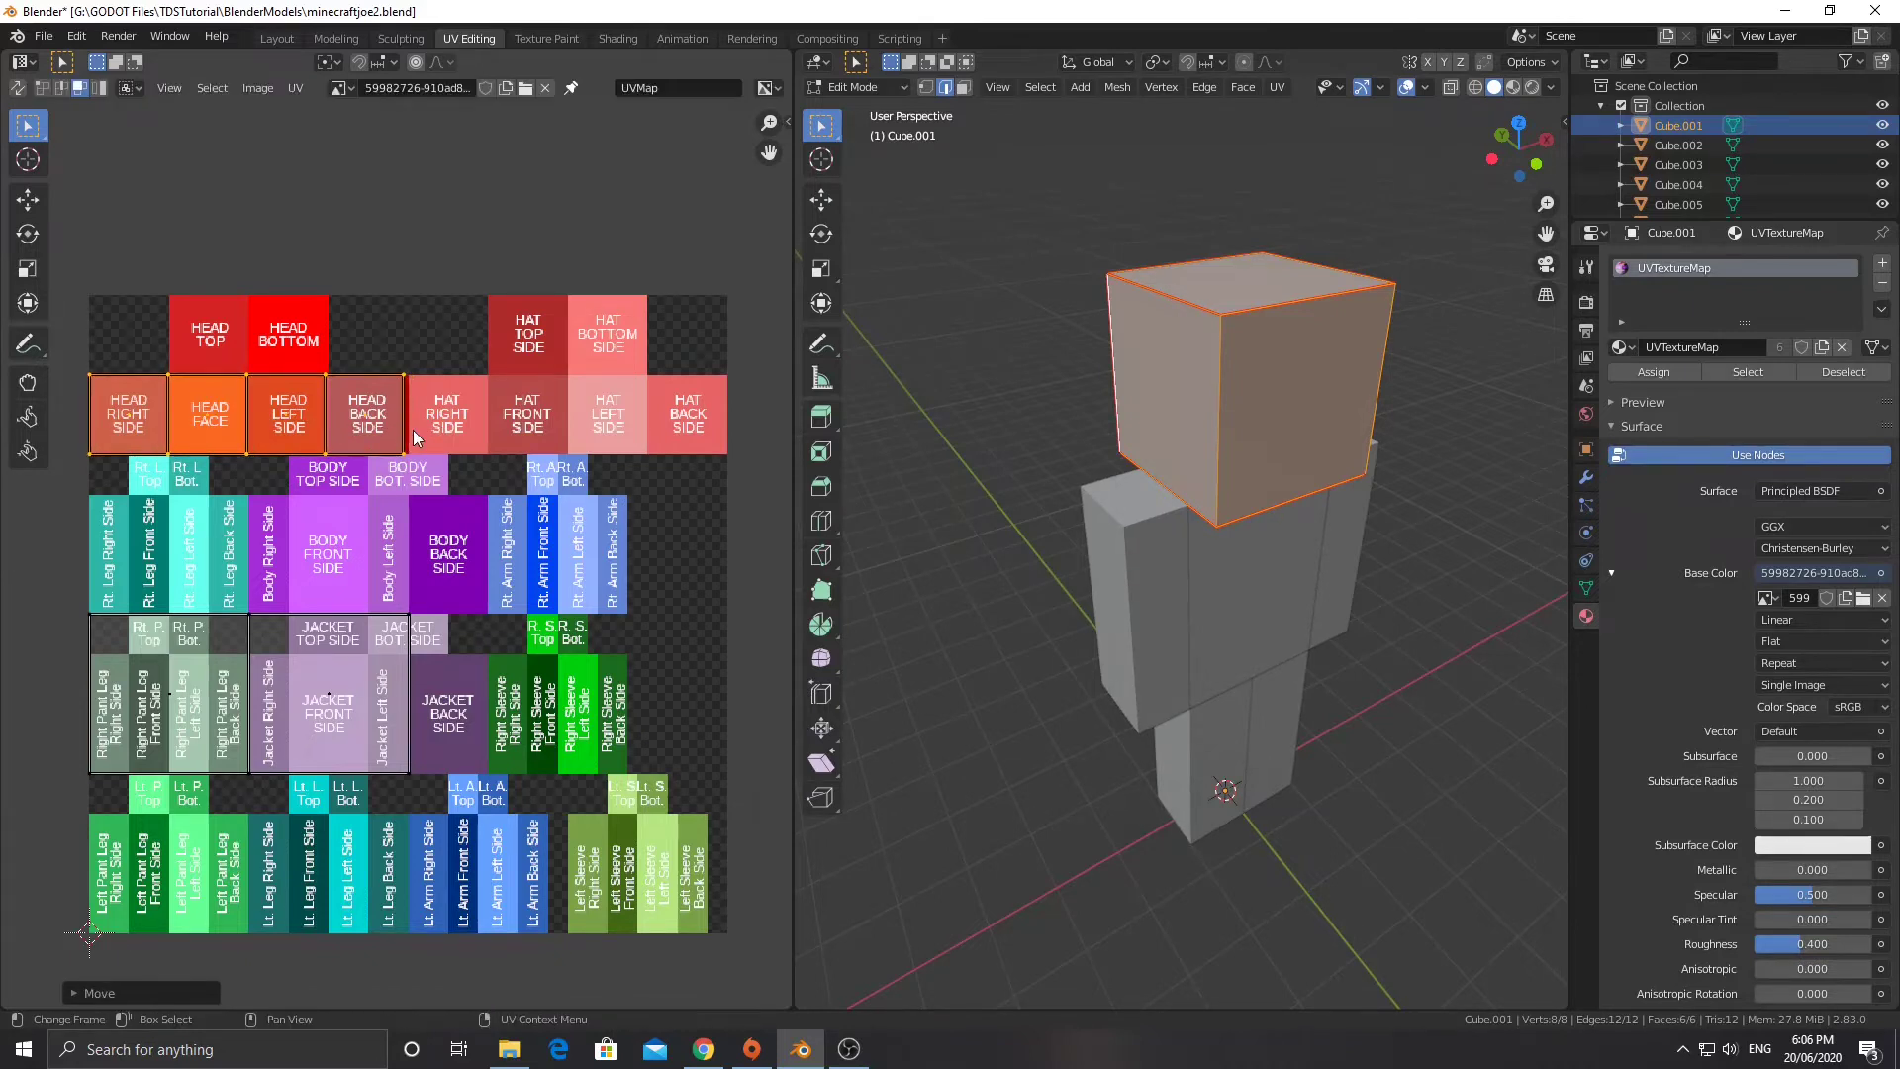
{"action": "scroll", "coordinate": [323, 418], "scroll_direction": "up", "scroll_amount": 4}
Slightly enlarge the head islands and nudge them sideways toward the HEAD squares.
{"action": "middle_click_drag", "start_coordinate": [329, 355], "coordinate": [704, 663]}
{"action": "scroll", "coordinate": [465, 626], "scroll_direction": "up", "scroll_amount": 2}
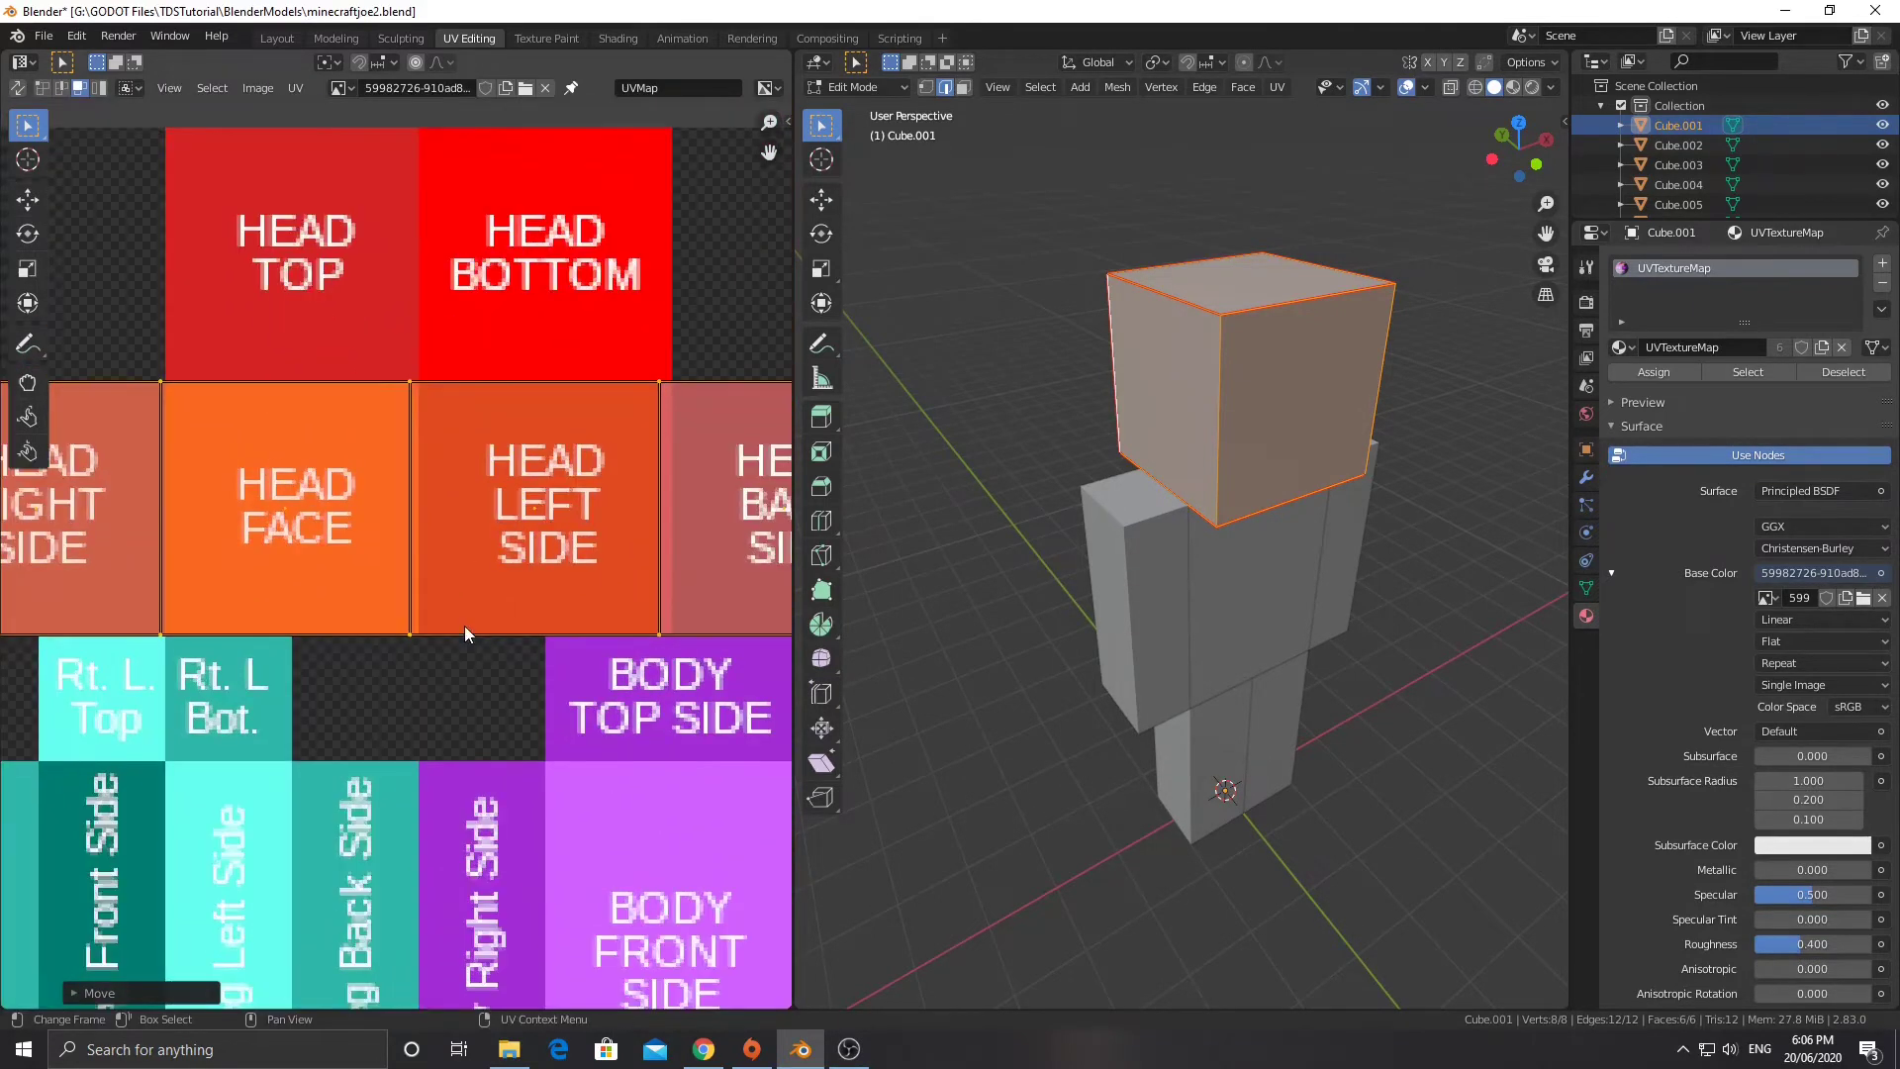
{"action": "key", "text": "s"}
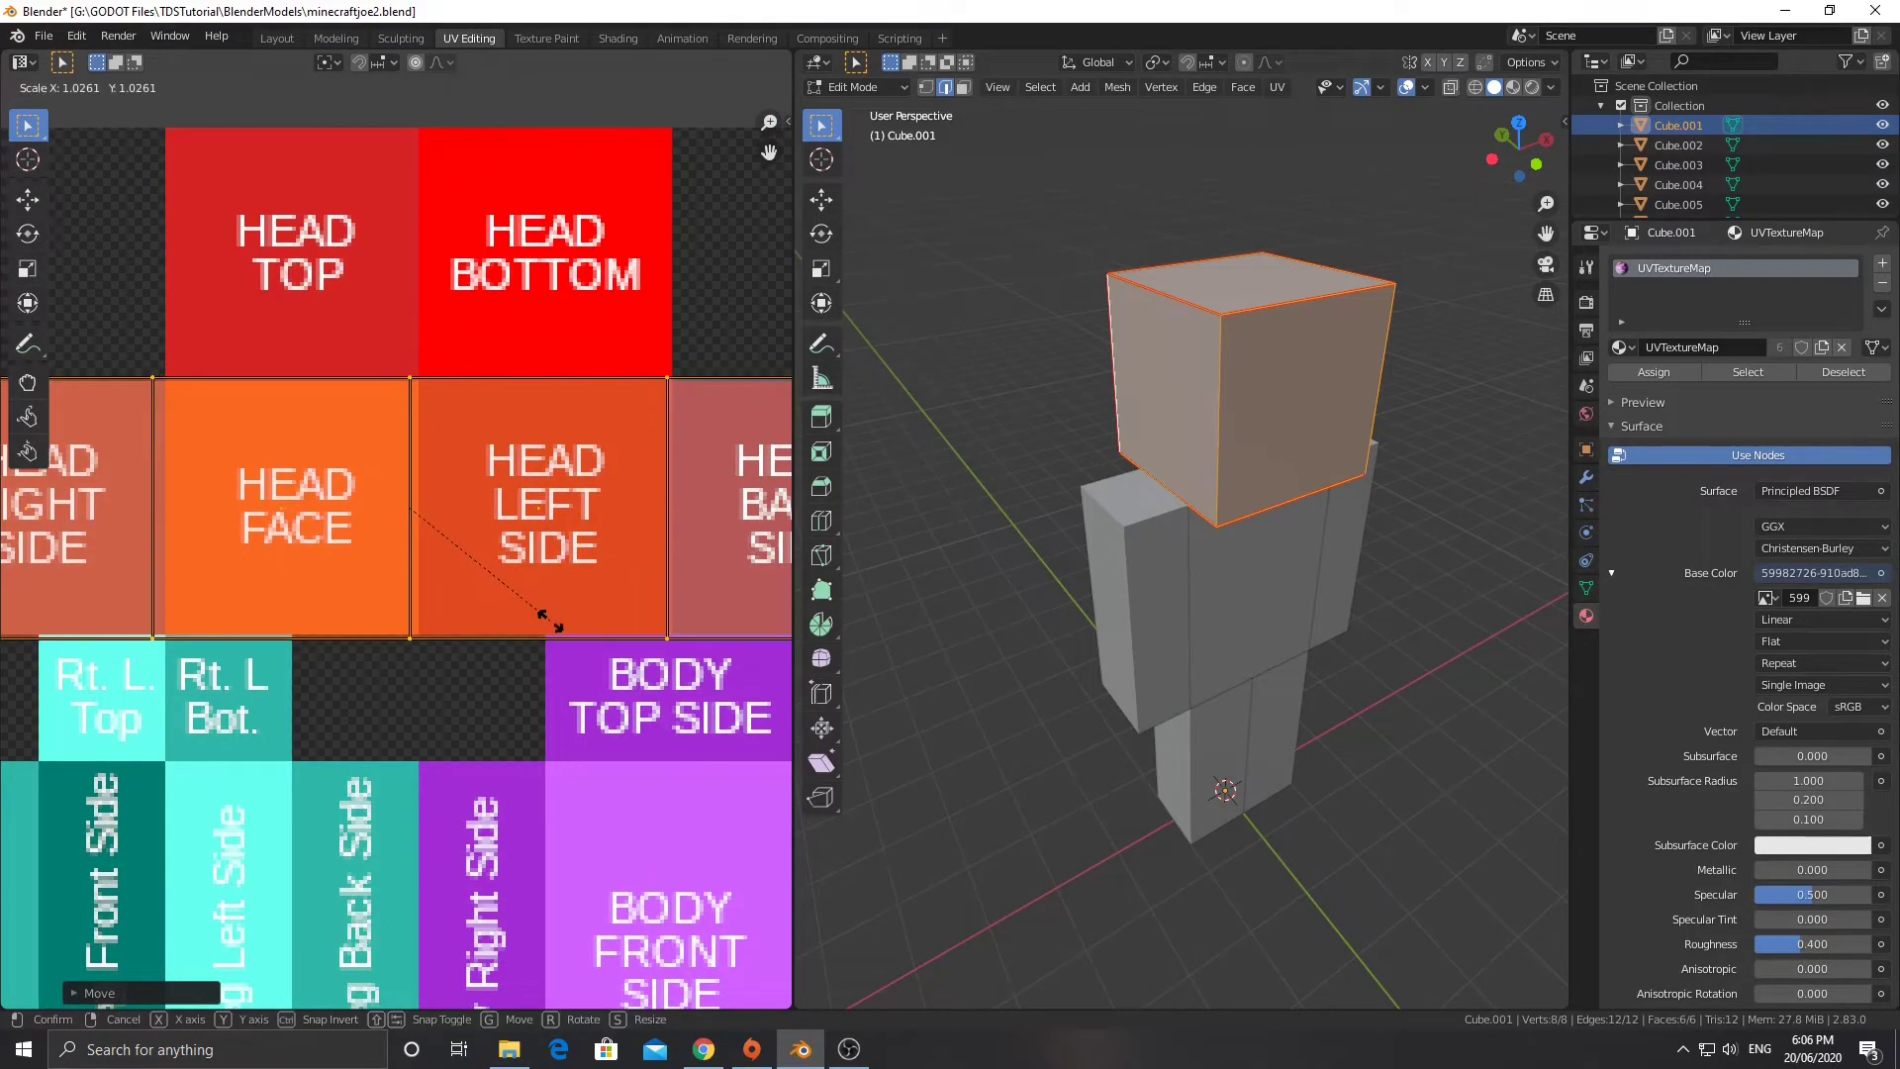
{"action": "left_click", "coordinate": [539, 614]}
{"action": "key", "text": "g"}
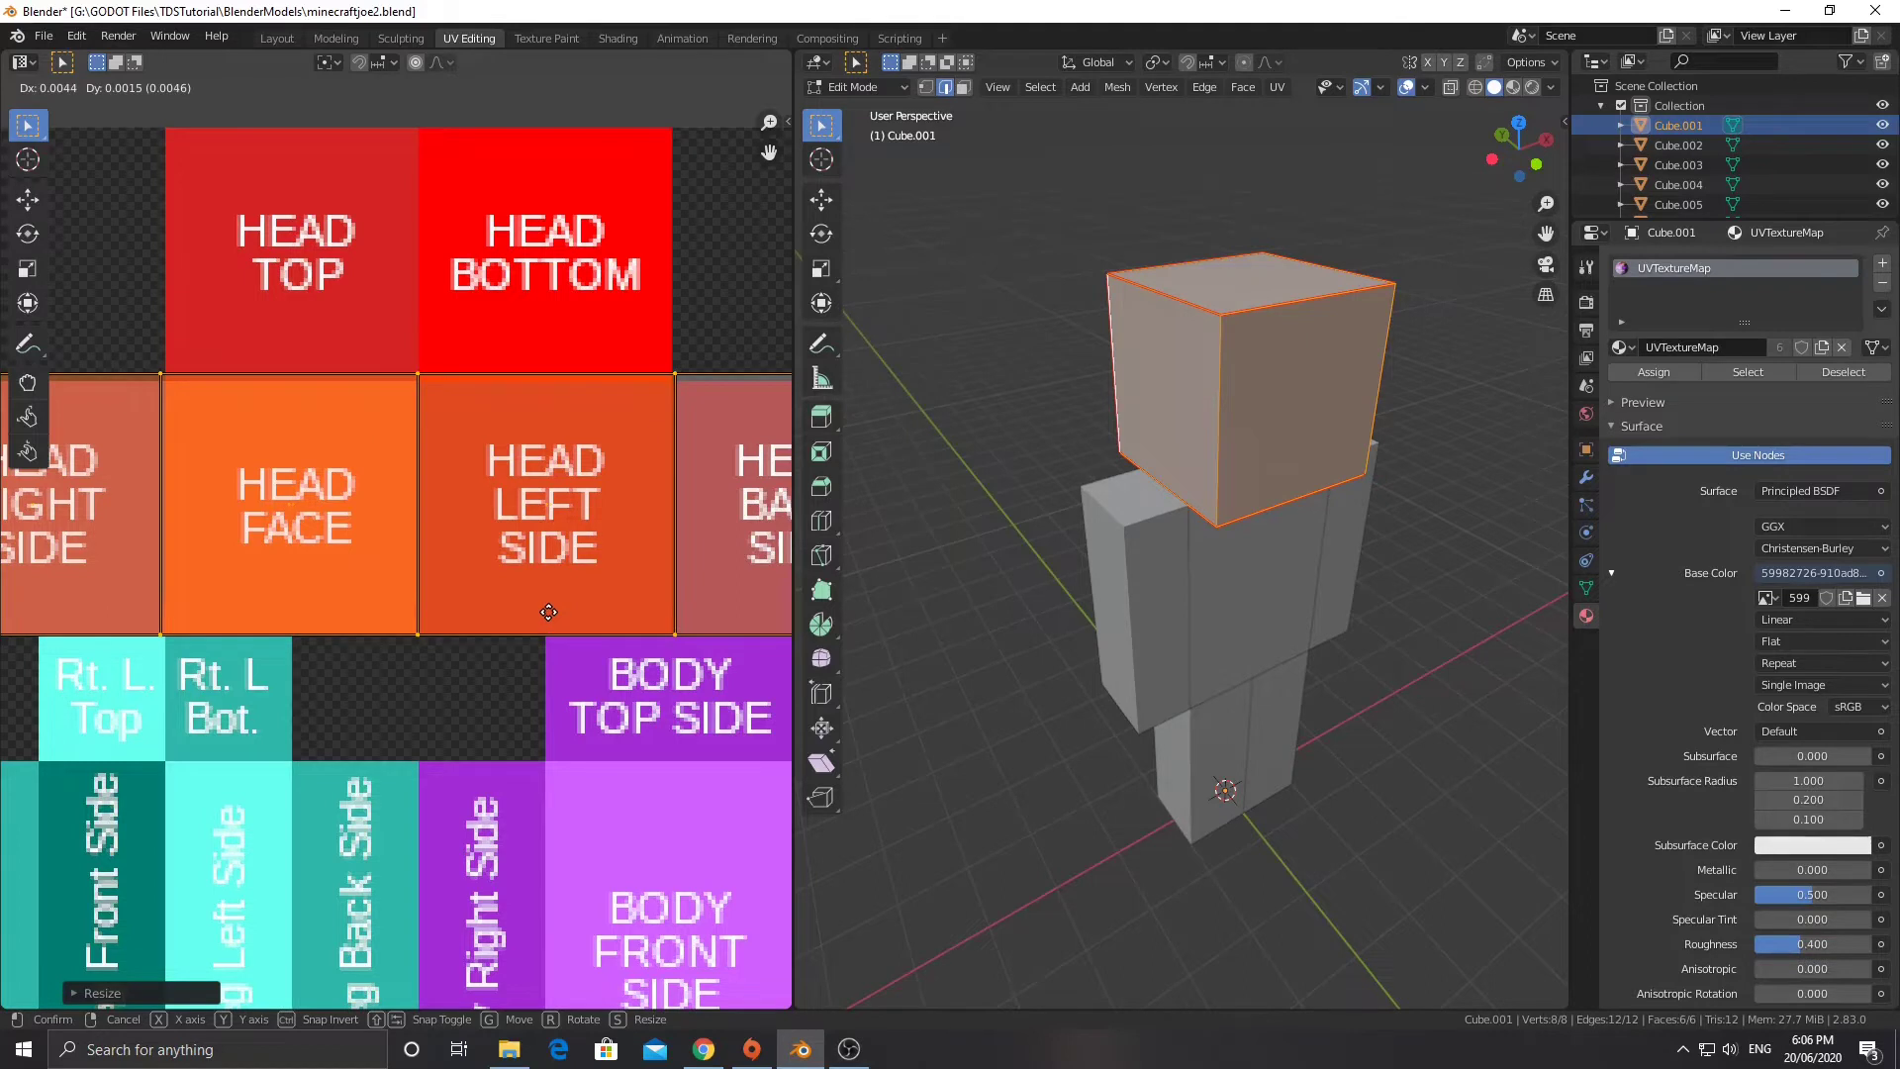
{"action": "left_click", "coordinate": [548, 611]}
{"action": "scroll", "coordinate": [548, 612], "scroll_direction": "down", "scroll_amount": 2}
{"action": "middle_click_drag", "start_coordinate": [390, 603], "coordinate": [132, 612]}
{"action": "scroll", "coordinate": [423, 617], "scroll_direction": "up", "scroll_amount": 1}
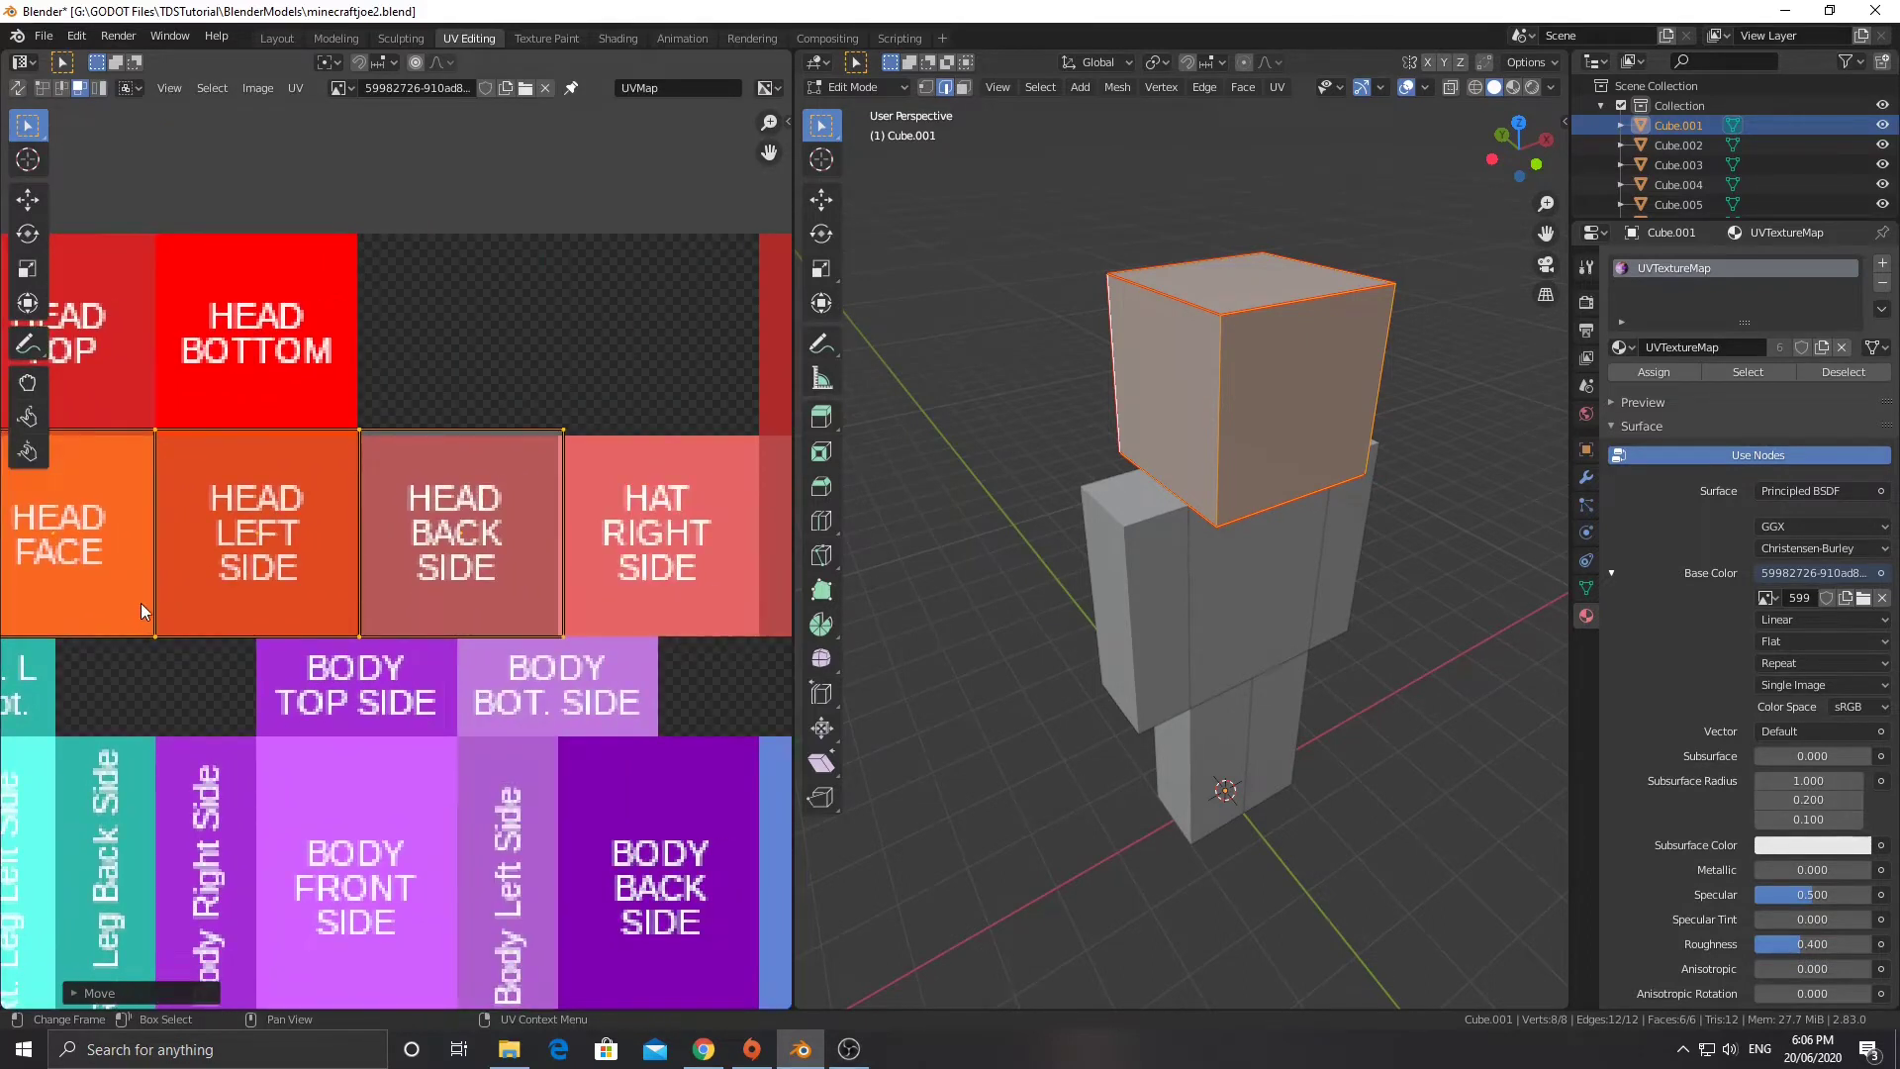
{"action": "scroll", "coordinate": [144, 602], "scroll_direction": "up", "scroll_amount": 1}
{"action": "middle_click_drag", "start_coordinate": [144, 602], "coordinate": [395, 615]}
{"action": "scroll", "coordinate": [395, 615], "scroll_direction": "down", "scroll_amount": 1}
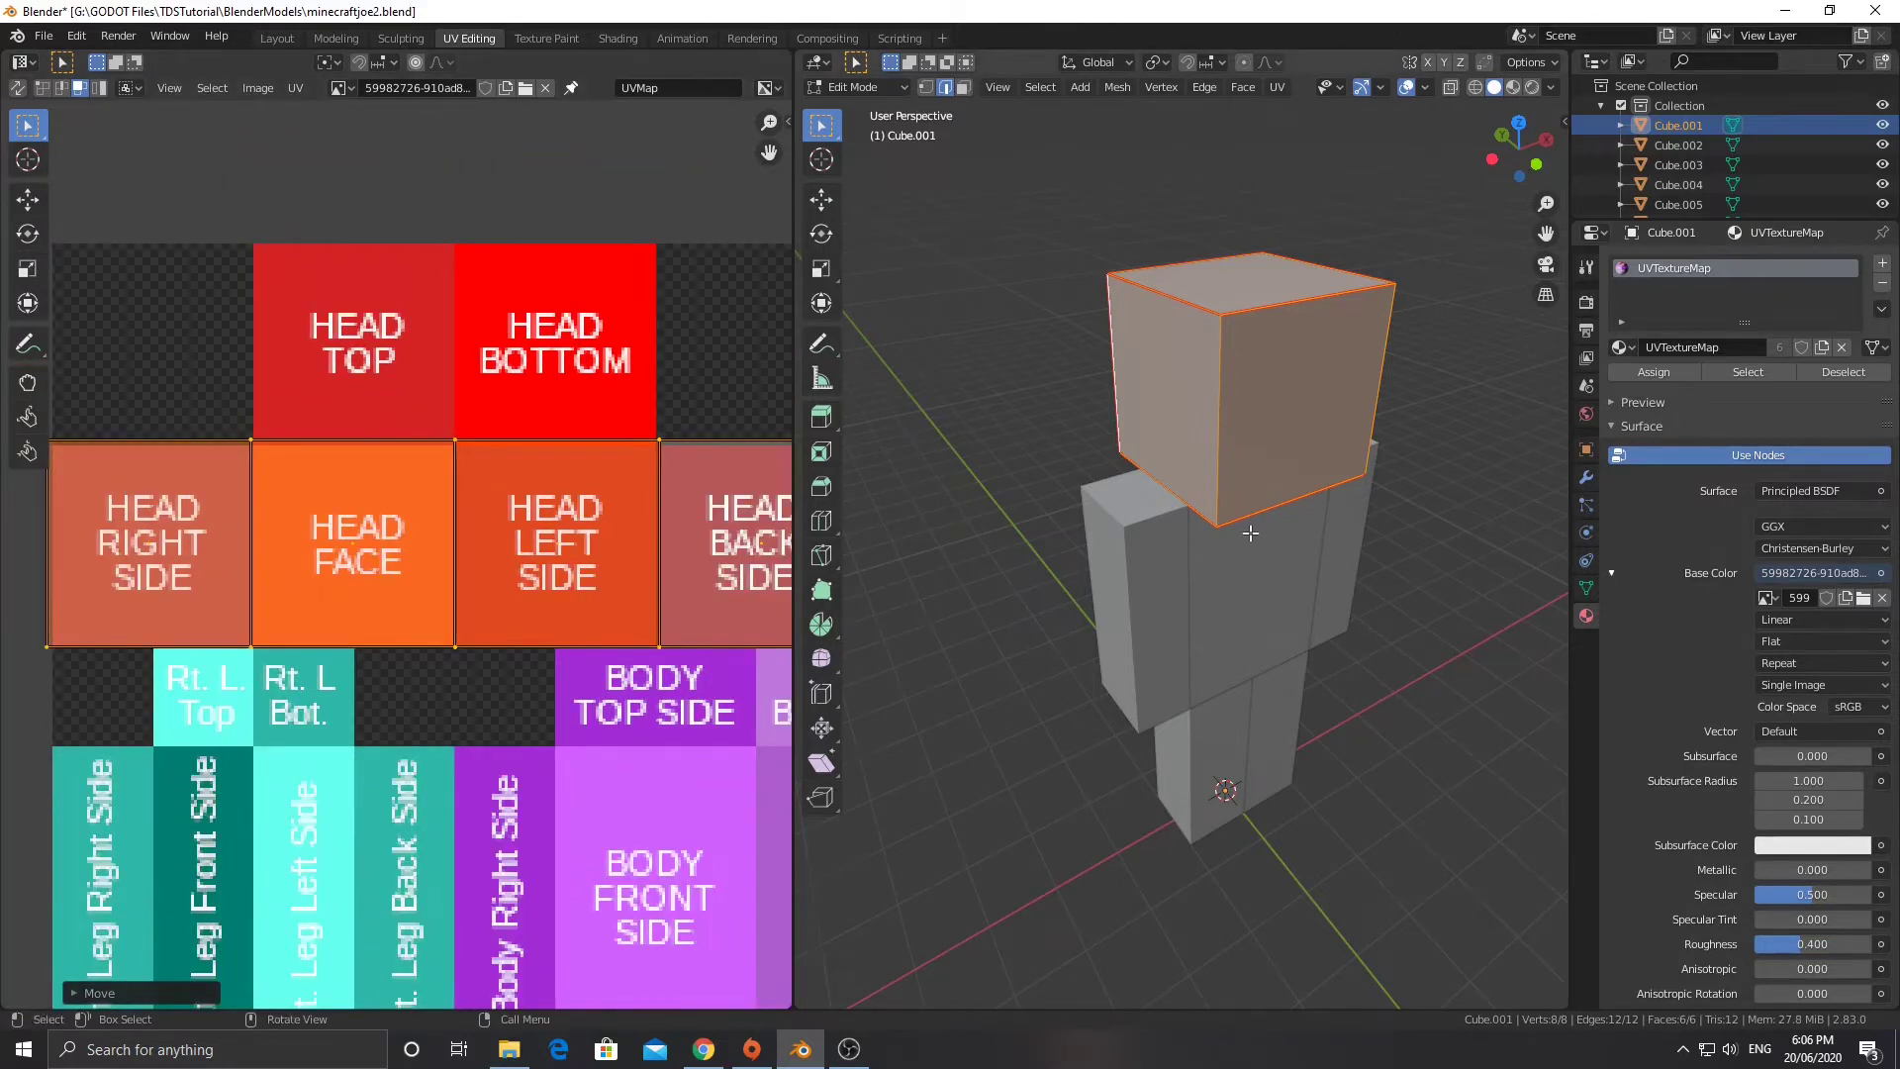
Shrink the head islands slightly and move them down onto the HEAD tile borders.
{"action": "middle_click_drag", "start_coordinate": [1049, 514], "coordinate": [1145, 511]}
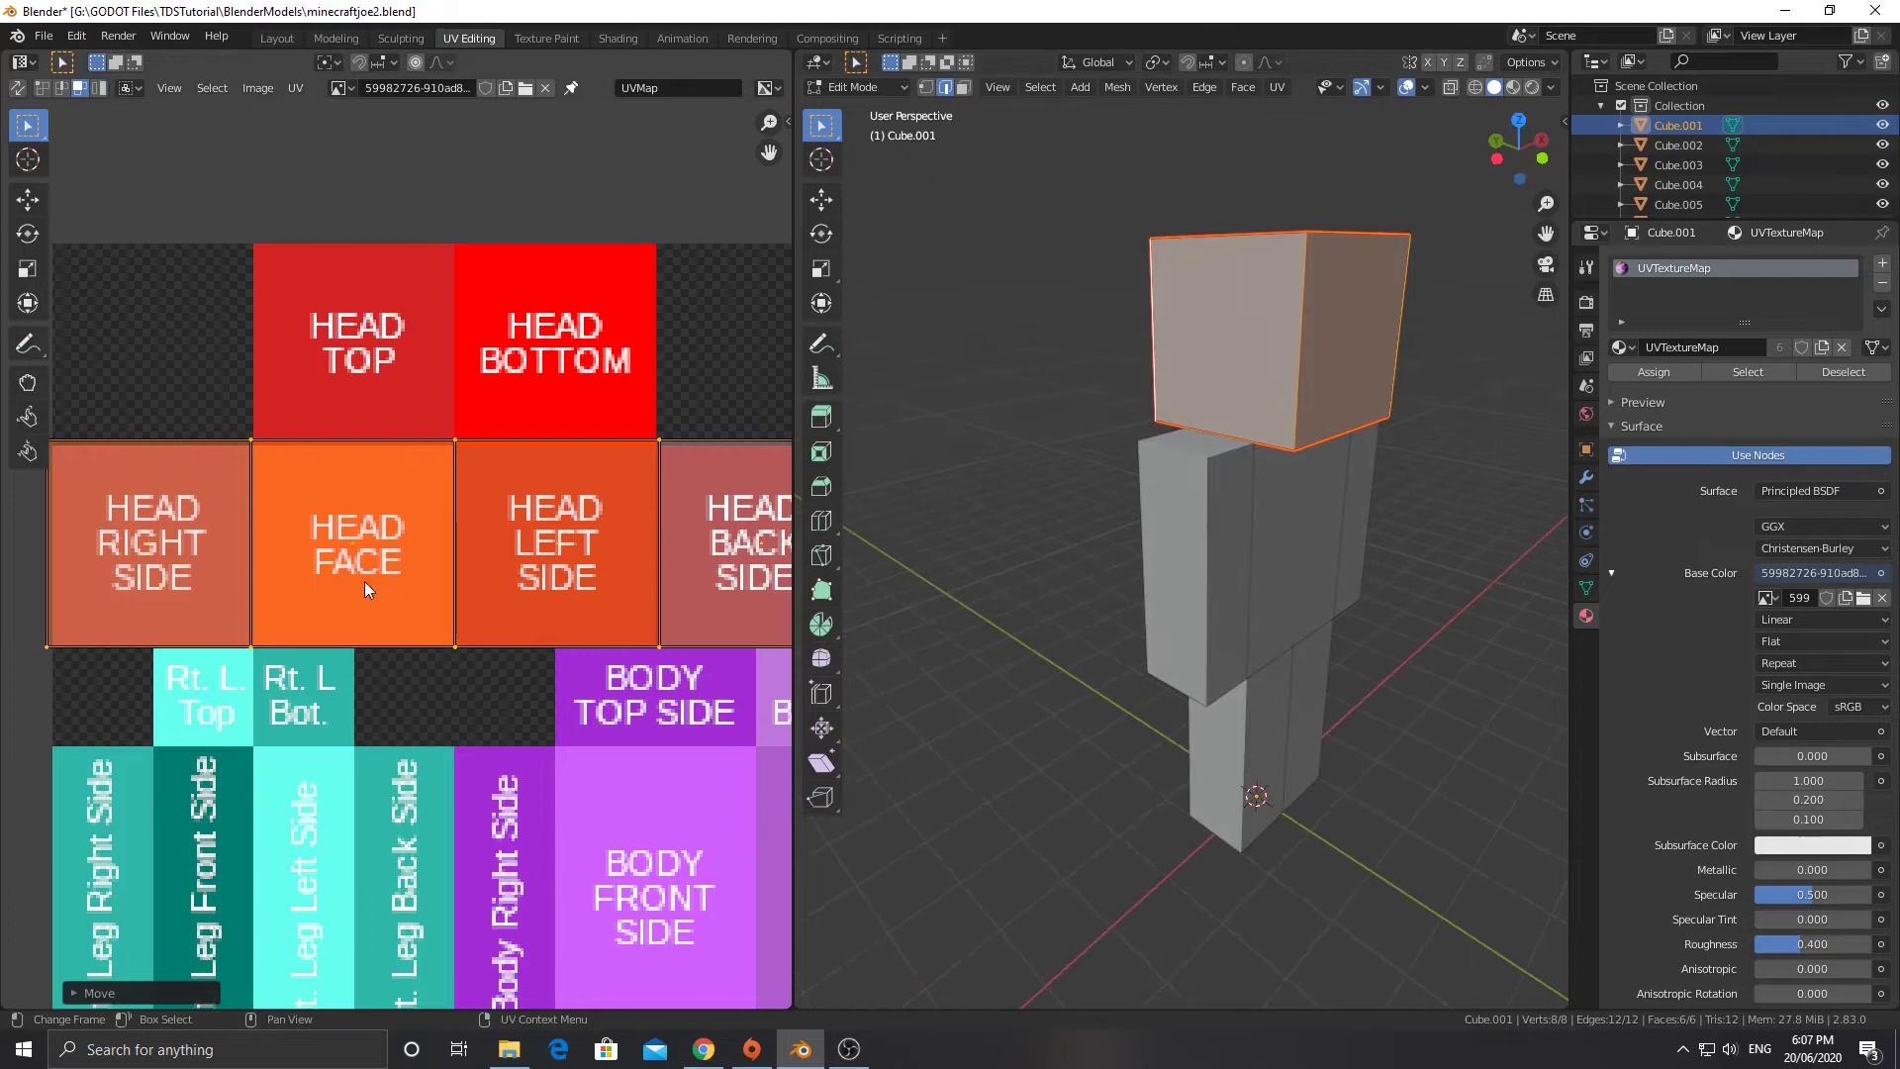
{"action": "middle_click_drag", "start_coordinate": [295, 587], "coordinate": [335, 584]}
{"action": "key", "text": "s"}
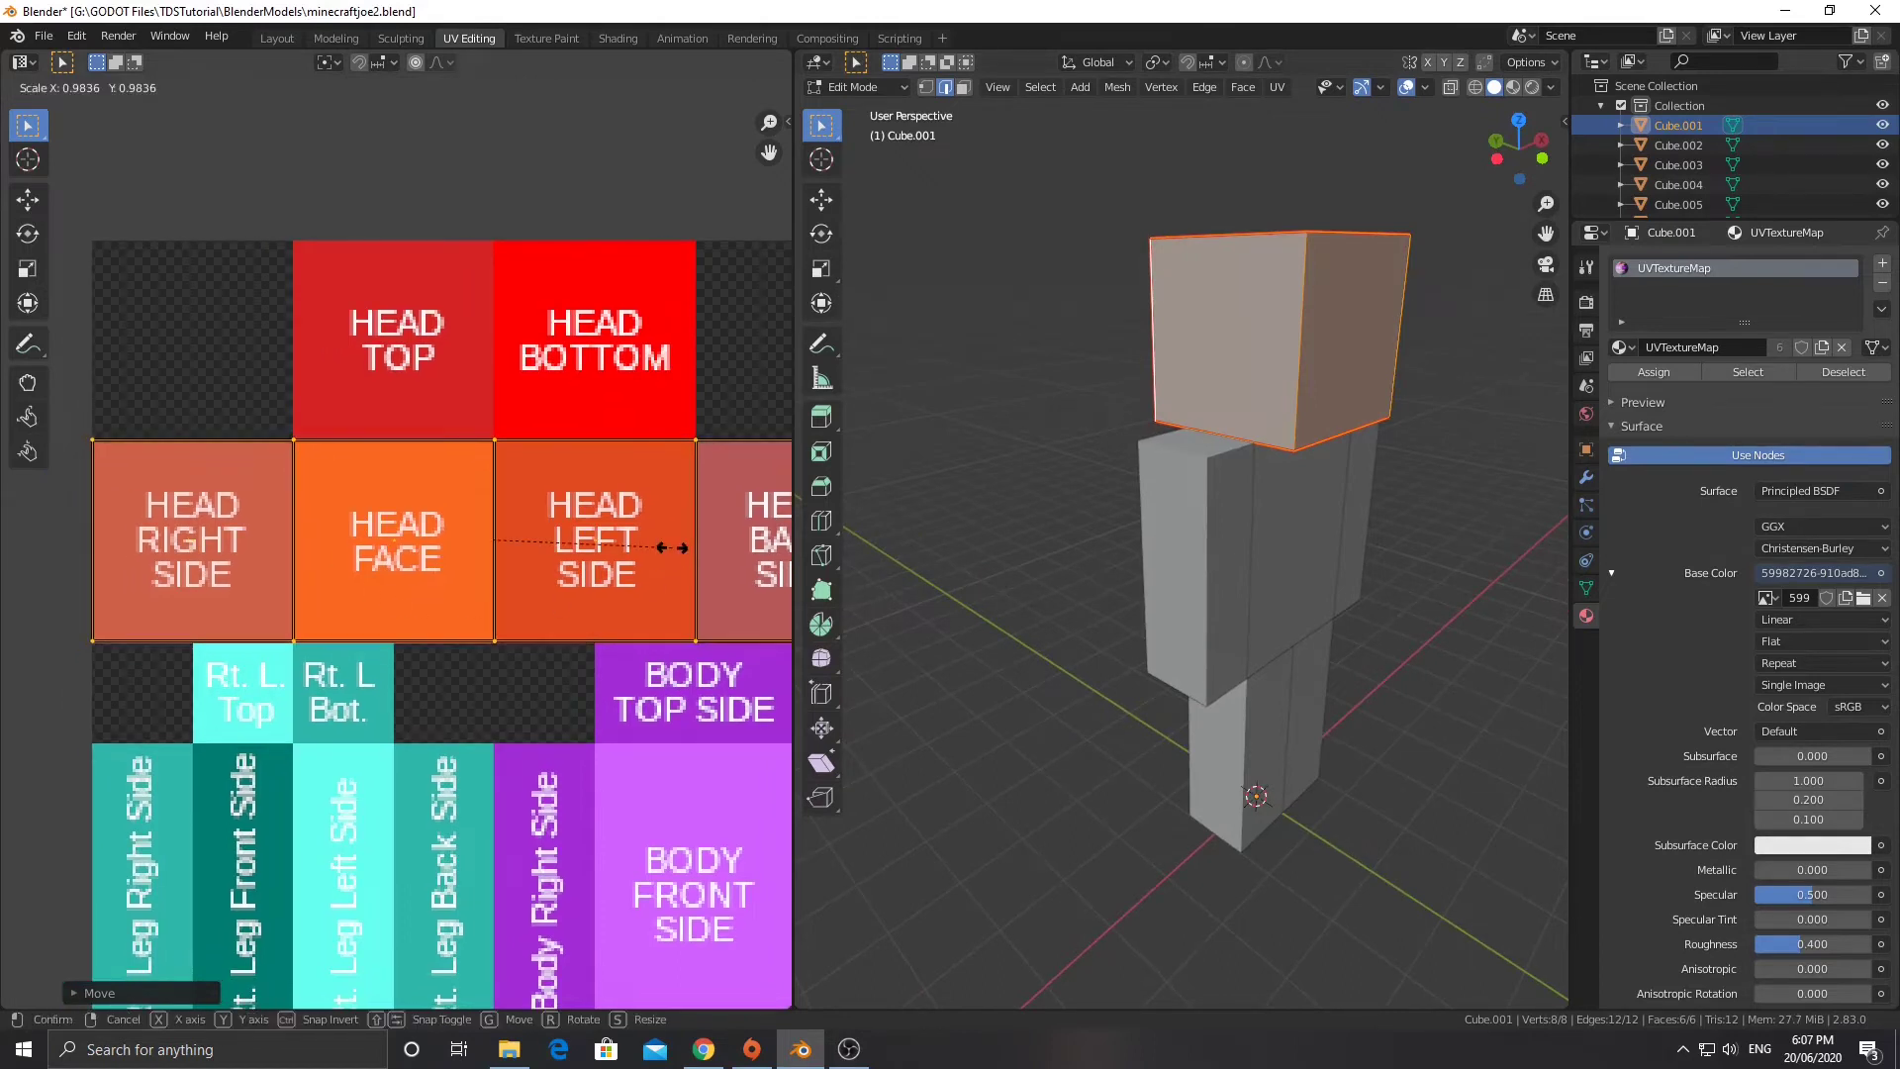
{"action": "left_click", "coordinate": [673, 548]}
{"action": "middle_click_drag", "start_coordinate": [590, 585], "coordinate": [388, 586]}
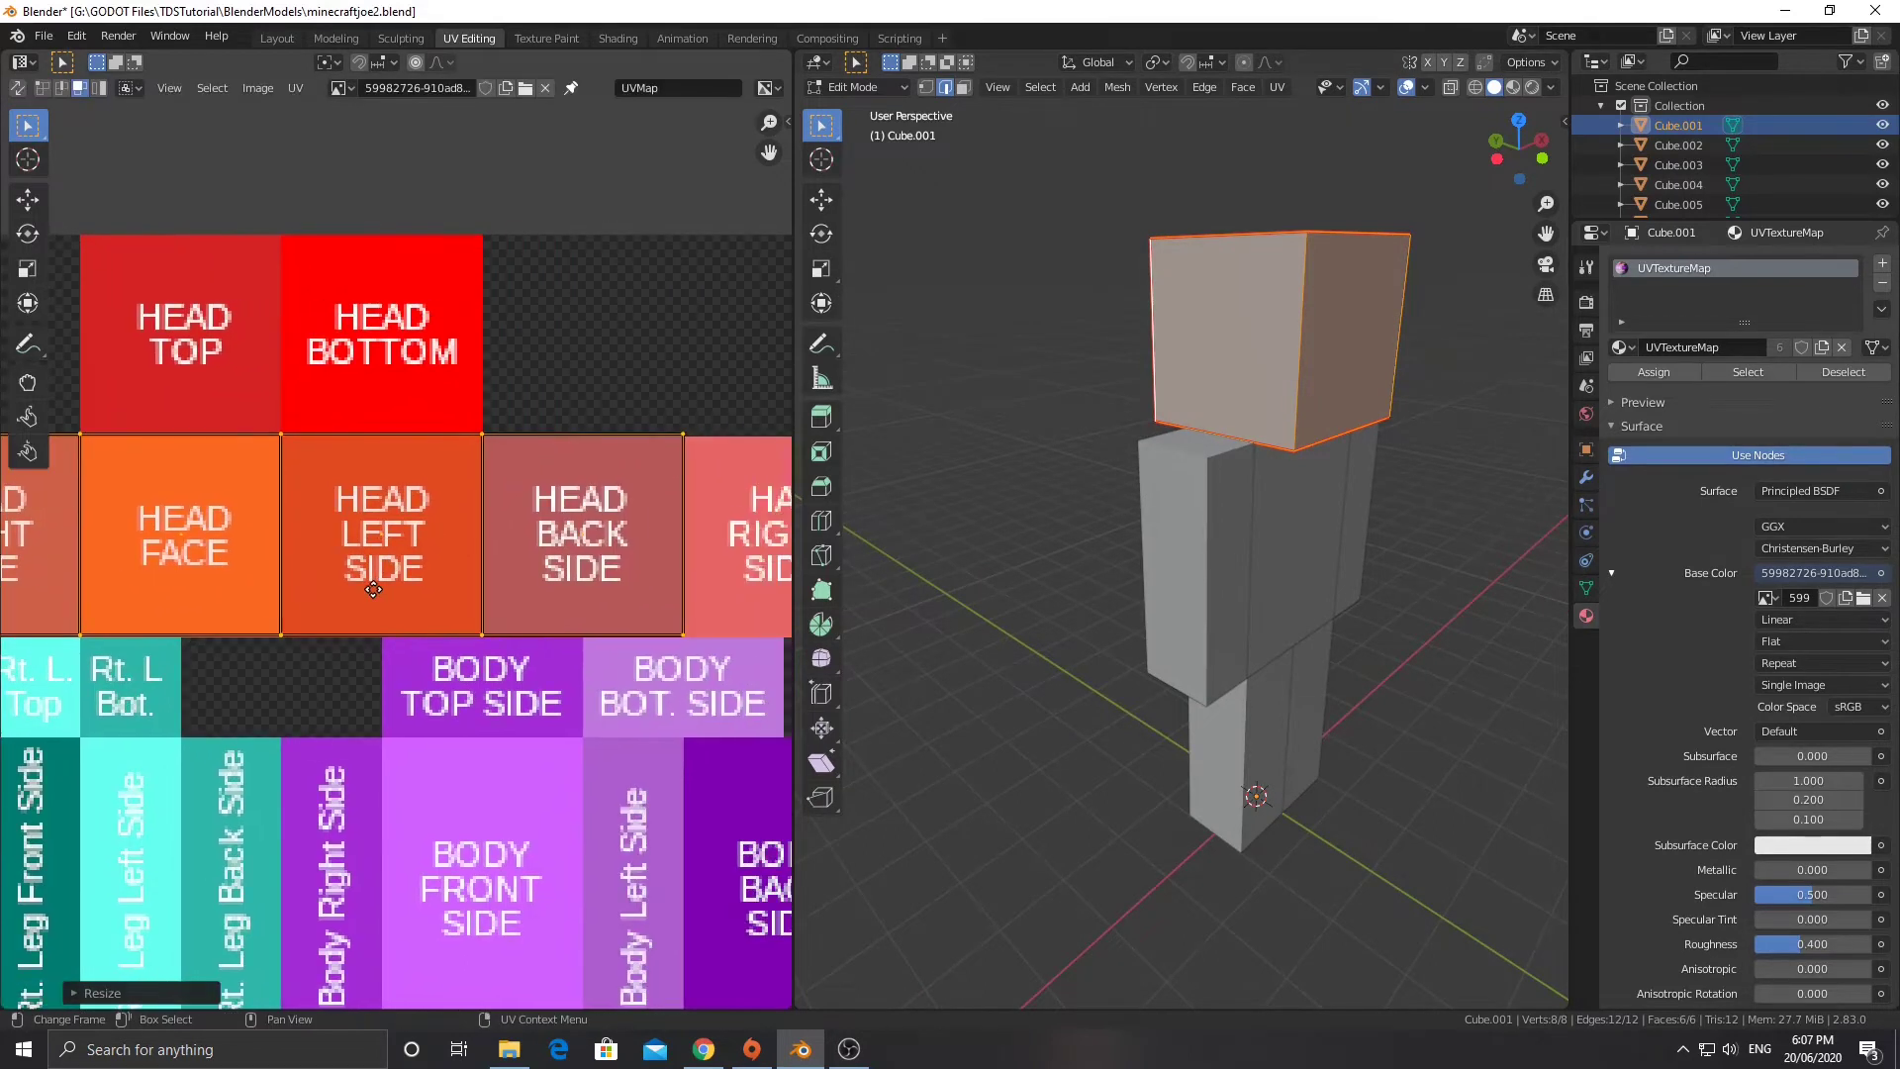
{"action": "scroll", "coordinate": [388, 586], "scroll_direction": "up", "scroll_amount": 2}
{"action": "key", "text": "g"}
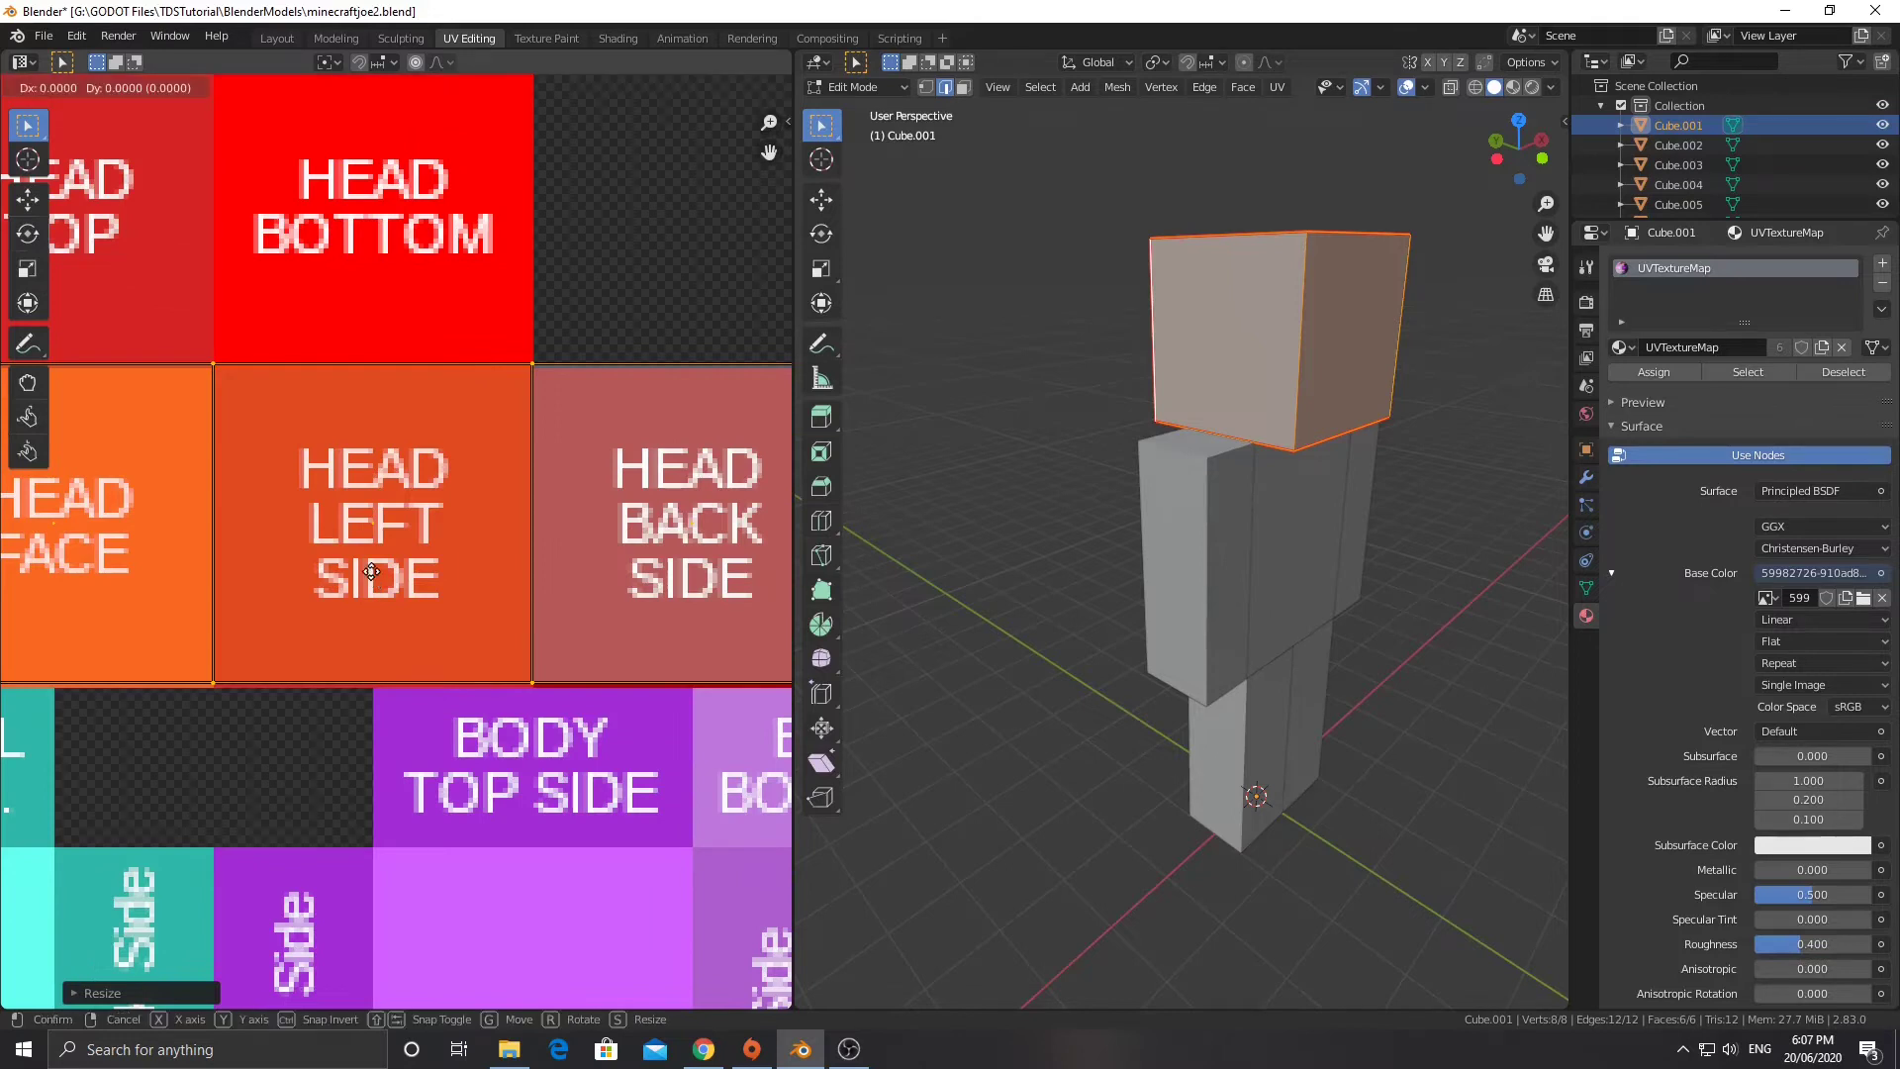
{"action": "left_click", "coordinate": [372, 576]}
{"action": "middle_click_drag", "start_coordinate": [371, 576], "coordinate": [699, 569]}
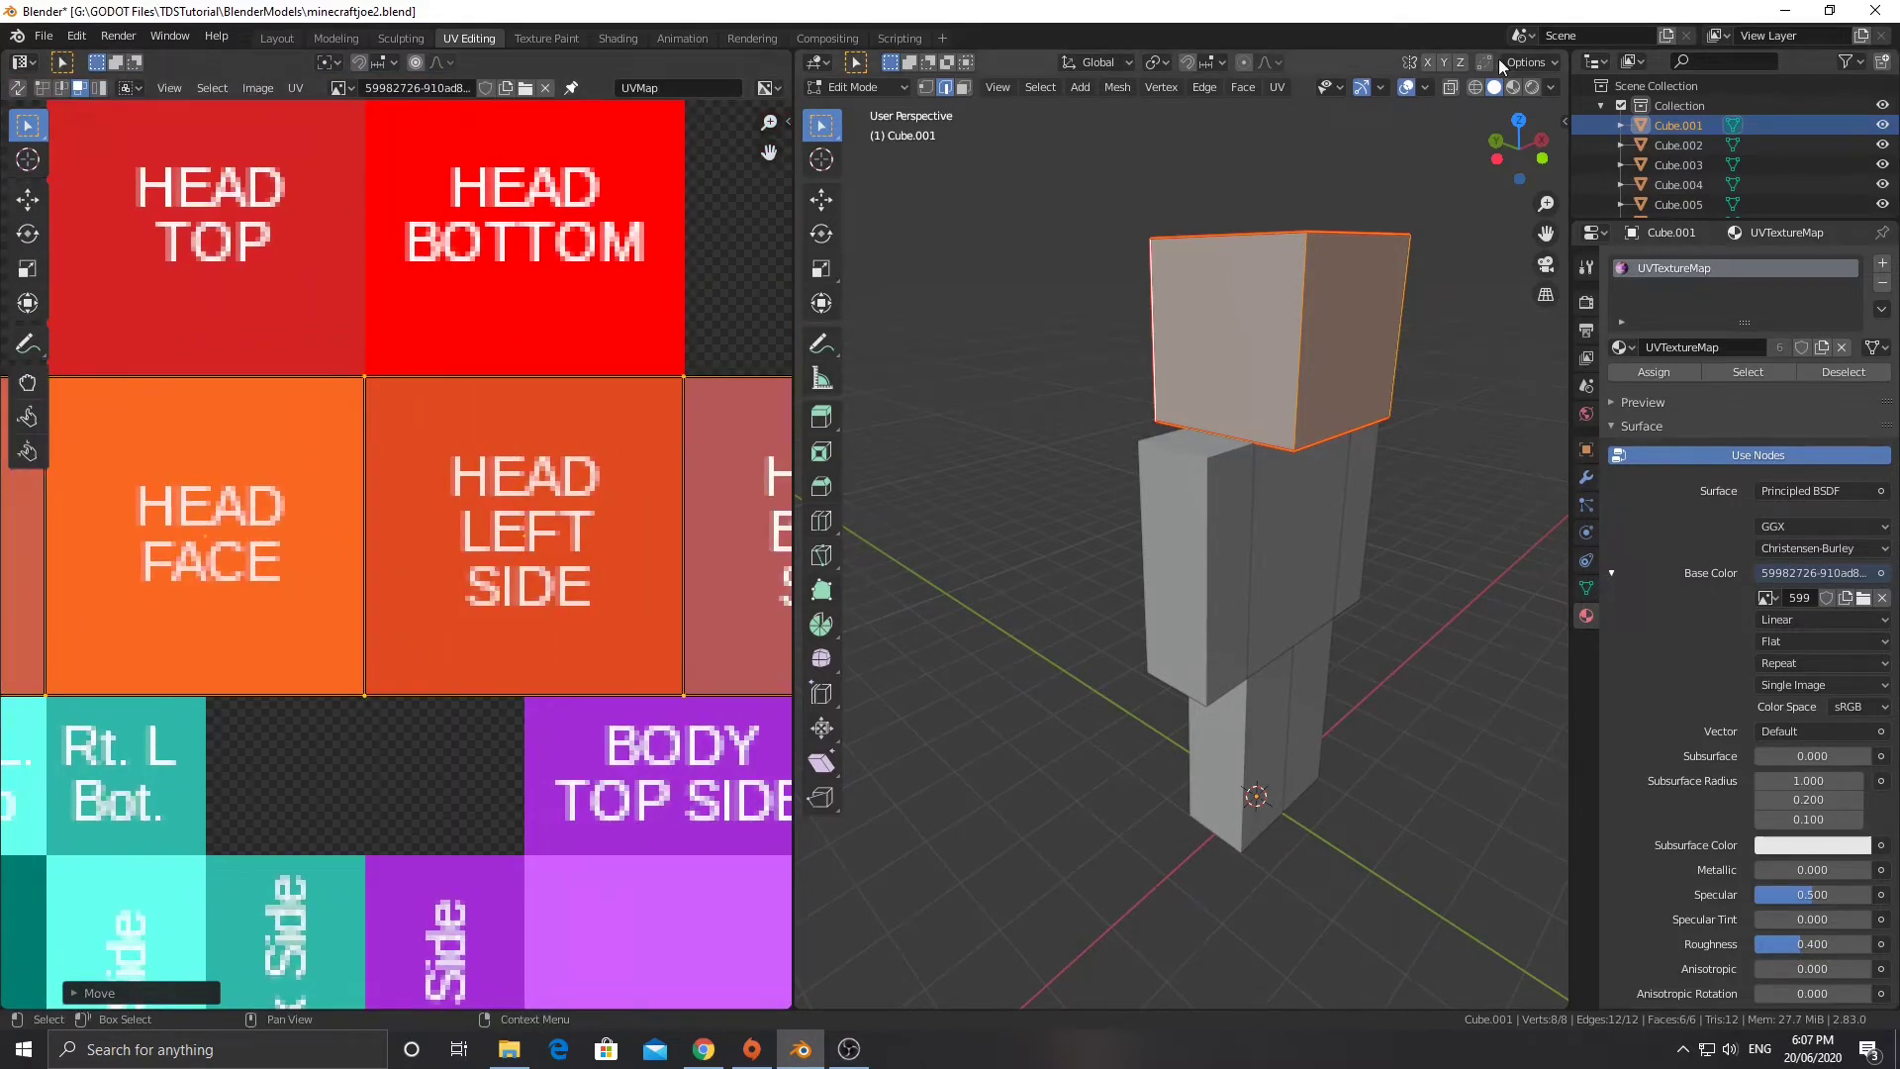
Switch to Material Preview and orbit to check the HEAD FACE and side labels.
{"action": "left_click", "coordinate": [1514, 88]}
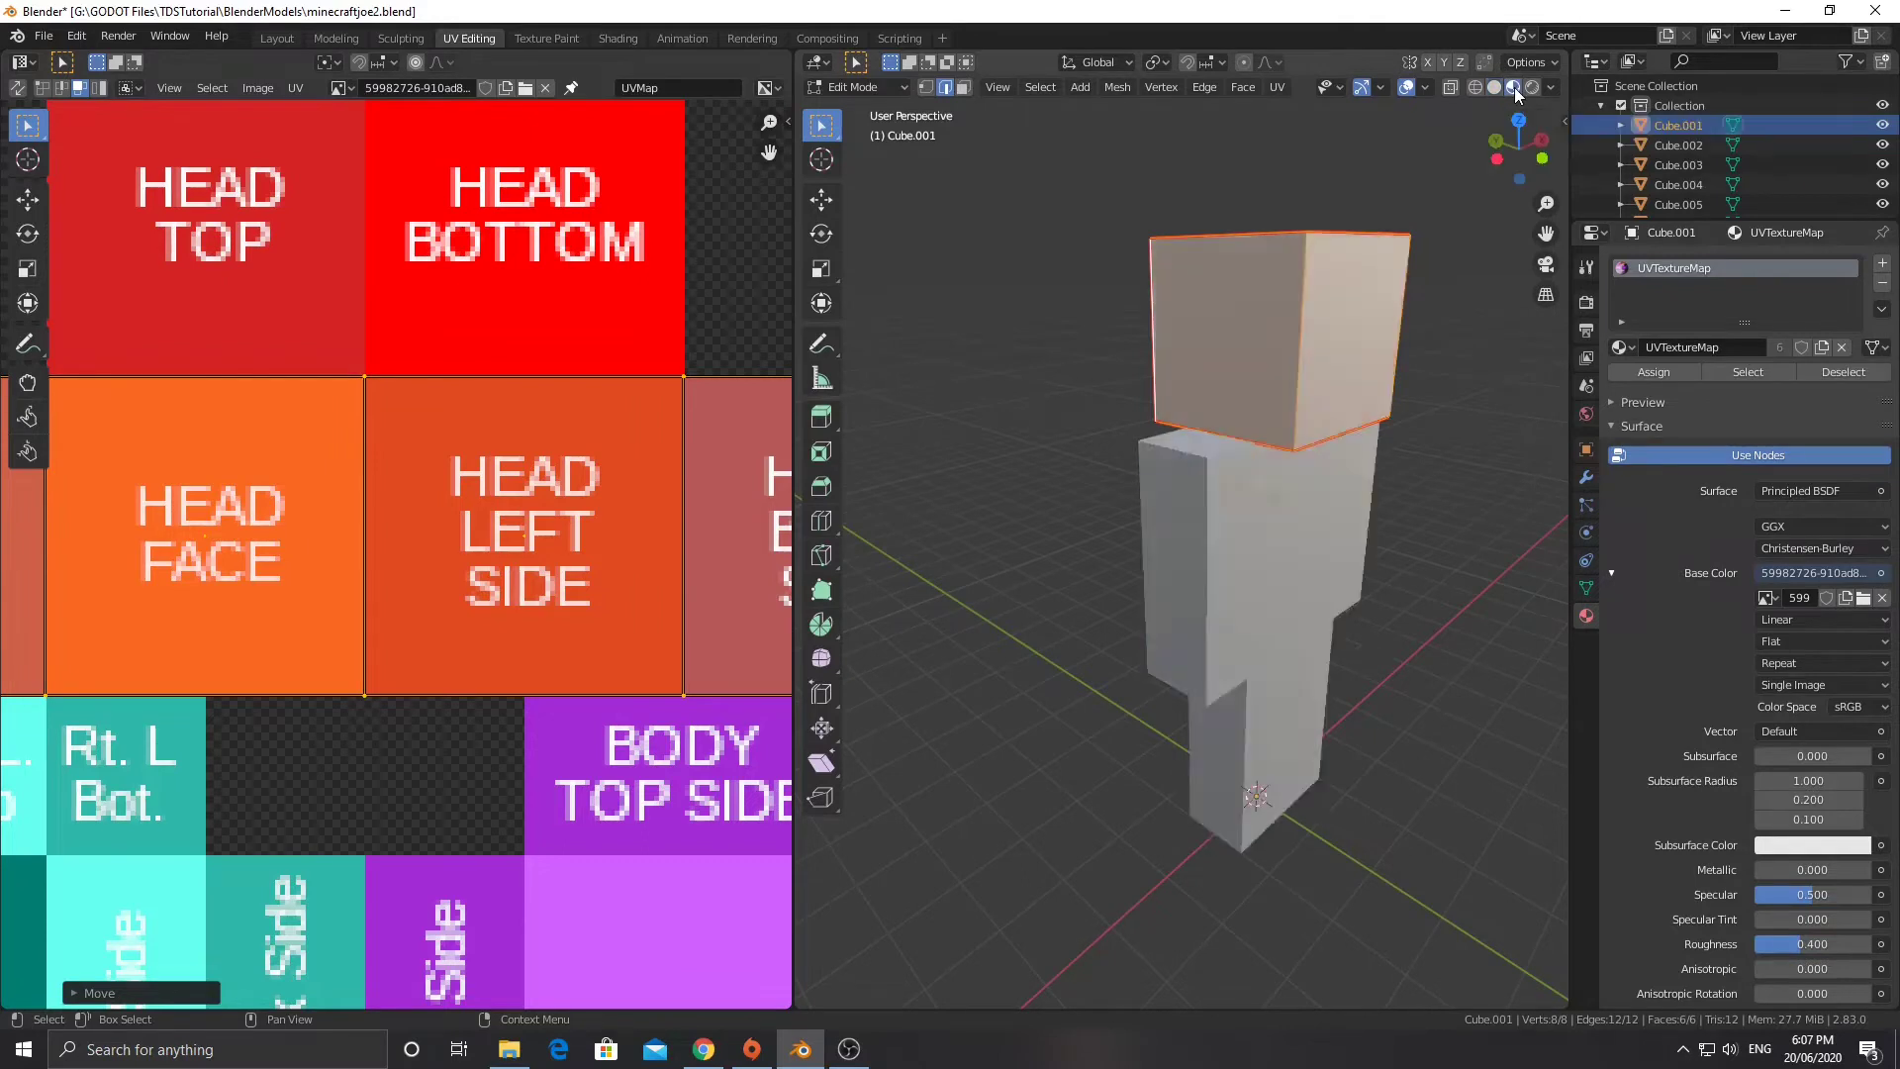
{"action": "mouse_move", "coordinate": [1197, 356]}
{"action": "middle_mouse_down"}
{"action": "mouse_move", "coordinate": [1164, 343]}
{"action": "mouse_move", "coordinate": [1556, 350]}
{"action": "mouse_move", "coordinate": [1272, 337]}
{"action": "middle_mouse_up"}
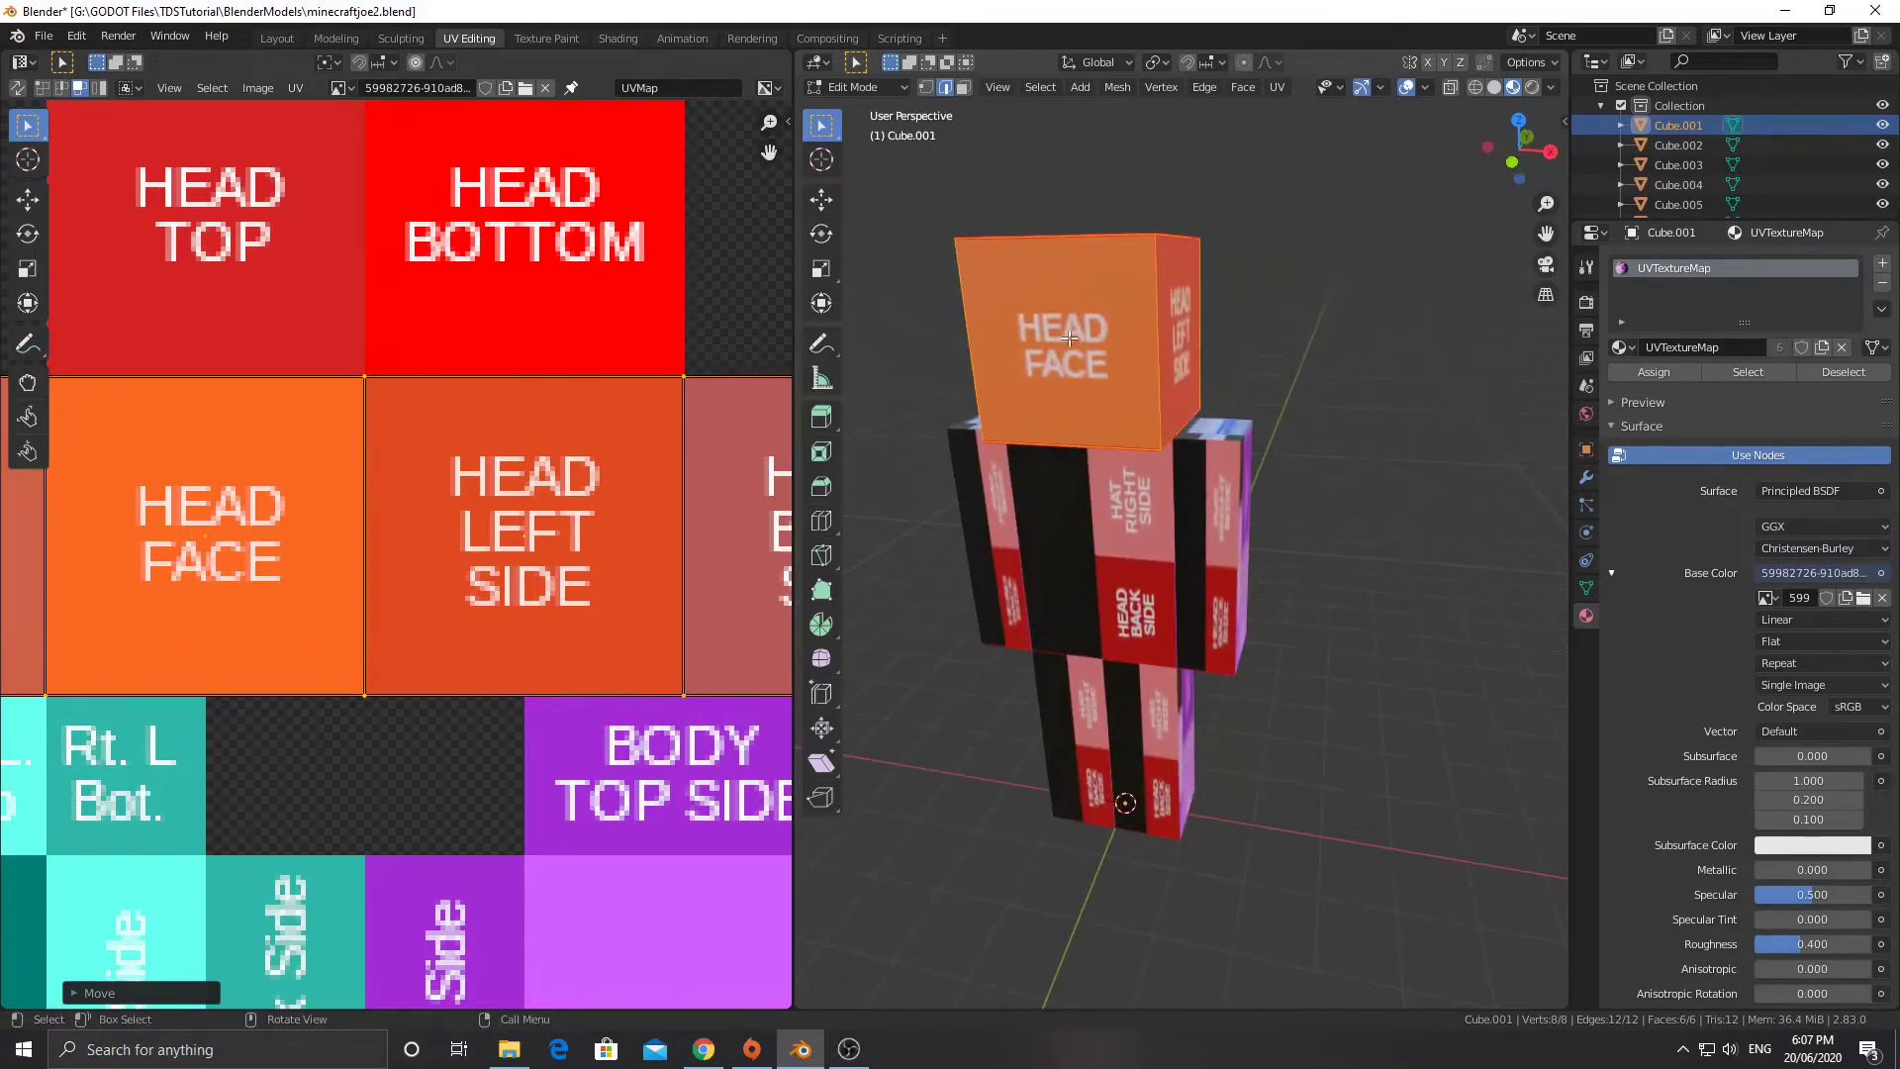
{"action": "middle_click_drag", "start_coordinate": [1138, 344], "coordinate": [1208, 406]}
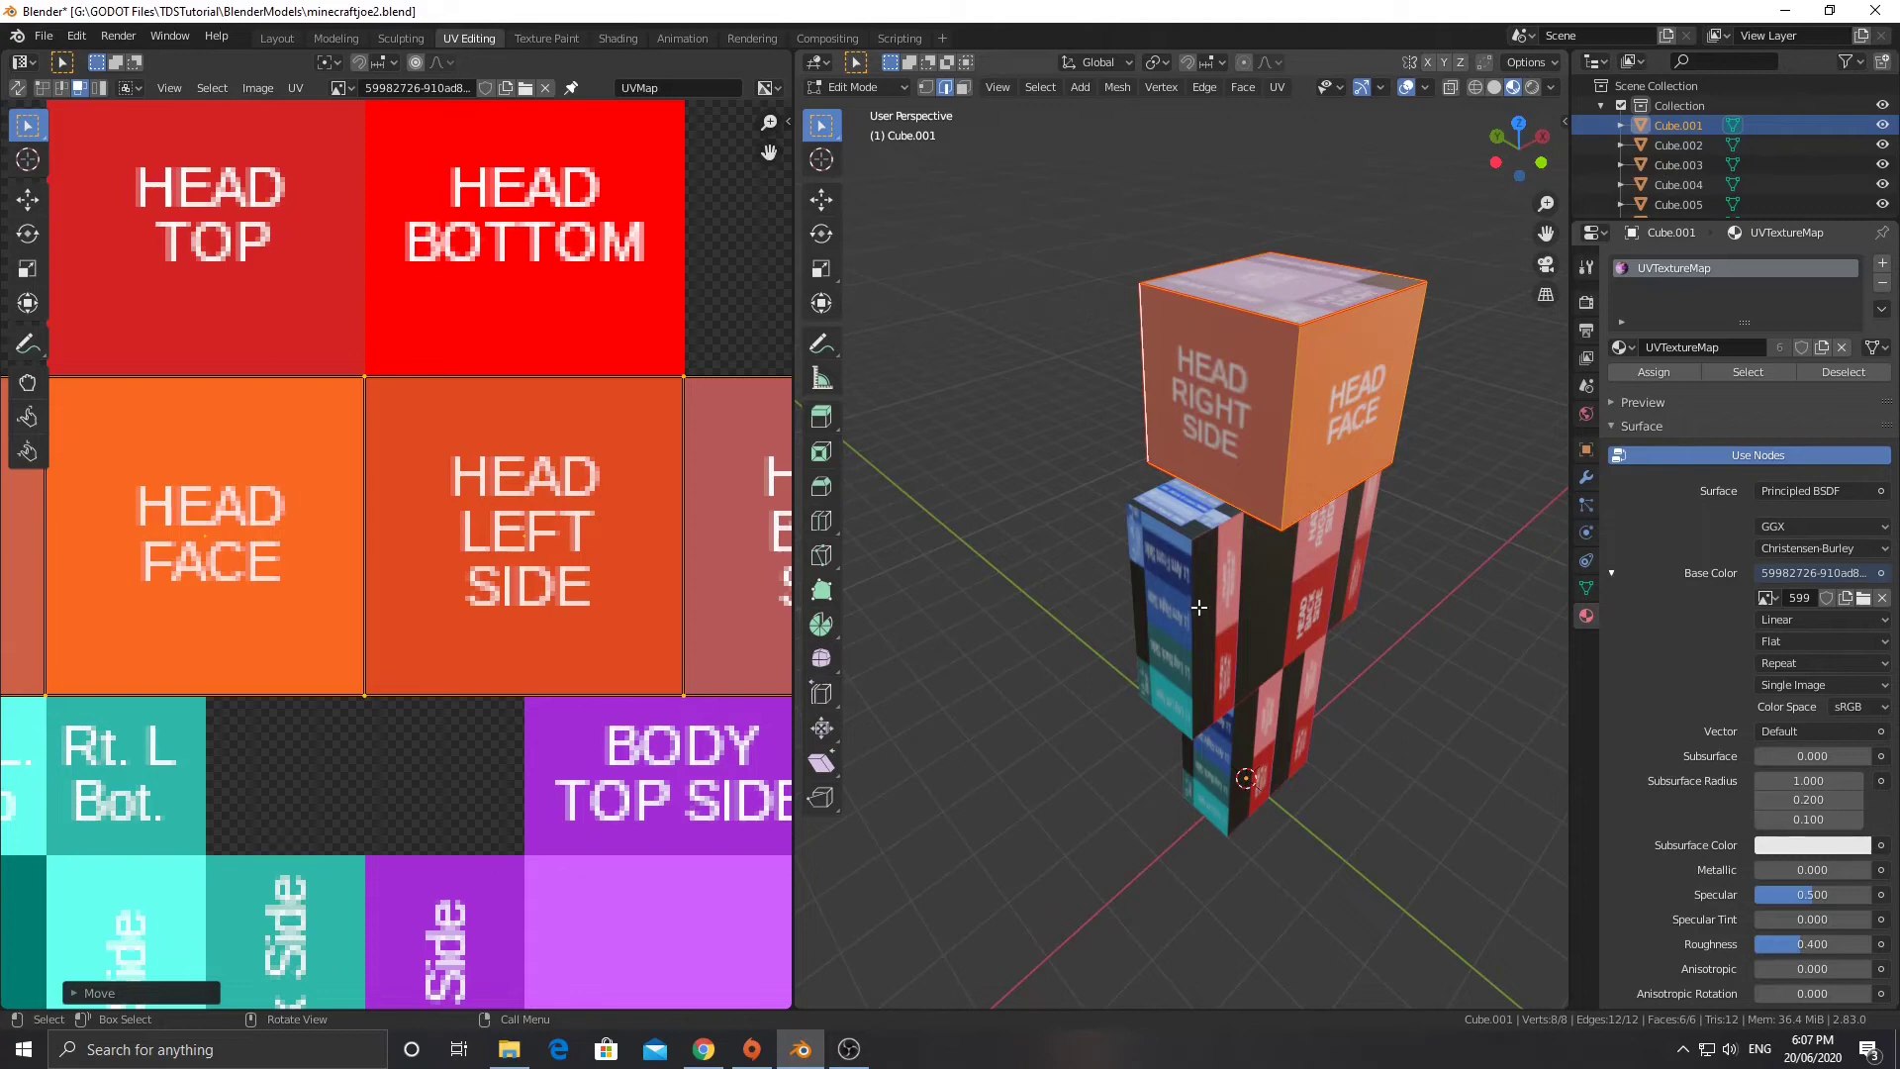
{"action": "middle_click_drag", "start_coordinate": [1198, 604], "coordinate": [1235, 481]}
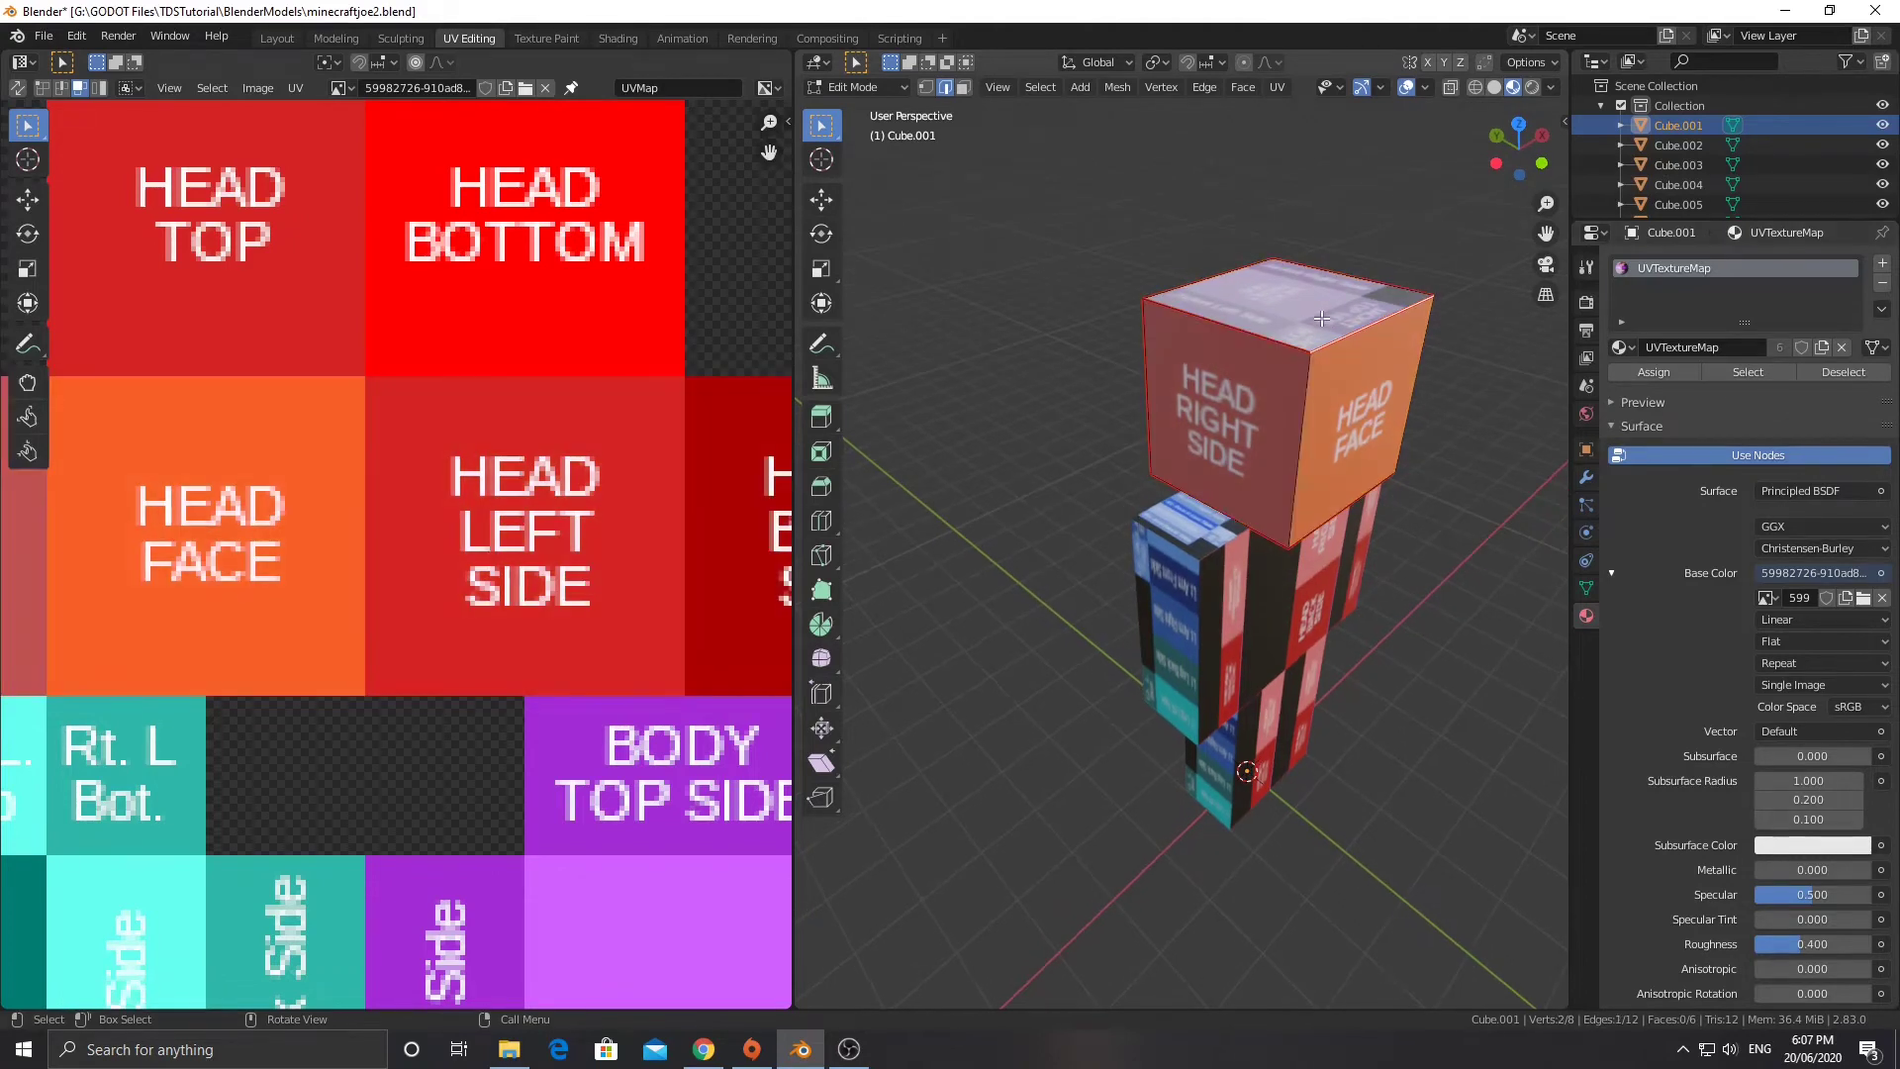
Select the head's top face and scale and move its UV island over HEAD TOP.
{"action": "left_click", "coordinate": [1322, 336]}
{"action": "left_click", "coordinate": [963, 87]}
{"action": "left_click", "coordinate": [1162, 310]}
{"action": "scroll", "coordinate": [462, 731], "scroll_direction": "down", "scroll_amount": 6}
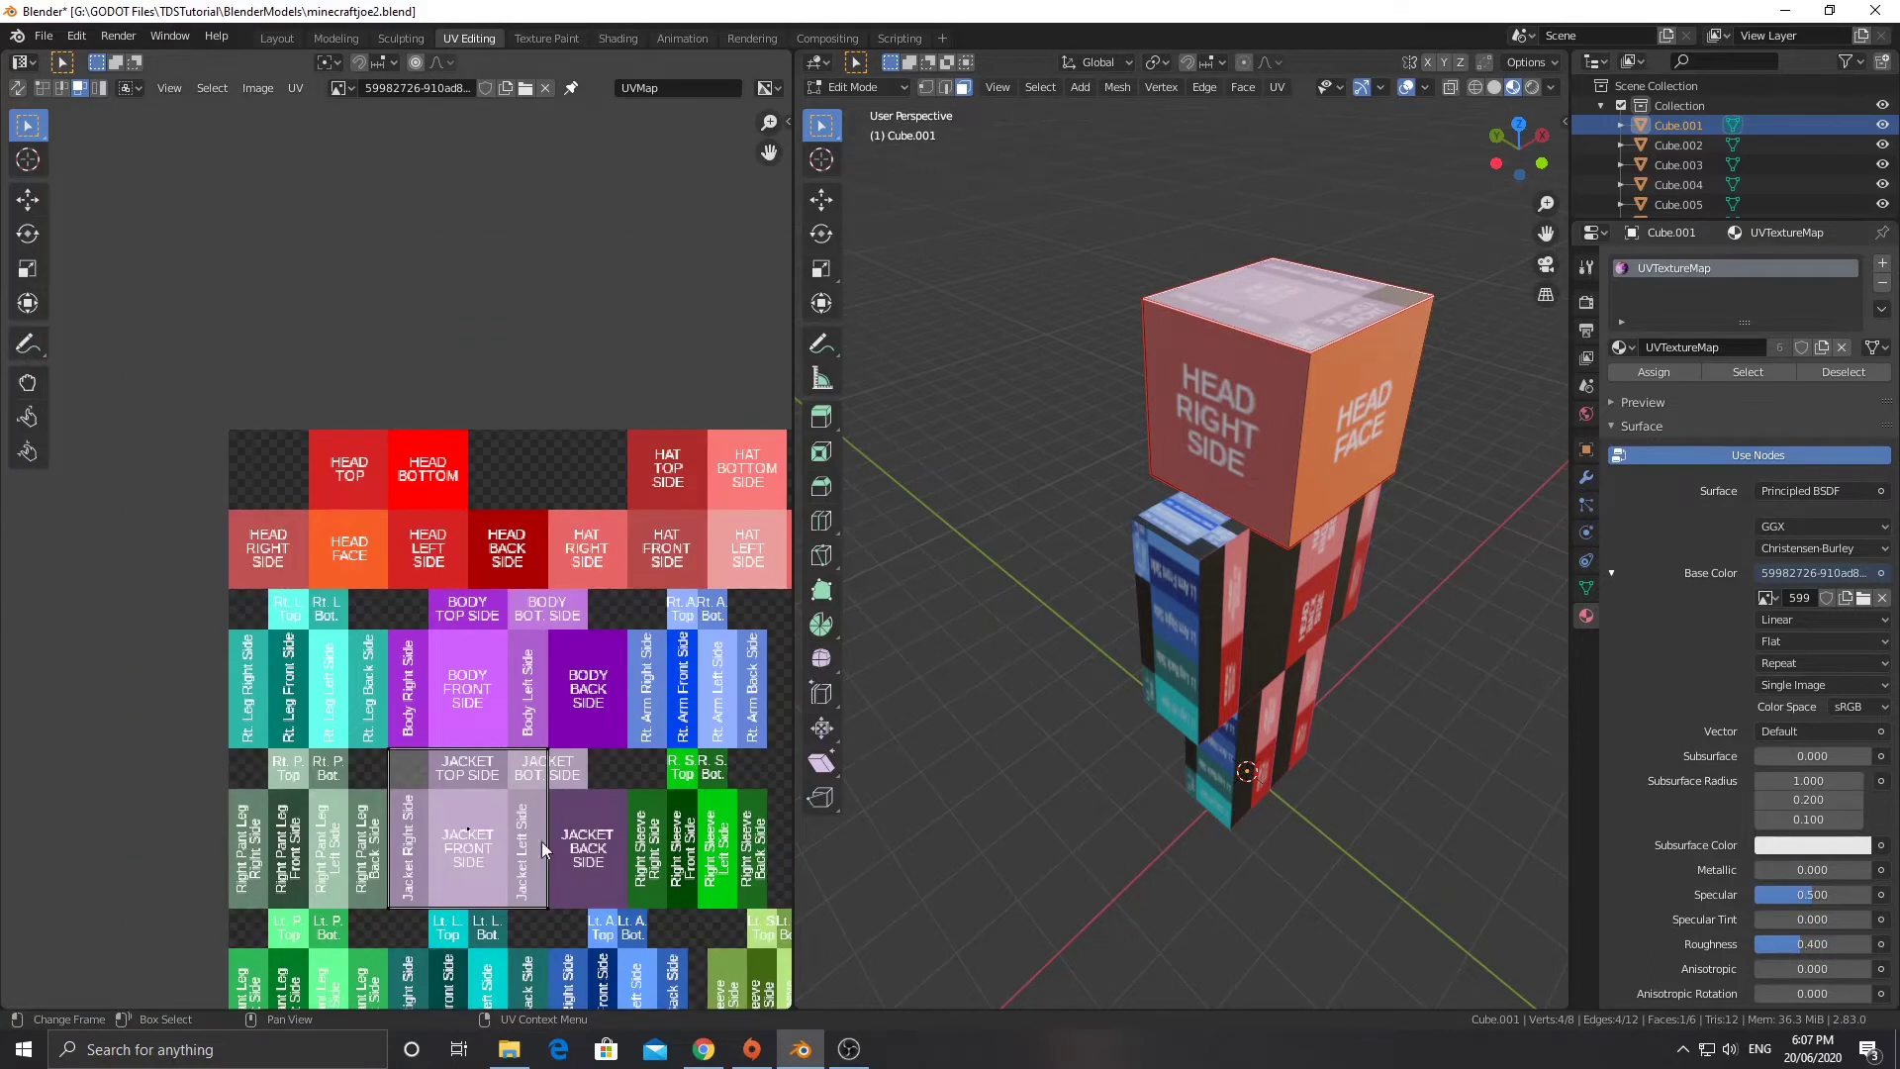
{"action": "middle_click_drag", "start_coordinate": [669, 910], "coordinate": [597, 871]}
{"action": "key", "text": "s"}
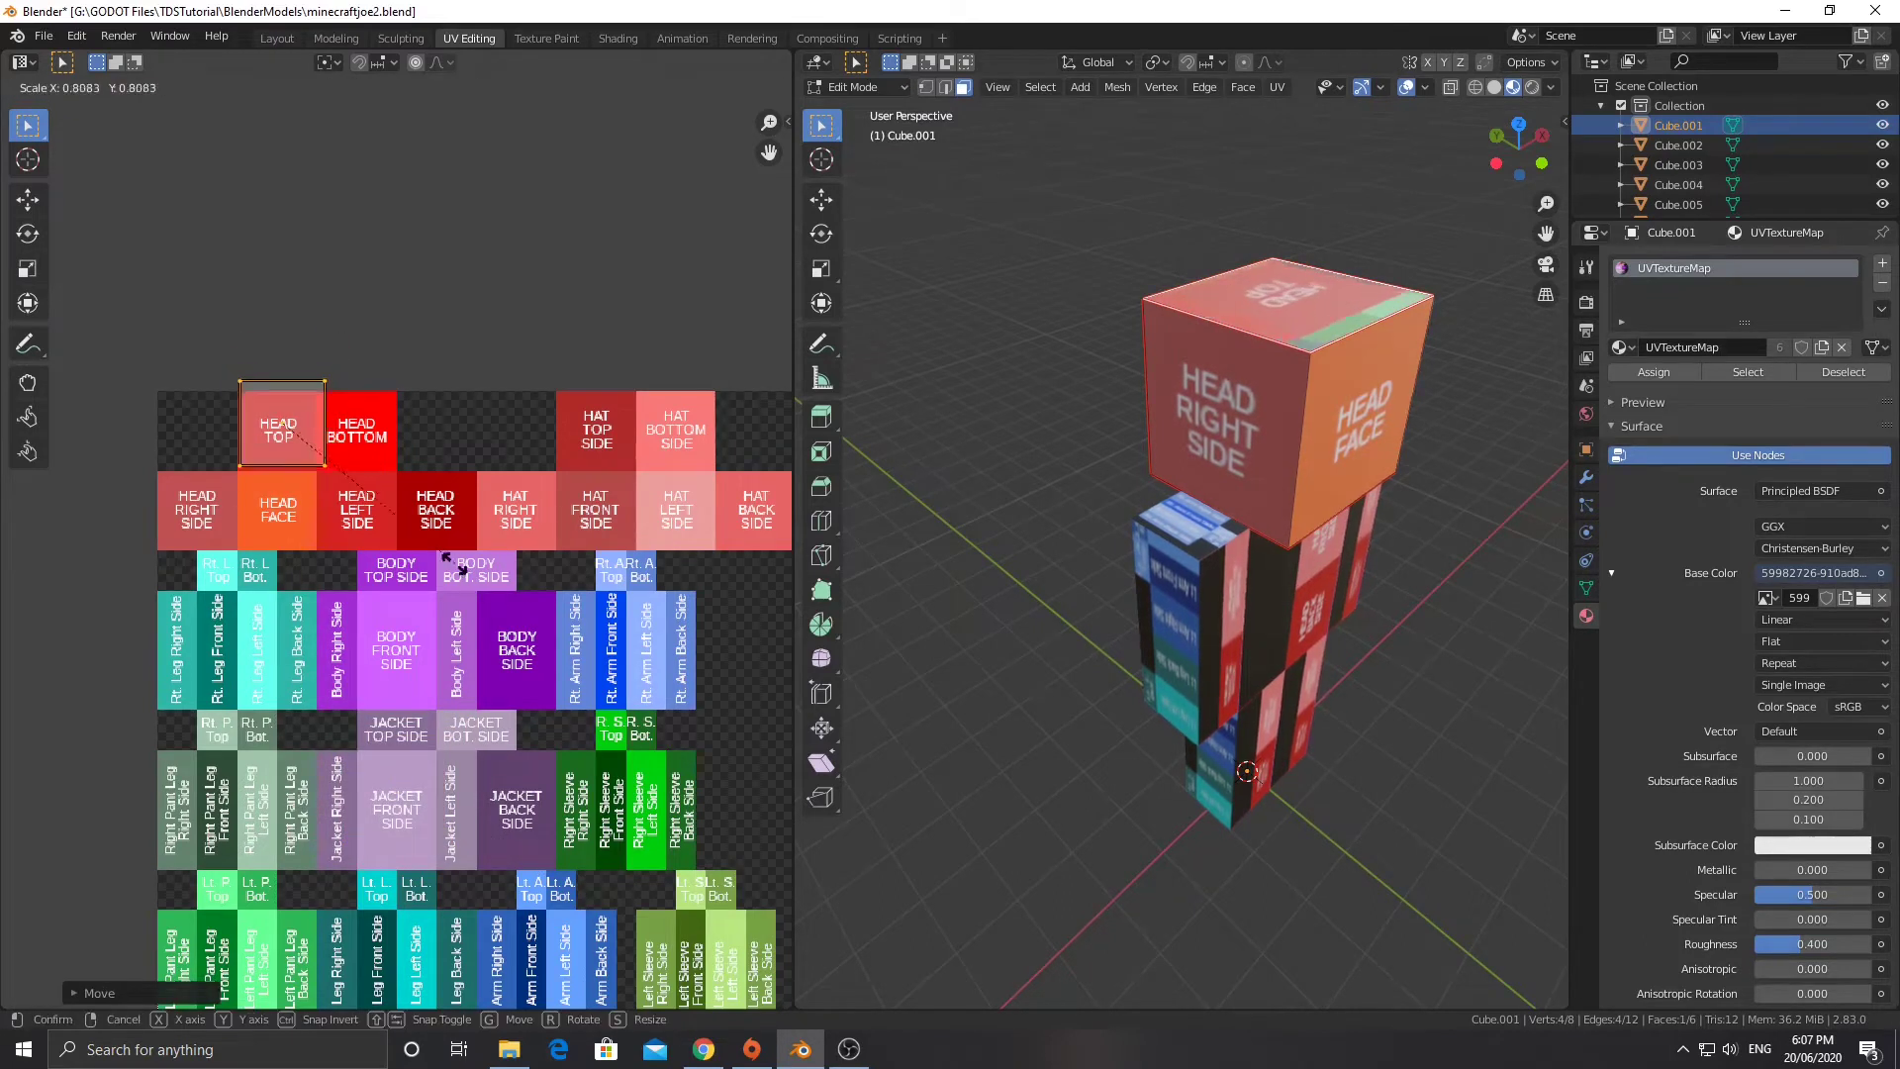
{"action": "left_click", "coordinate": [433, 556]}
{"action": "key", "text": "g"}
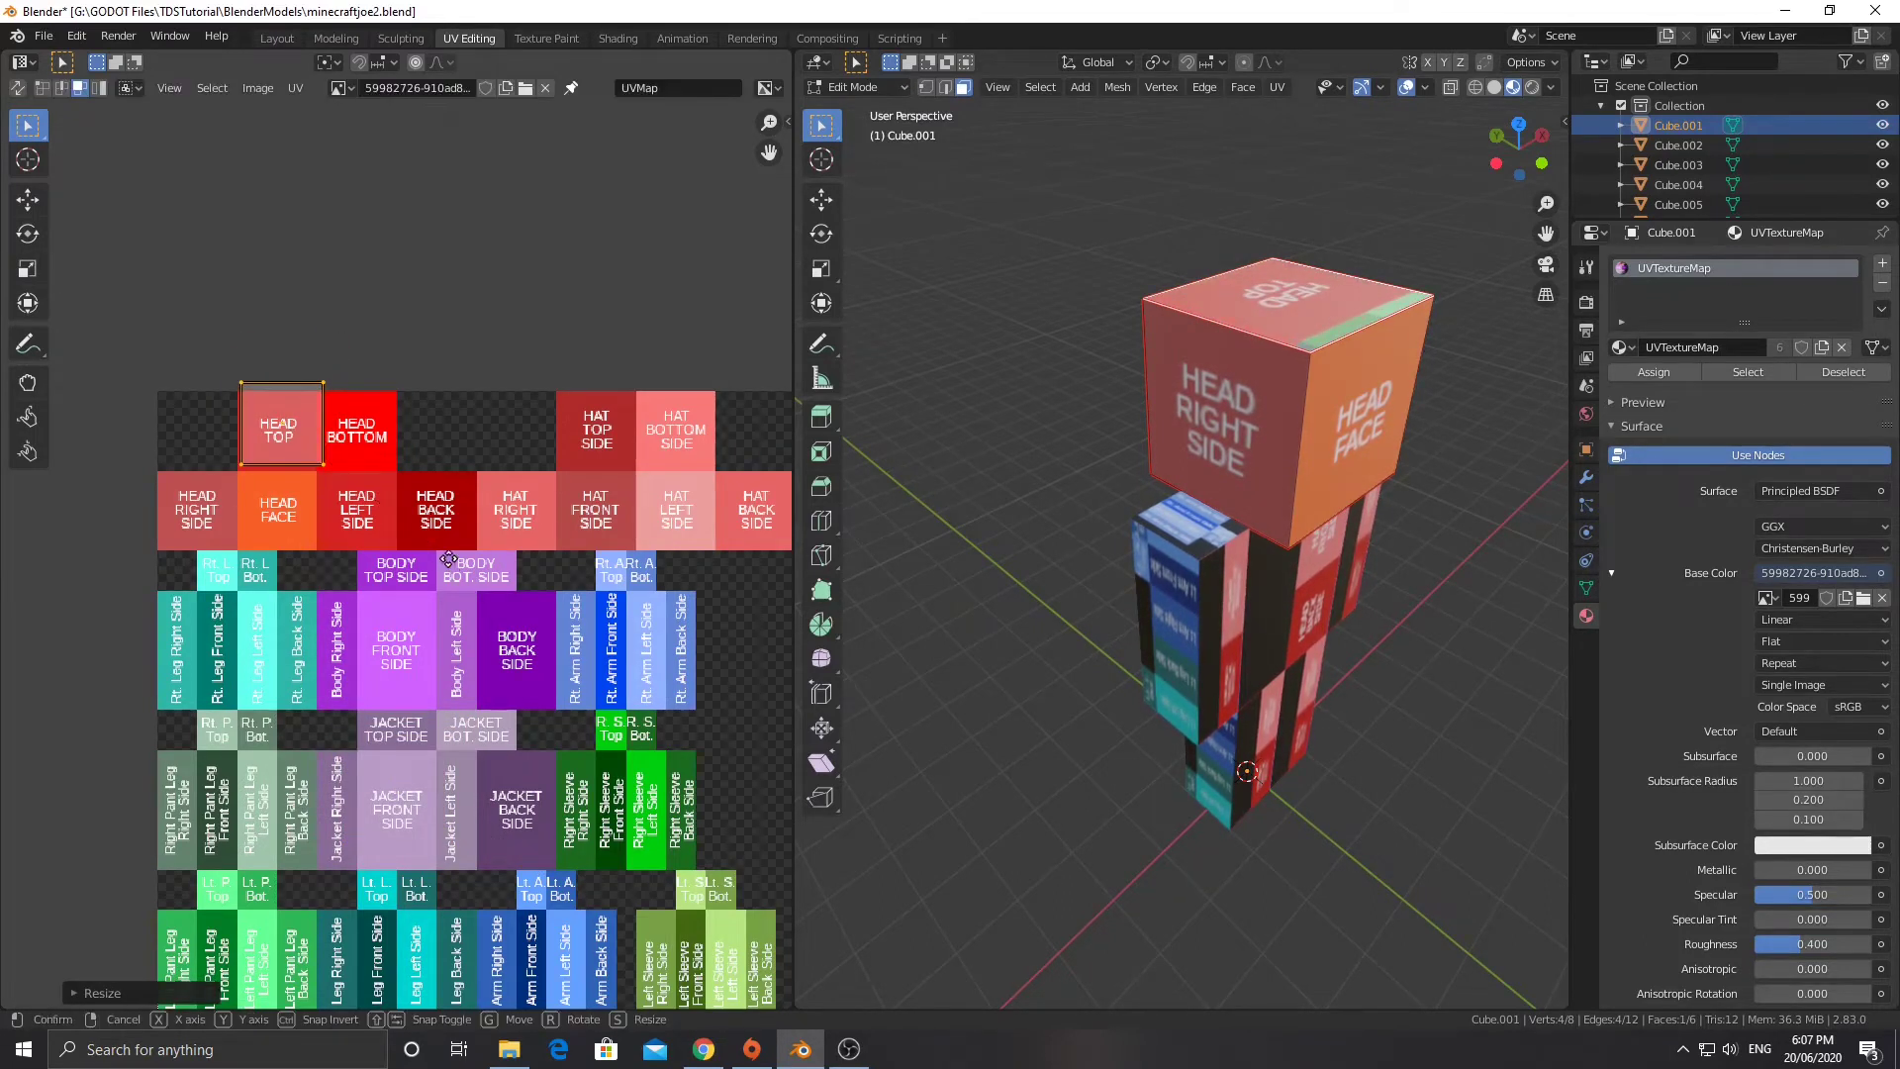
{"action": "left_click", "coordinate": [442, 565]}
{"action": "scroll", "coordinate": [442, 565], "scroll_direction": "up", "scroll_amount": 5}
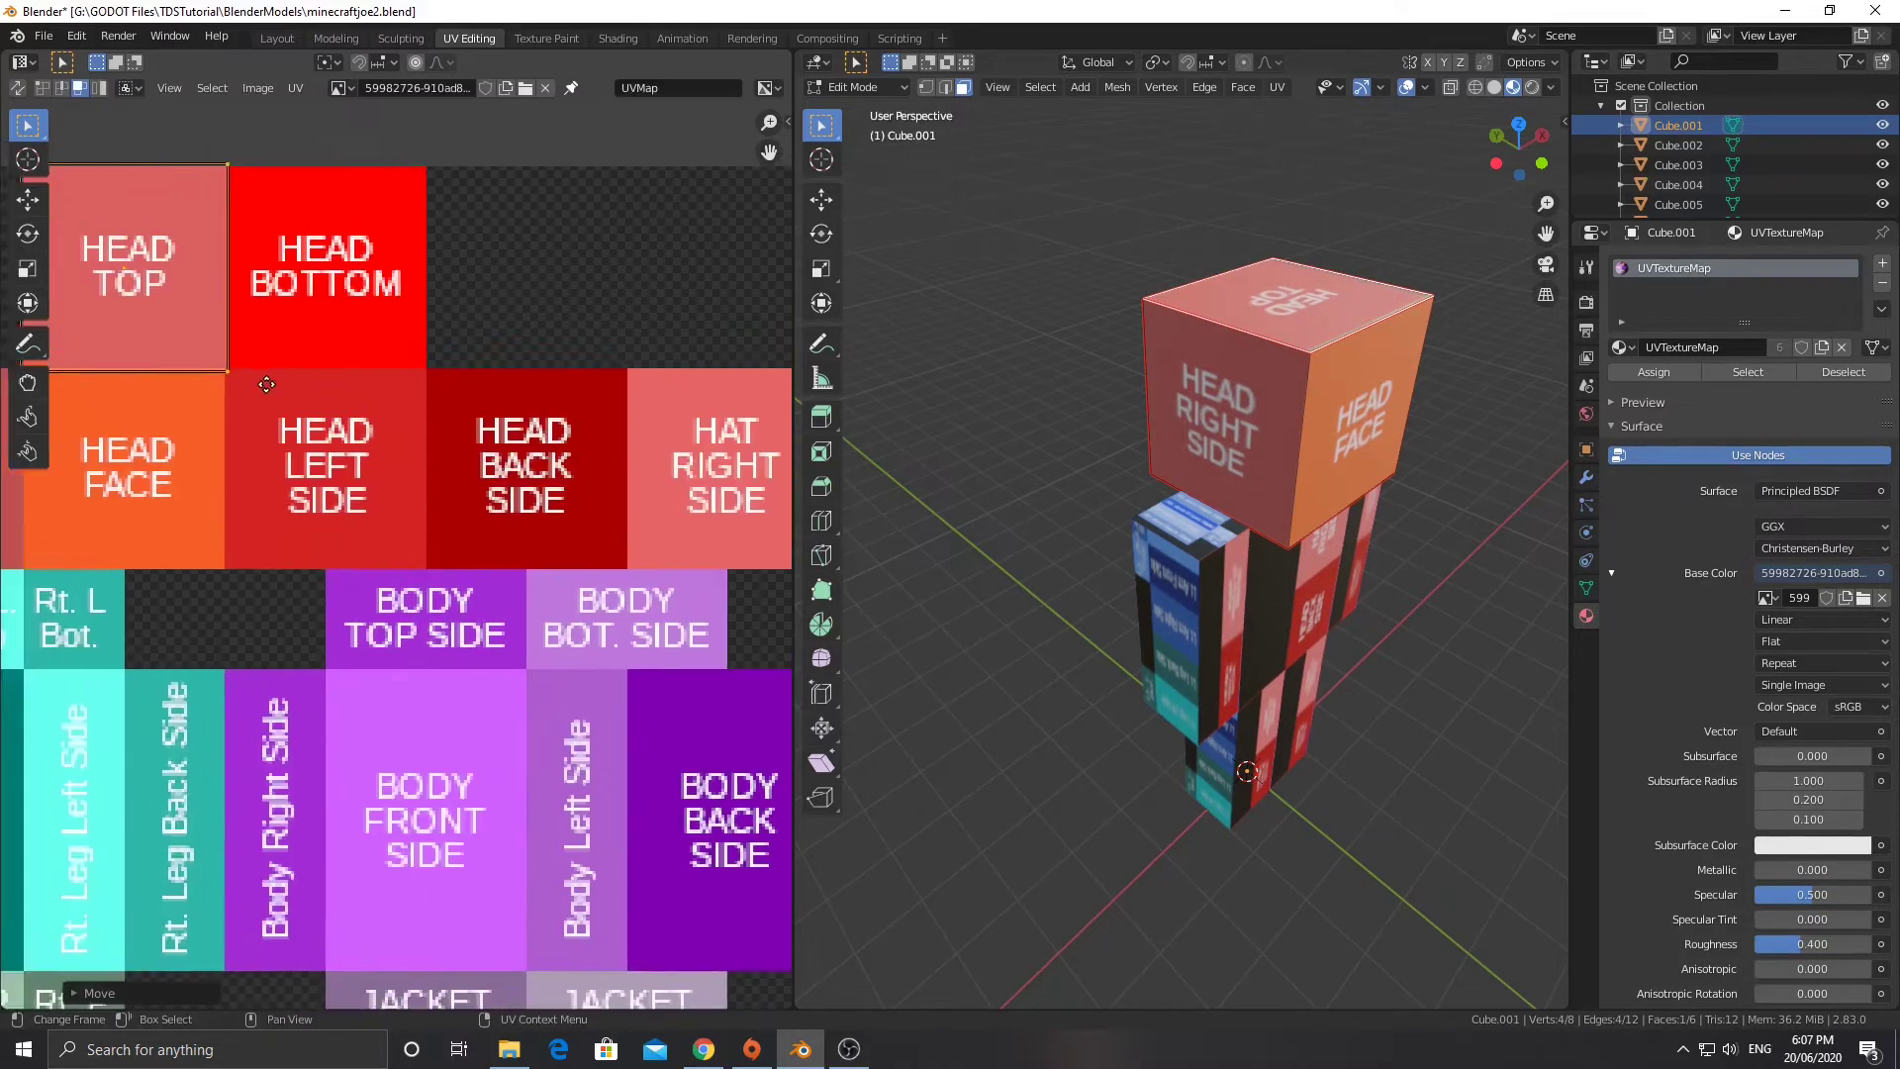
{"action": "middle_click_drag", "start_coordinate": [443, 495], "coordinate": [444, 496]}
Rescale and rotate the HEAD TOP island so it fits the tile.
{"action": "key", "text": "s"}
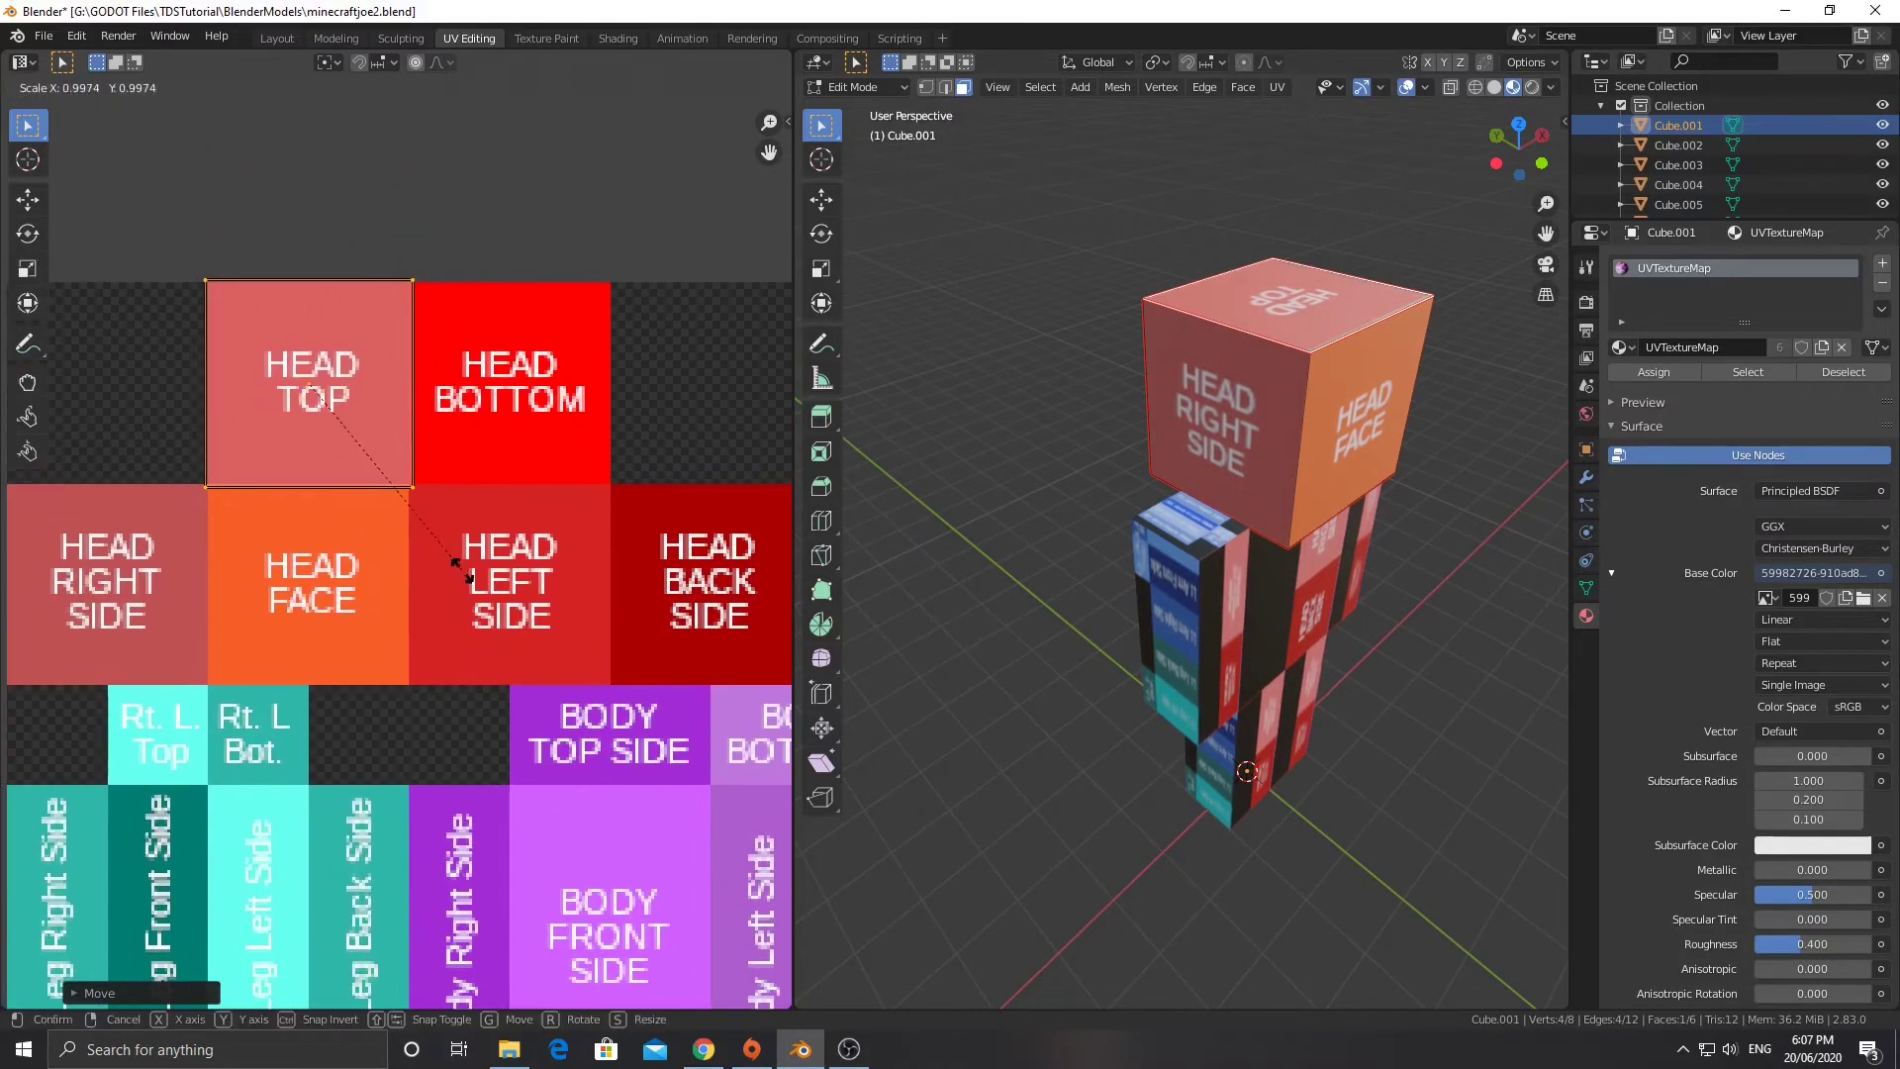
{"action": "left_click", "coordinate": [458, 573]}
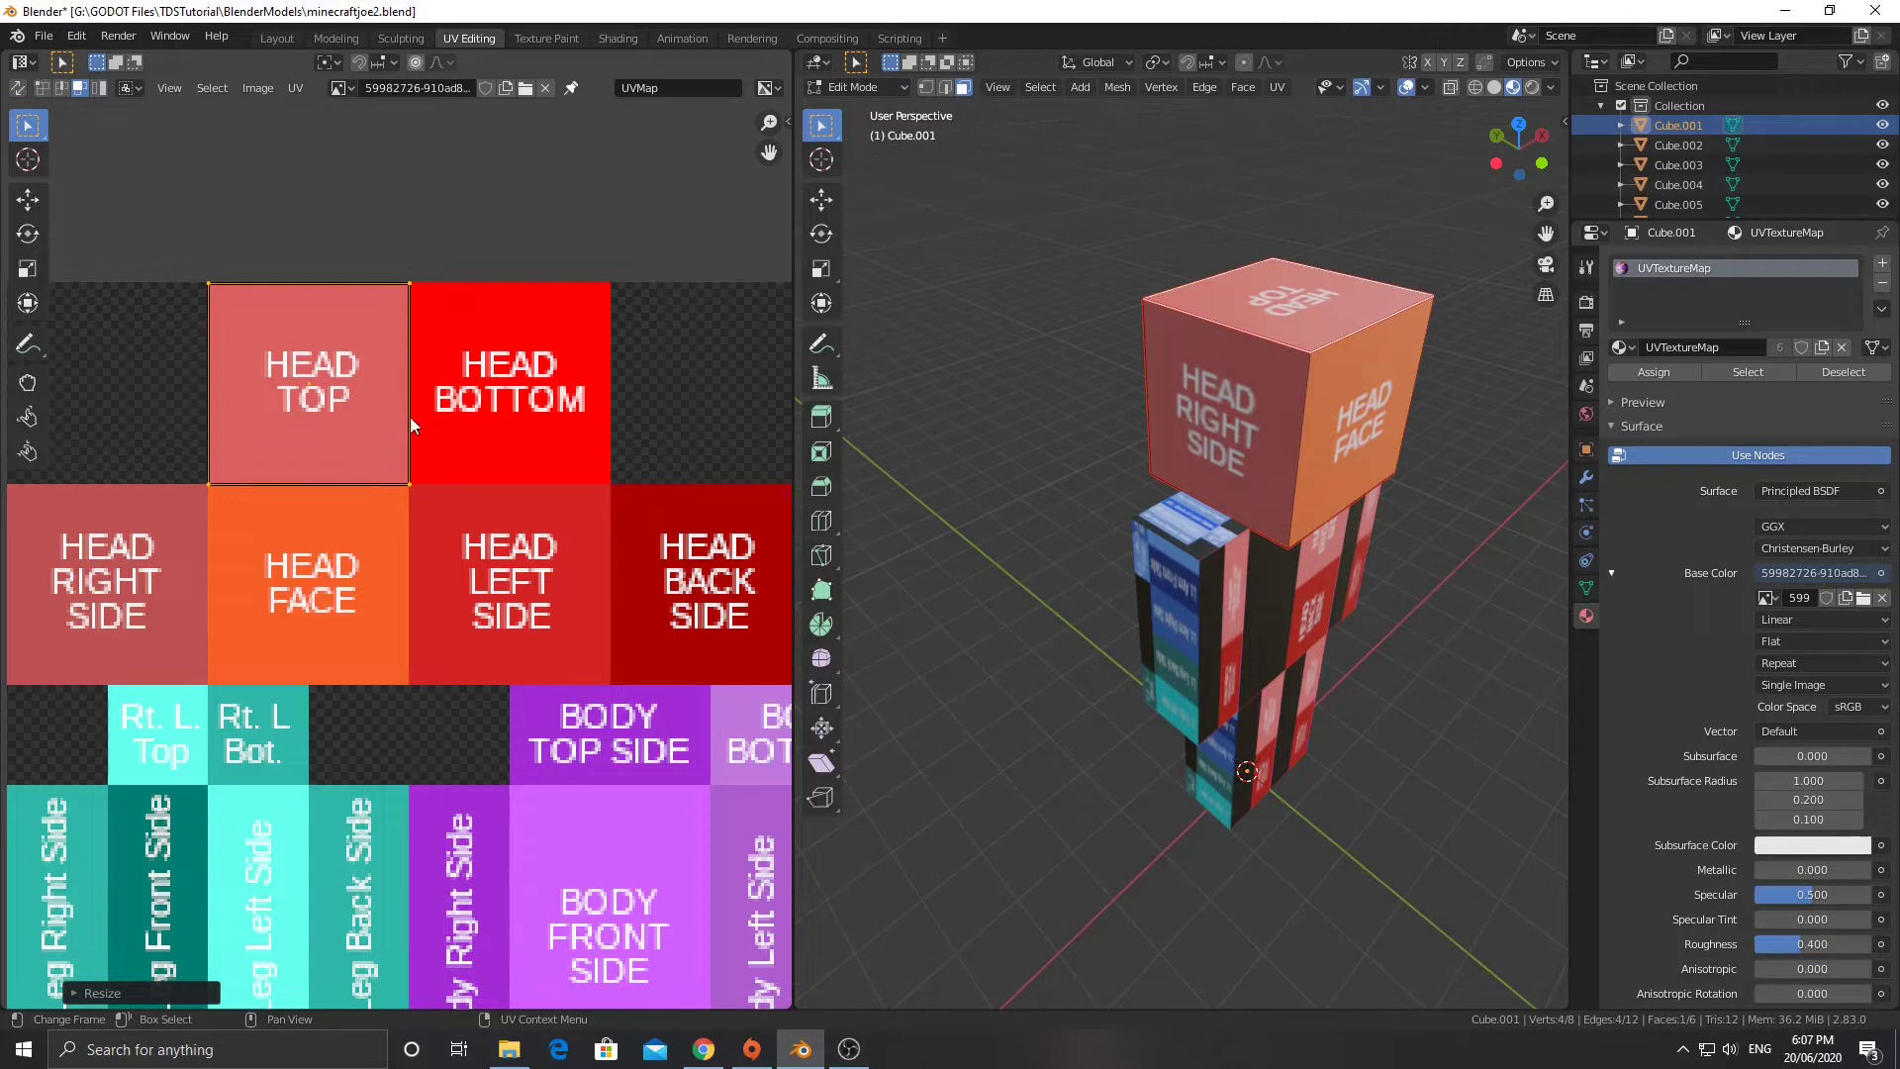
{"action": "middle_click_drag", "start_coordinate": [1009, 445], "coordinate": [1116, 413]}
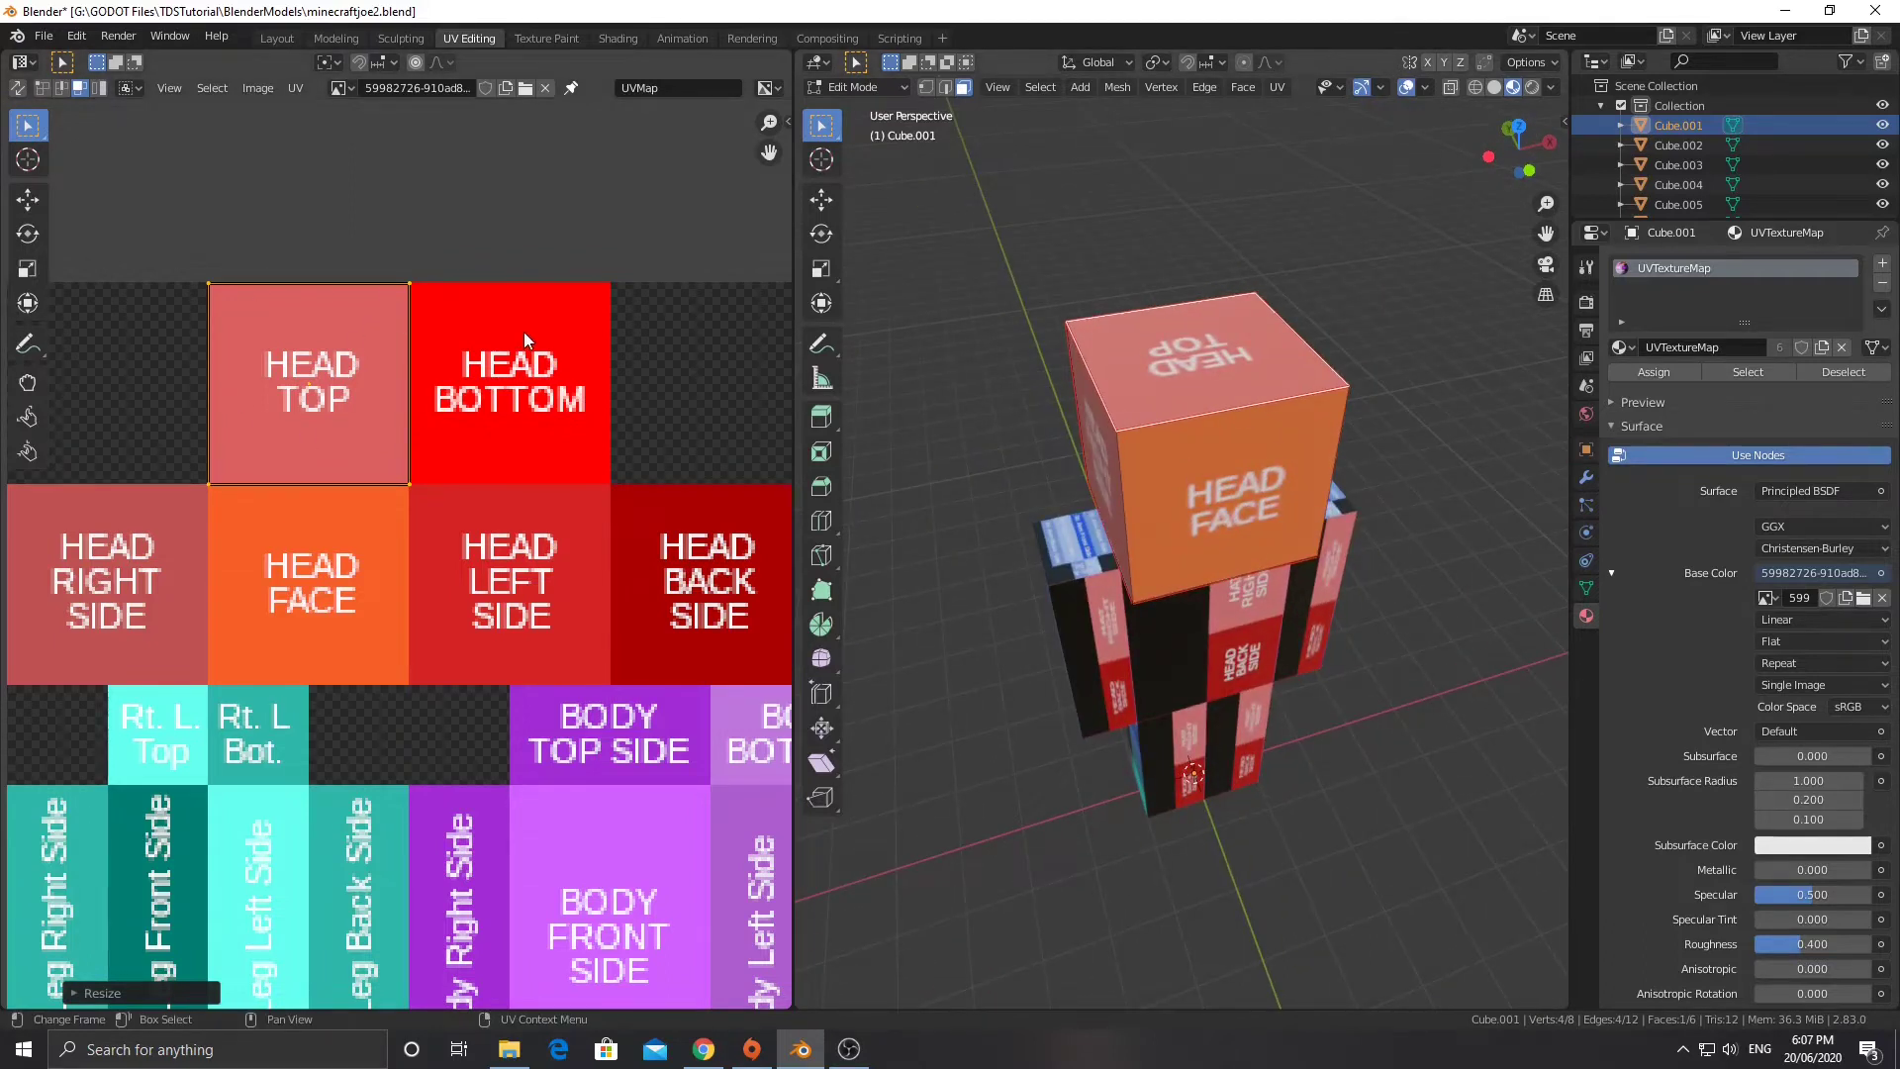
{"action": "key", "text": "r"}
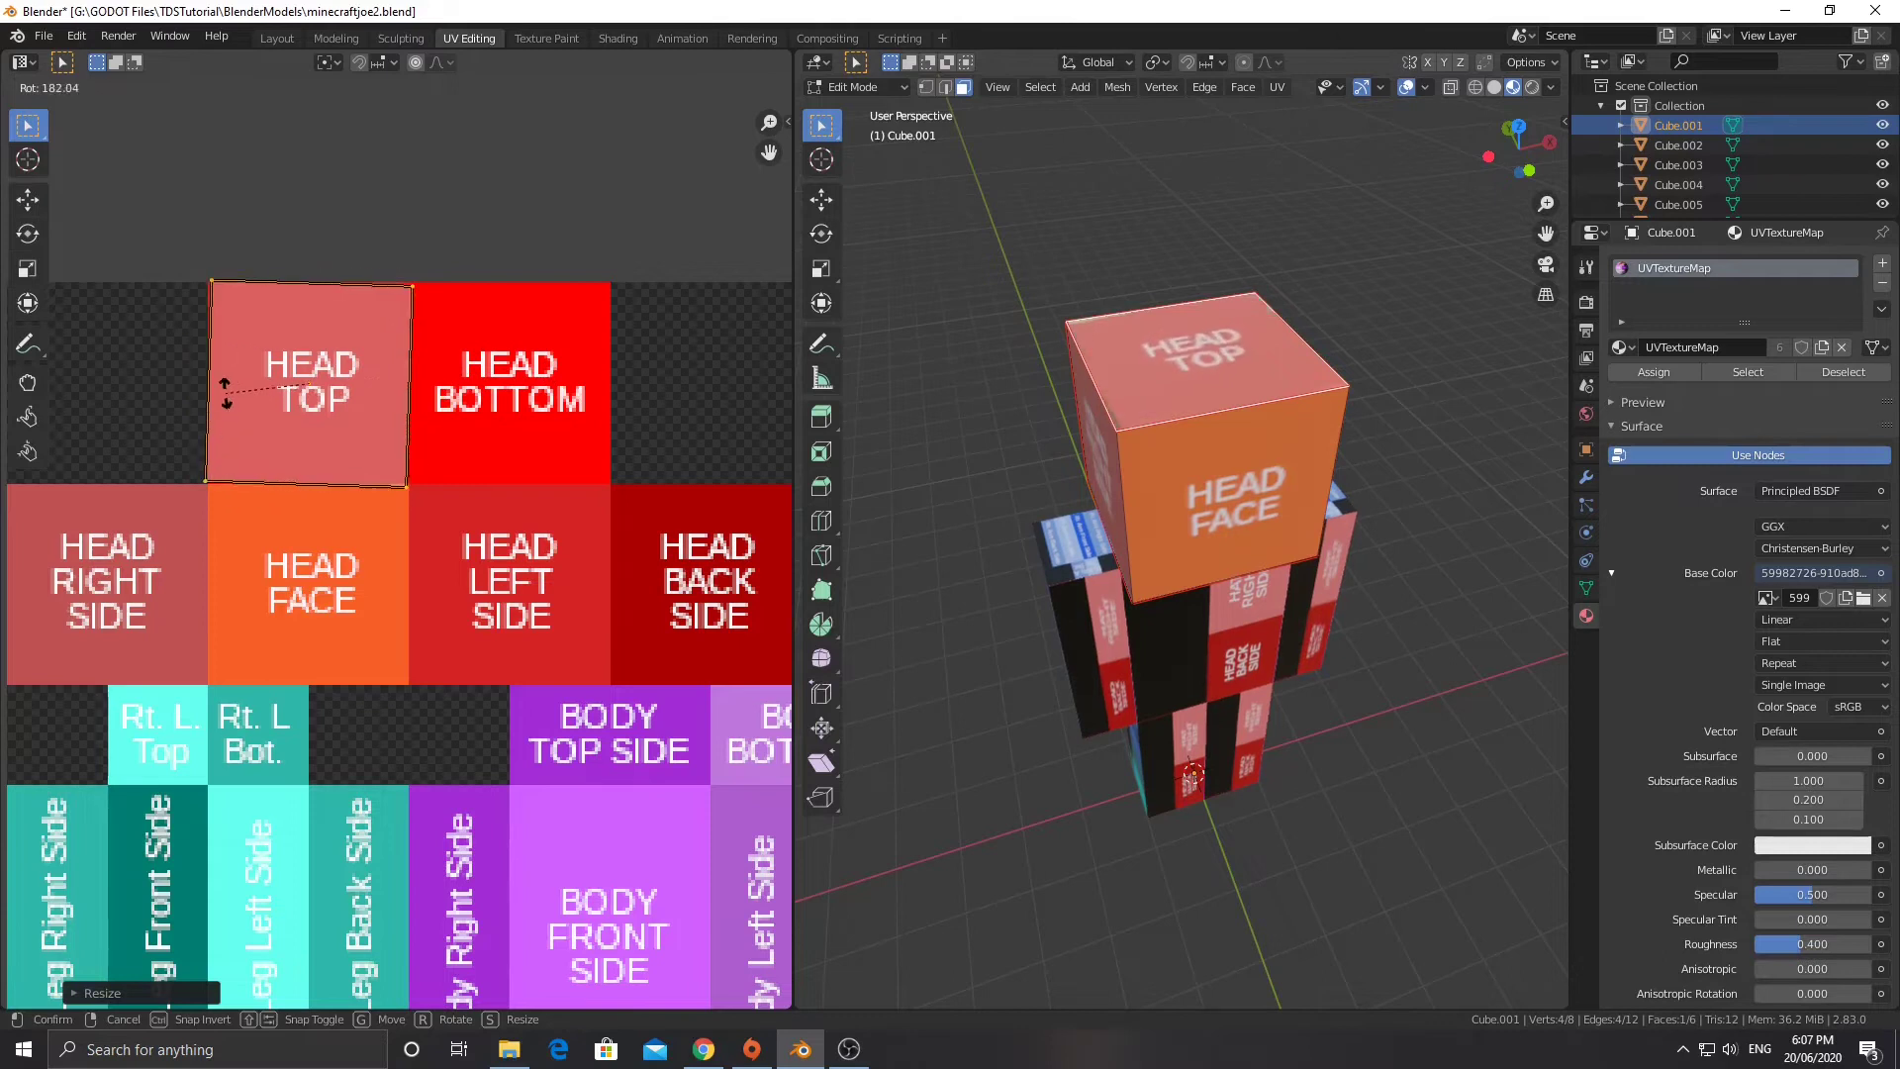
{"action": "left_click", "coordinate": [221, 401]}
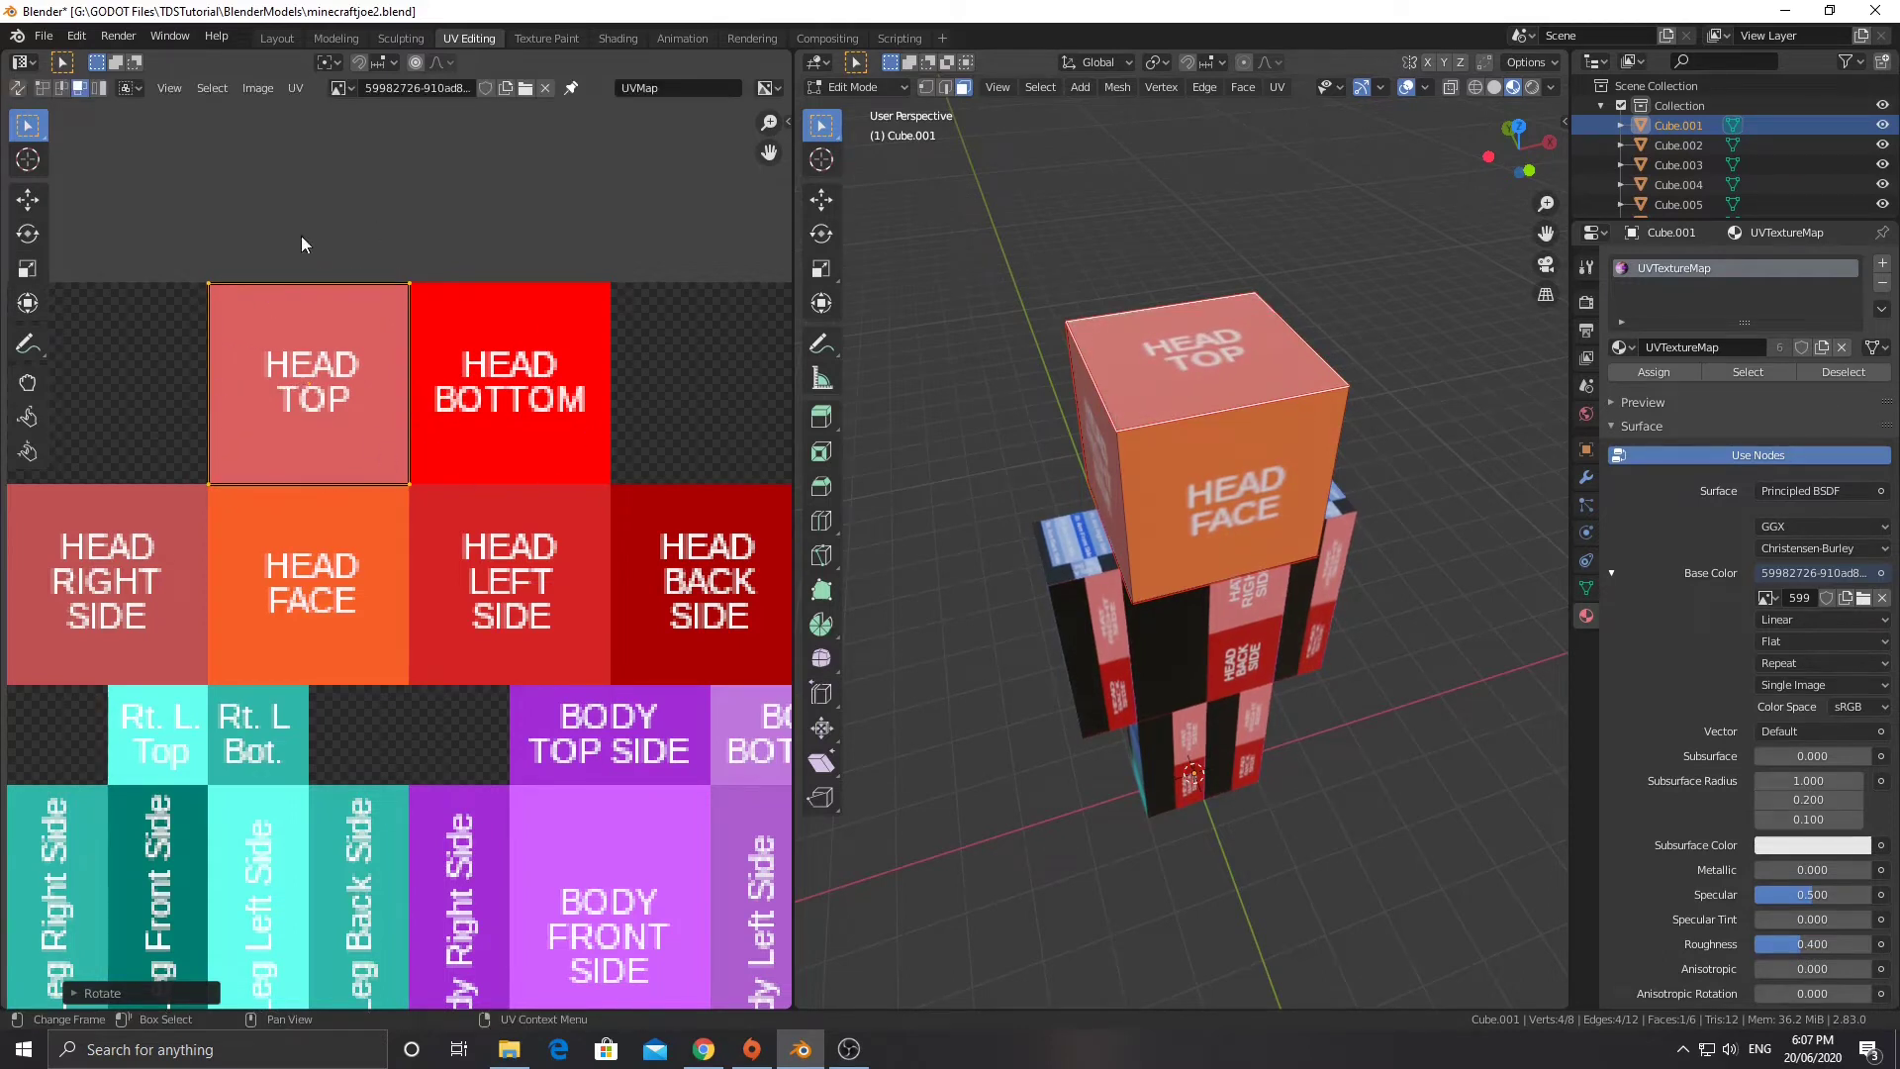
{"action": "scroll", "coordinate": [507, 607], "scroll_direction": "down", "scroll_amount": 4}
{"action": "middle_click_drag", "start_coordinate": [1108, 466], "coordinate": [1181, 441]}
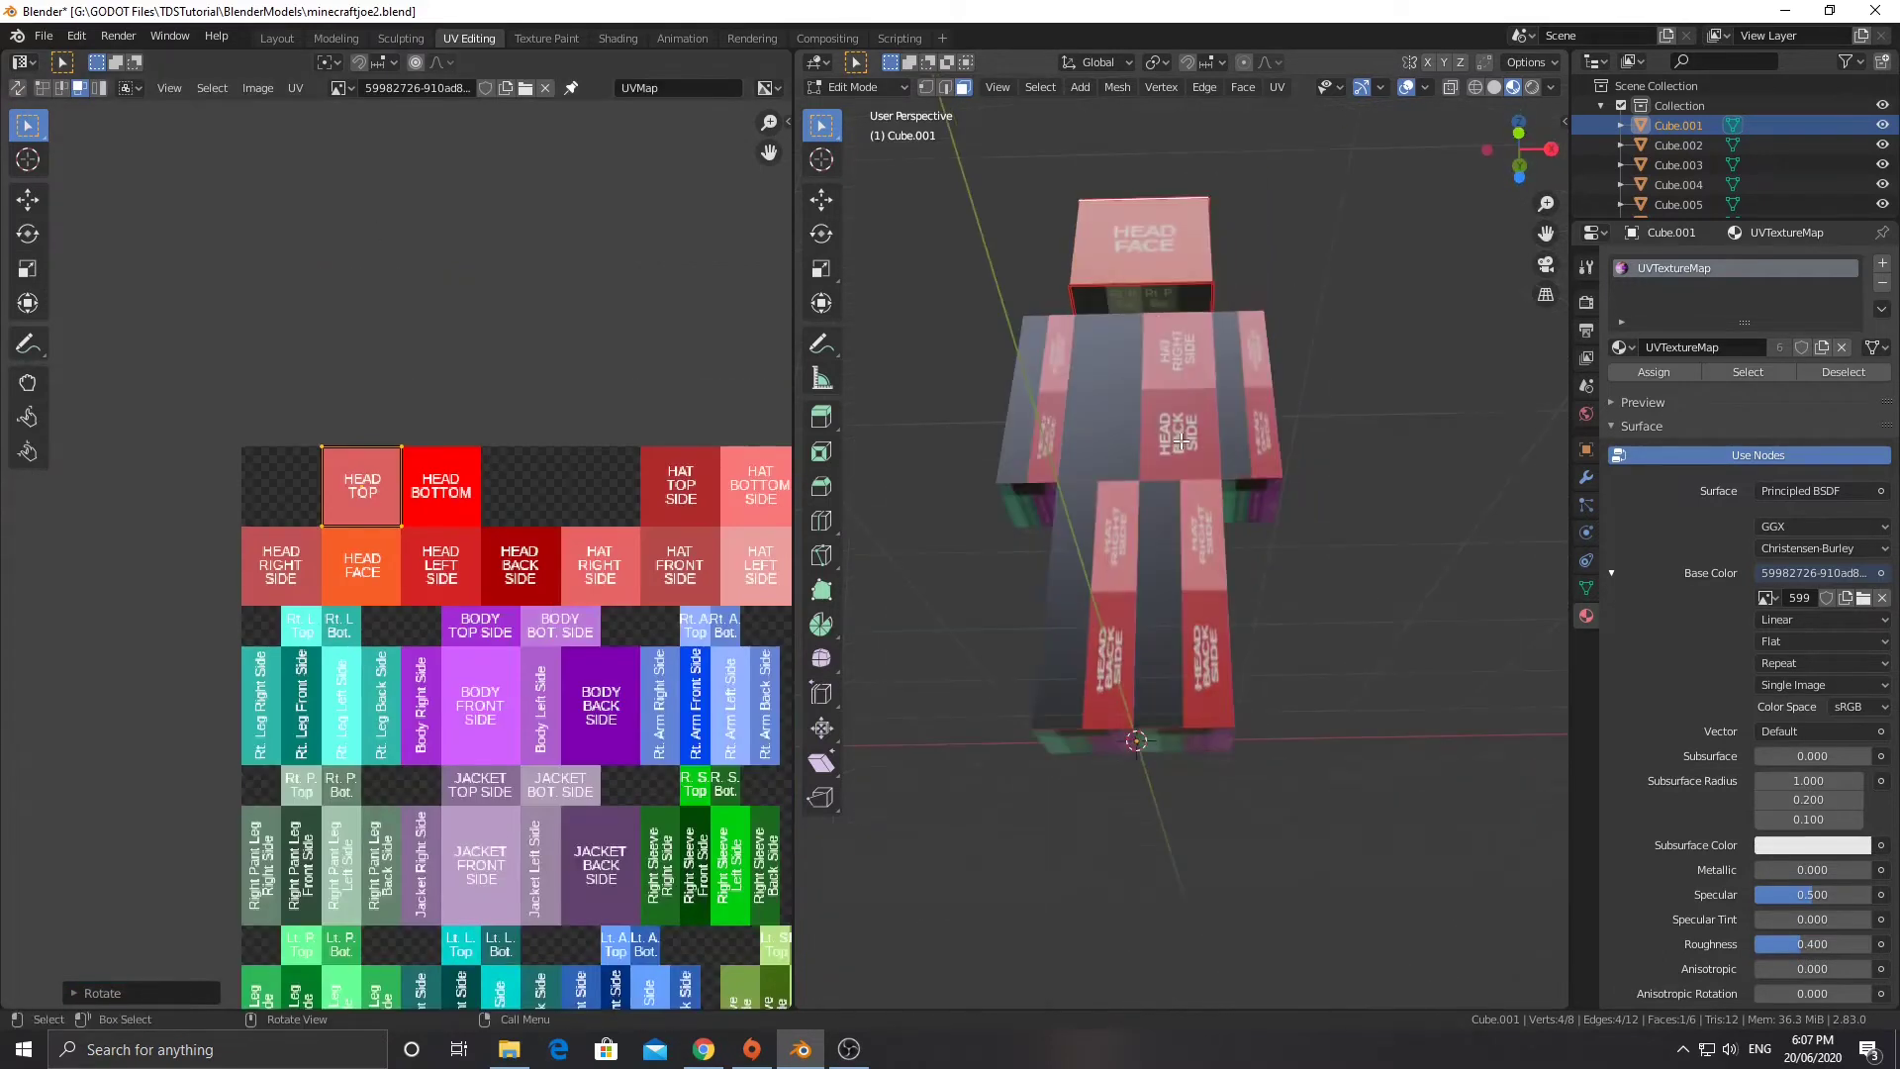
Select the head's bottom face and scale and move its island onto the HEAD BOTTOM tile.
{"action": "left_click", "coordinate": [1156, 310]}
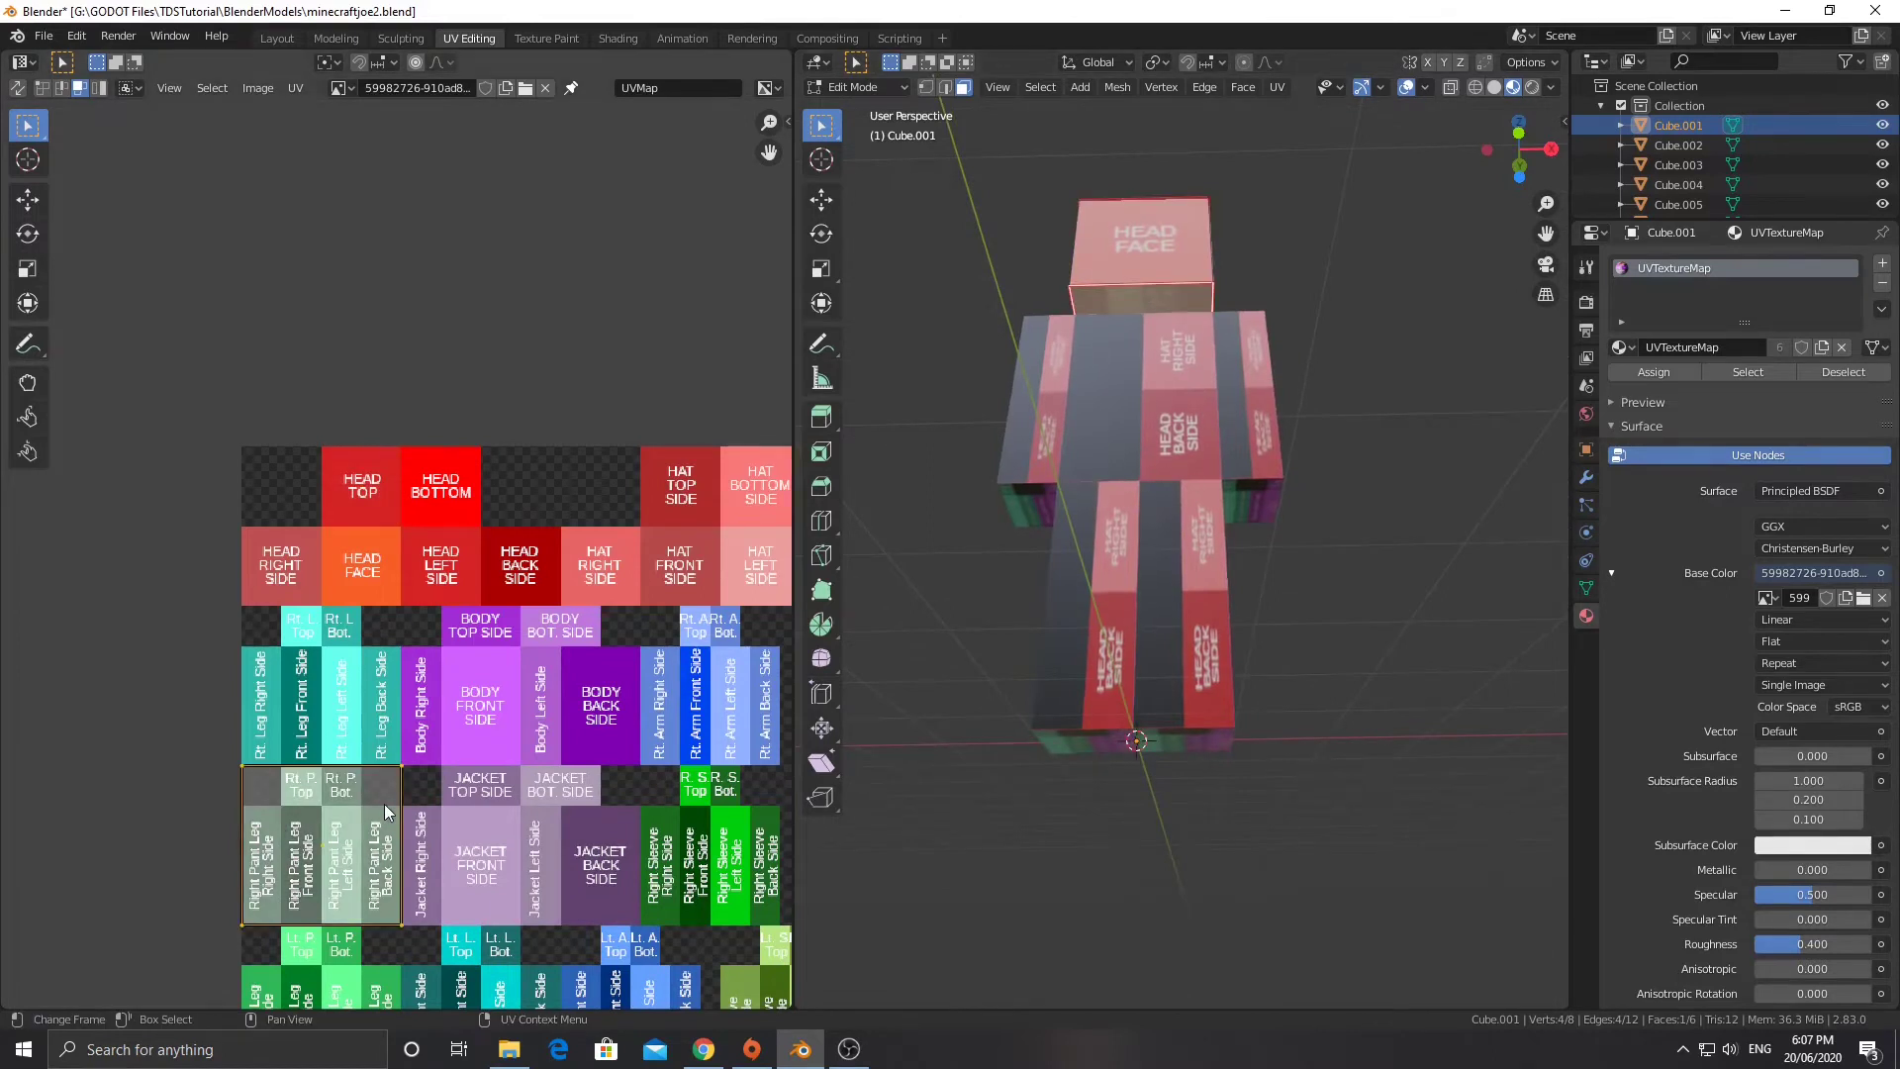
{"action": "key", "text": "s"}
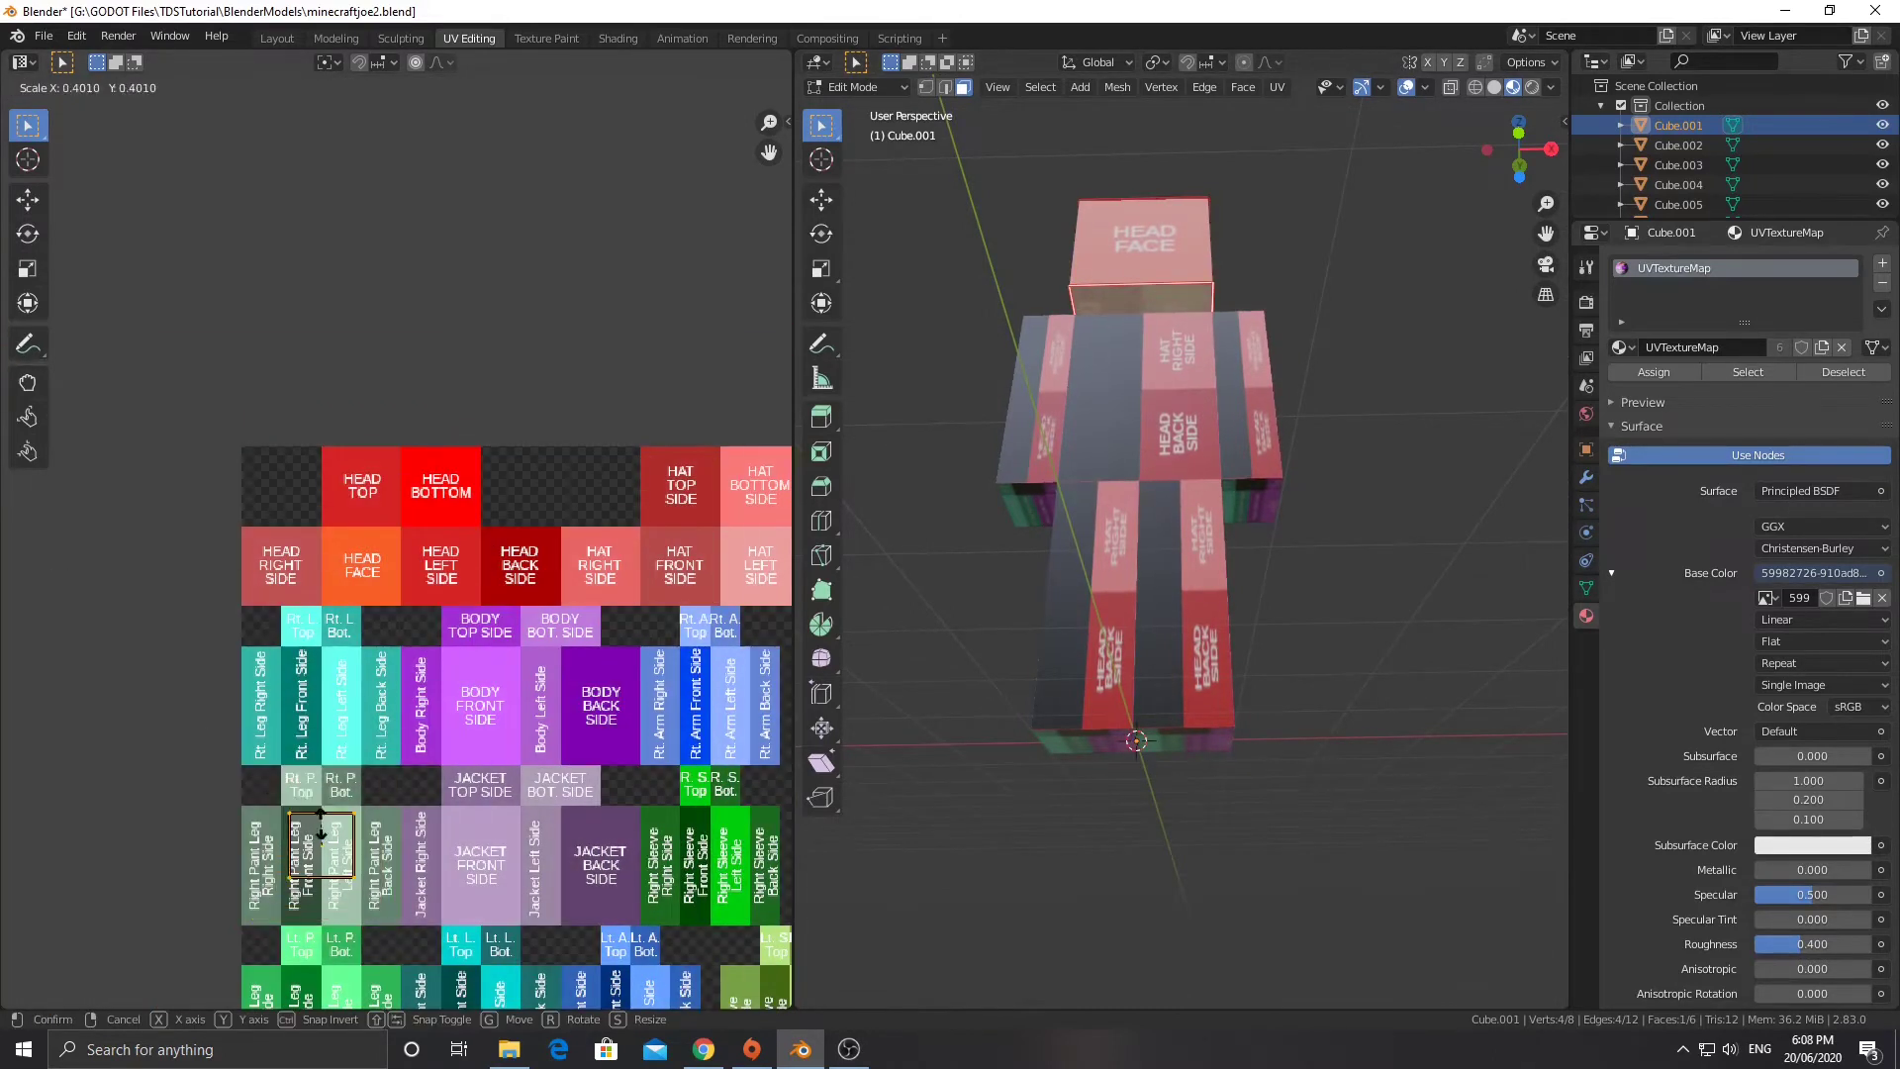
{"action": "left_click", "coordinate": [317, 812]}
{"action": "key", "text": "g"}
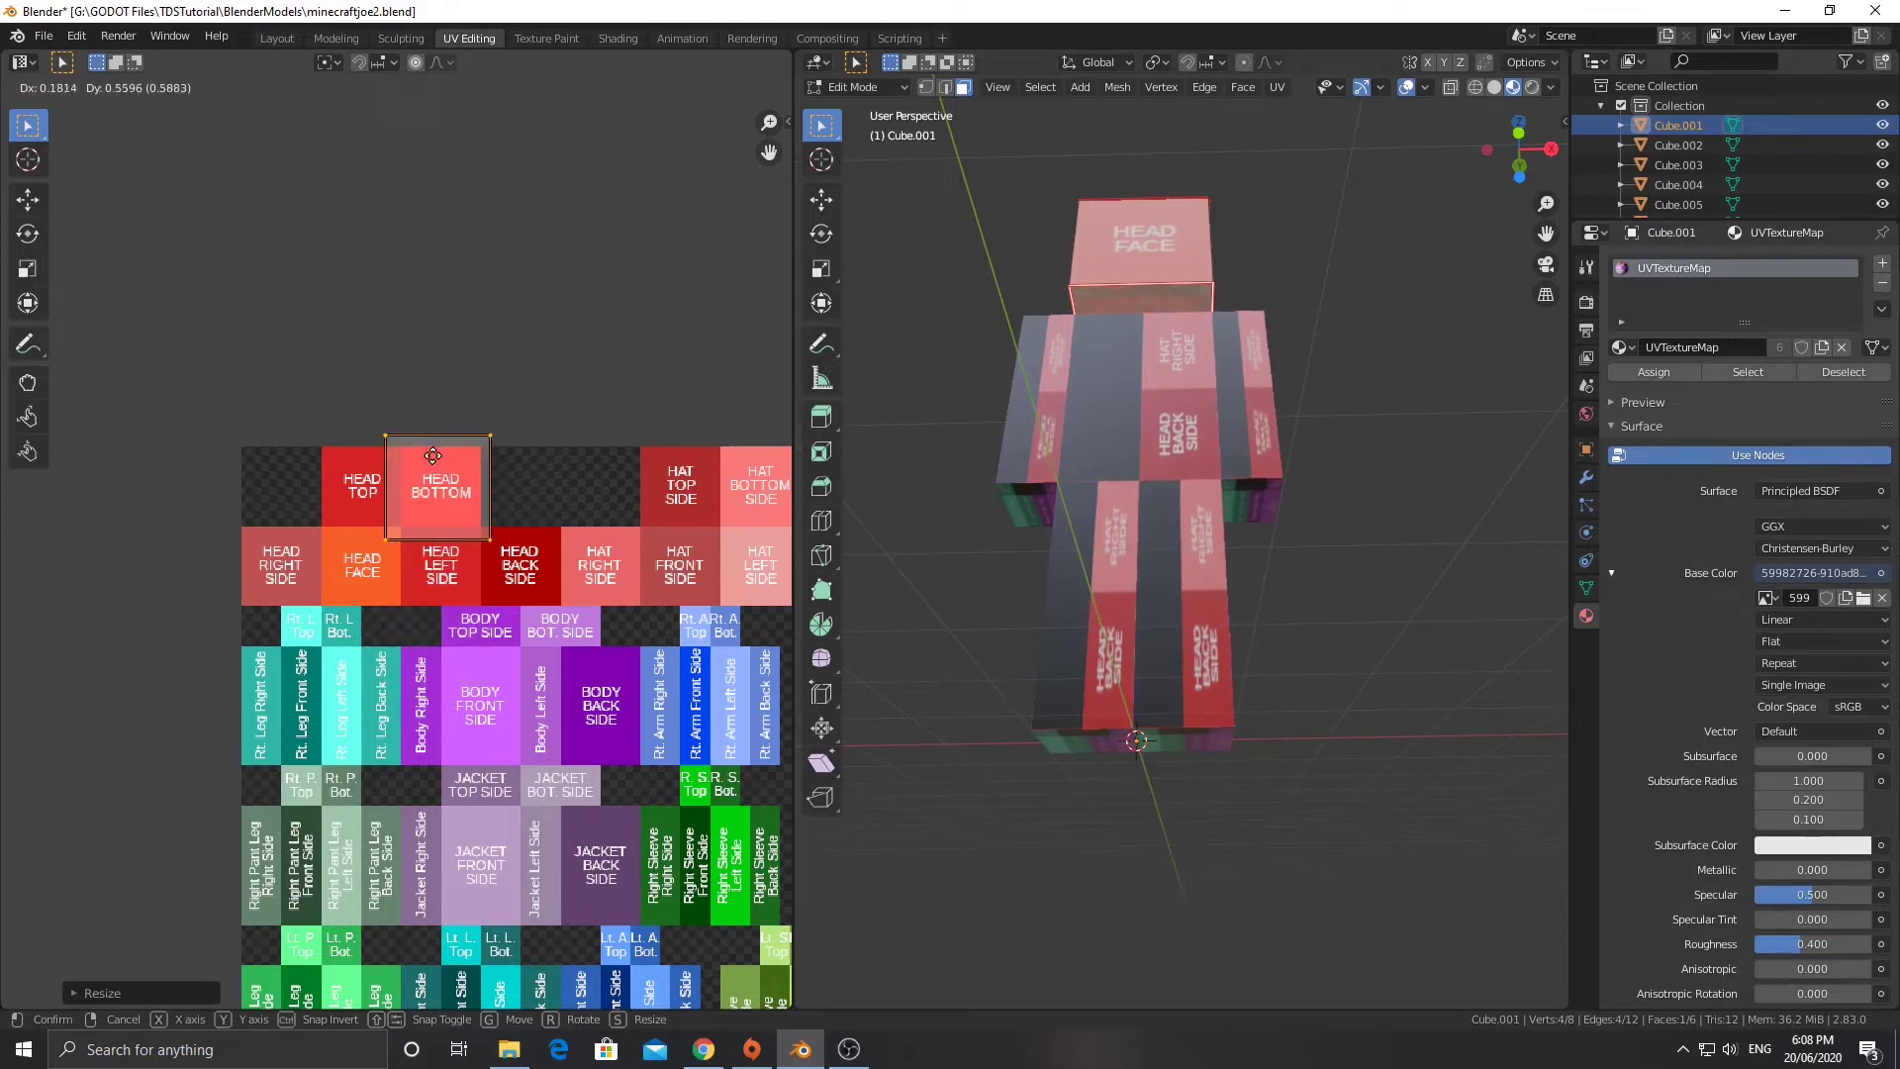
{"action": "left_click", "coordinate": [432, 454]}
{"action": "key", "text": "s"}
{"action": "left_click", "coordinate": [557, 483]}
{"action": "scroll", "coordinate": [450, 426], "scroll_direction": "up", "scroll_amount": 4}
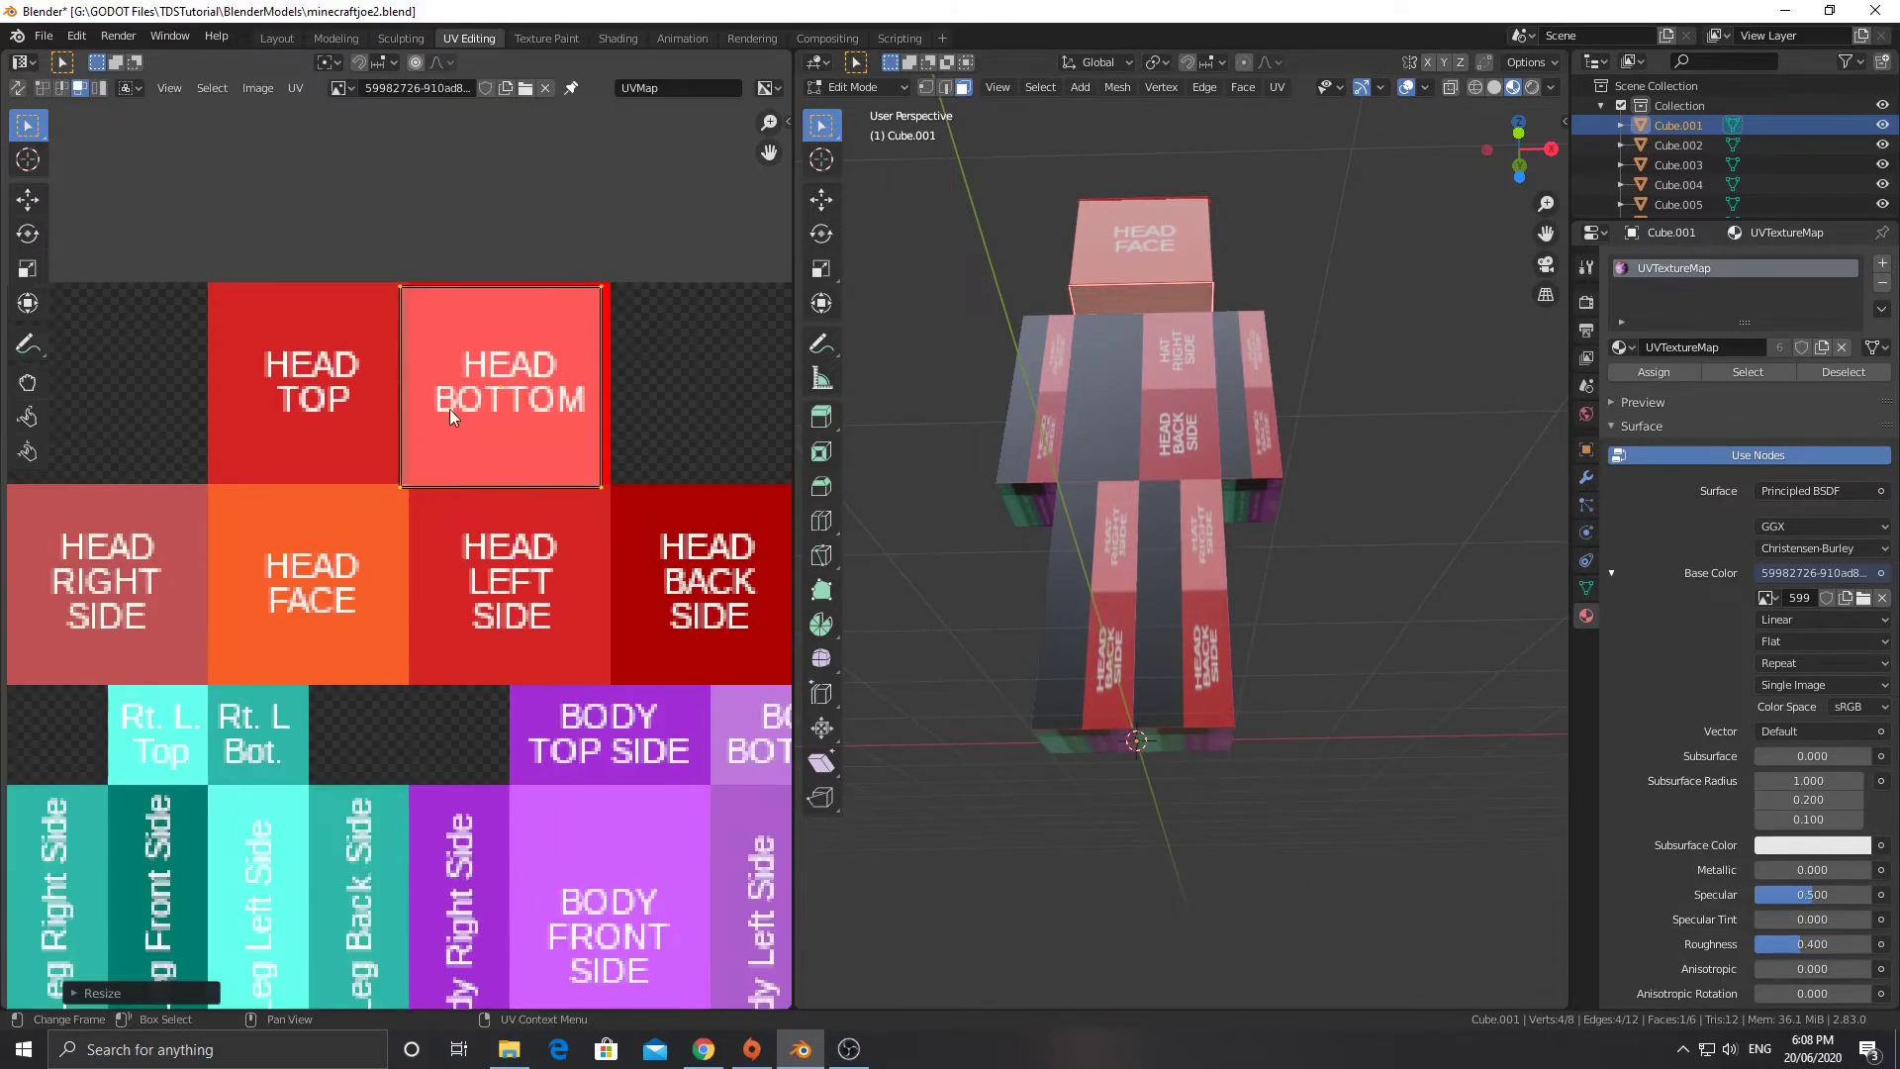
{"action": "left_click", "coordinate": [388, 546]}
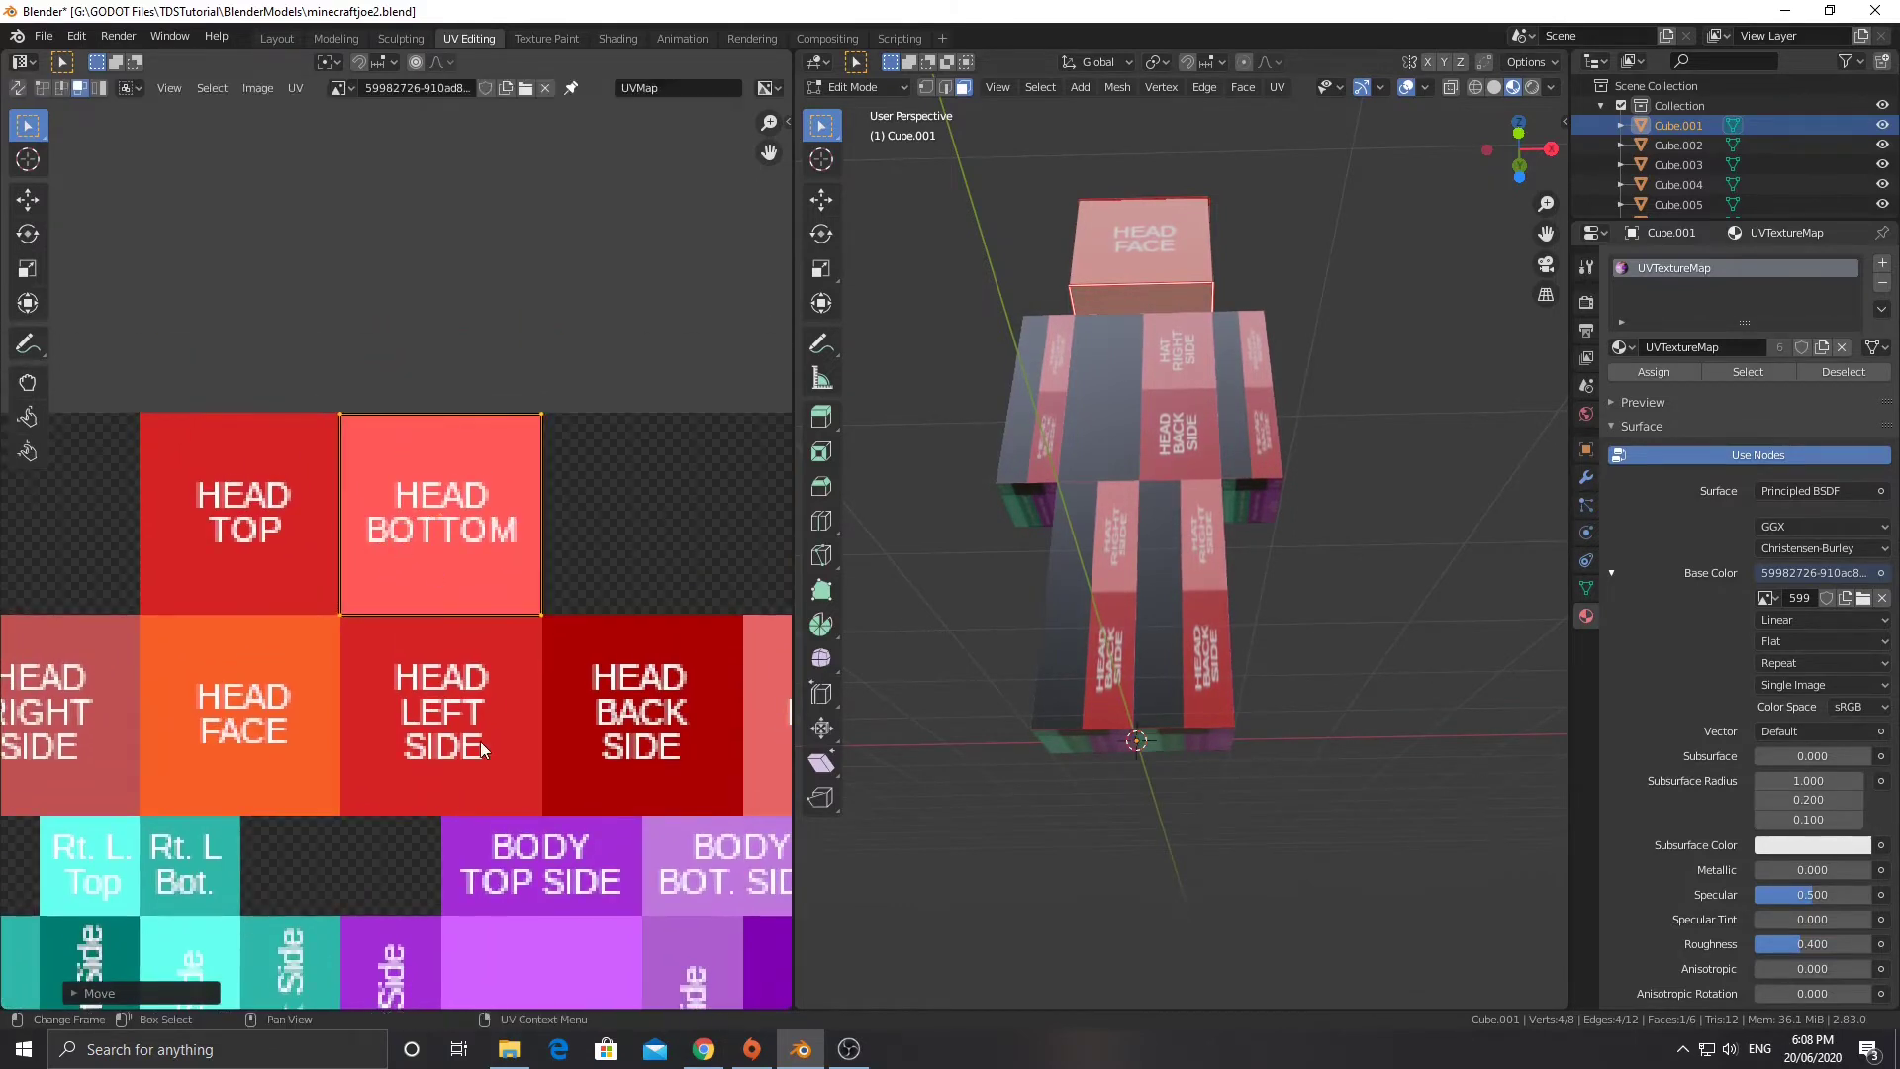
Return to Object Mode and orbit around the textured character.
{"action": "key", "text": "Tab"}
{"action": "scroll", "coordinate": [1097, 473], "scroll_direction": "down", "scroll_amount": 4}
{"action": "scroll", "coordinate": [1096, 473], "scroll_direction": "up", "scroll_amount": 6}
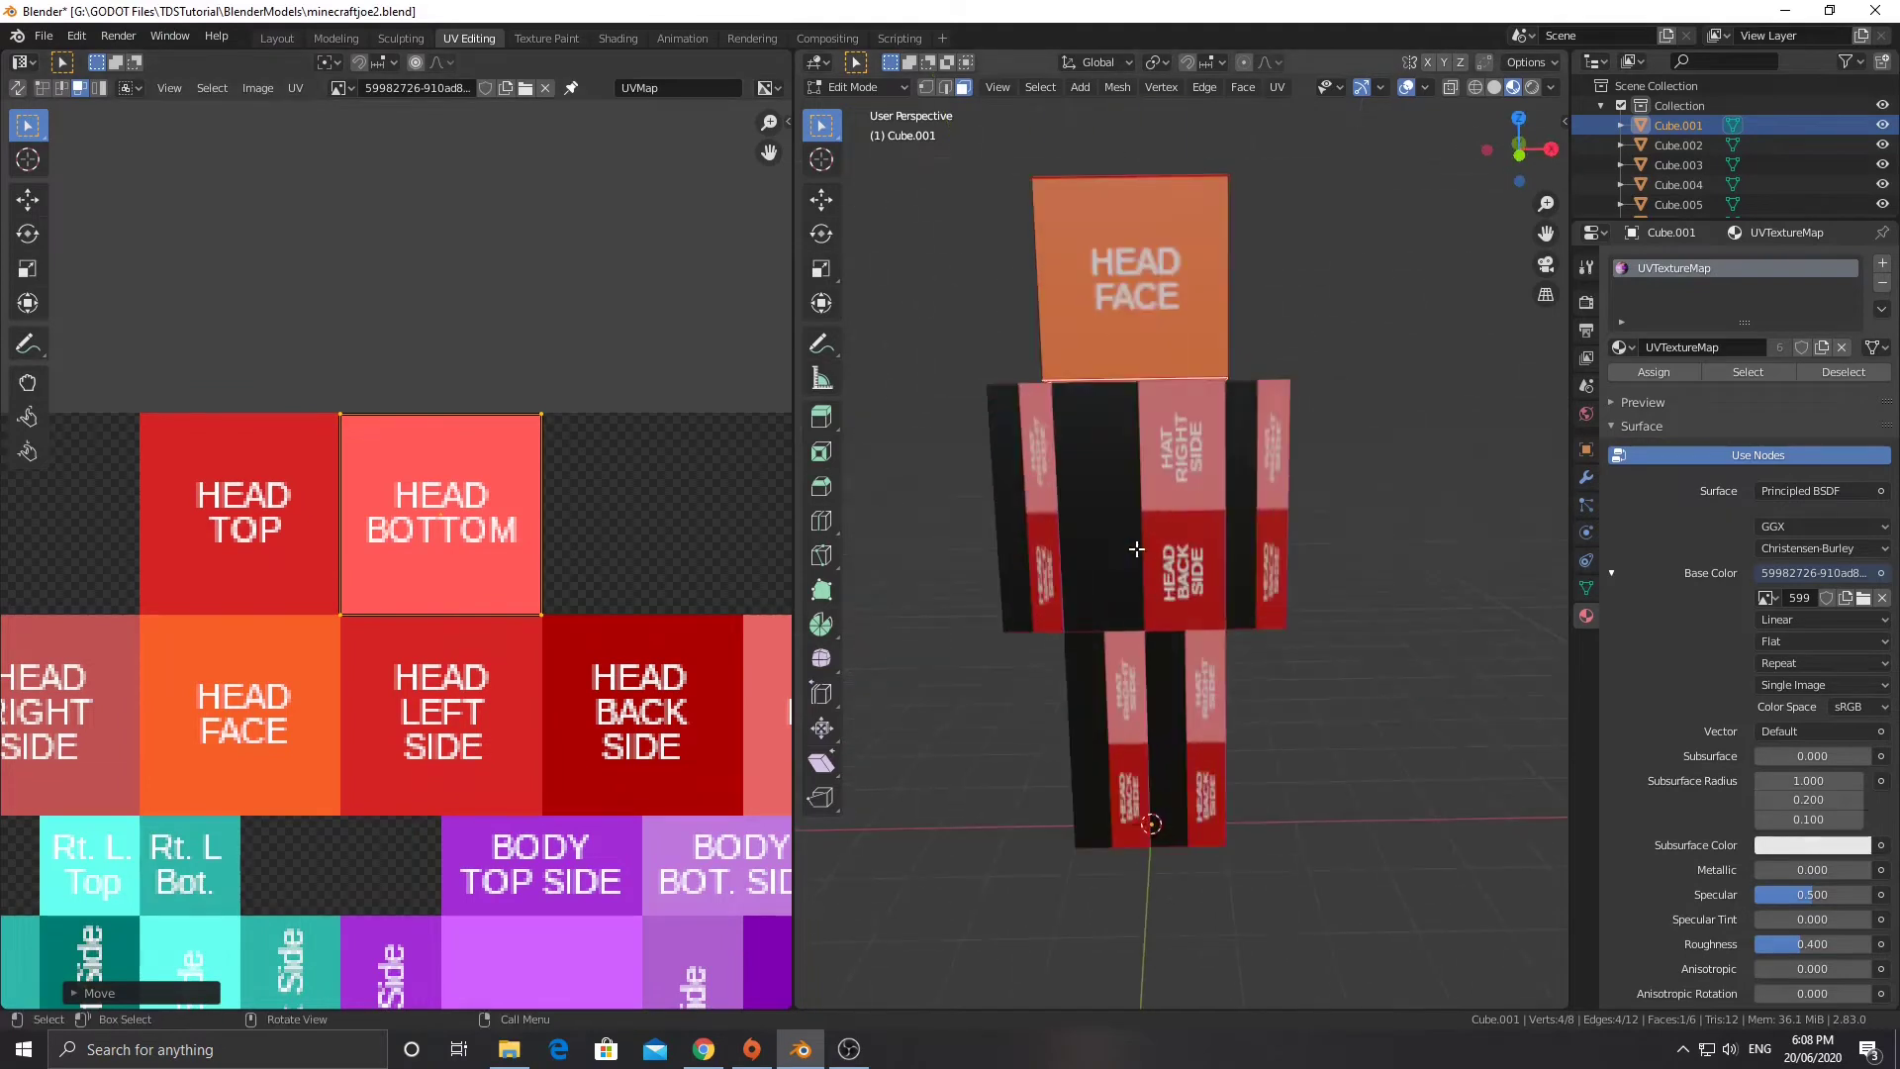
{"action": "middle_click_drag", "start_coordinate": [1097, 473], "coordinate": [1115, 541]}
Select the arm block Cube.003 and isolate it in Local View.
{"action": "left_click", "coordinate": [1136, 541]}
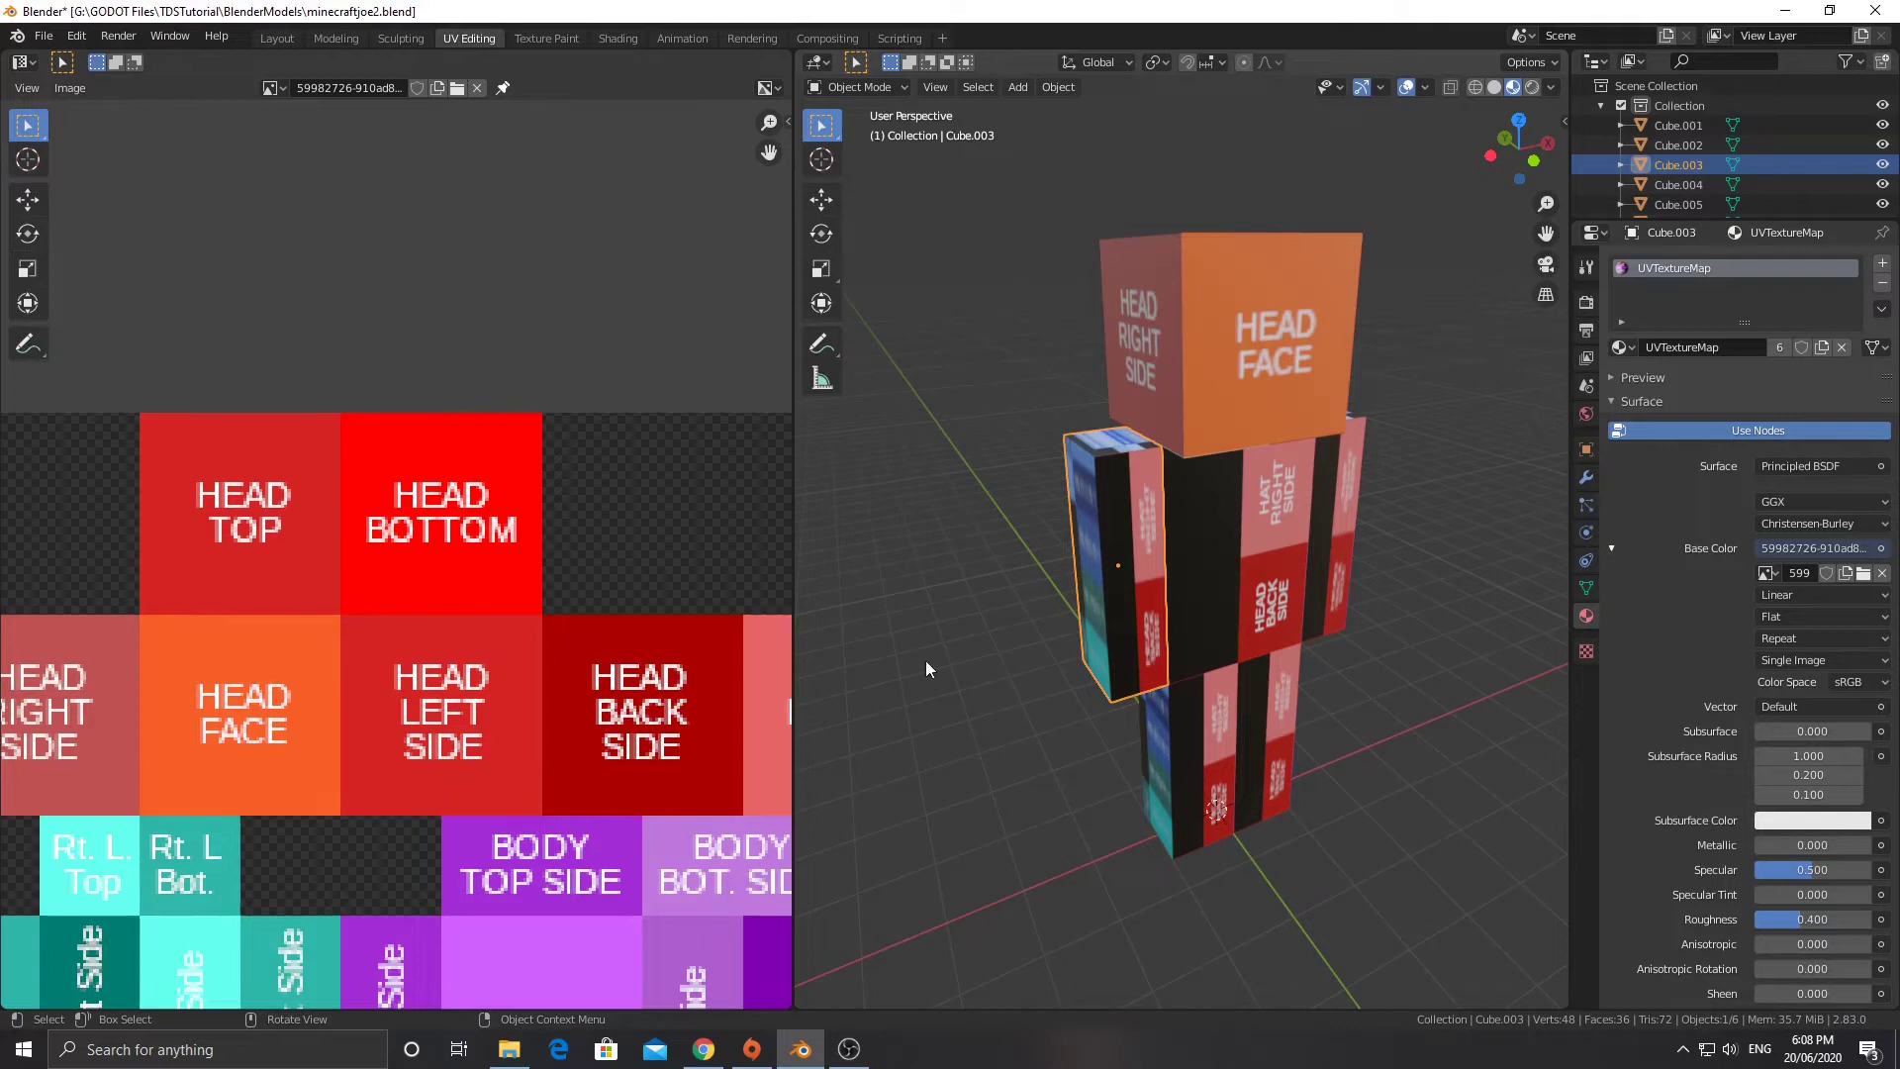
{"action": "middle_click_drag", "start_coordinate": [394, 839], "coordinate": [598, 511]}
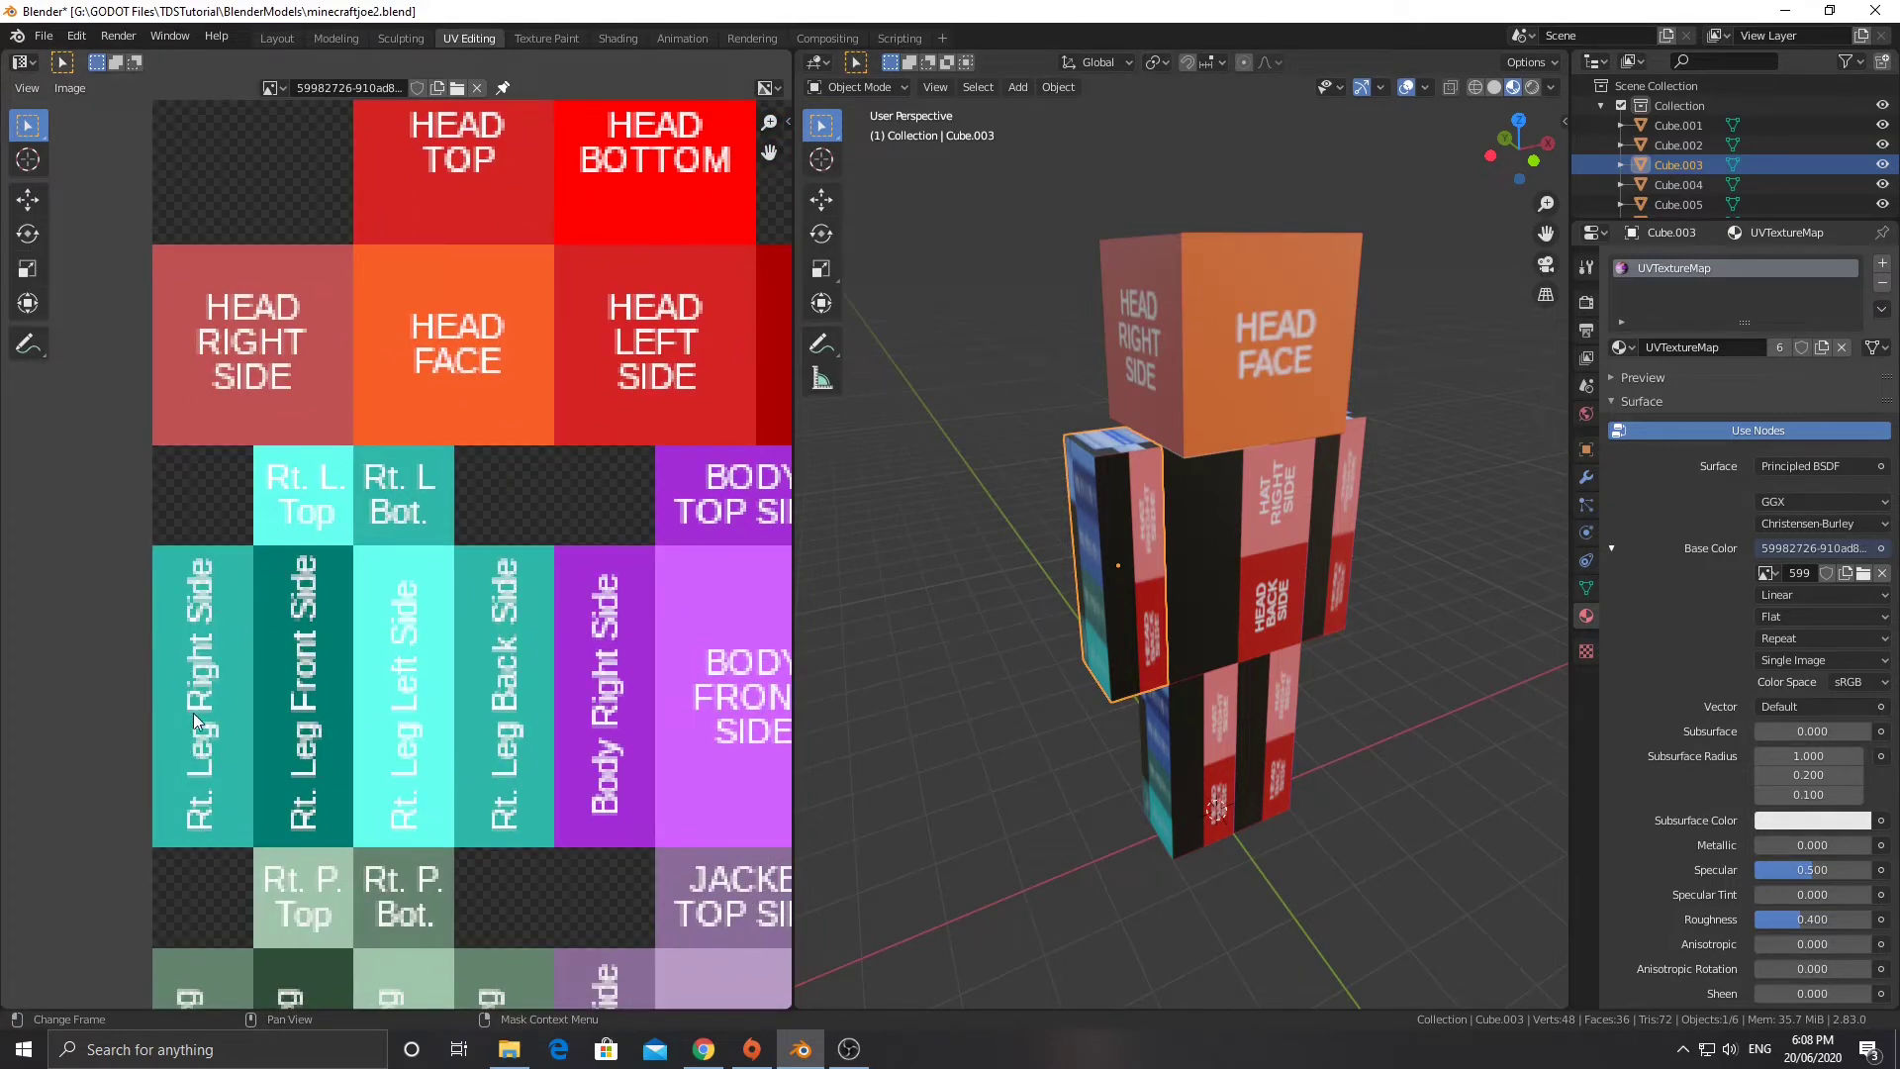
{"action": "scroll", "coordinate": [633, 688], "scroll_direction": "down", "scroll_amount": 5}
{"action": "scroll", "coordinate": [505, 703], "scroll_direction": "up", "scroll_amount": 6}
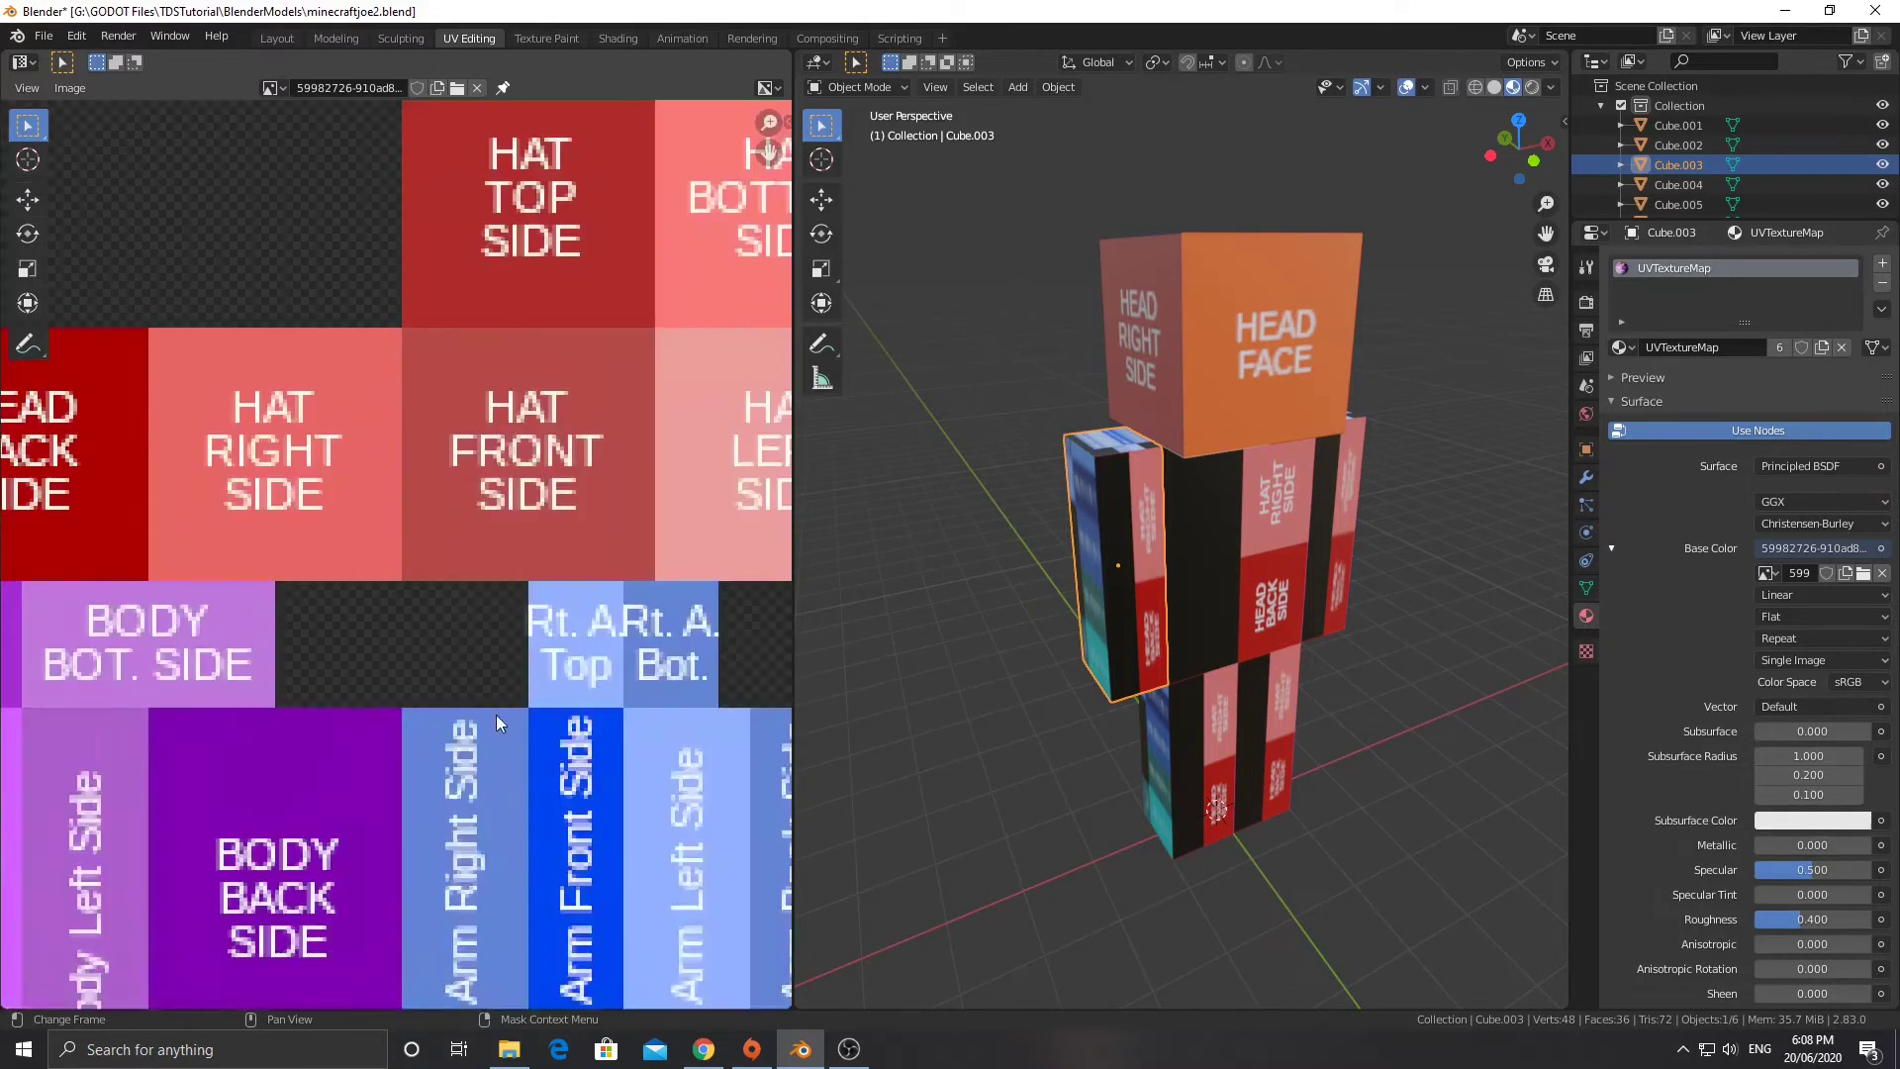
{"action": "middle_click_drag", "start_coordinate": [500, 723], "coordinate": [427, 650]}
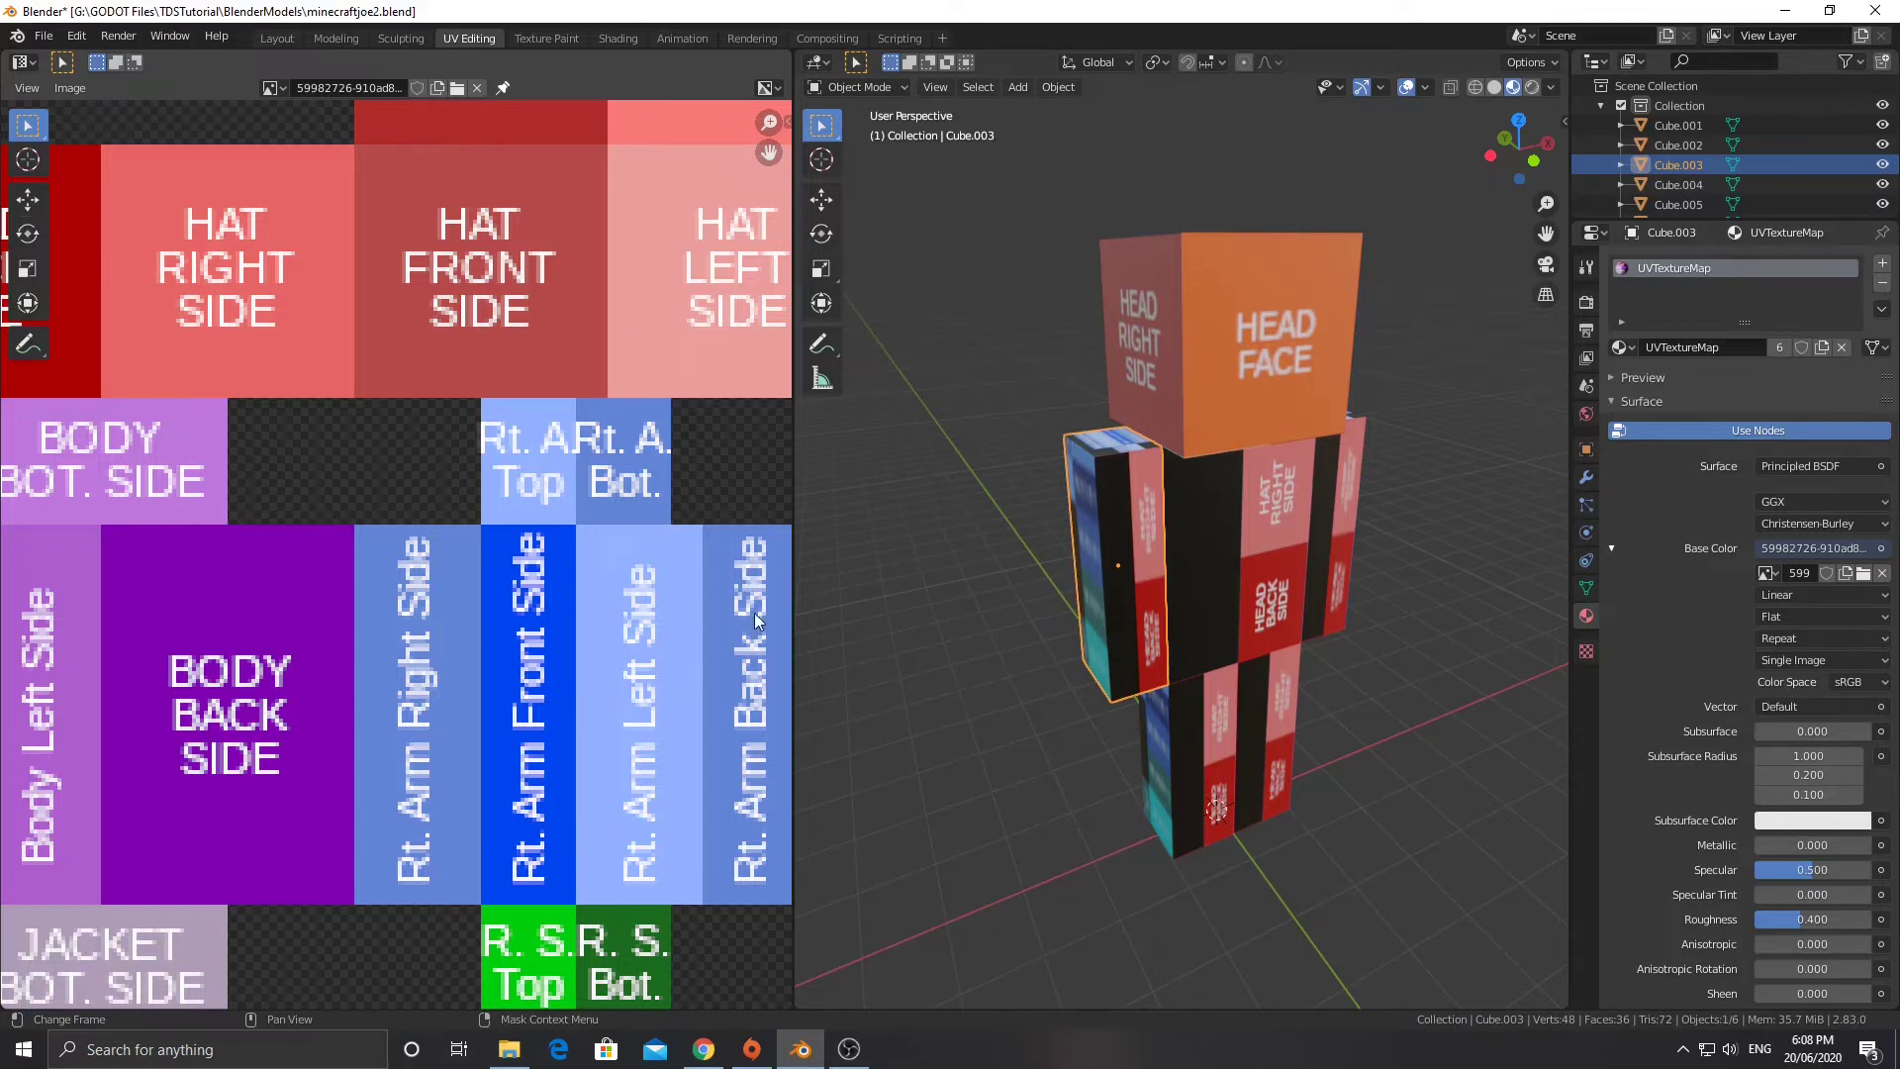
{"action": "key", "text": "KP_Divide"}
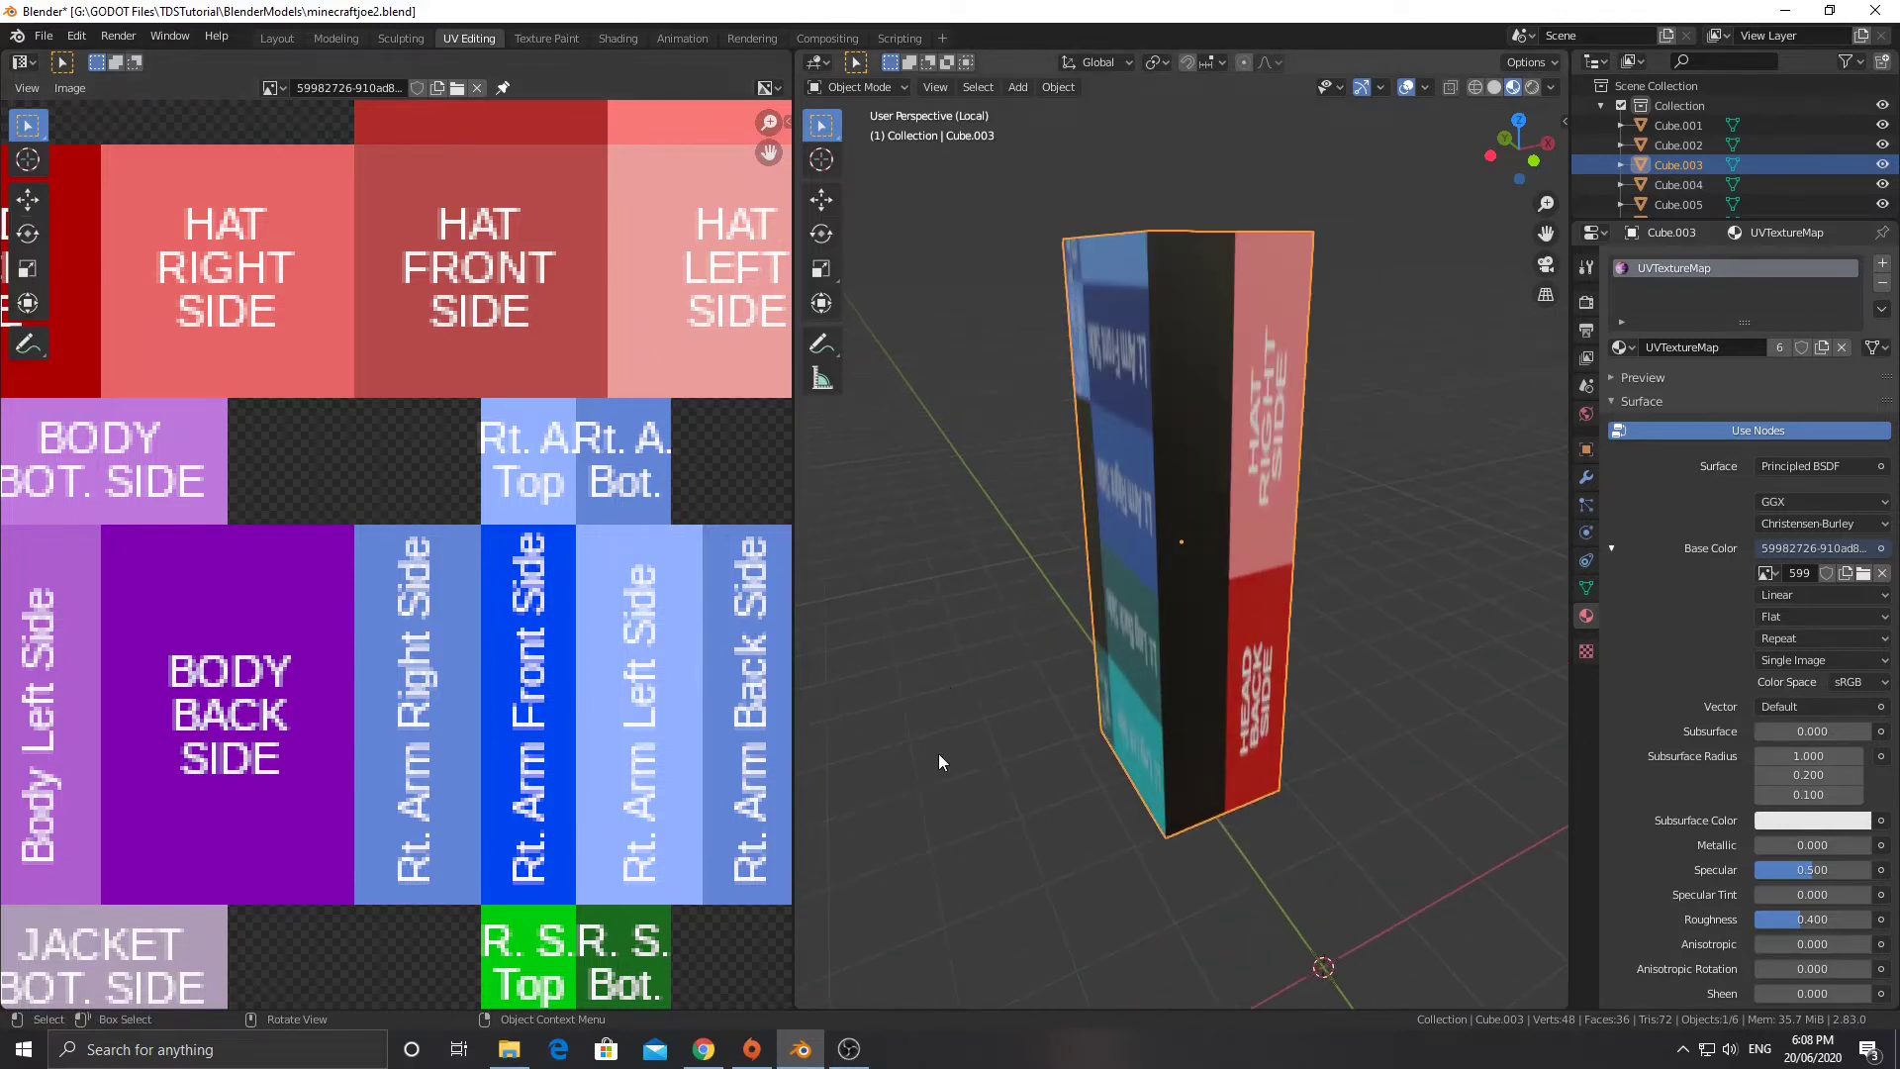
{"action": "middle_click_drag", "start_coordinate": [1030, 560], "coordinate": [984, 596]}
In Edit Mode, mark seams around the arm block's top and bottom faces.
{"action": "key", "text": "Tab"}
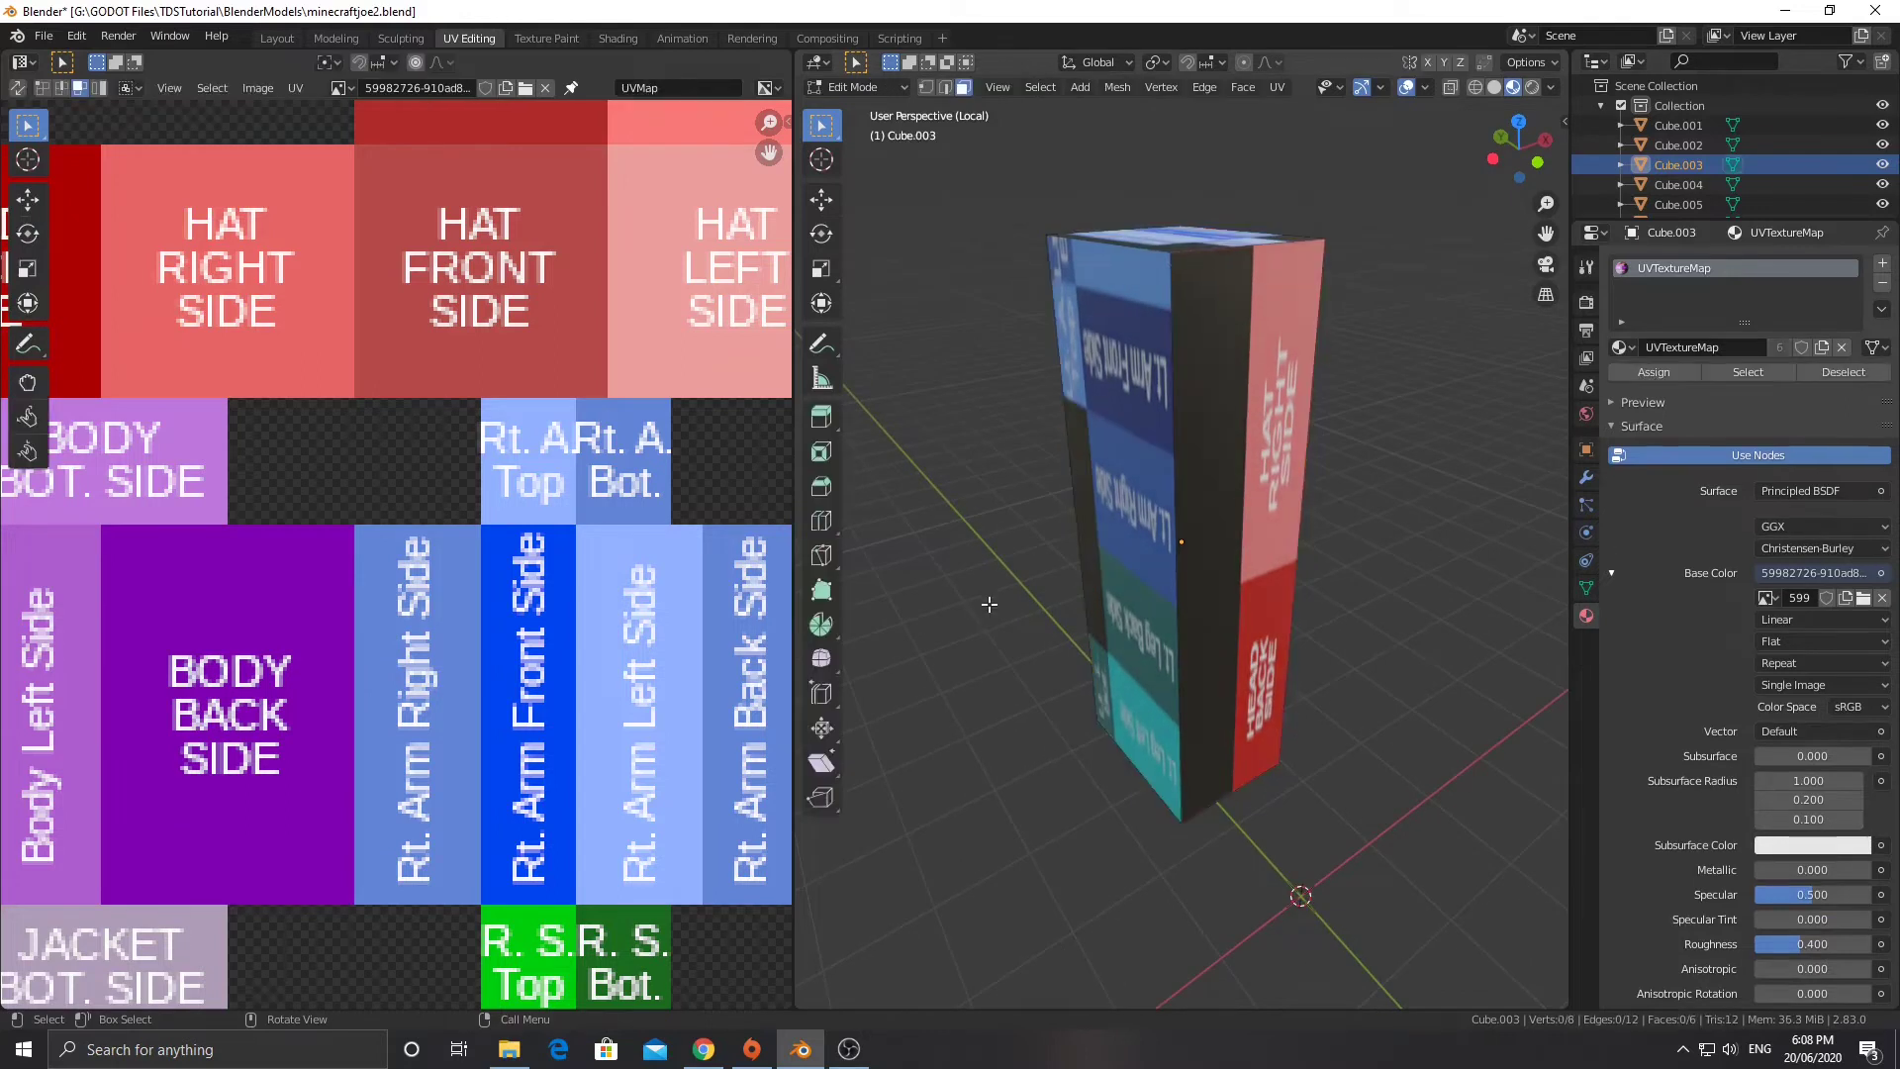
{"action": "left_click", "coordinate": [1173, 238]}
{"action": "middle_click_drag", "start_coordinate": [1227, 582], "coordinate": [1195, 752]}
{"action": "left_click", "coordinate": [1204, 786], "text": "shift"}
{"action": "key", "text": "ctrl+e"}
{"action": "left_click", "coordinate": [1197, 786]}
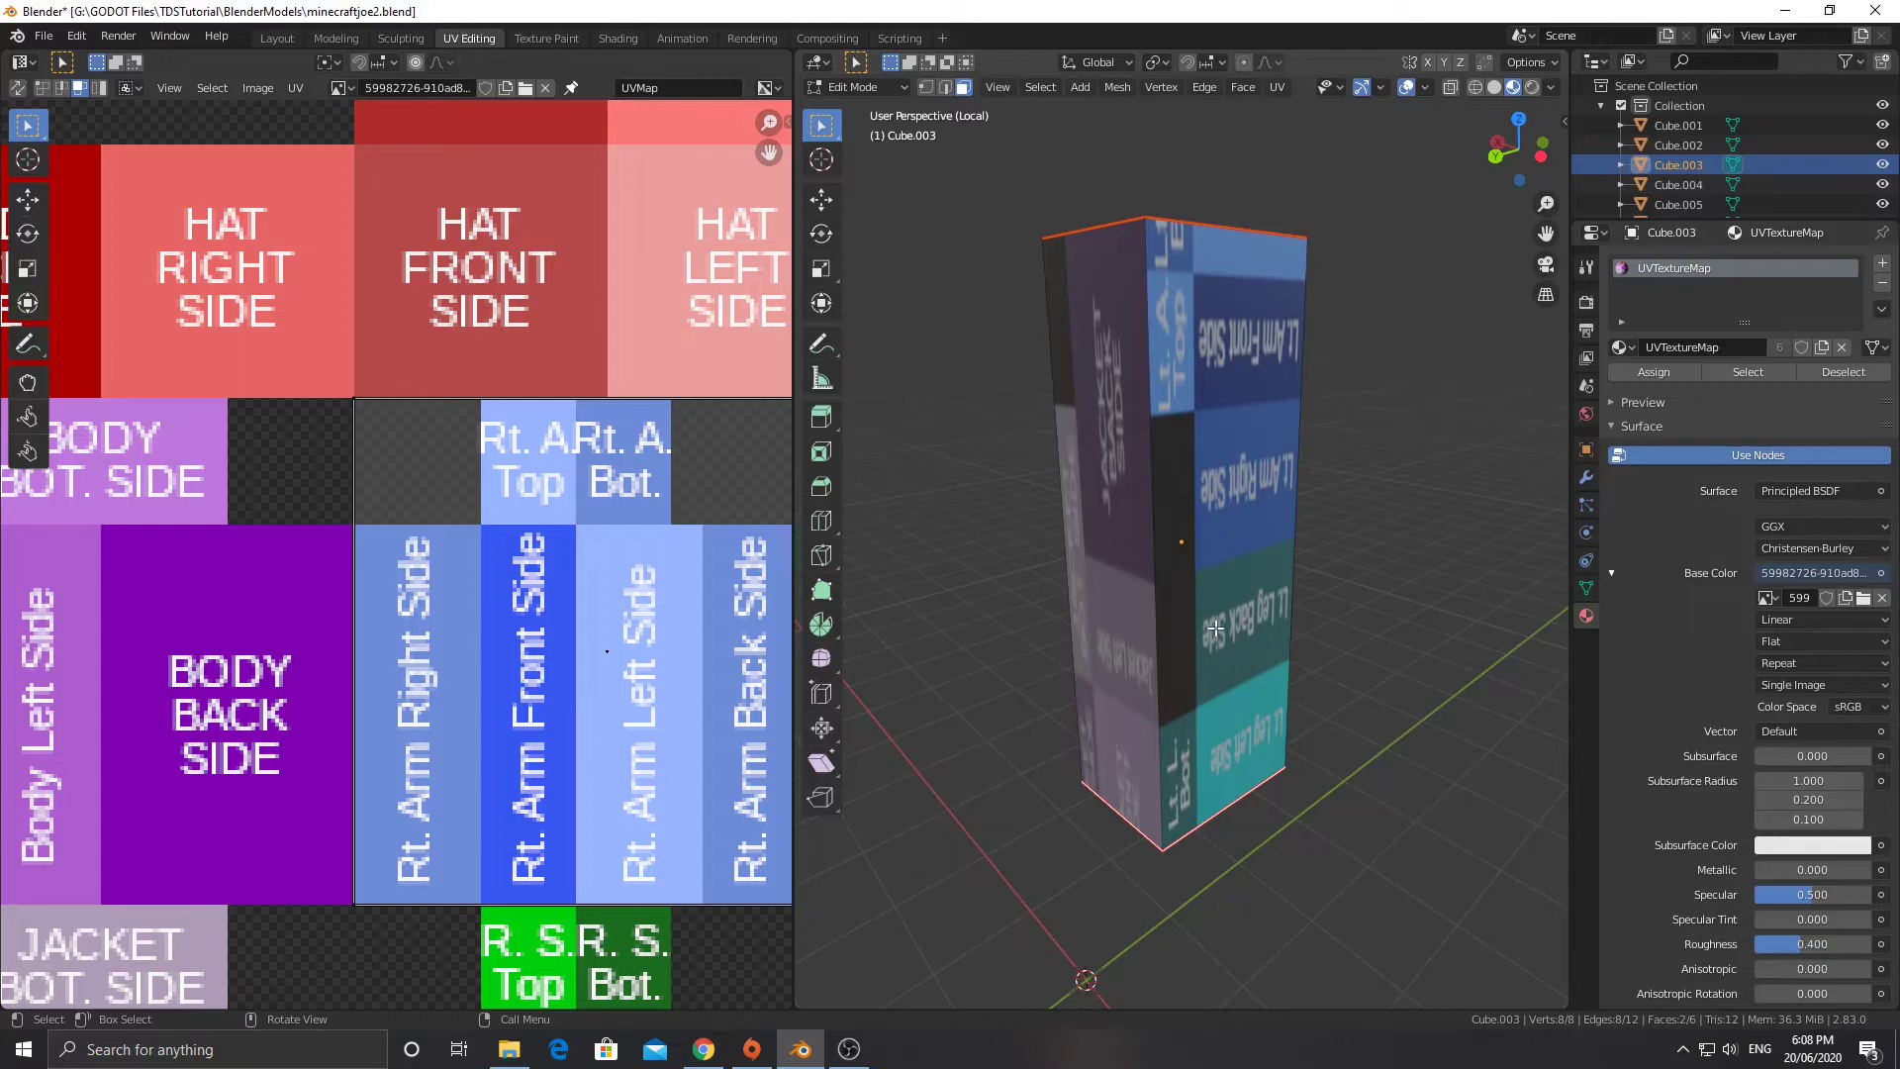
Mark one vertical front edge of the arm block as a seam, then select the whole mesh.
{"action": "key", "text": "2"}
{"action": "left_click", "coordinate": [1155, 448]}
{"action": "right_click", "coordinate": [1150, 513]}
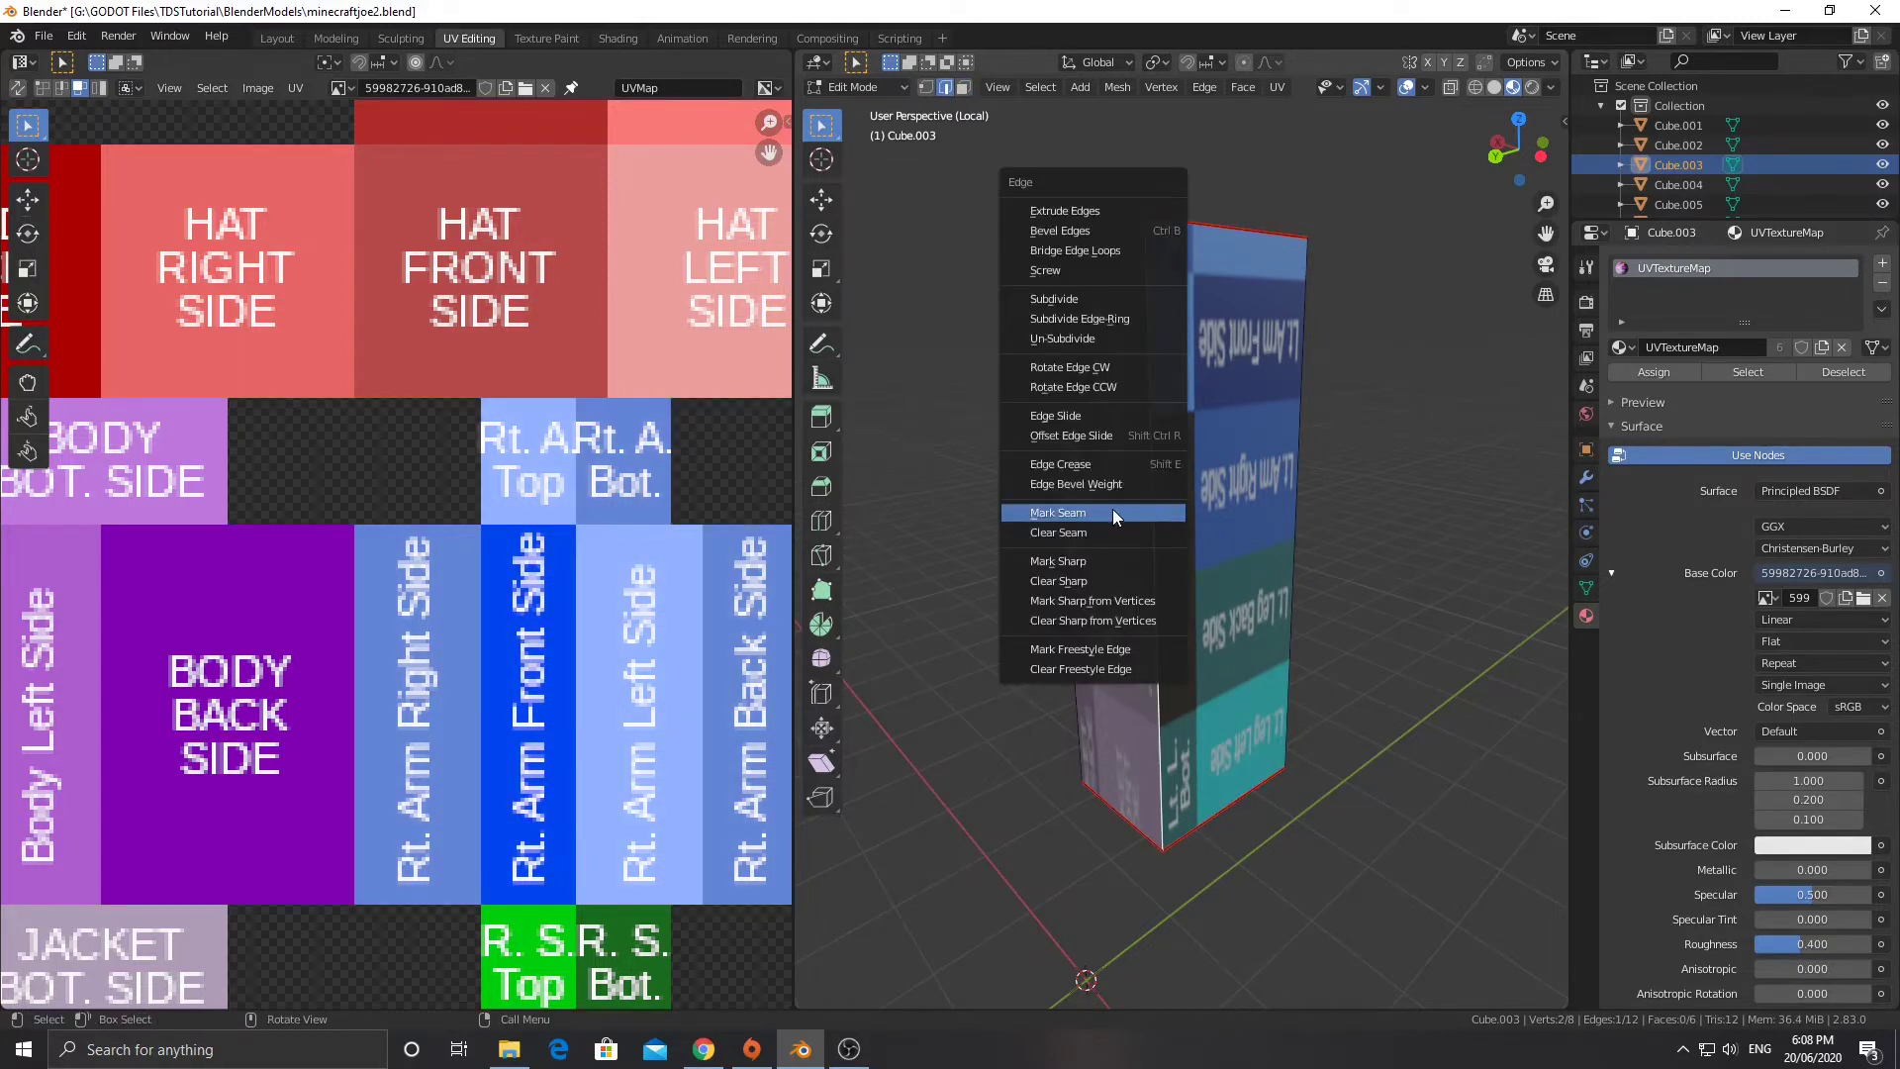
{"action": "left_click", "coordinate": [1112, 508]}
{"action": "key", "text": "a"}
{"action": "middle_click_drag", "start_coordinate": [1233, 521], "coordinate": [1099, 531]}
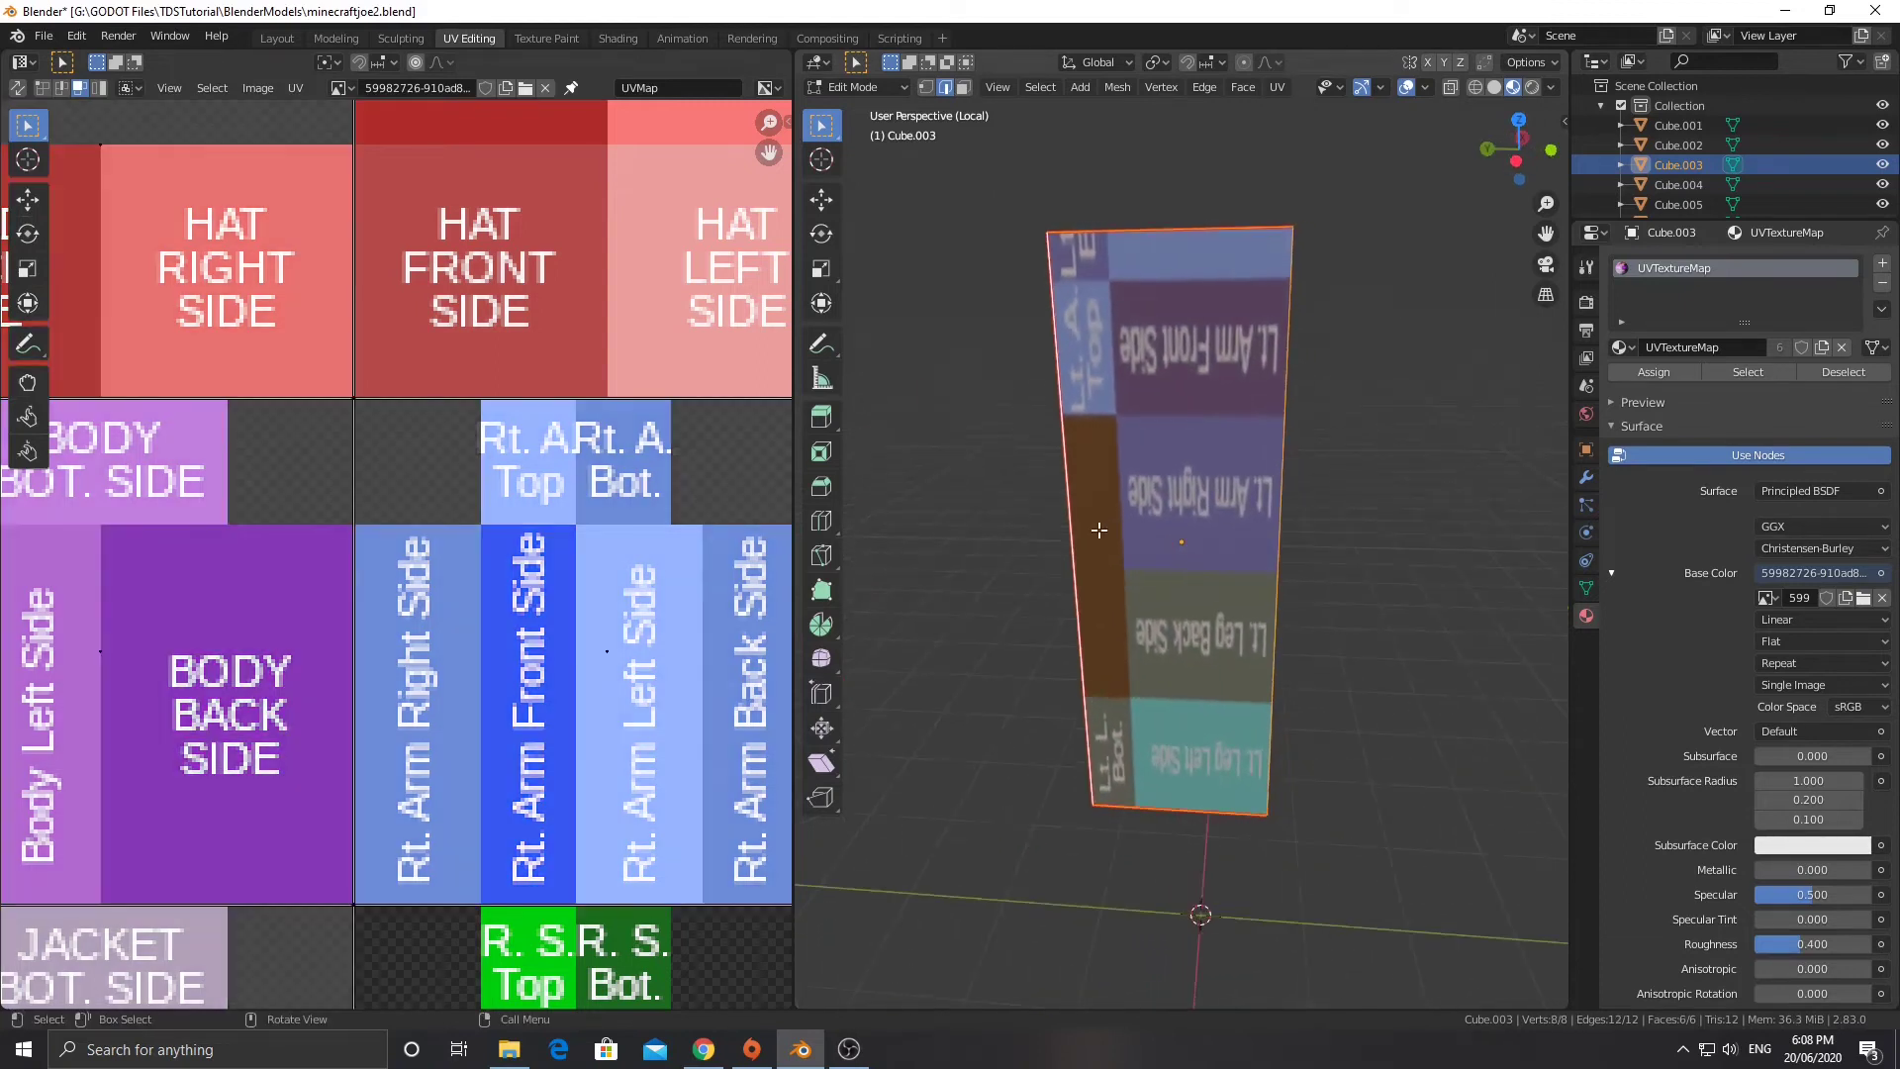
Back in Object Mode, check Cube.003's 0.509 Y scale in the N panel and apply all transforms.
{"action": "scroll", "coordinate": [1049, 534], "scroll_direction": "down", "scroll_amount": 4}
{"action": "scroll", "coordinate": [602, 513], "scroll_direction": "down", "scroll_amount": 3}
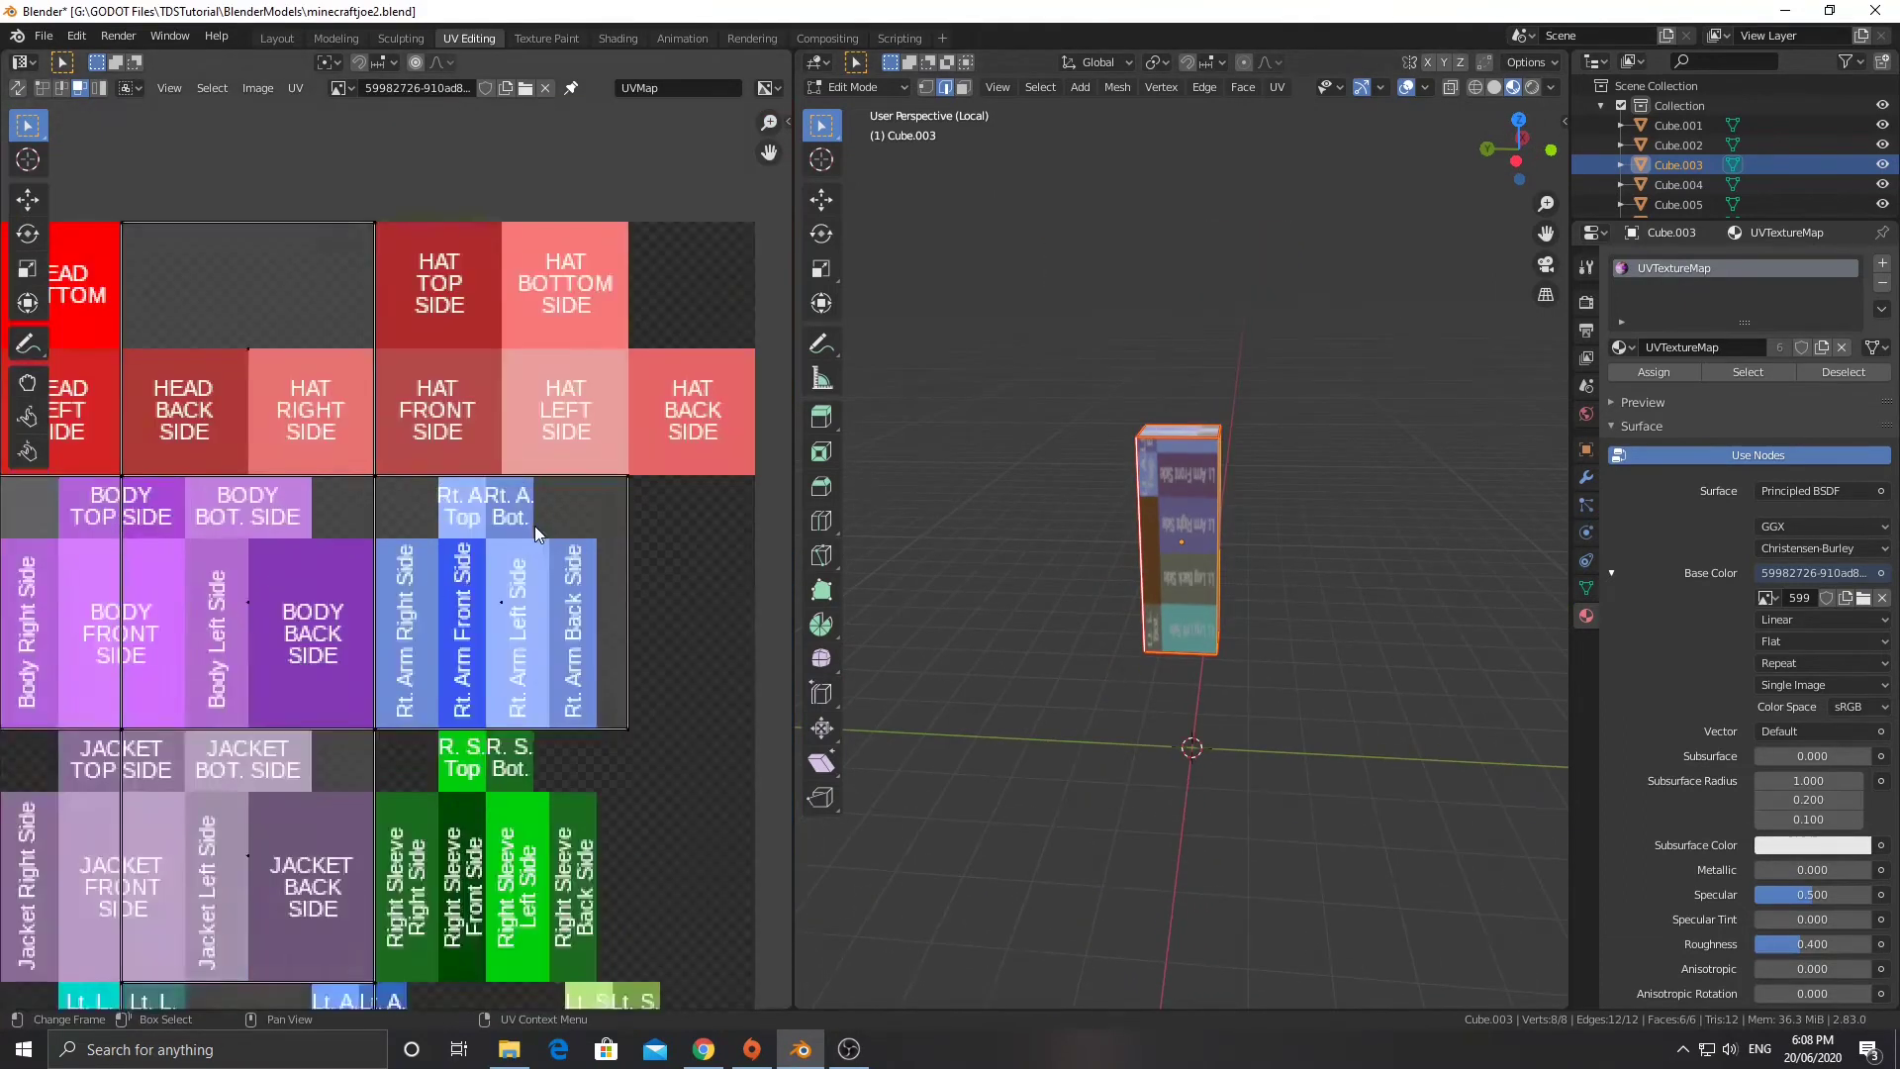
{"action": "scroll", "coordinate": [489, 536], "scroll_direction": "down", "scroll_amount": 2}
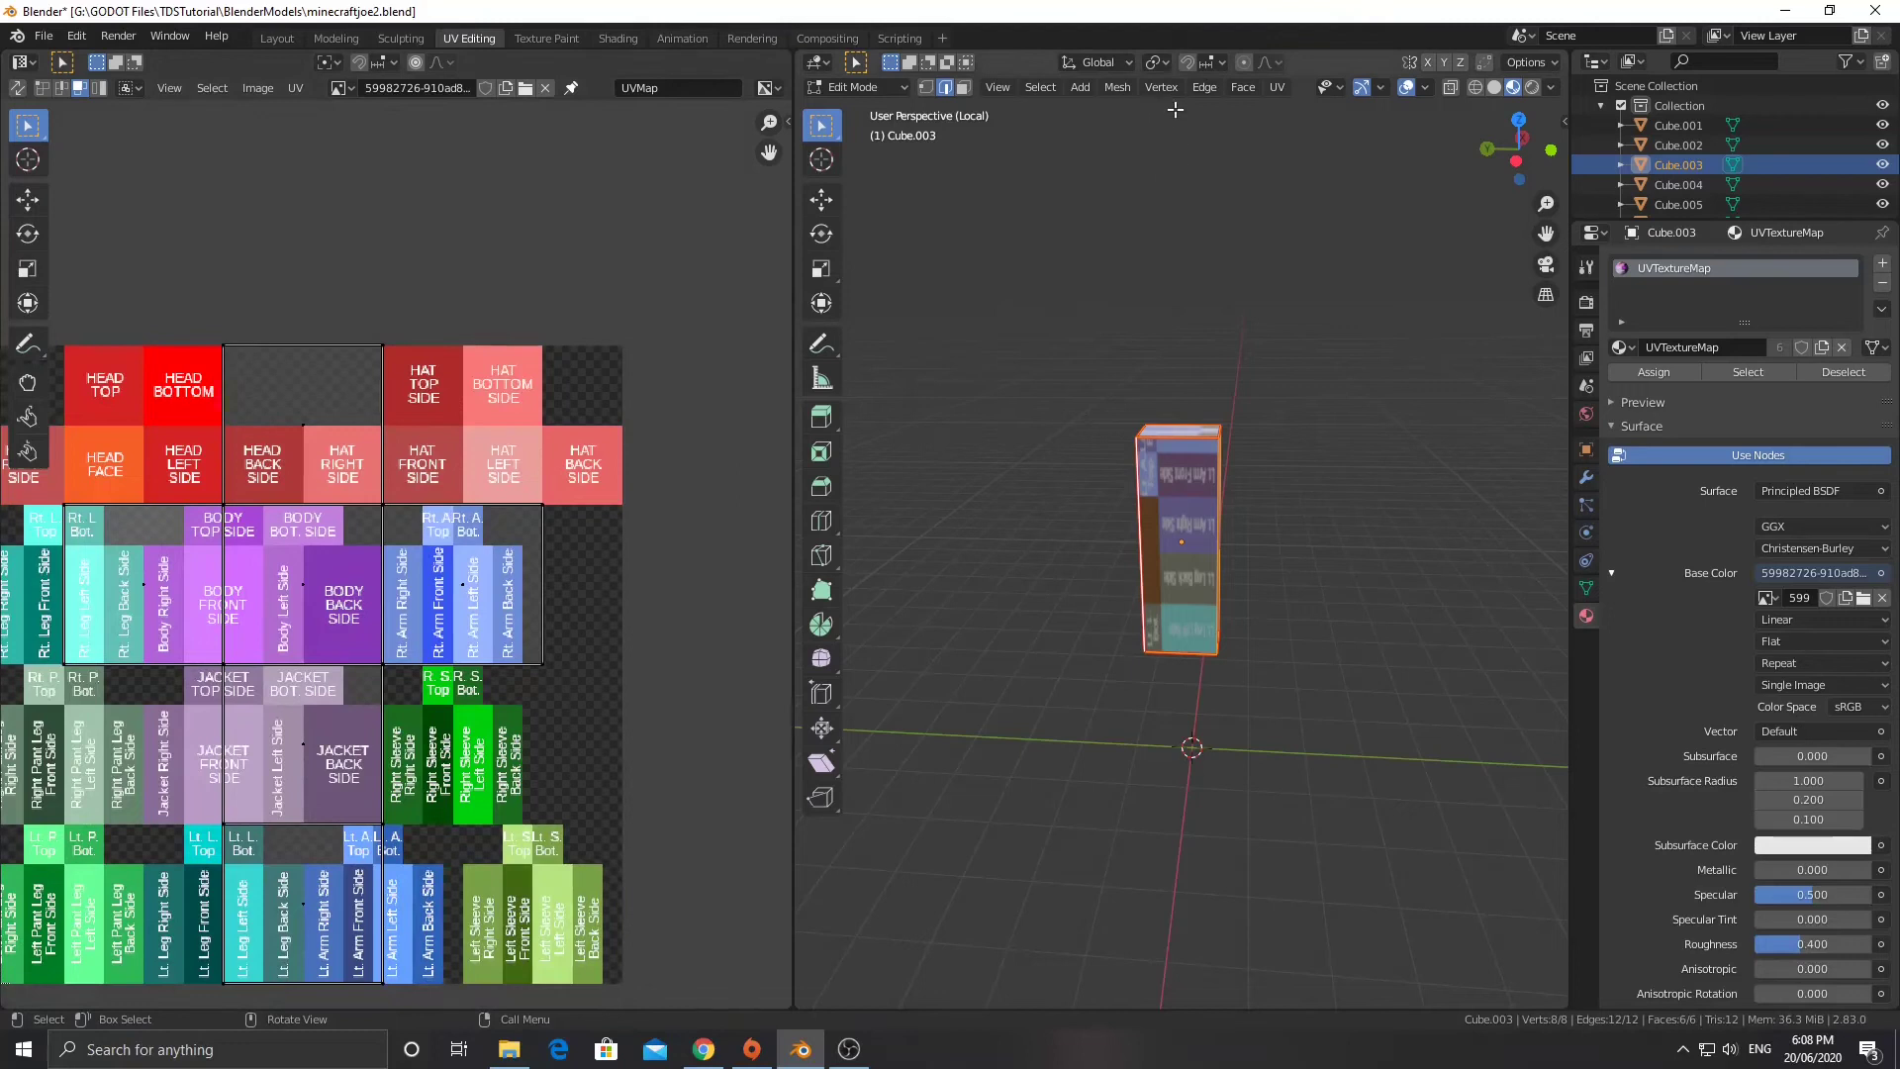
{"action": "key", "text": "Tab"}
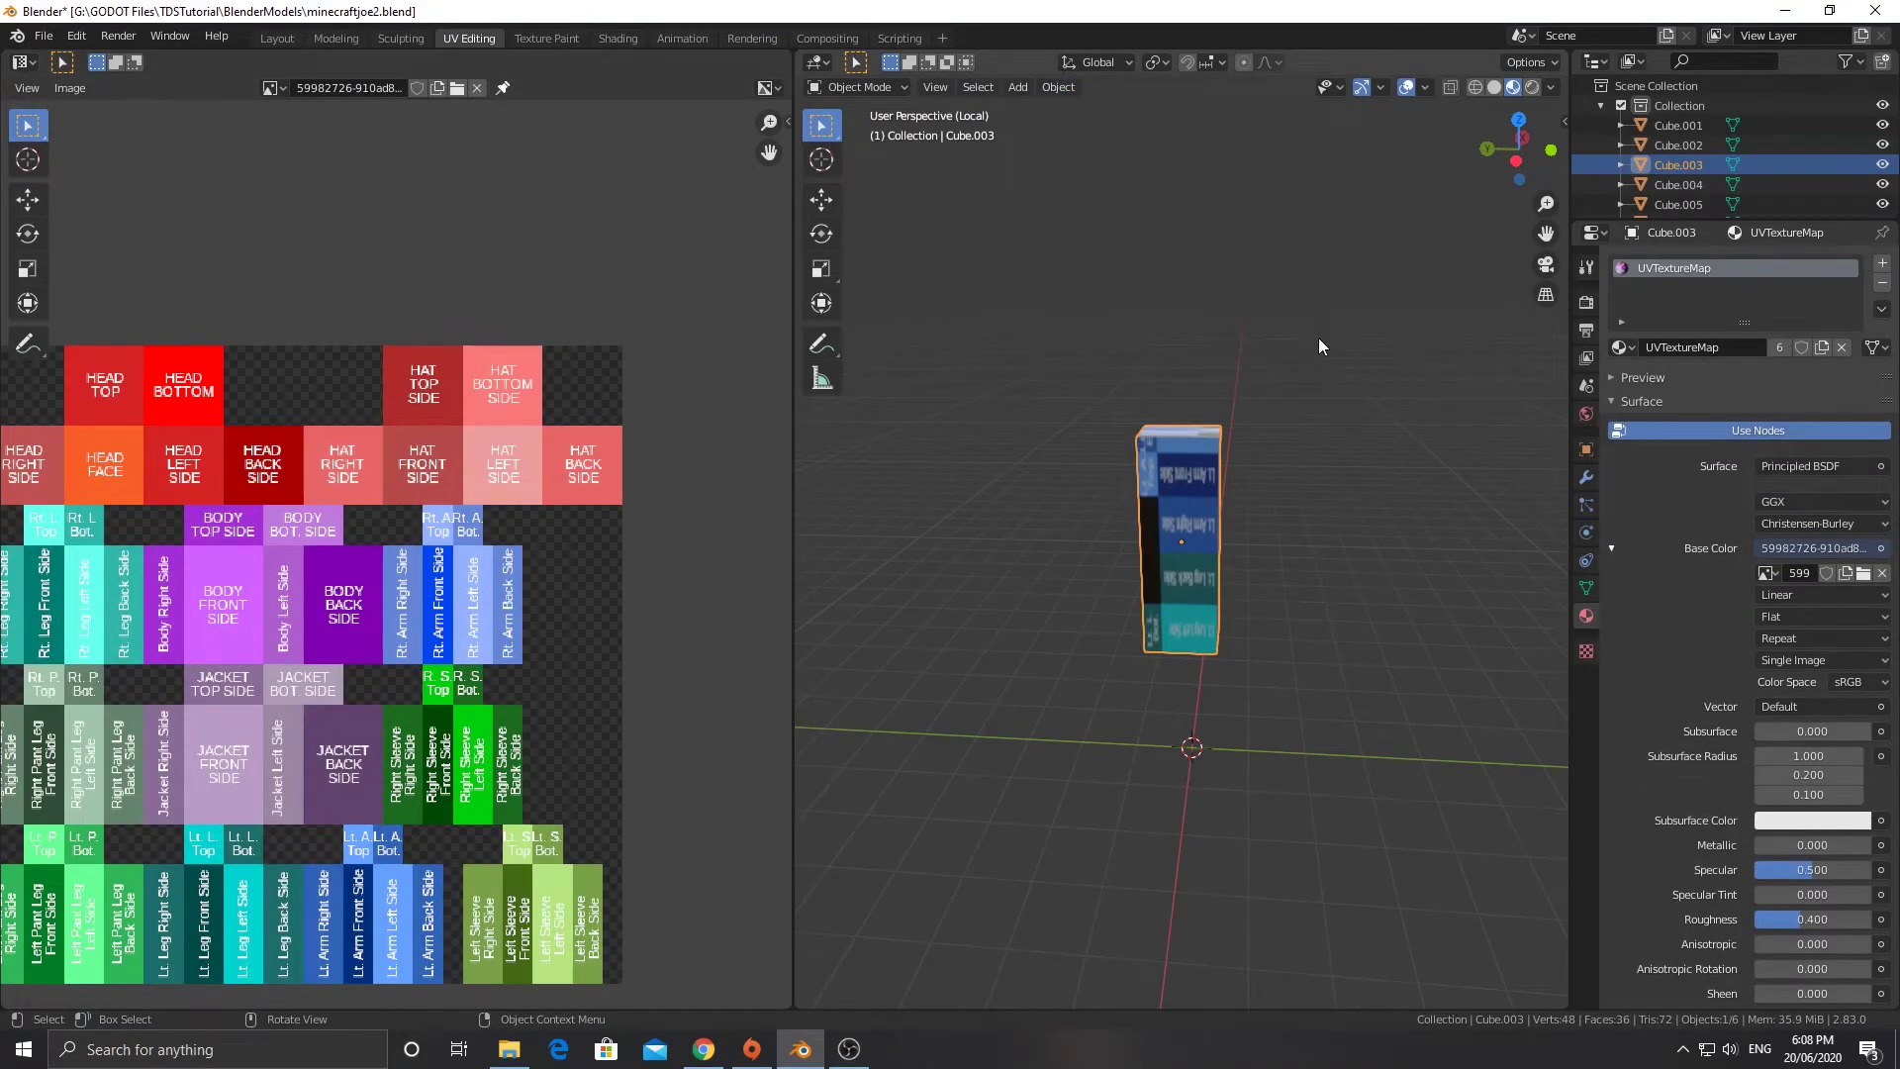
{"action": "key", "text": "n"}
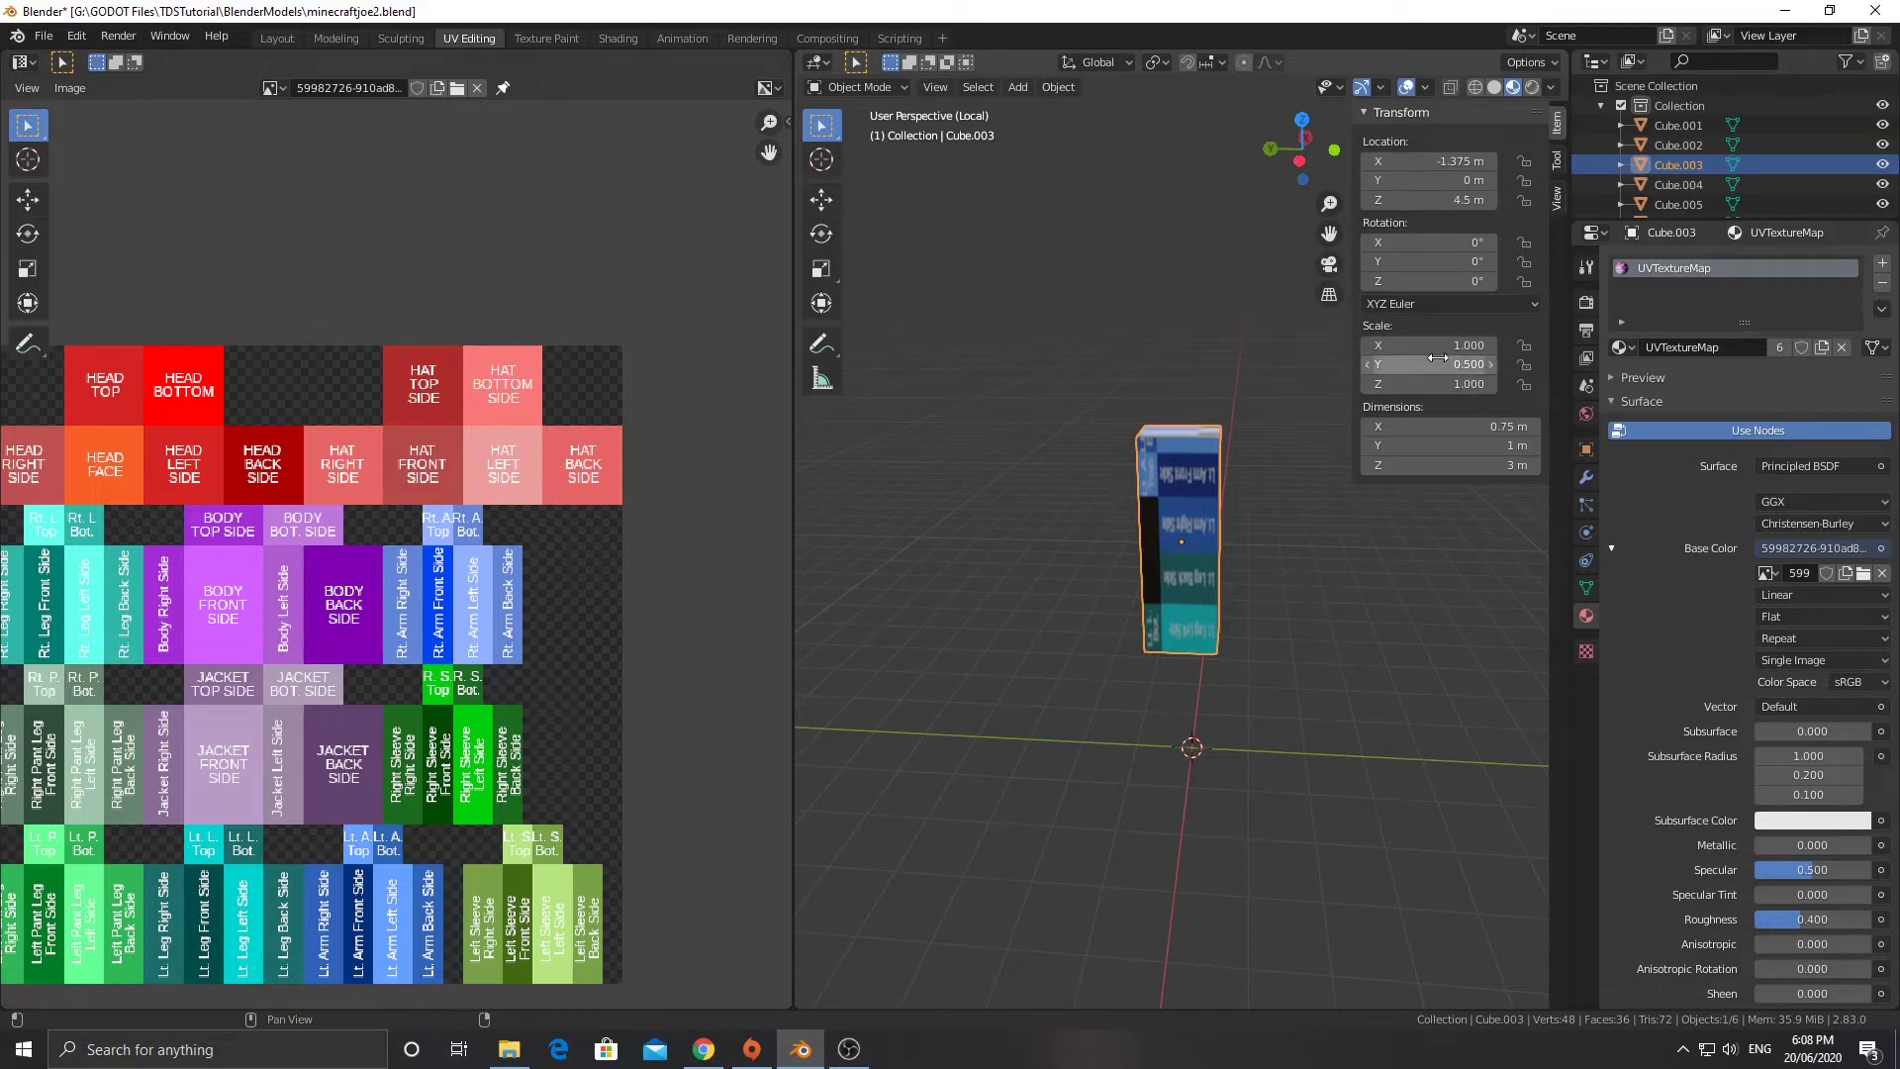
{"action": "key", "text": "n"}
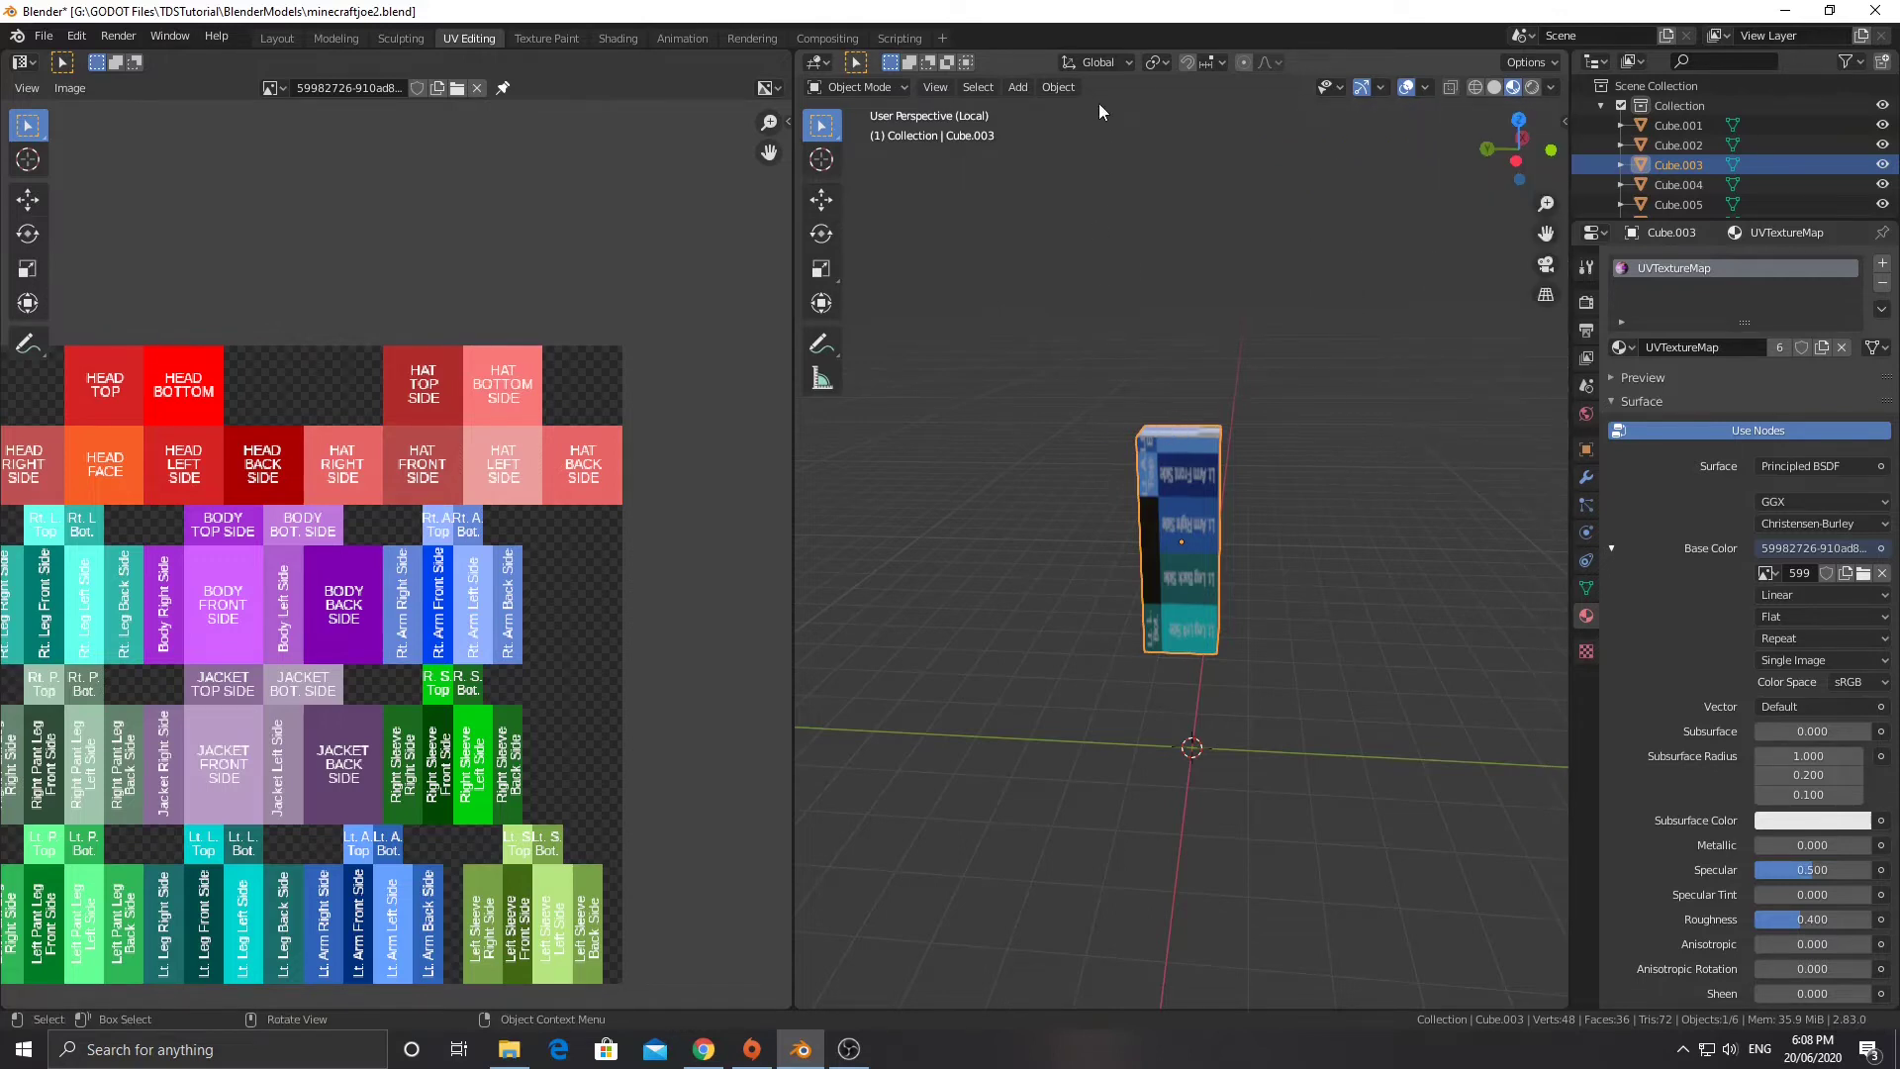
{"action": "key", "text": "ctrl+a"}
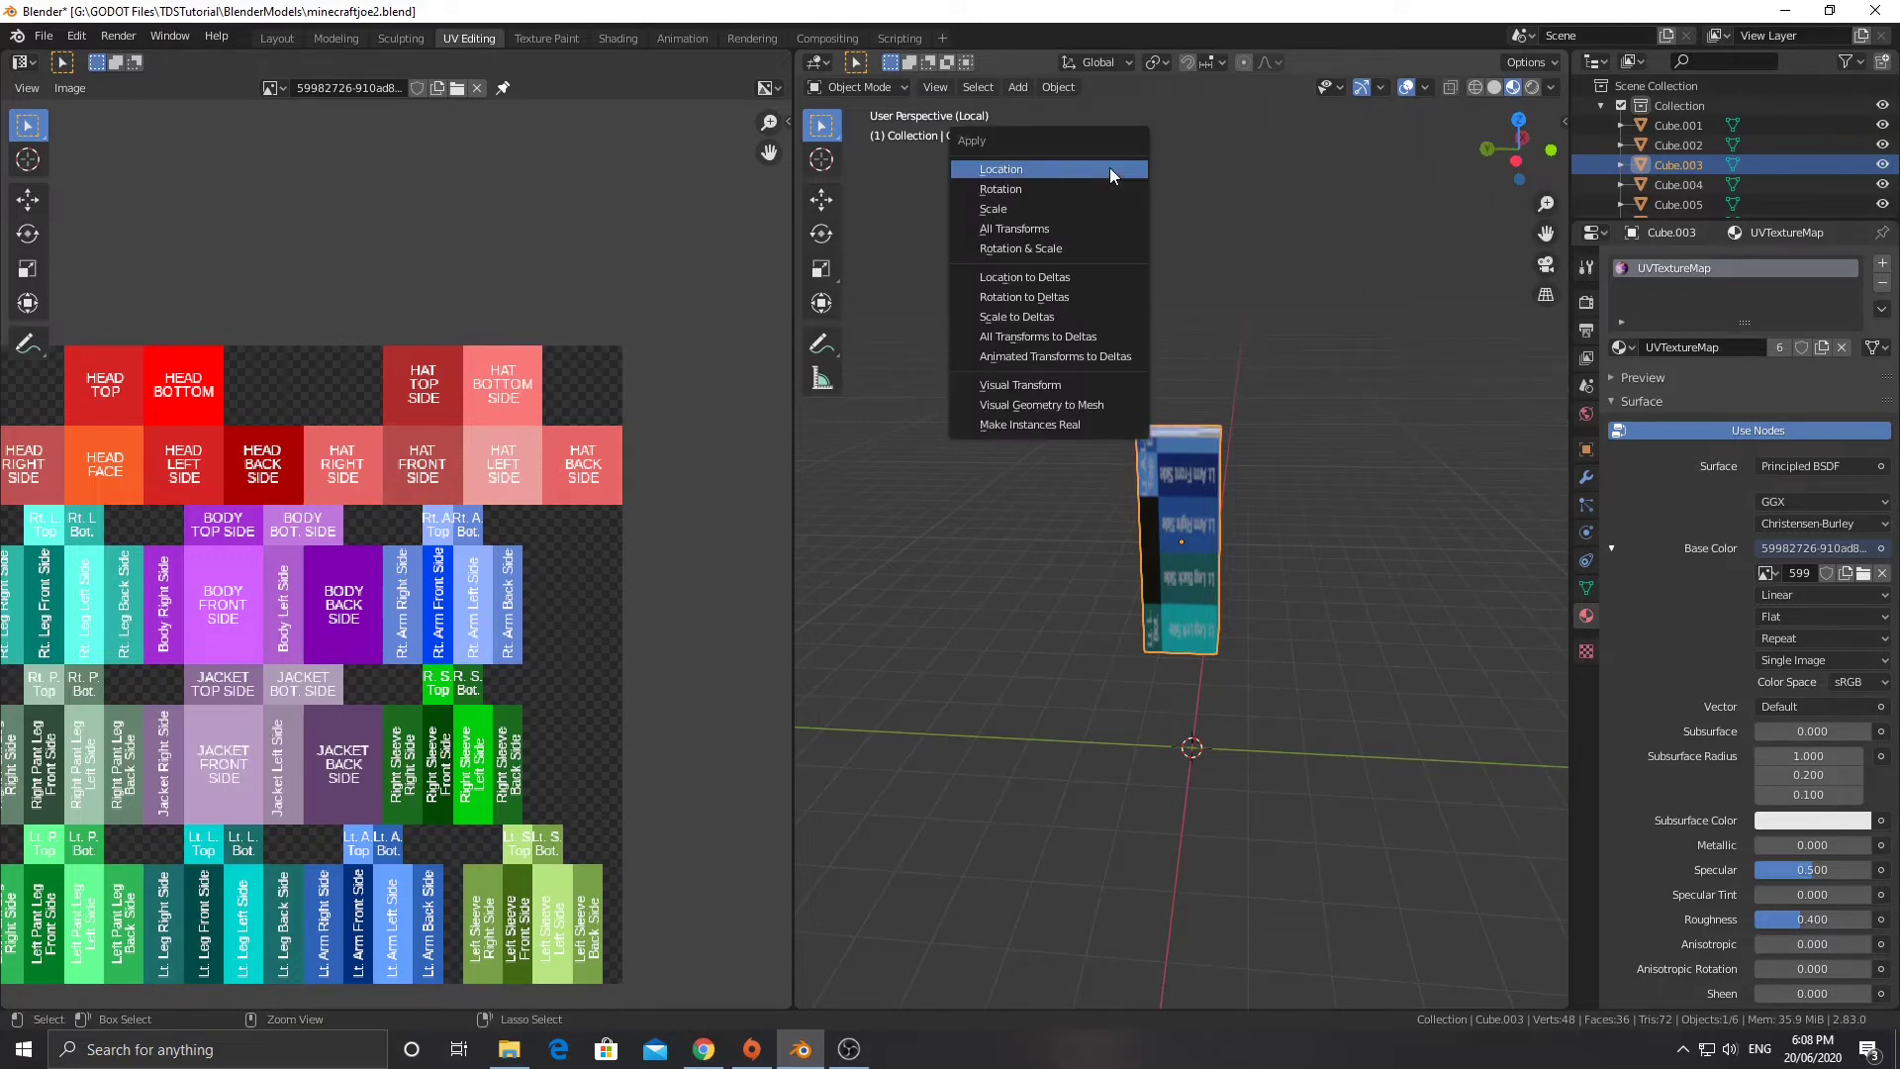
{"action": "left_click", "coordinate": [1012, 230]}
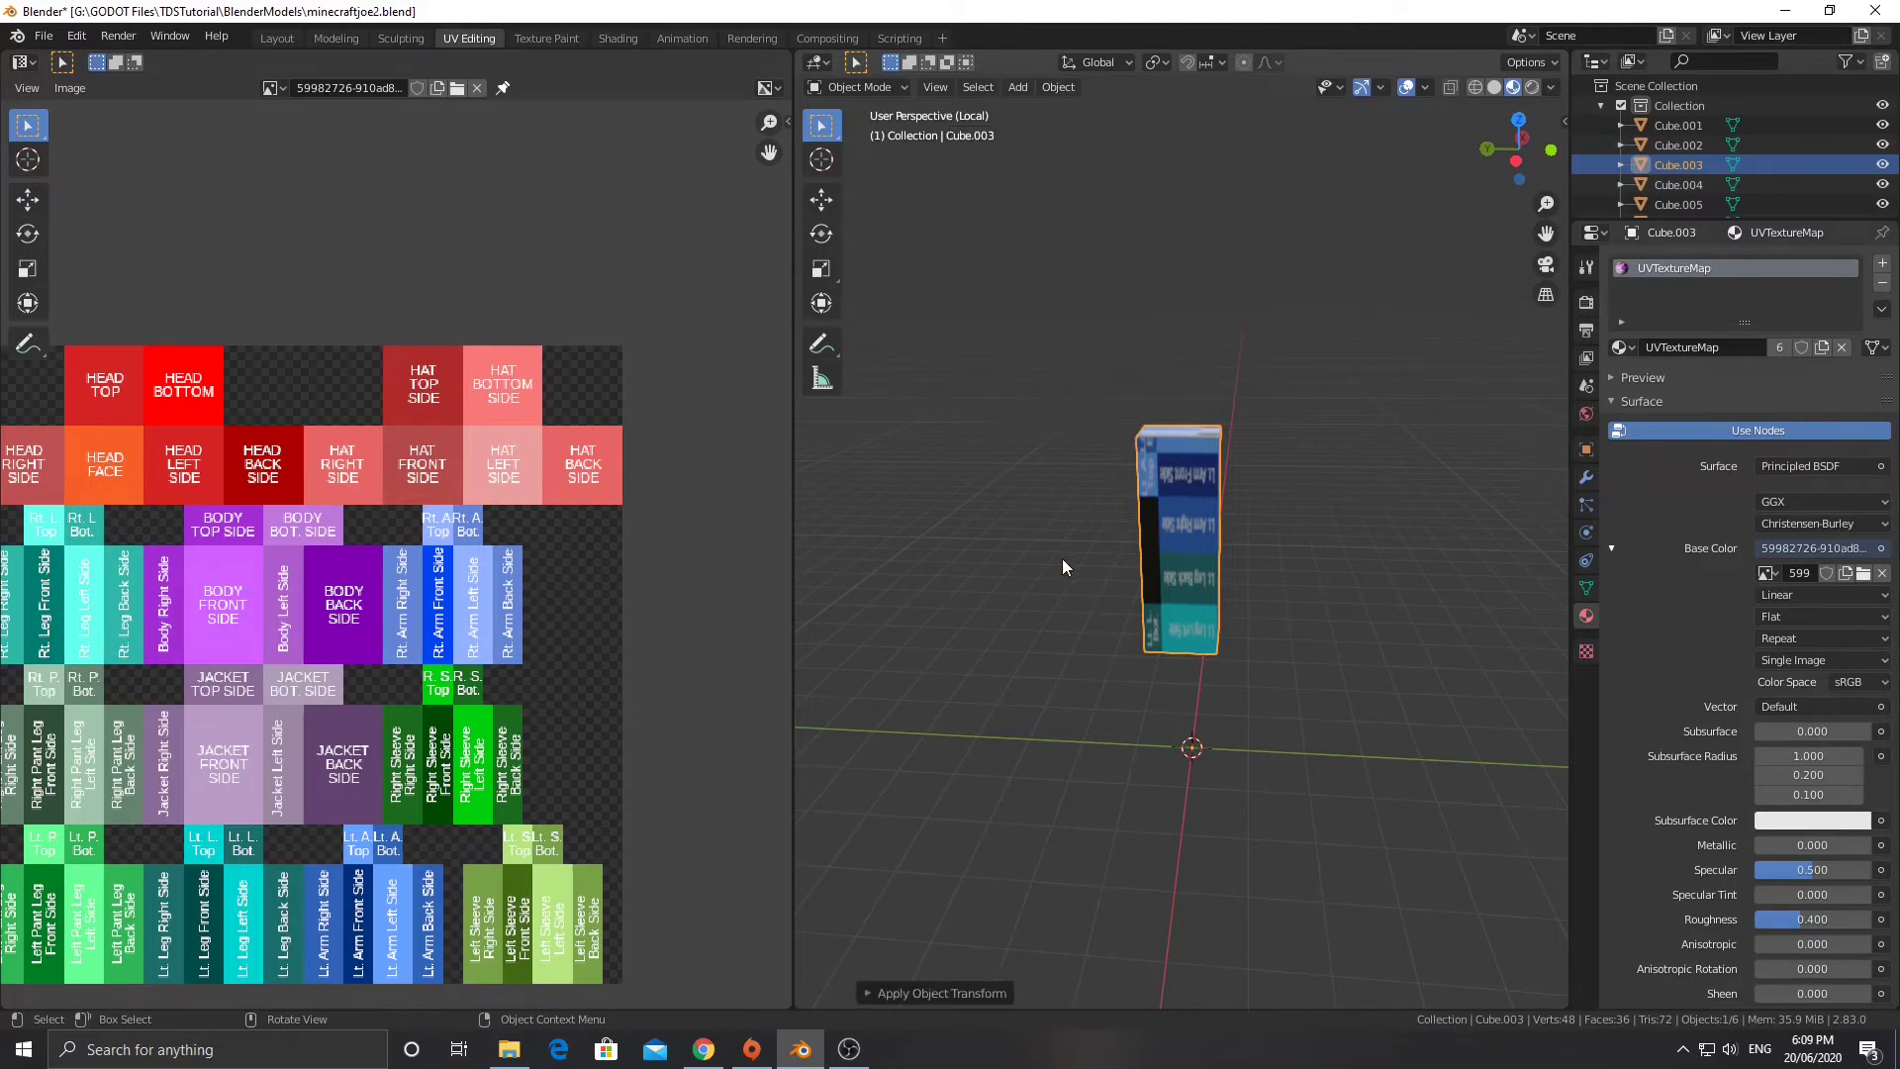
Unwrap the arm block and rotate all its UVs 90°.
{"action": "key", "text": "Tab"}
{"action": "key", "text": "u"}
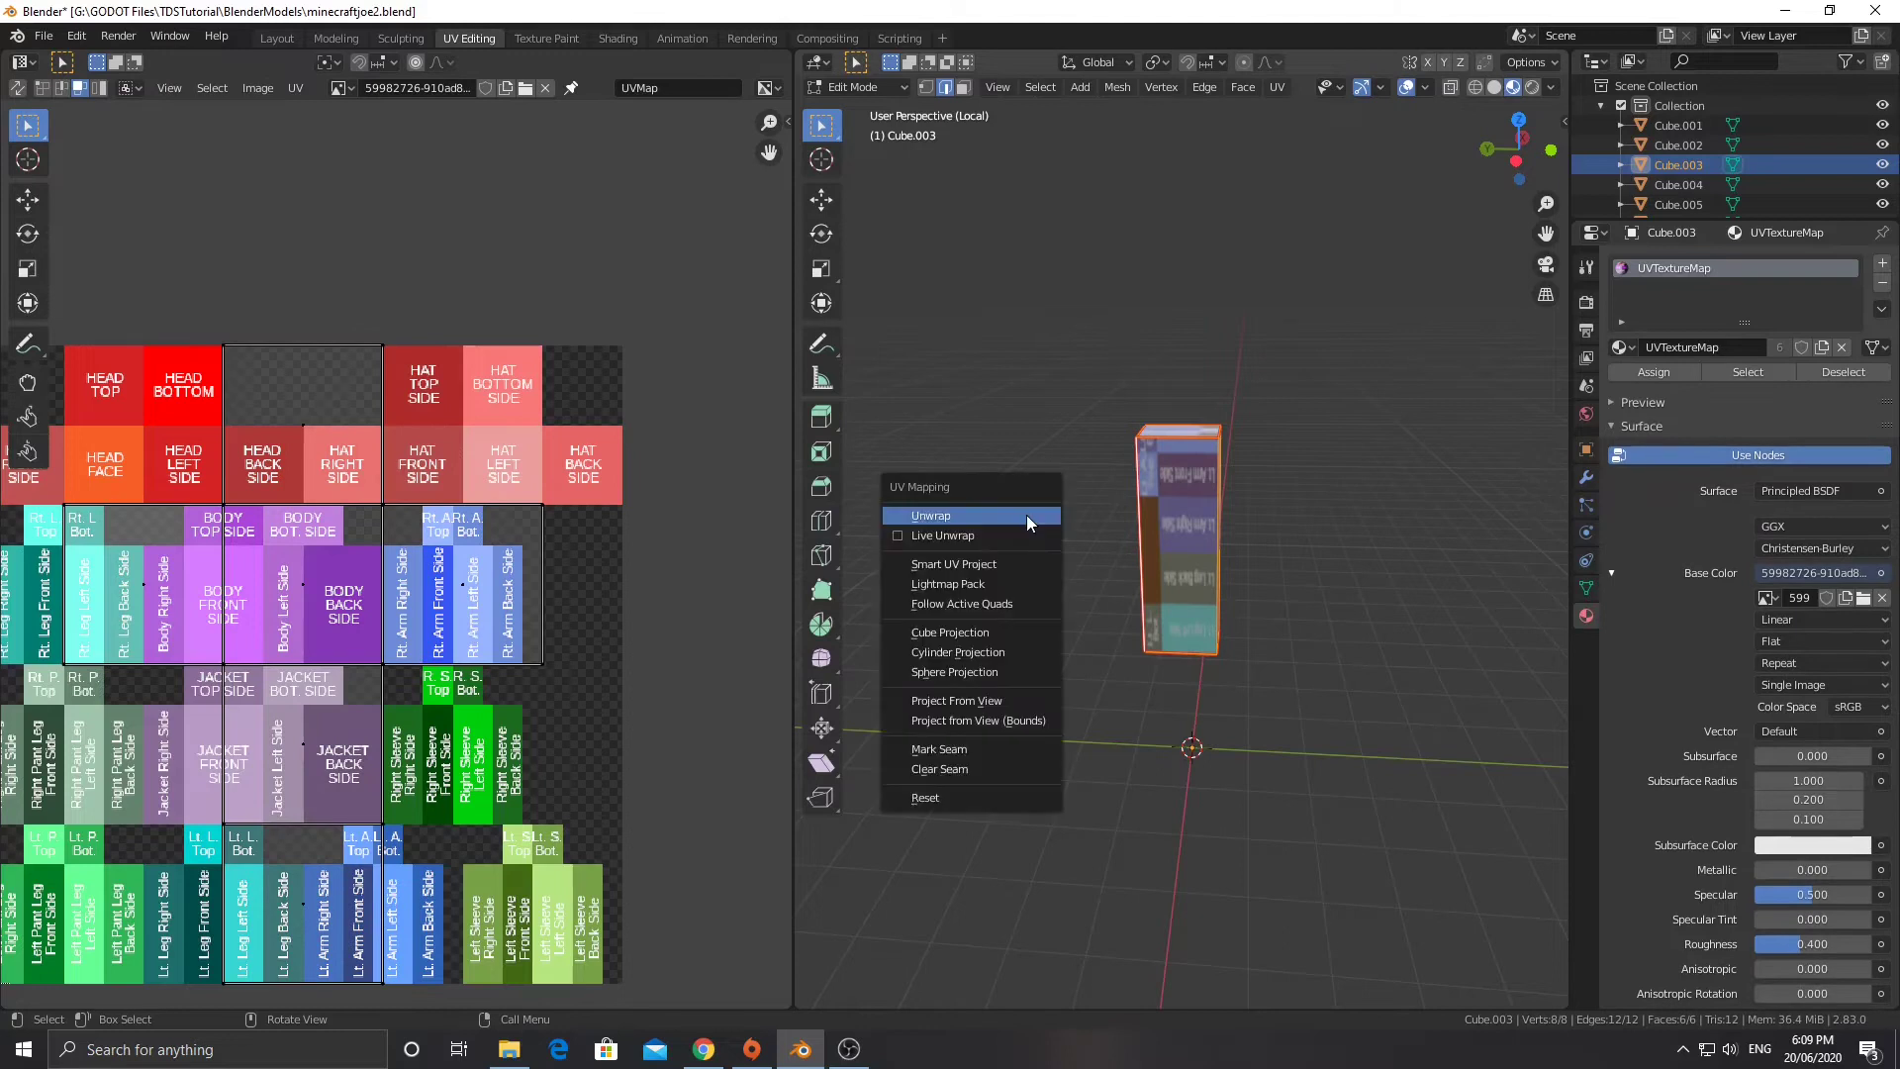
{"action": "left_click", "coordinate": [1025, 515]}
{"action": "scroll", "coordinate": [361, 551], "scroll_direction": "down", "scroll_amount": 2}
{"action": "scroll", "coordinate": [368, 556], "scroll_direction": "up", "scroll_amount": 5}
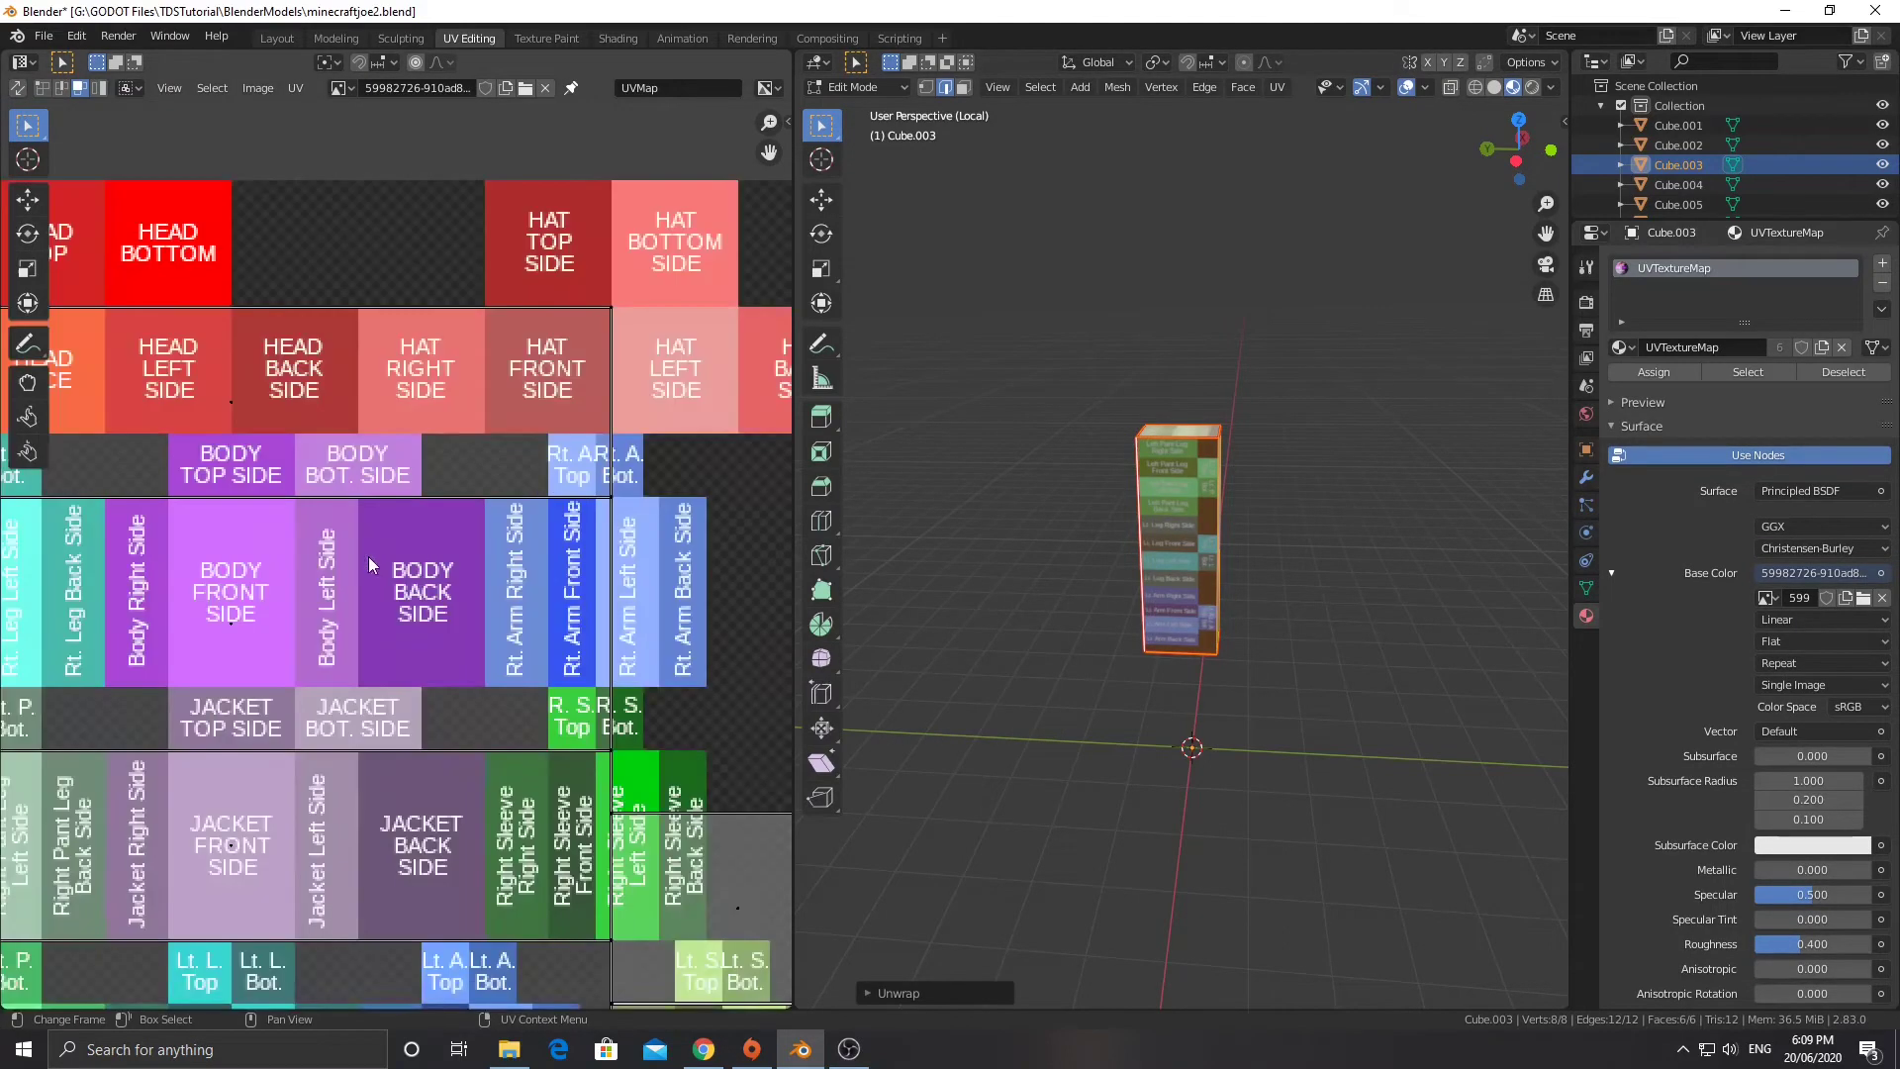
{"action": "scroll", "coordinate": [368, 556], "scroll_direction": "down", "scroll_amount": 2}
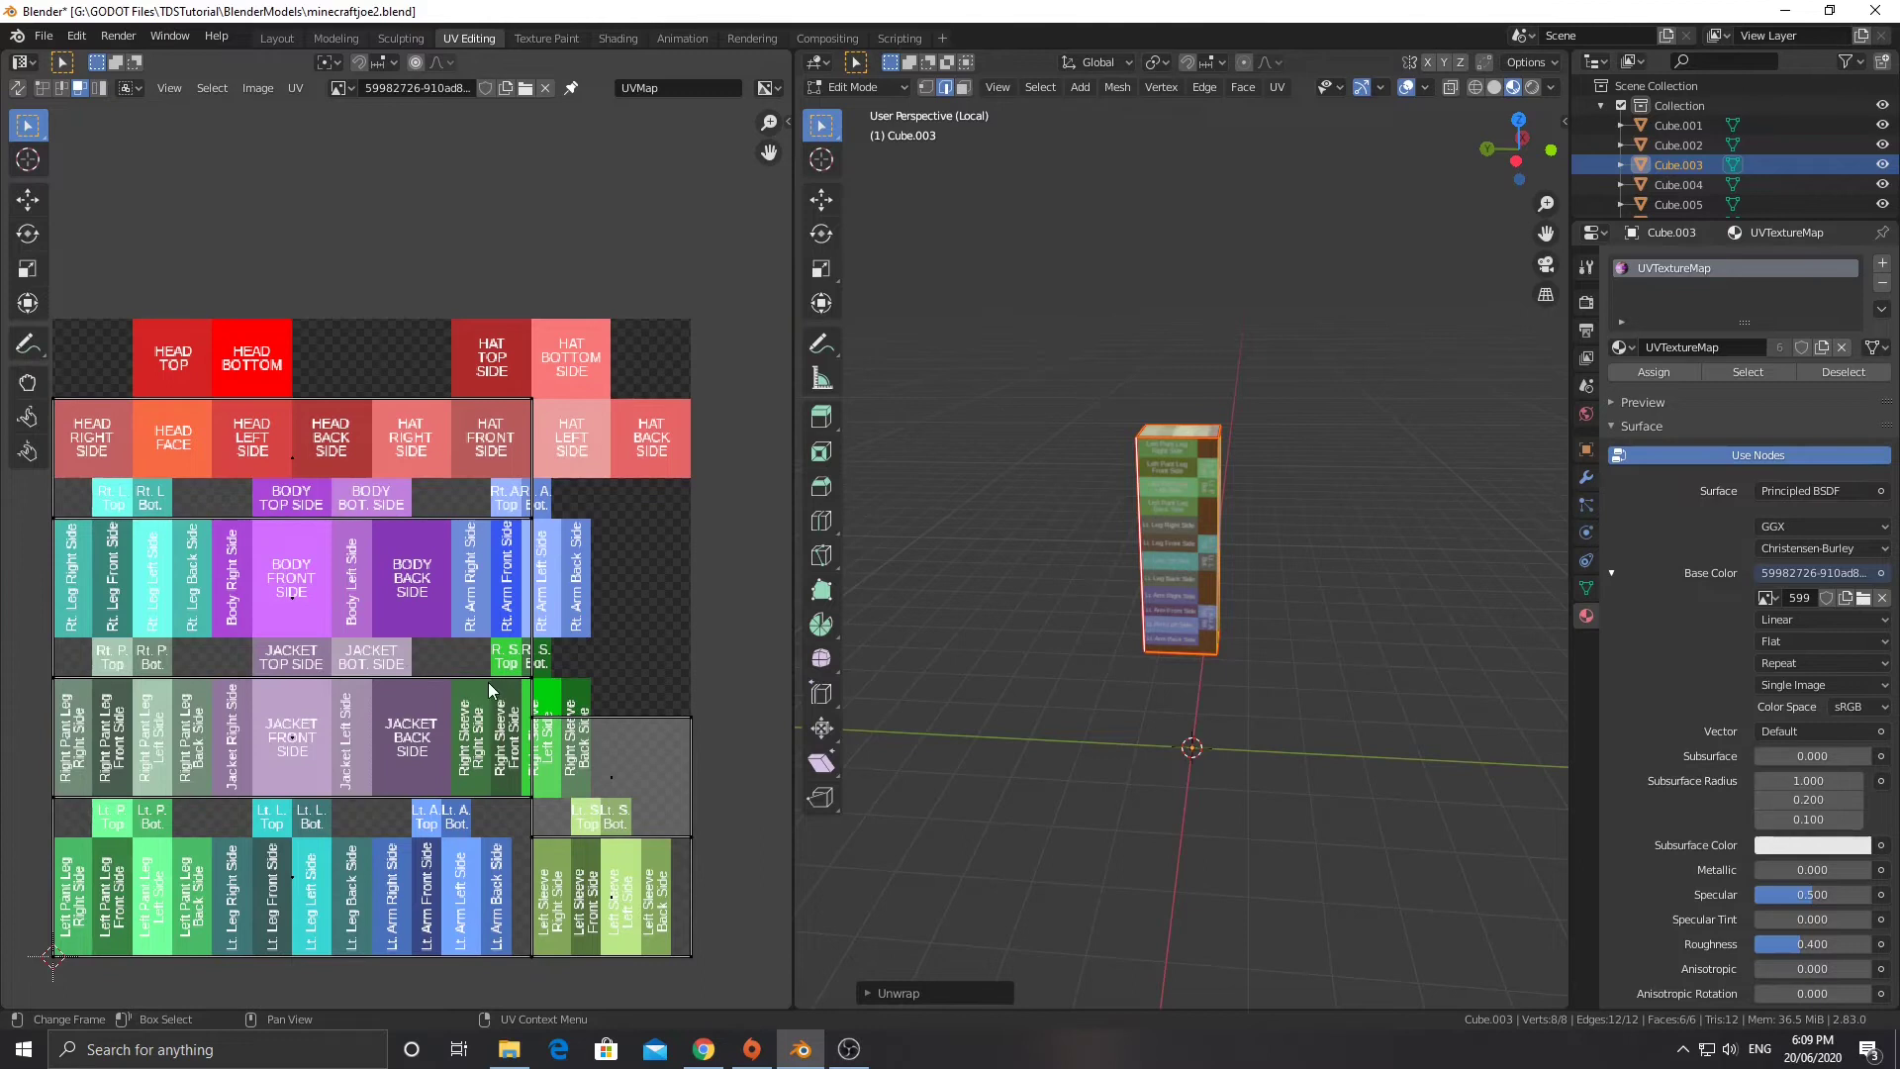
{"action": "key", "text": "a"}
{"action": "key", "text": "r"}
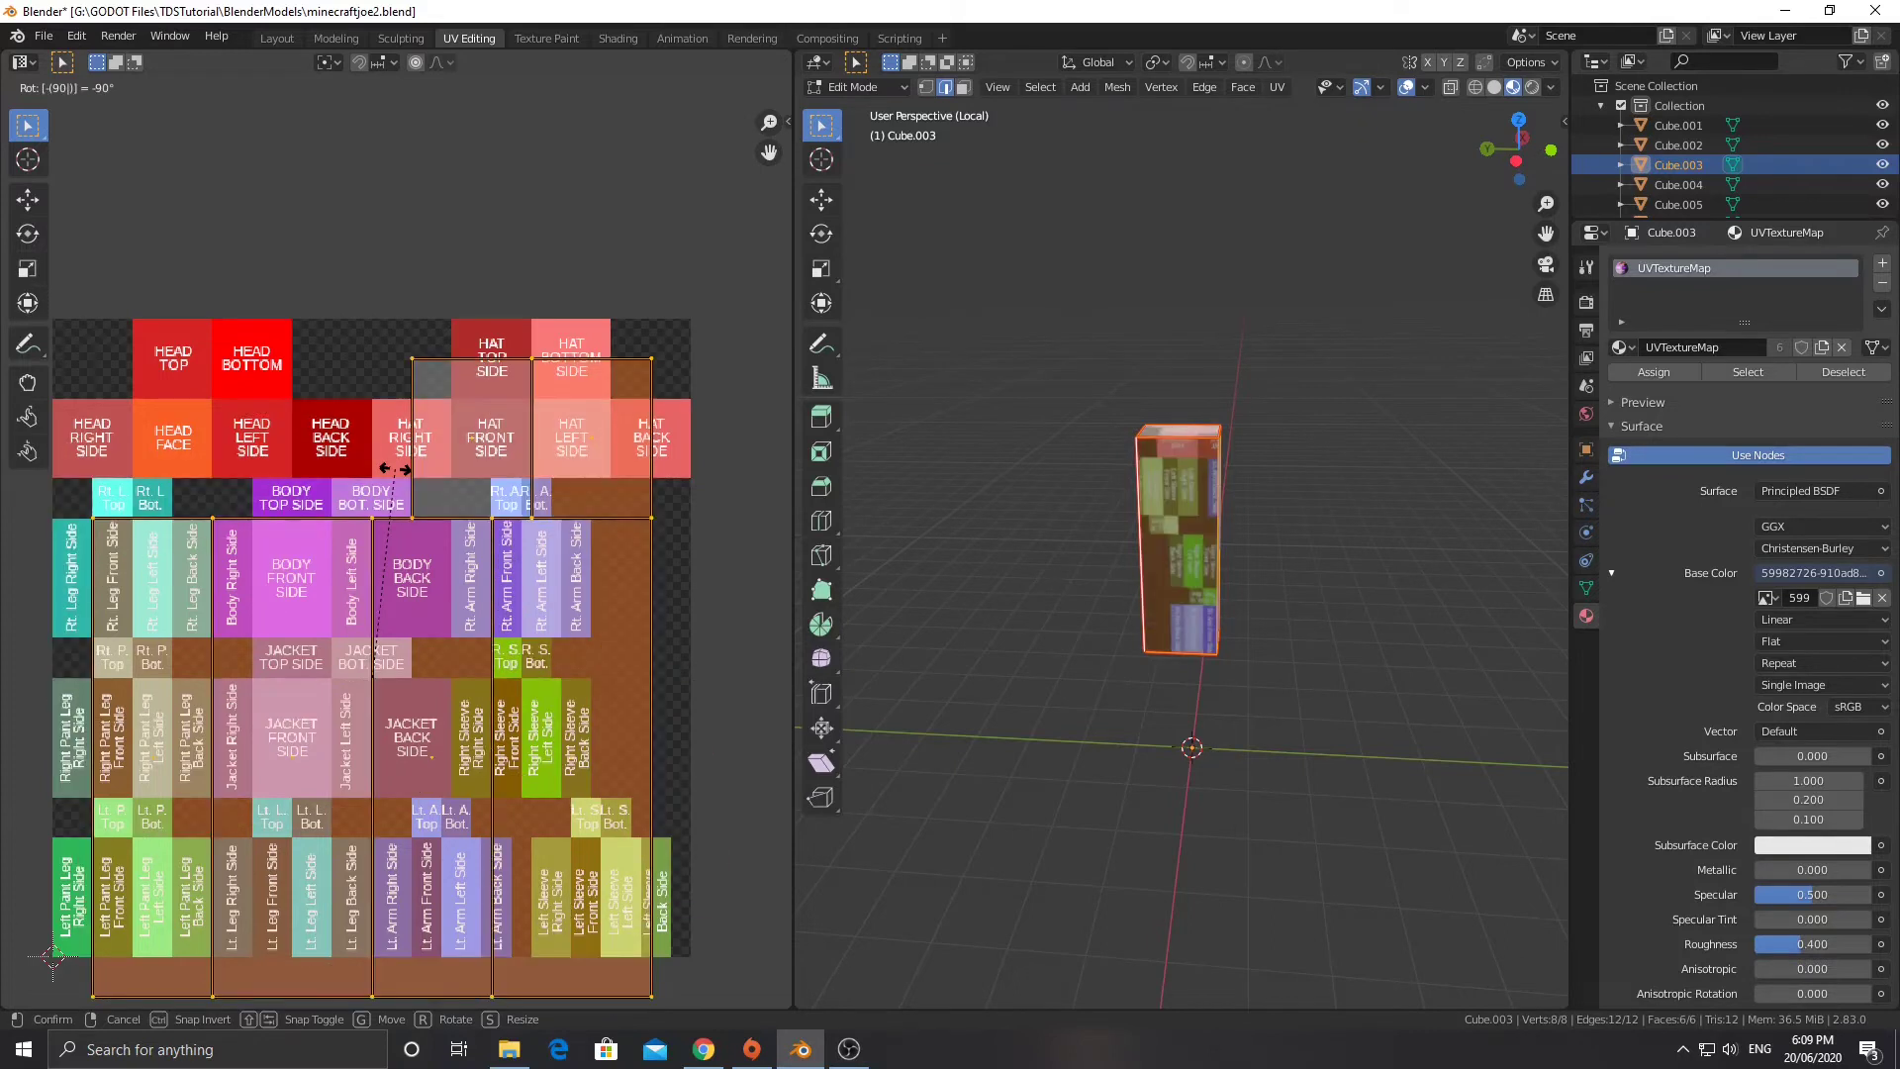
{"action": "left_click", "coordinate": [394, 467], "text": "ctrl"}
Box-select the large arm side island, then move and shrink it.
{"action": "left_click_drag", "start_coordinate": [76, 659], "coordinate": [675, 824]}
{"action": "key", "text": "g"}
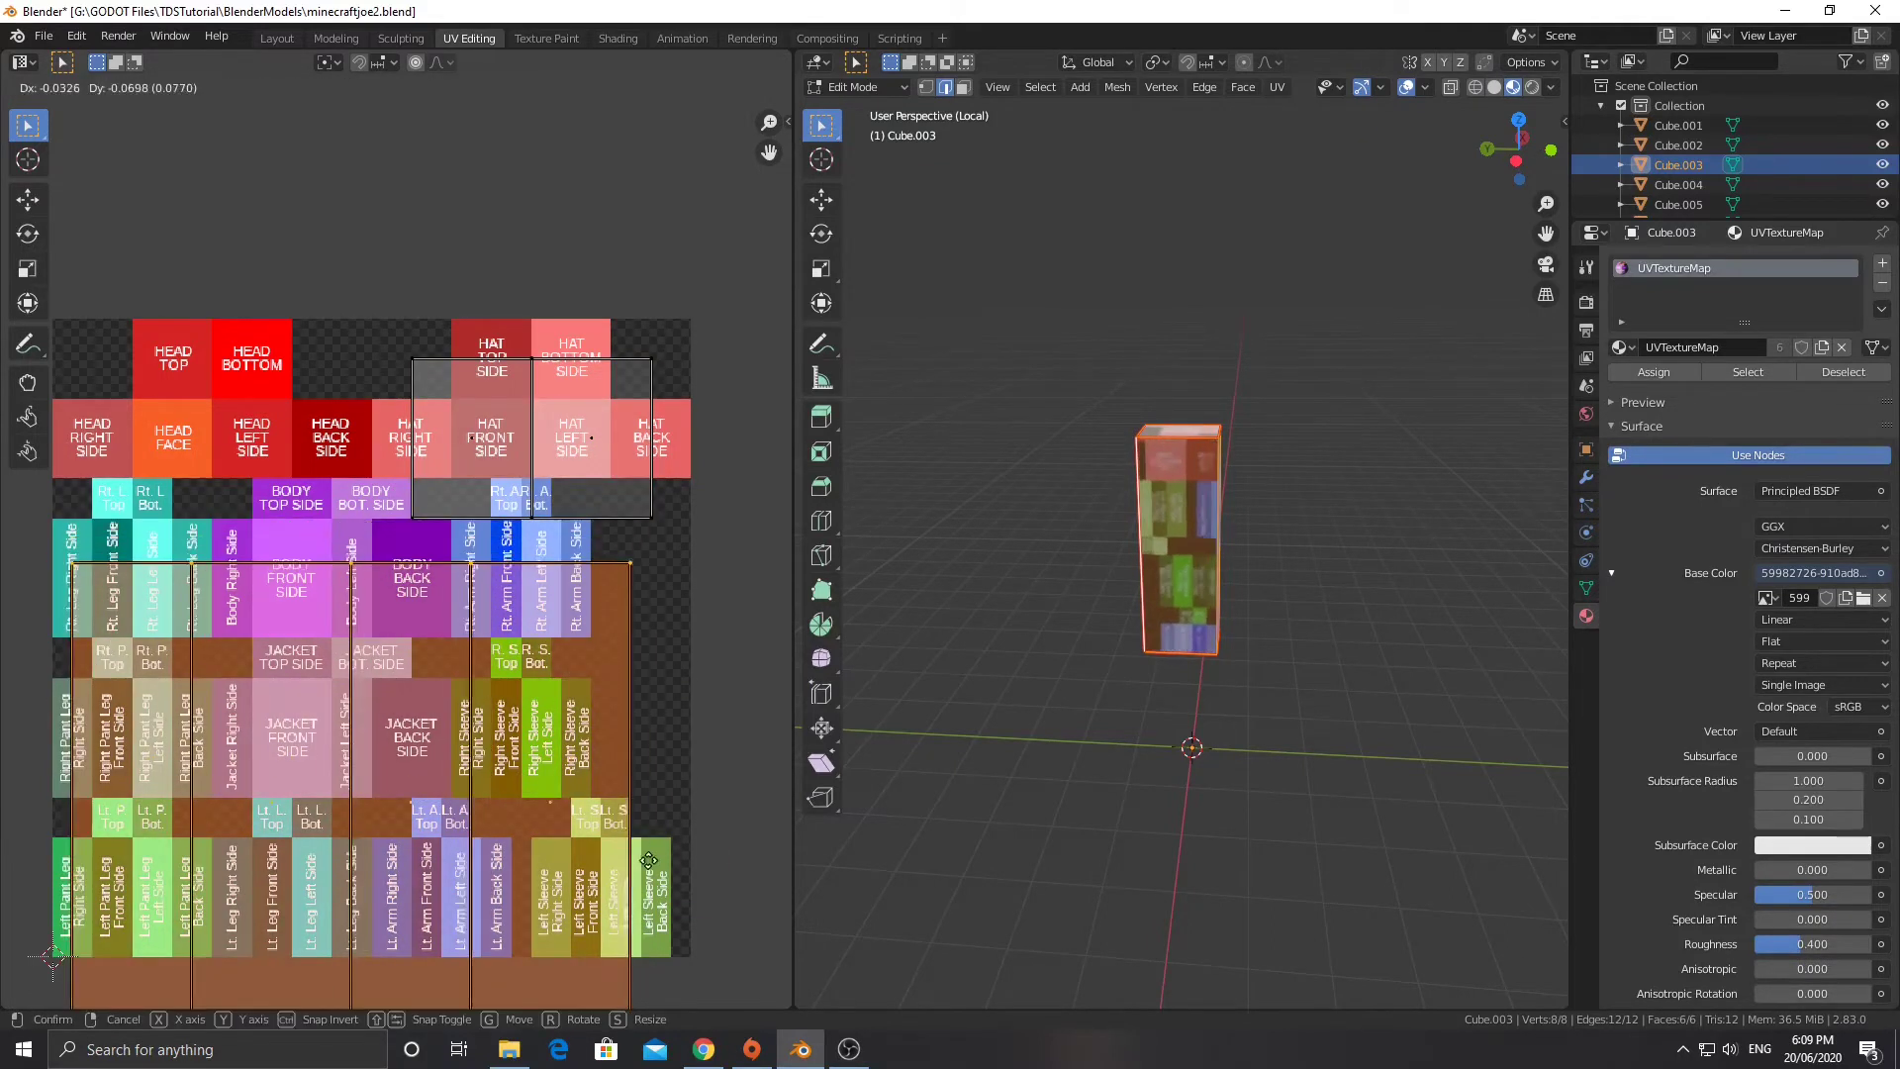
{"action": "left_click", "coordinate": [672, 751]}
{"action": "key", "text": "s"}
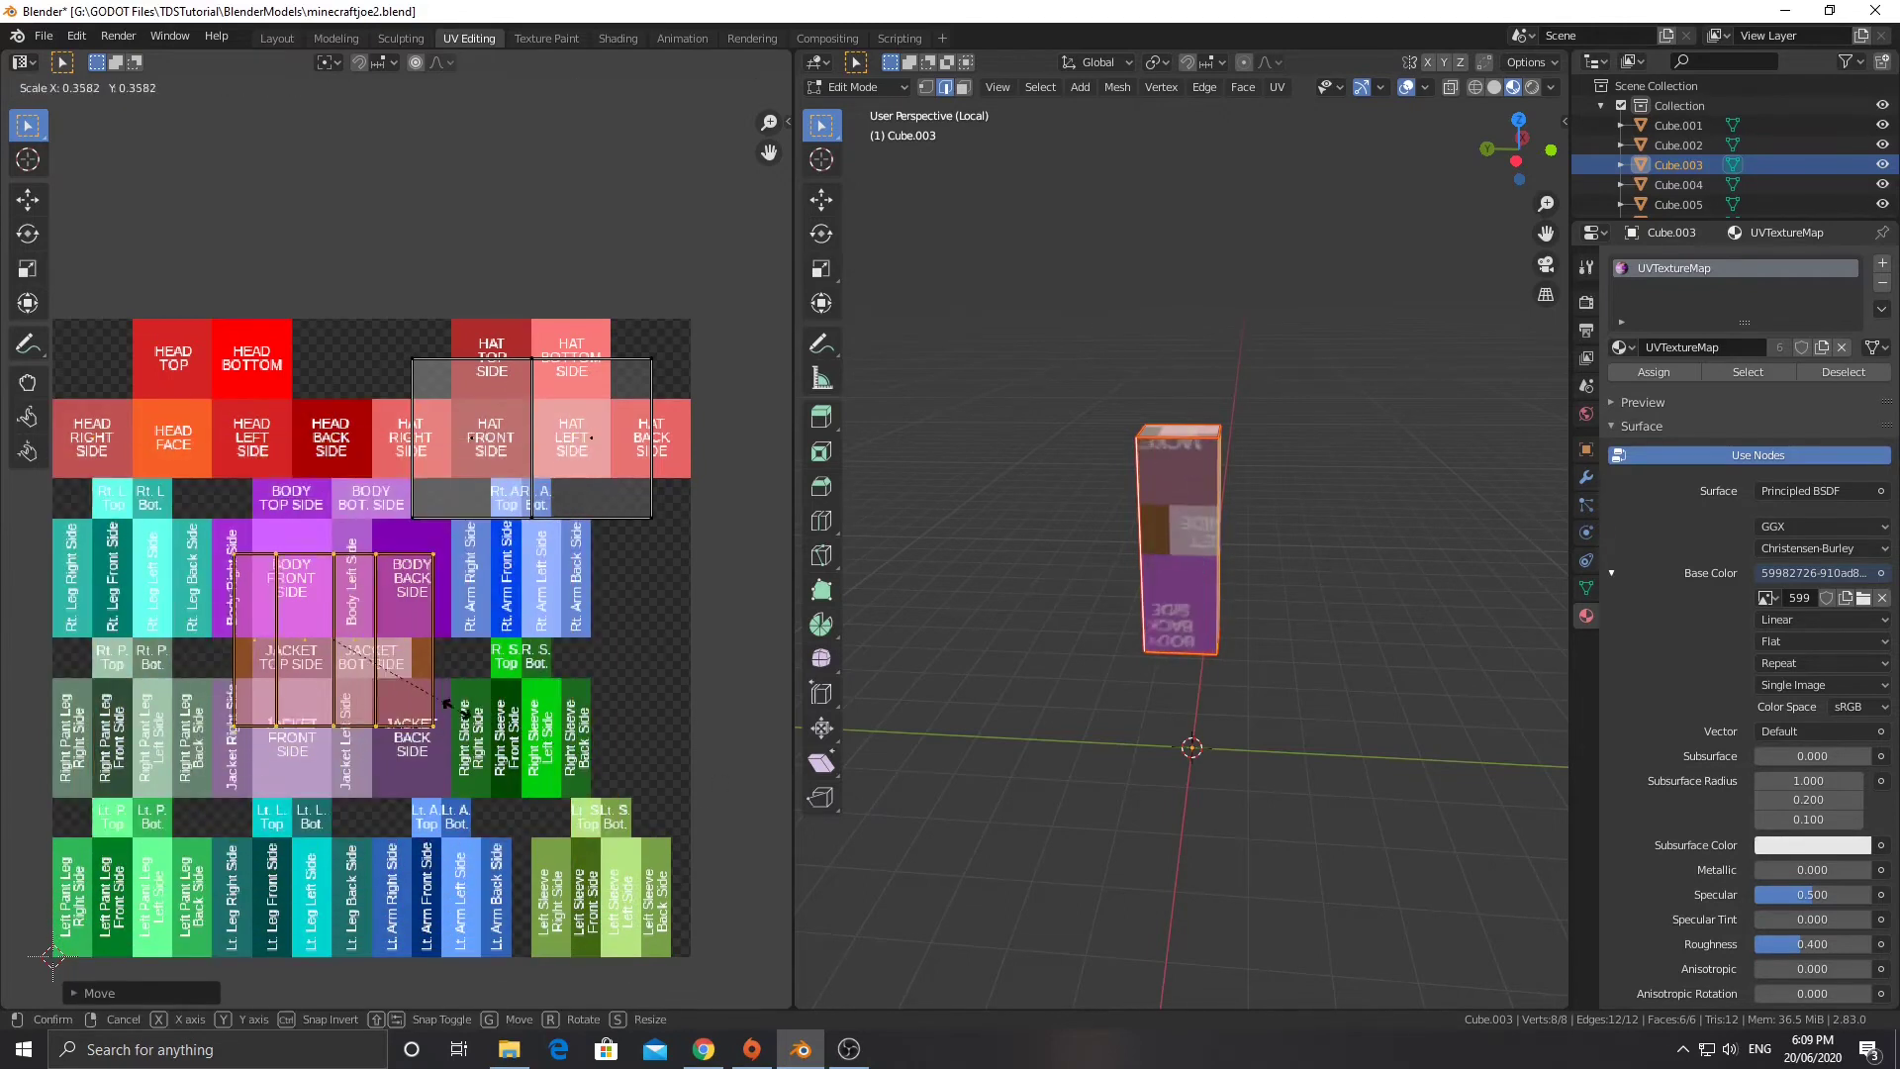
{"action": "left_click", "coordinate": [444, 704]}
Rotate, move, shrink and nudge the side island until it lines up over the Rt. Arm strips.
{"action": "scroll", "coordinate": [353, 697], "scroll_direction": "up", "scroll_amount": 4}
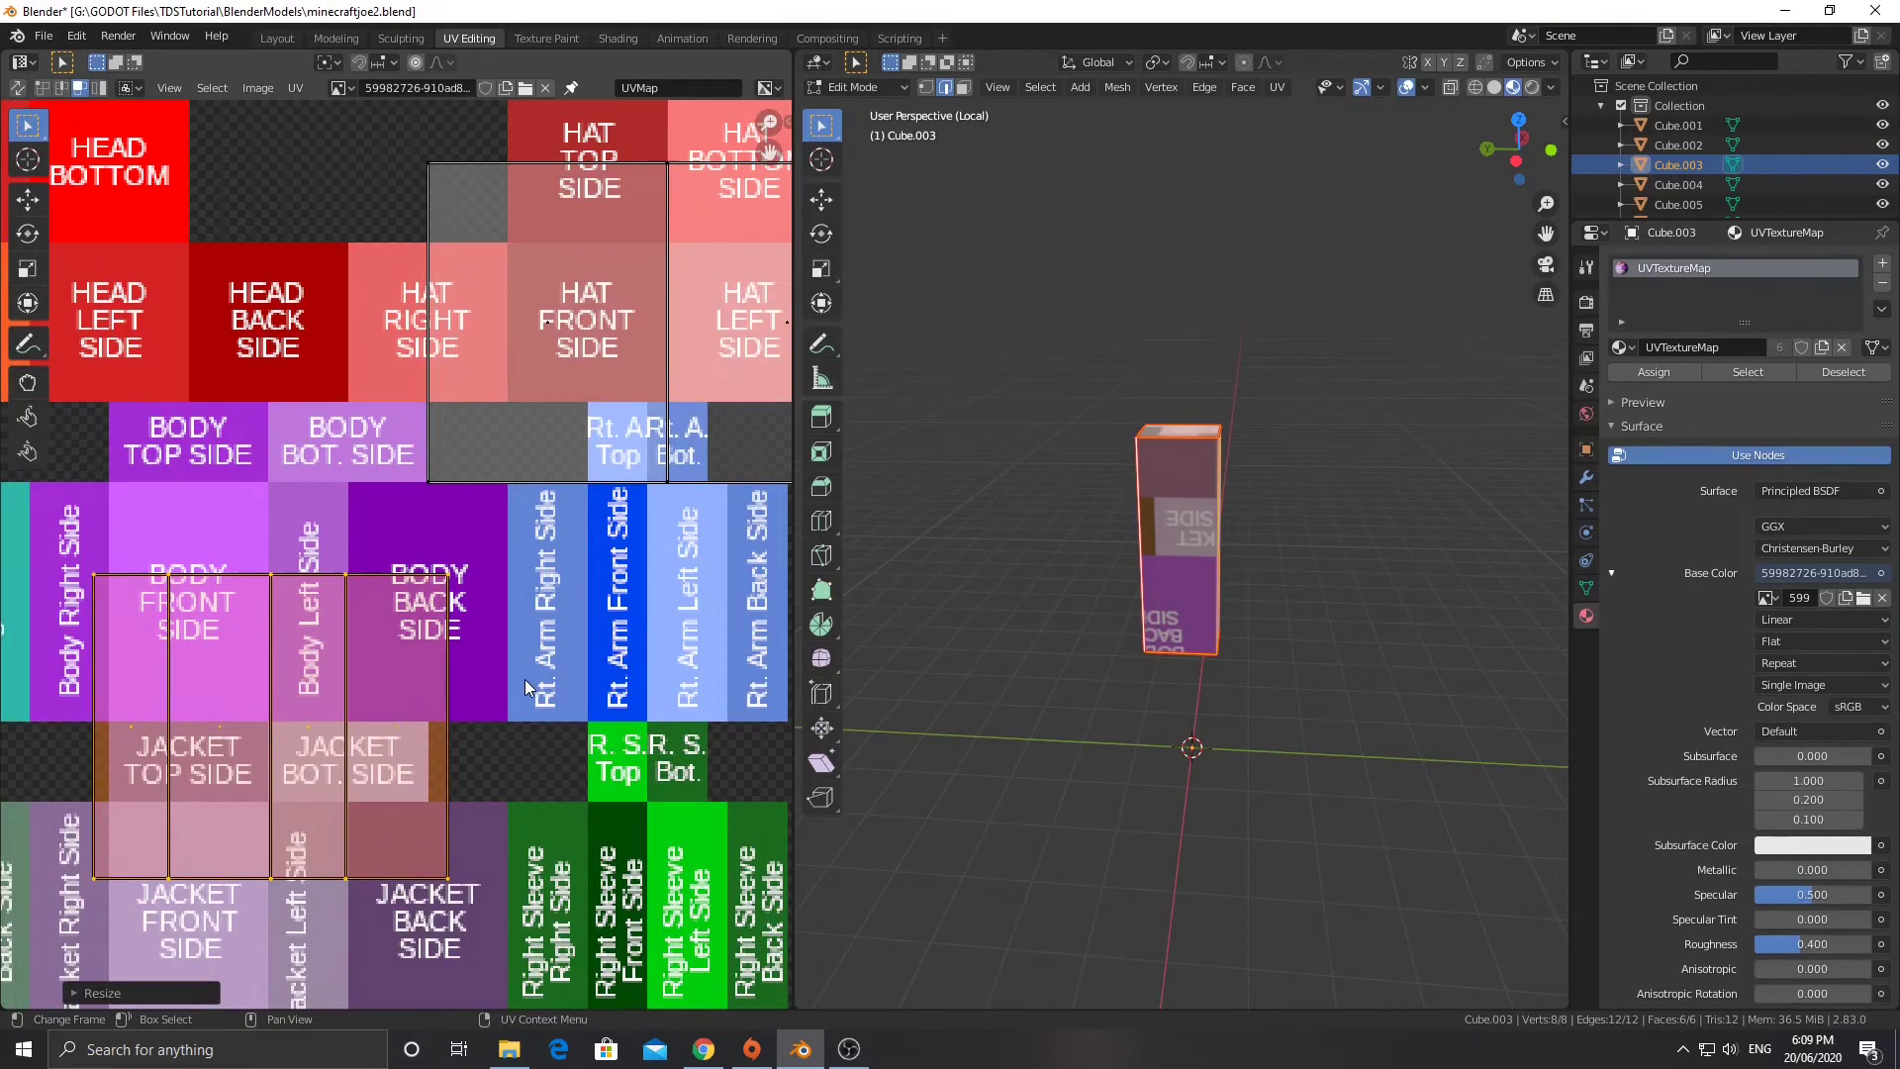
{"action": "key", "text": "r"}
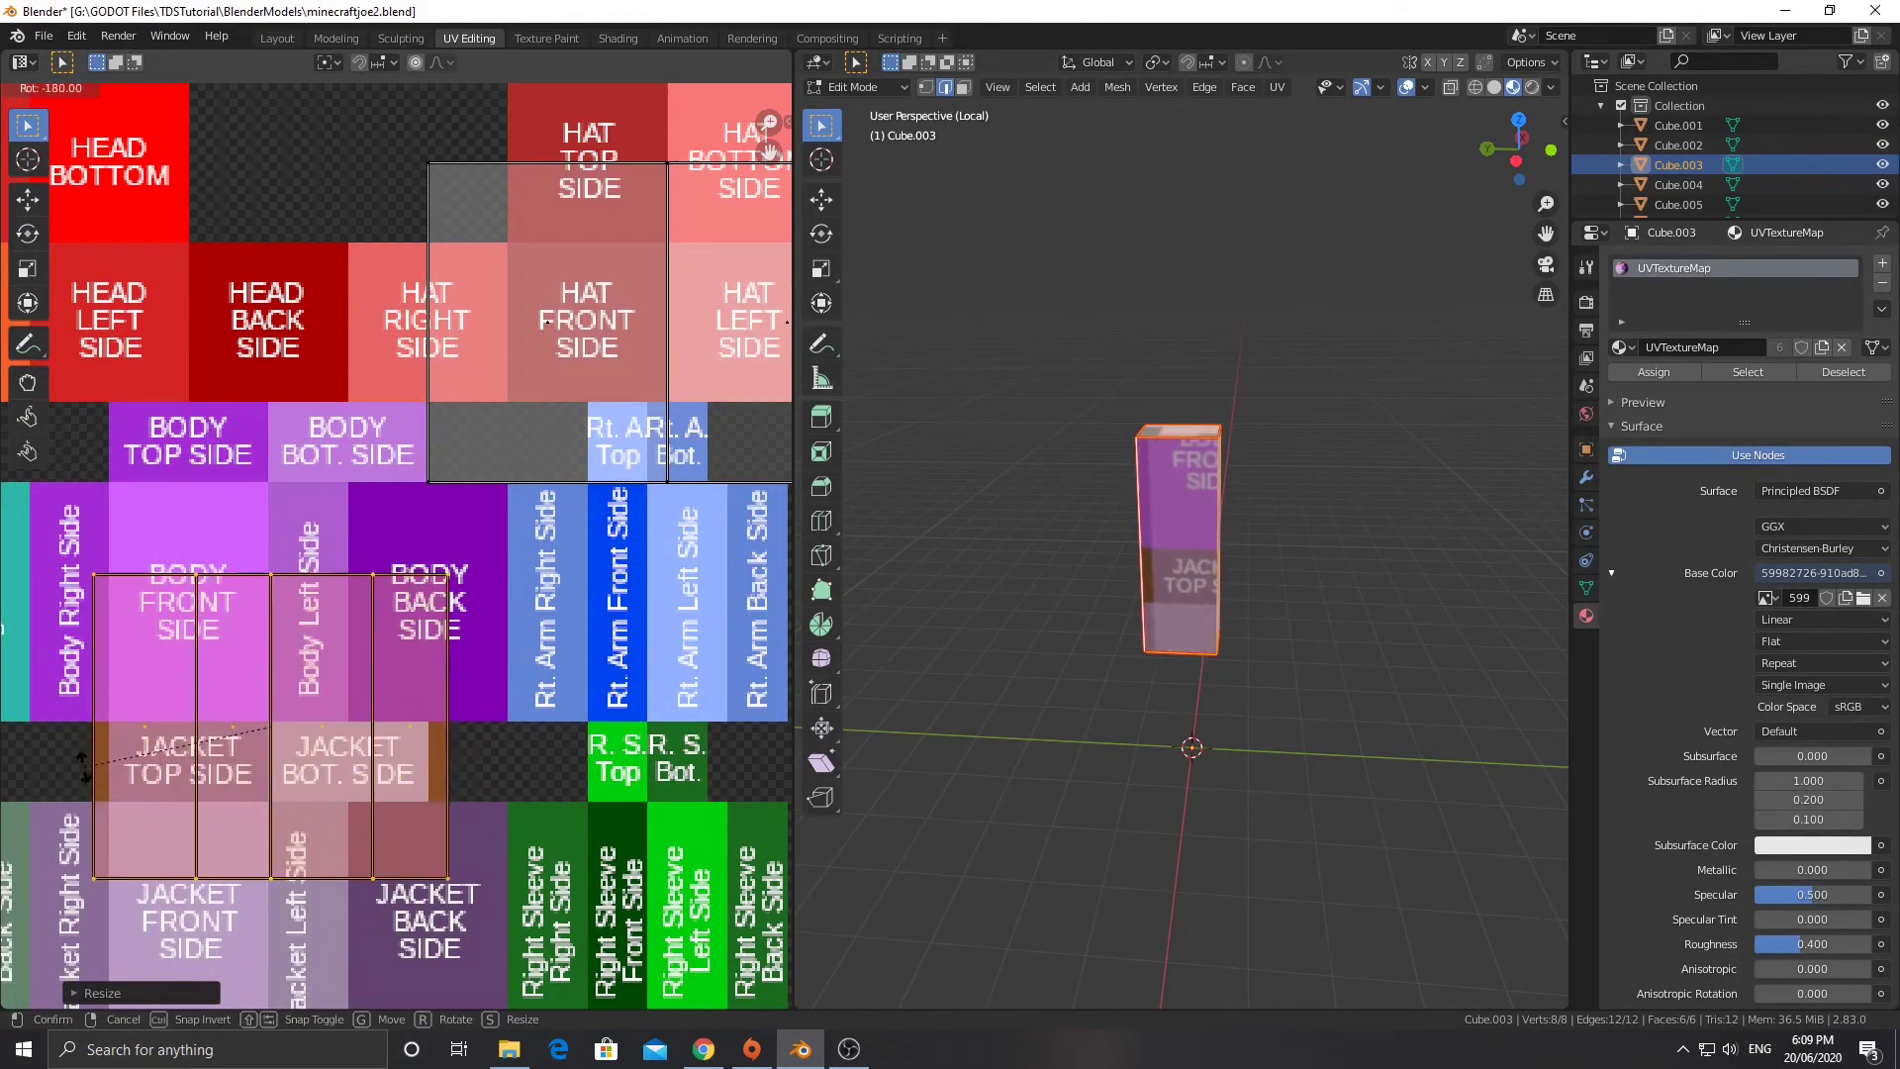
{"action": "left_click", "coordinate": [139, 746]}
{"action": "key", "text": "g"}
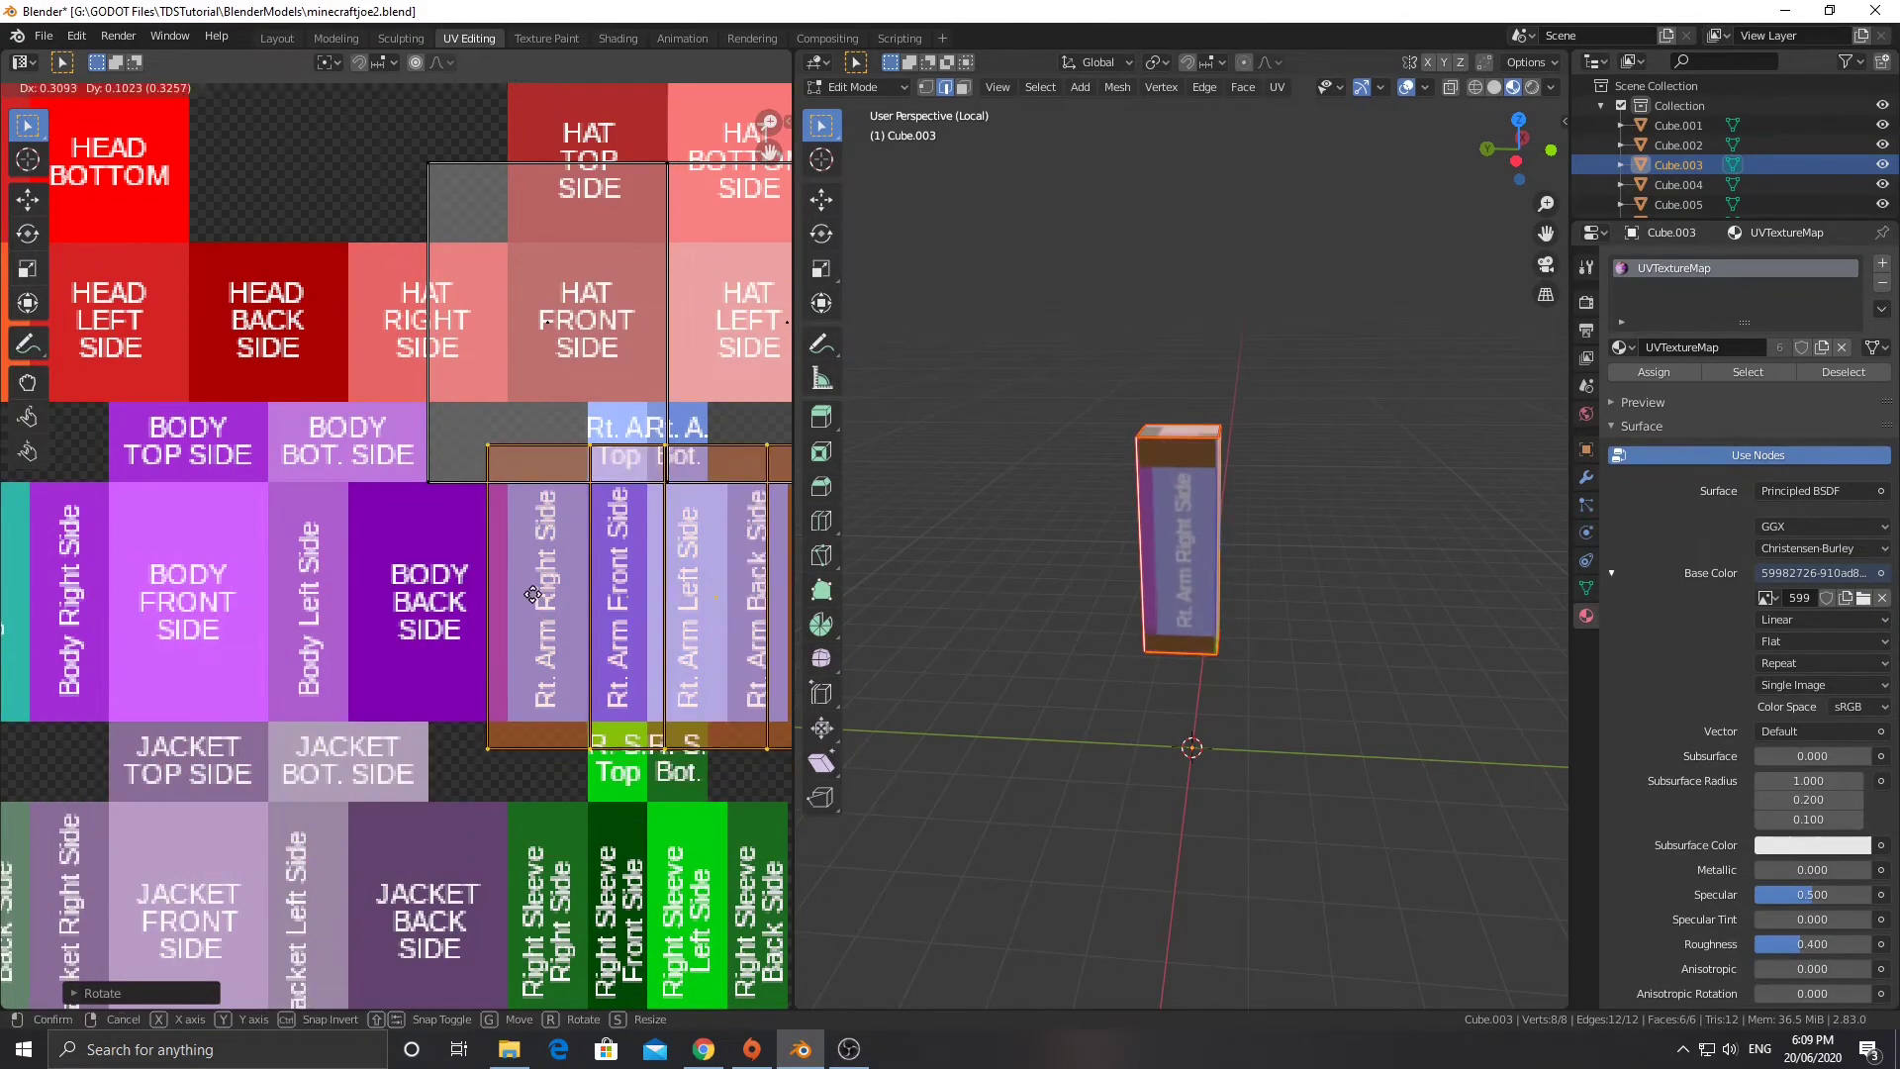
{"action": "left_click", "coordinate": [532, 623]}
{"action": "key", "text": "s"}
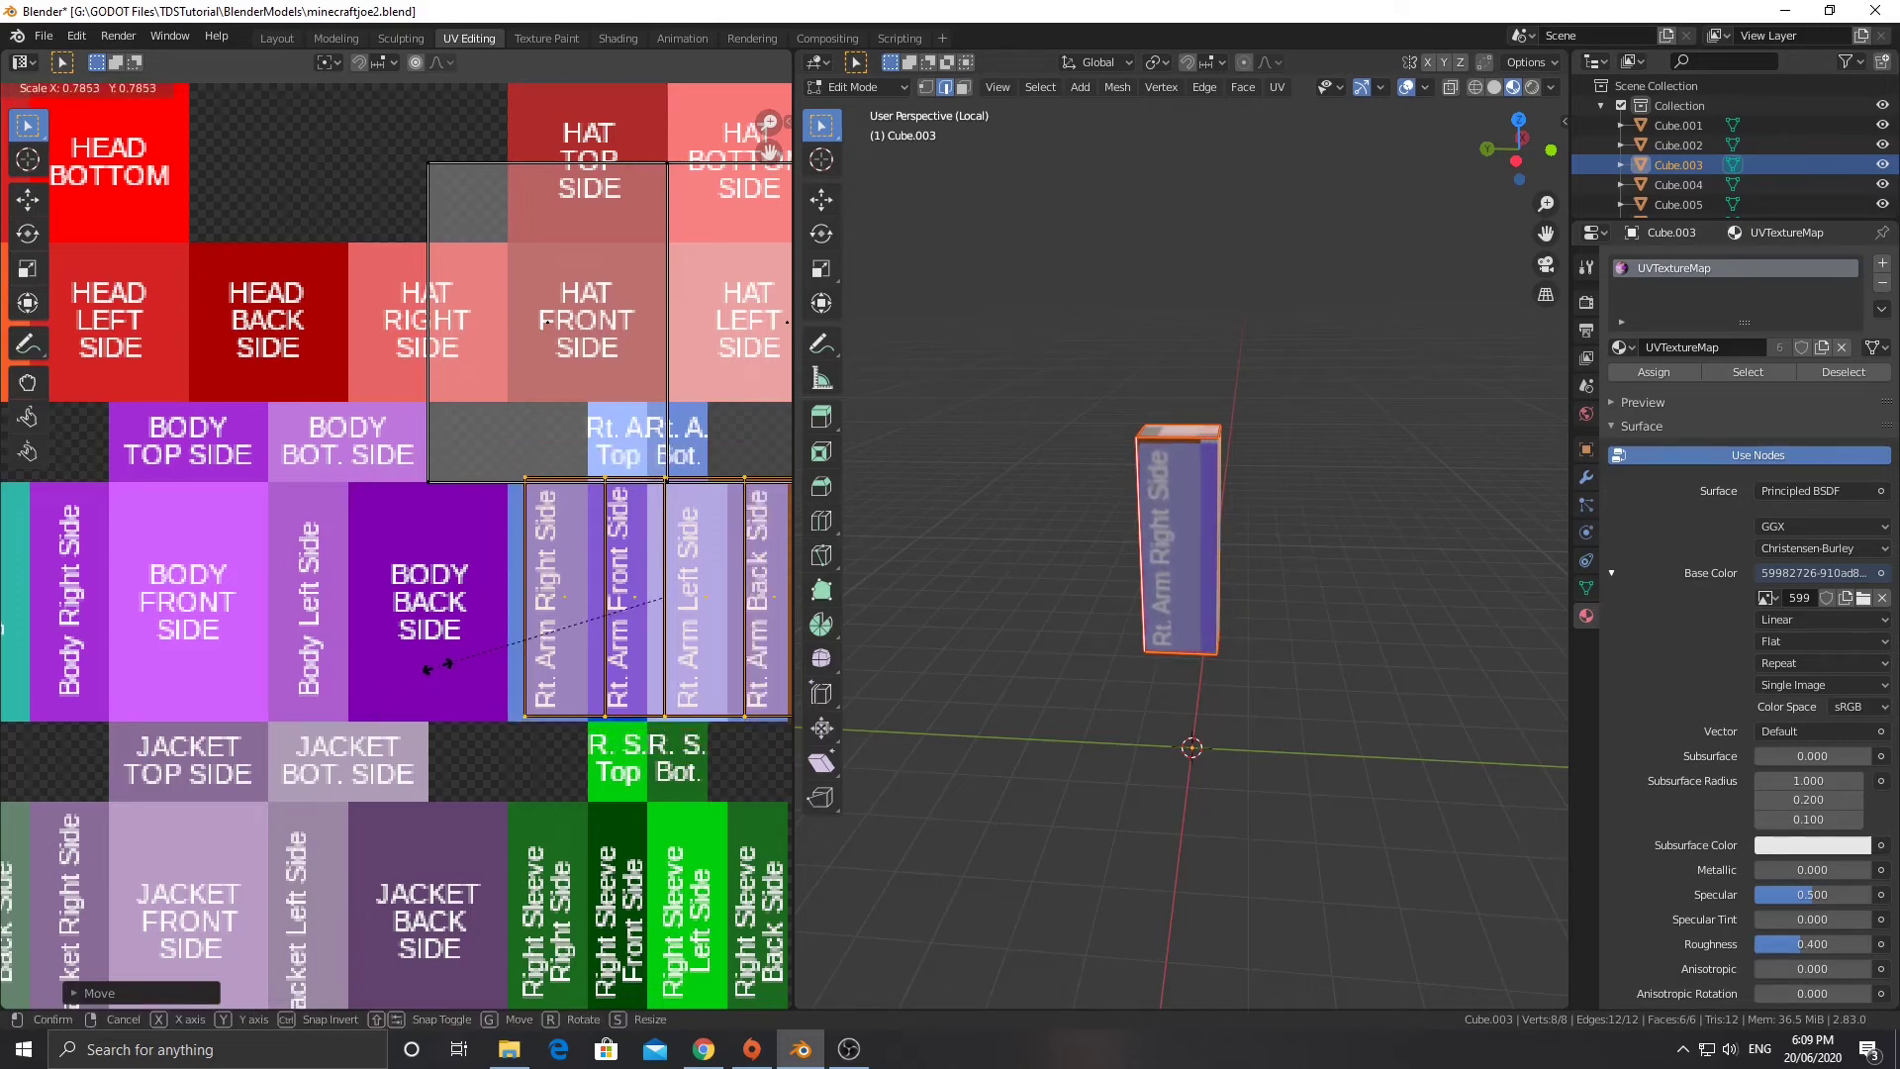
{"action": "left_click", "coordinate": [423, 672]}
{"action": "key", "text": "g"}
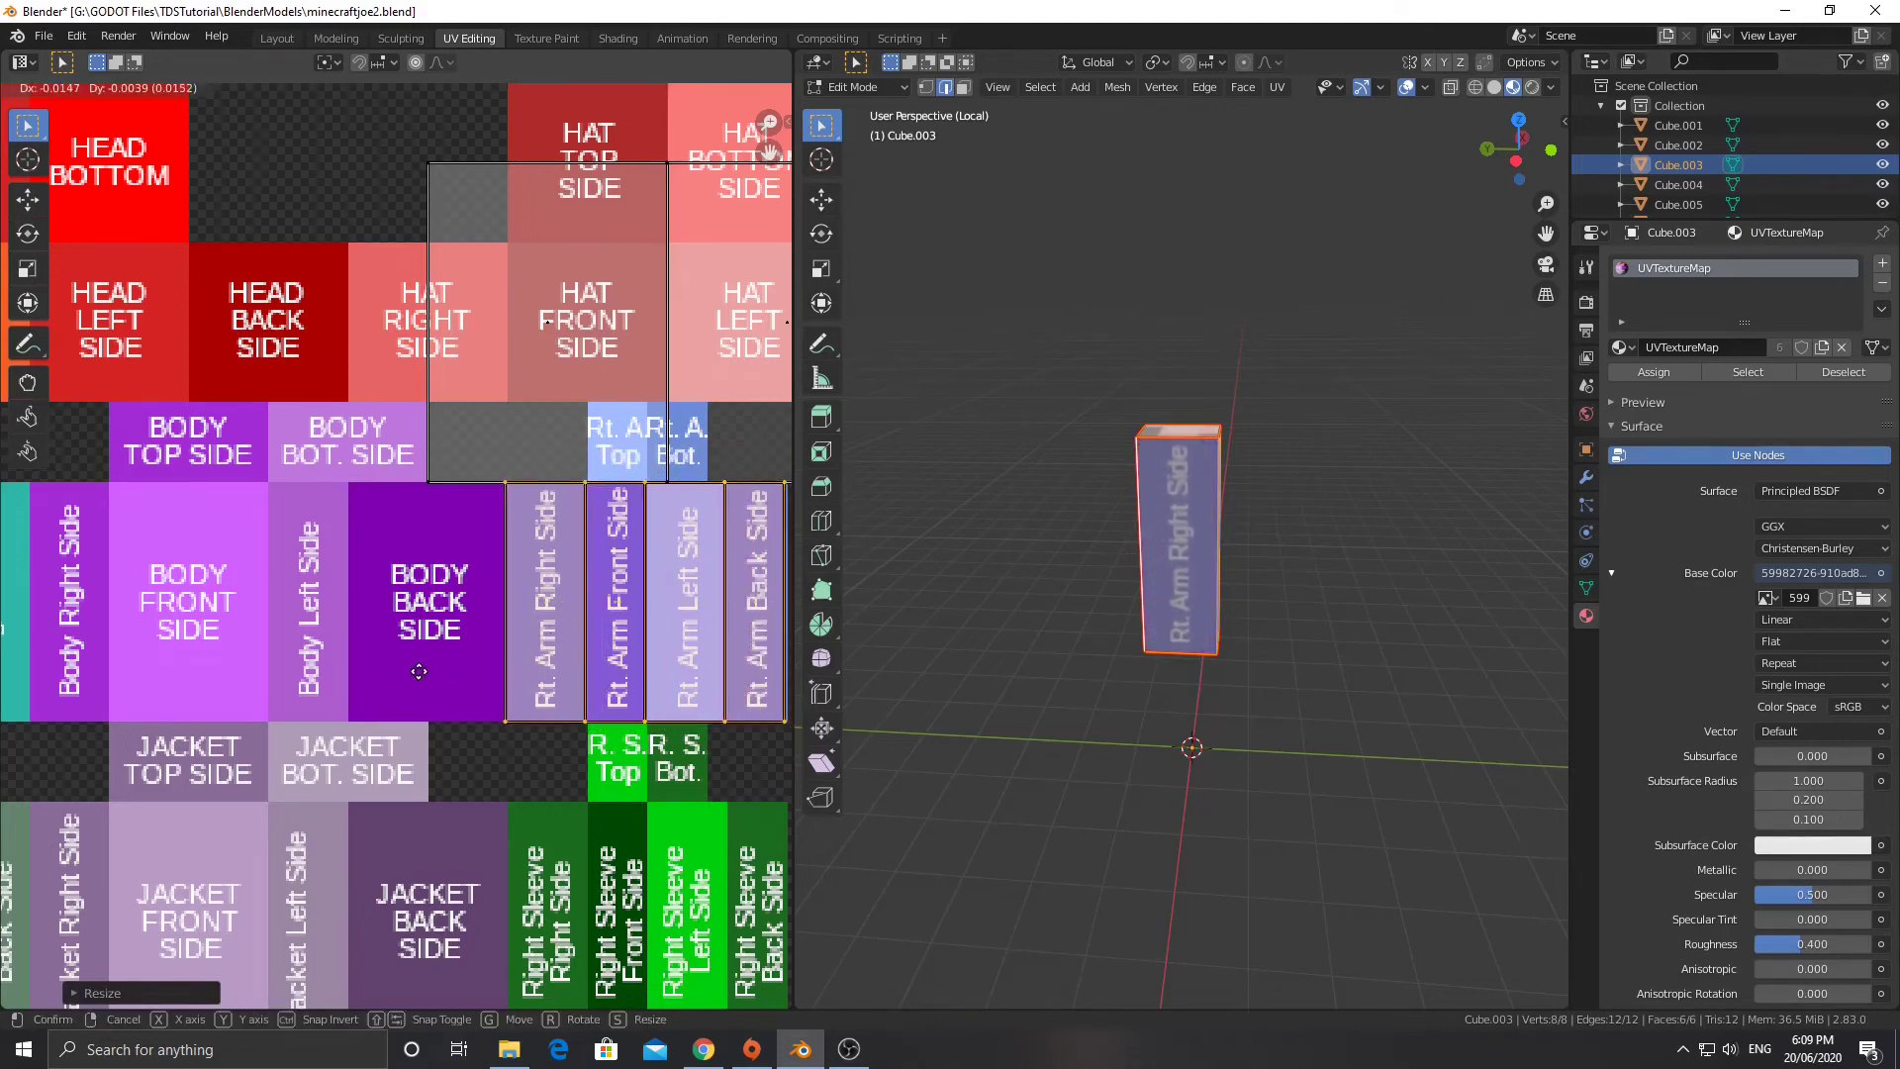
{"action": "left_click", "coordinate": [544, 584]}
Select the arm's two end faces and scale and move their UVs toward the Rt. A Top and Bot. islands.
{"action": "scroll", "coordinate": [613, 696], "scroll_direction": "up", "scroll_amount": 4}
{"action": "scroll", "coordinate": [613, 696], "scroll_direction": "right", "scroll_amount": 5, "text": "ctrl"}
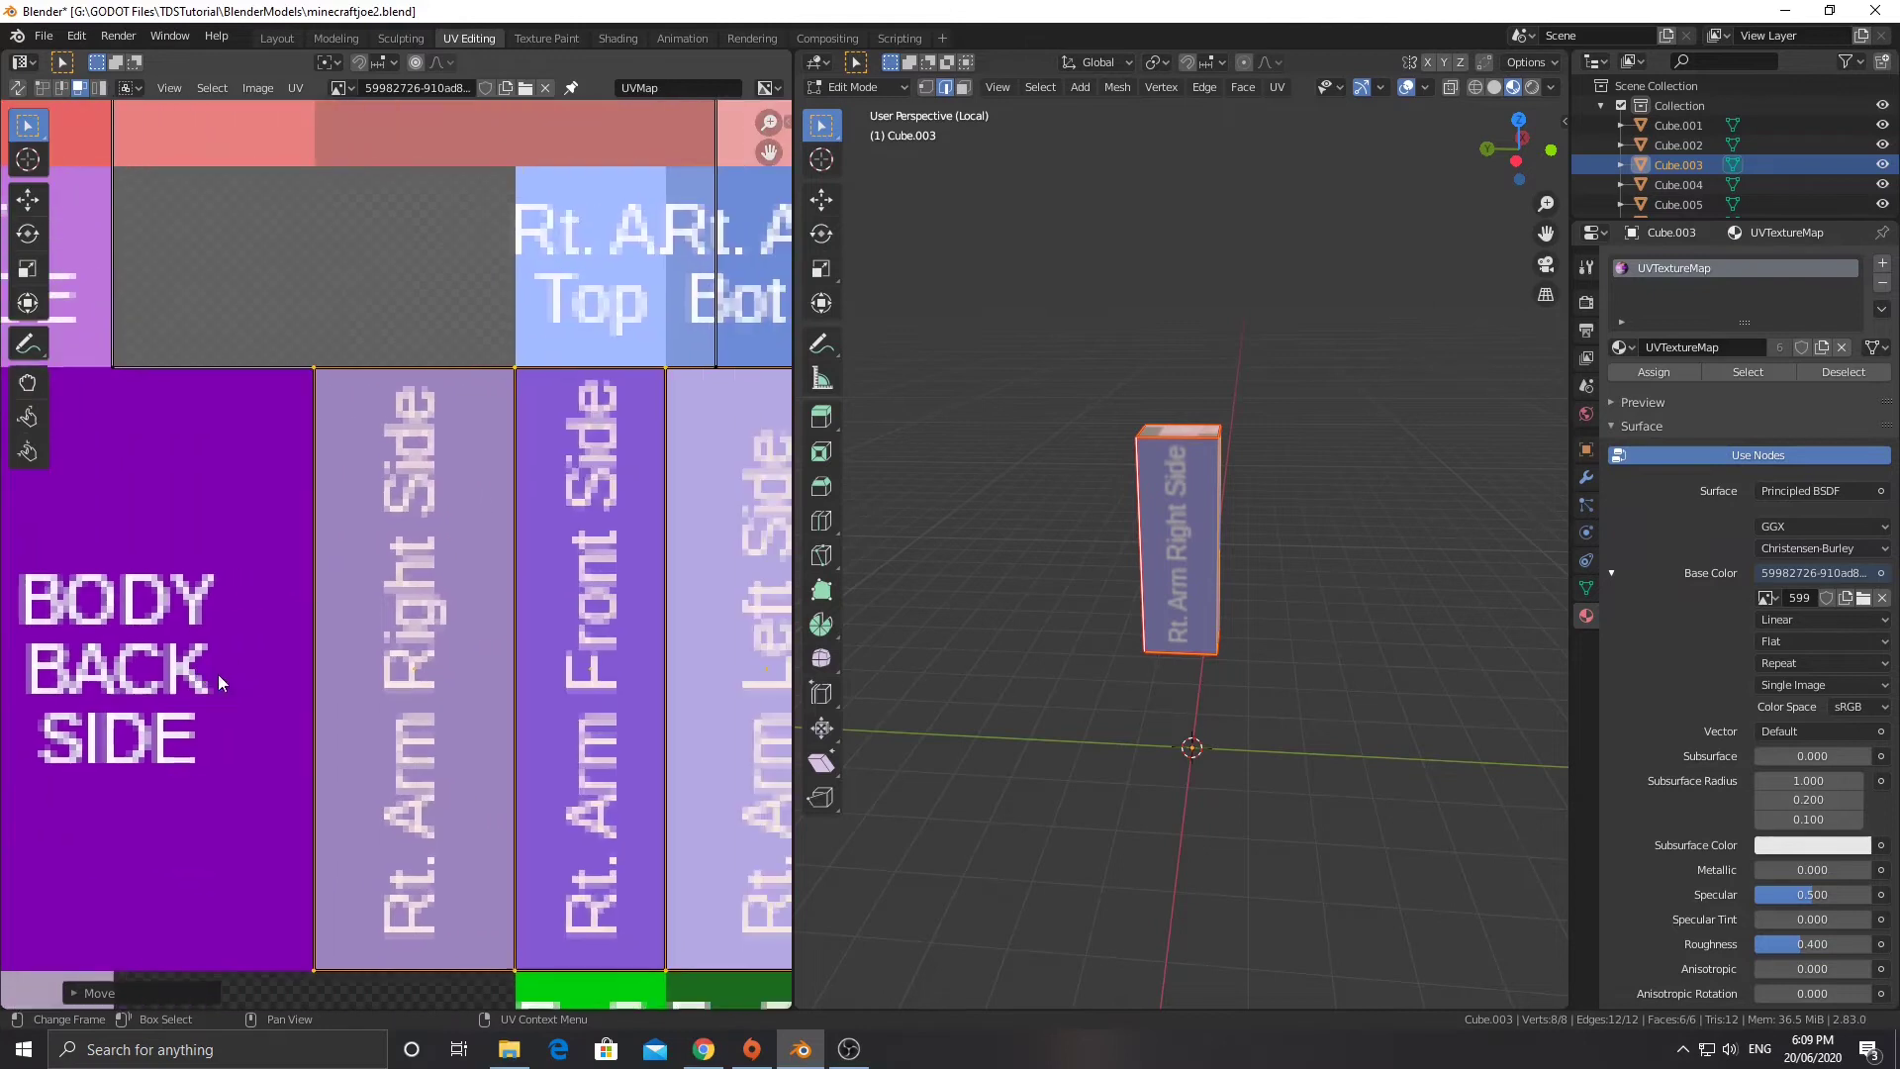
{"action": "scroll", "coordinate": [302, 686], "scroll_direction": "down", "scroll_amount": 2}
{"action": "middle_click_drag", "start_coordinate": [1039, 593], "coordinate": [1129, 544]}
{"action": "scroll", "coordinate": [572, 544], "scroll_direction": "down", "scroll_amount": 3}
{"action": "middle_click_drag", "start_coordinate": [457, 413], "coordinate": [506, 451]}
{"action": "left_click", "coordinate": [295, 362]}
{"action": "left_click", "coordinate": [473, 419]}
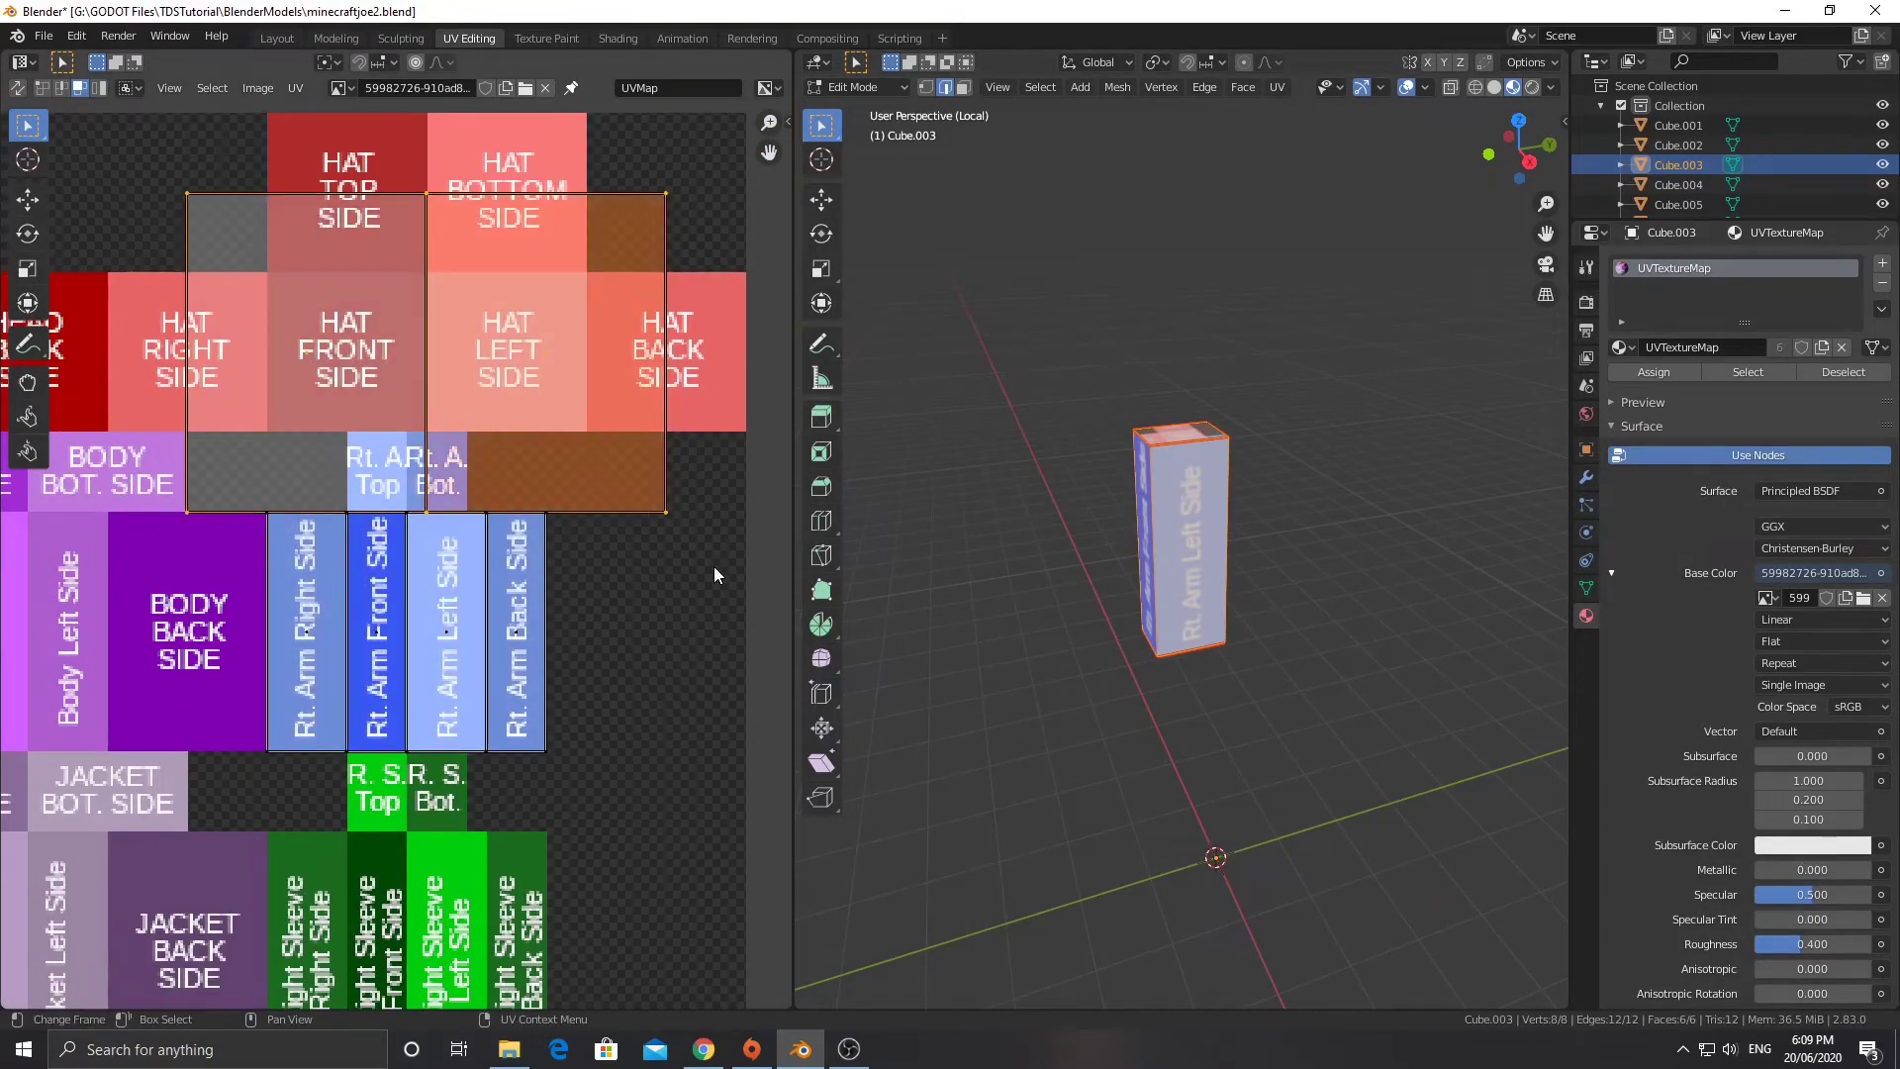
{"action": "key", "text": "s"}
{"action": "left_click", "coordinate": [485, 413]}
{"action": "key", "text": "g"}
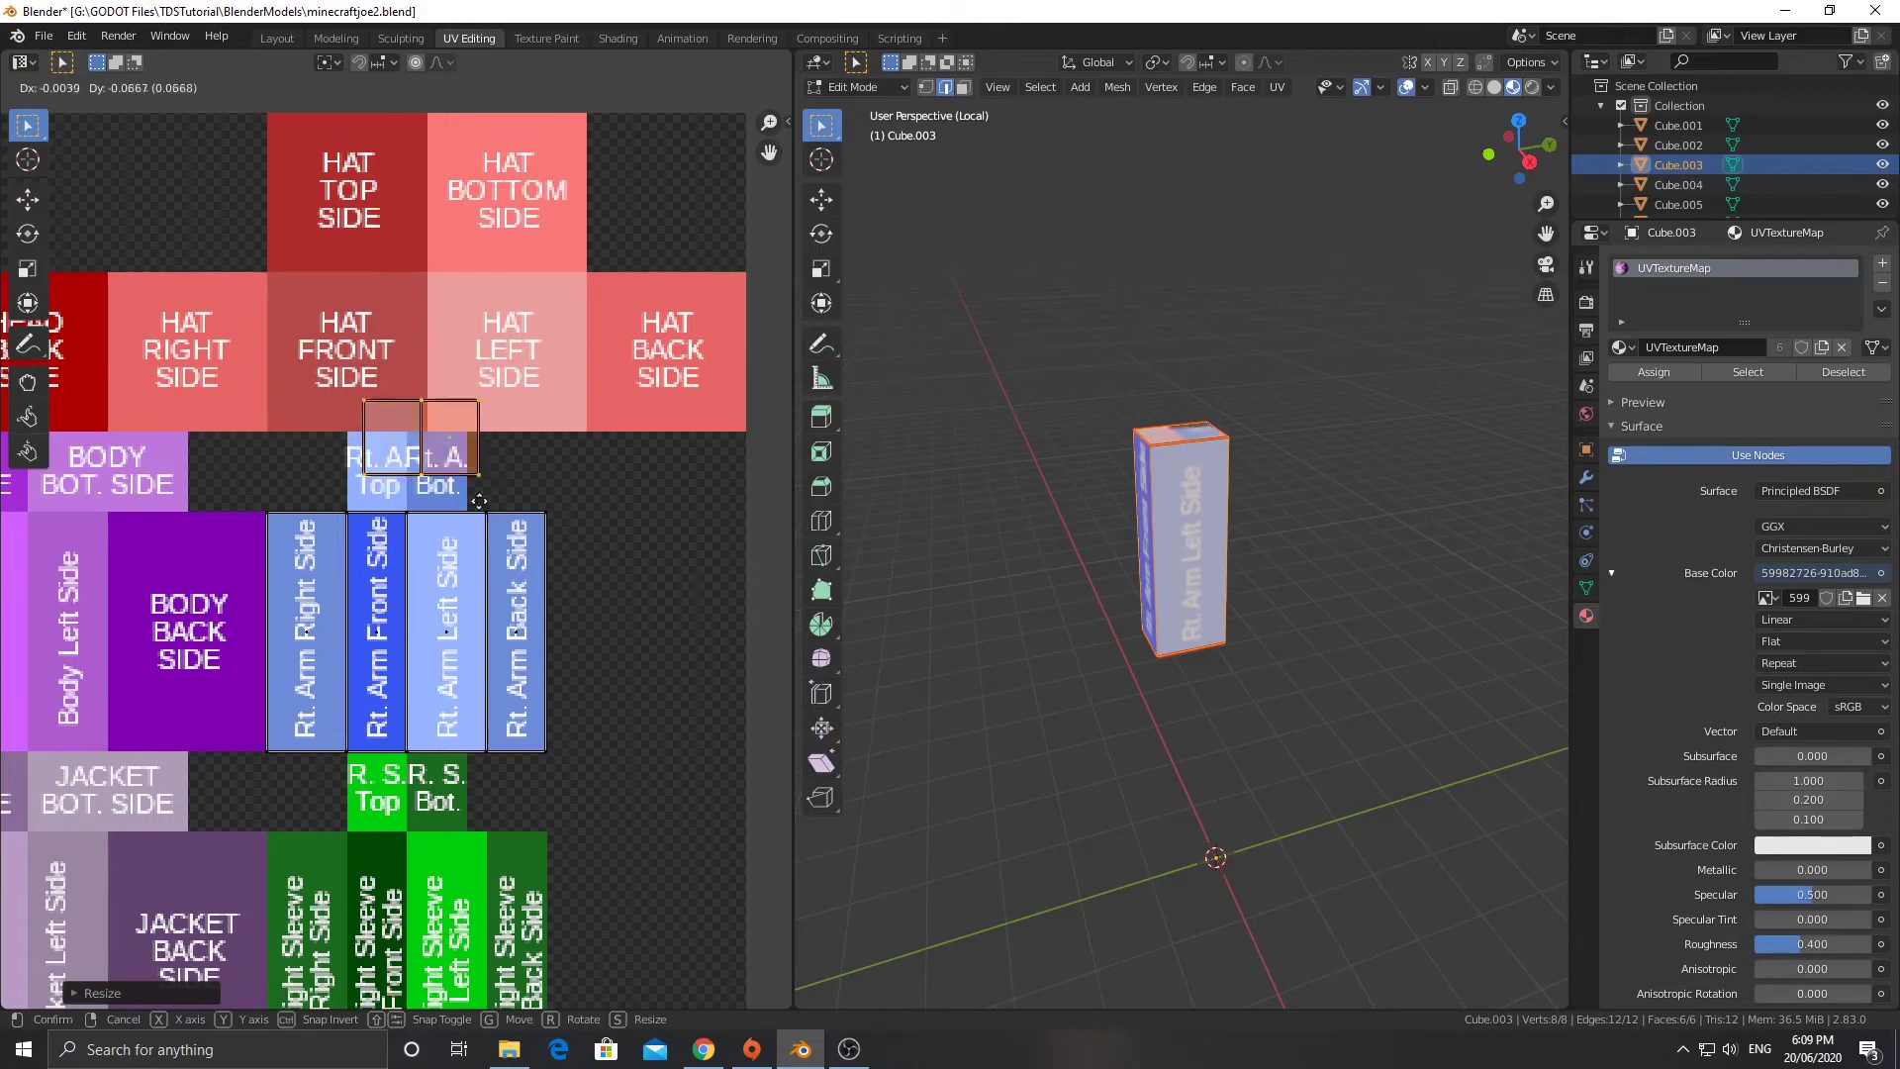
{"action": "left_click", "coordinate": [472, 527]}
Rotate, resize and nudge the end-face UVs onto Rt. A Top and Bot., then leave Local View.
{"action": "key", "text": "r"}
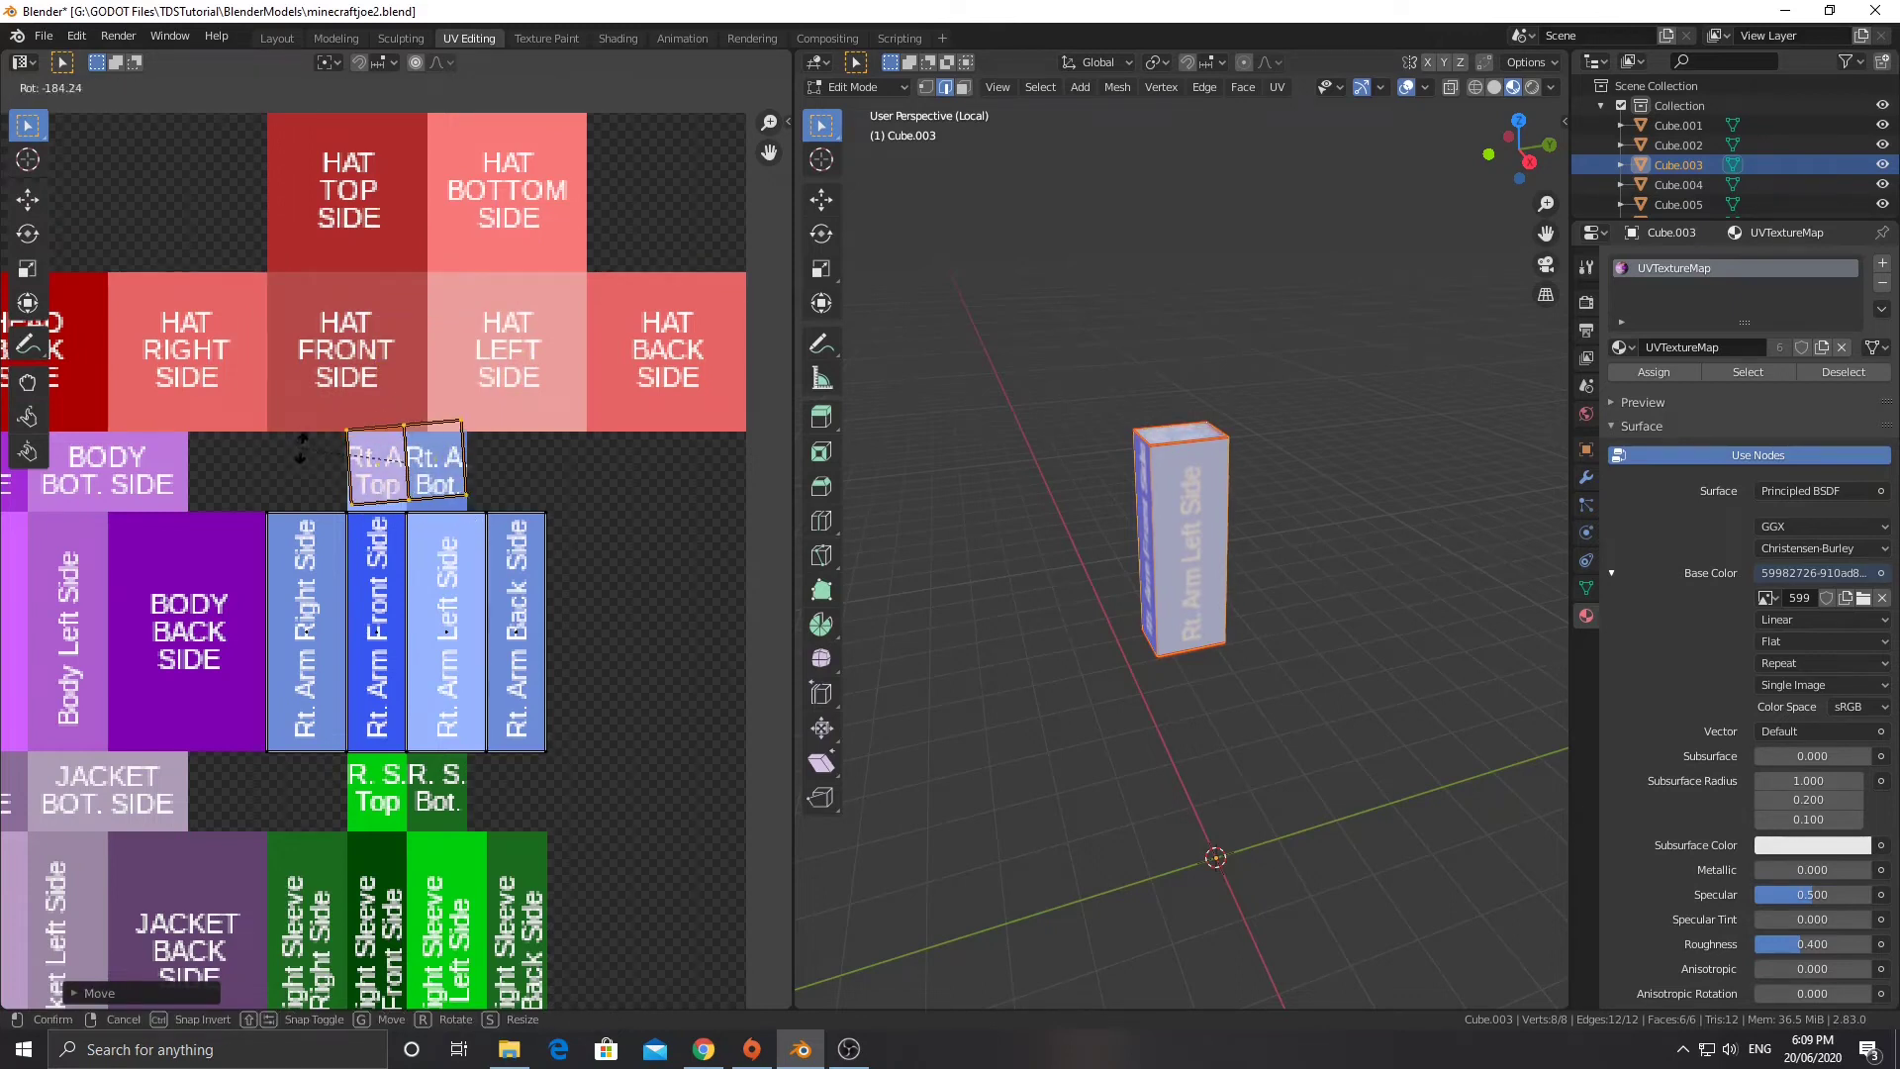
{"action": "left_click", "coordinate": [301, 447]}
{"action": "scroll", "coordinate": [396, 549], "scroll_direction": "up", "scroll_amount": 3}
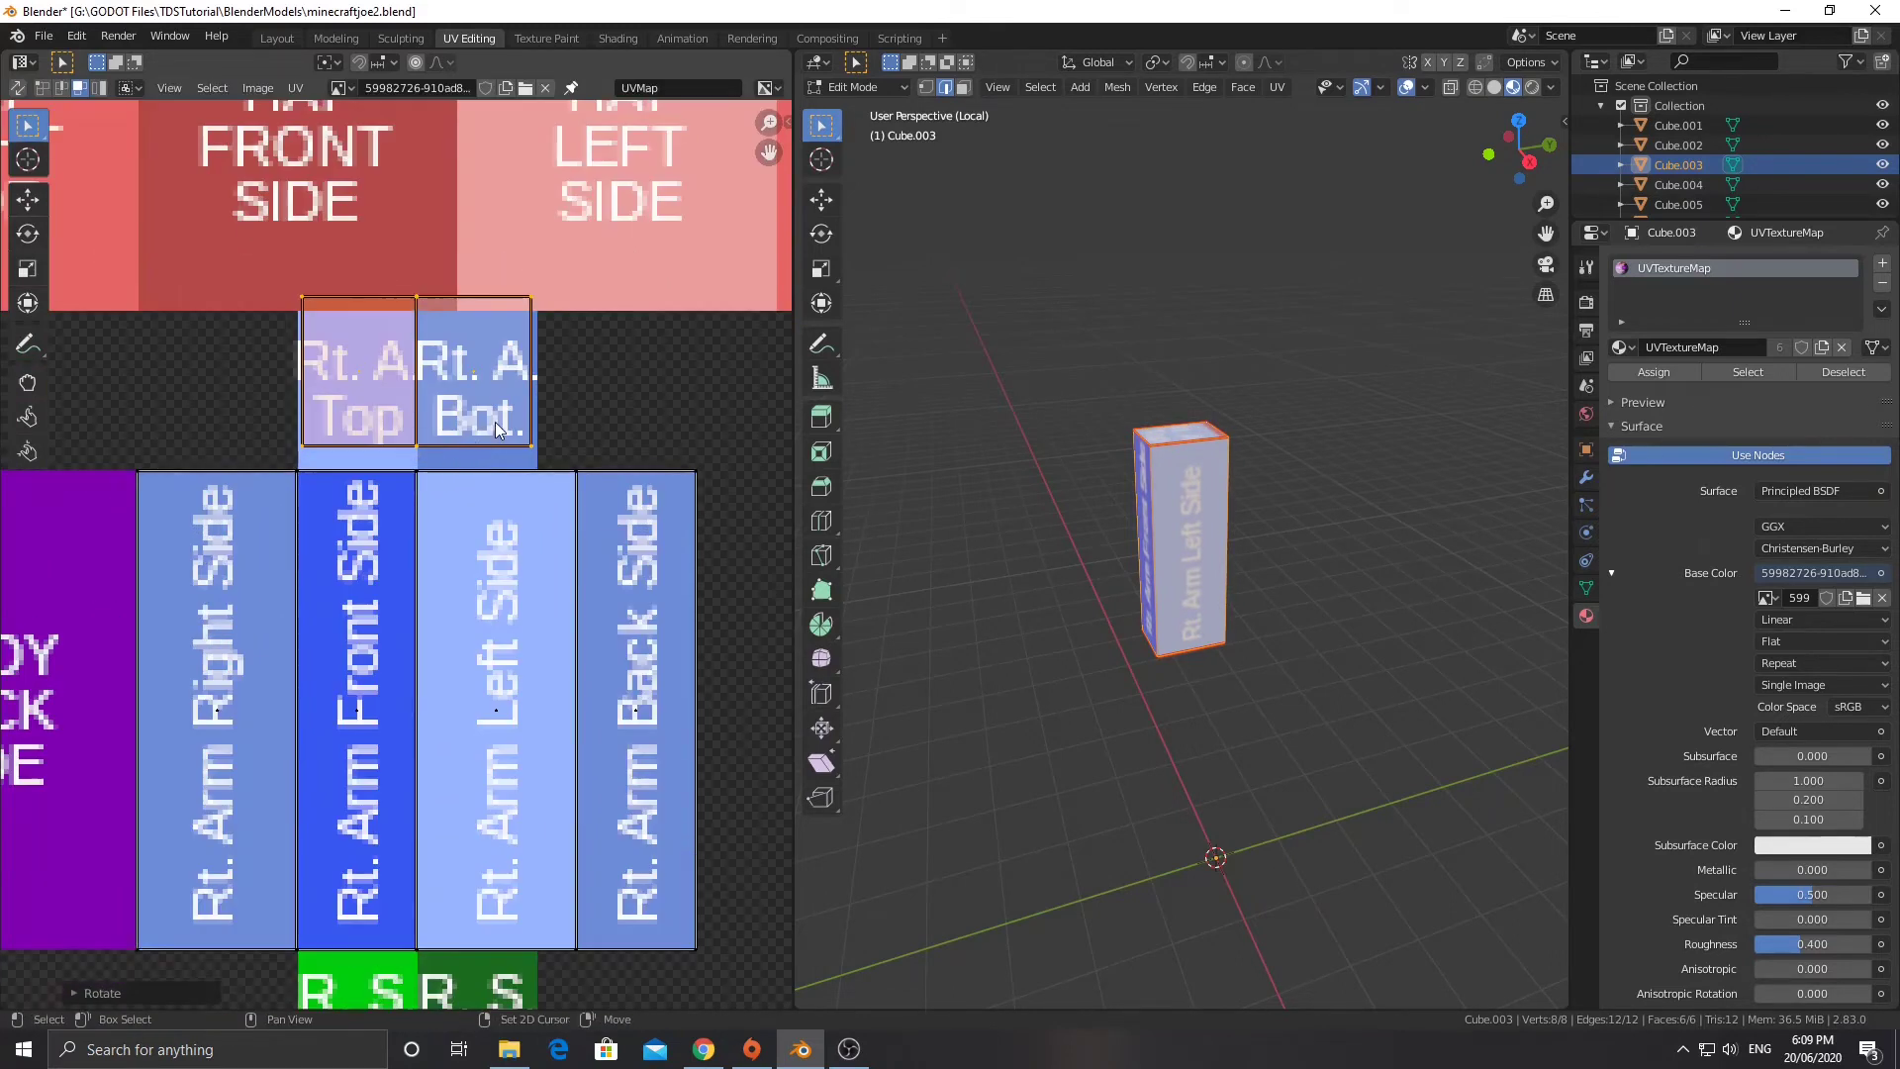
{"action": "middle_click_drag", "start_coordinate": [497, 430], "coordinate": [500, 507]}
{"action": "key", "text": "s"}
{"action": "left_click", "coordinate": [596, 518]}
{"action": "key", "text": "g"}
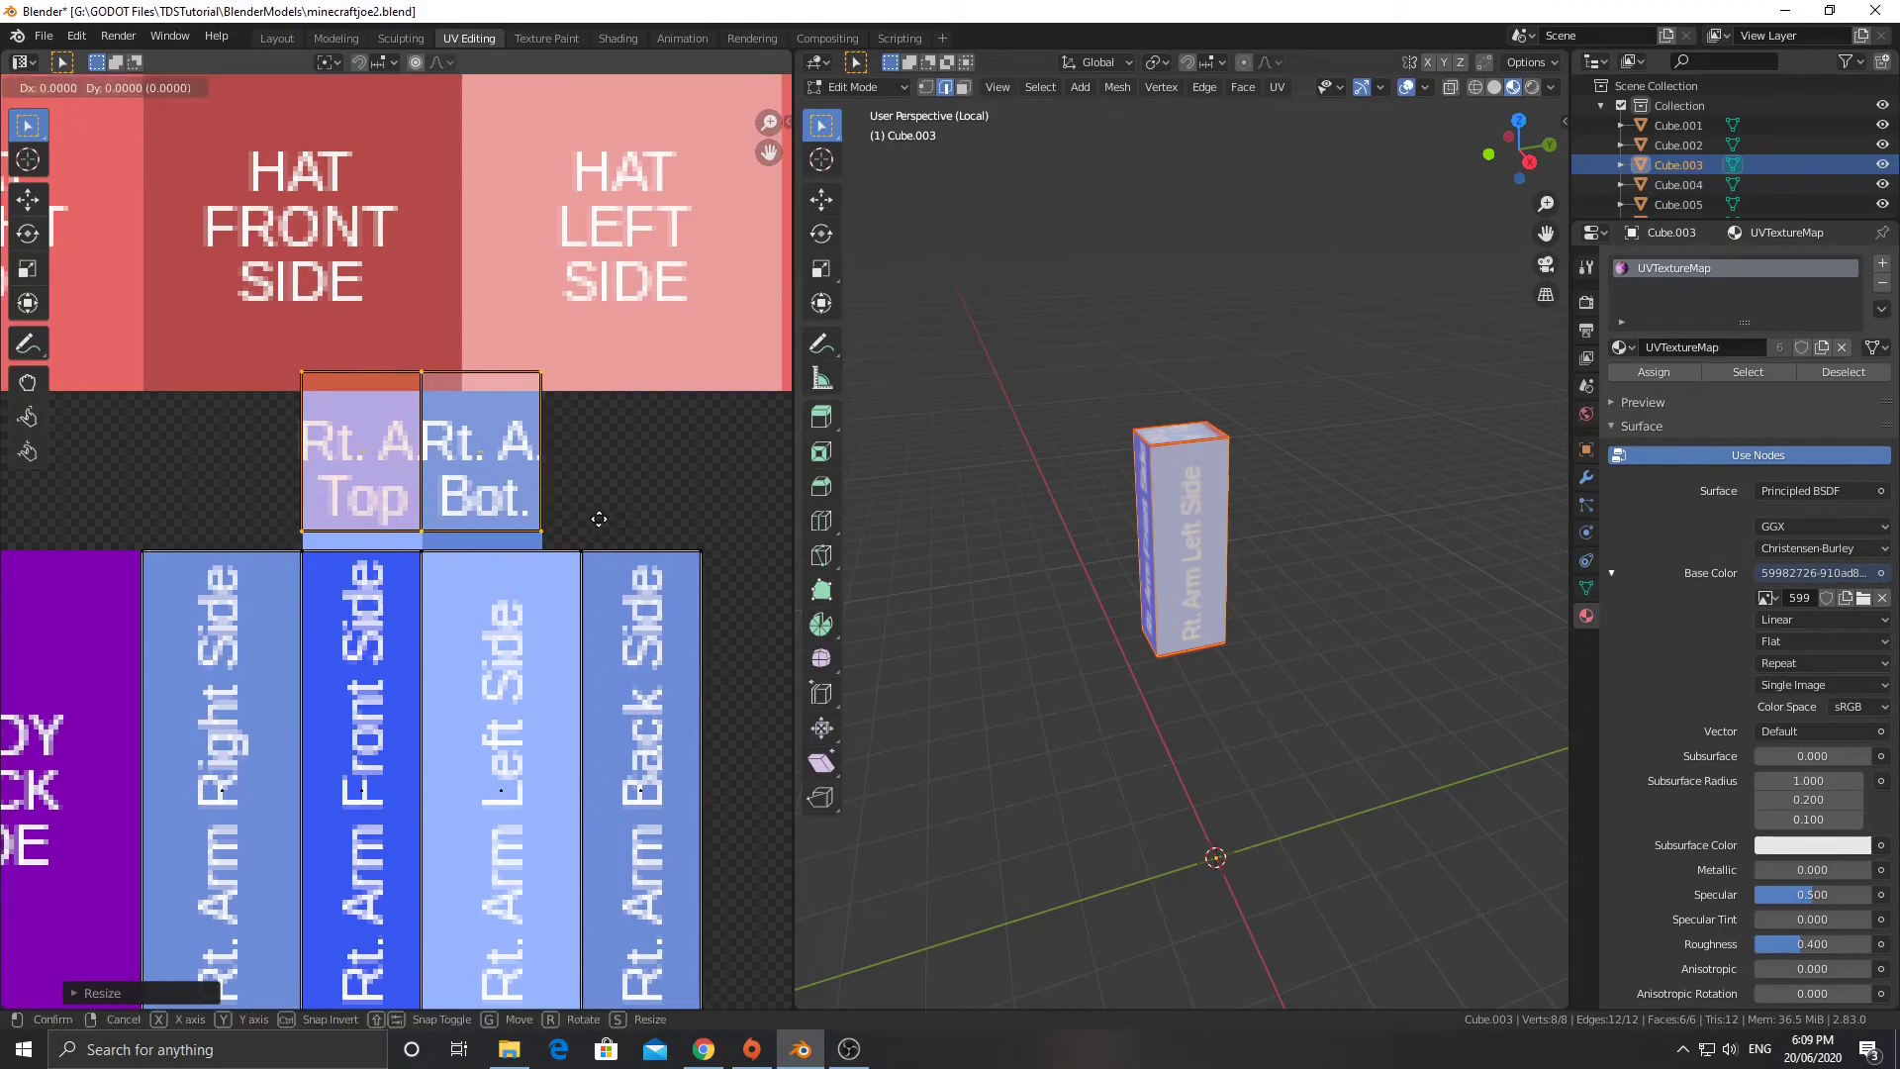
{"action": "left_click", "coordinate": [599, 538]}
{"action": "scroll", "coordinate": [556, 550], "scroll_direction": "down", "scroll_amount": 4}
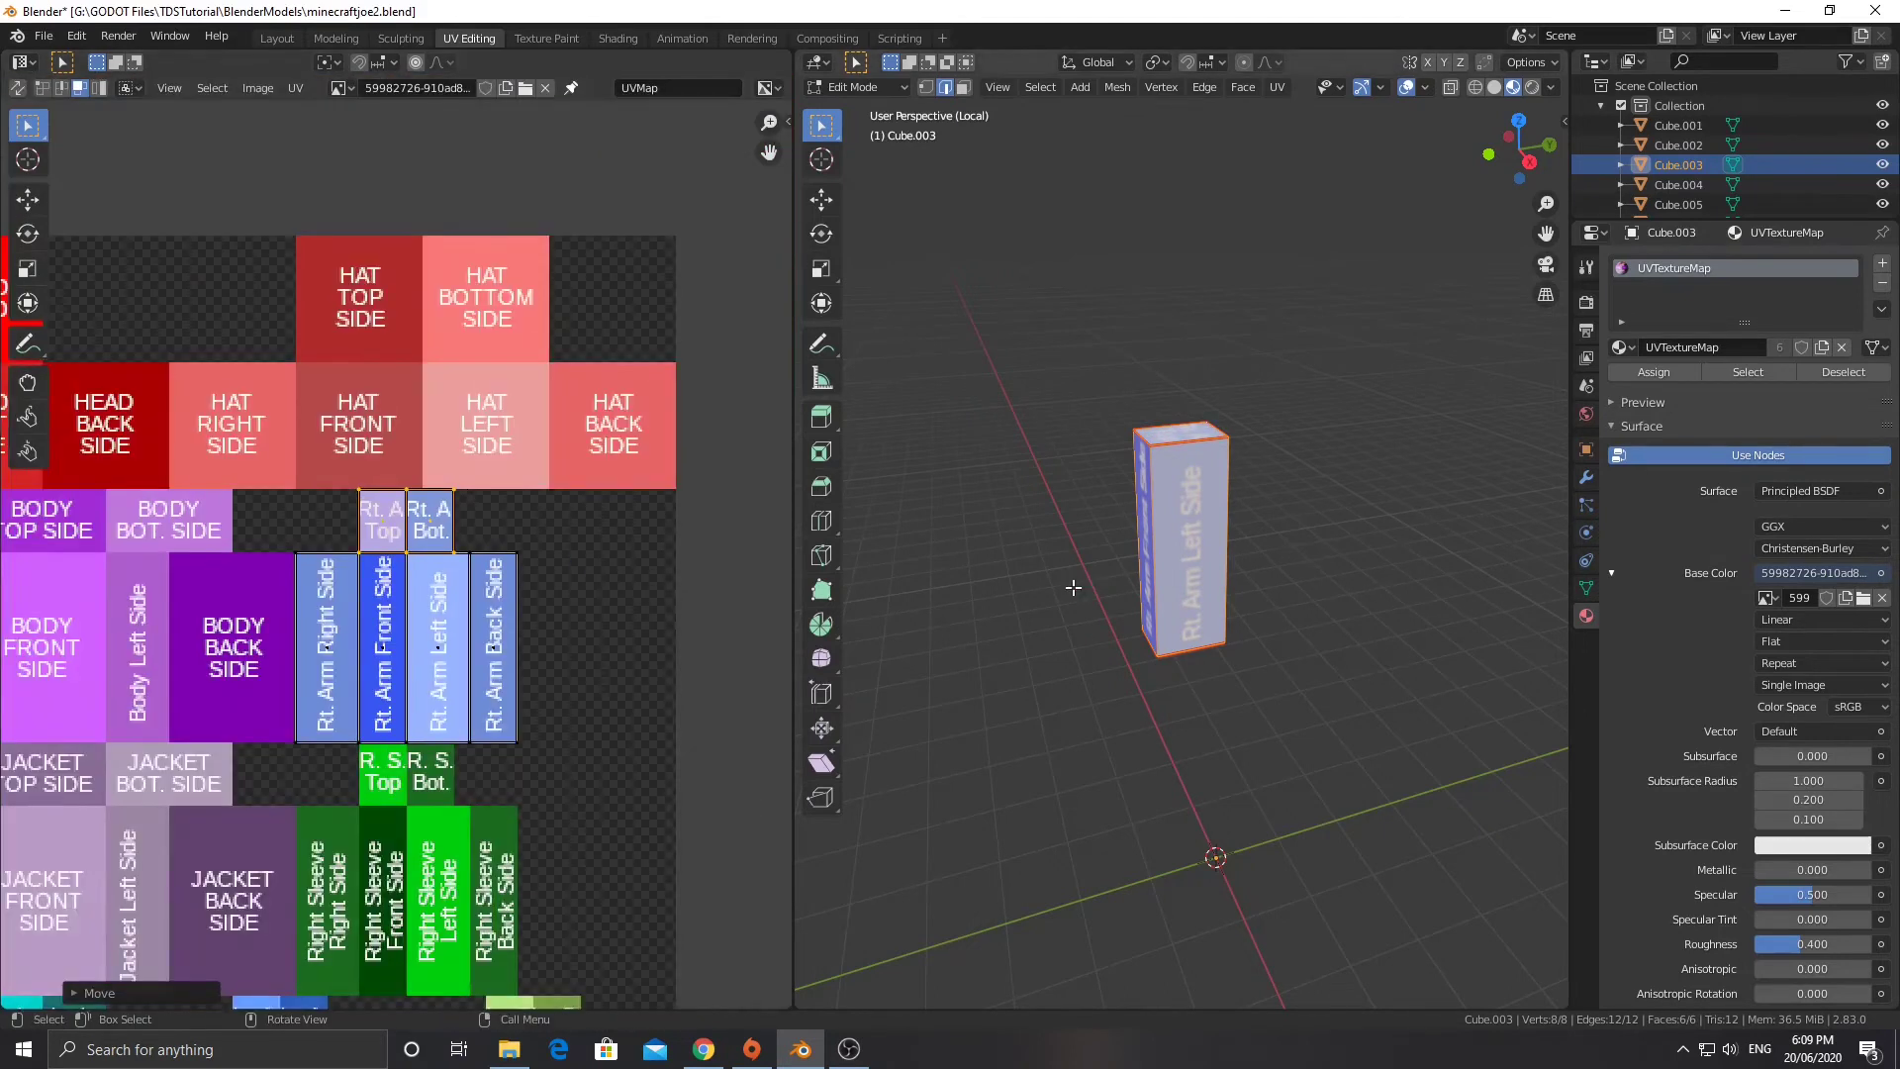
{"action": "key", "text": "KP_Divide"}
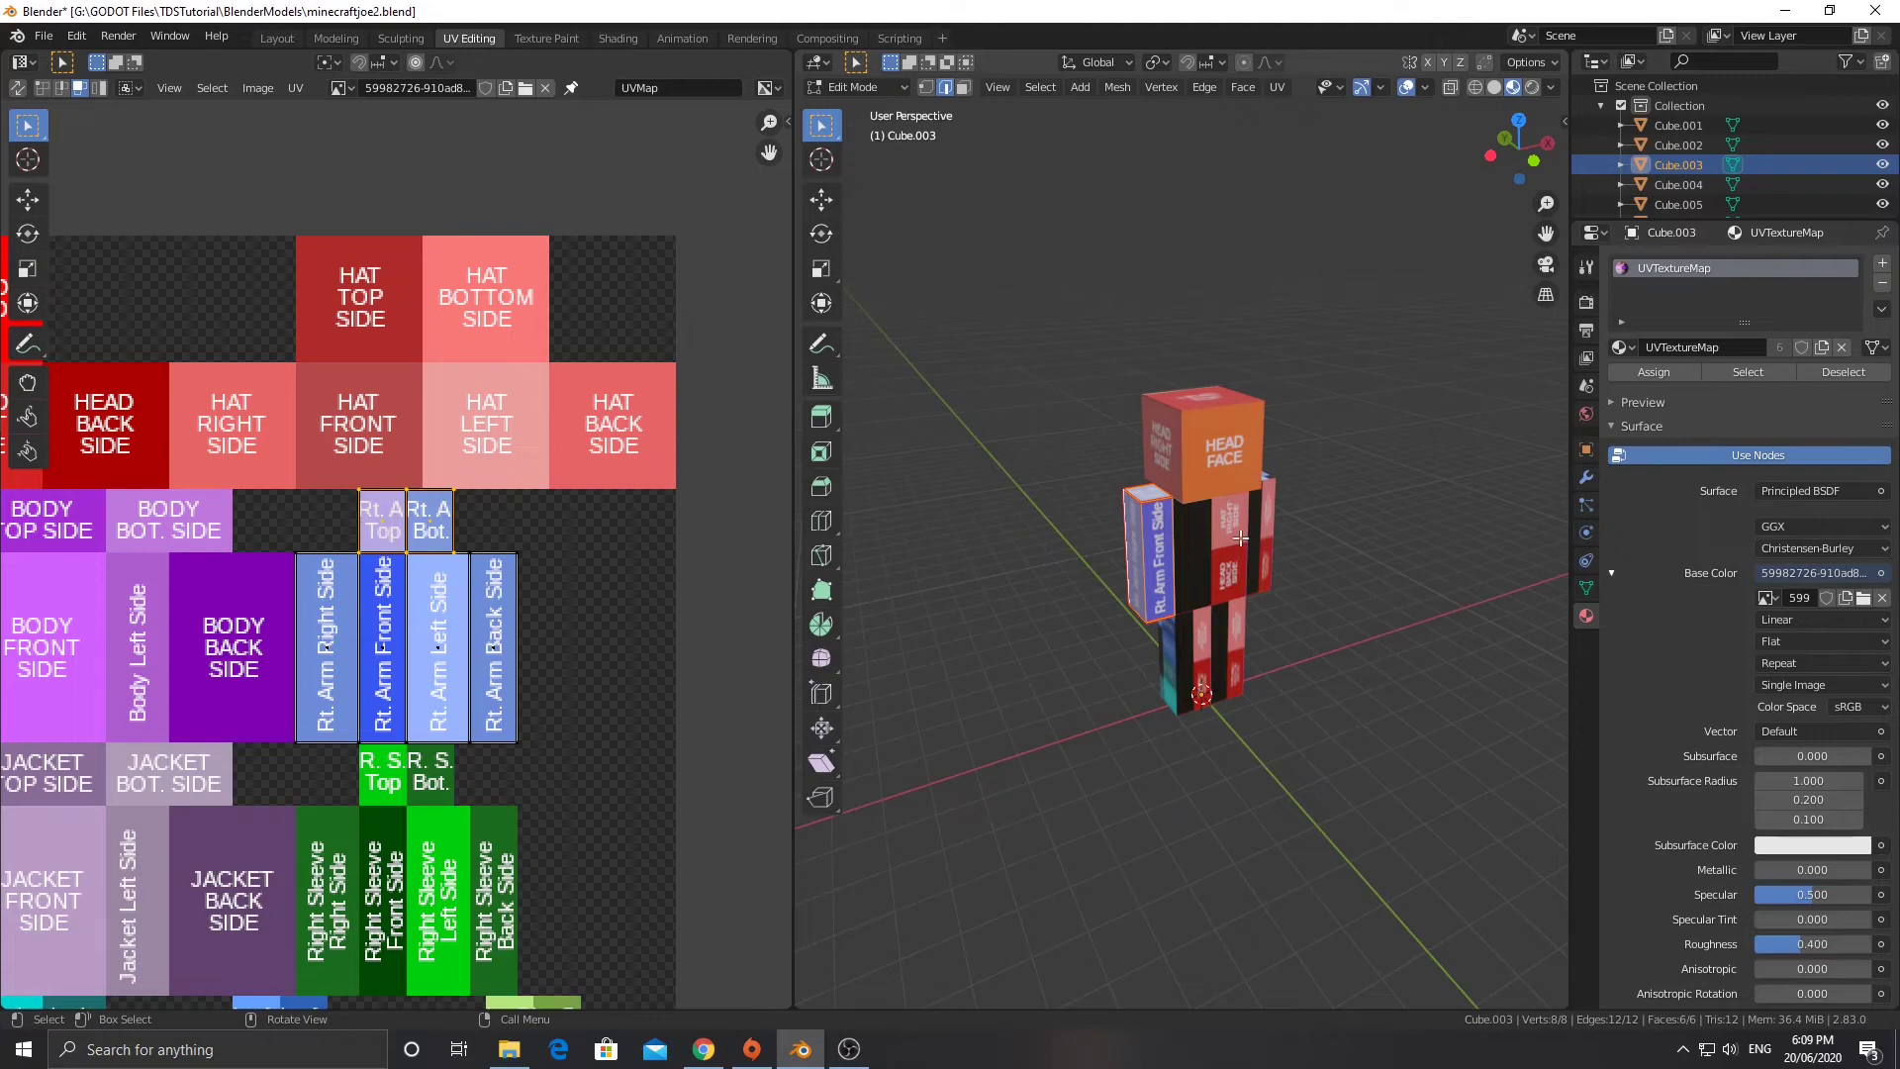
Return to Object Mode, select Cube.002 and isolate it in Local View.
{"action": "middle_click_drag", "start_coordinate": [1357, 637], "coordinate": [1159, 656]}
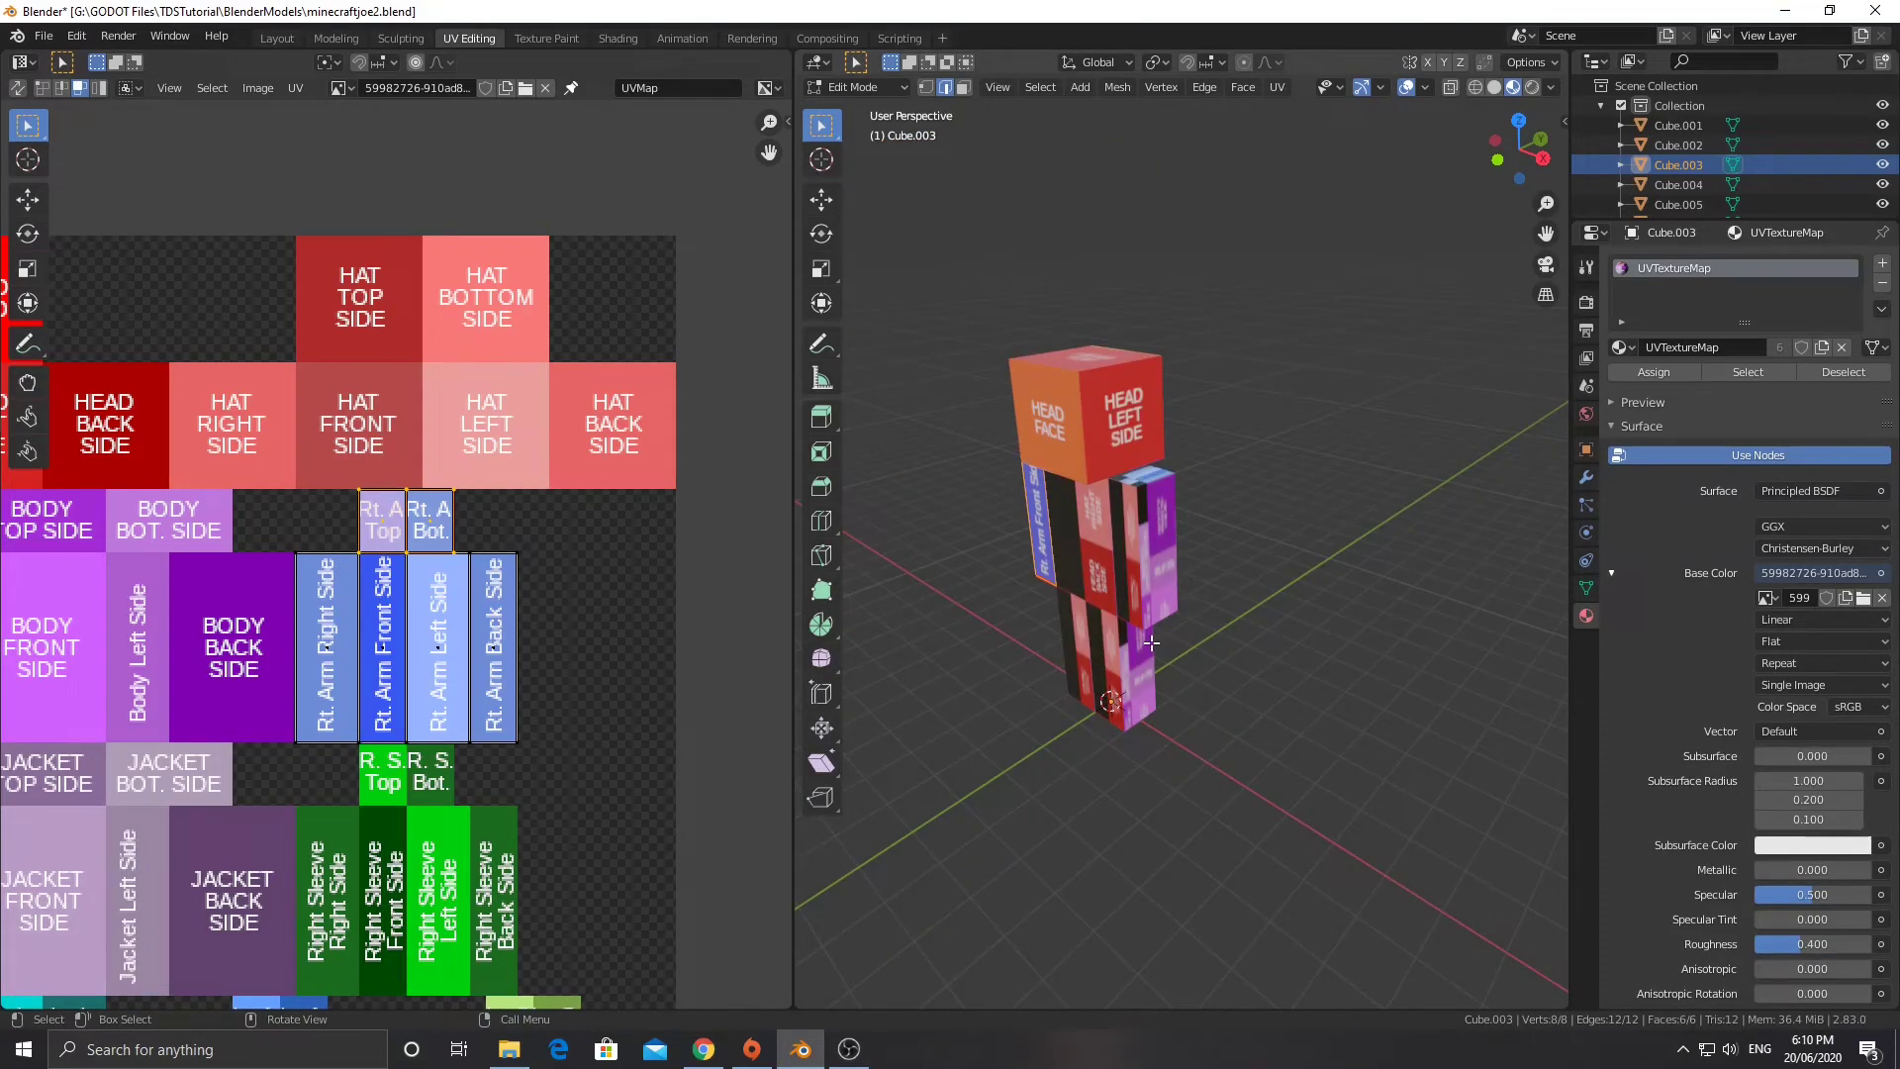
{"action": "middle_click_drag", "start_coordinate": [858, 664], "coordinate": [1028, 600]}
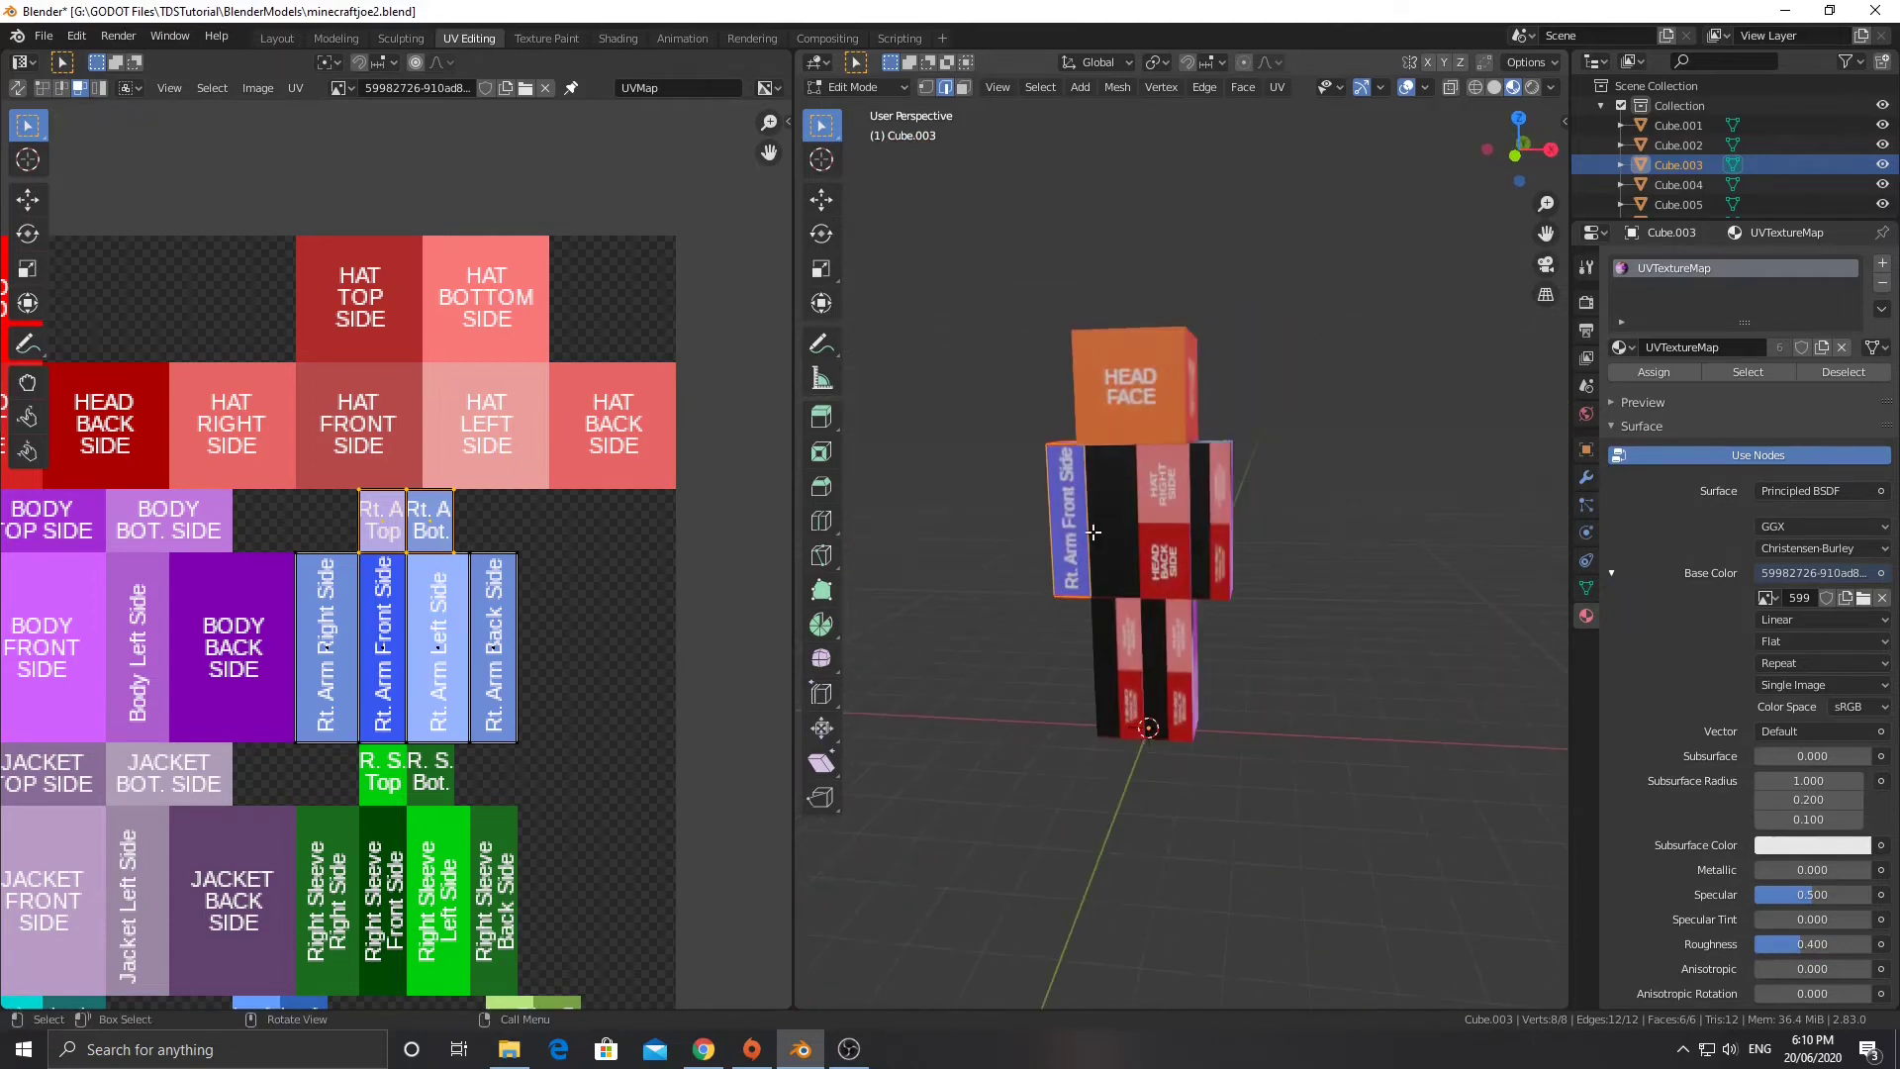
{"action": "left_click", "coordinate": [1152, 561]}
{"action": "key", "text": "Tab"}
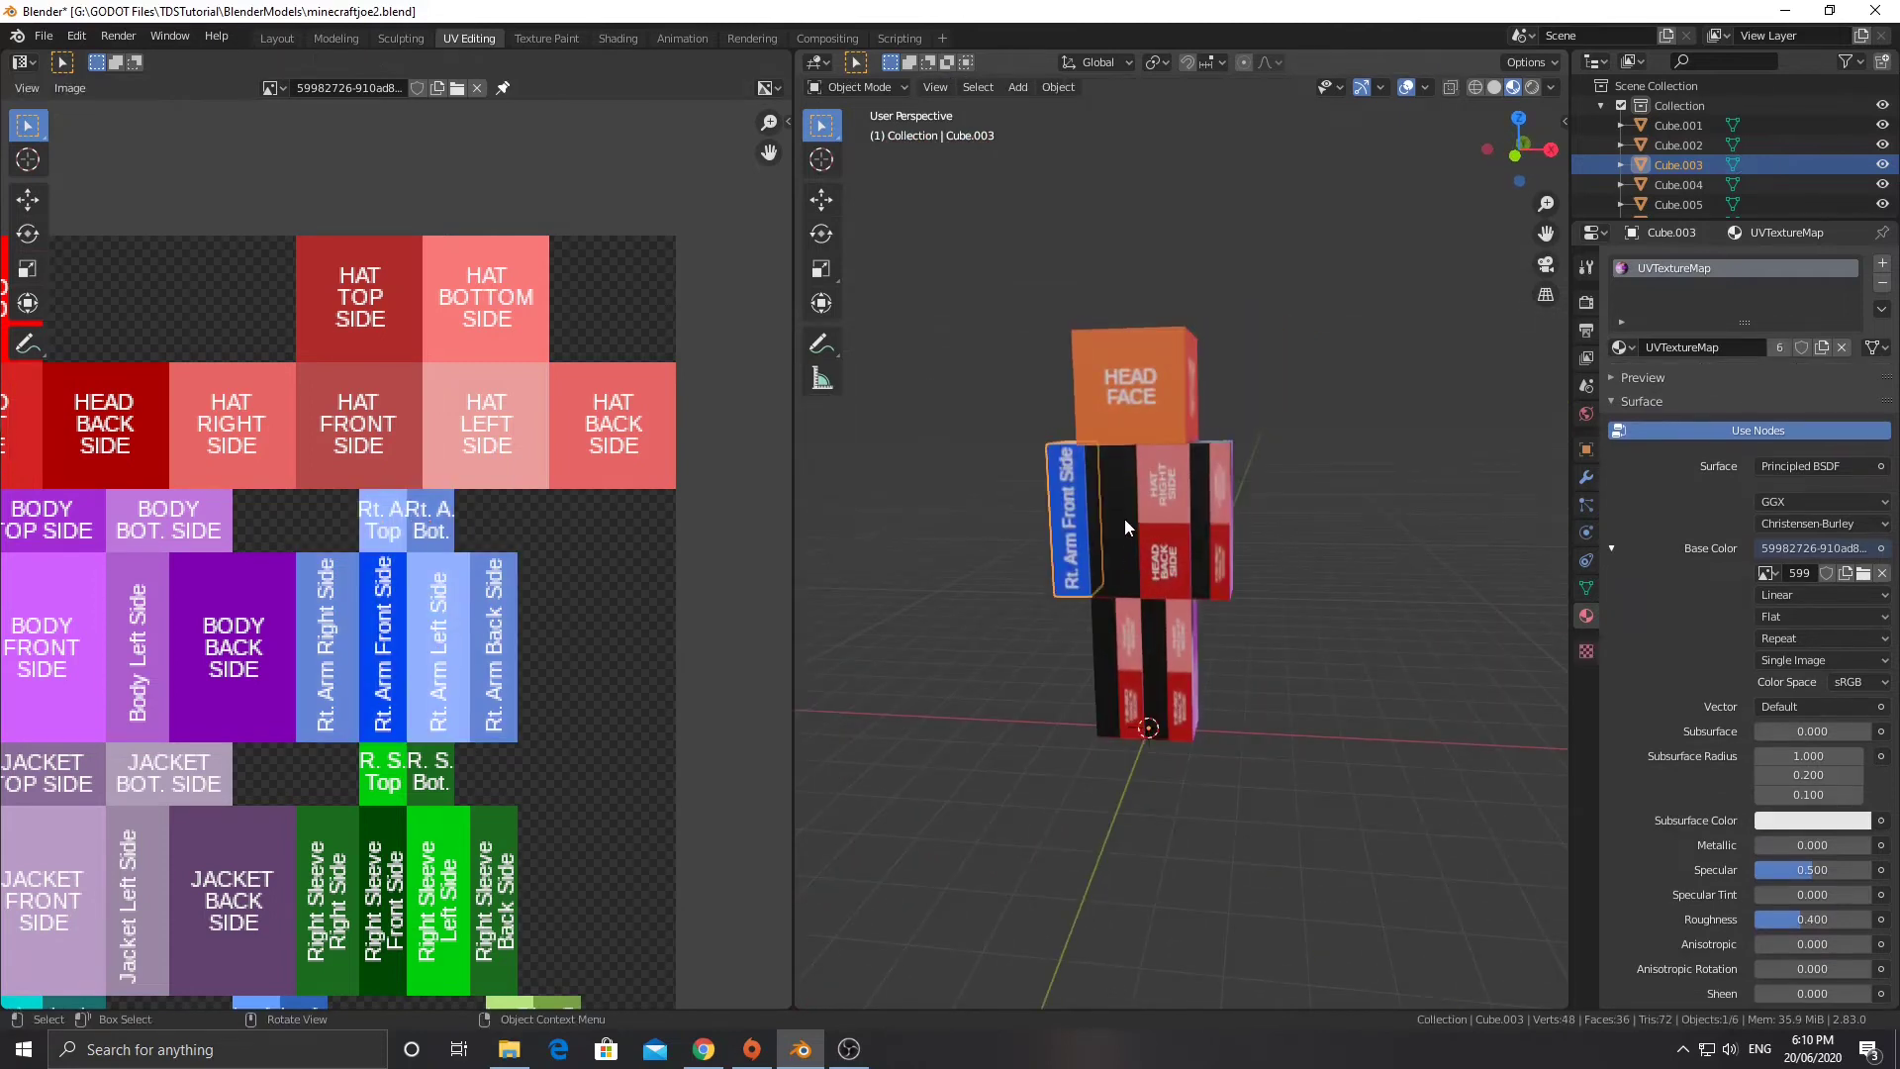
{"action": "left_click", "coordinate": [1148, 536]}
{"action": "key", "text": "KP_Divide"}
Orbit the isolated Cube.002 to inspect its HAT RIGHT SIDE and HEAD BACK SIDE textures.
{"action": "scroll", "coordinate": [1148, 537], "scroll_direction": "down", "scroll_amount": 3}
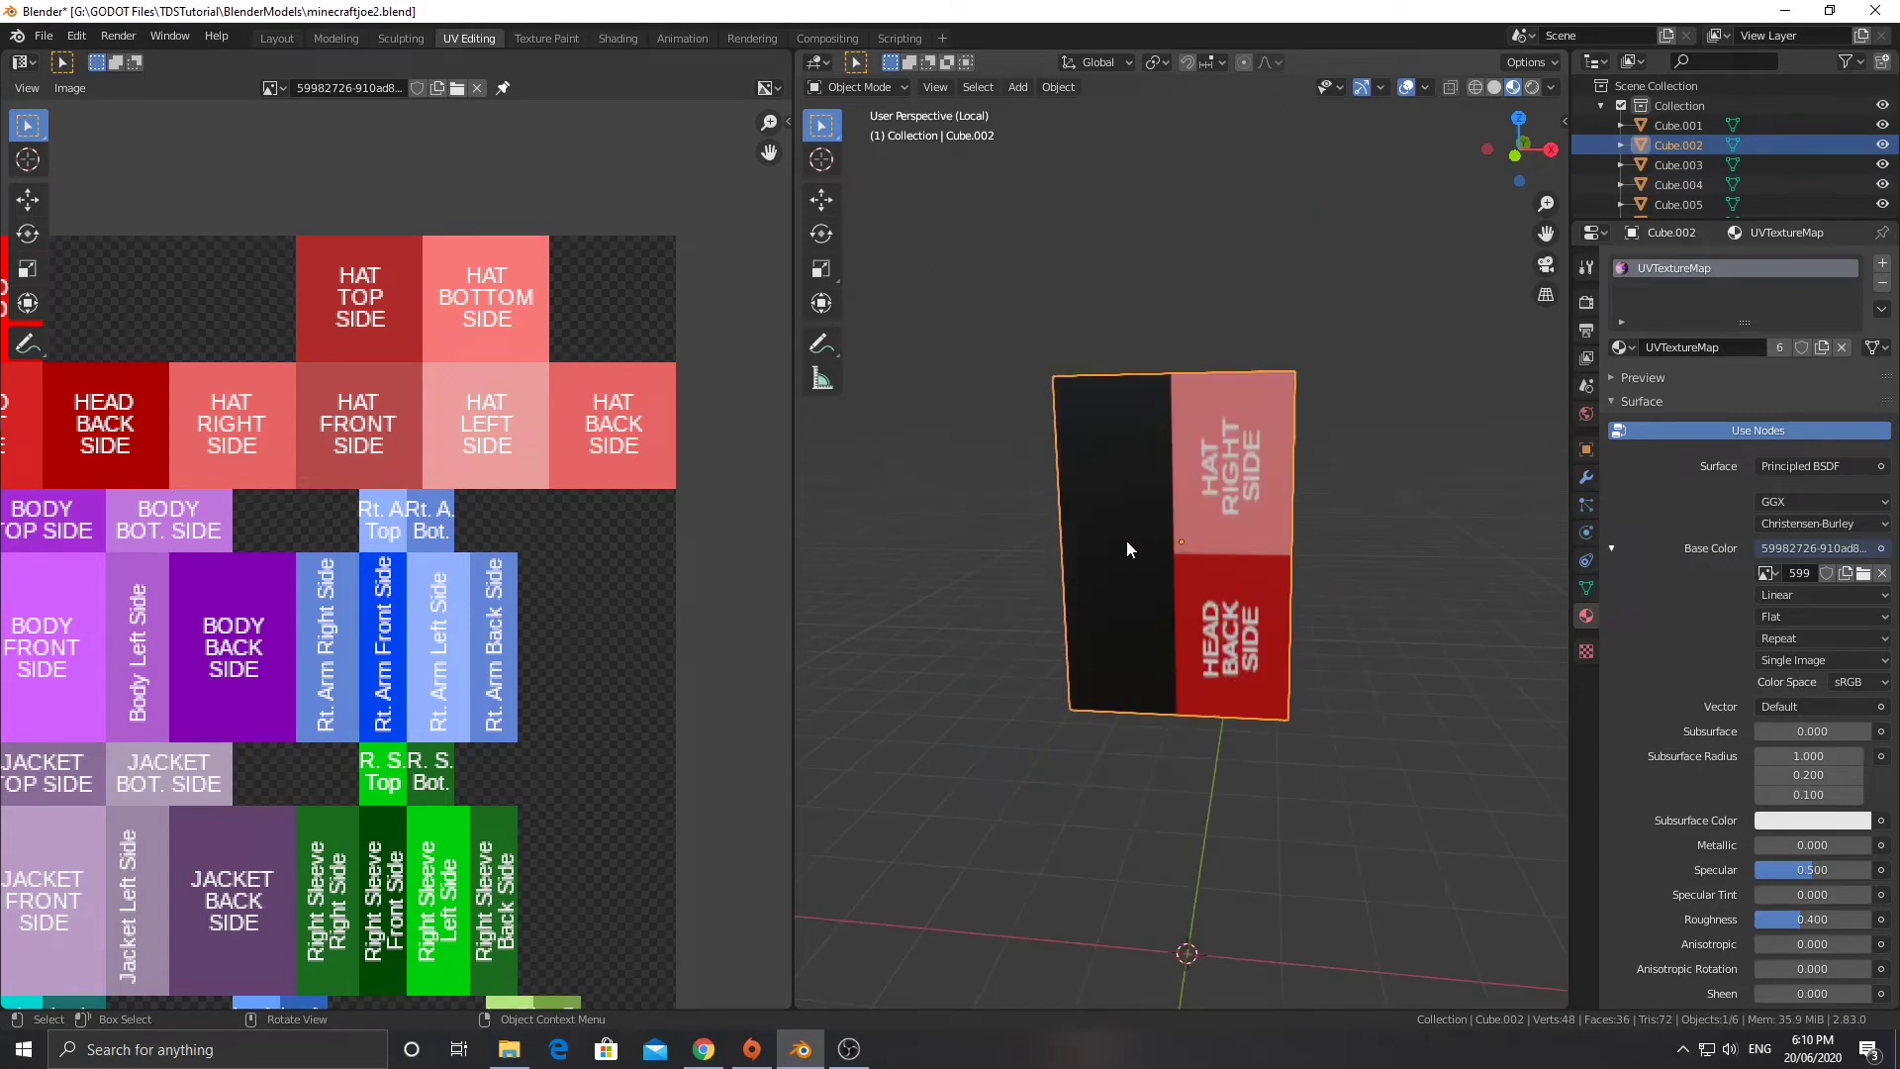
{"action": "middle_click_drag", "start_coordinate": [1126, 540], "coordinate": [1156, 442]}
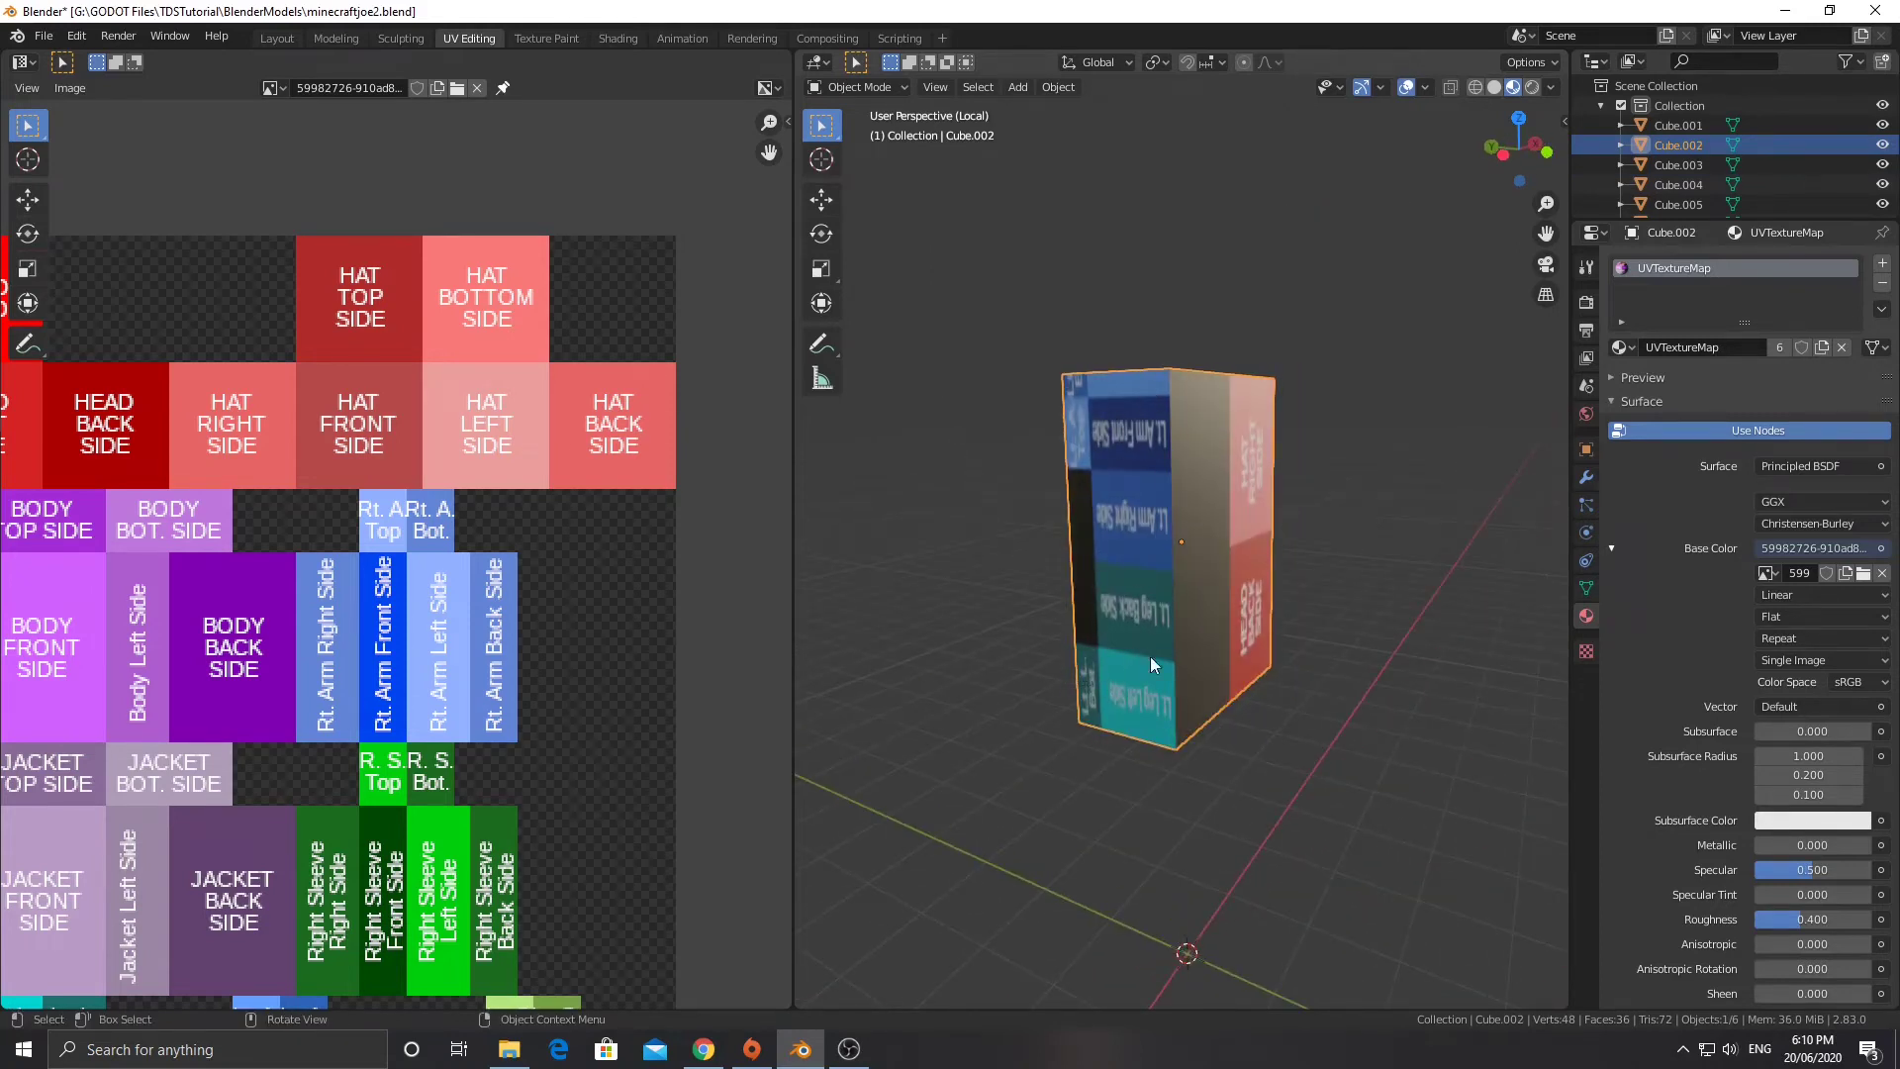
{"action": "middle_click_drag", "start_coordinate": [1150, 656], "coordinate": [1100, 647]}
{"action": "middle_click_drag", "start_coordinate": [204, 710], "coordinate": [464, 711]}
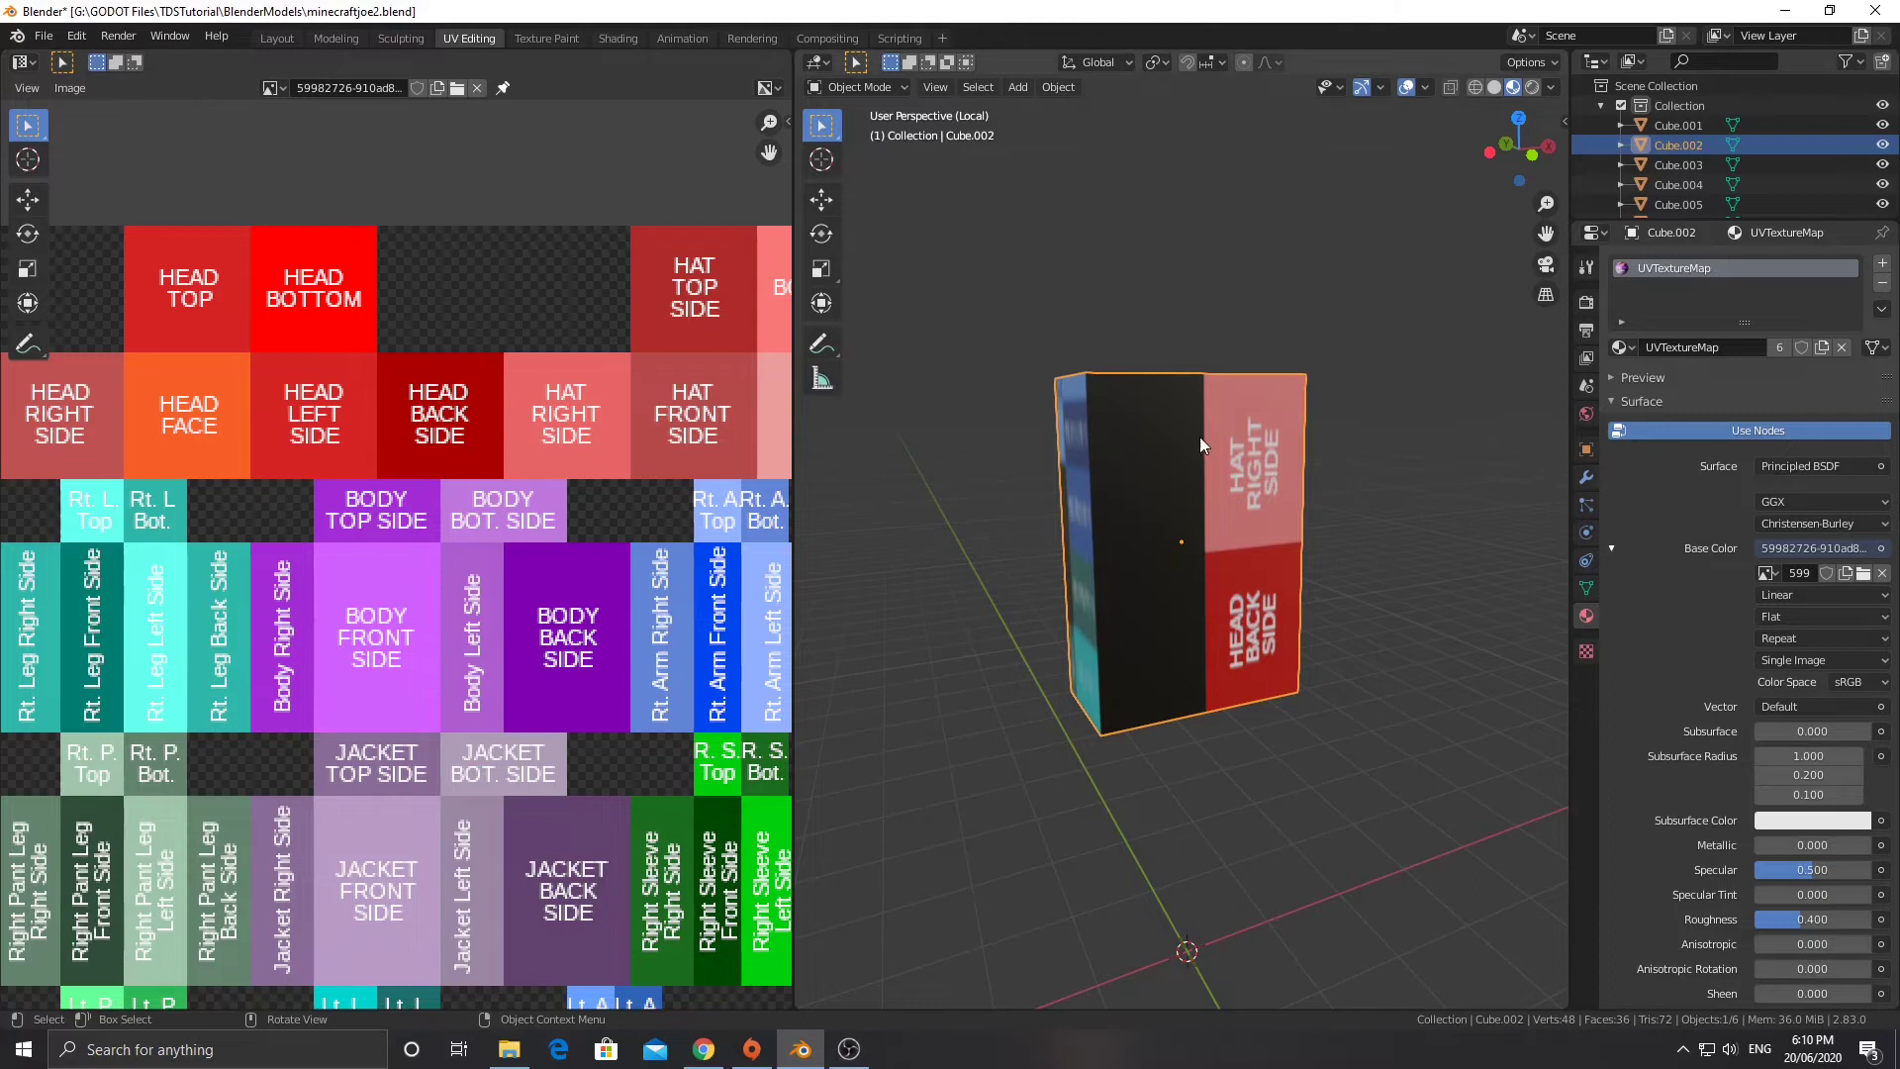
{"action": "middle_click_drag", "start_coordinate": [1308, 483], "coordinate": [891, 507]}
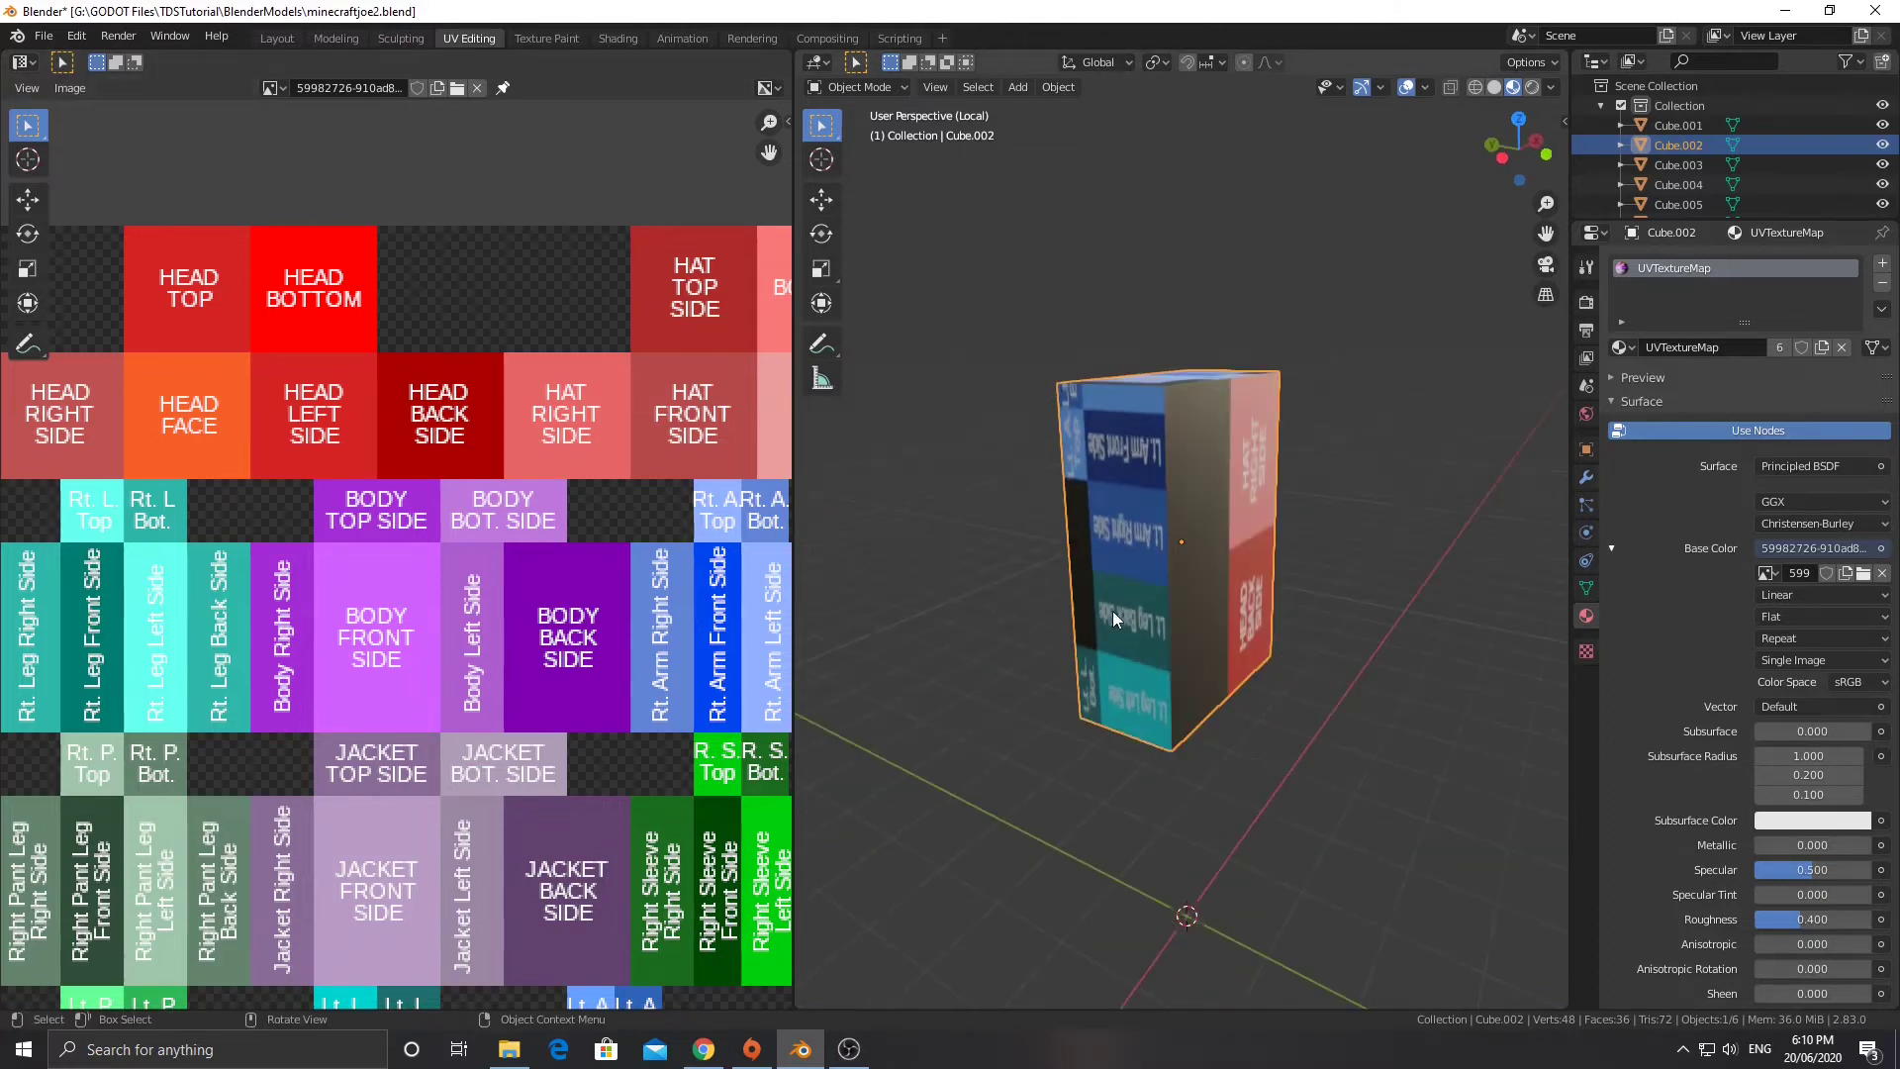
{"action": "middle_click_drag", "start_coordinate": [1112, 619], "coordinate": [1162, 764]}
{"action": "scroll", "coordinate": [401, 785], "scroll_direction": "down", "scroll_amount": 3}
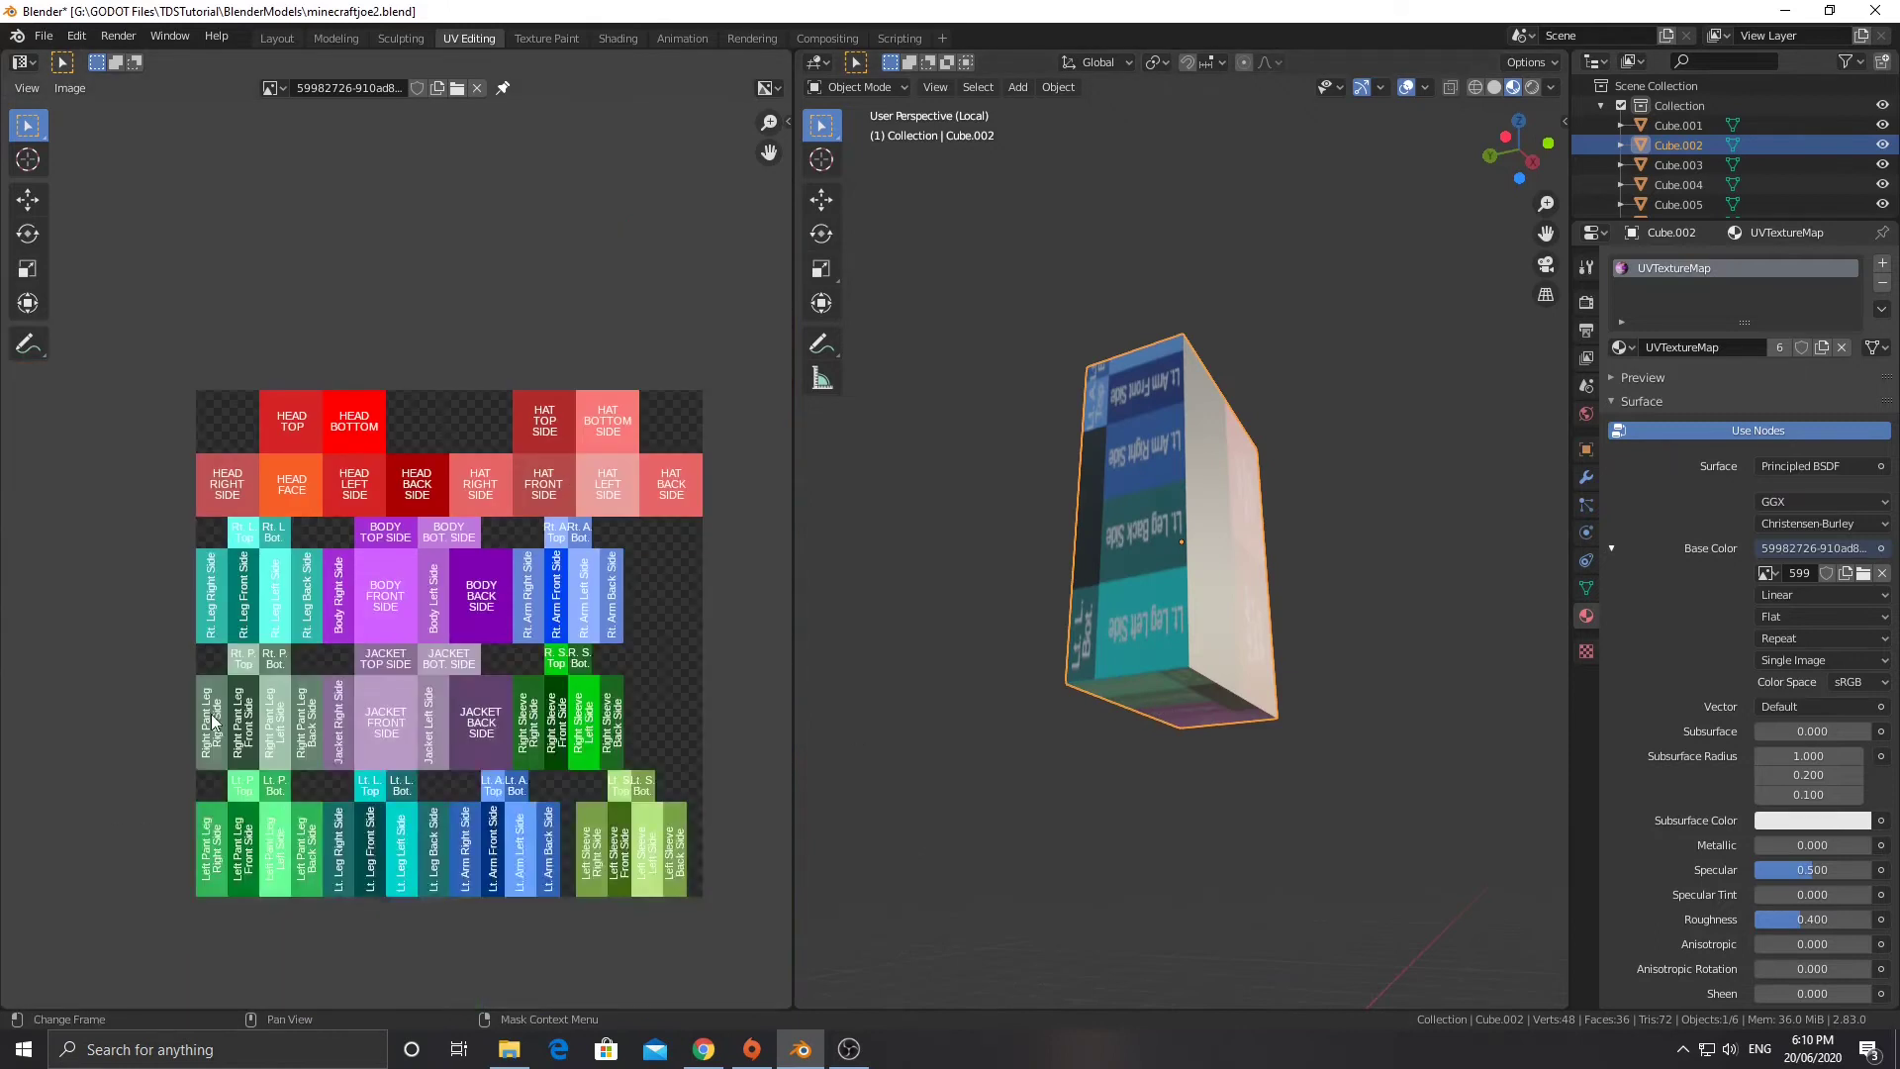
{"action": "scroll", "coordinate": [157, 782], "scroll_direction": "up", "scroll_amount": 2}
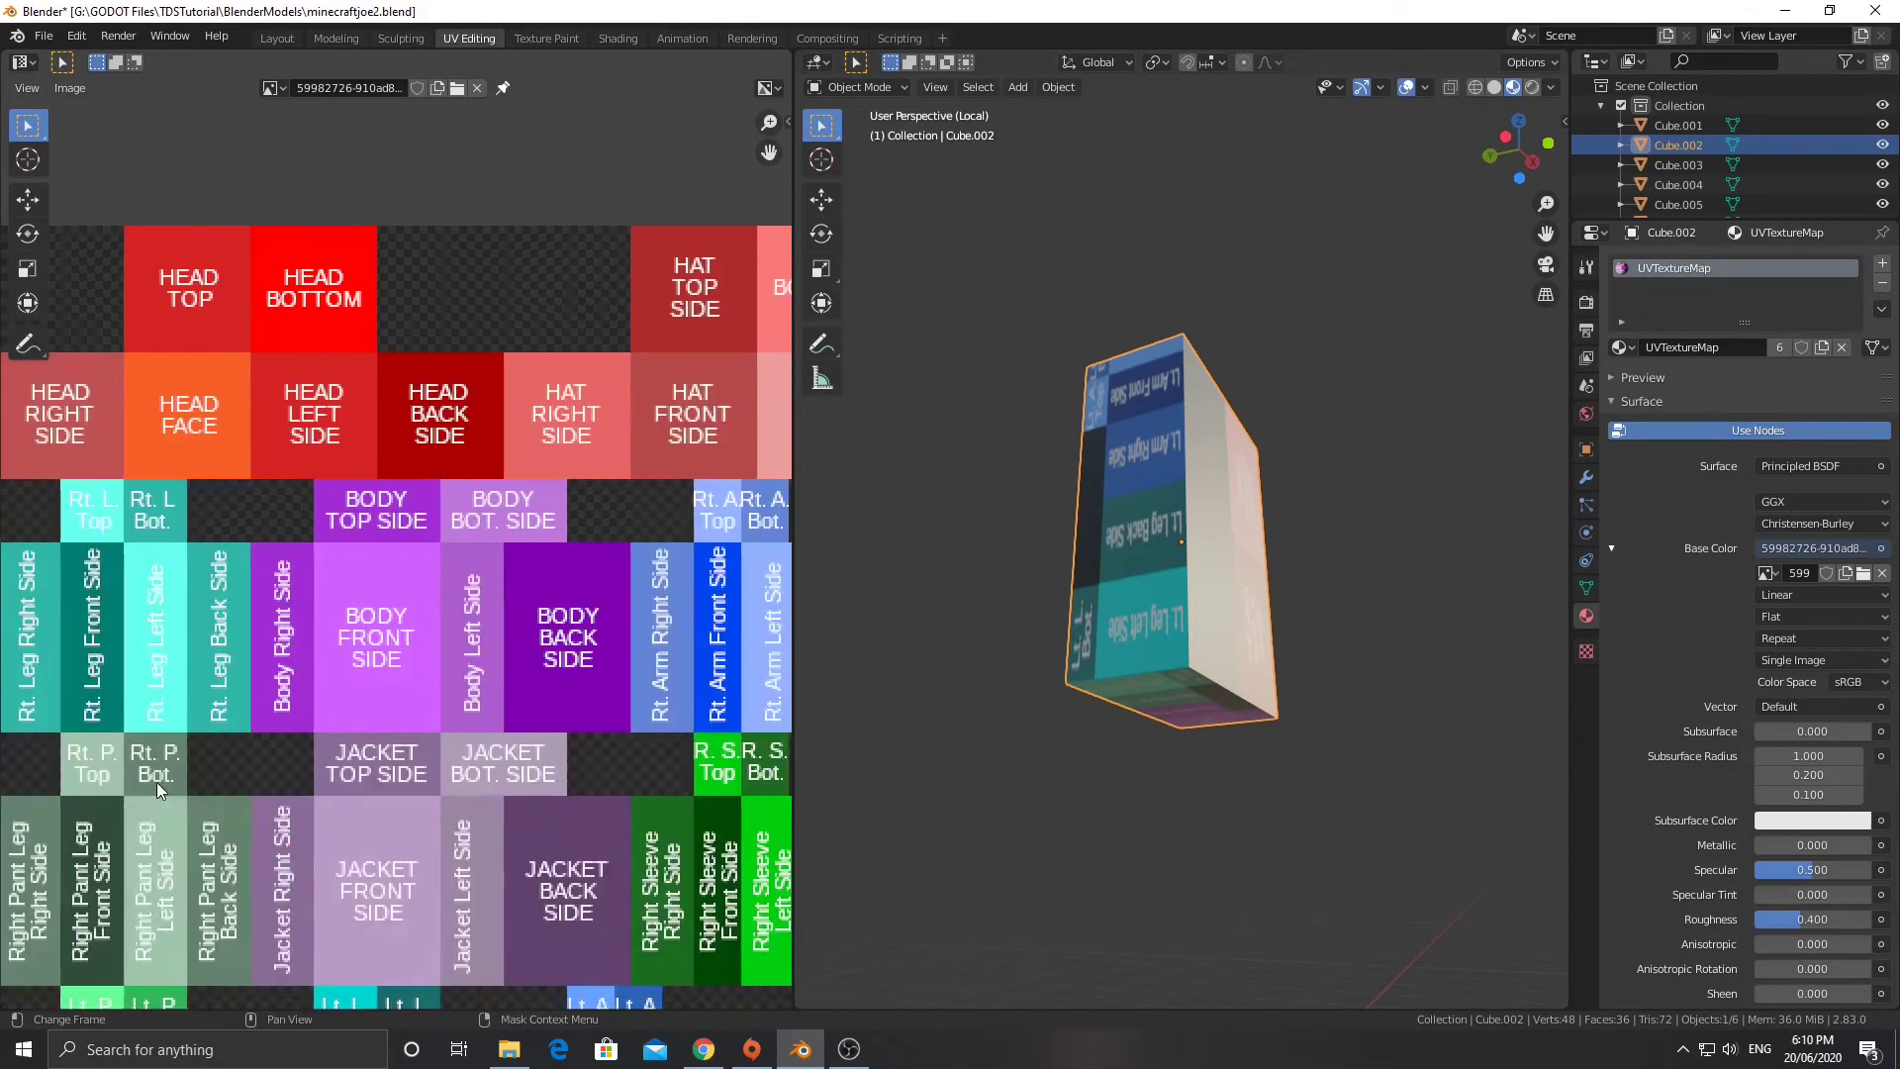
{"action": "scroll", "coordinate": [772, 673], "scroll_direction": "down", "scroll_amount": 1}
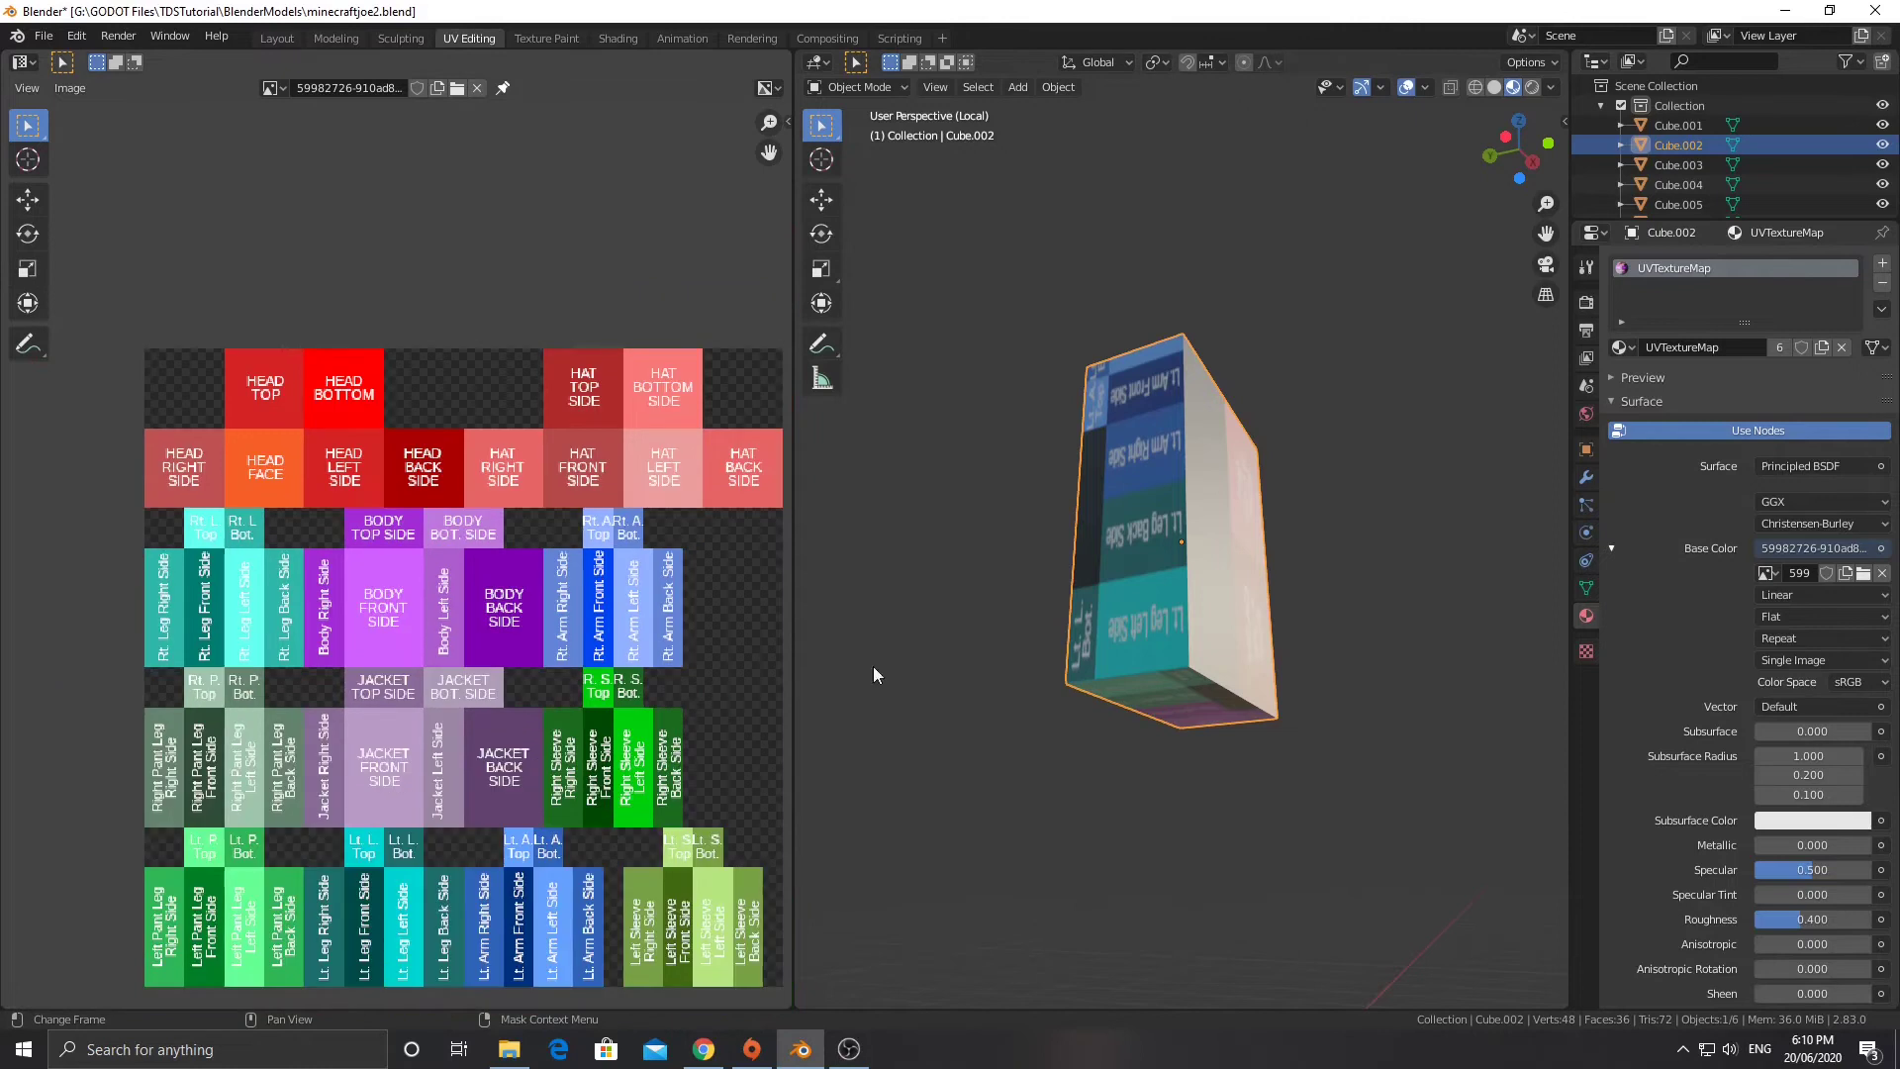
{"action": "scroll", "coordinate": [427, 842], "scroll_direction": "up", "scroll_amount": 2}
{"action": "scroll", "coordinate": [377, 840], "scroll_direction": "down", "scroll_amount": 1}
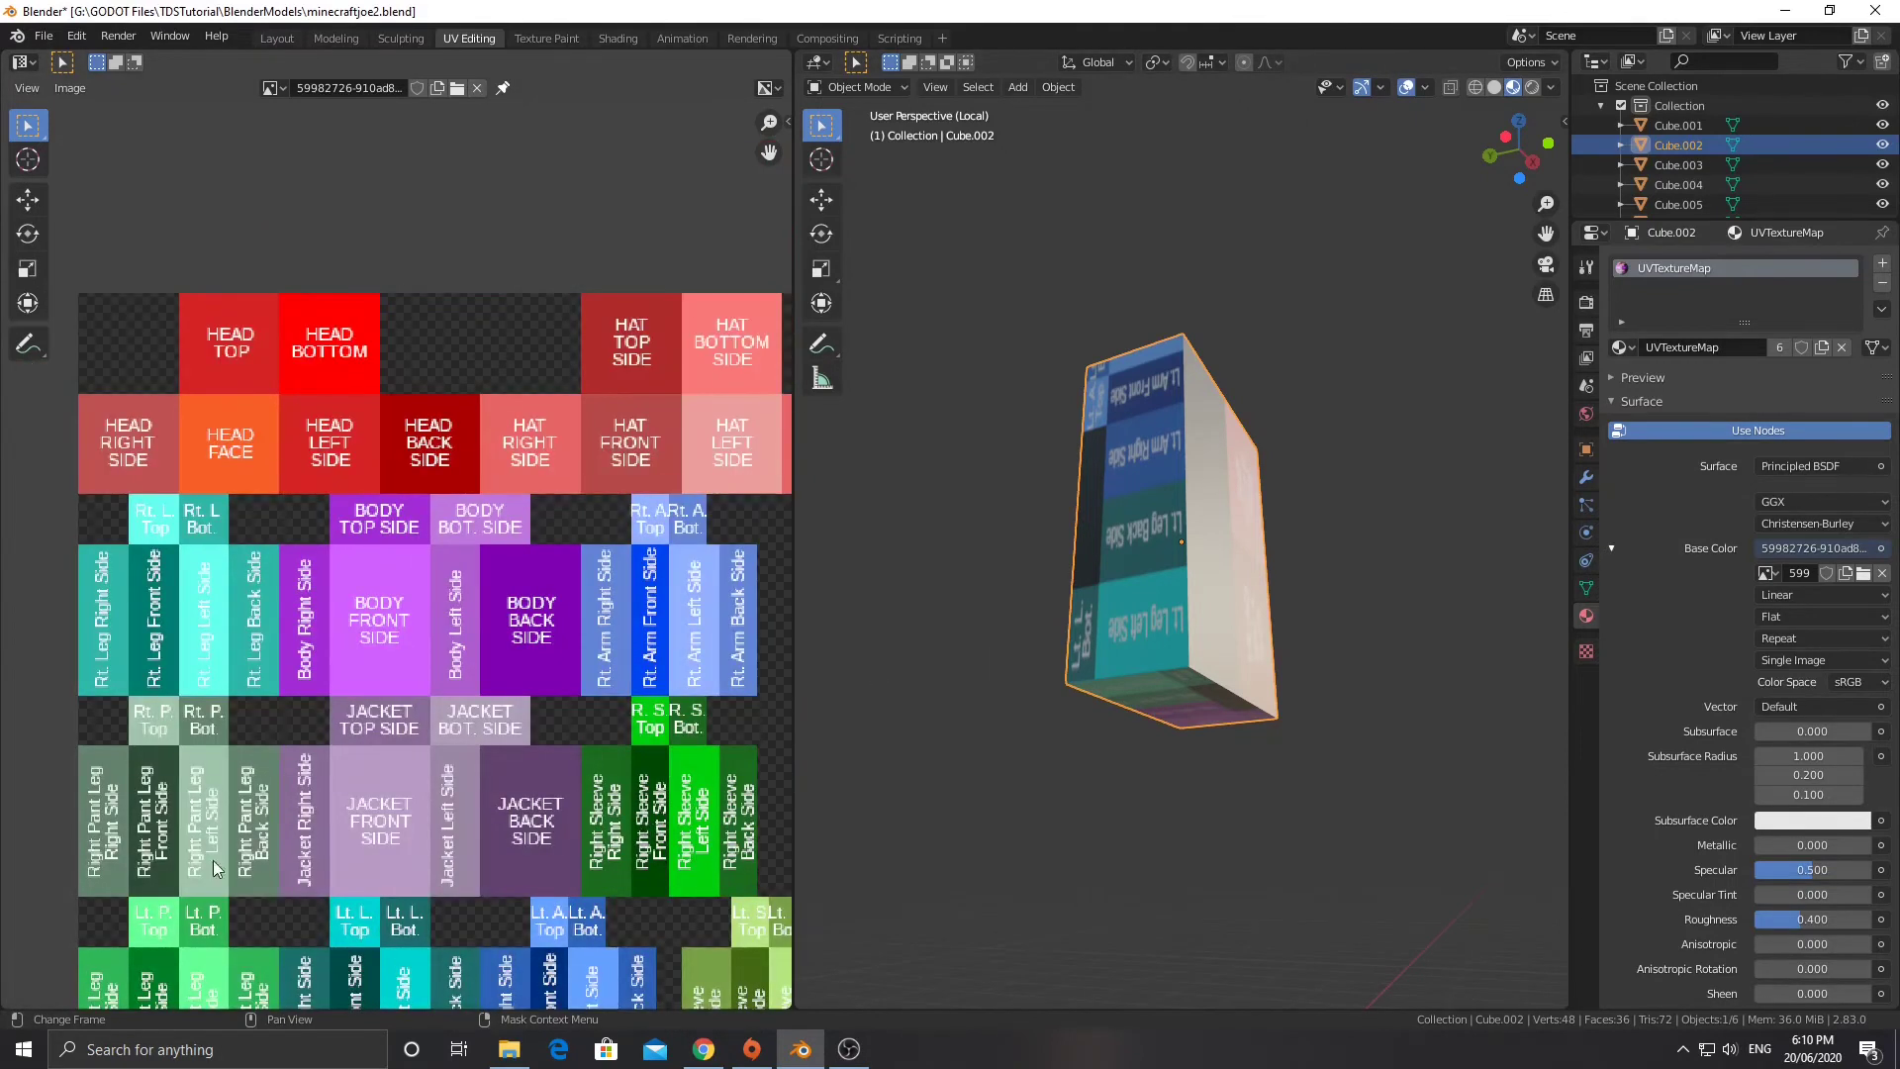
{"action": "middle_click_drag", "start_coordinate": [1279, 604], "coordinate": [1073, 676]}
Bring the whole character back into view and pick the remaining arm cube, Cube.004.
{"action": "key", "text": "Tab"}
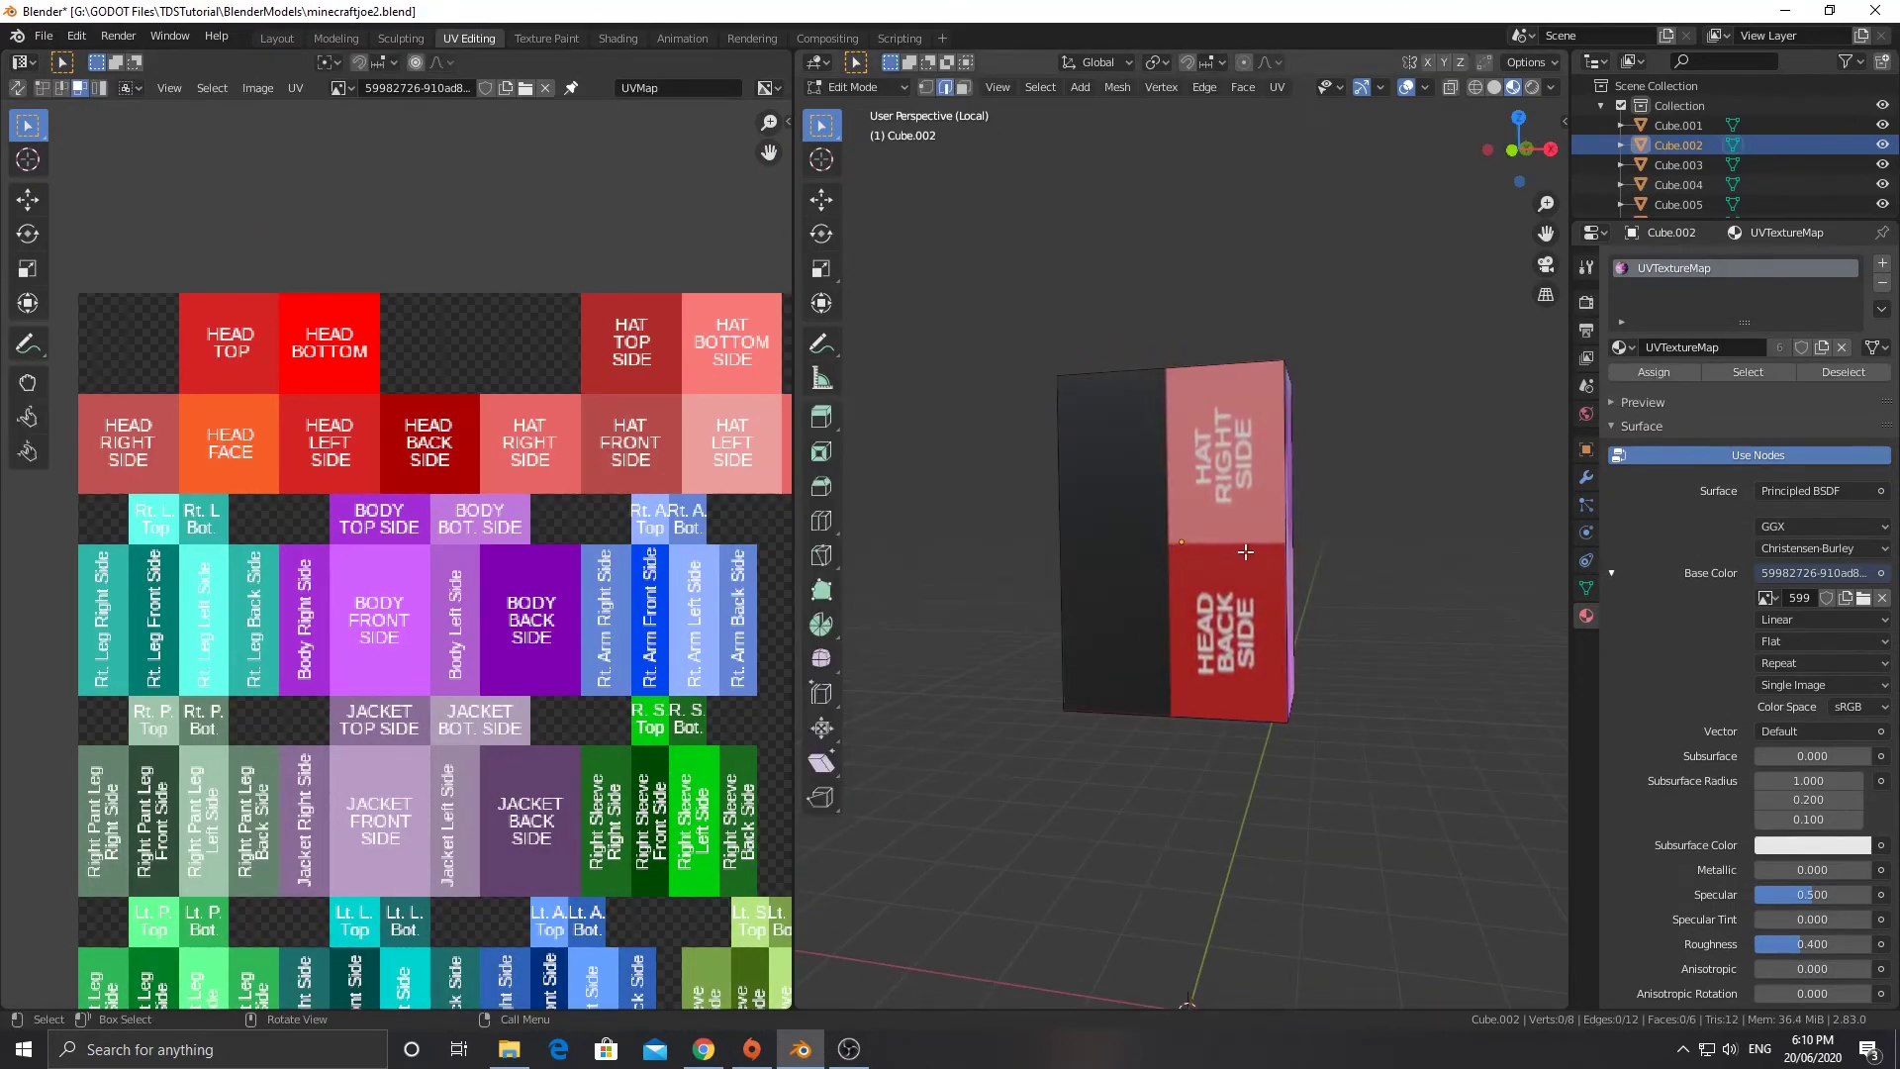
{"action": "key", "text": "KP_Divide"}
{"action": "scroll", "coordinate": [1245, 552], "scroll_direction": "up", "scroll_amount": 4}
{"action": "left_click", "coordinate": [1263, 465]}
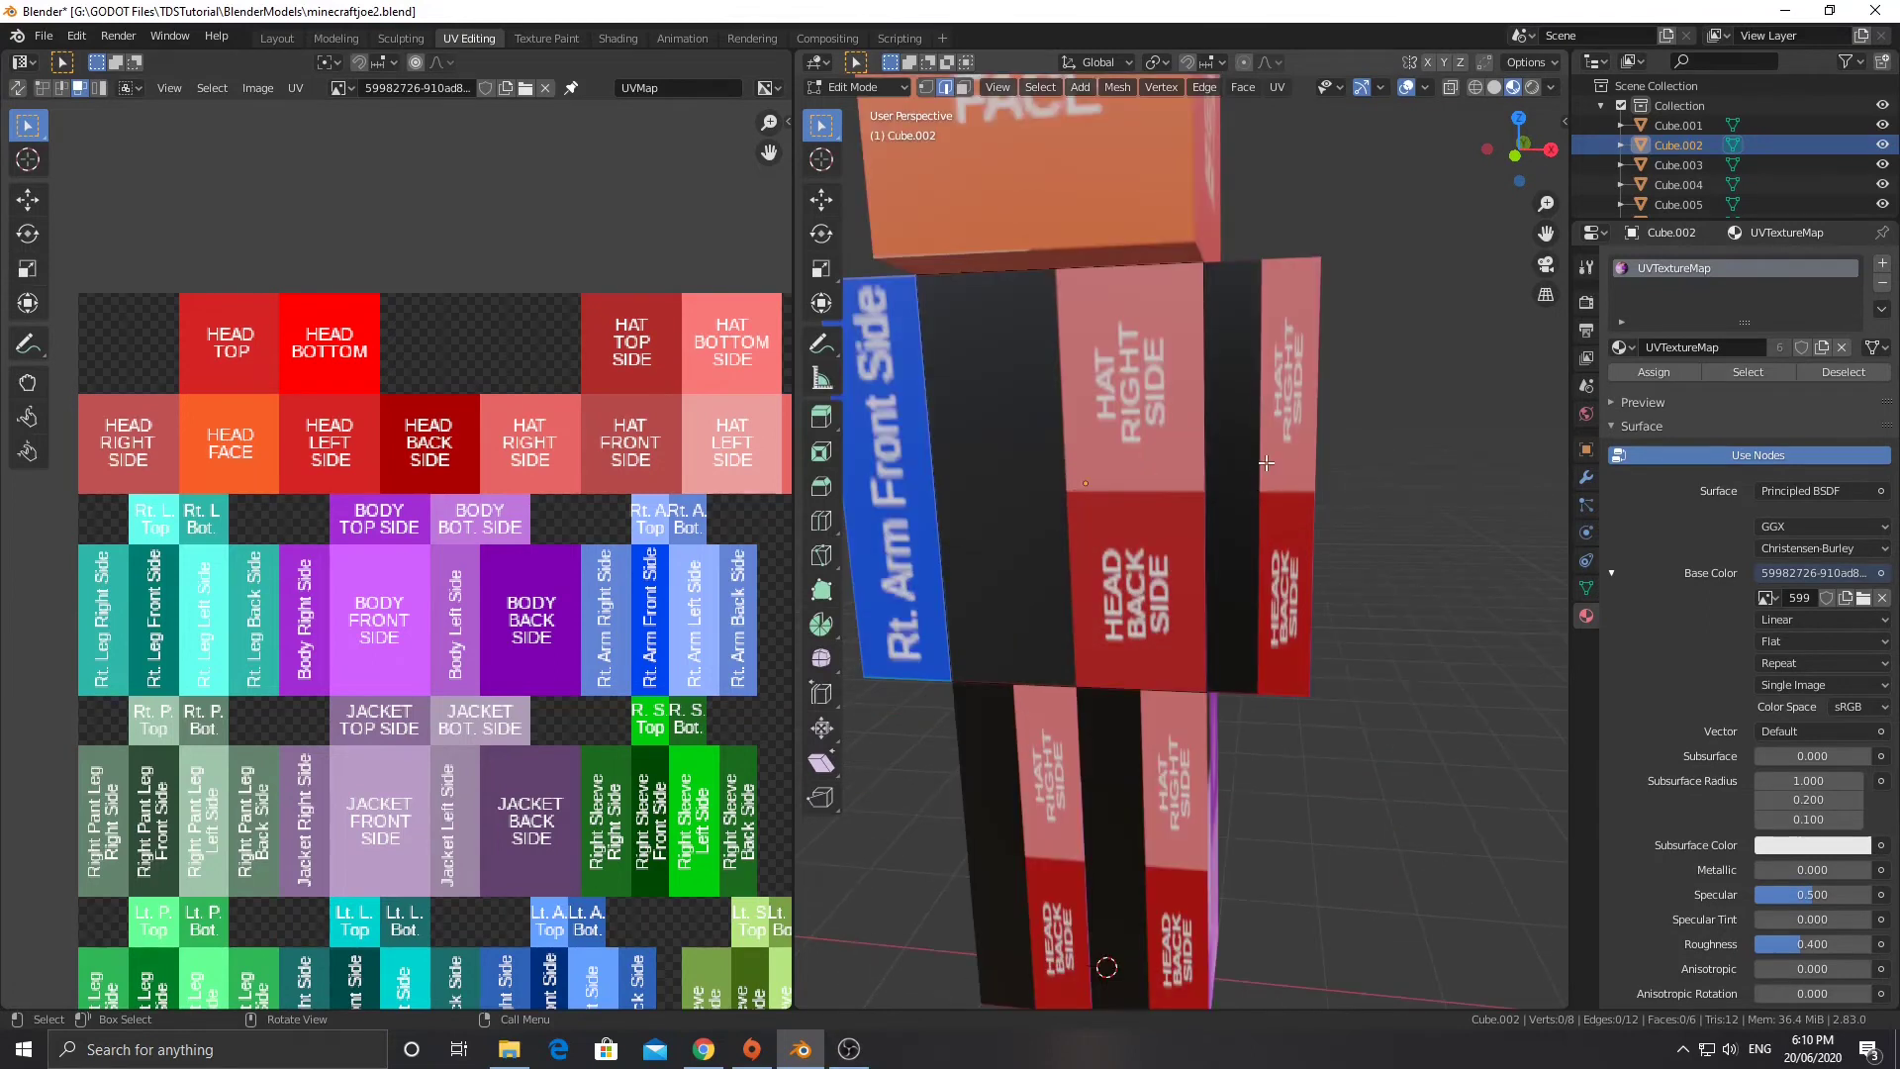
{"action": "key", "text": "Tab"}
{"action": "left_click", "coordinate": [1262, 471]}
{"action": "scroll", "coordinate": [1257, 473], "scroll_direction": "down", "scroll_amount": 3}
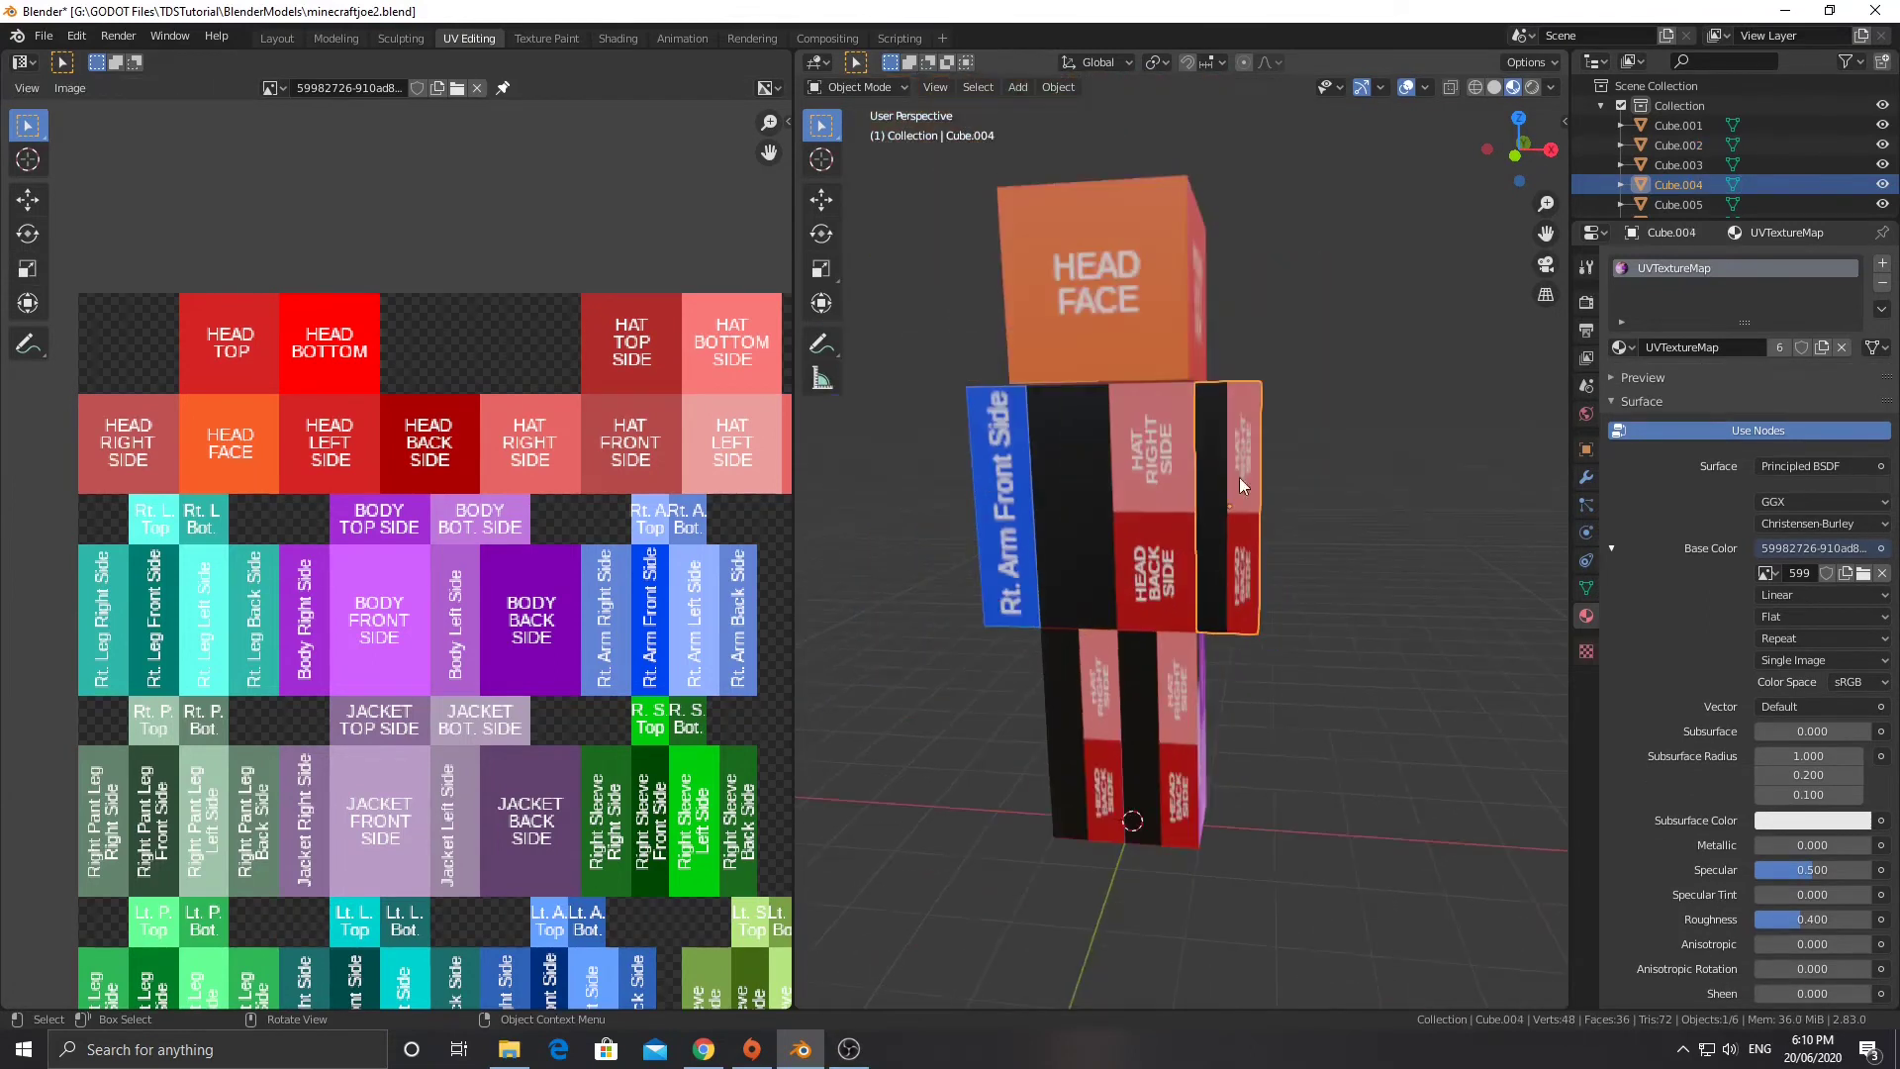
{"action": "scroll", "coordinate": [578, 663], "scroll_direction": "up", "scroll_amount": 2}
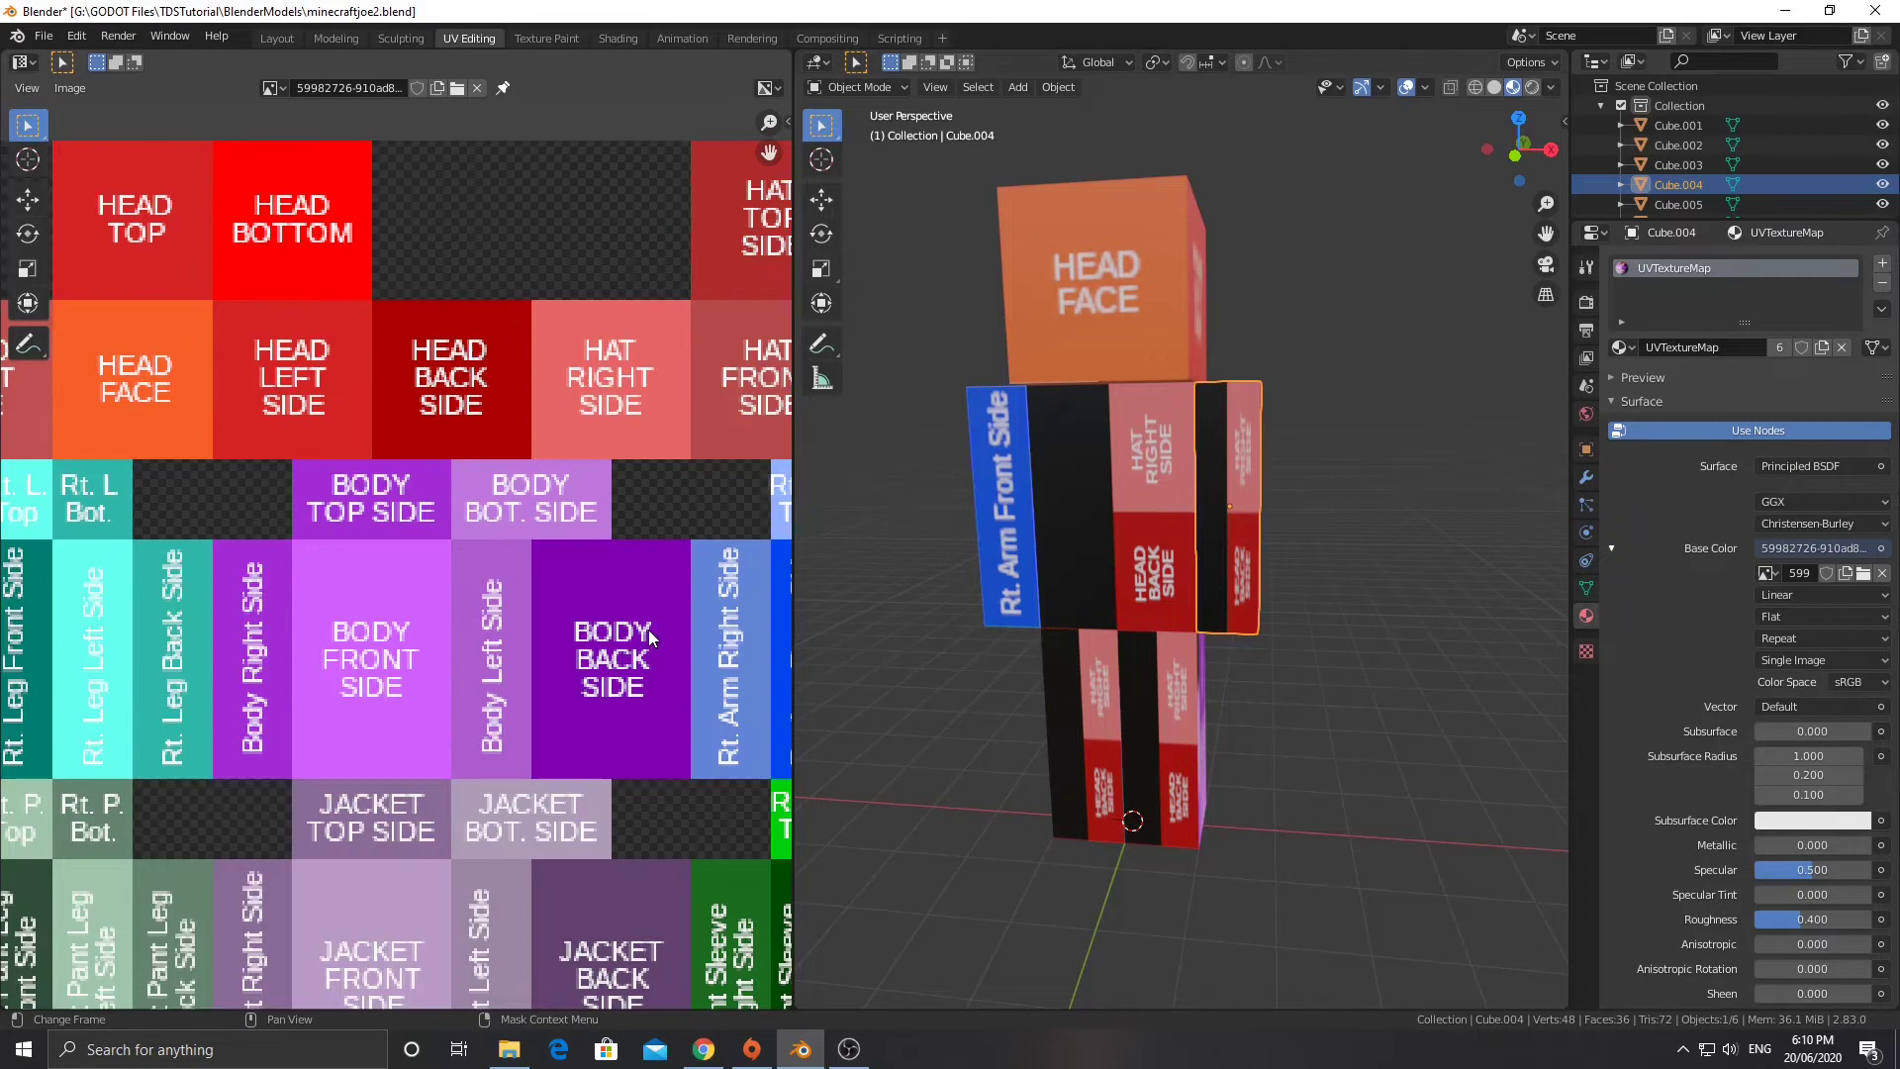
{"action": "middle_click_drag", "start_coordinate": [474, 642], "coordinate": [451, 641]}
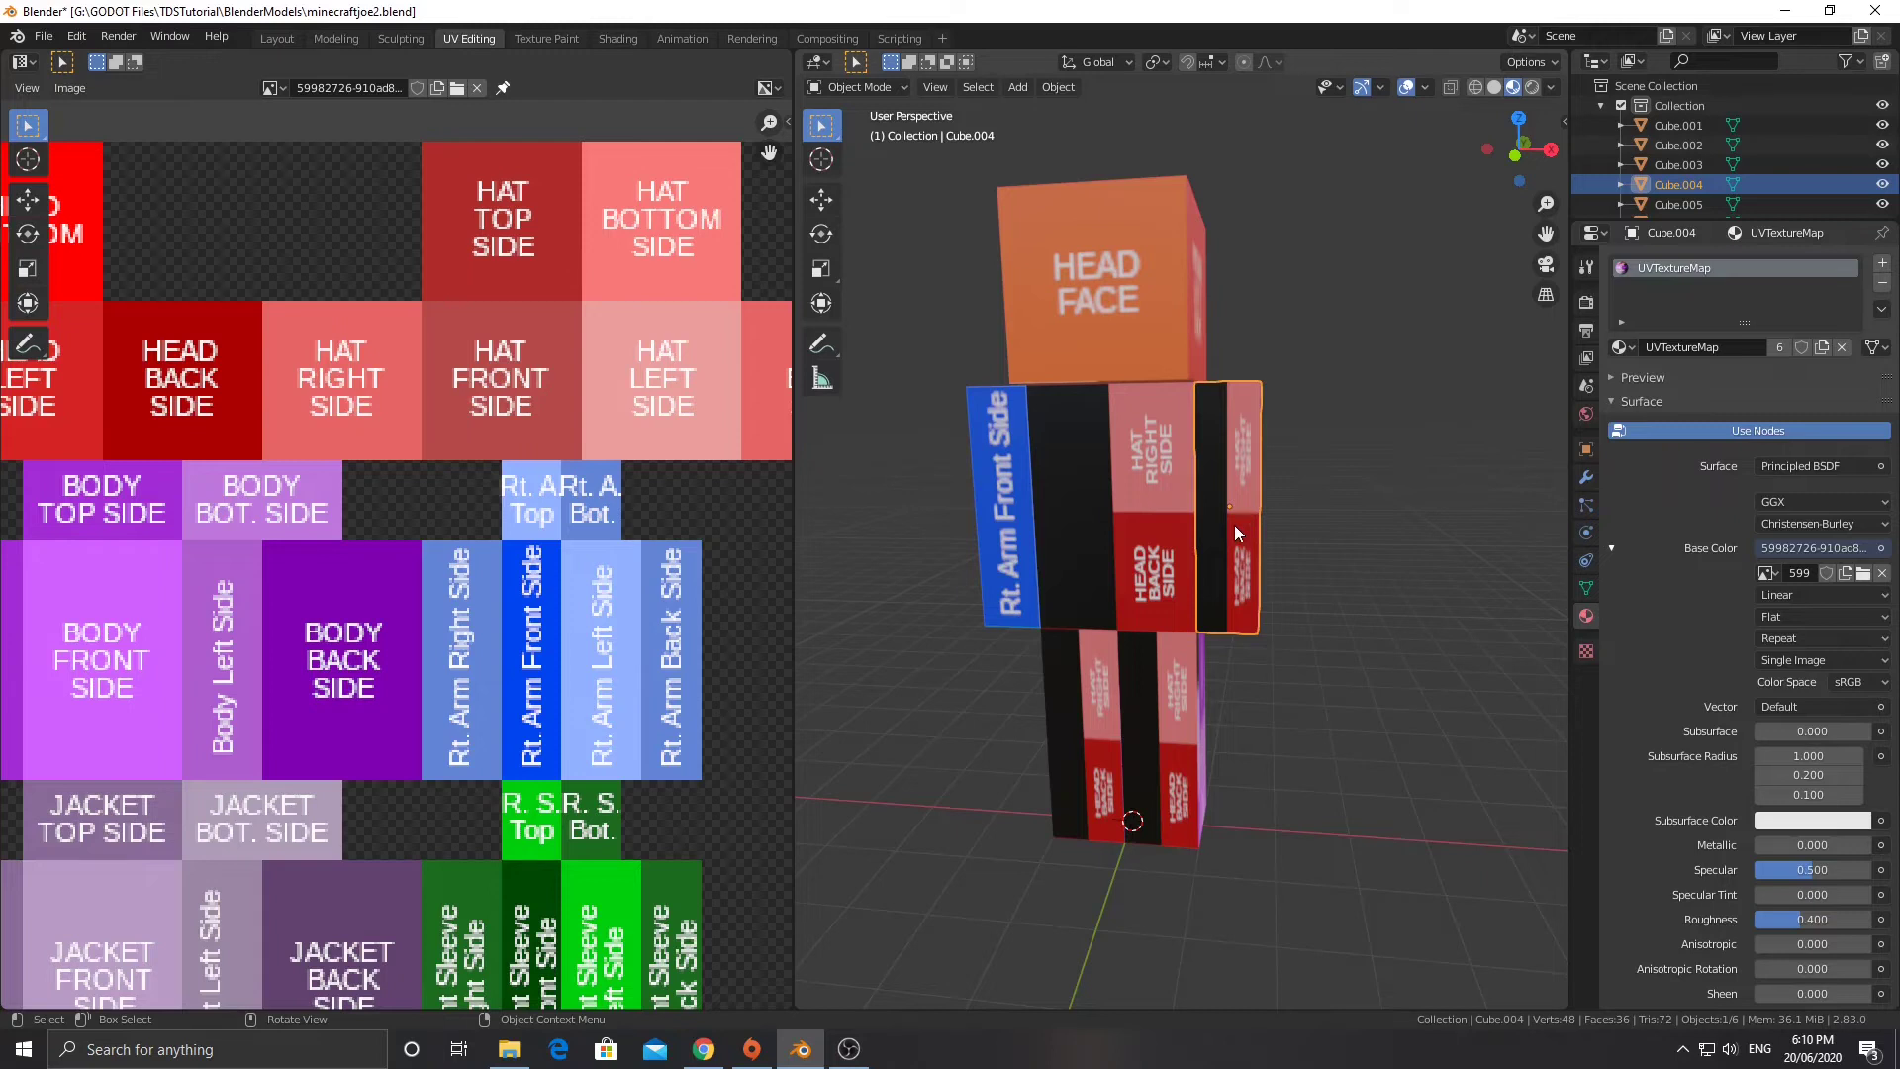
{"action": "middle_click_drag", "start_coordinate": [402, 814], "coordinate": [453, 784]}
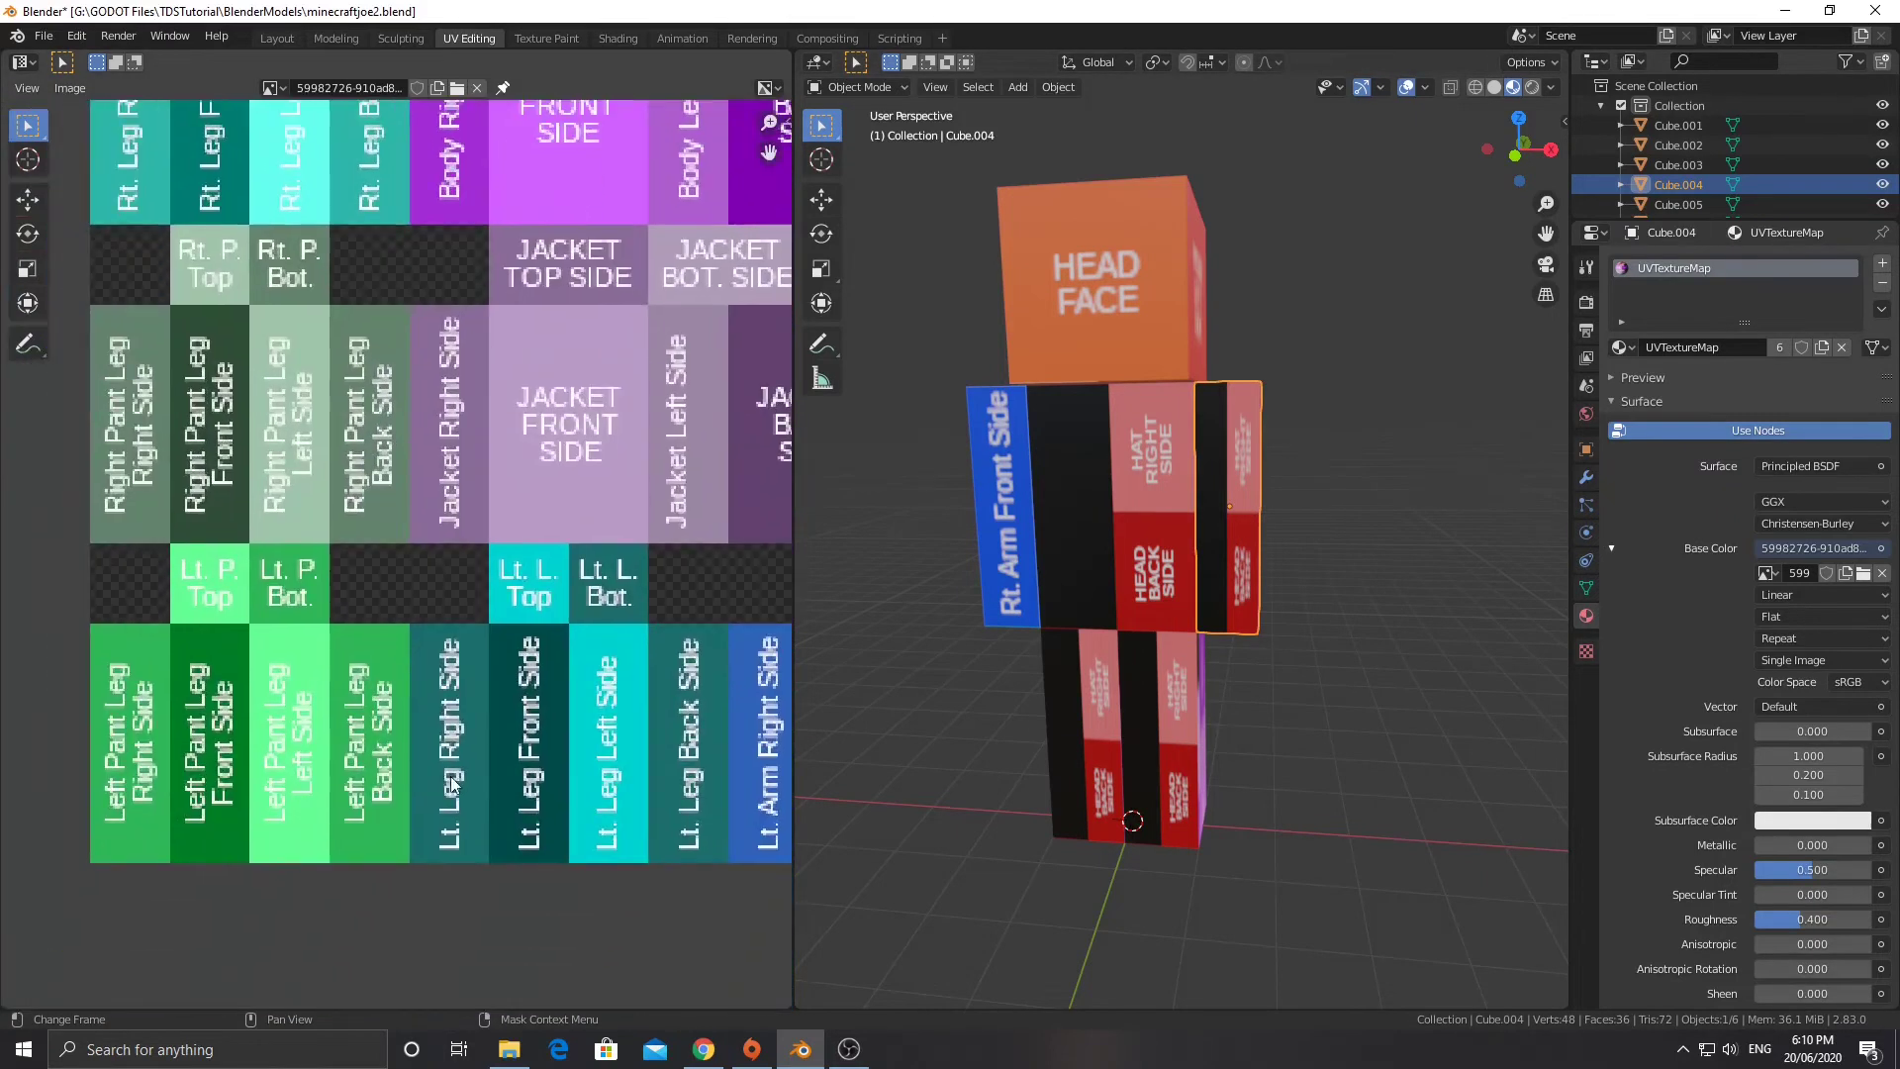
{"action": "scroll", "coordinate": [448, 765], "scroll_direction": "right", "scroll_amount": 5}
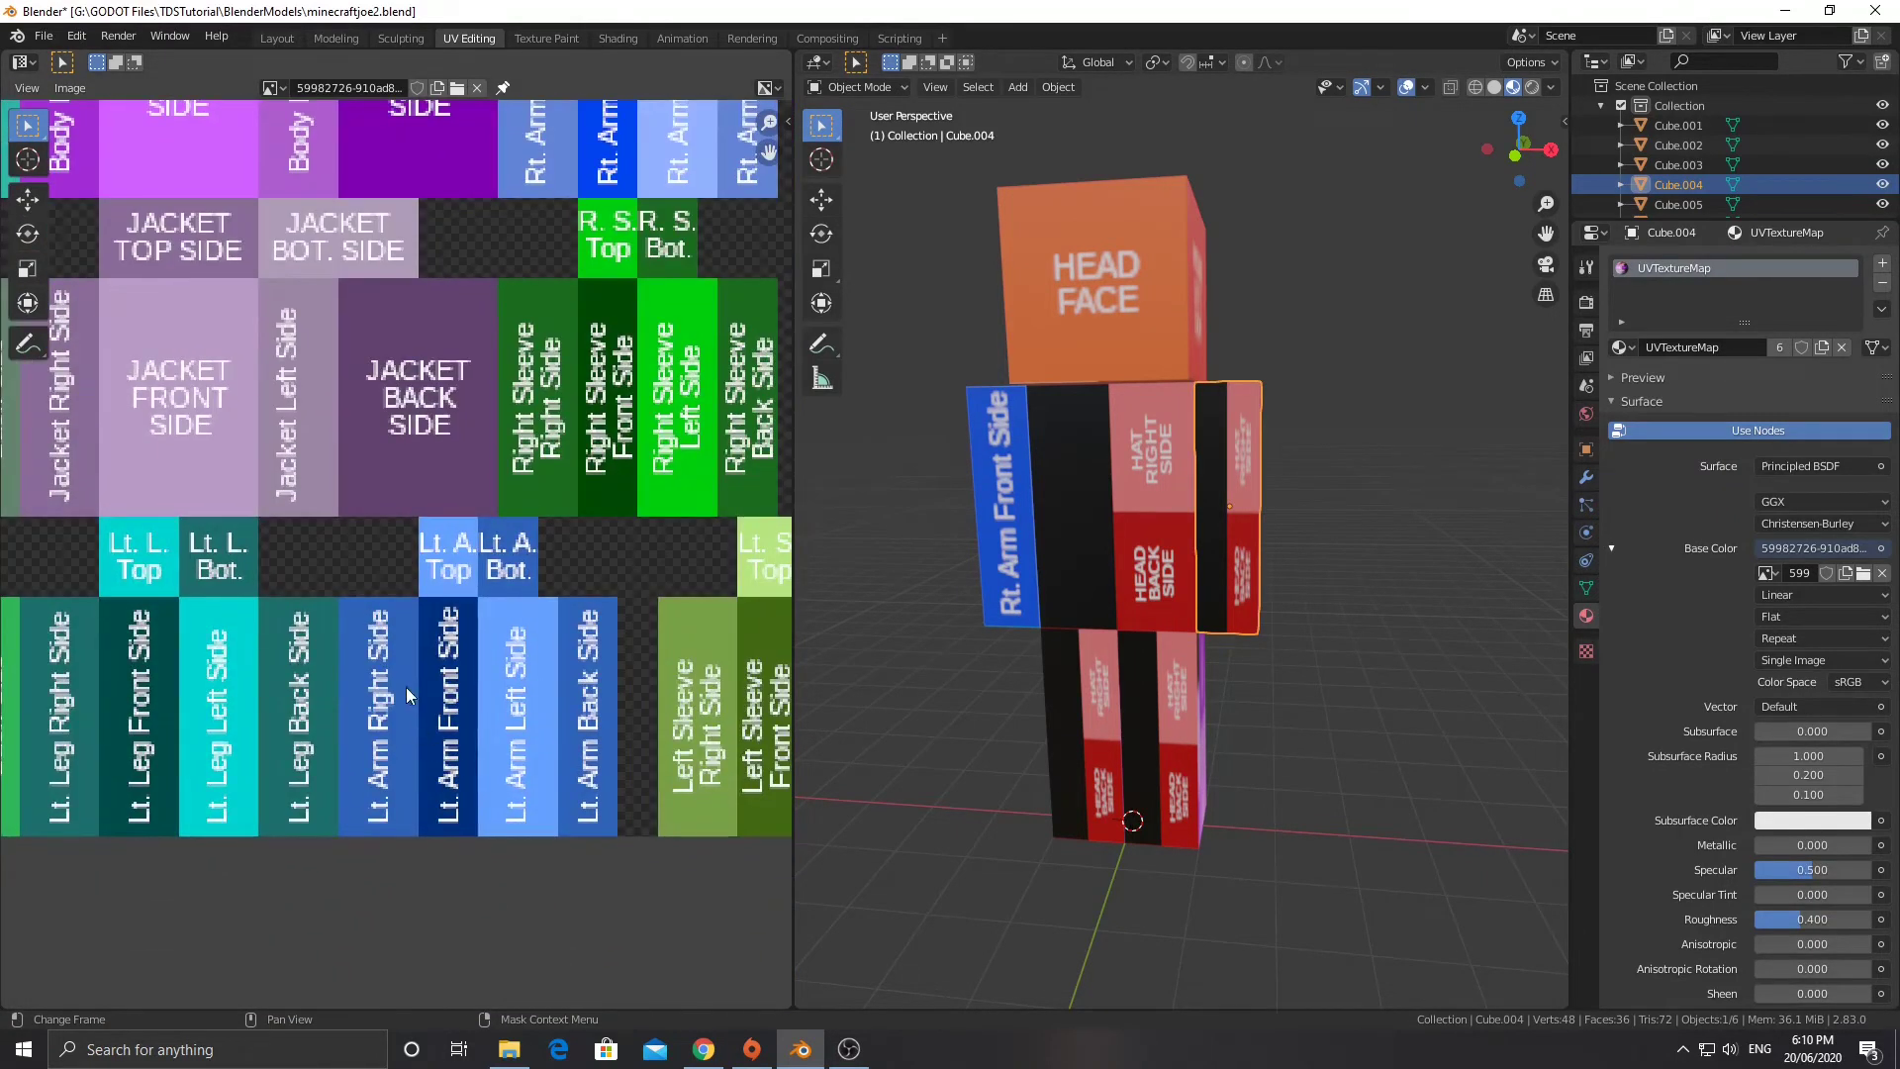
{"action": "middle_click_drag", "start_coordinate": [400, 702], "coordinate": [352, 746]}
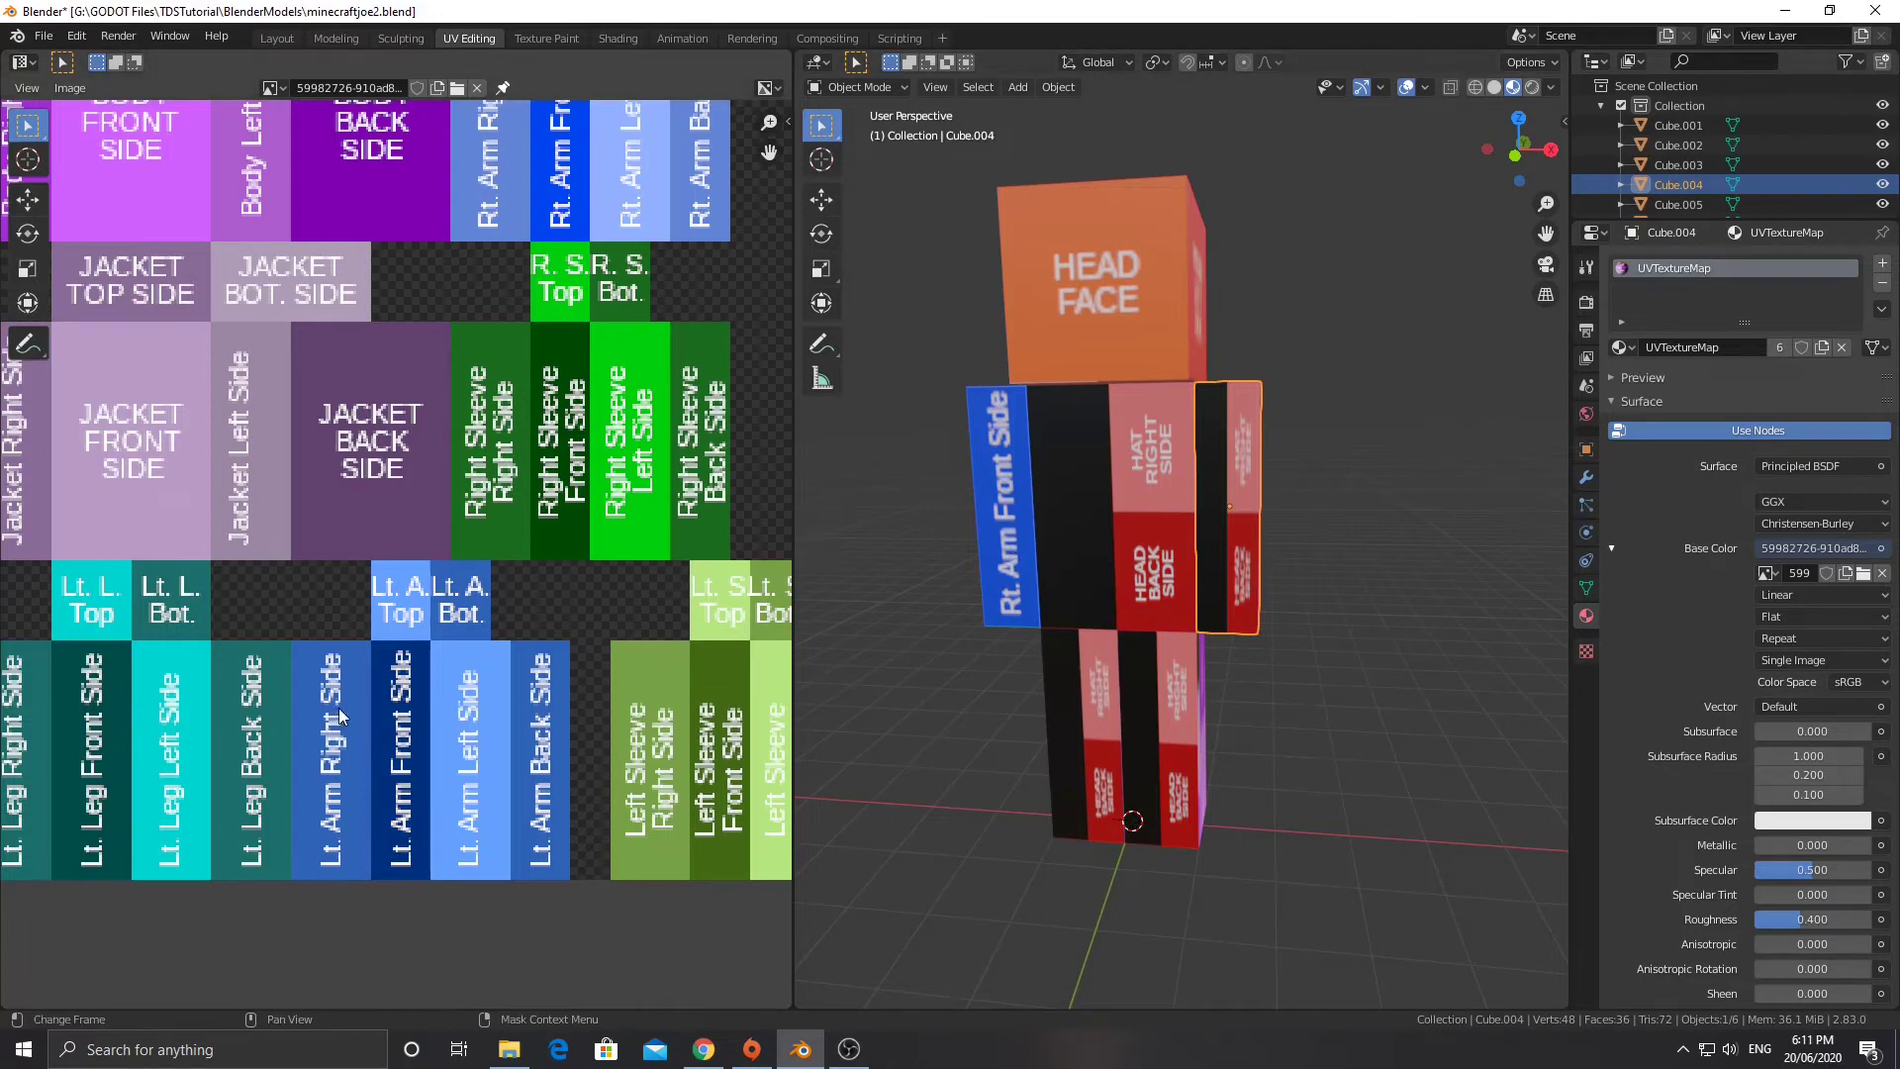
Trial-mirror the right arm across global X and move it, then undo.
{"action": "left_click", "coordinate": [998, 465]}
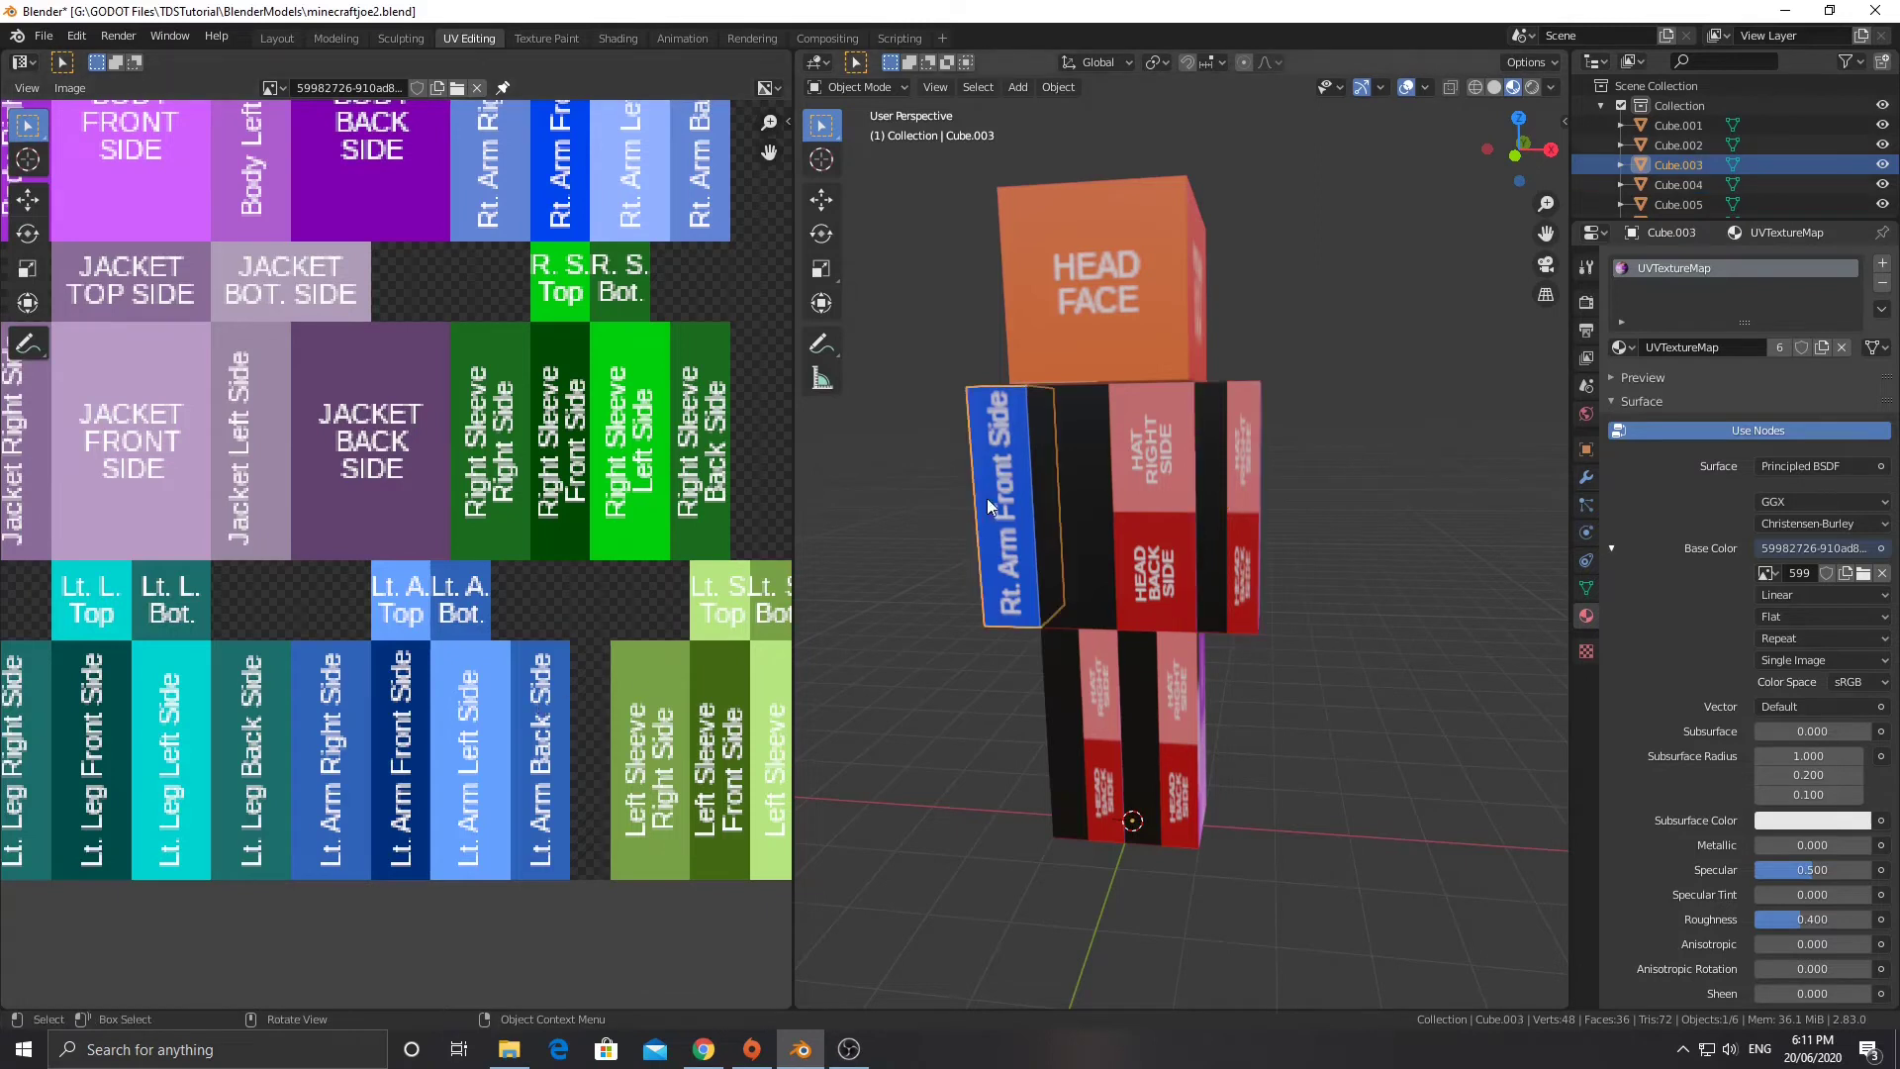
{"action": "right_click", "coordinate": [992, 479]}
{"action": "mouse_move", "coordinate": [970, 683]}
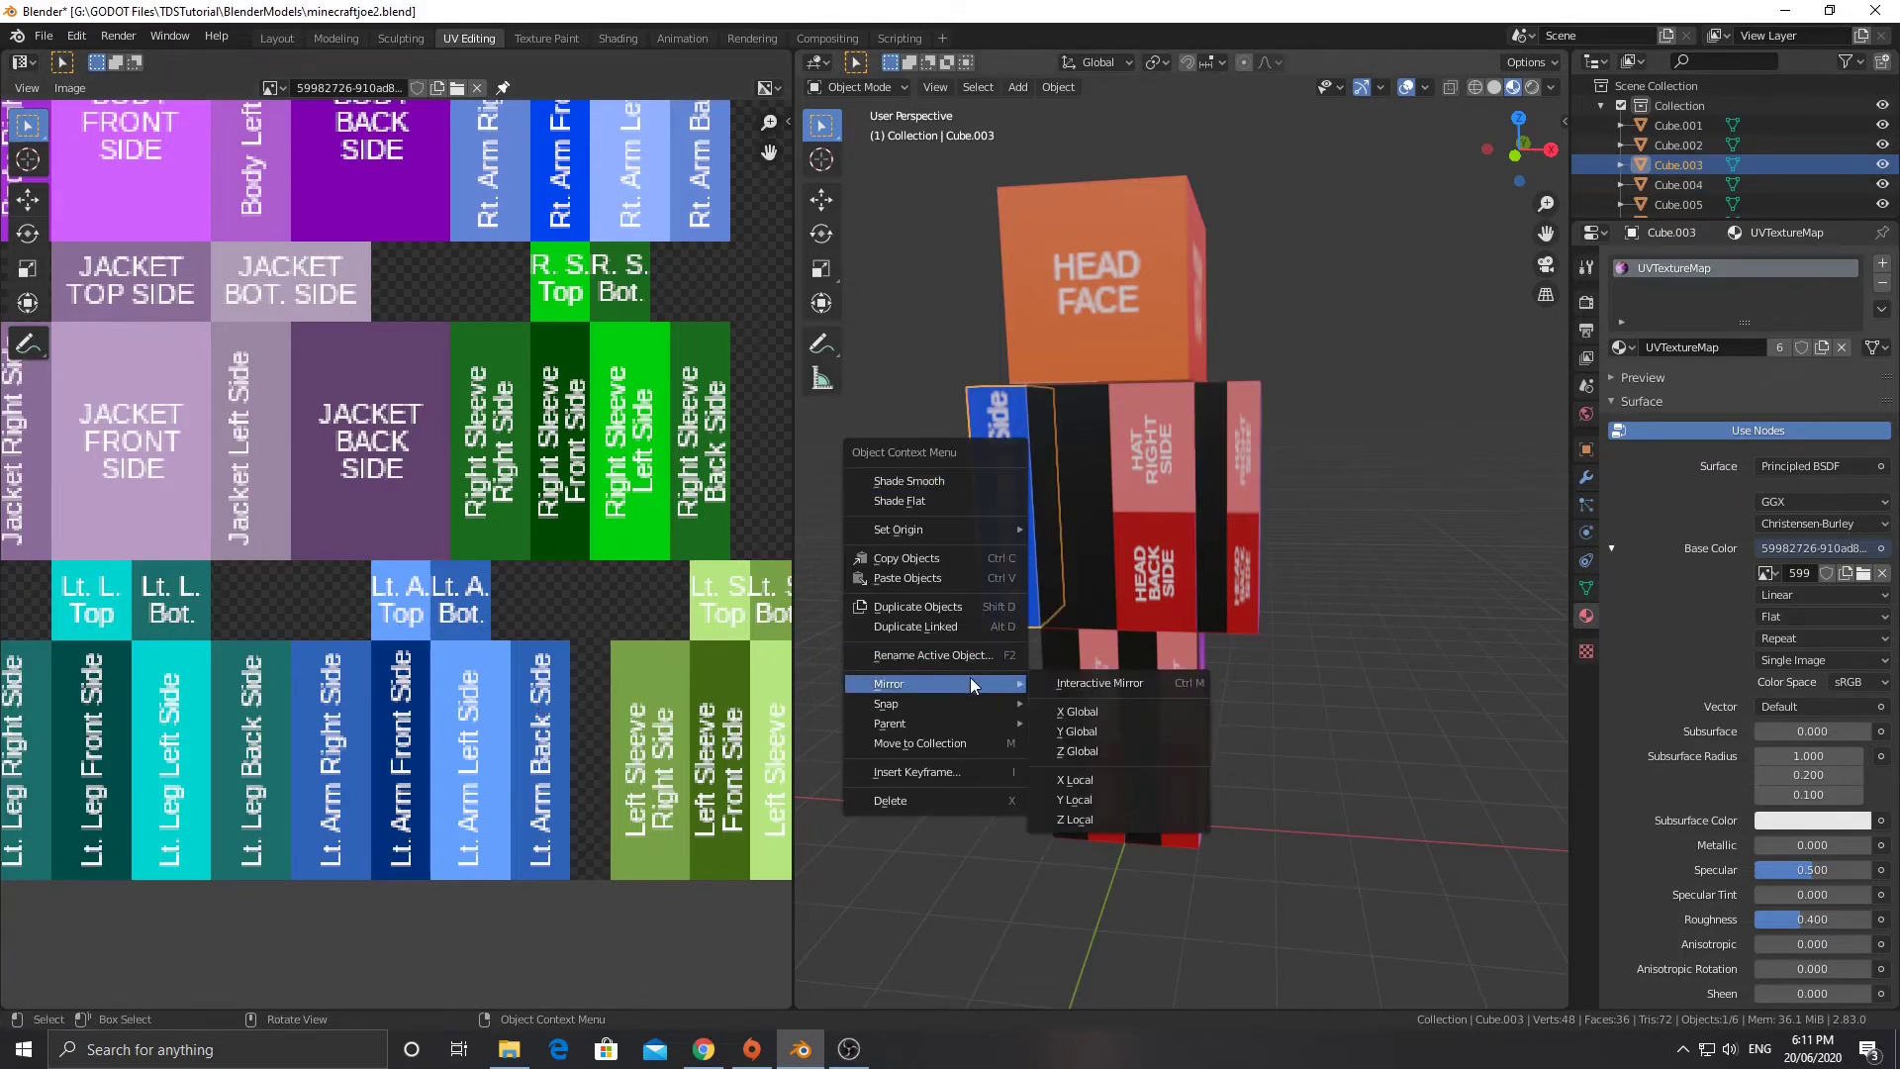
{"action": "left_click", "coordinate": [1048, 707]}
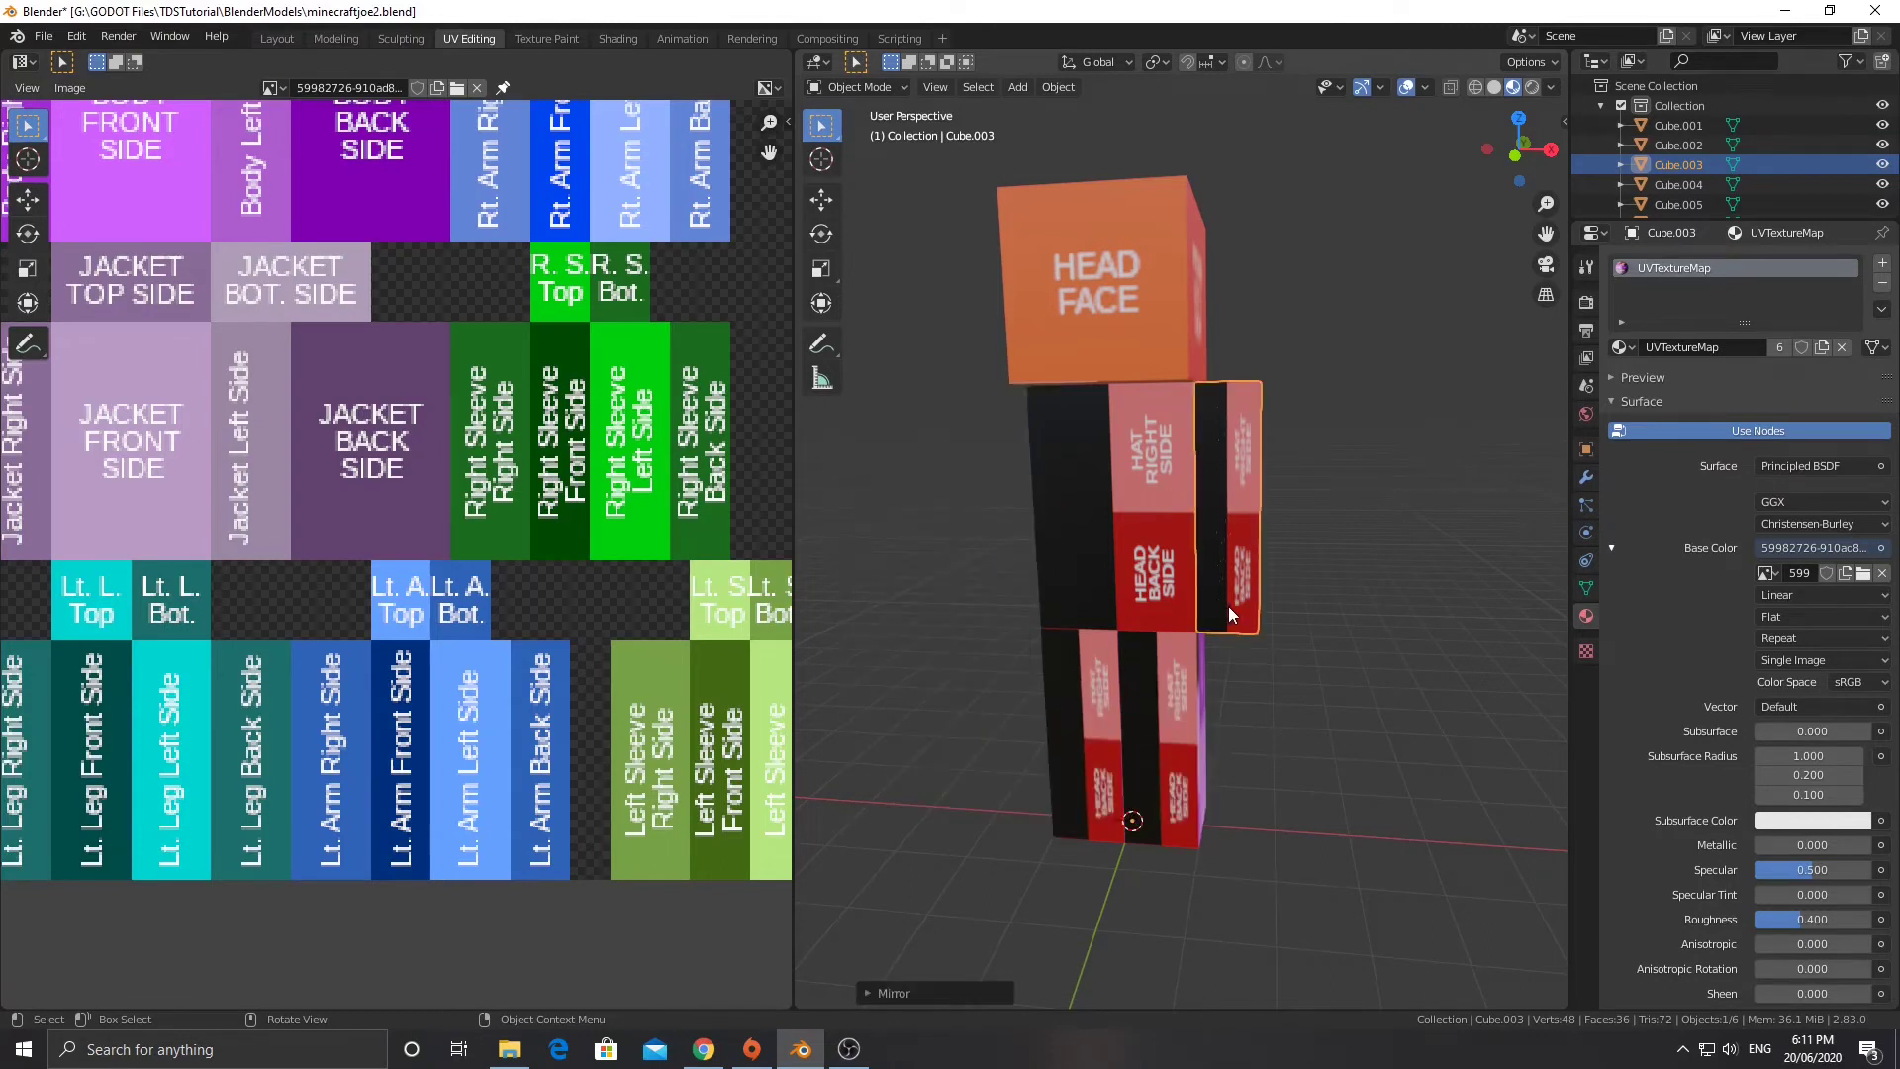
{"action": "key", "text": "g"}
{"action": "left_click", "coordinate": [1352, 621]}
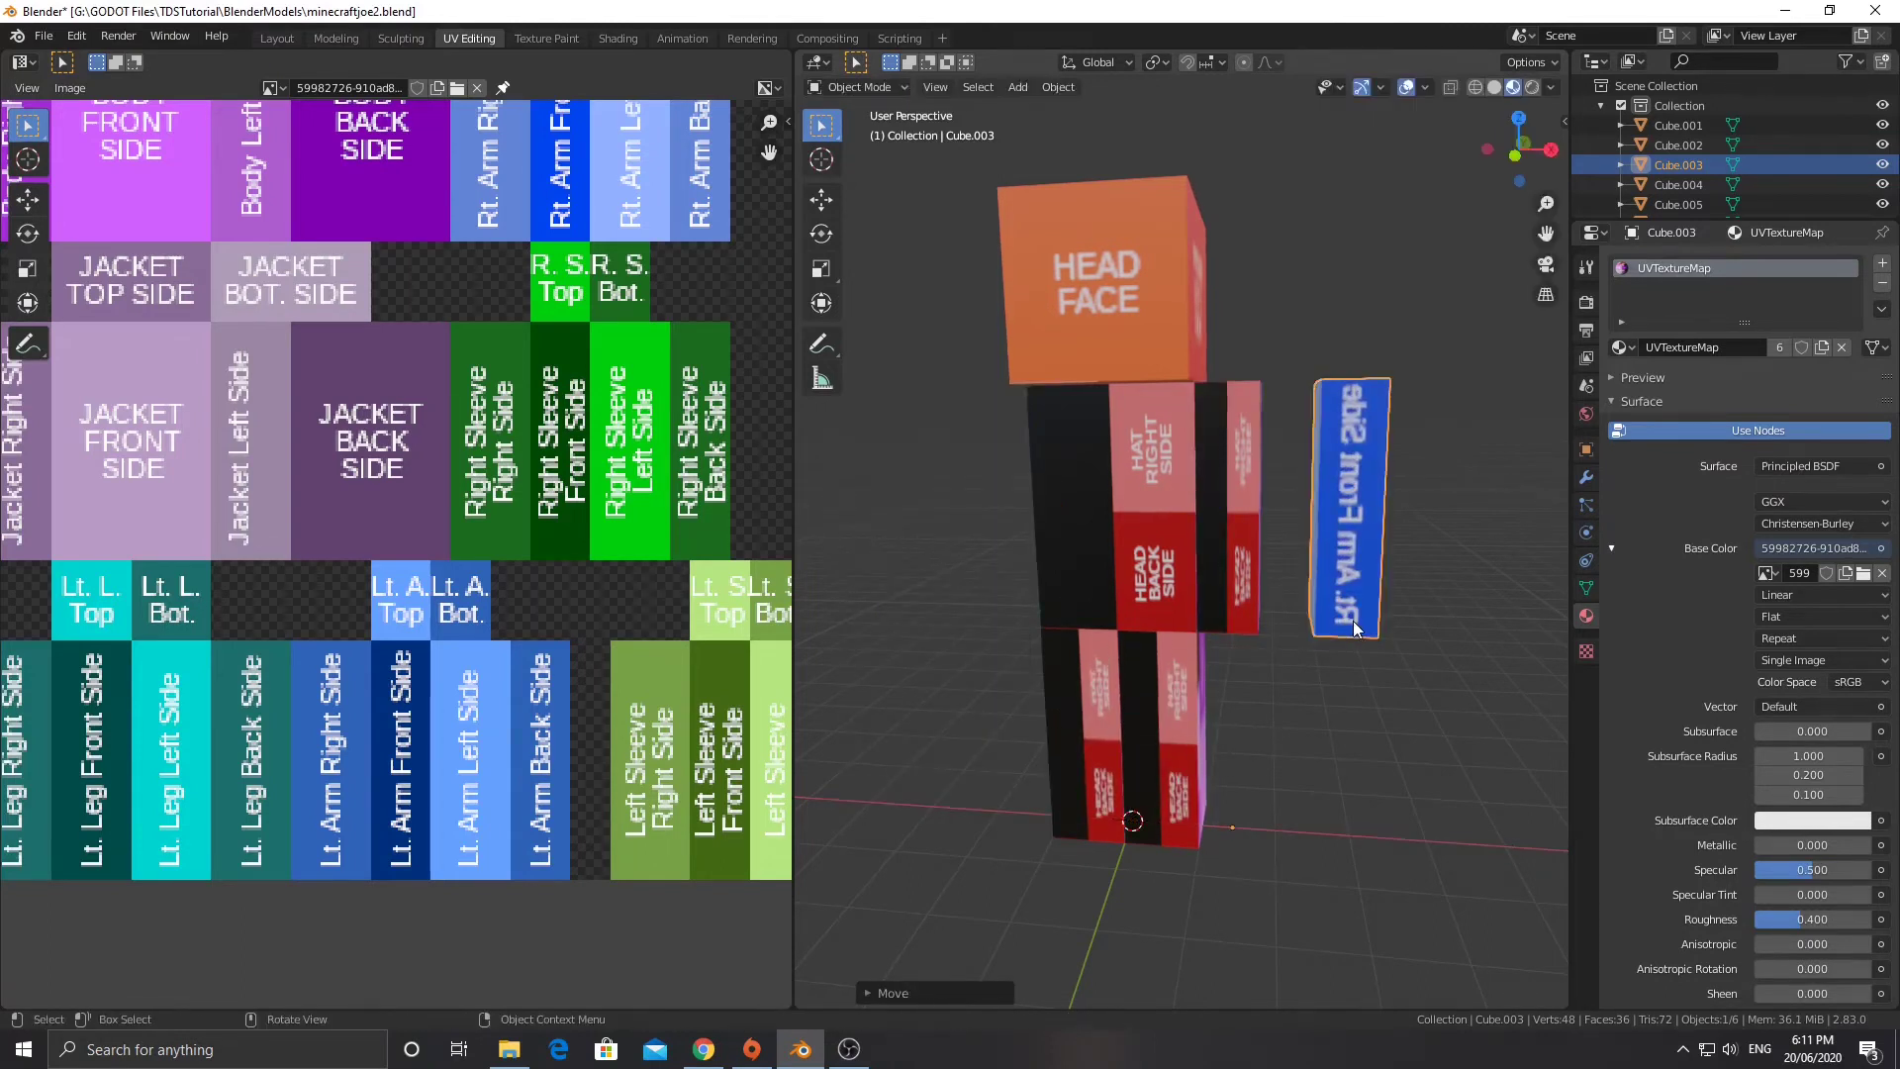
{"action": "key", "text": "ctrl+z"}
{"action": "key", "text": "ctrl+z"}
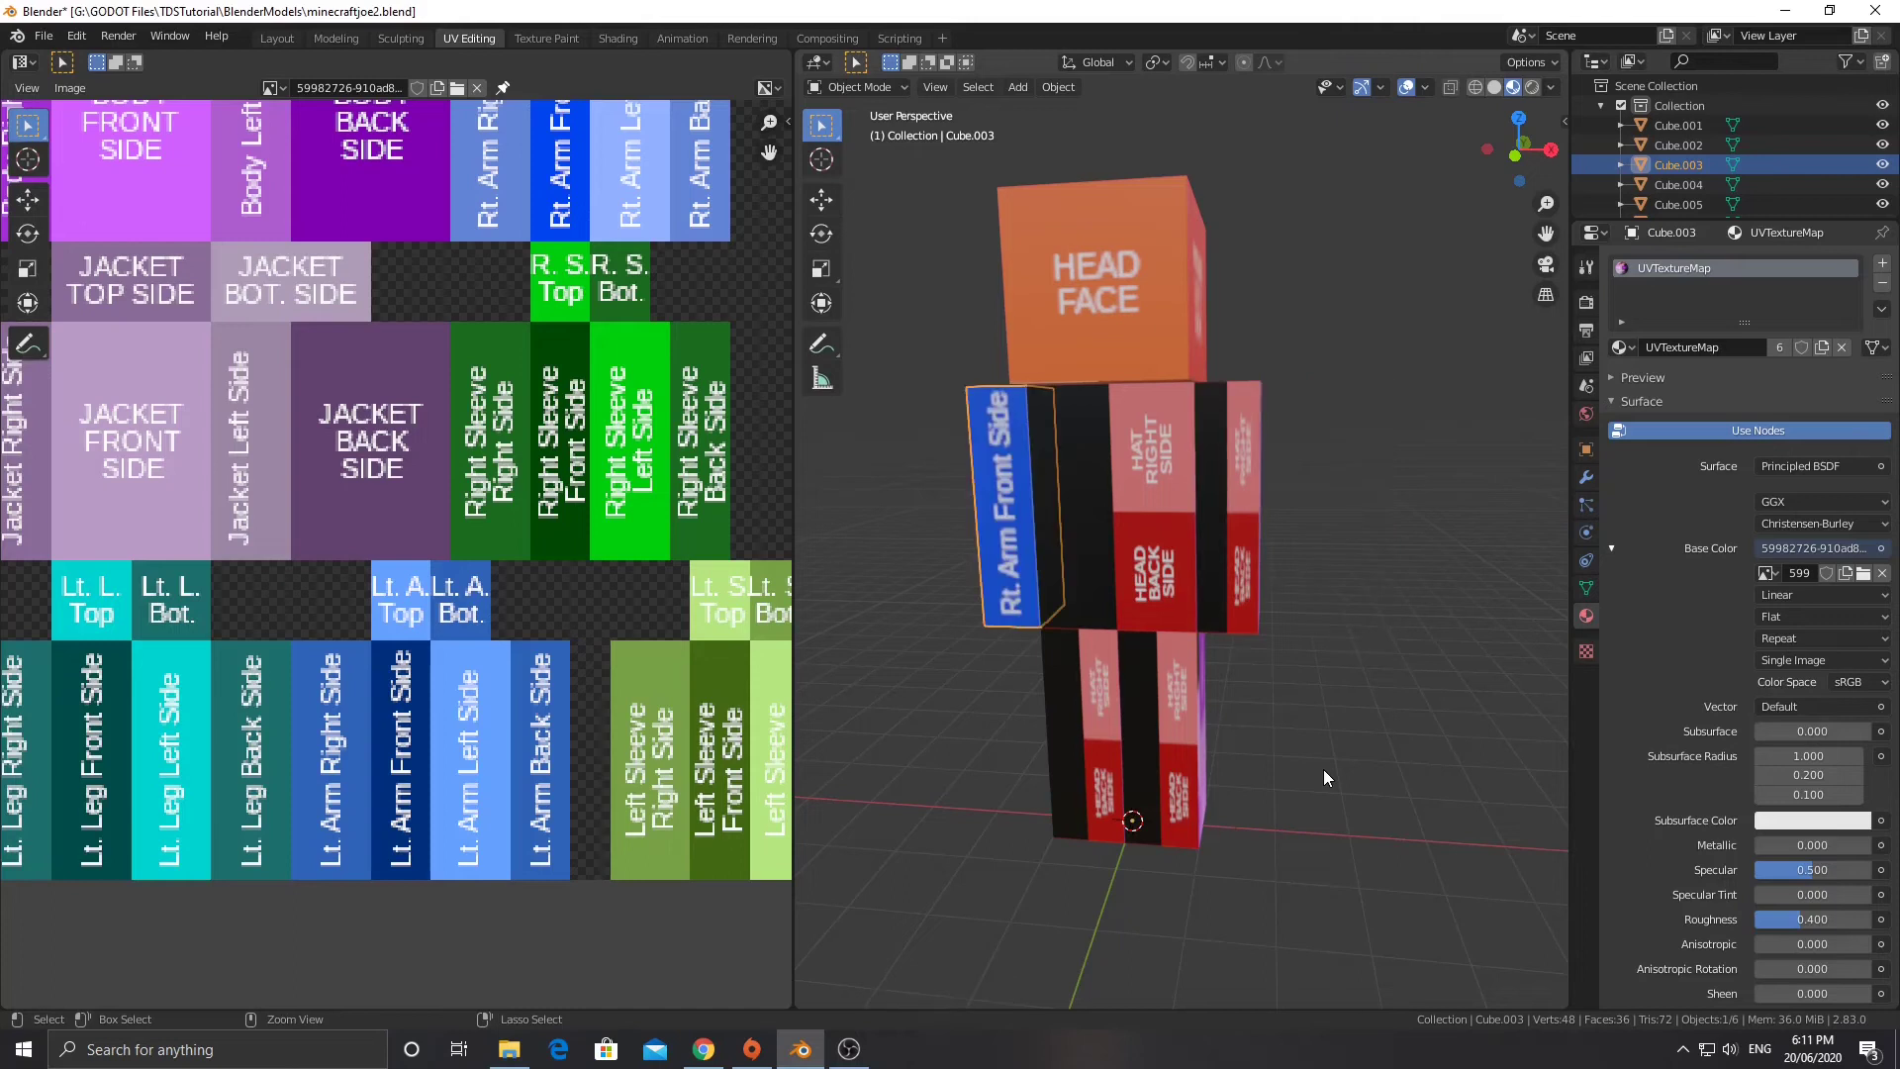
Delete the old left arm, then mirror a Shift+D duplicate of the right arm across global X.
{"action": "left_click", "coordinate": [1234, 514]}
{"action": "key", "text": "x"}
{"action": "left_click", "coordinate": [1132, 519]}
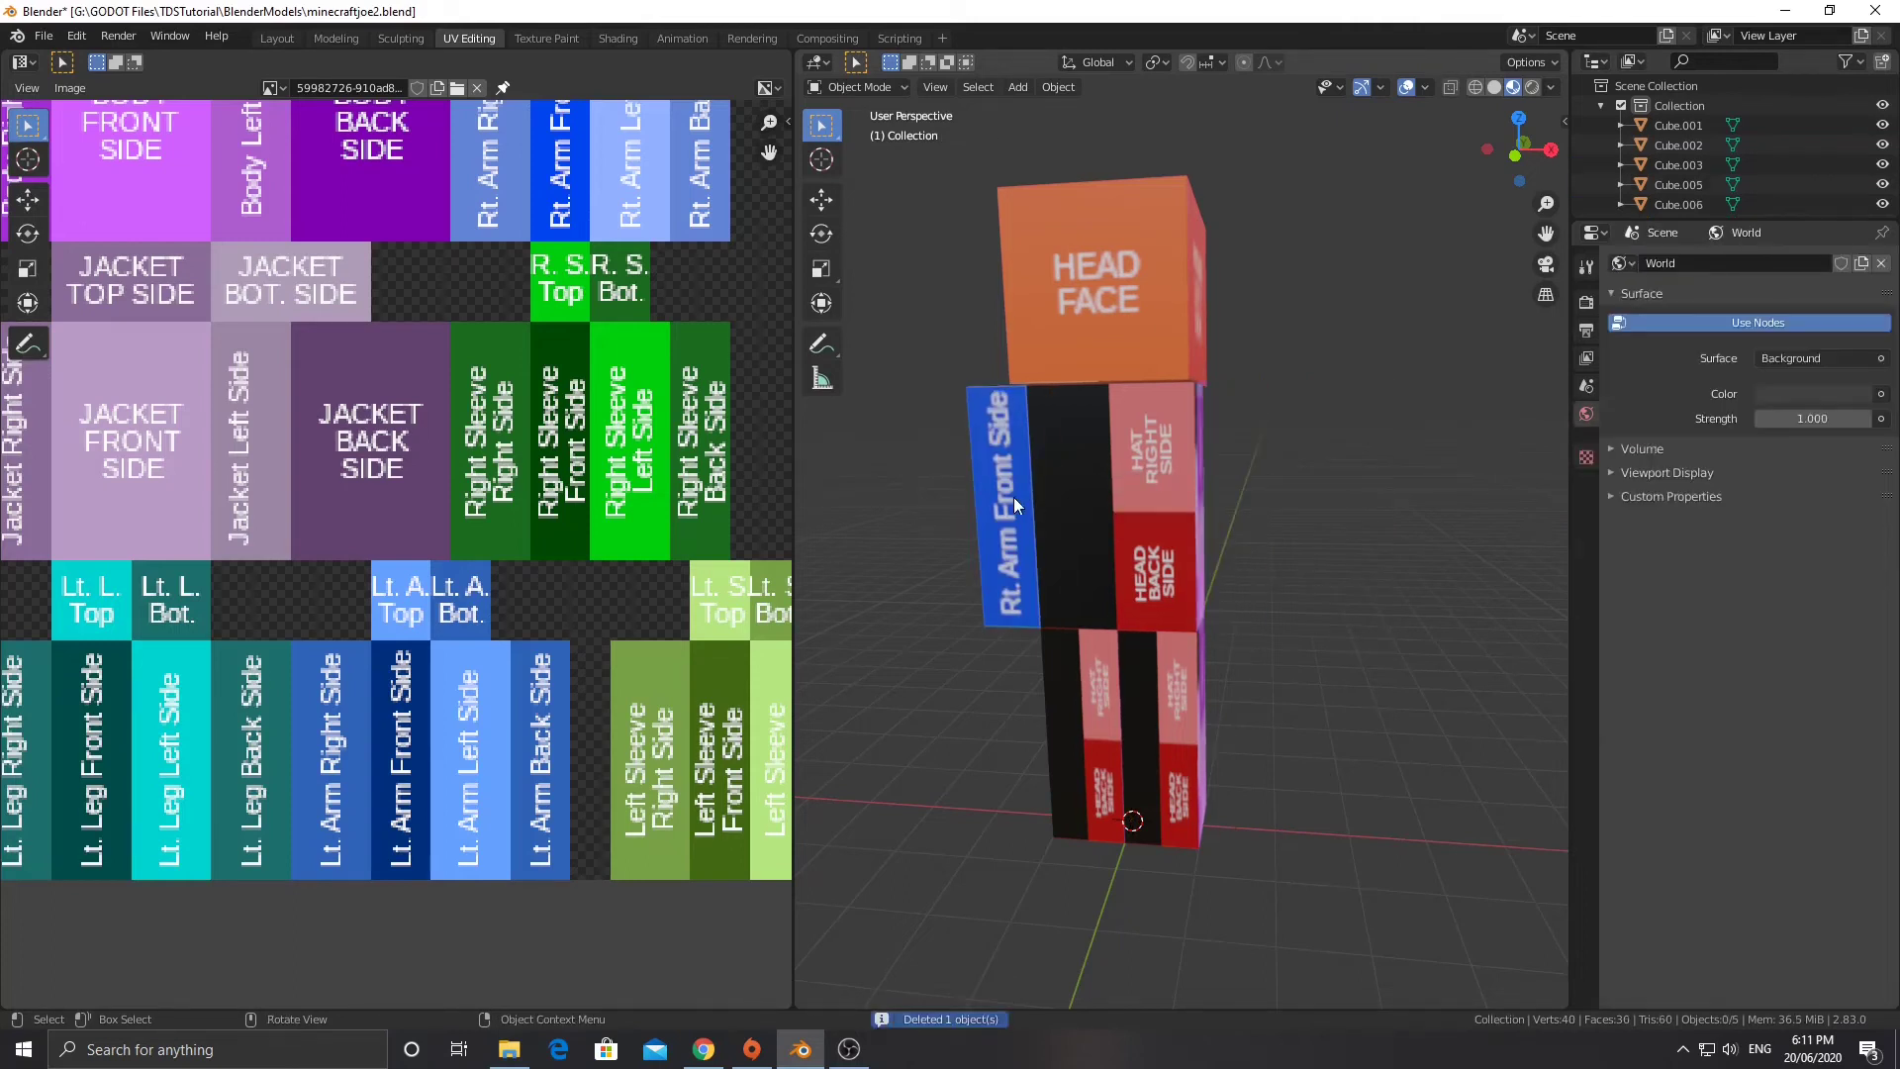
{"action": "left_click", "coordinate": [1014, 497]}
{"action": "right_click", "coordinate": [1013, 497]}
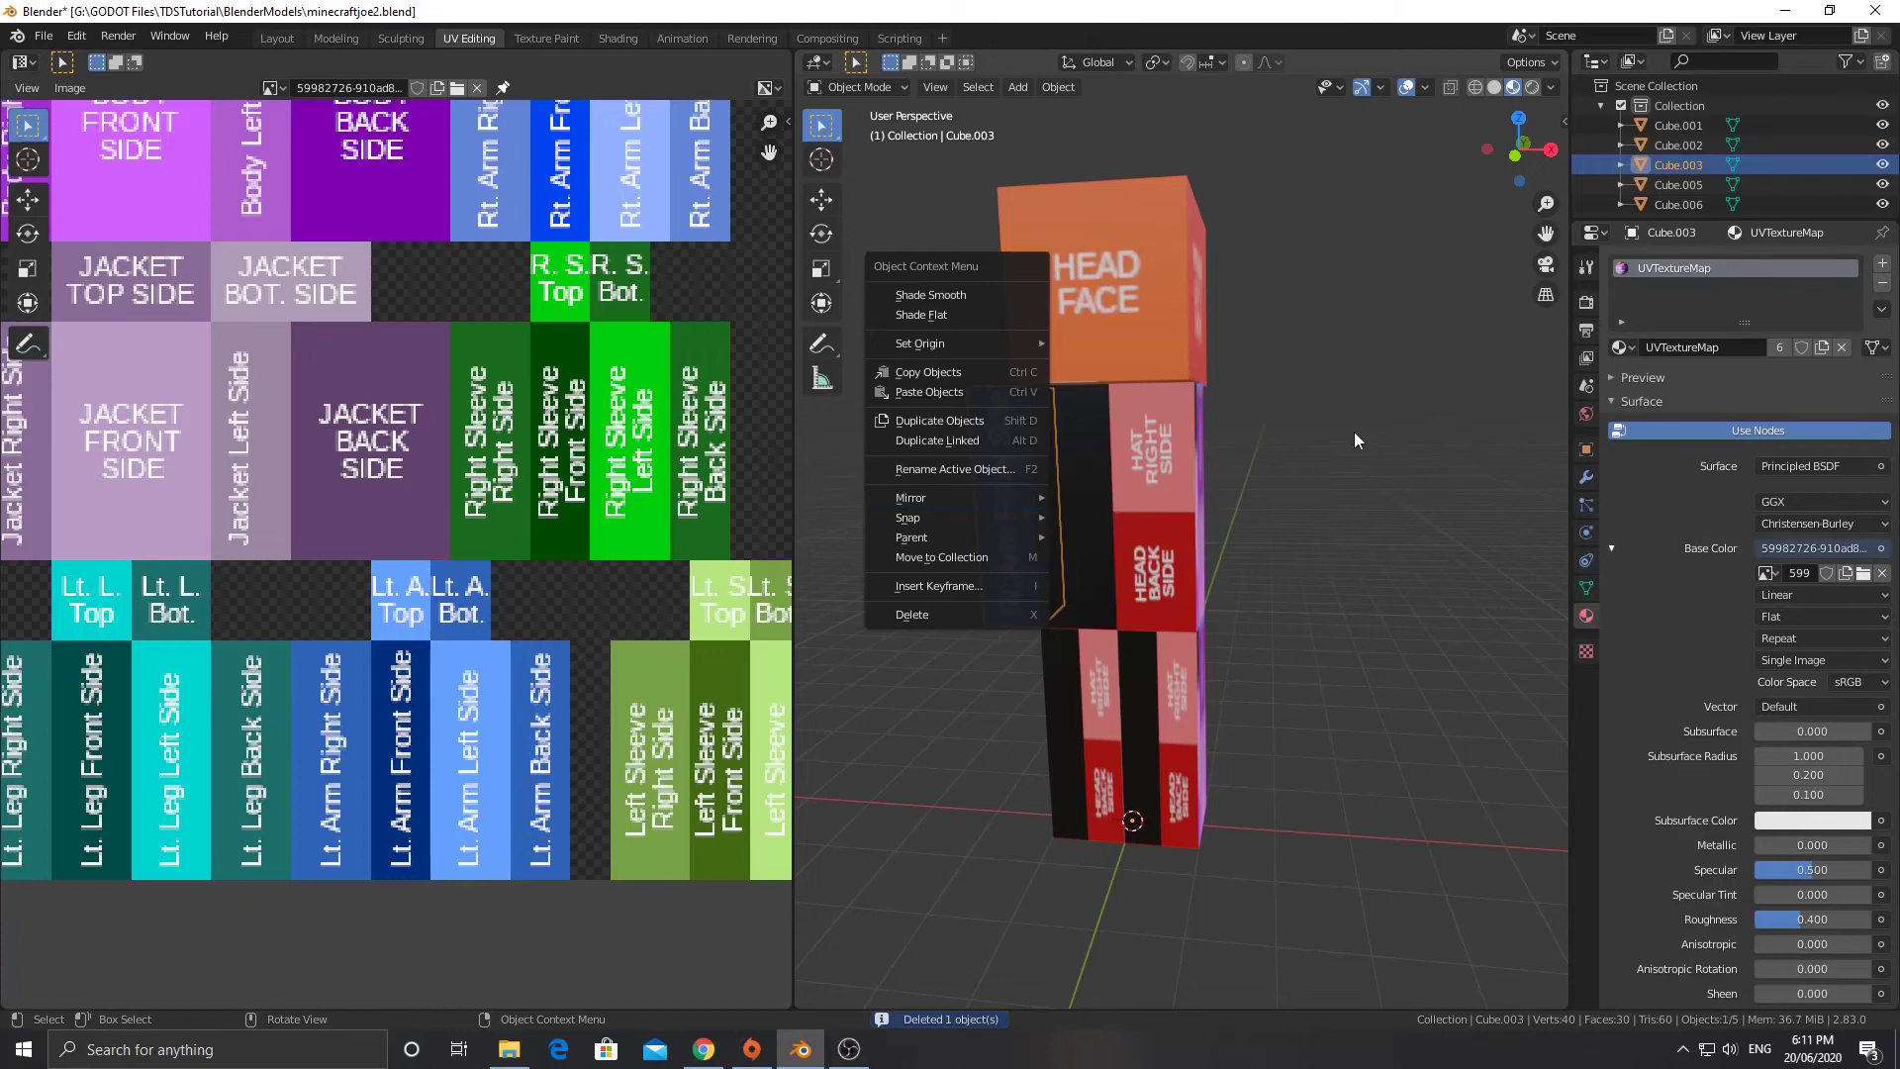
{"action": "key", "text": "shift+d"}
{"action": "right_click", "coordinate": [1025, 489]}
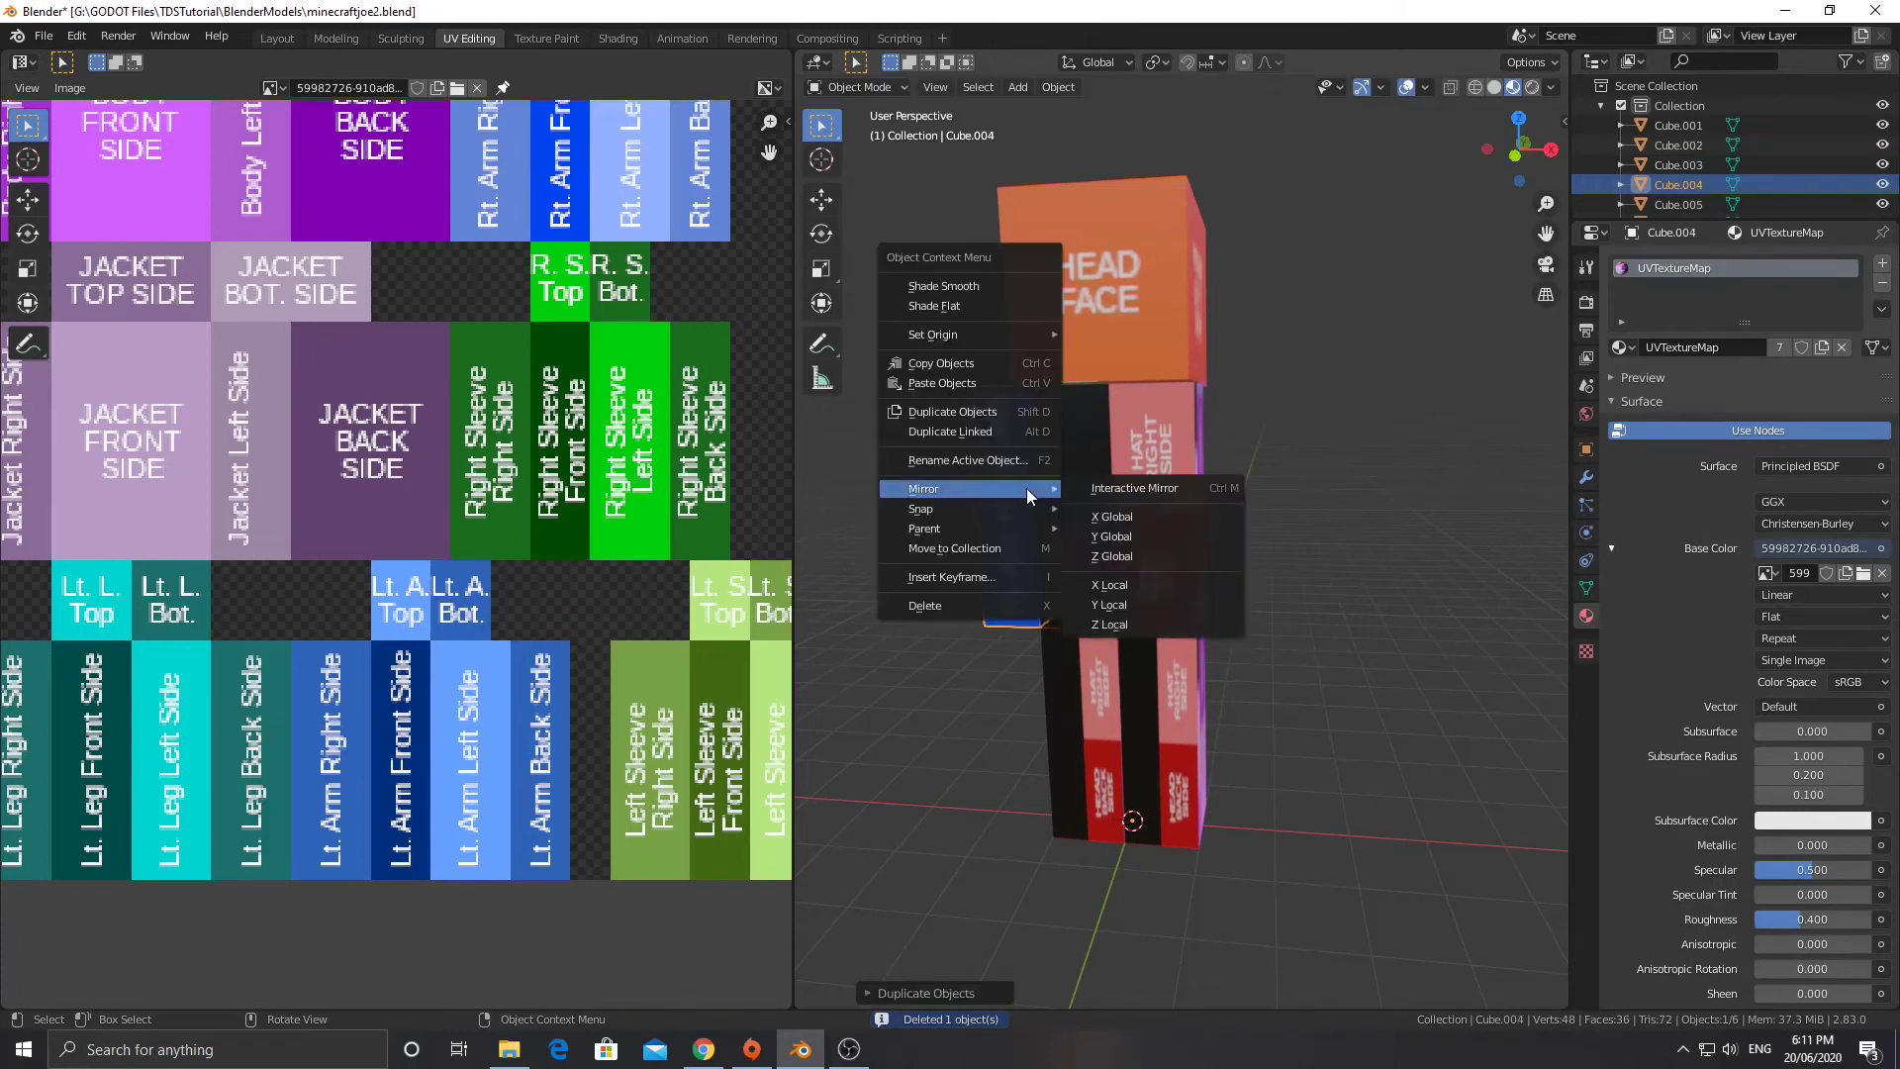
{"action": "right_click", "coordinate": [1026, 489]}
{"action": "mouse_move", "coordinate": [1049, 489]}
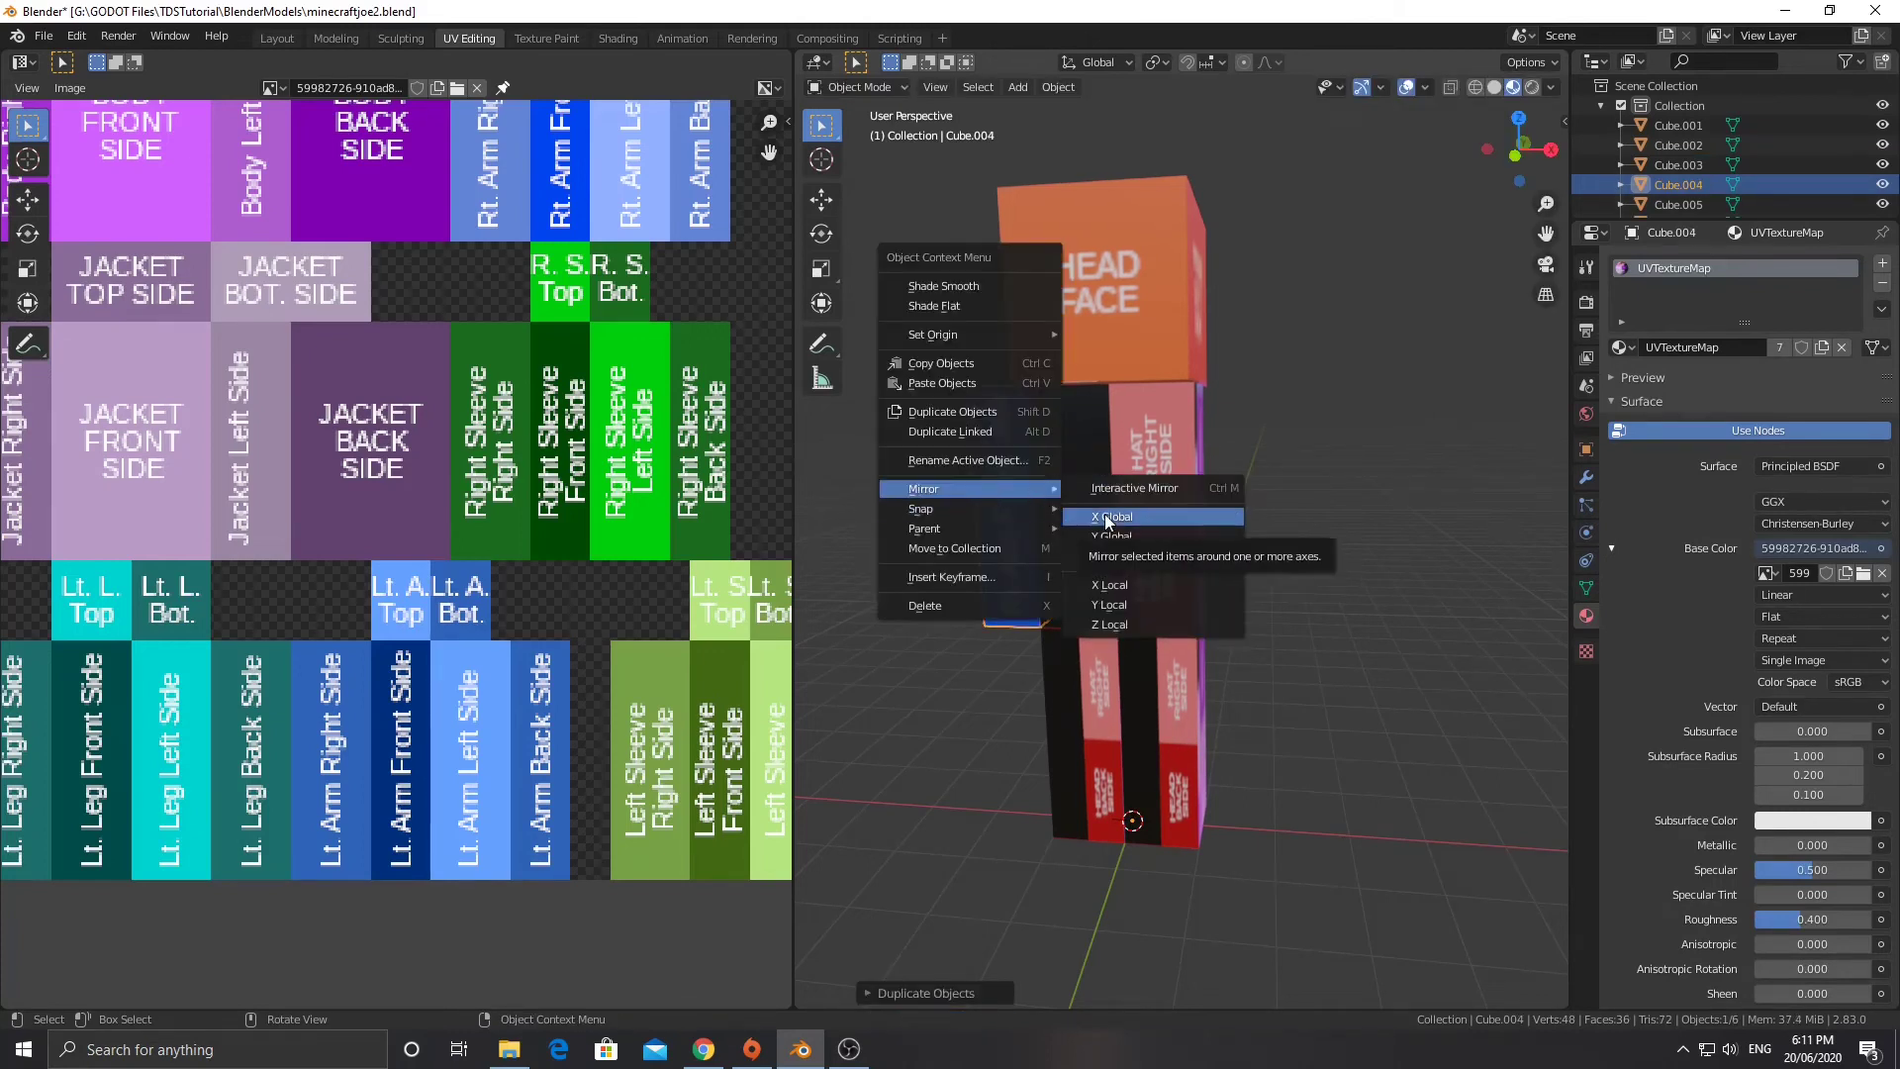
{"action": "left_click", "coordinate": [1104, 514]}
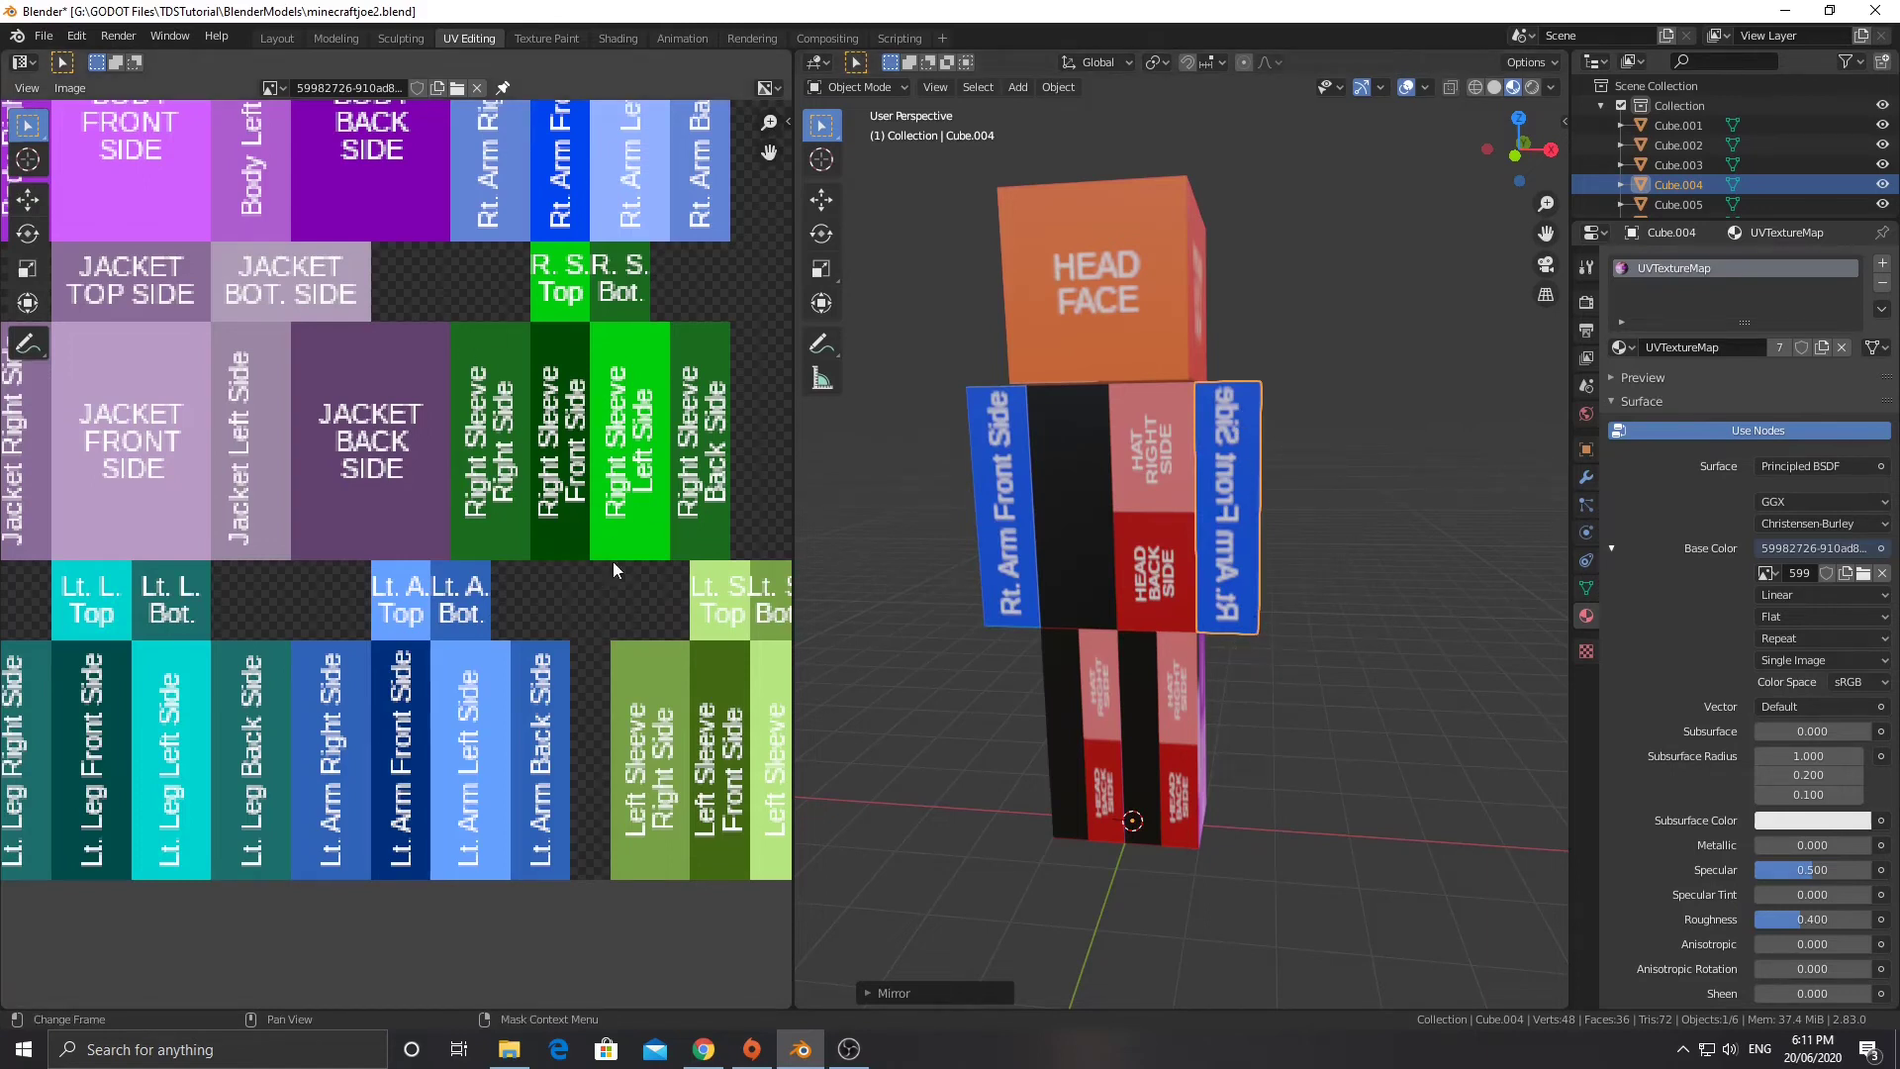
{"action": "left_click", "coordinate": [1077, 710]}
{"action": "middle_click_drag", "start_coordinate": [59, 455], "coordinate": [560, 574]}
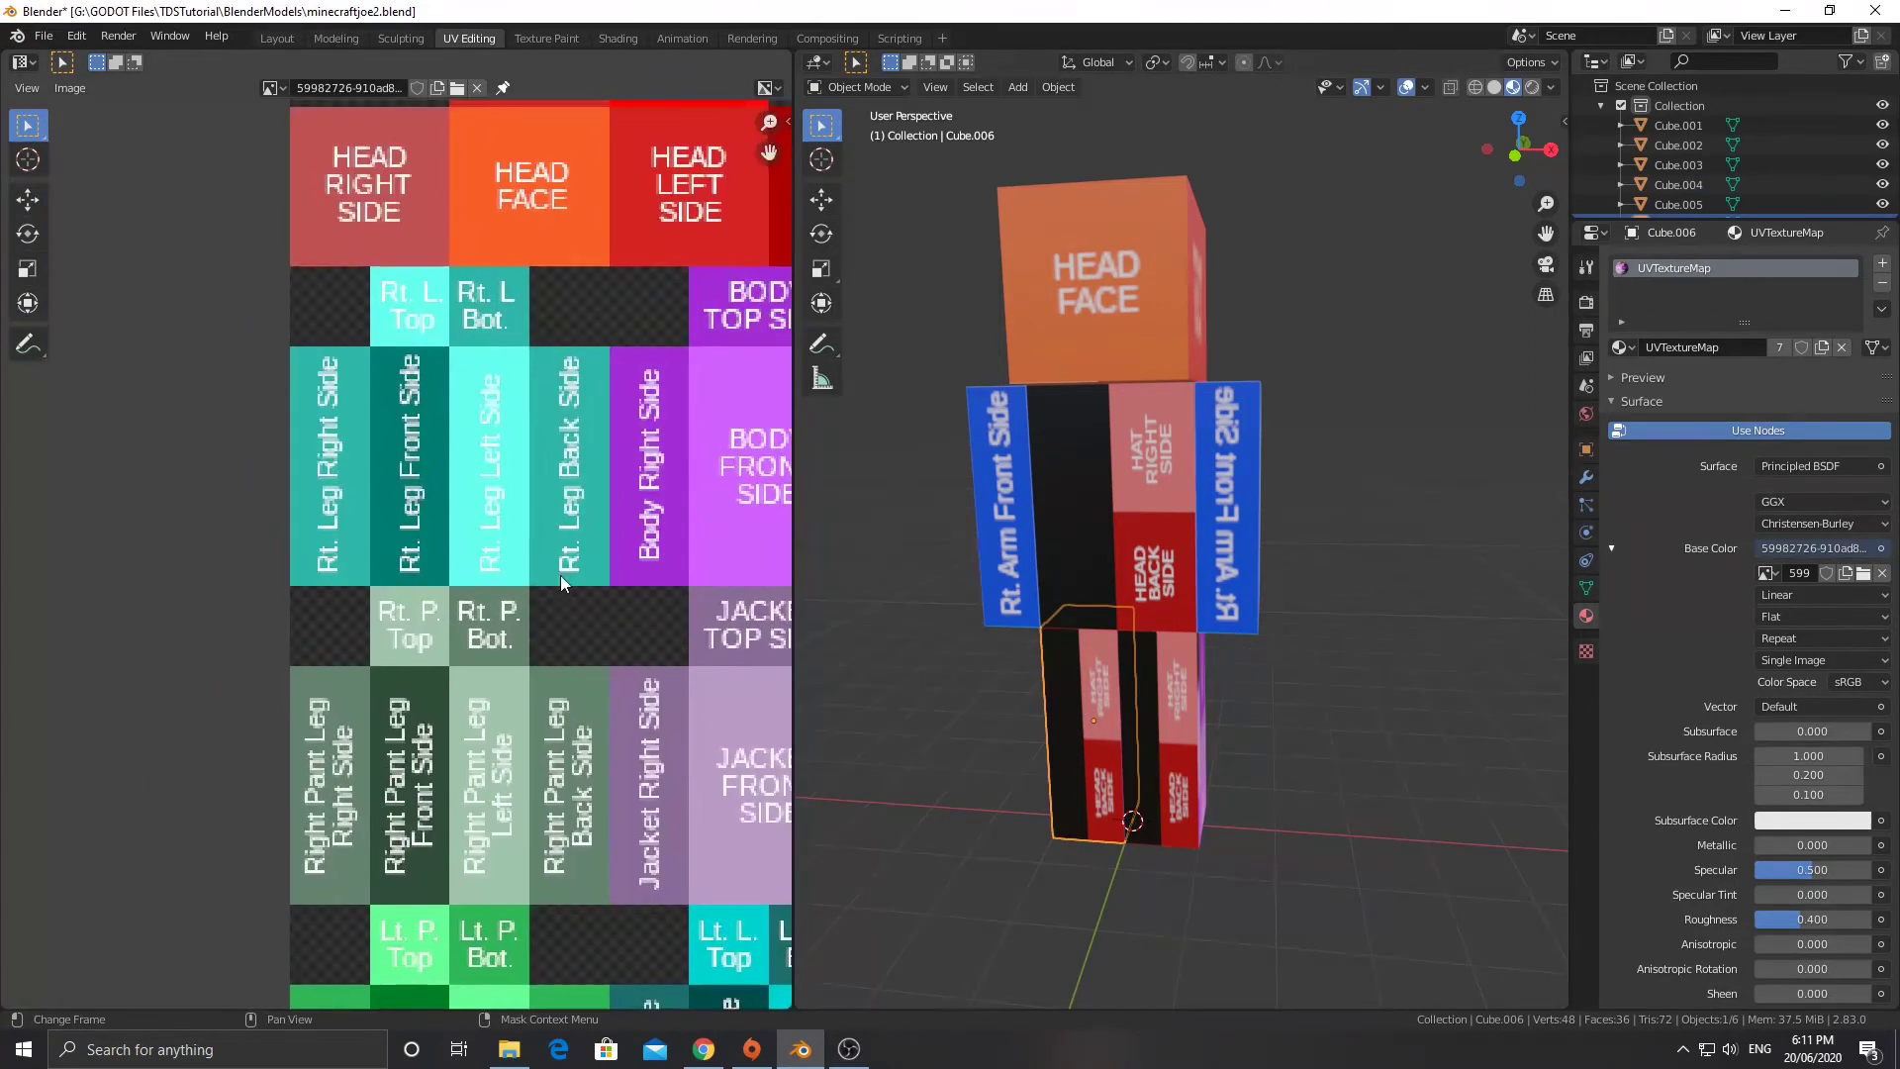
{"action": "scroll", "coordinate": [326, 594], "scroll_direction": "down", "scroll_amount": 5}
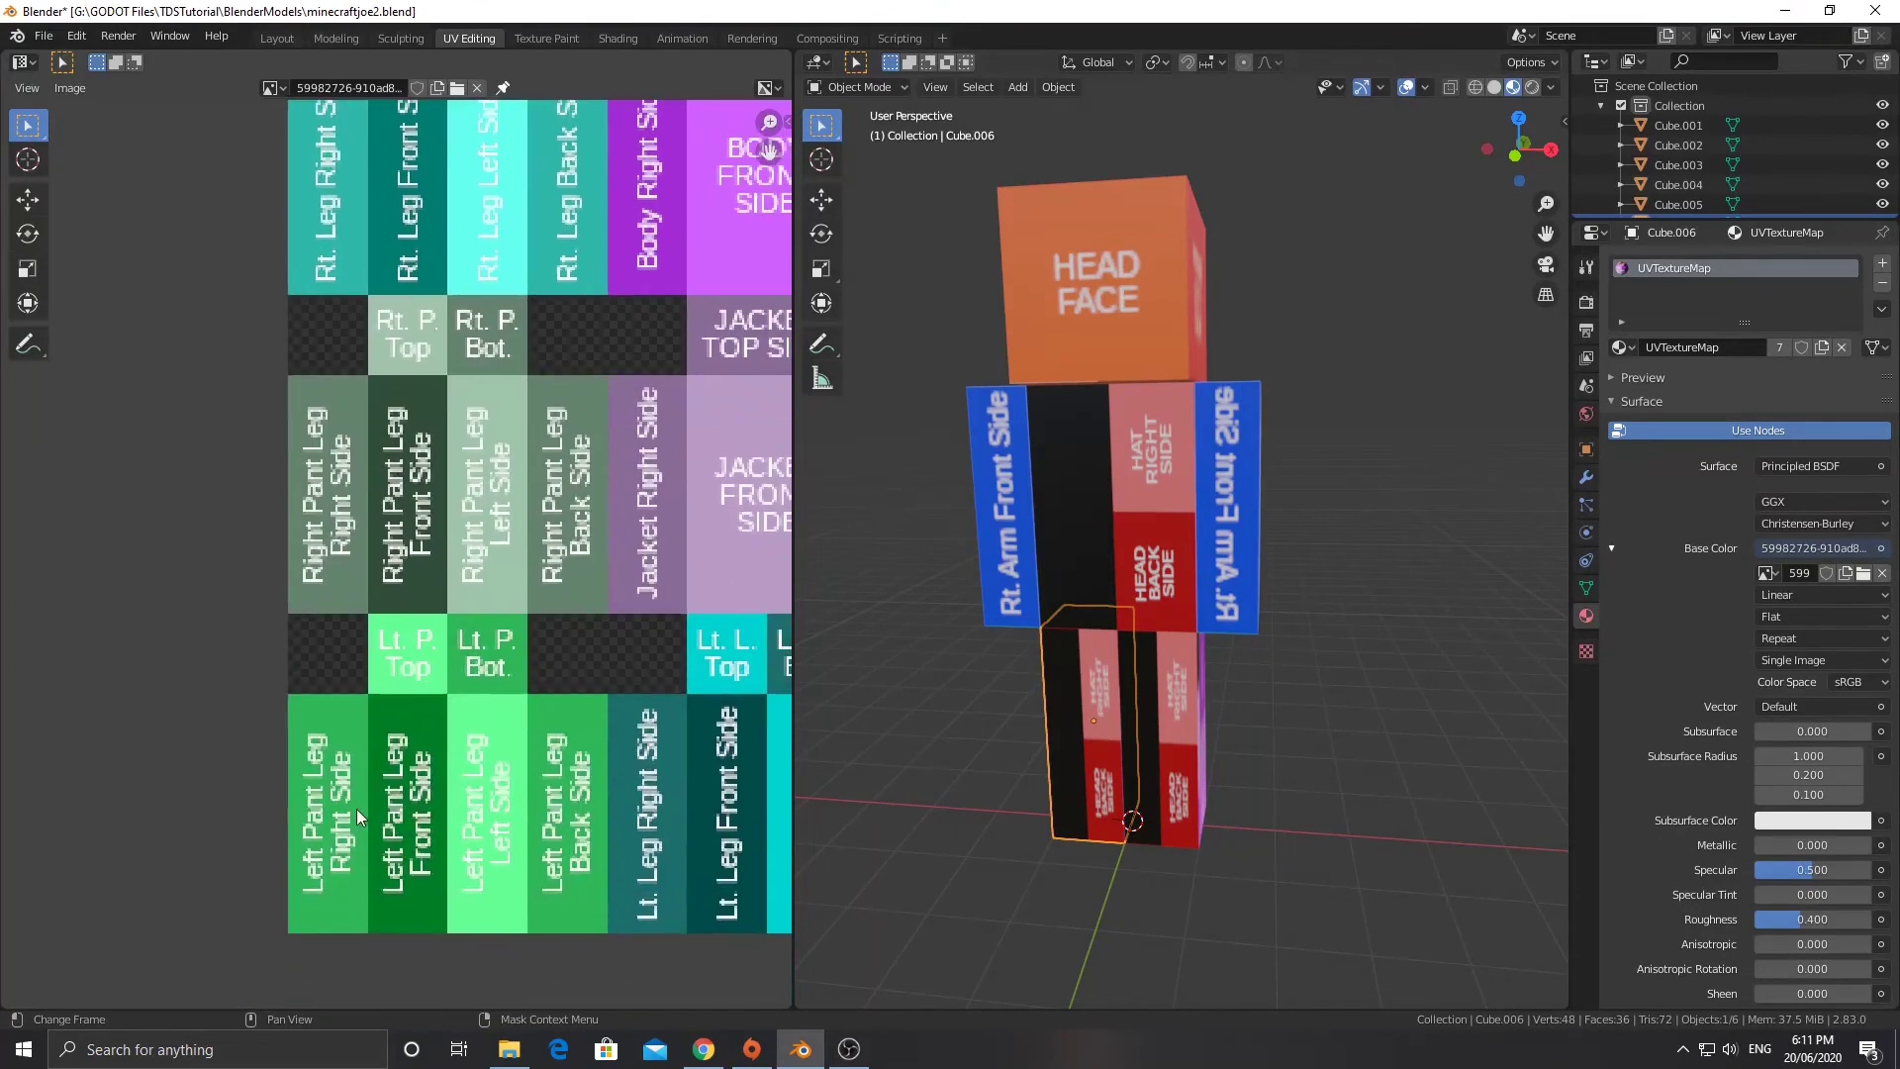
{"action": "scroll", "coordinate": [440, 775], "scroll_direction": "right", "scroll_amount": 5, "text": "ctrl"}
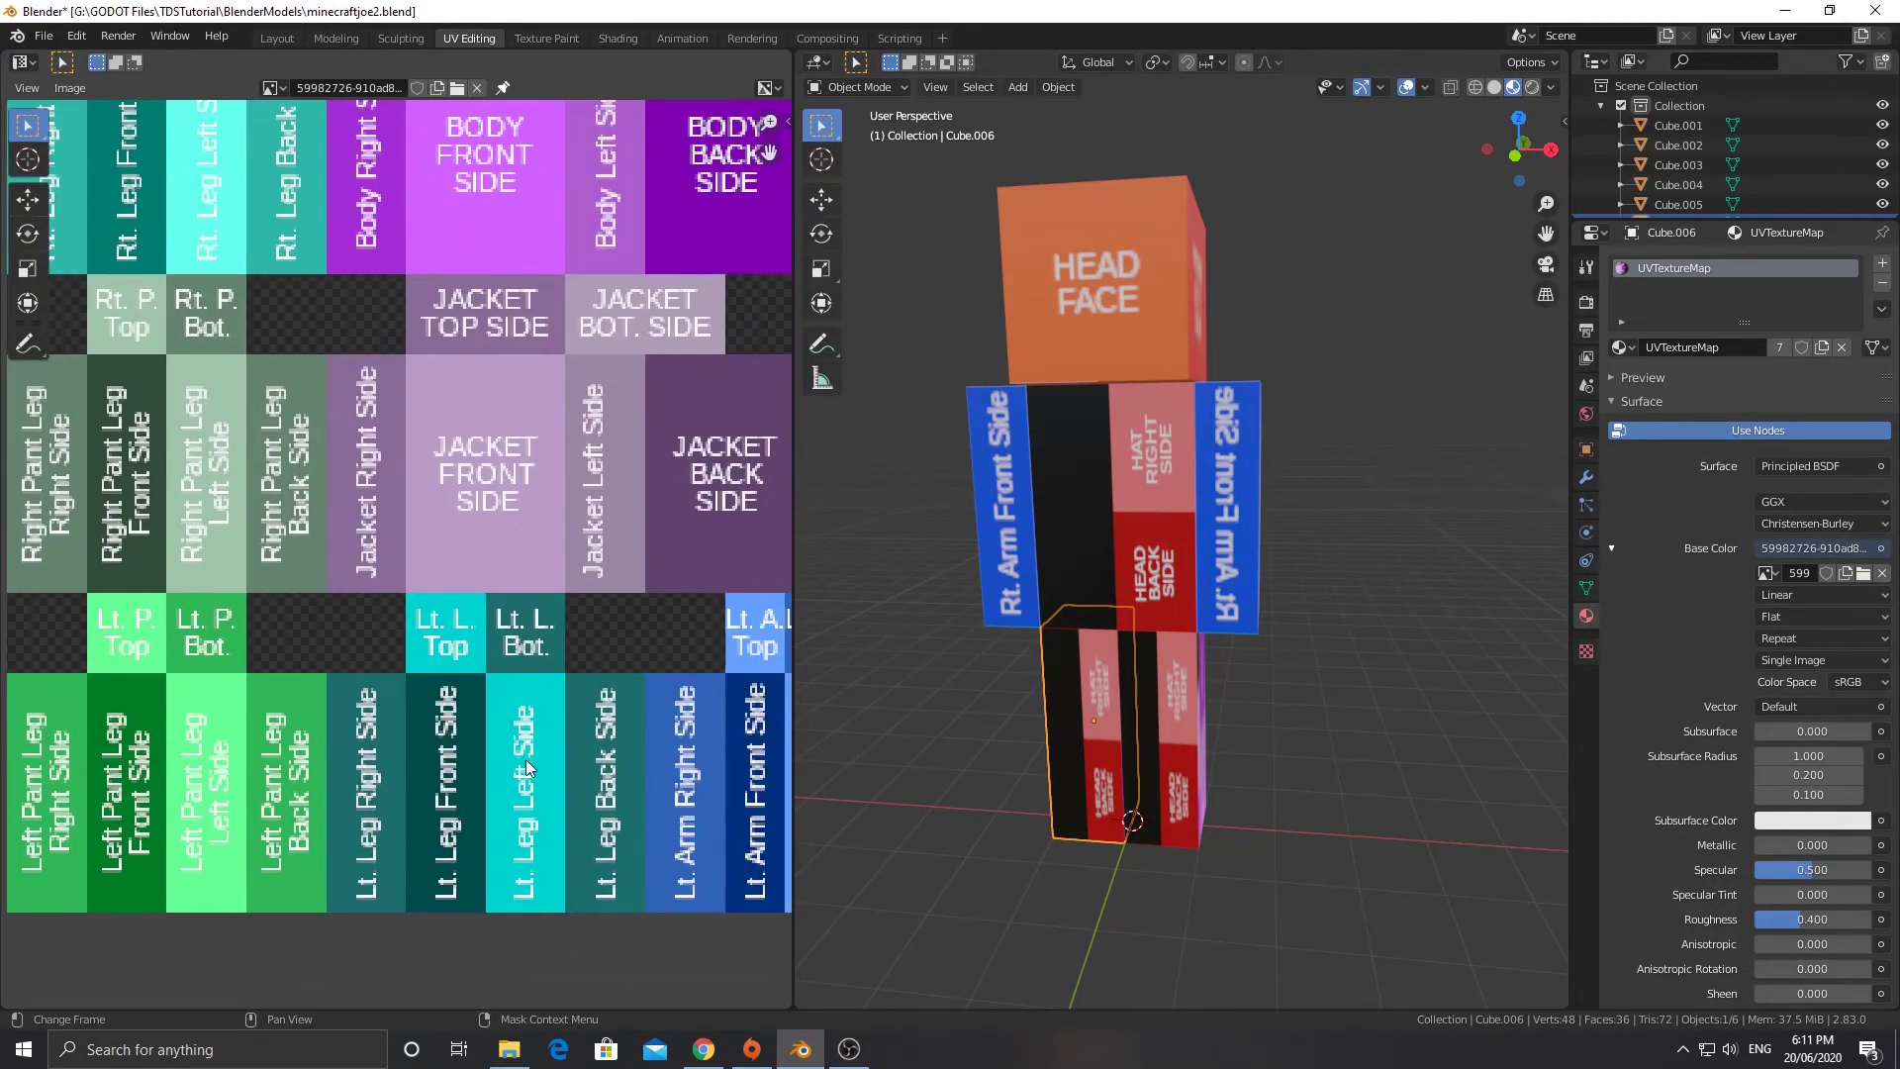
{"action": "middle_click_drag", "start_coordinate": [462, 714], "coordinate": [645, 840]}
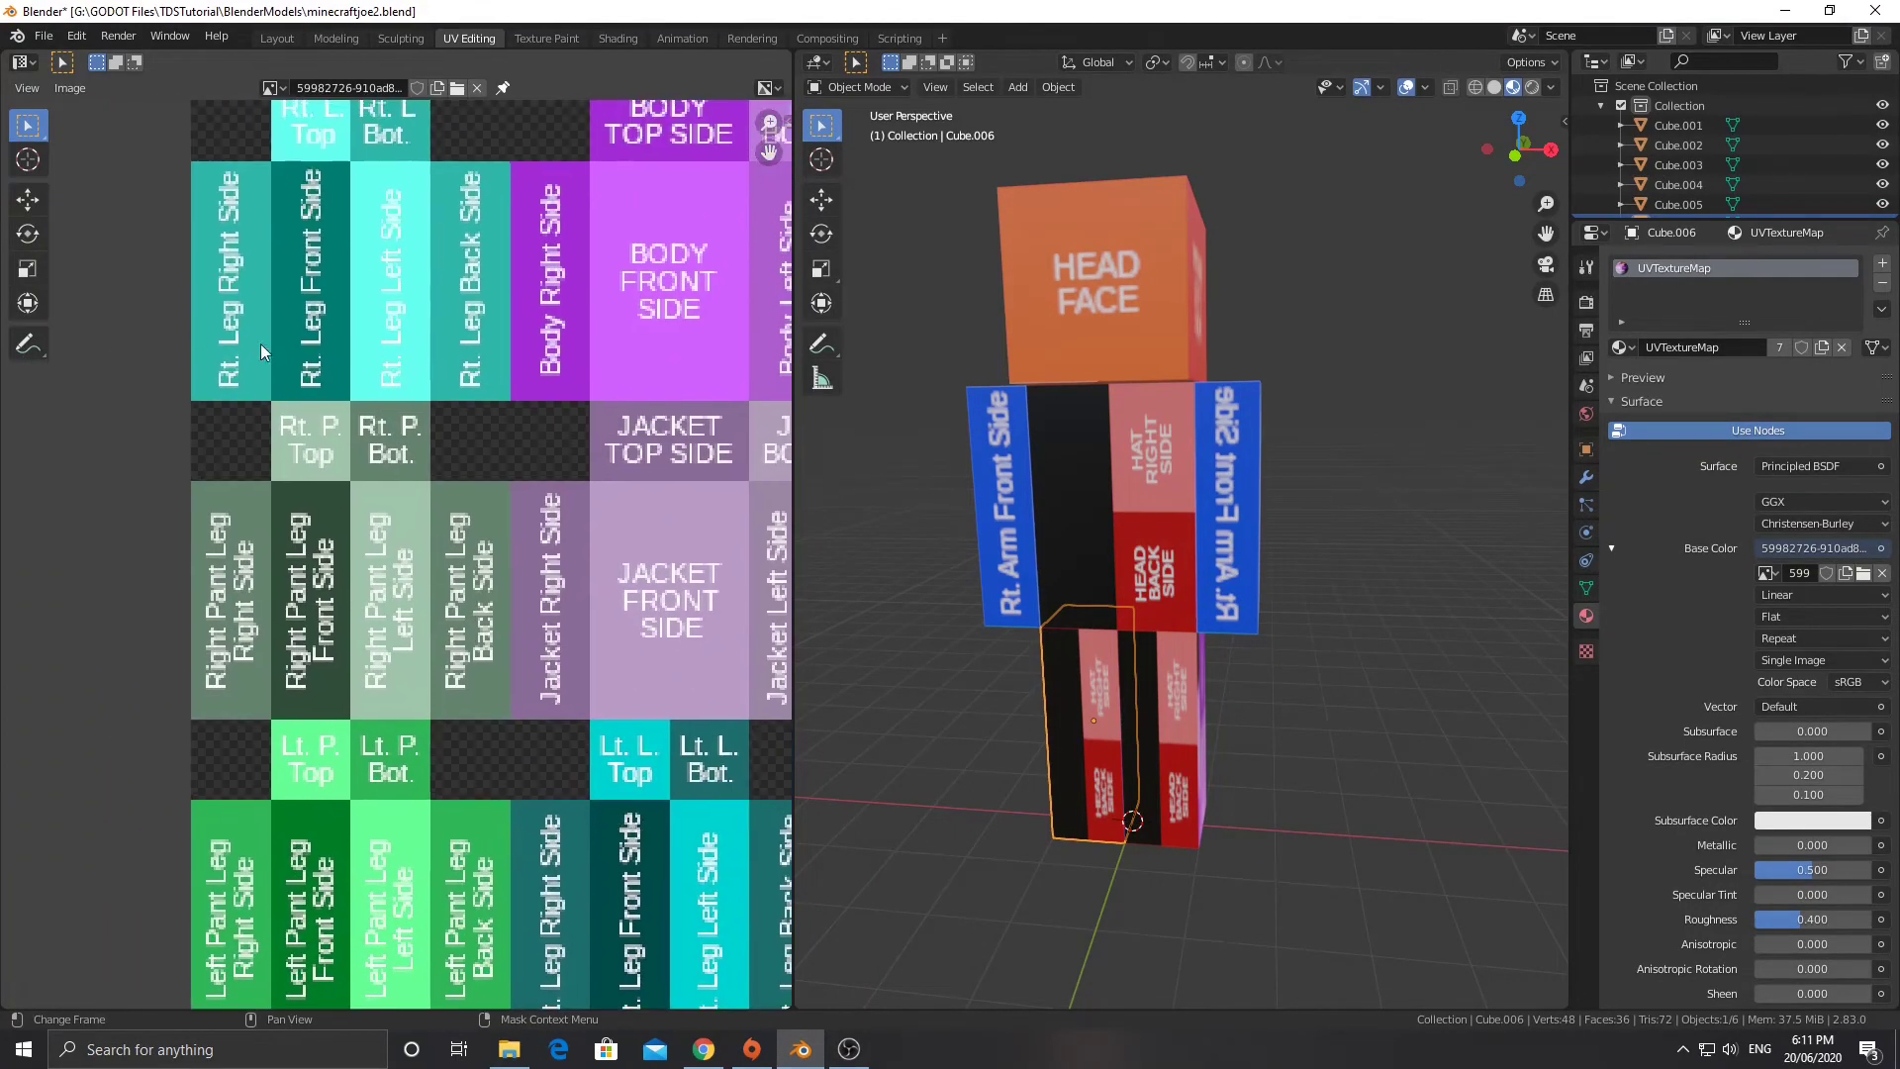
{"action": "middle_click_drag", "start_coordinate": [379, 358], "coordinate": [203, 192]}
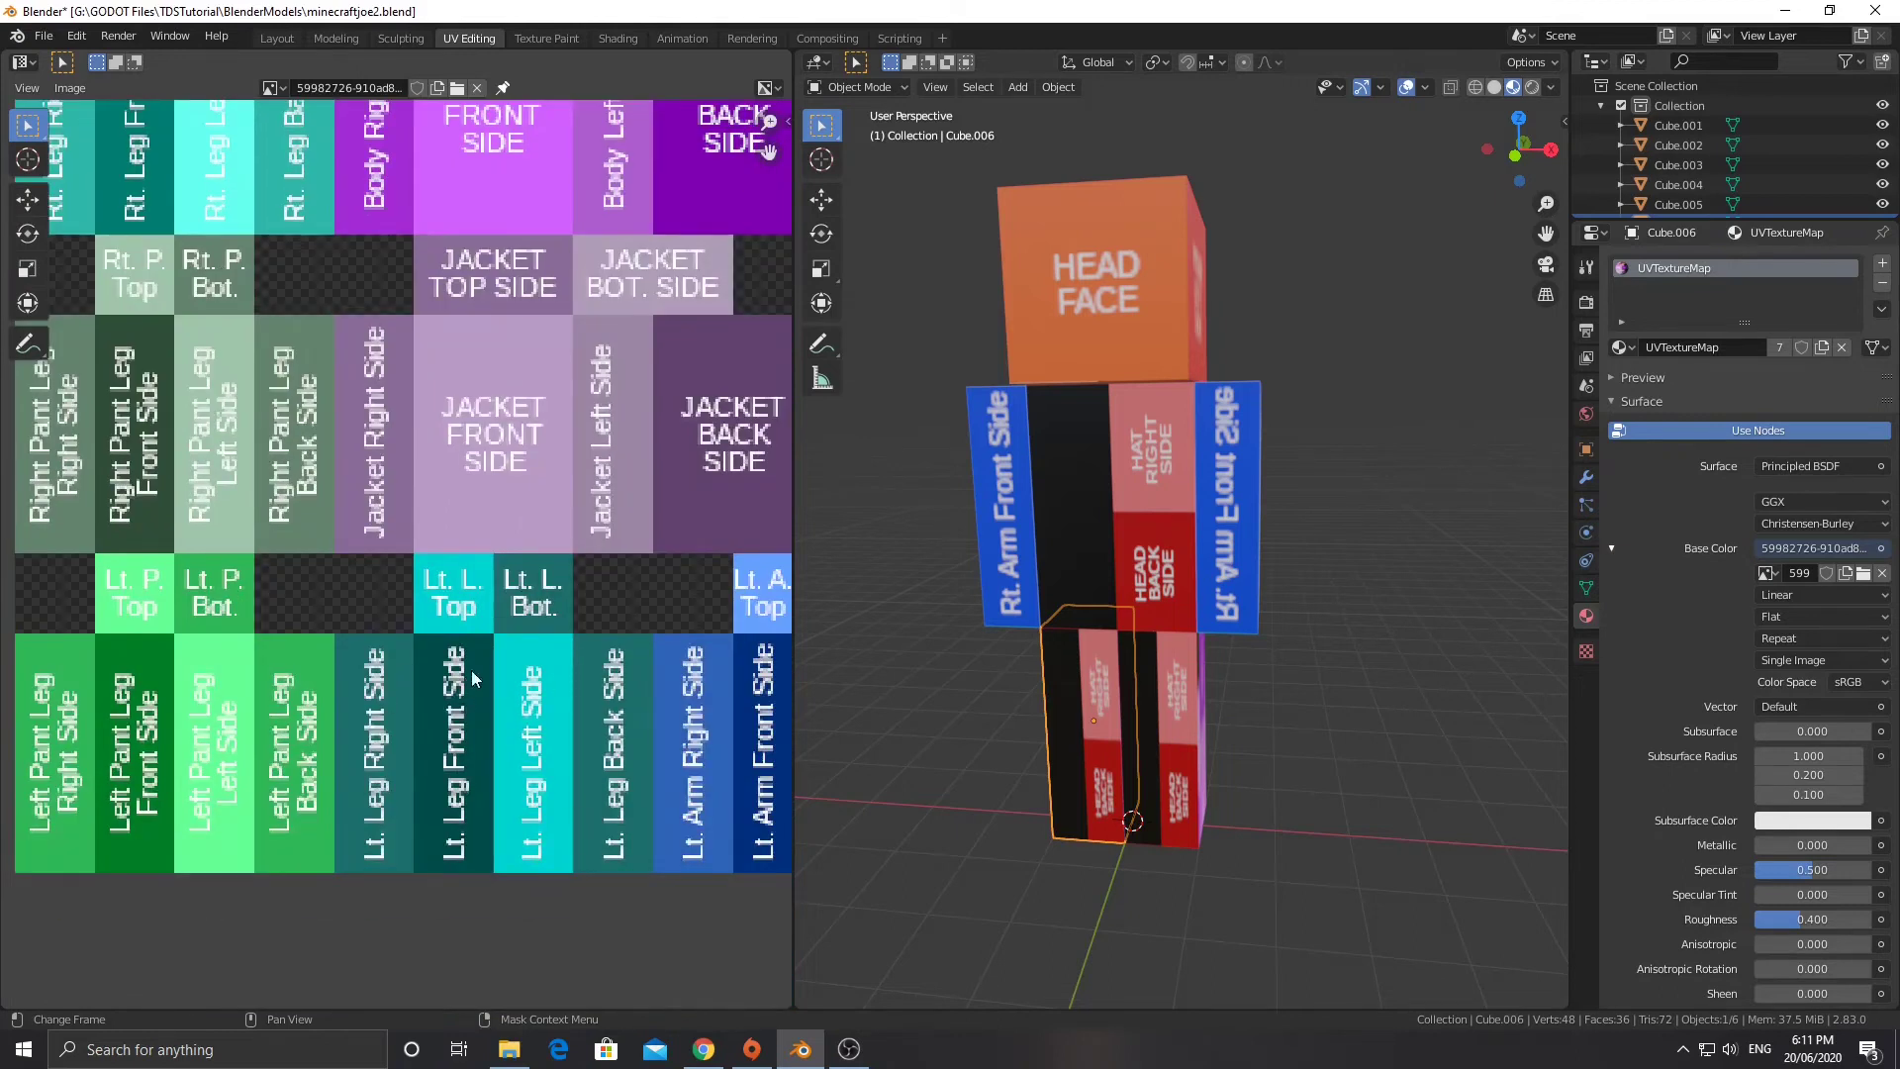
{"action": "middle_click_drag", "start_coordinate": [410, 621], "coordinate": [572, 805]}
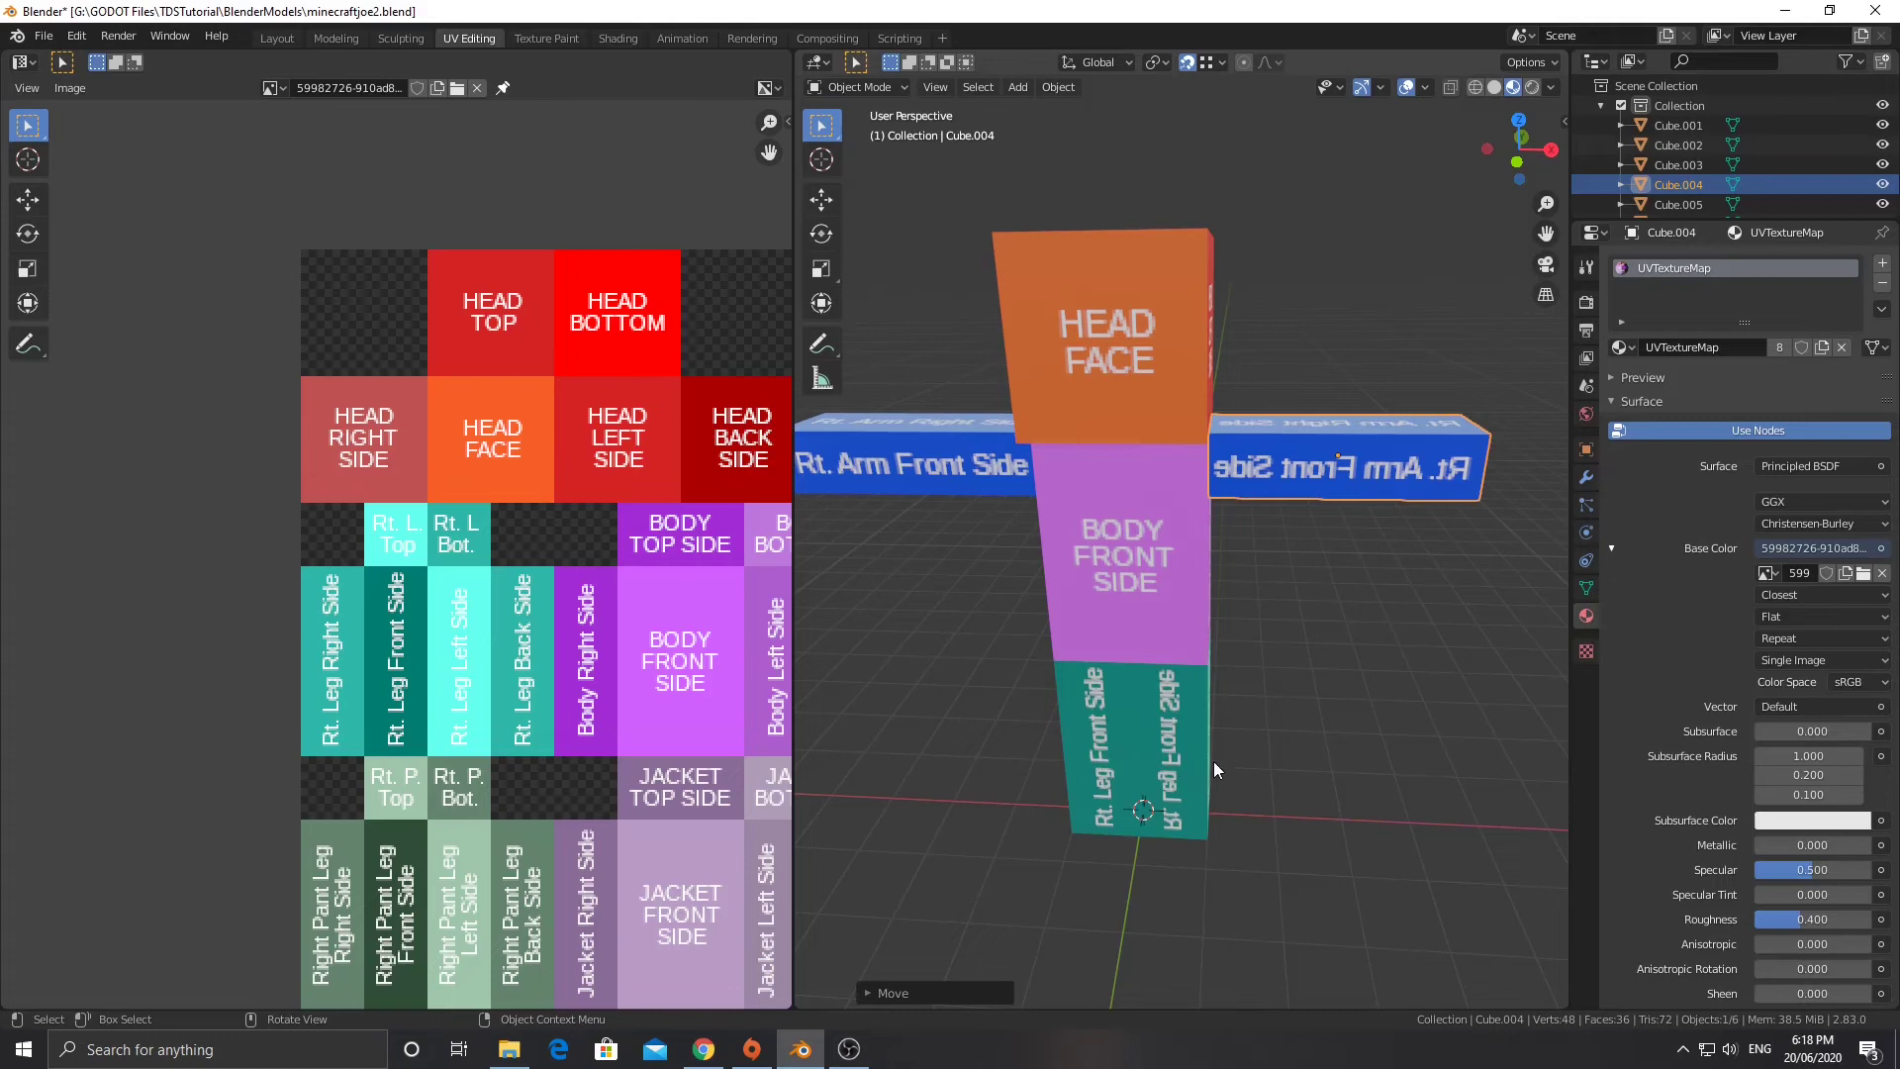
Orbit and zoom around the T-posed character, swinging it toward a front view.
{"action": "mouse_move", "coordinate": [1262, 536]}
{"action": "middle_mouse_down"}
{"action": "mouse_move", "coordinate": [1312, 486]}
{"action": "mouse_move", "coordinate": [1222, 507]}
{"action": "mouse_move", "coordinate": [1273, 521]}
{"action": "middle_mouse_up"}
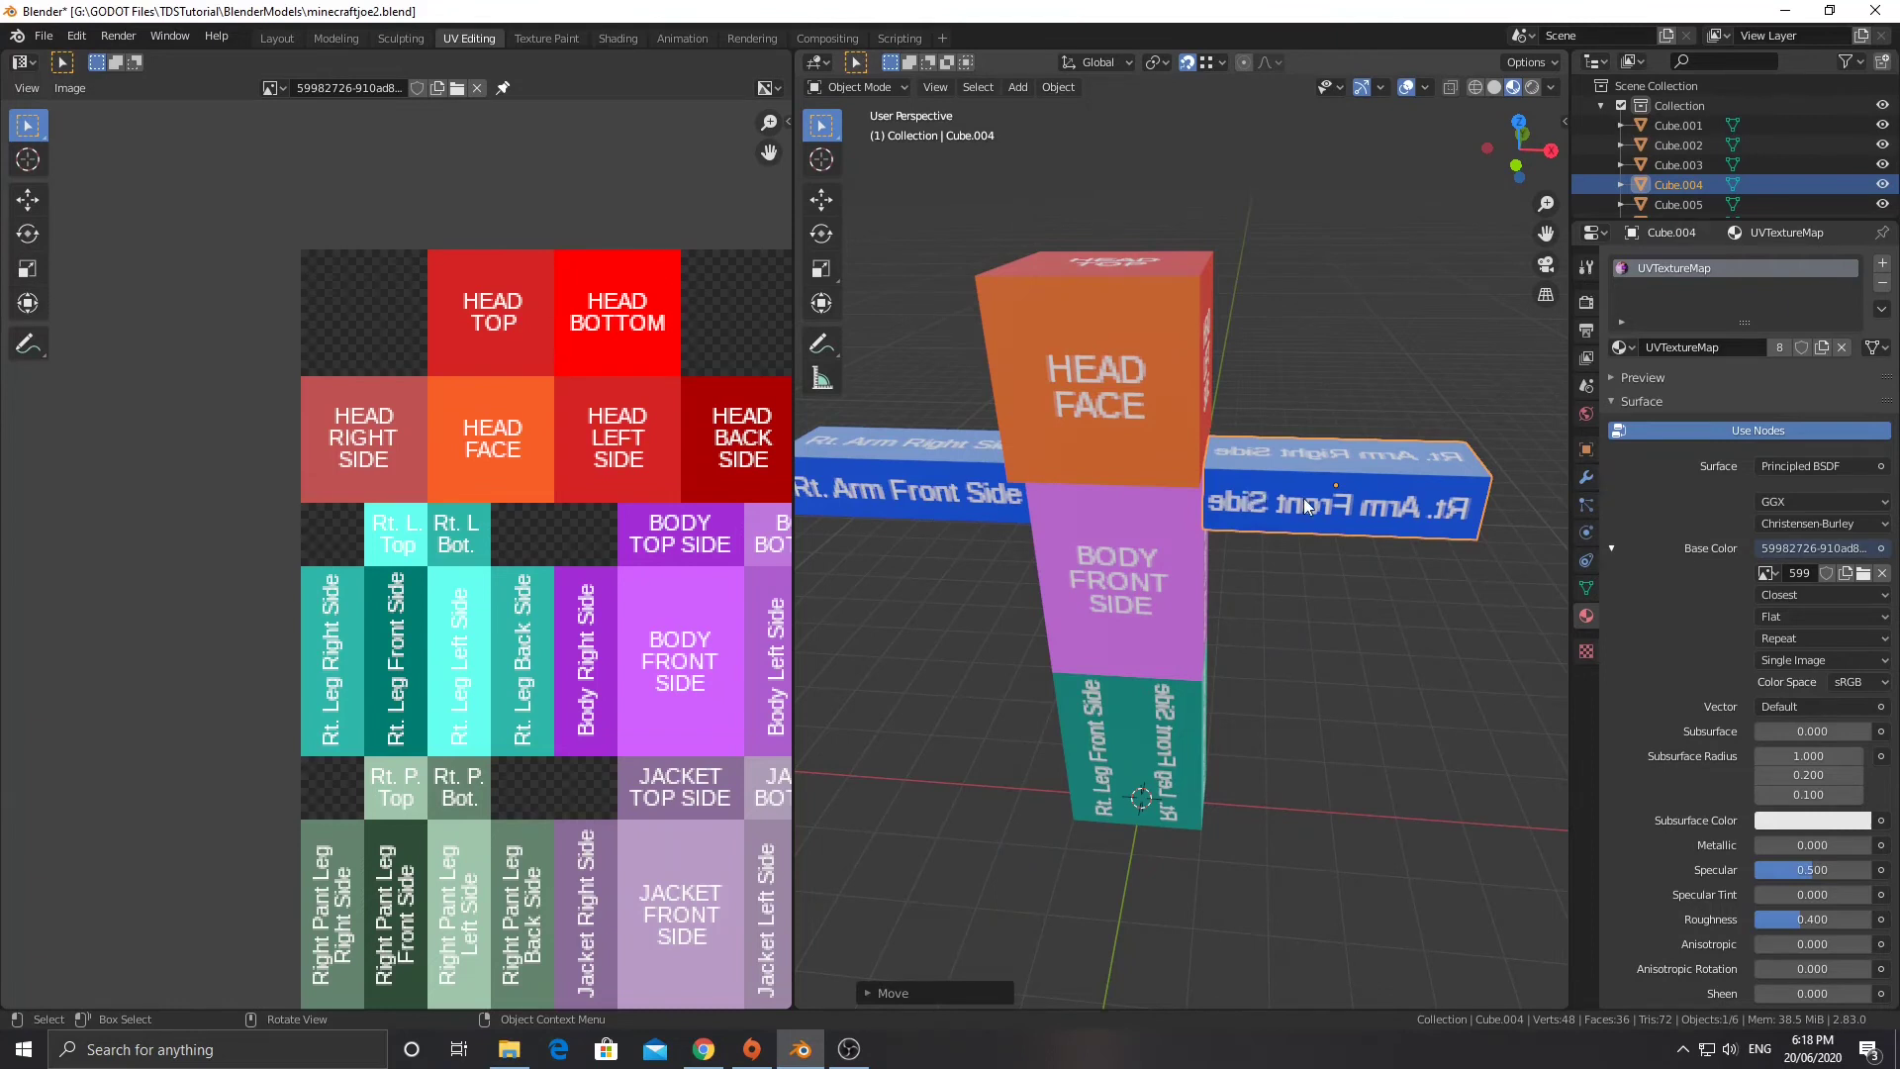
{"action": "scroll", "coordinate": [1309, 554], "scroll_direction": "up", "scroll_amount": 3}
{"action": "scroll", "coordinate": [1326, 528], "scroll_direction": "down", "scroll_amount": 3}
{"action": "middle_click_drag", "start_coordinate": [1286, 514], "coordinate": [1138, 466]}
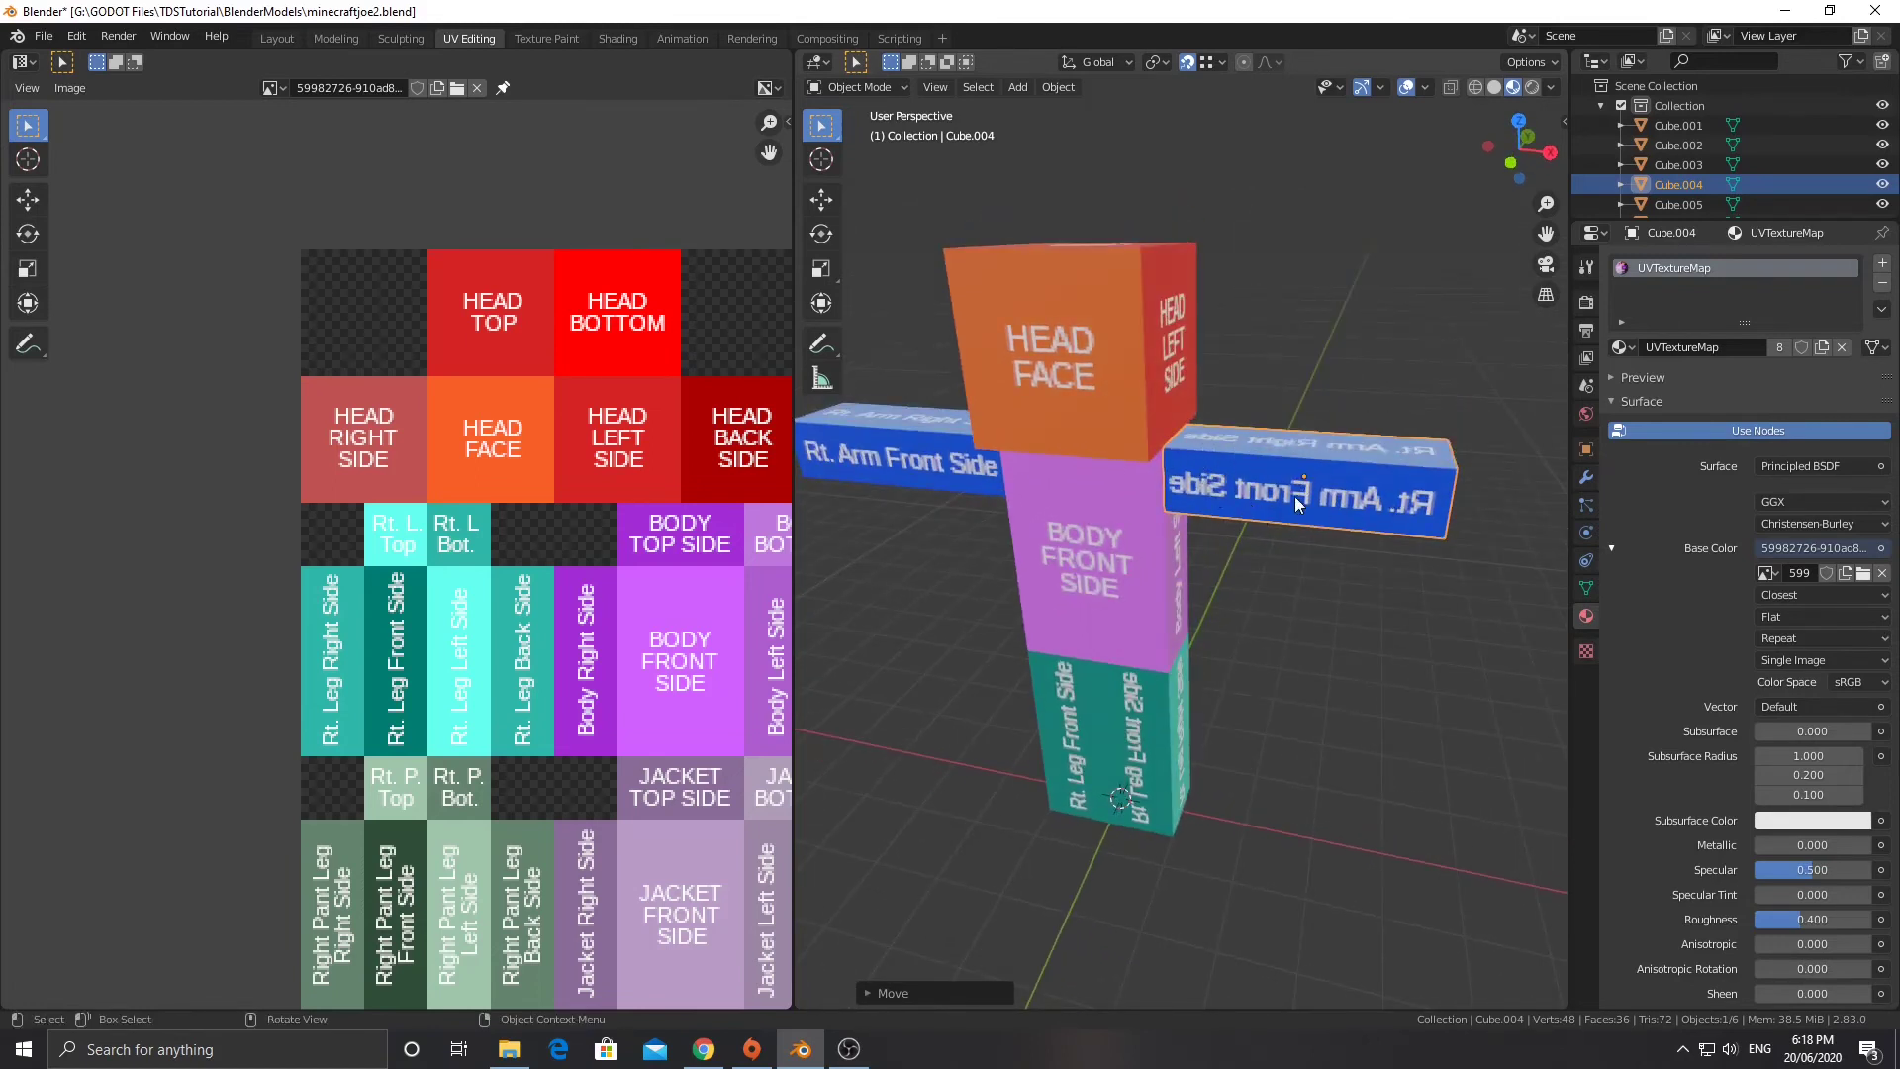
{"action": "middle_click_drag", "start_coordinate": [1286, 479], "coordinate": [1076, 394]}
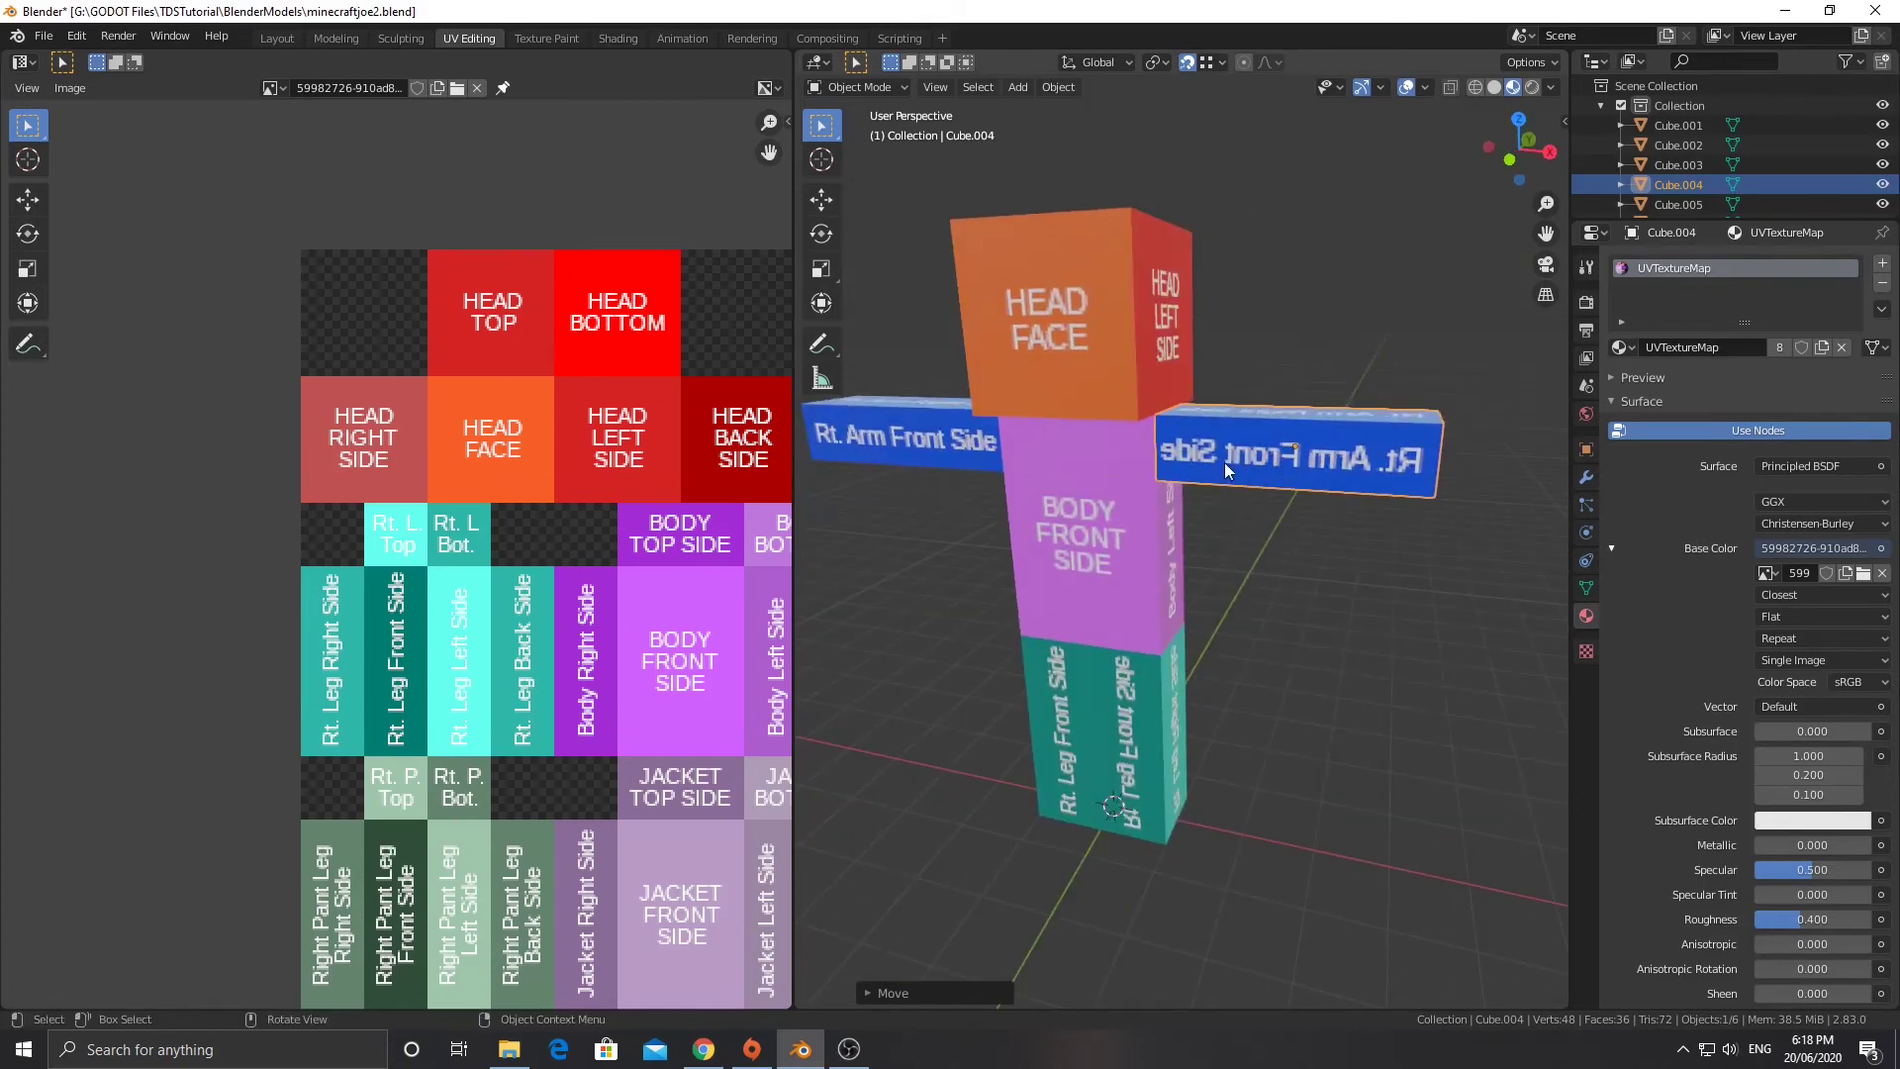
Undo both arm rotations so the arms hang vertically, and select the right-hand arm.
{"action": "key", "text": "ctrl+z"}
{"action": "key", "text": "ctrl+z"}
{"action": "key", "text": "ctrl+z"}
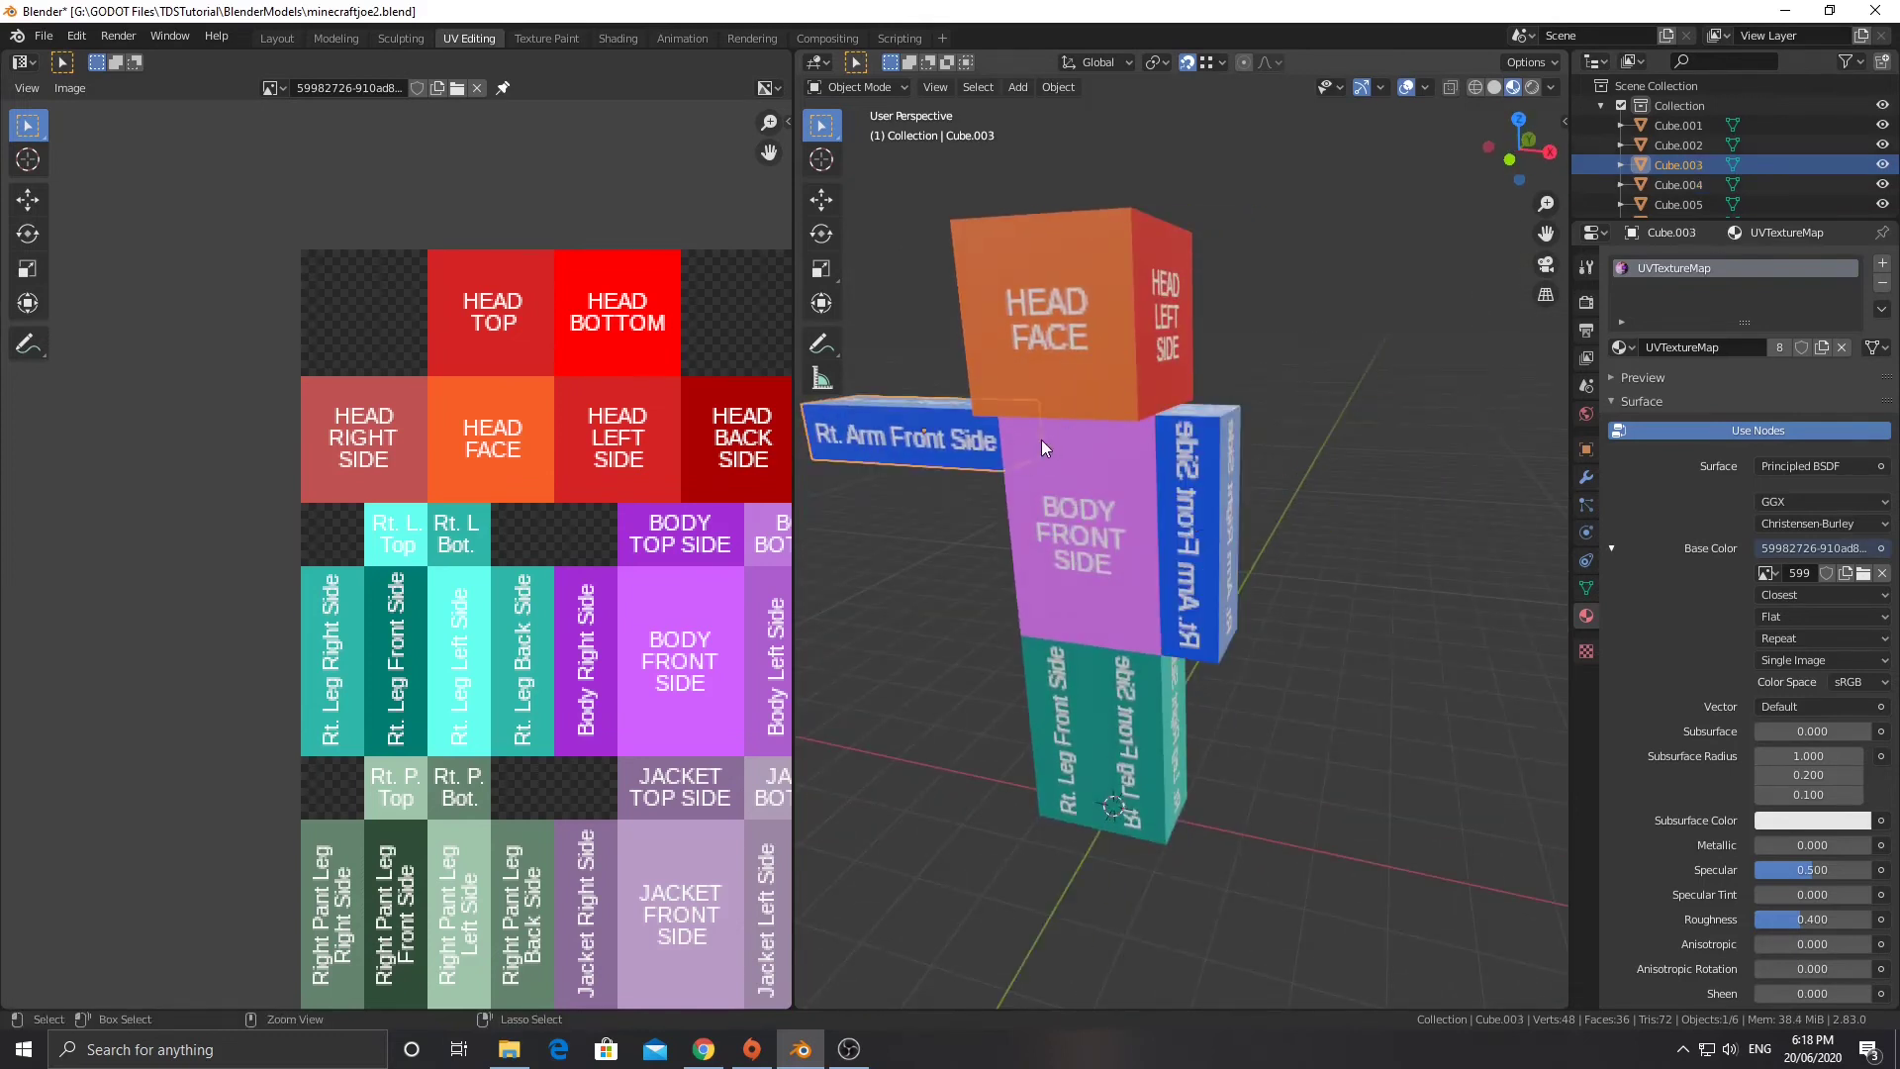
{"action": "key", "text": "ctrl+z"}
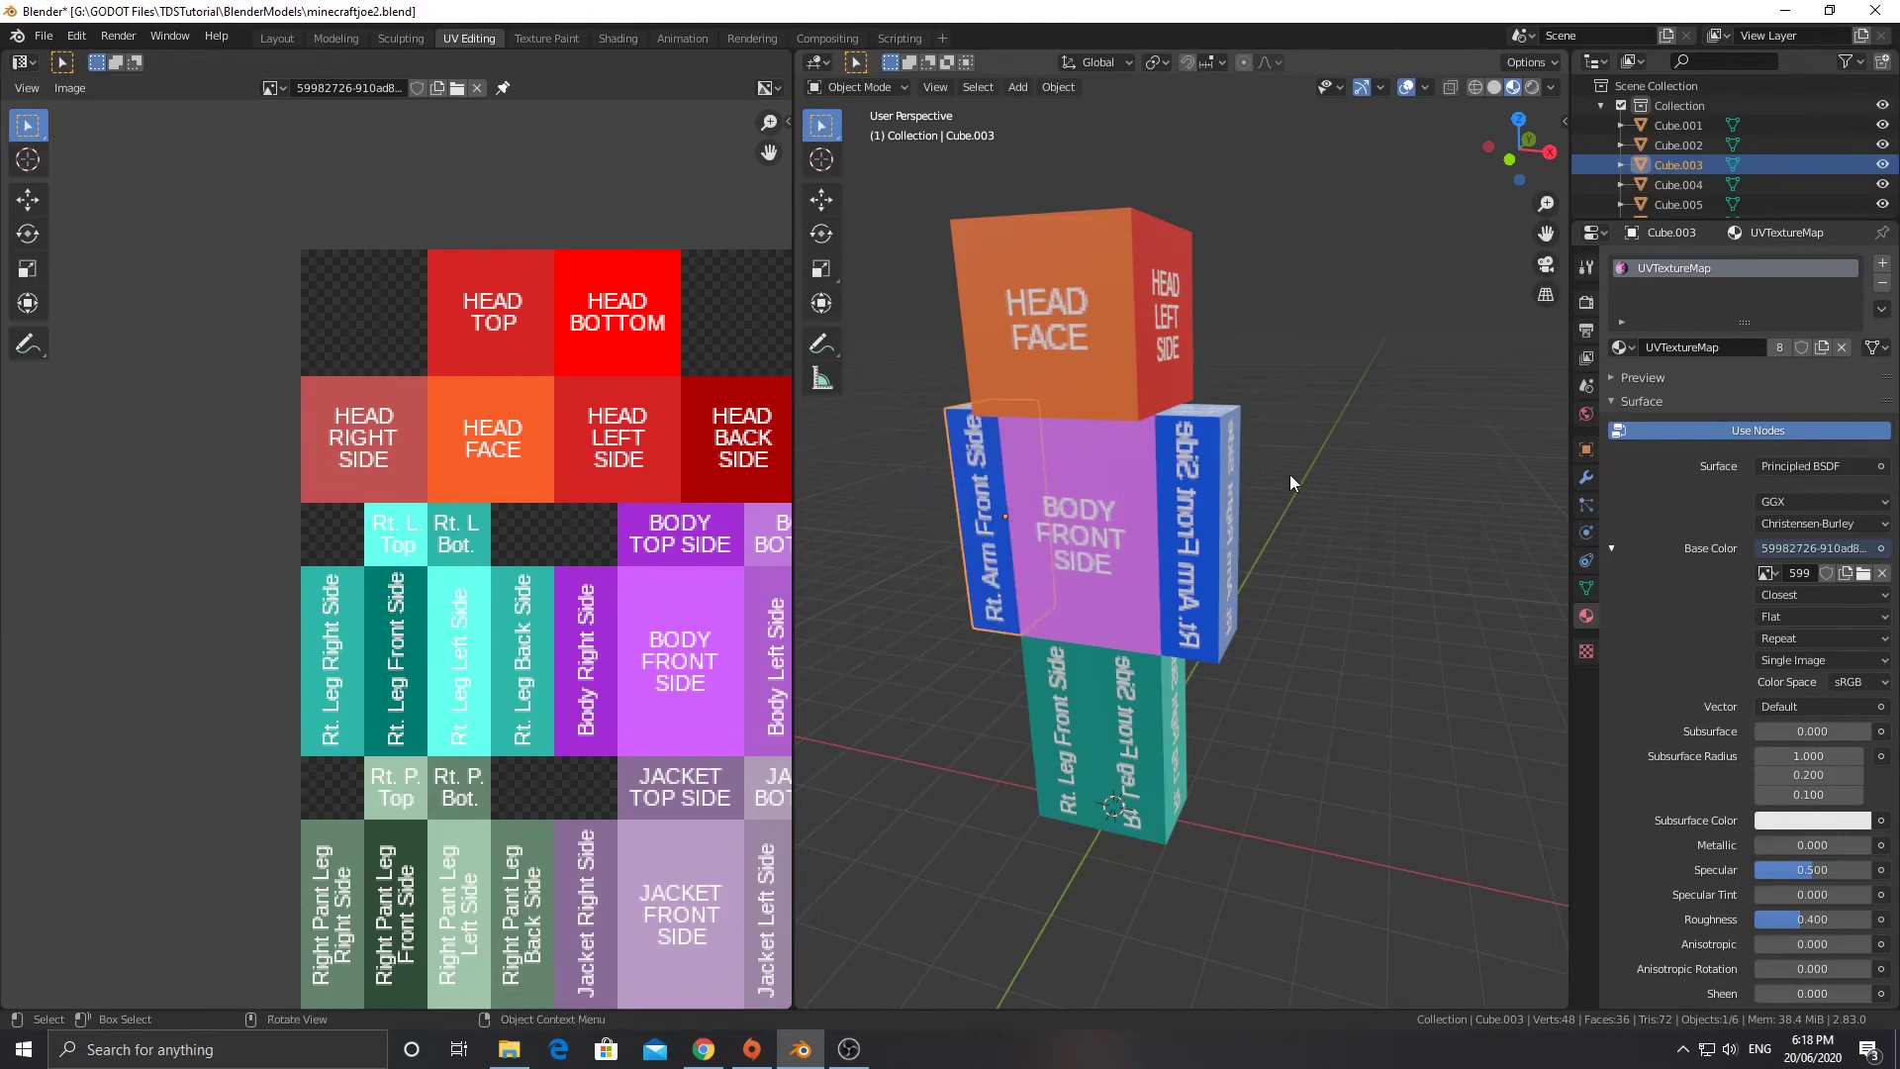
{"action": "middle_click_drag", "start_coordinate": [1290, 473], "coordinate": [1176, 437]}
{"action": "left_click", "coordinate": [1146, 443]}
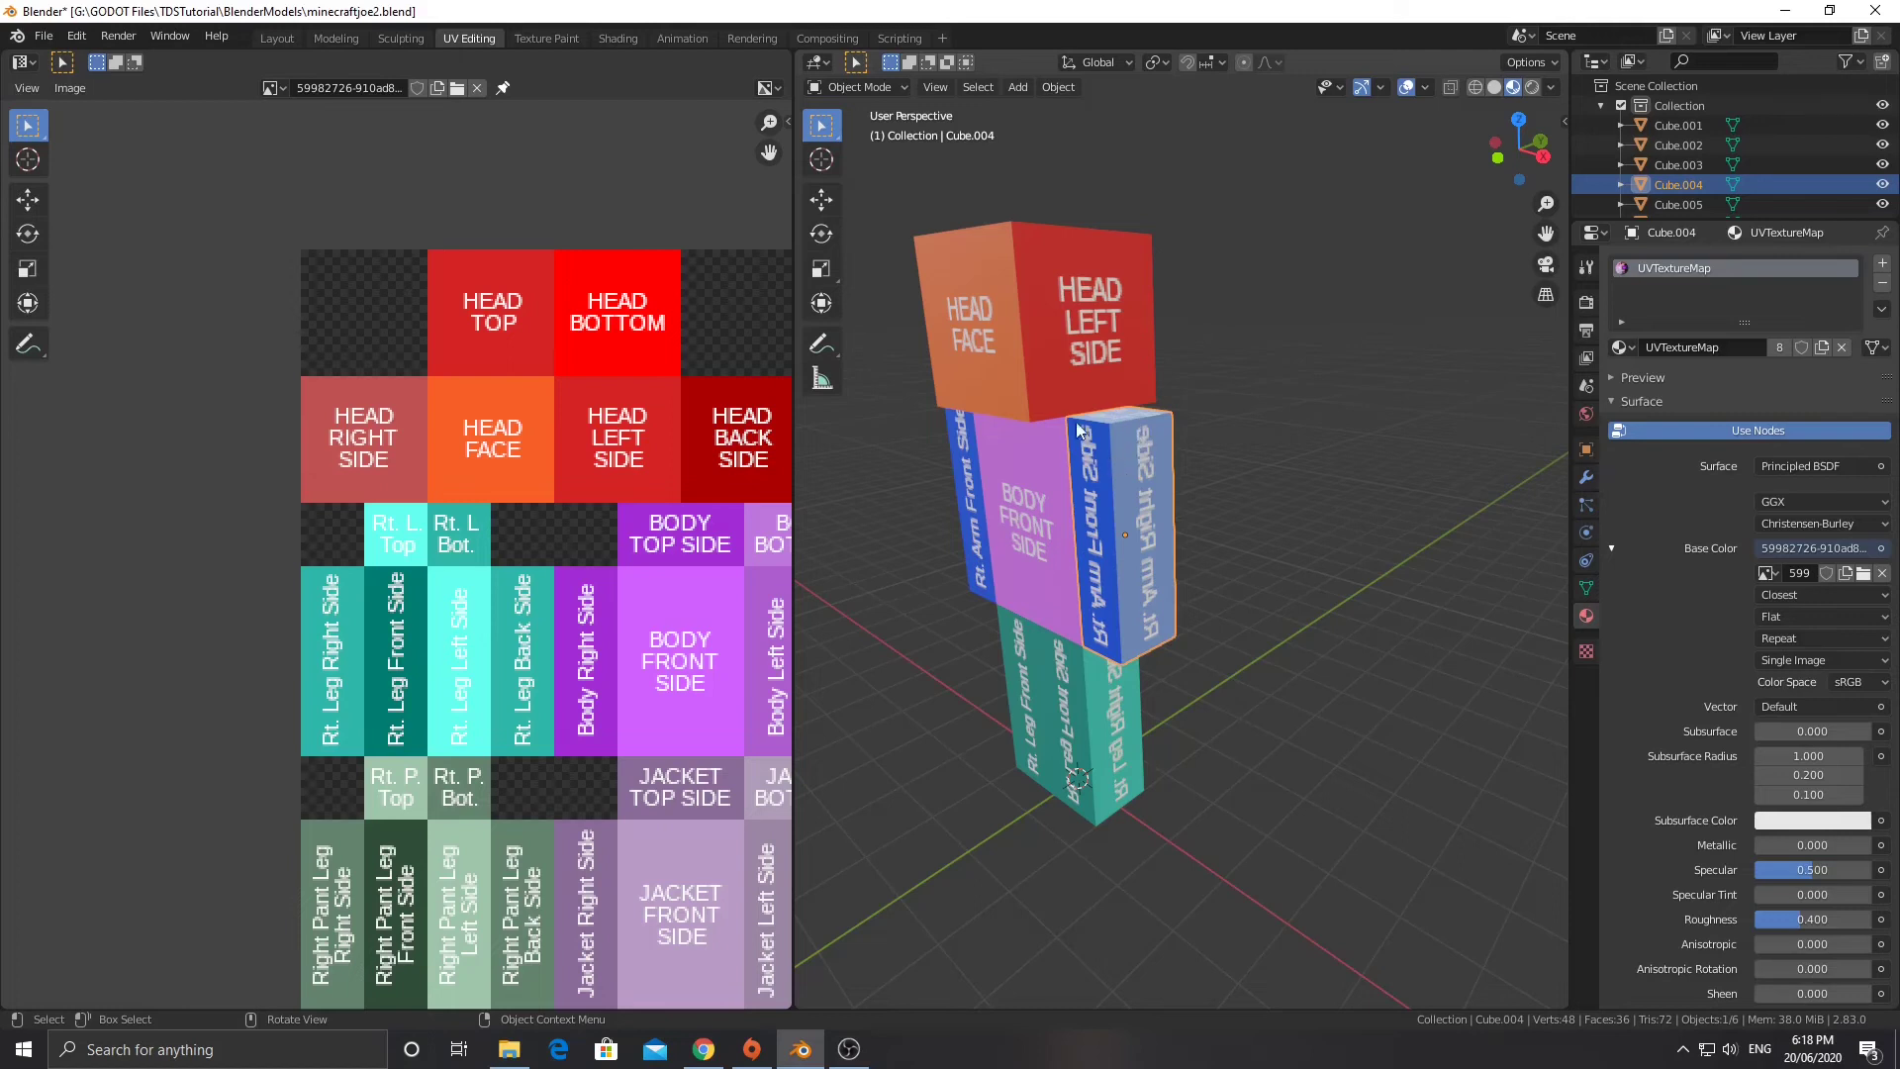
Orbit around the model to inspect the head's left side, arms and all sides.
{"action": "middle_click_drag", "start_coordinate": [1162, 448], "coordinate": [1269, 445]}
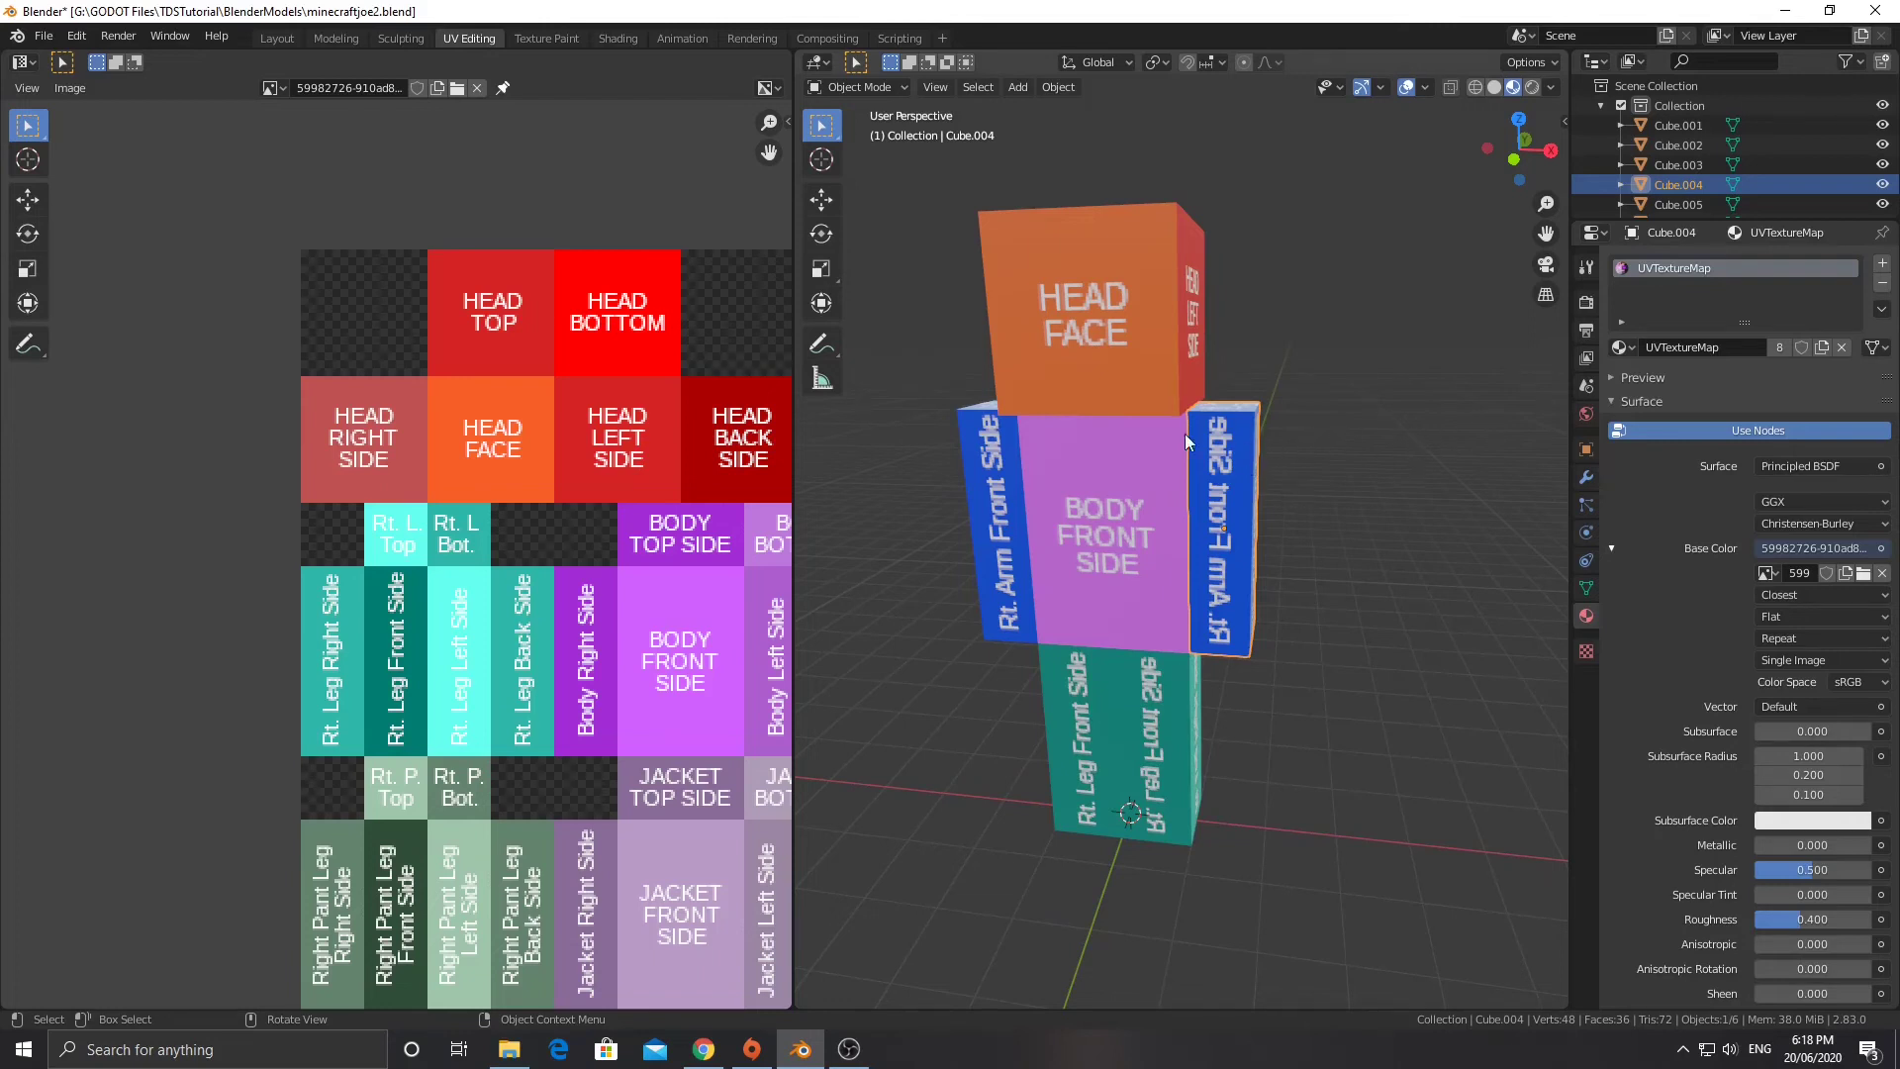
{"action": "middle_click_drag", "start_coordinate": [1346, 447], "coordinate": [1131, 453]}
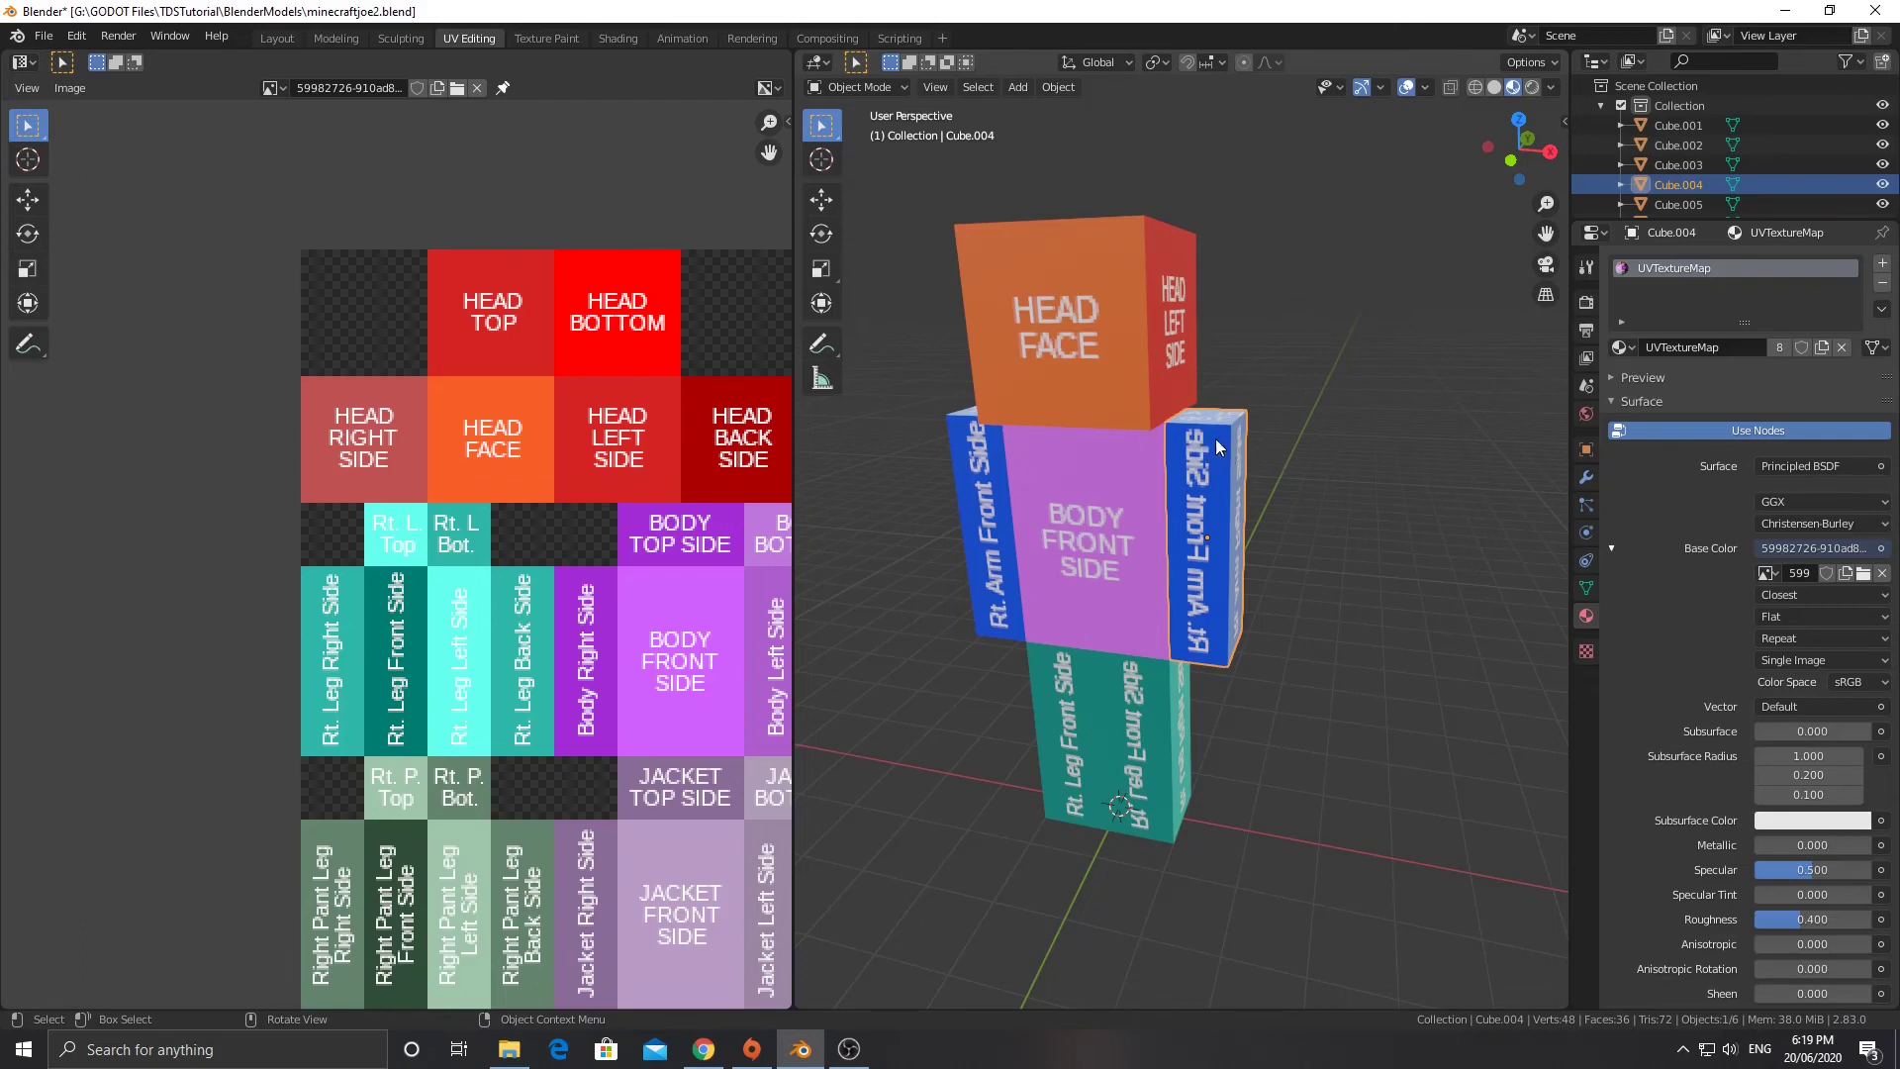
{"action": "middle_click_drag", "start_coordinate": [1213, 483], "coordinate": [1097, 495]}
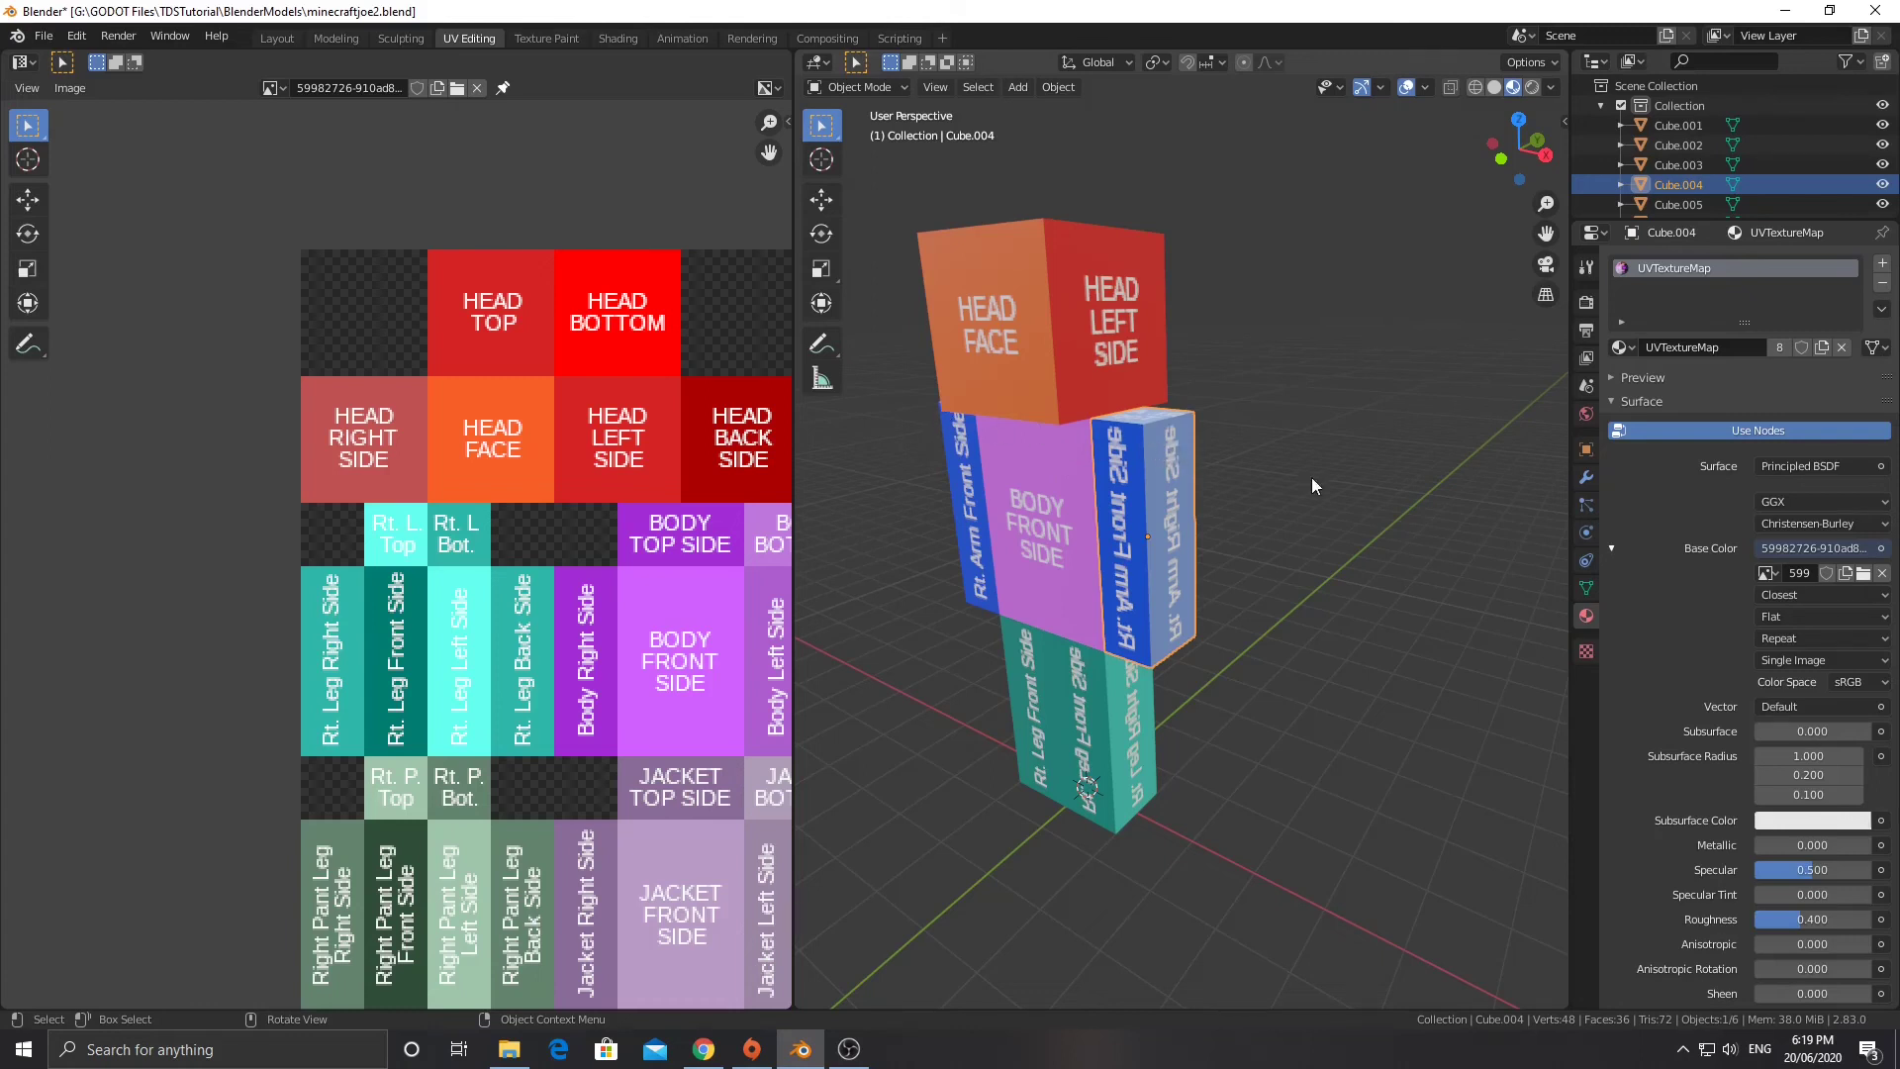
{"action": "middle_click_drag", "start_coordinate": [1037, 432], "coordinate": [1144, 443]}
{"action": "scroll", "coordinate": [1083, 460], "scroll_direction": "up", "scroll_amount": 2}
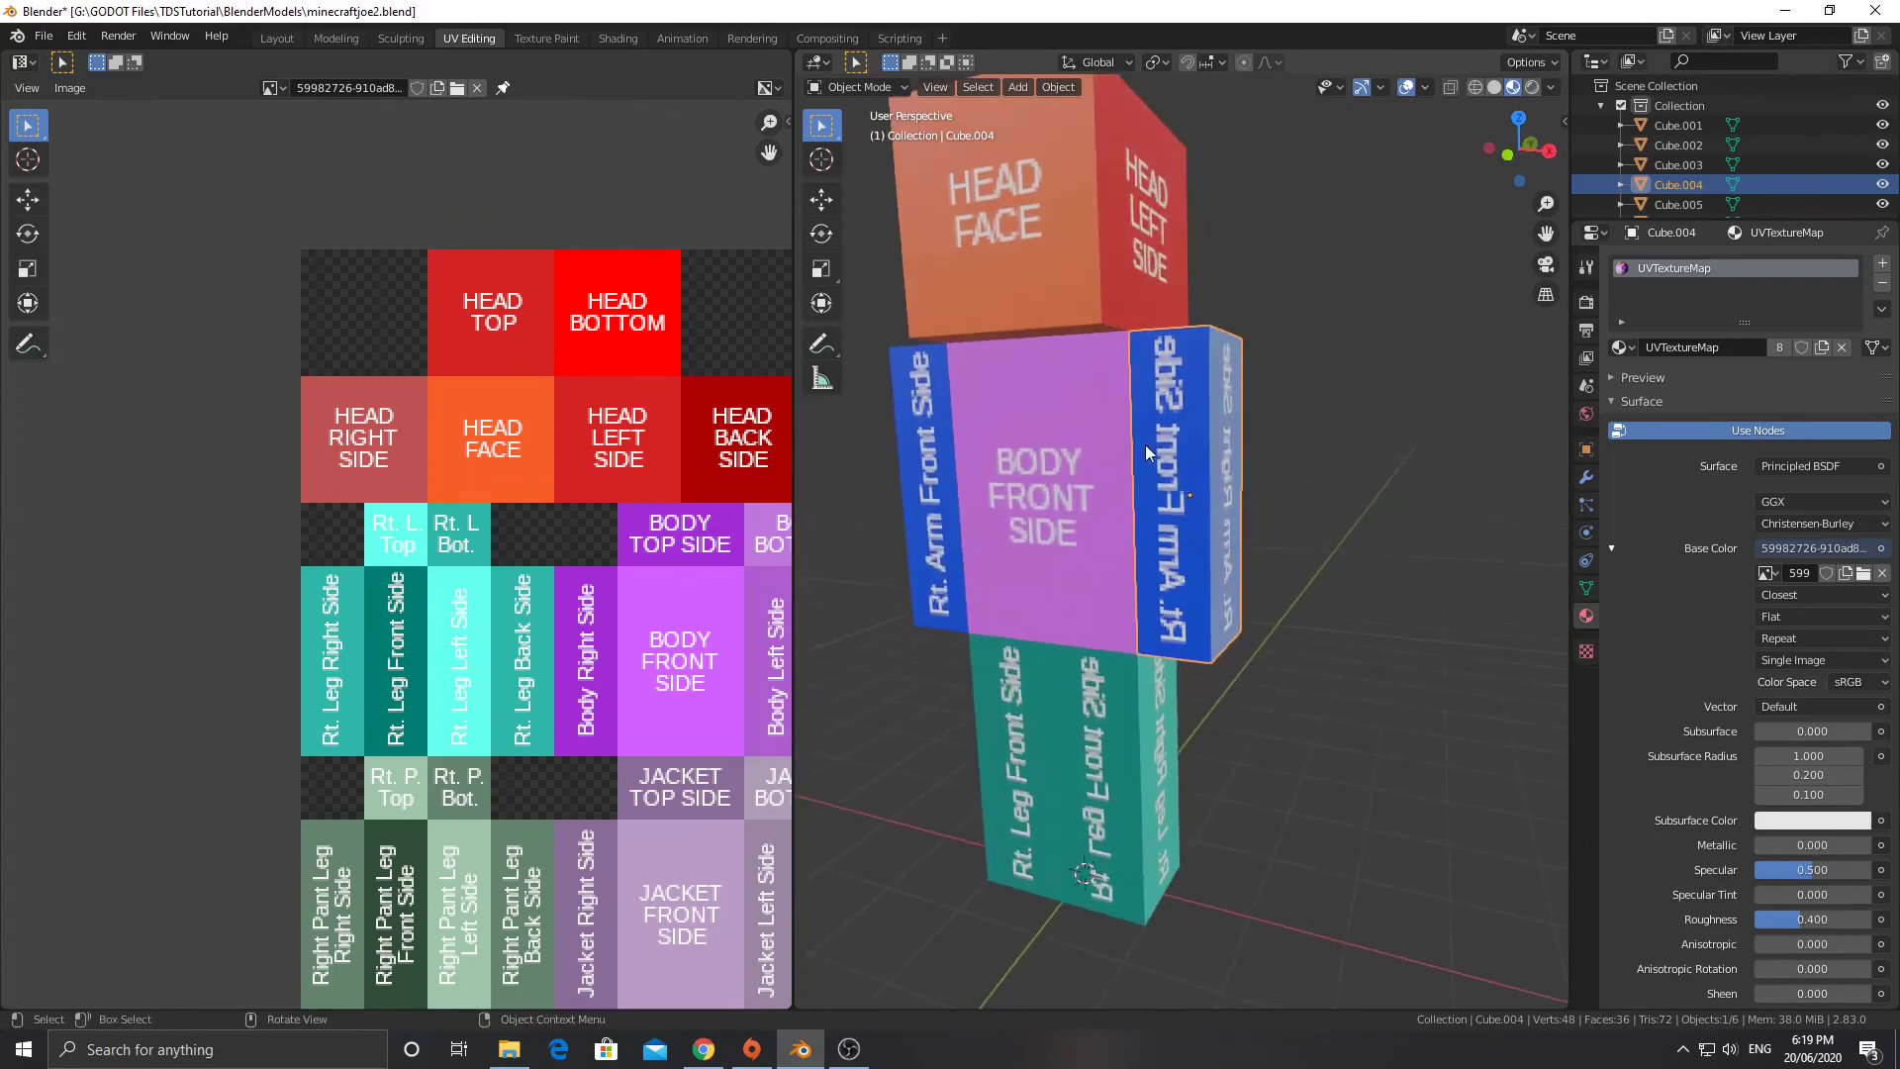
Add evenly spaced horizontal loop cuts to both arm blocks, five on the first.
{"action": "key", "text": "Tab"}
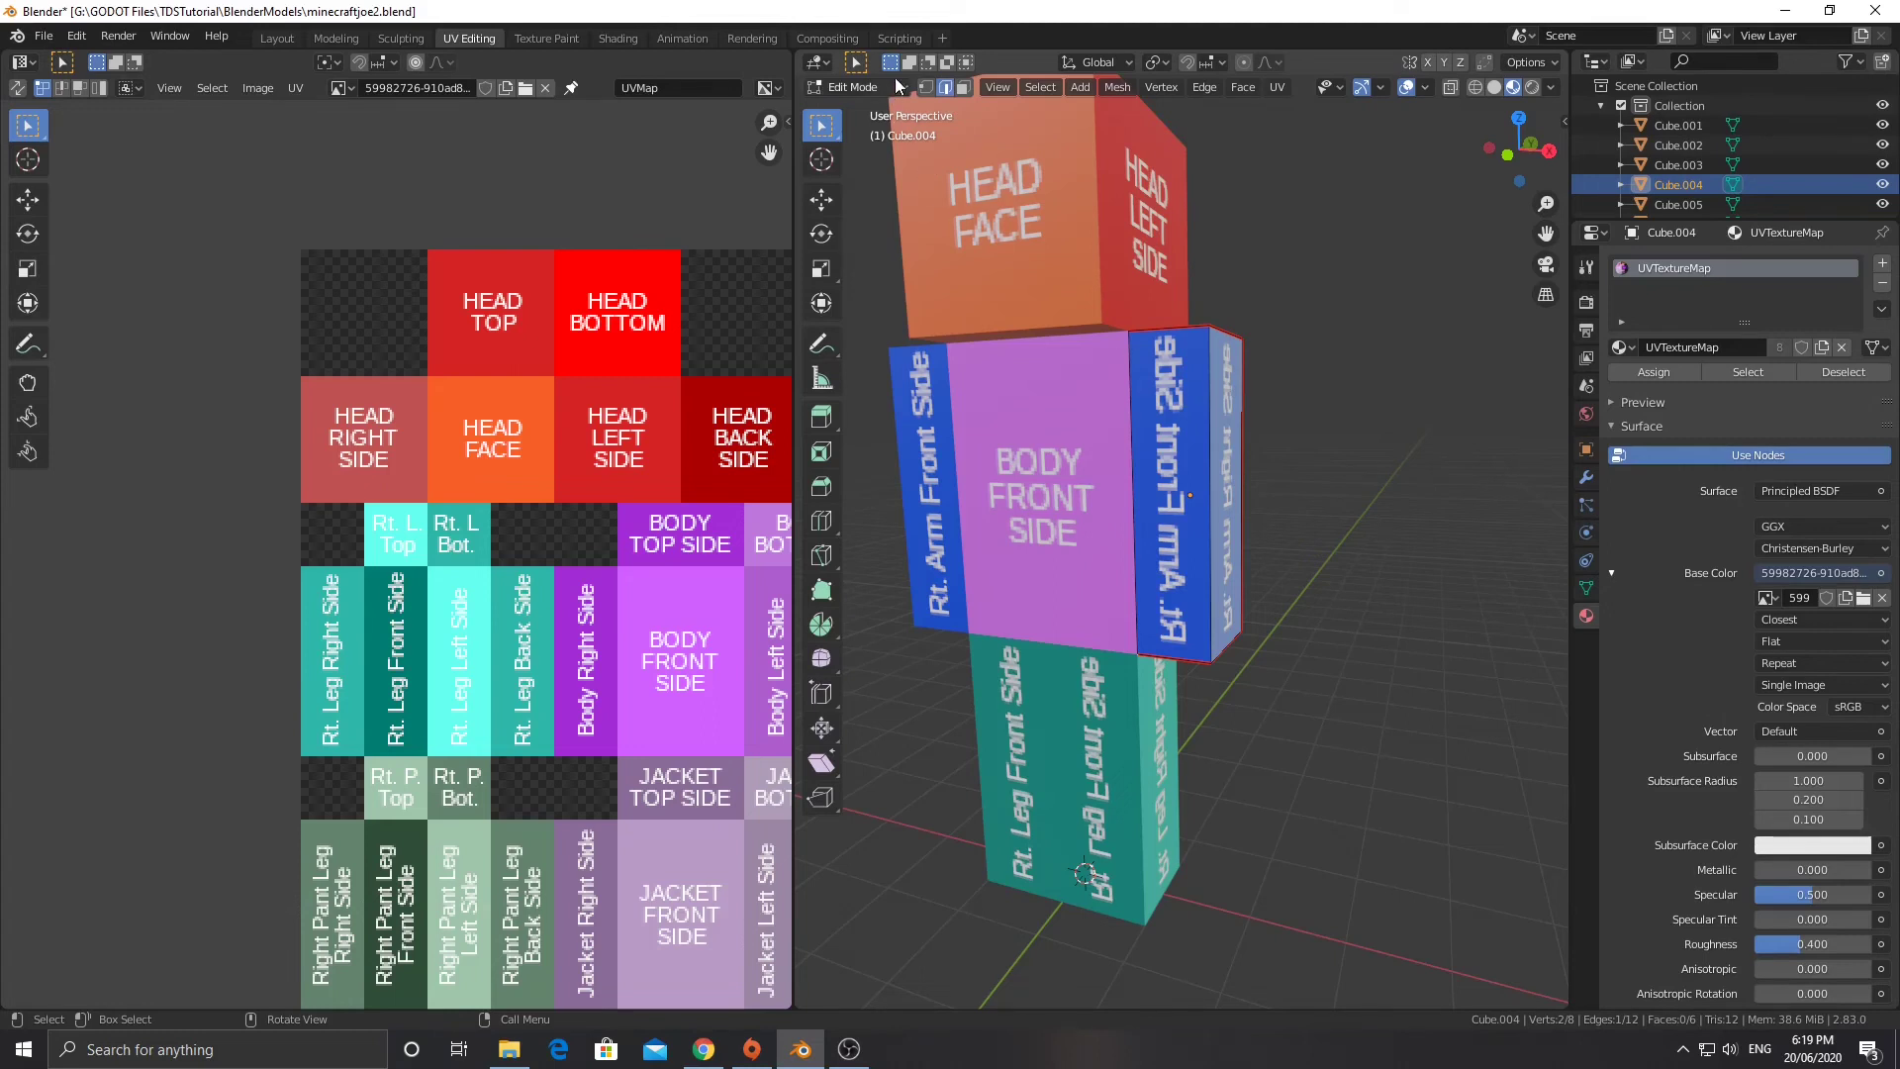
{"action": "key", "text": "ctrl+r"}
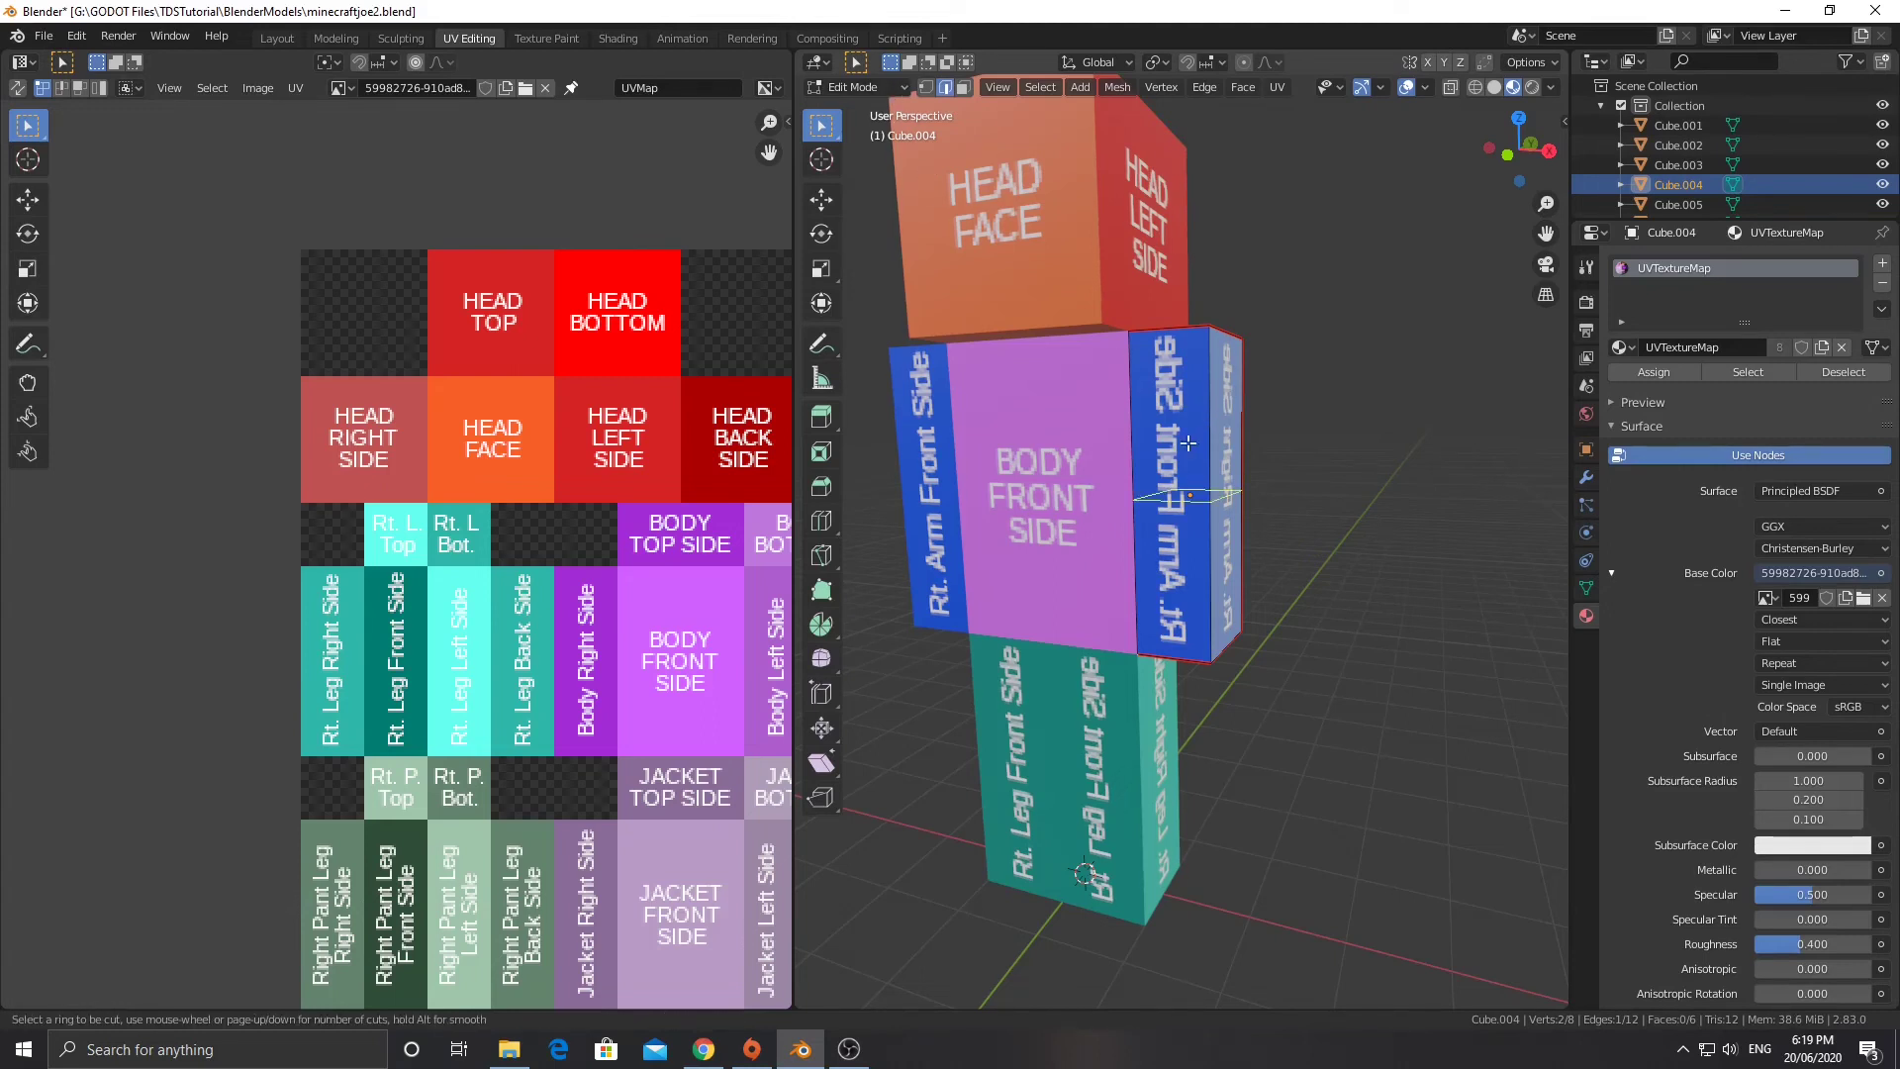
{"action": "scroll", "coordinate": [1188, 444], "scroll_direction": "up", "scroll_amount": 3}
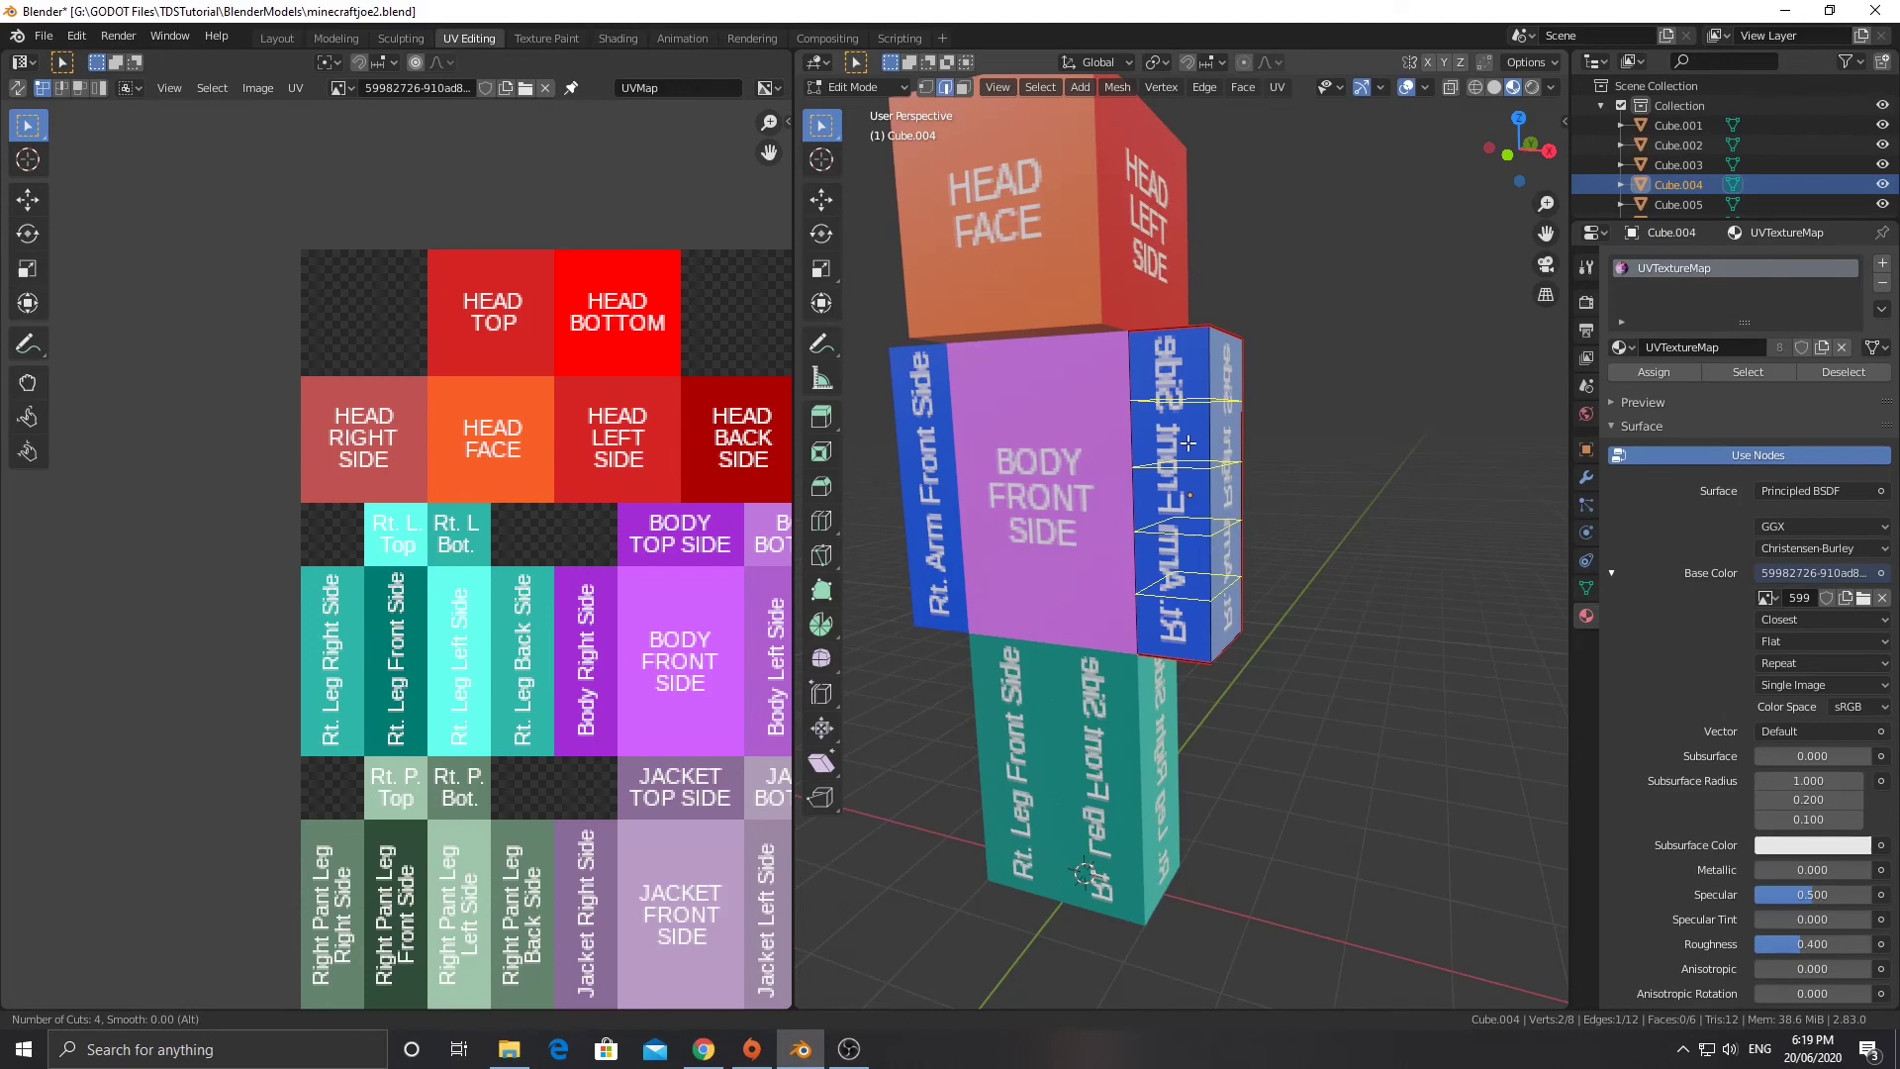
{"action": "scroll", "coordinate": [1188, 444], "scroll_direction": "up", "scroll_amount": 1}
{"action": "left_click", "coordinate": [1189, 443]}
{"action": "right_click", "coordinate": [1189, 444]}
{"action": "key", "text": "Tab"}
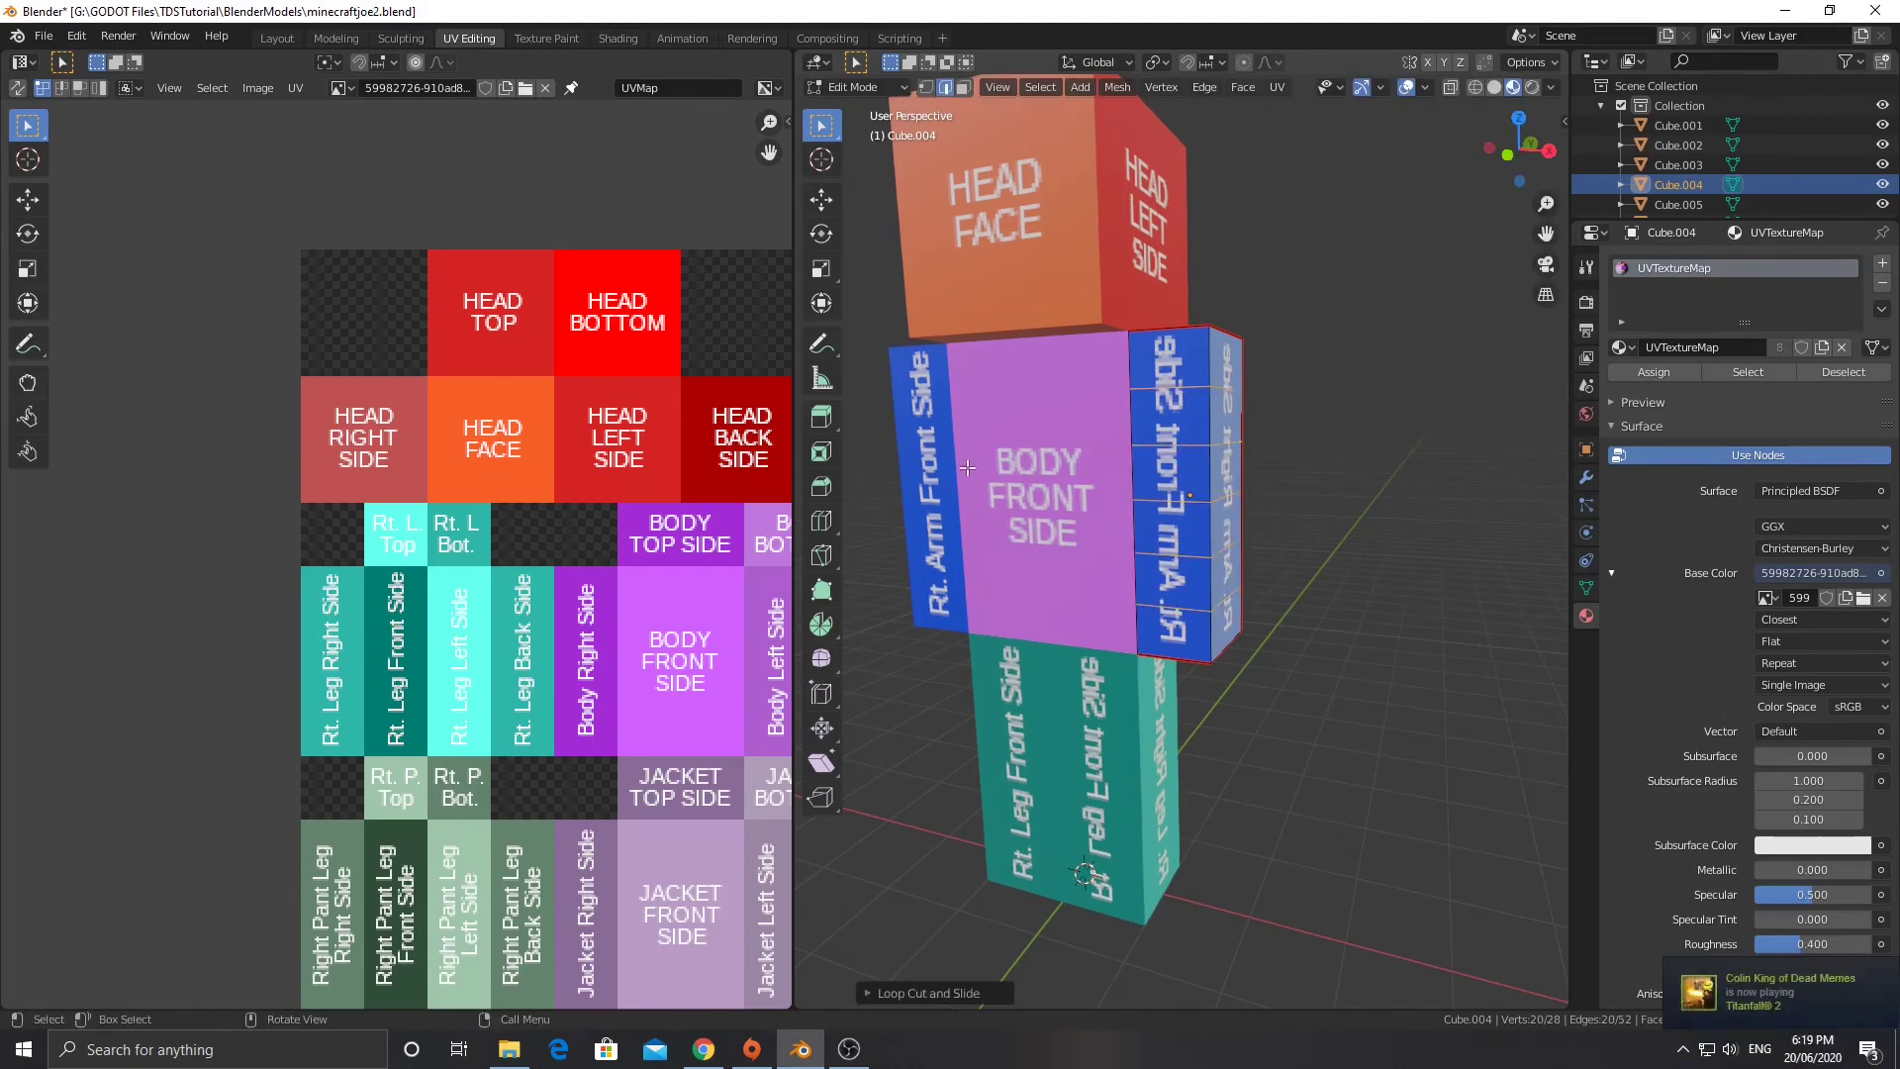
{"action": "left_click", "coordinate": [928, 426]}
{"action": "key", "text": "Tab"}
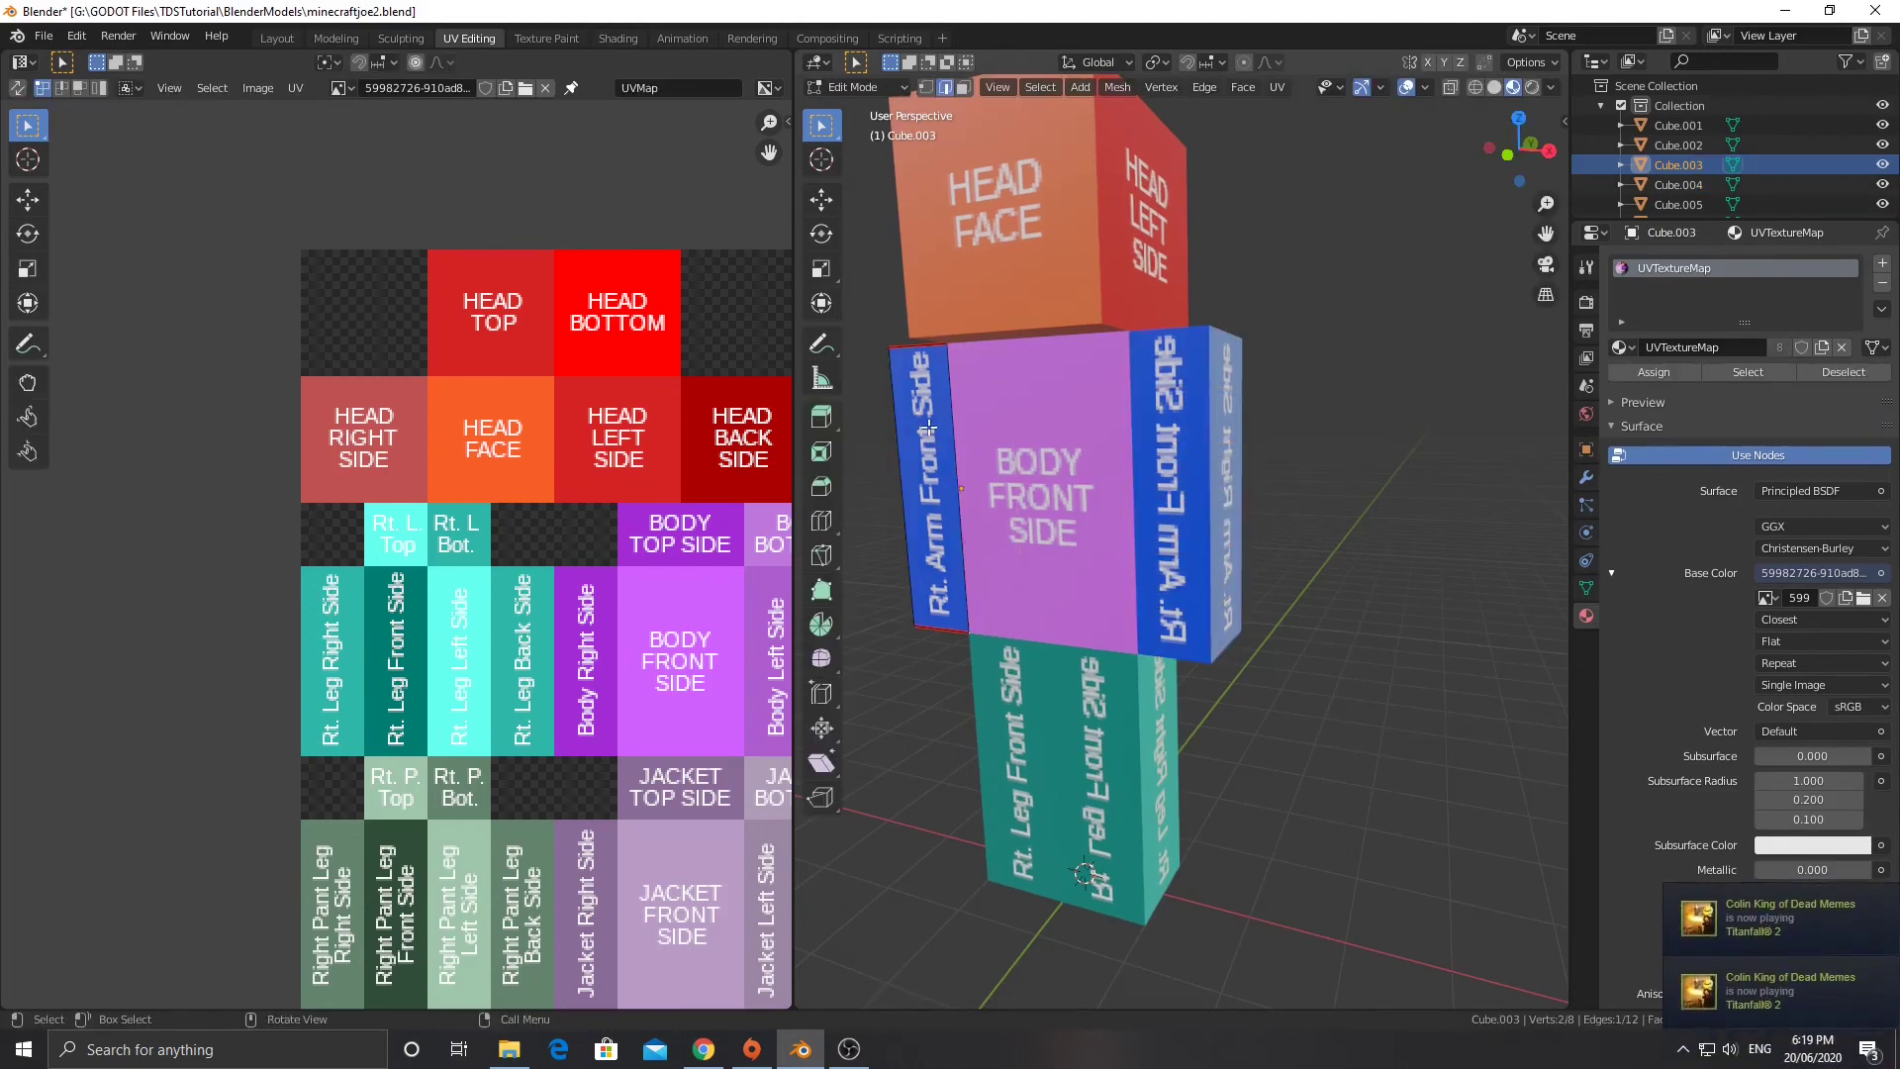
{"action": "key", "text": "ctrl+r"}
{"action": "left_click", "coordinate": [928, 426]}
{"action": "right_click", "coordinate": [929, 427]}
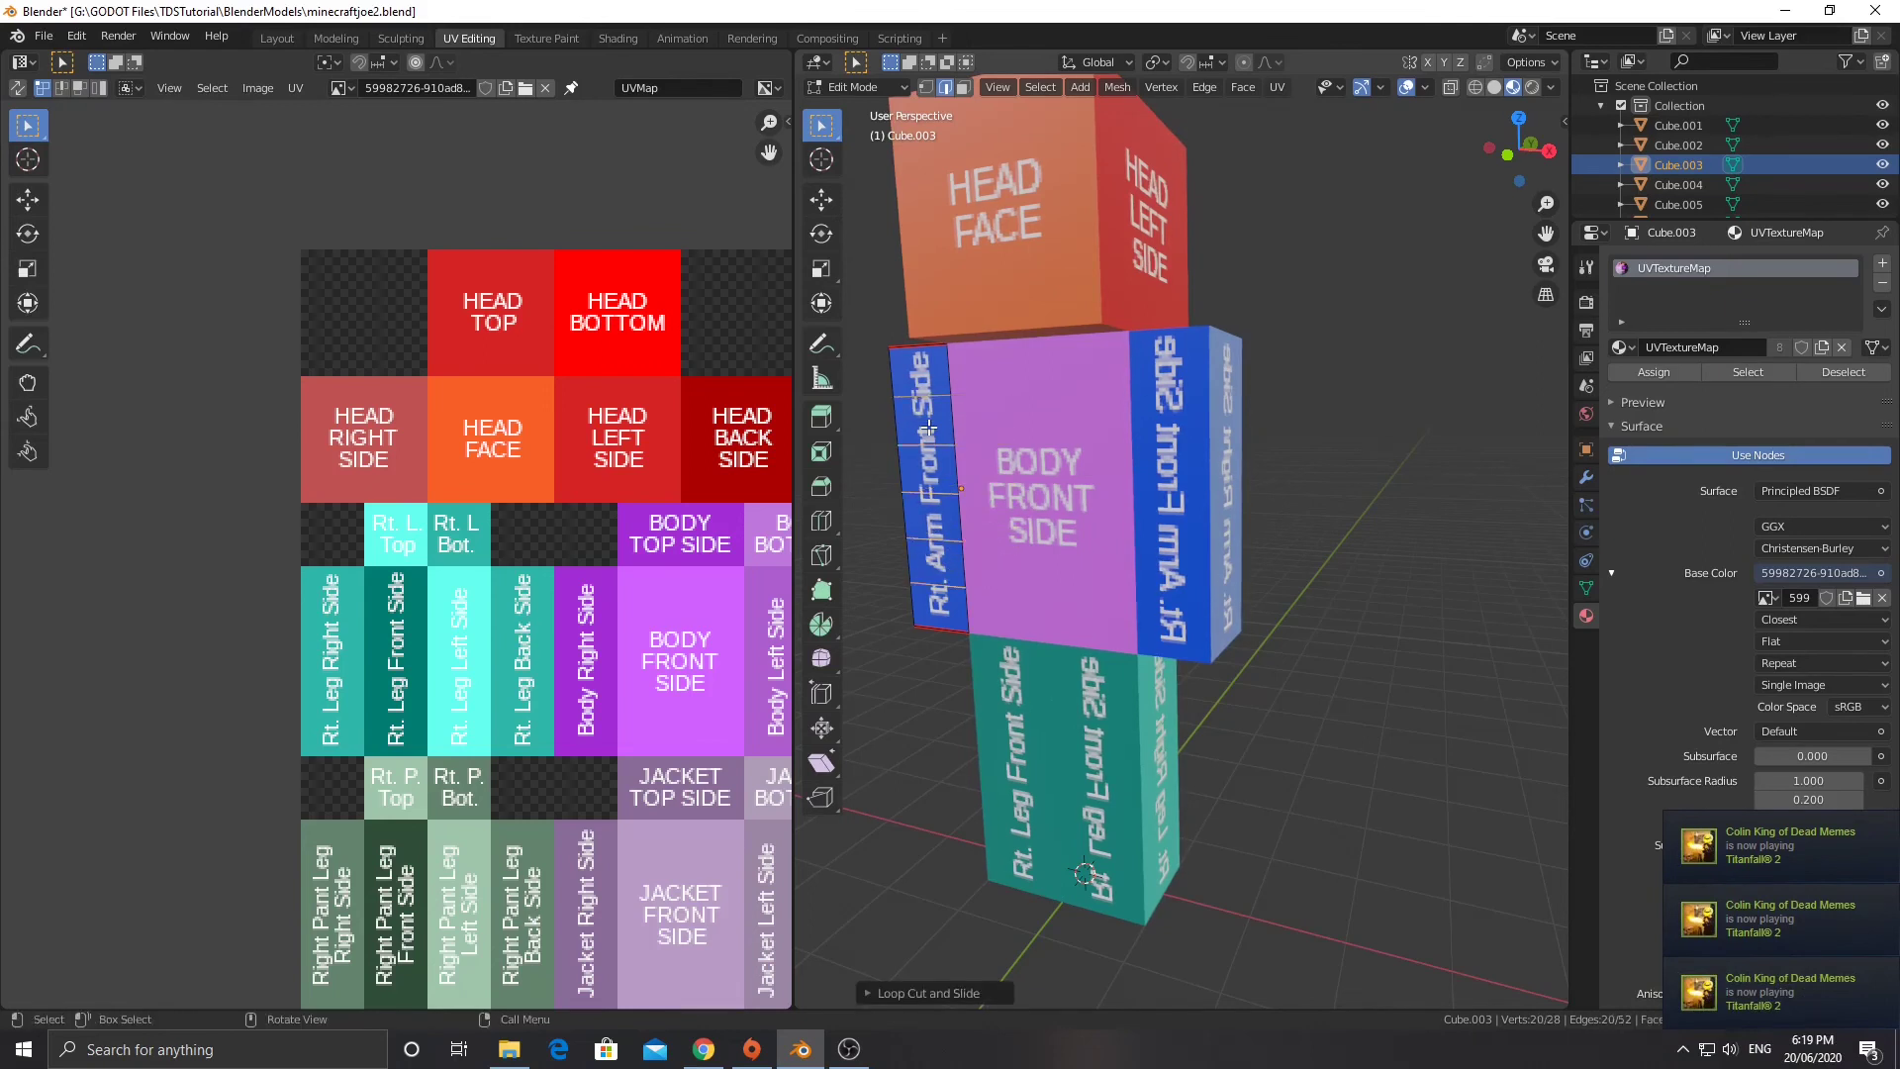
{"action": "key", "text": "Tab"}
Add five evenly spaced loop cuts to each leg block, then return to Object Mode.
{"action": "left_click", "coordinate": [1100, 732]}
{"action": "key", "text": "Tab"}
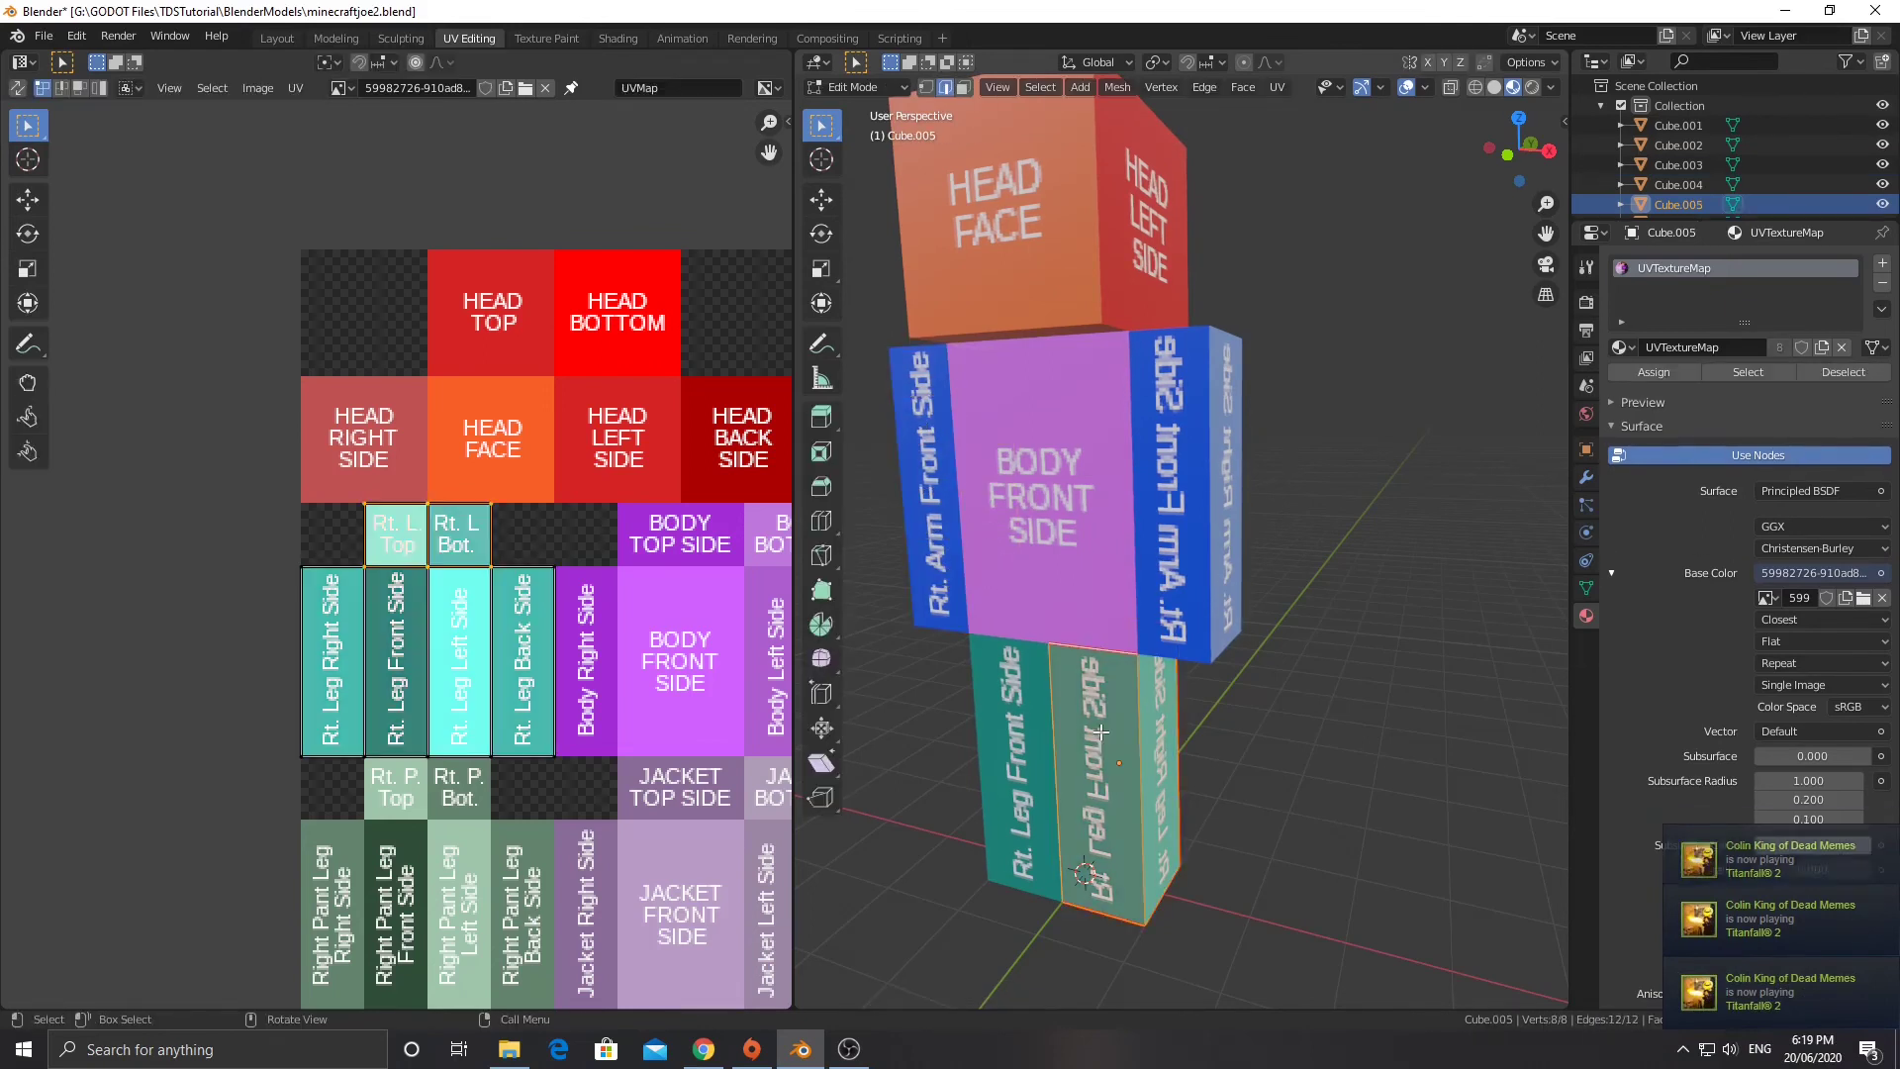
{"action": "key", "text": "ctrl+r"}
{"action": "scroll", "coordinate": [1108, 742], "scroll_direction": "up", "scroll_amount": 3}
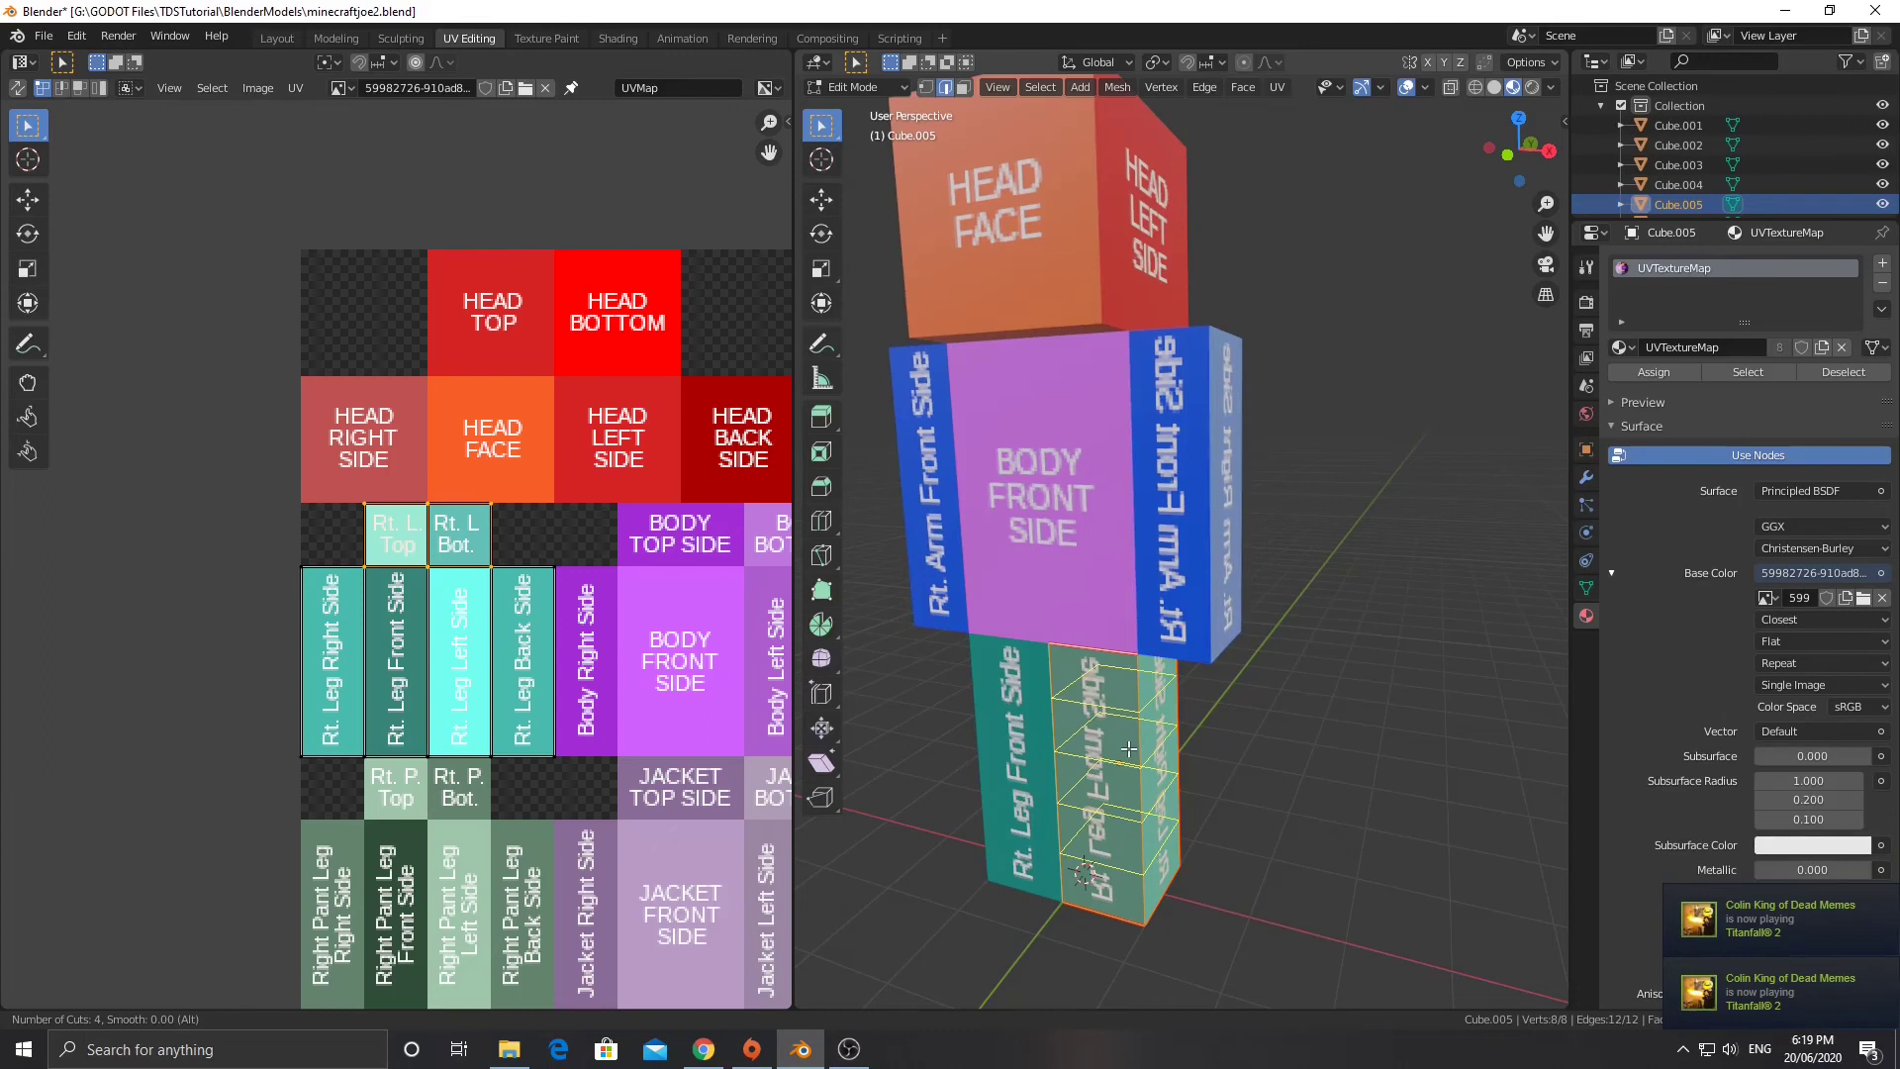
{"action": "left_click", "coordinate": [1121, 750]}
{"action": "right_click", "coordinate": [1121, 750]}
{"action": "key", "text": "Tab"}
{"action": "left_click", "coordinate": [1024, 740]}
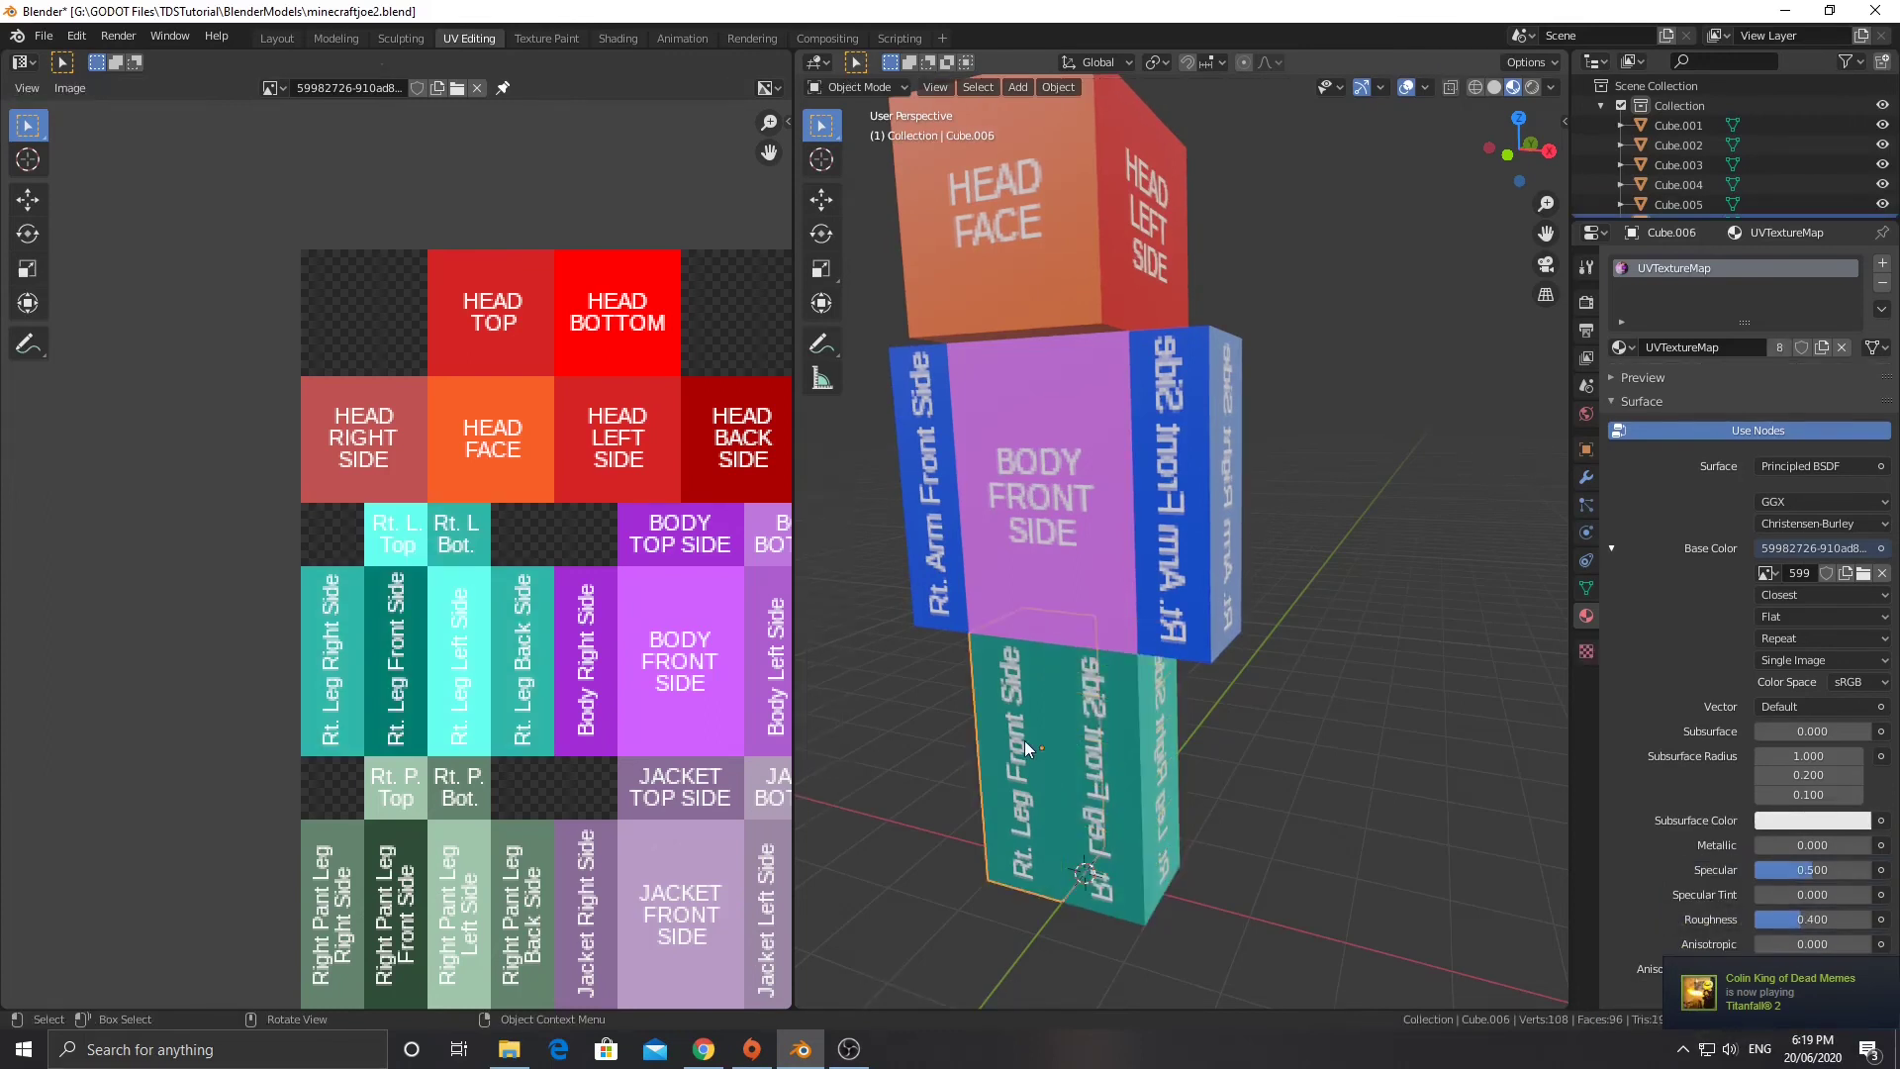
{"action": "key", "text": "Tab"}
{"action": "key", "text": "ctrl+r"}
{"action": "scroll", "coordinate": [1025, 741], "scroll_direction": "up", "scroll_amount": 3}
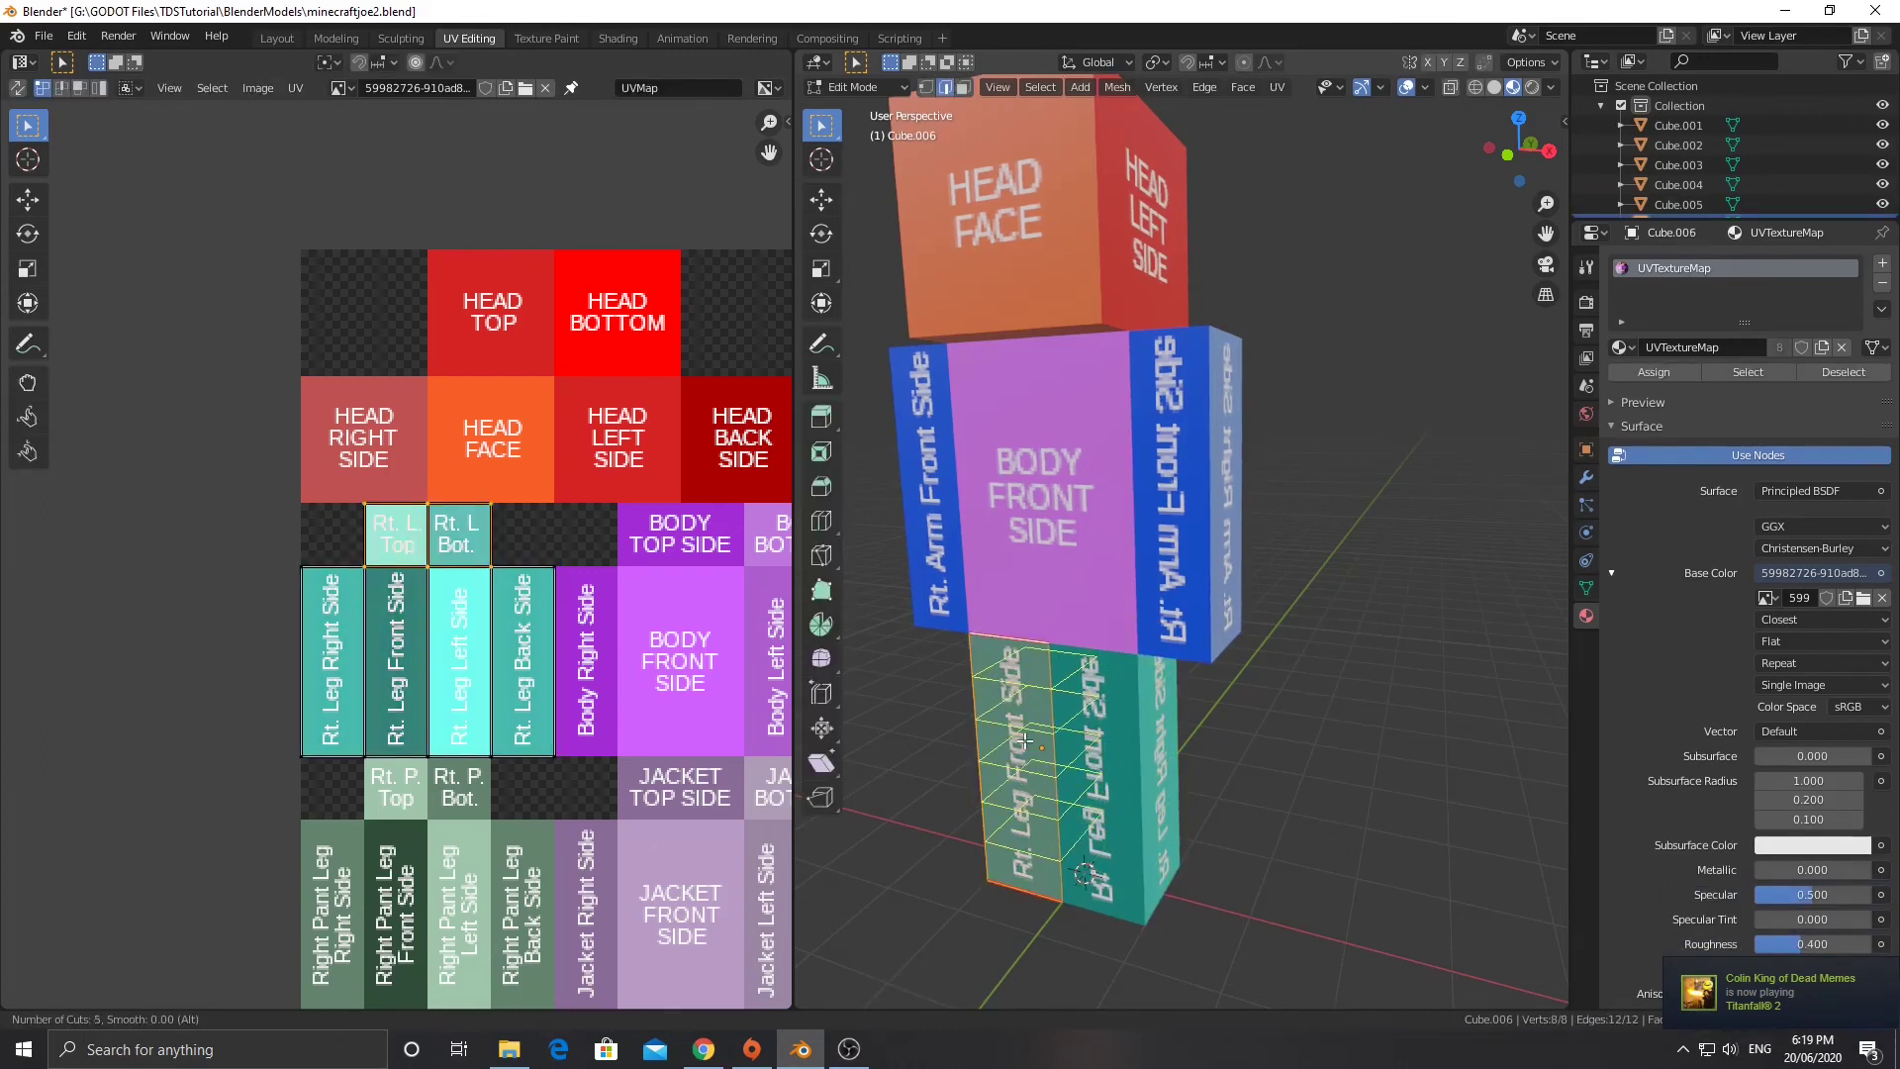
{"action": "left_click", "coordinate": [1024, 743]}
{"action": "right_click", "coordinate": [1024, 742]}
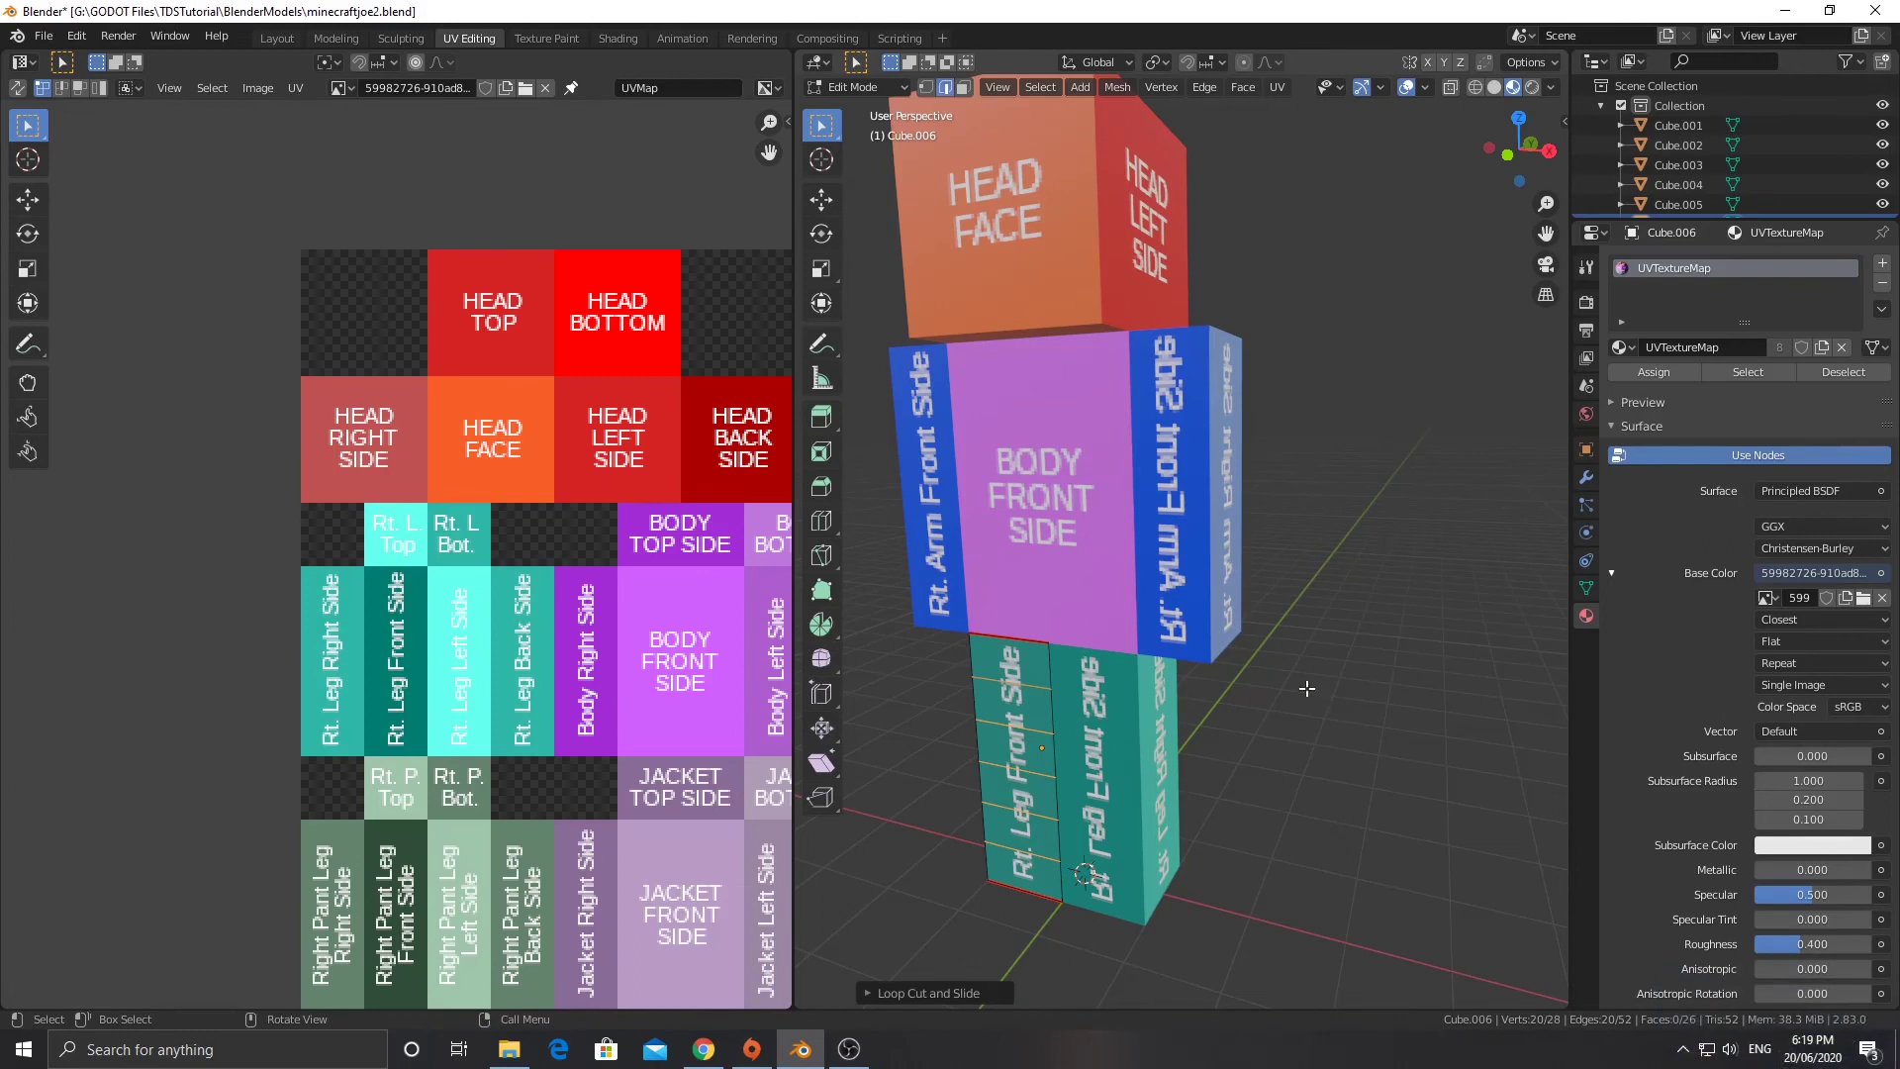
{"action": "middle_click_drag", "start_coordinate": [1195, 367], "coordinate": [1168, 525]}
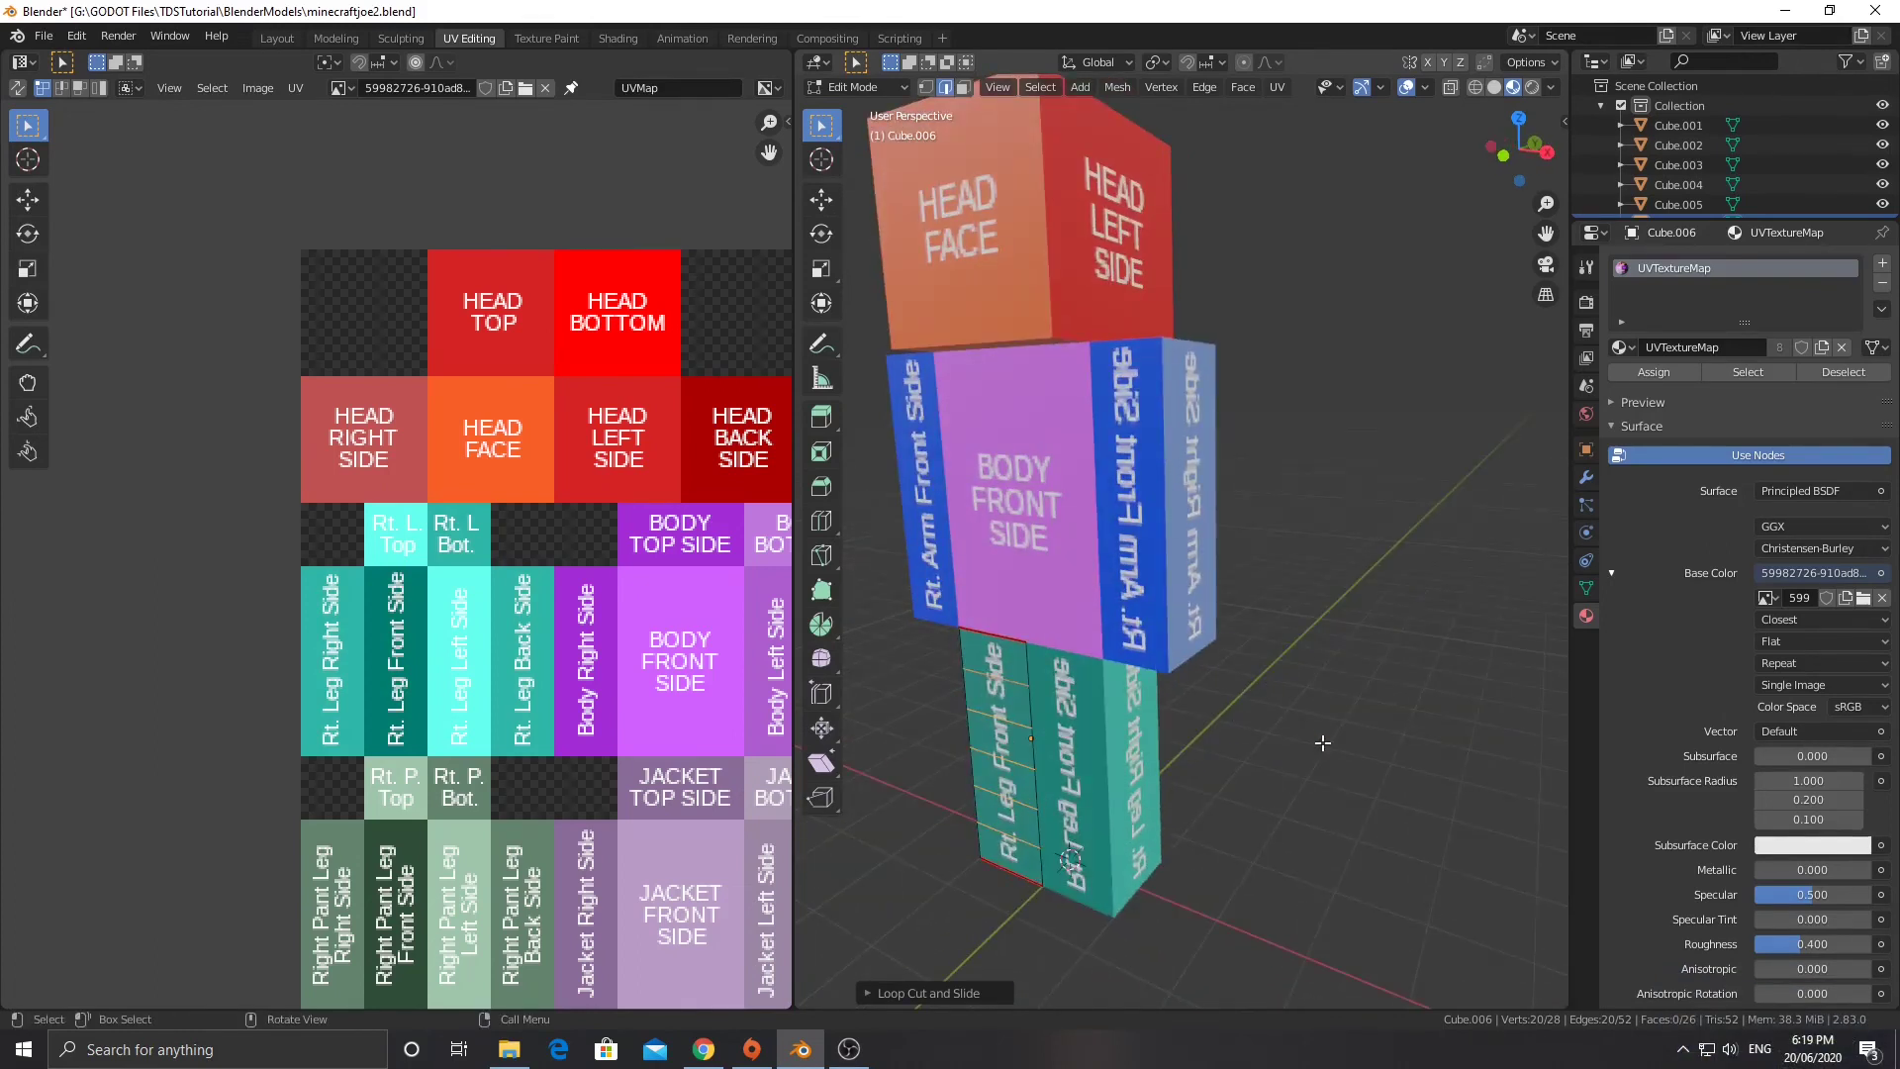
{"action": "left_click", "coordinate": [1173, 547]}
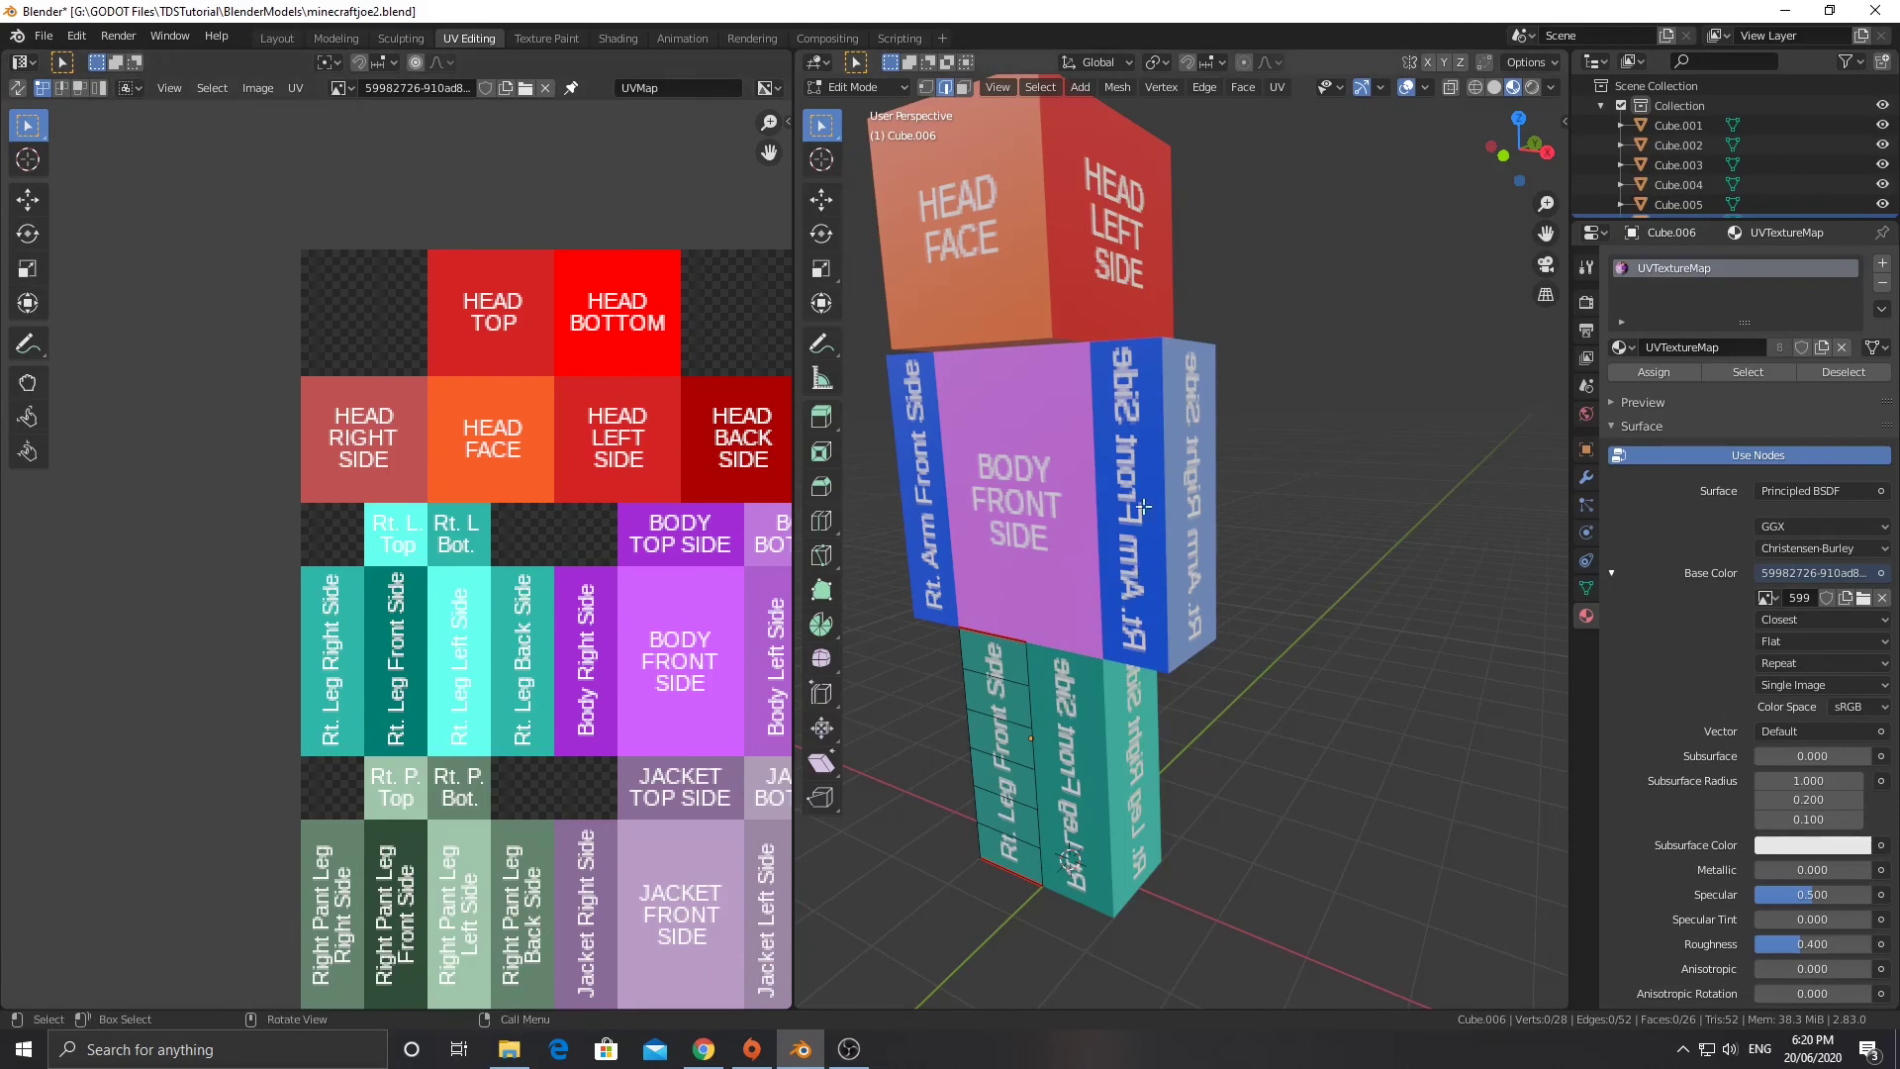
{"action": "middle_click_drag", "start_coordinate": [1155, 564], "coordinate": [1233, 769]}
{"action": "key", "text": "Tab"}
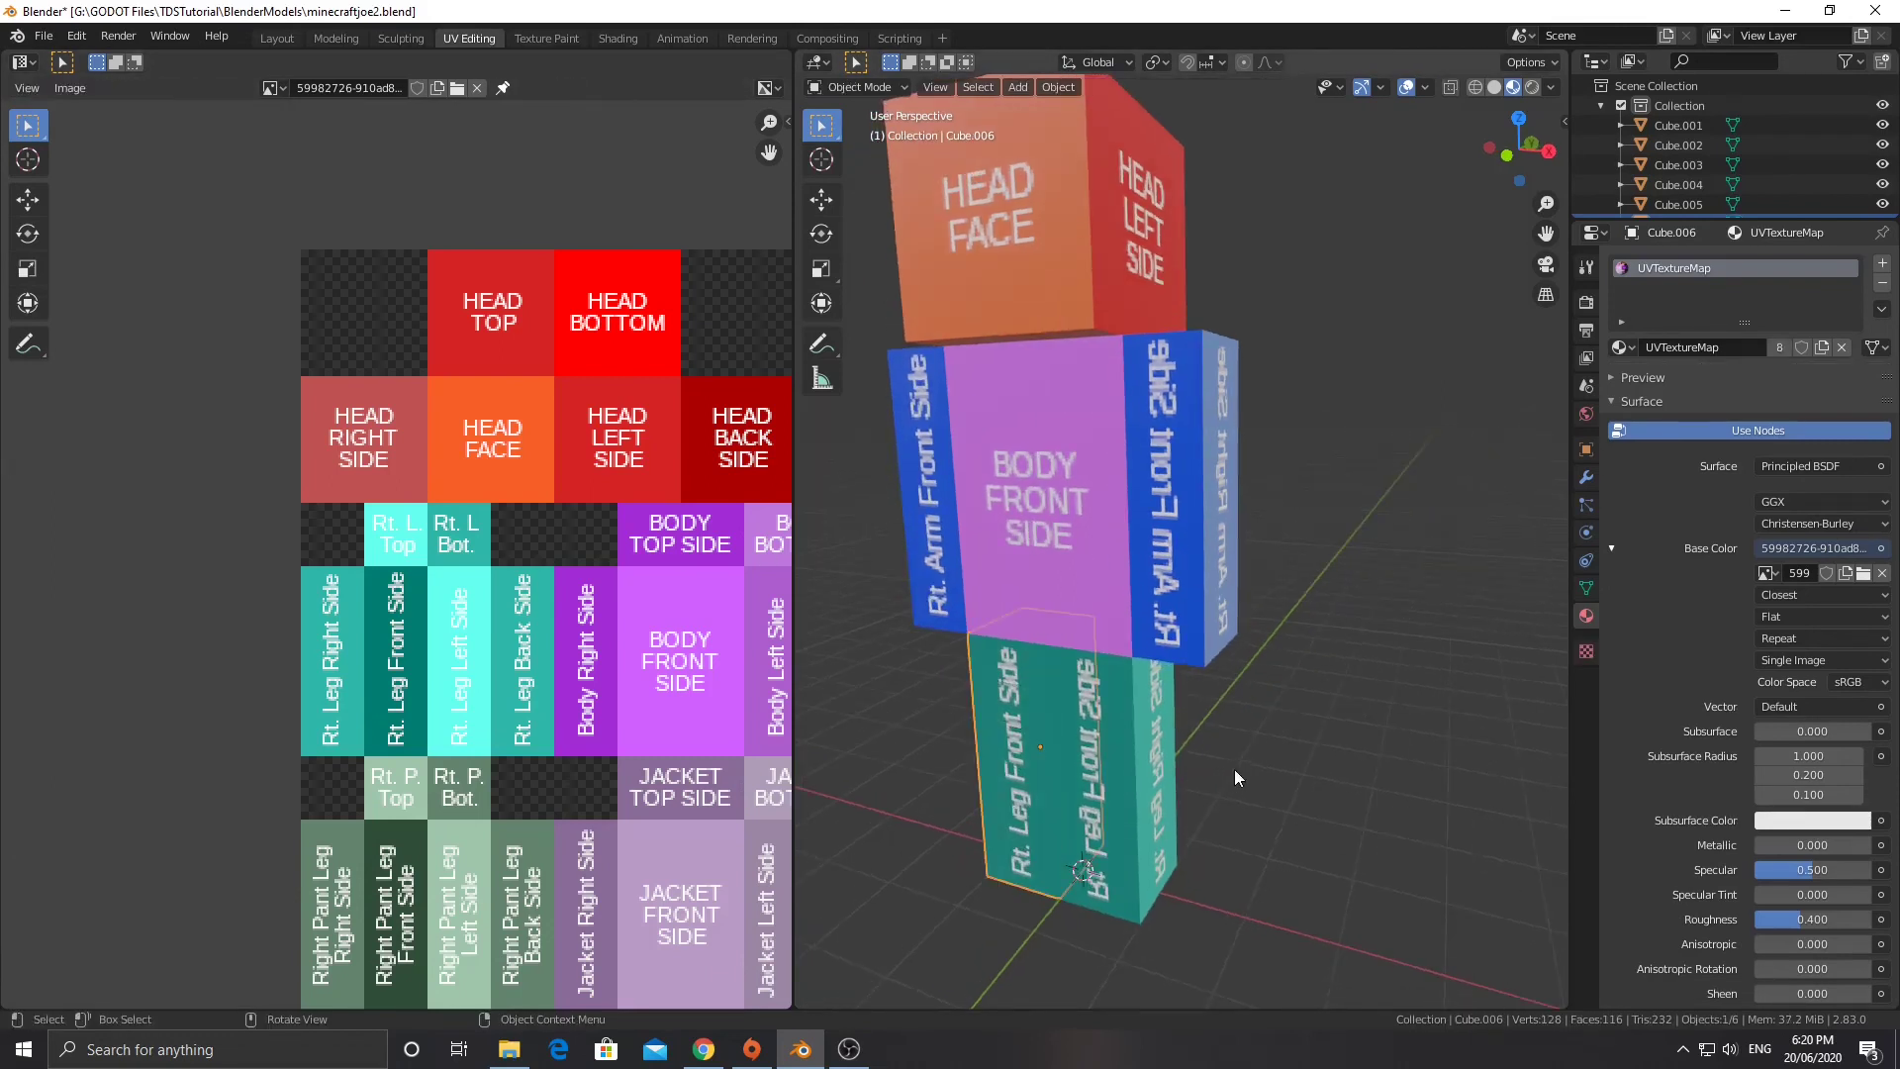
Swap the Base Color image for military_11394_skin.png from Downloads and view the whole character.
{"action": "middle_click_drag", "start_coordinate": [1027, 698], "coordinate": [1130, 645]}
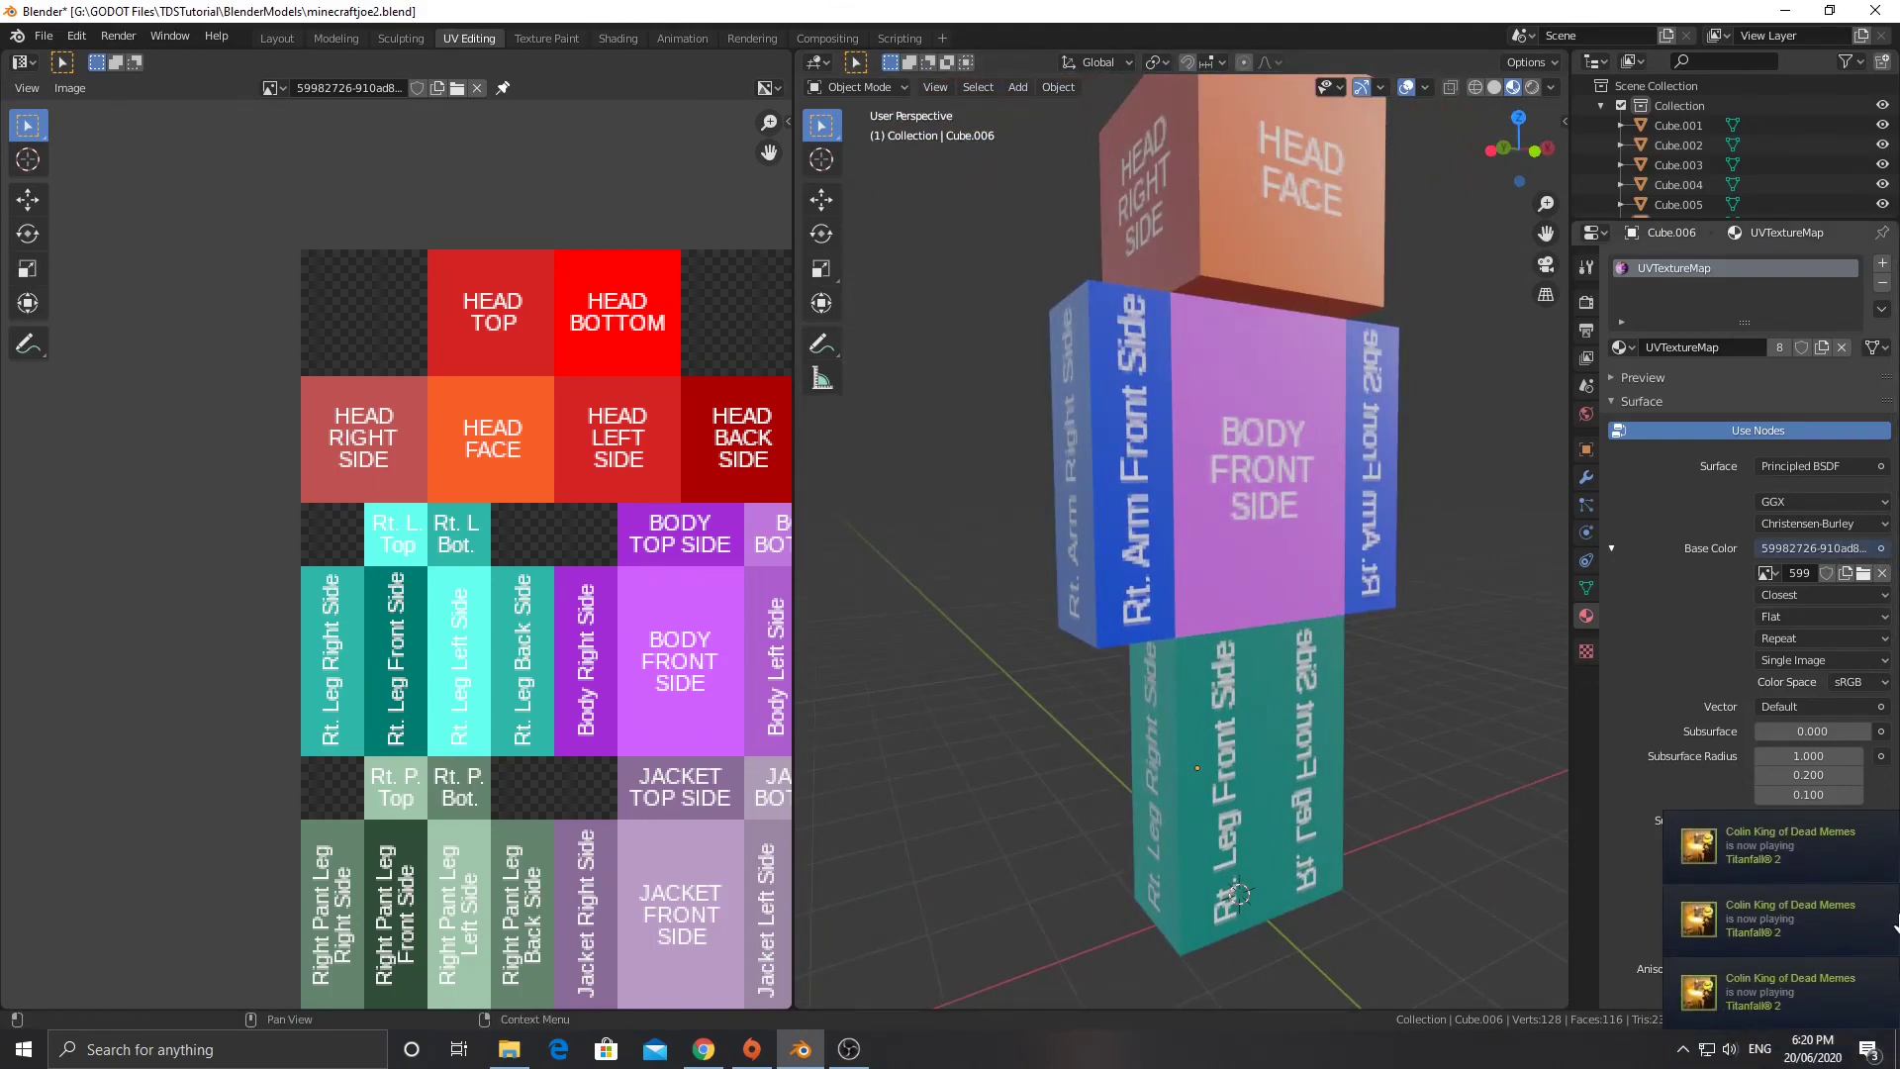
{"action": "left_click", "coordinate": [1881, 573]}
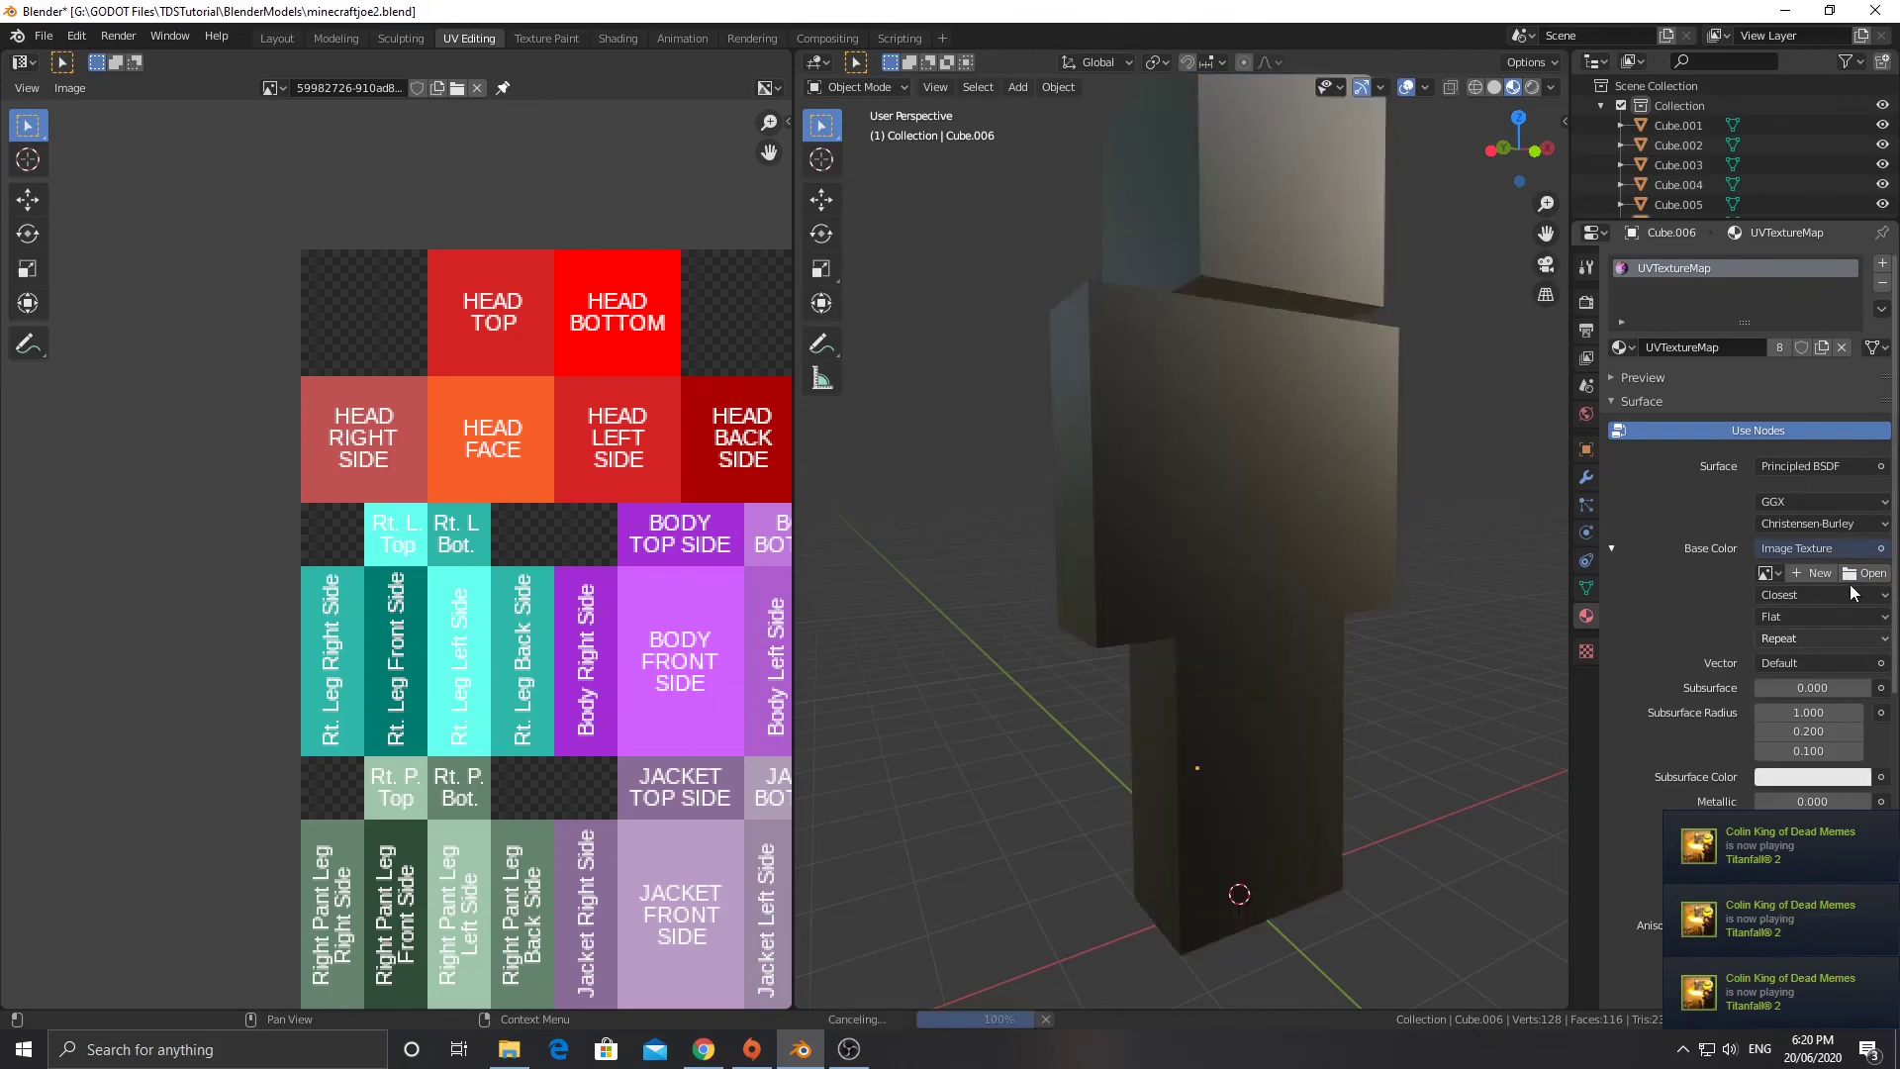
{"action": "left_click", "coordinate": [1865, 574]}
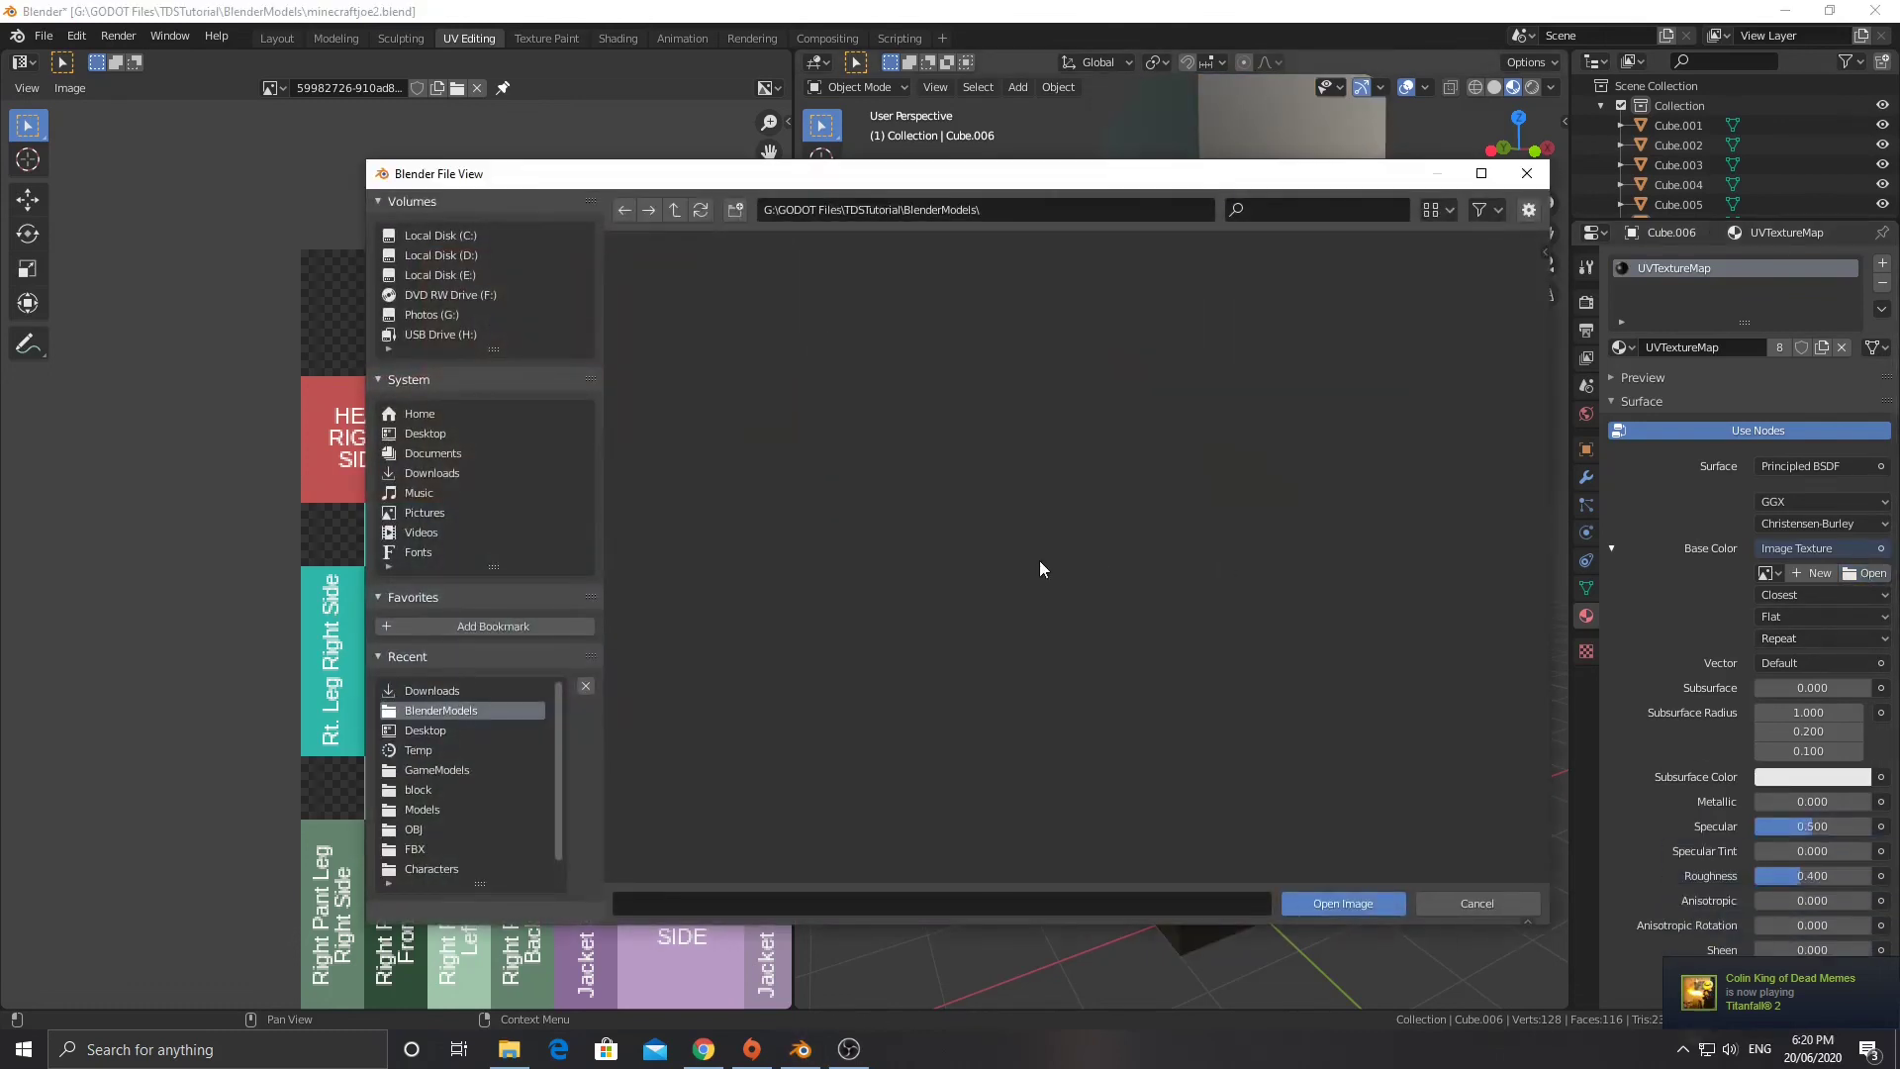
{"action": "left_click", "coordinate": [431, 472]}
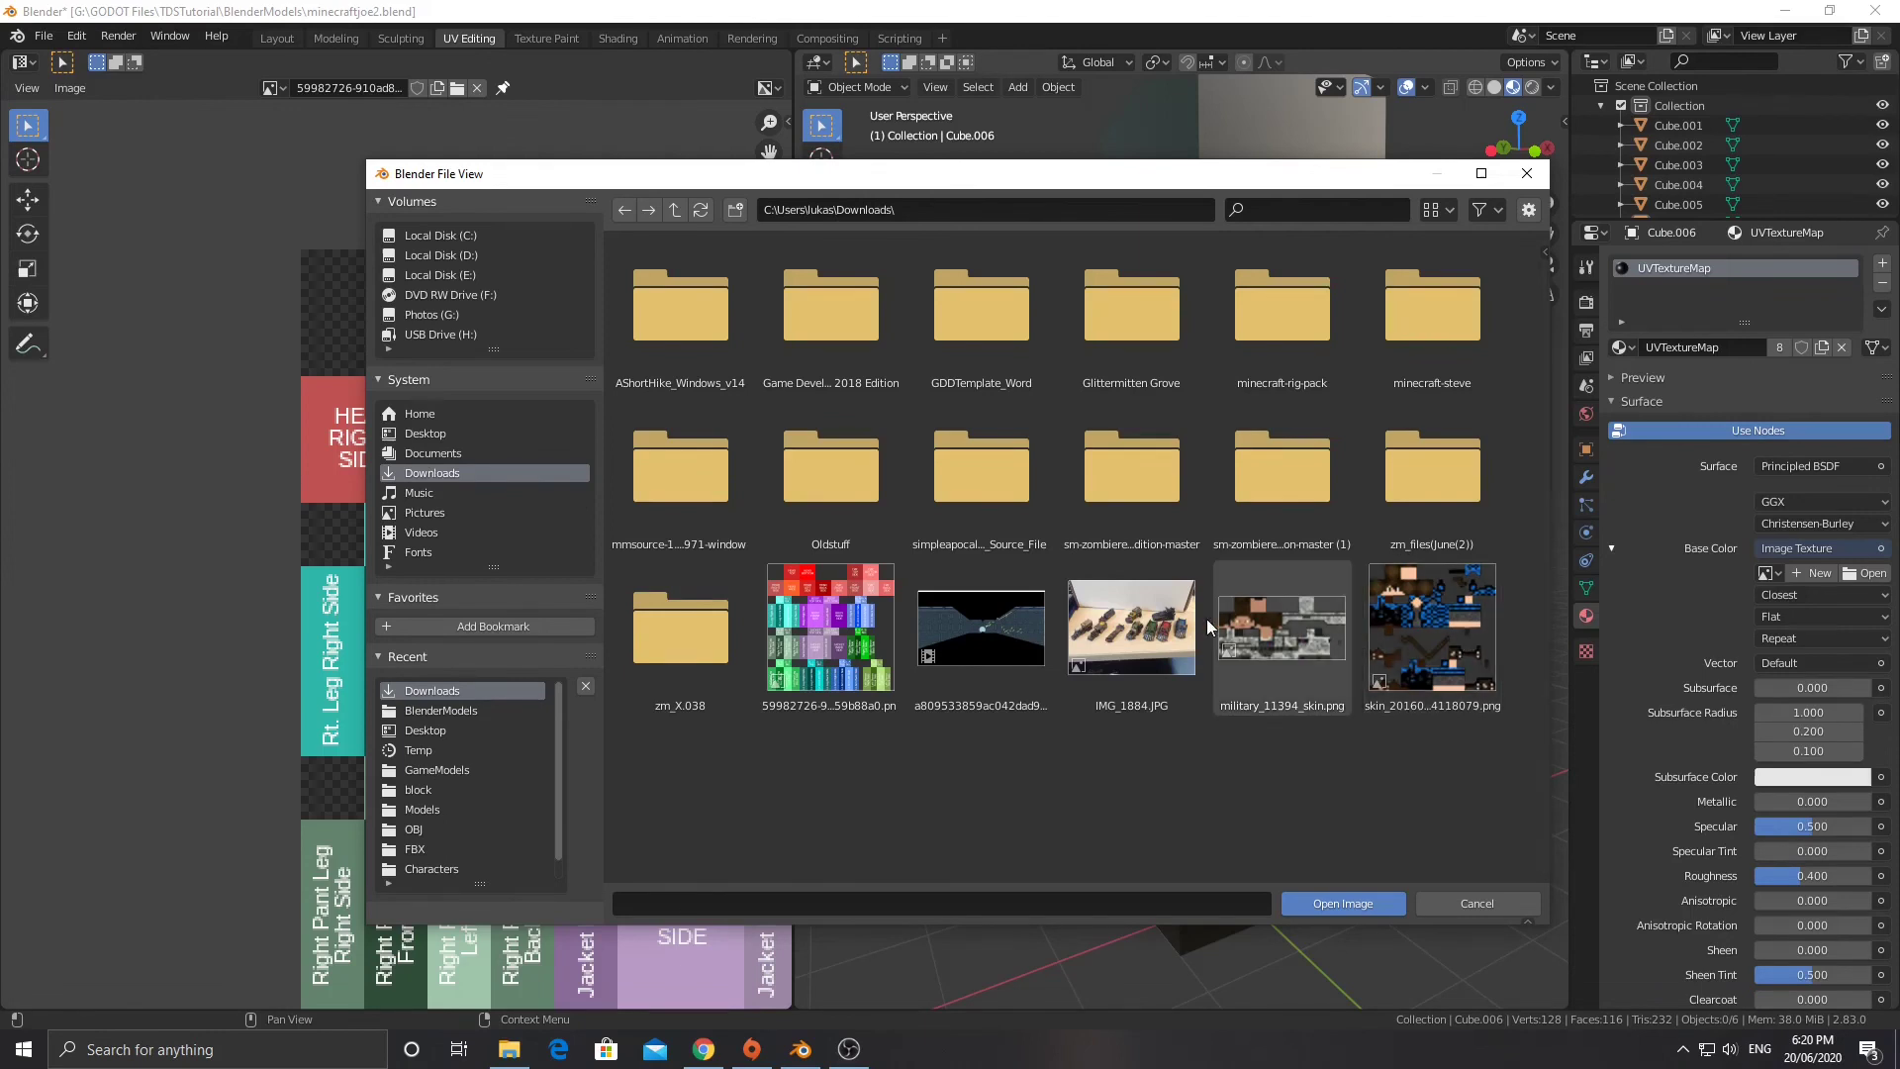
{"action": "double_click", "coordinate": [1263, 643]}
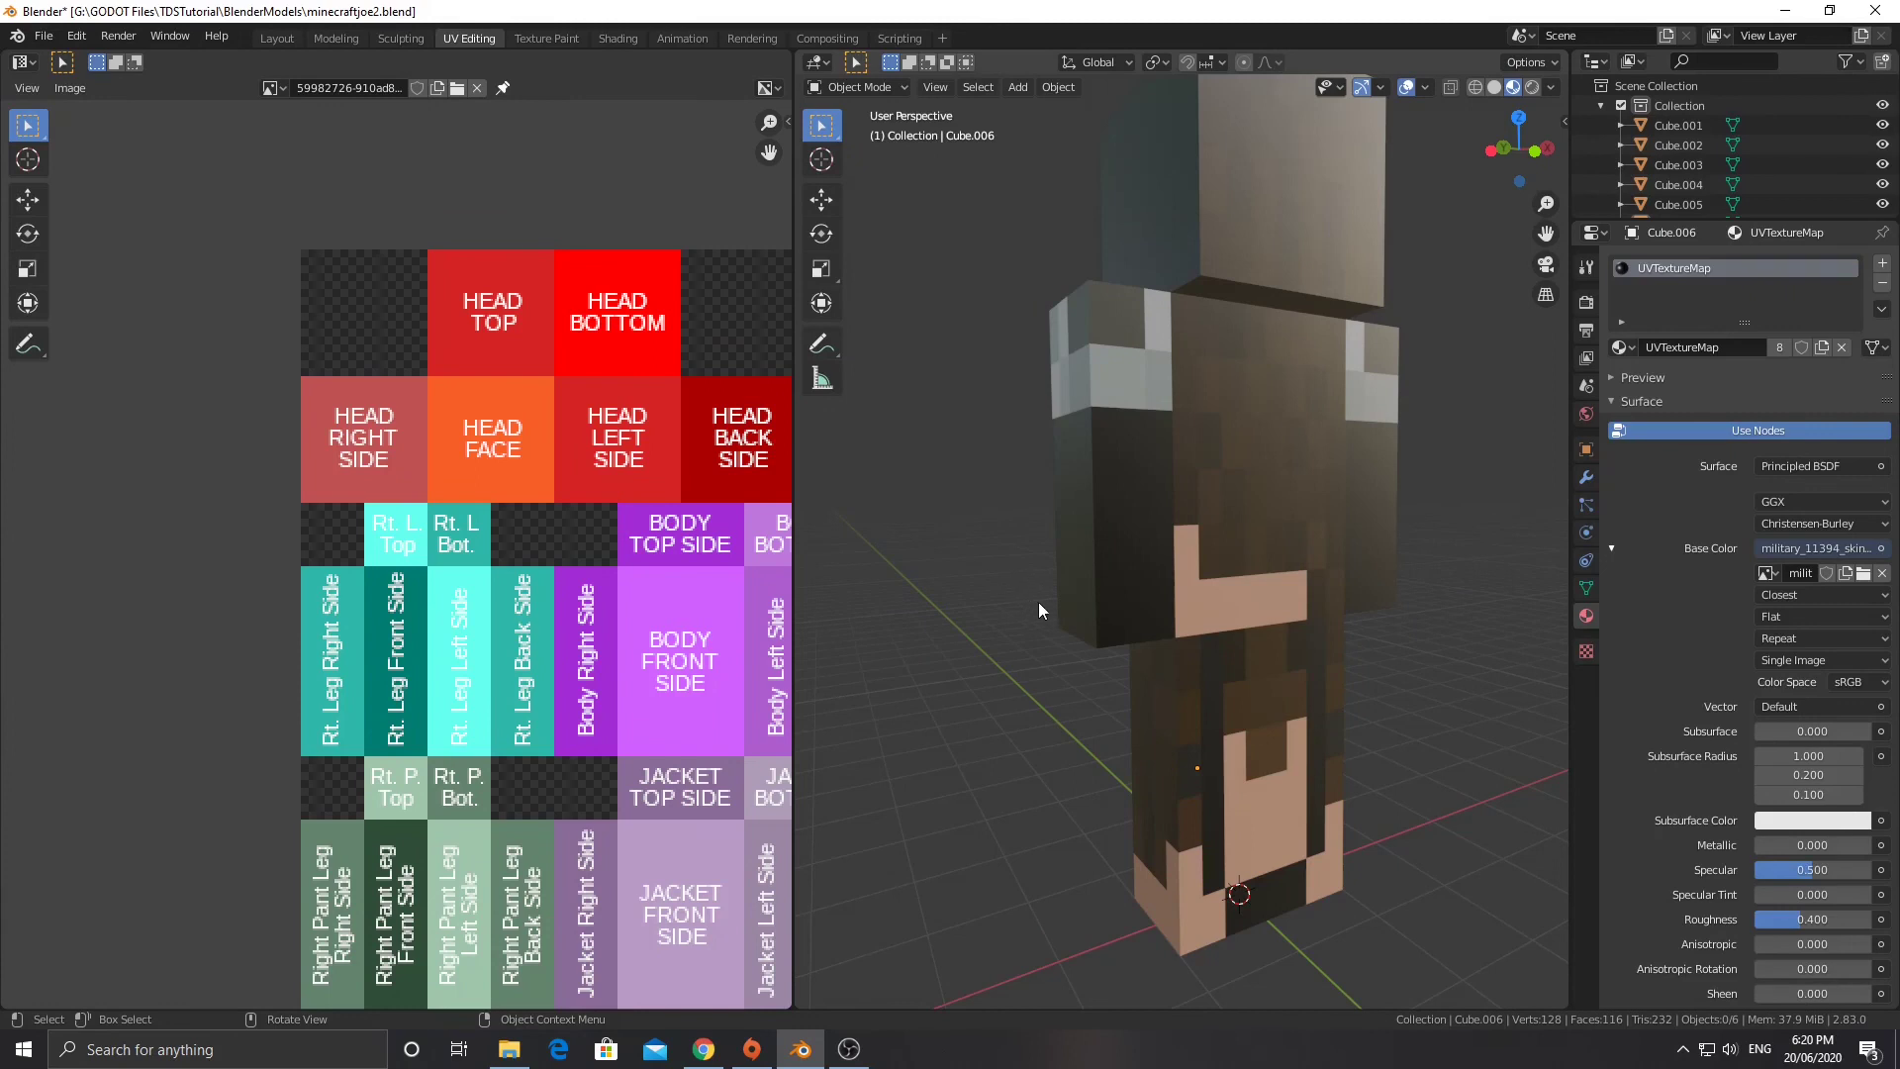
{"action": "scroll", "coordinate": [1096, 604], "scroll_direction": "down", "scroll_amount": 2}
{"action": "middle_click_drag", "start_coordinate": [1326, 584], "coordinate": [871, 584]}
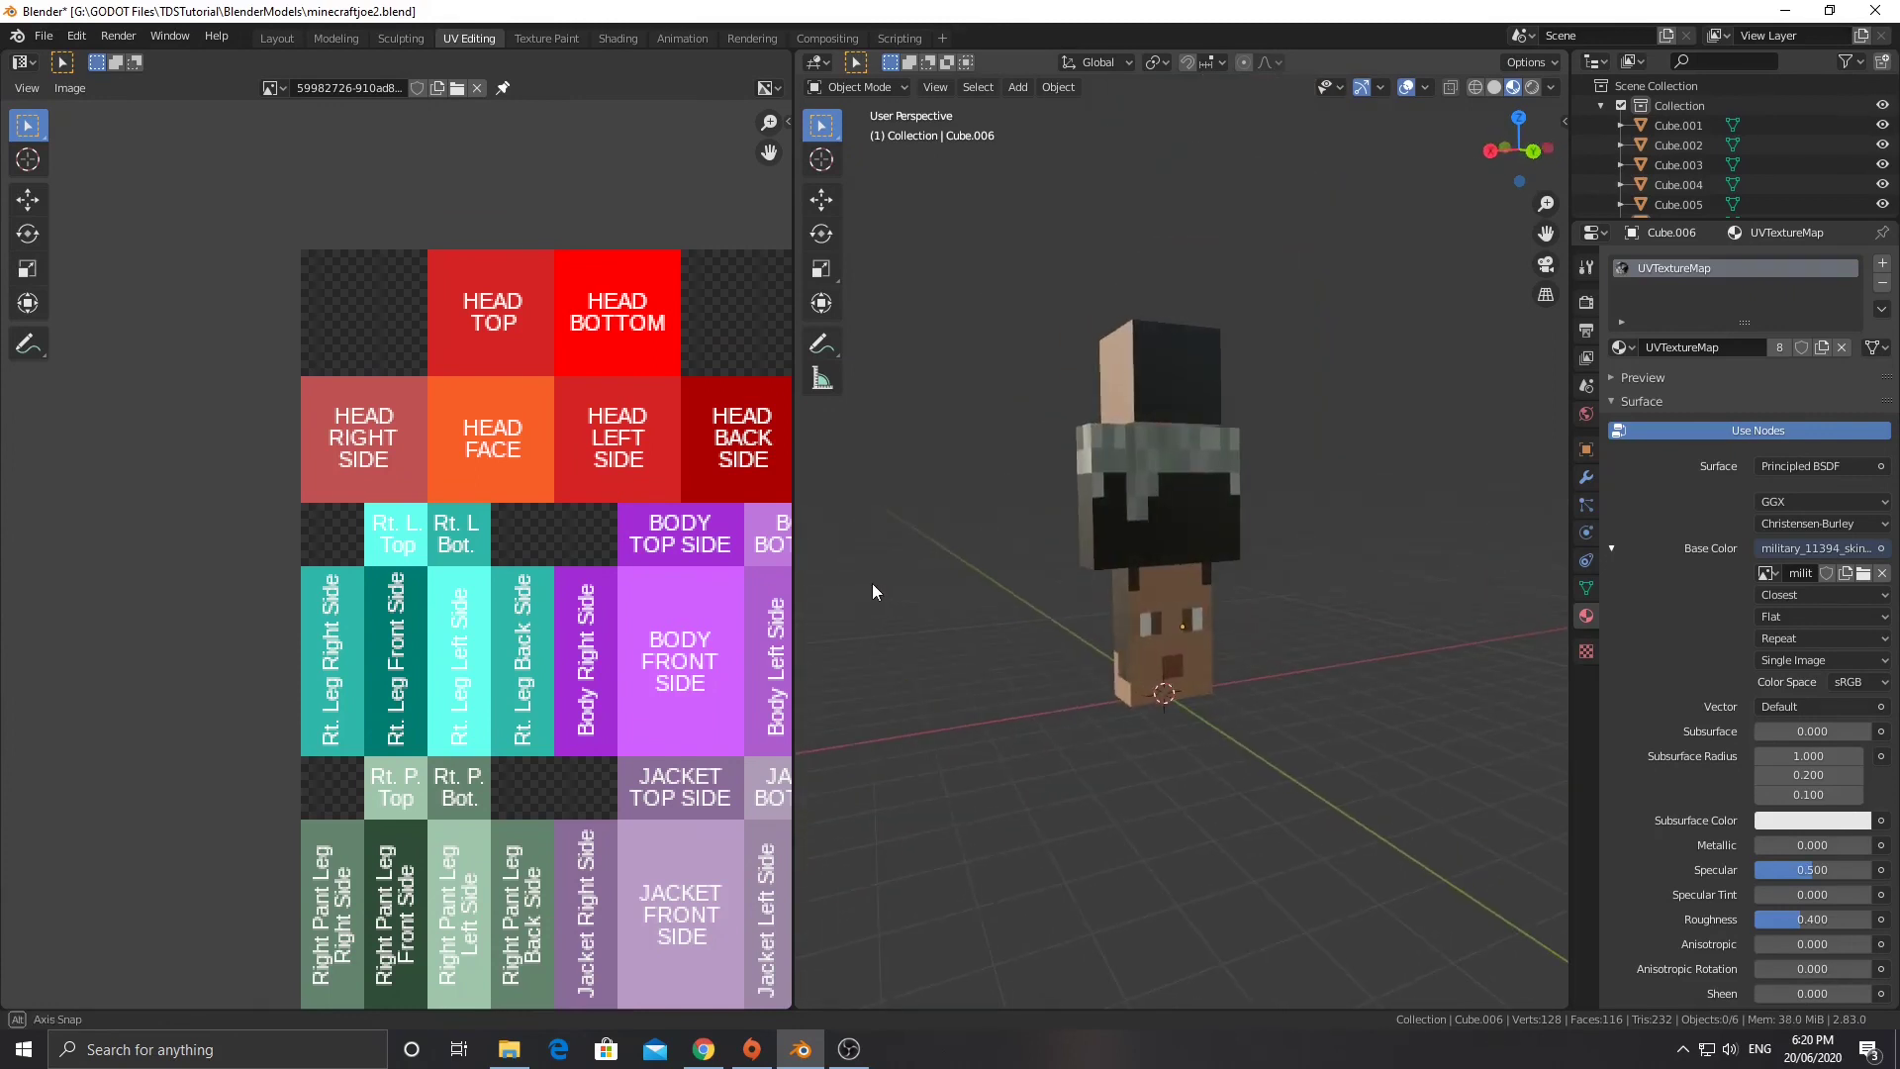
Load the skin_2016 PNG from Downloads as Base Color, replacing the military skin.
{"action": "left_click", "coordinate": [1882, 574]}
{"action": "left_click", "coordinate": [1860, 573]}
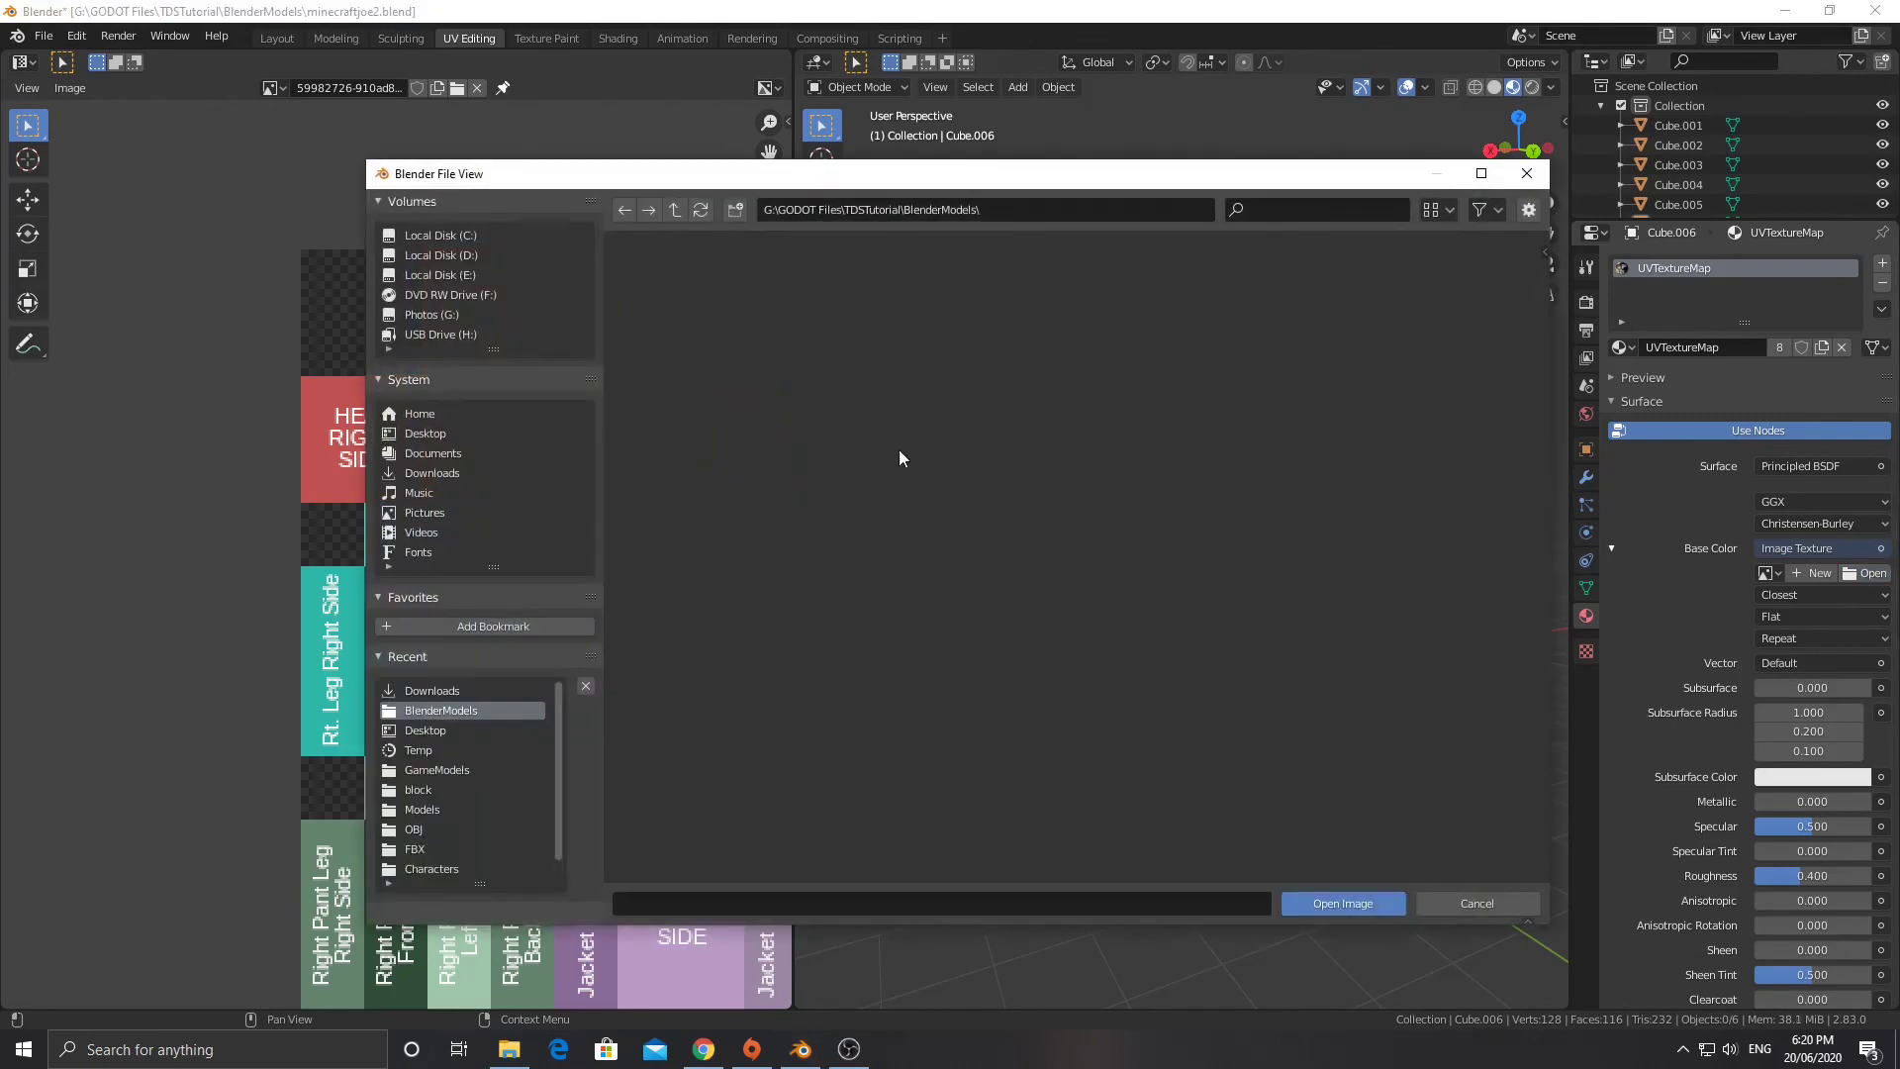
{"action": "left_click", "coordinate": [435, 471]}
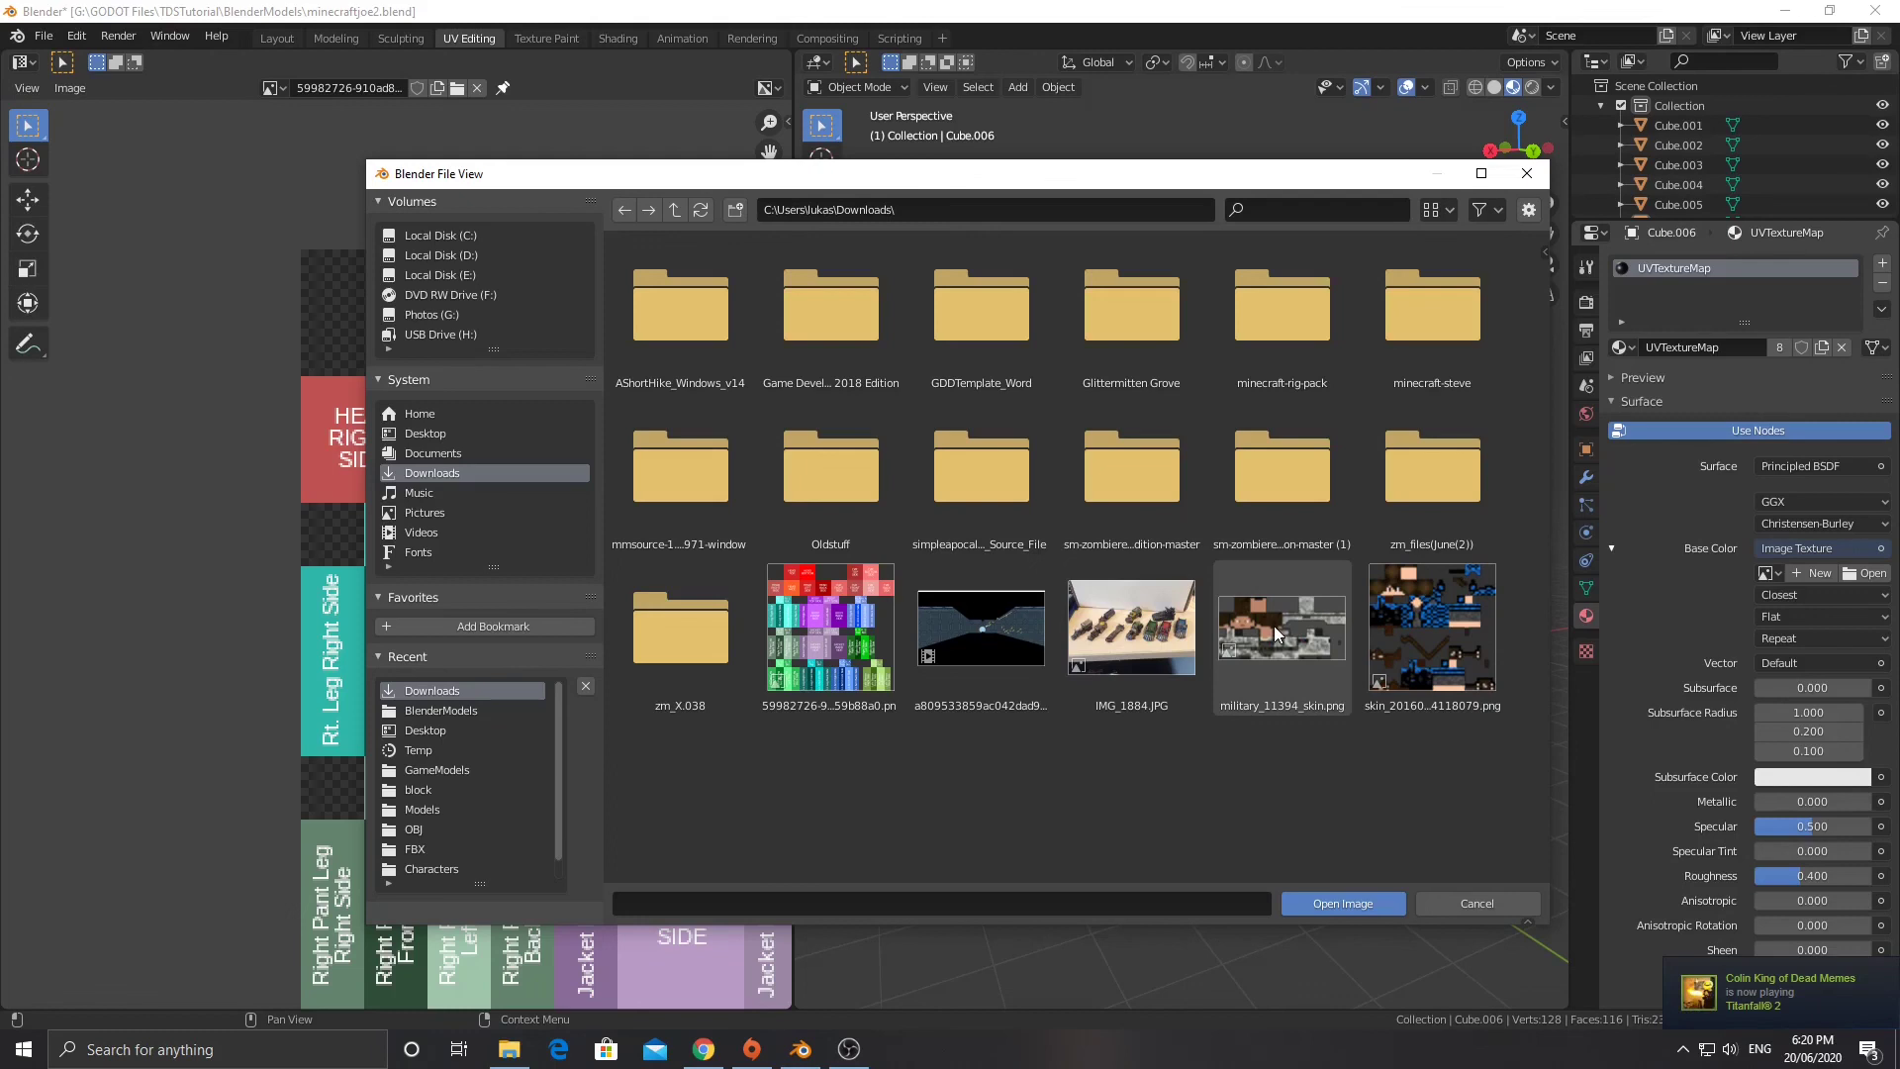
{"action": "double_click", "coordinate": [1459, 622]}
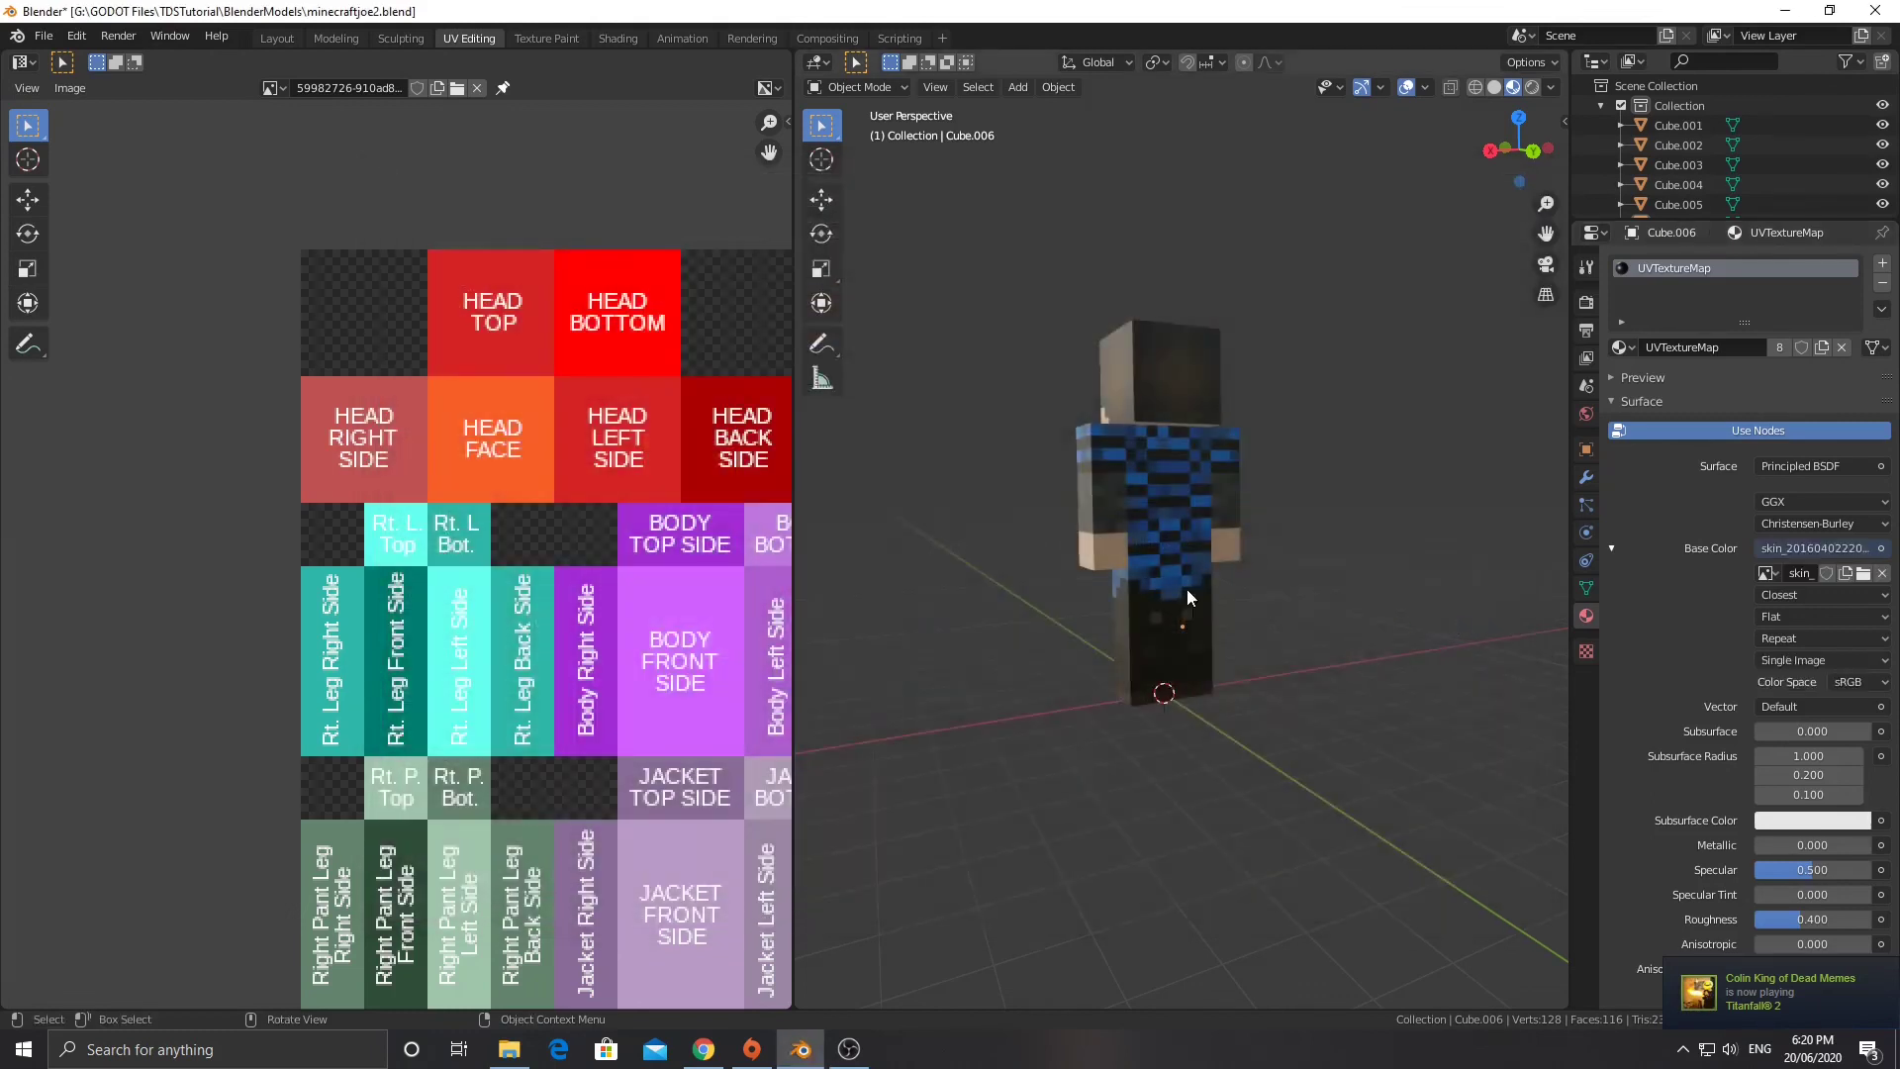
{"action": "middle_click_drag", "start_coordinate": [1186, 590], "coordinate": [1008, 513]}
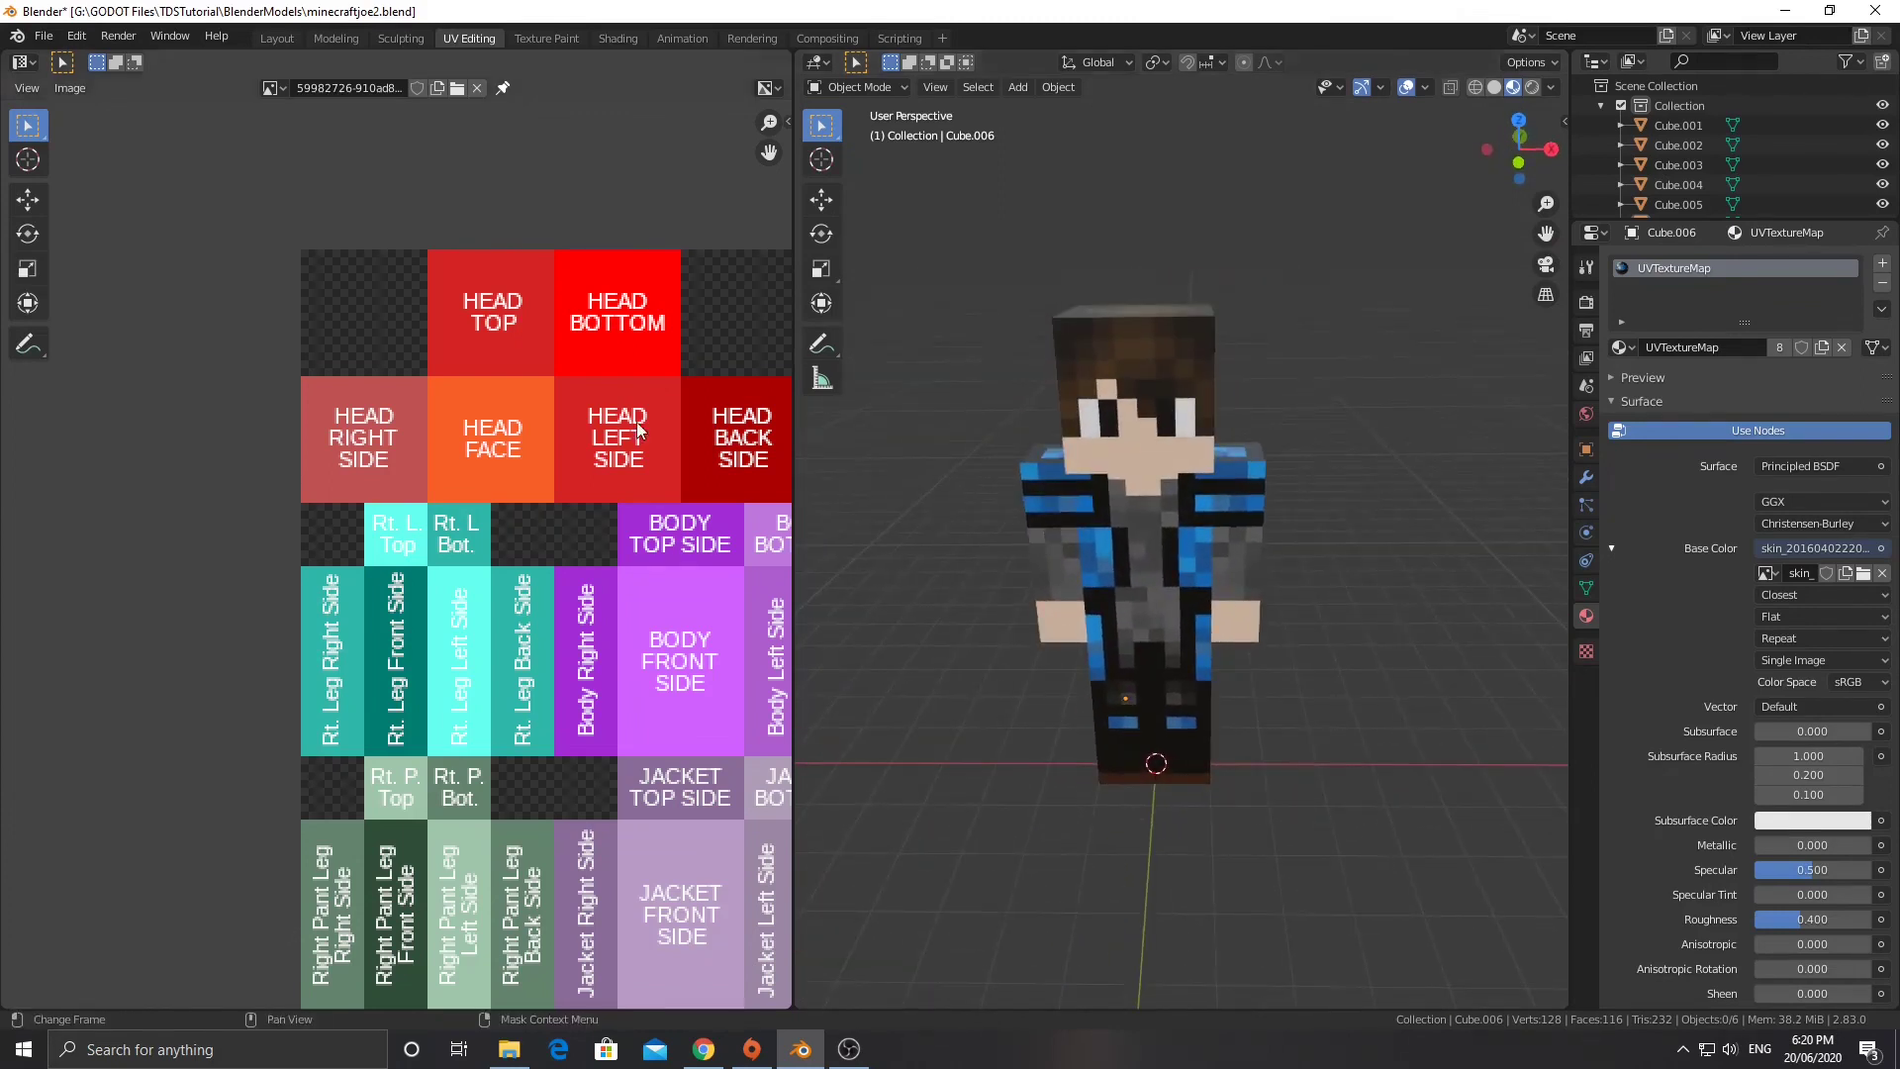